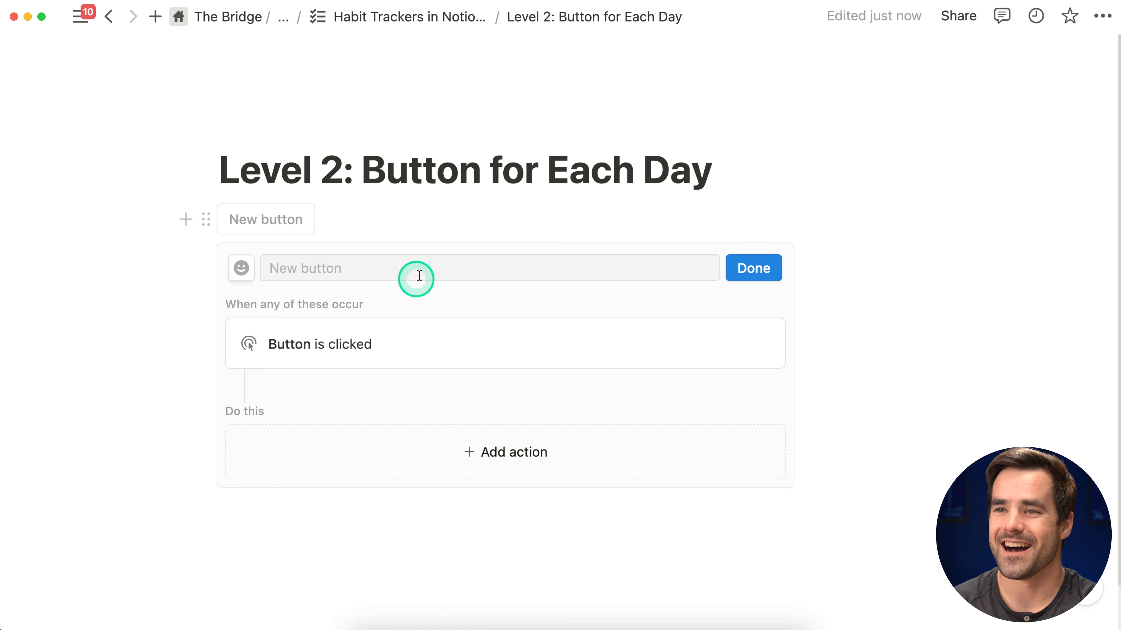
# Name the new button "New Button" and give it an action that inserts blocks below the button
pyautogui.click(626, 265)
pyautogui.write('New Button')
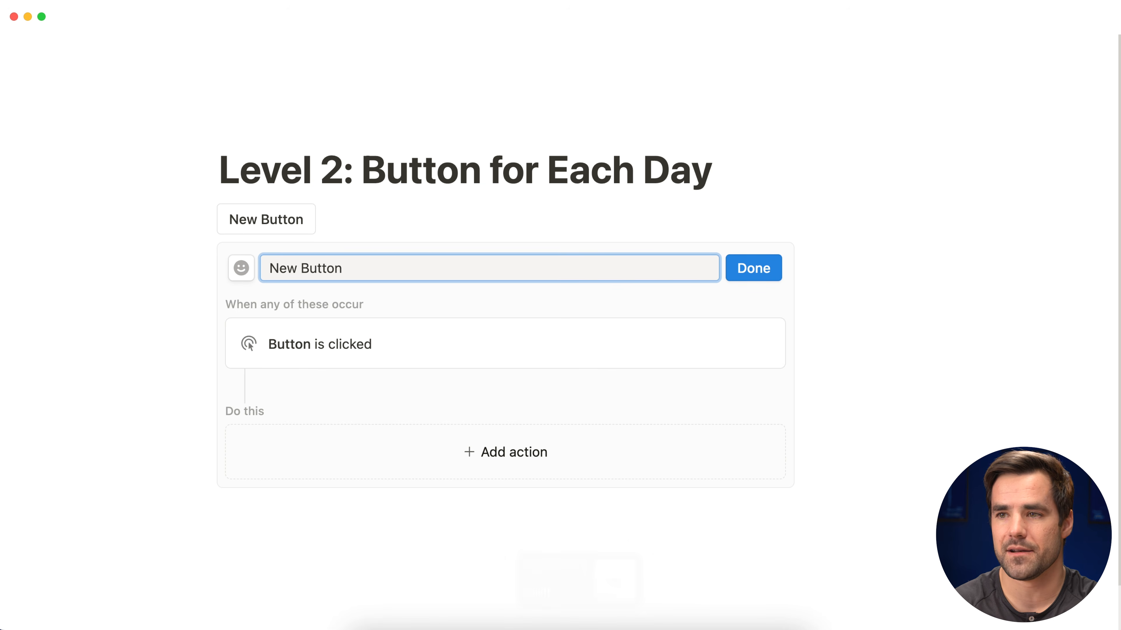
pyautogui.scroll(-1, 741, 359)
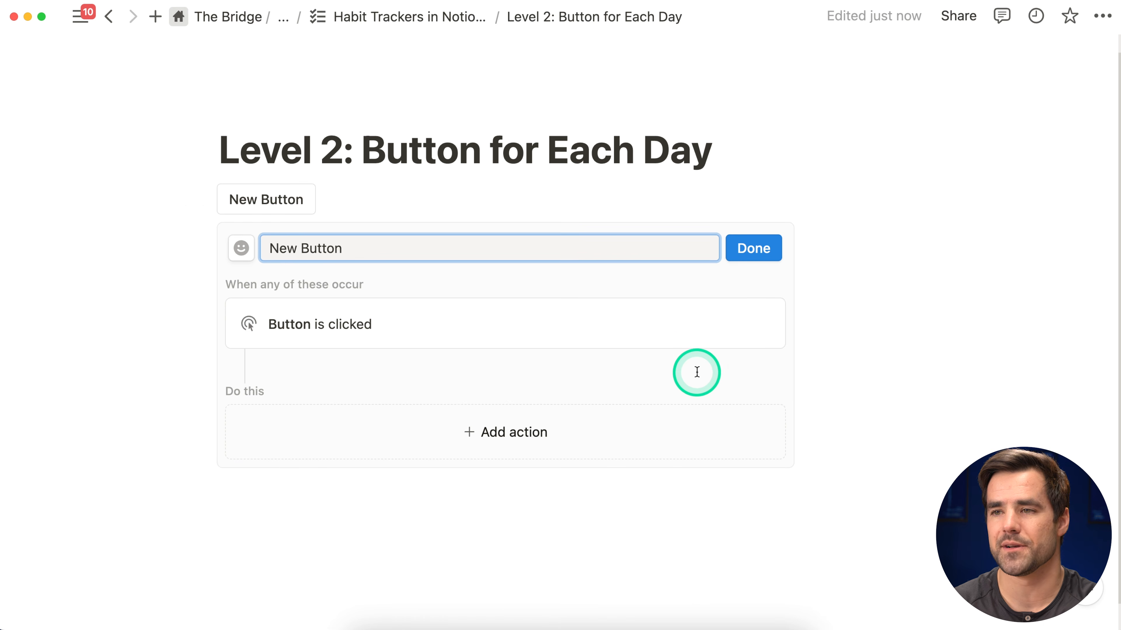
pyautogui.click(488, 431)
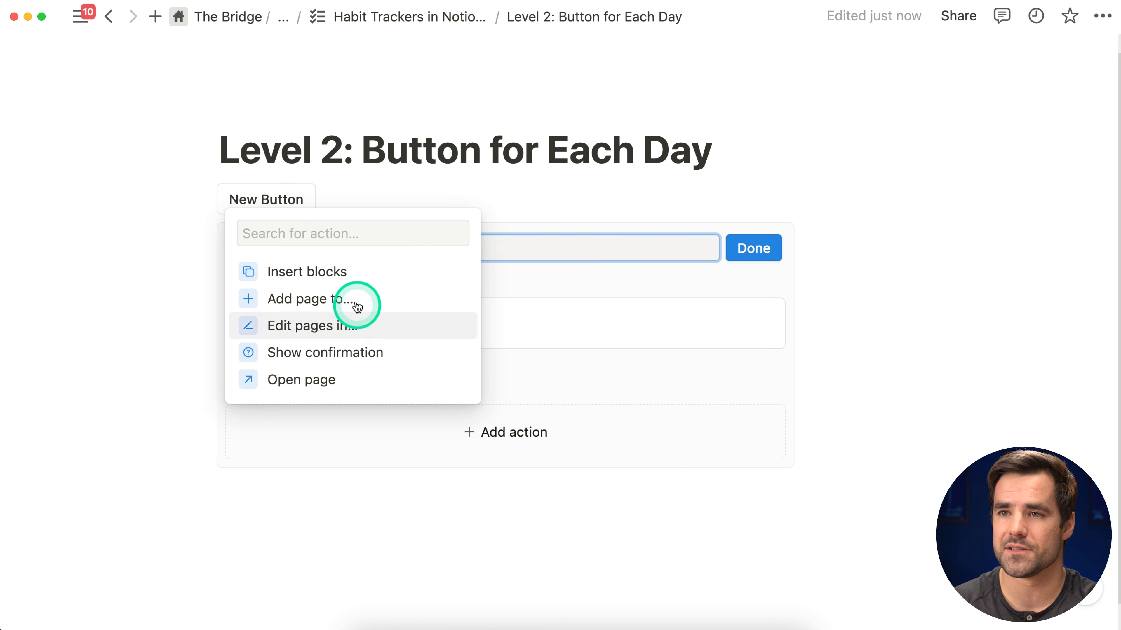
pyautogui.click(356, 276)
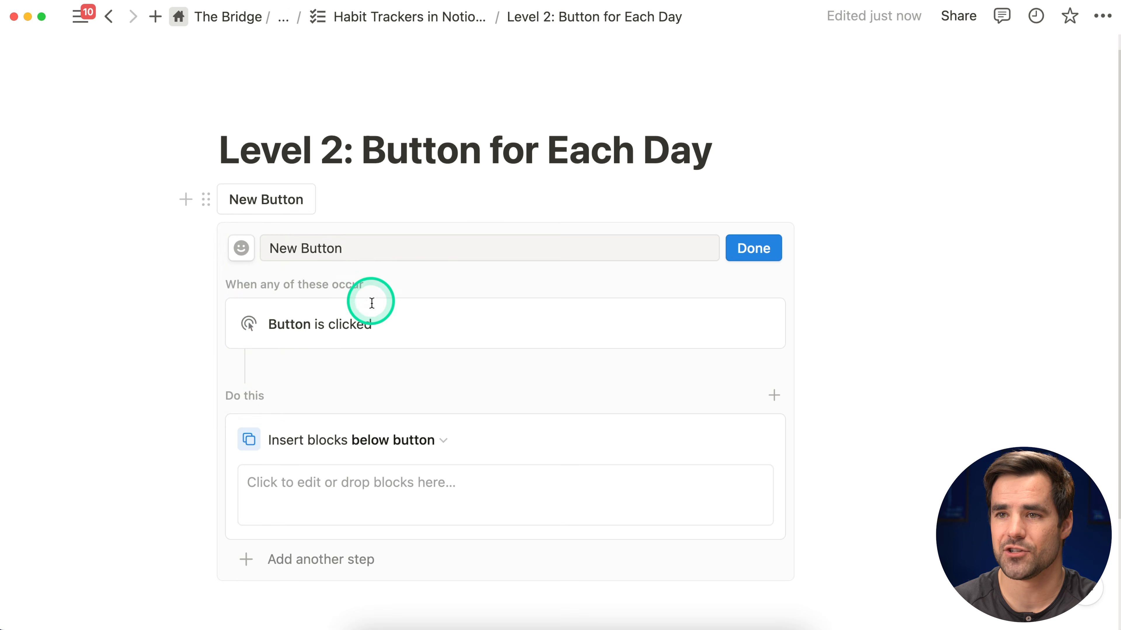
pyautogui.scroll(-2, 368, 288)
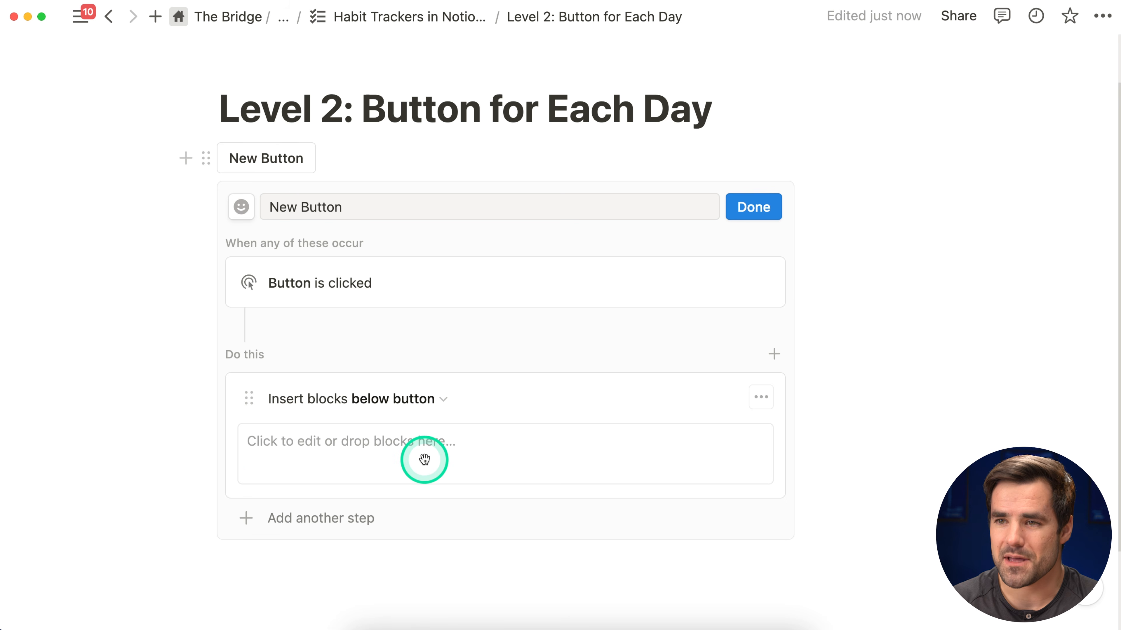
# Add a Heading 1 to the button's inserted blocks containing a Today mention that resolves to the date when duplicated
pyautogui.click(365, 441)
pyautogui.scroll(-3, 541, 380)
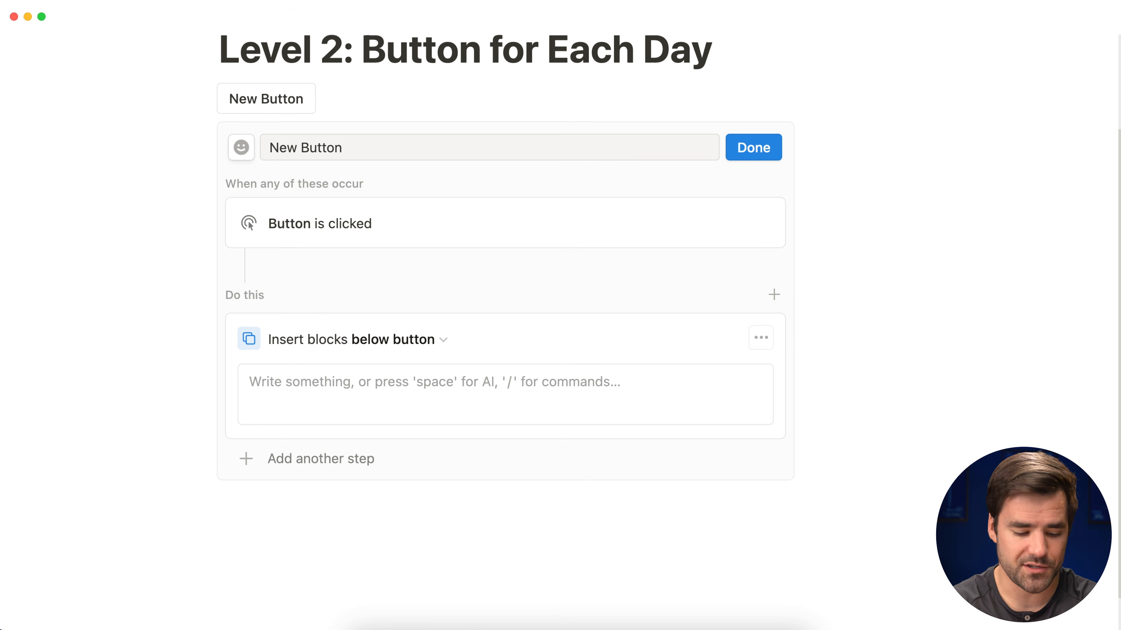
pyautogui.write('/1')
pyautogui.press('Return')
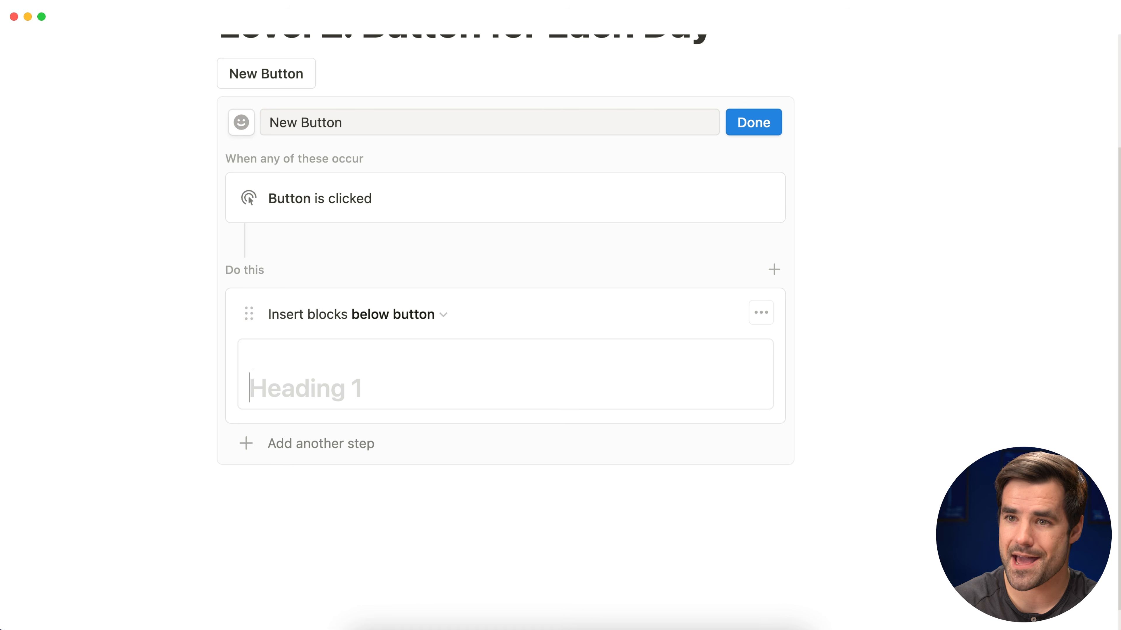
pyautogui.write('@today')
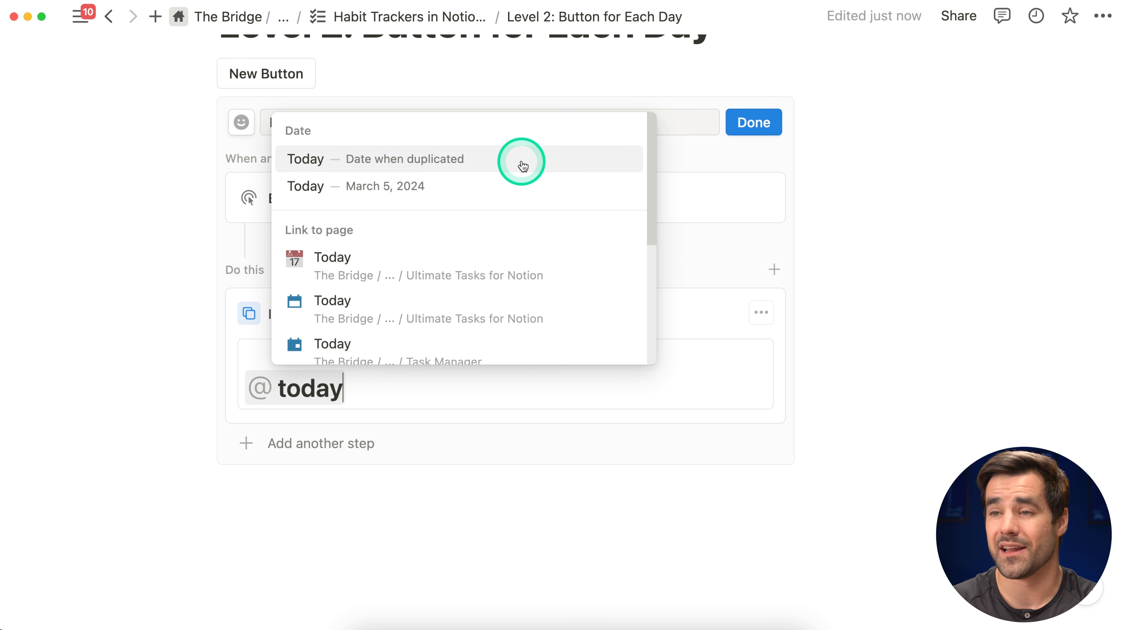
pyautogui.click(495, 164)
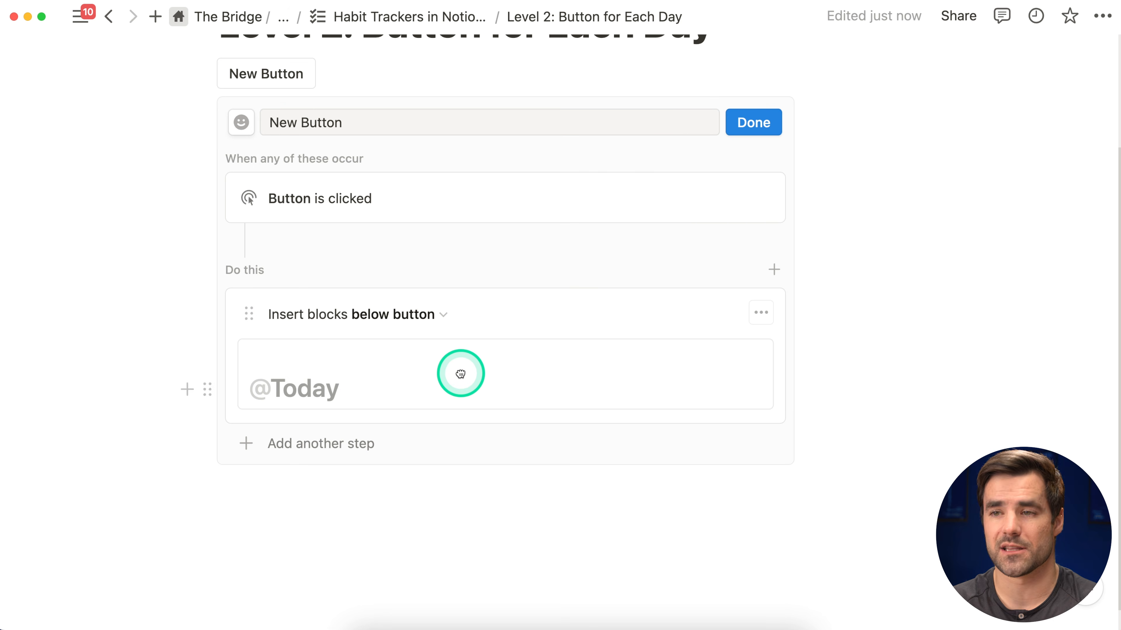
pyautogui.press('Return')
pyautogui.write('---')
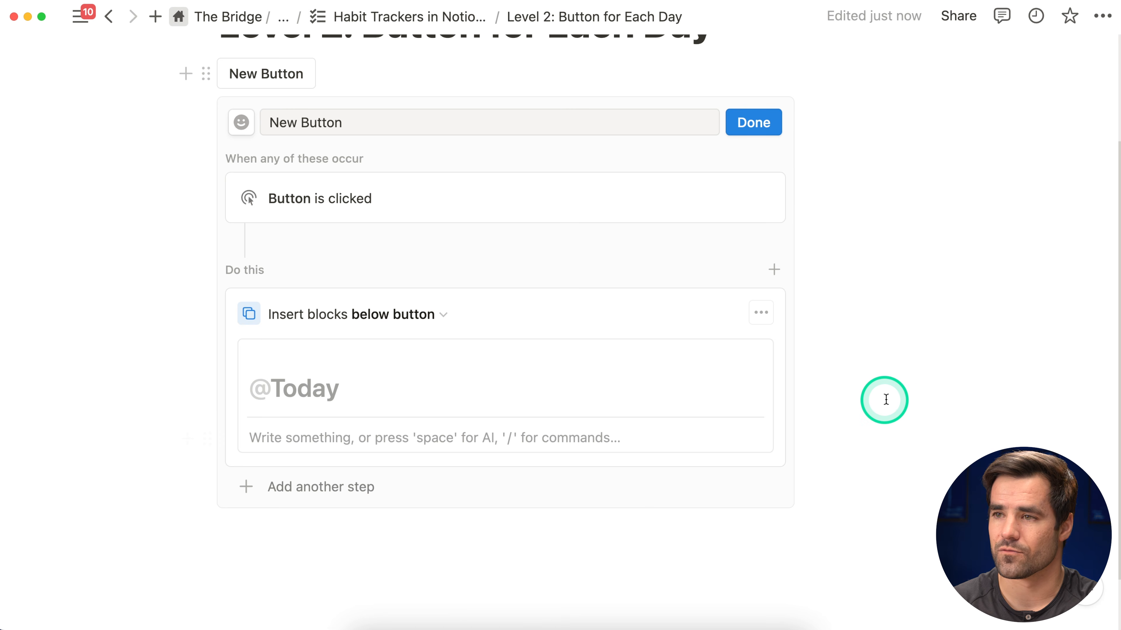
pyautogui.write('/2c')
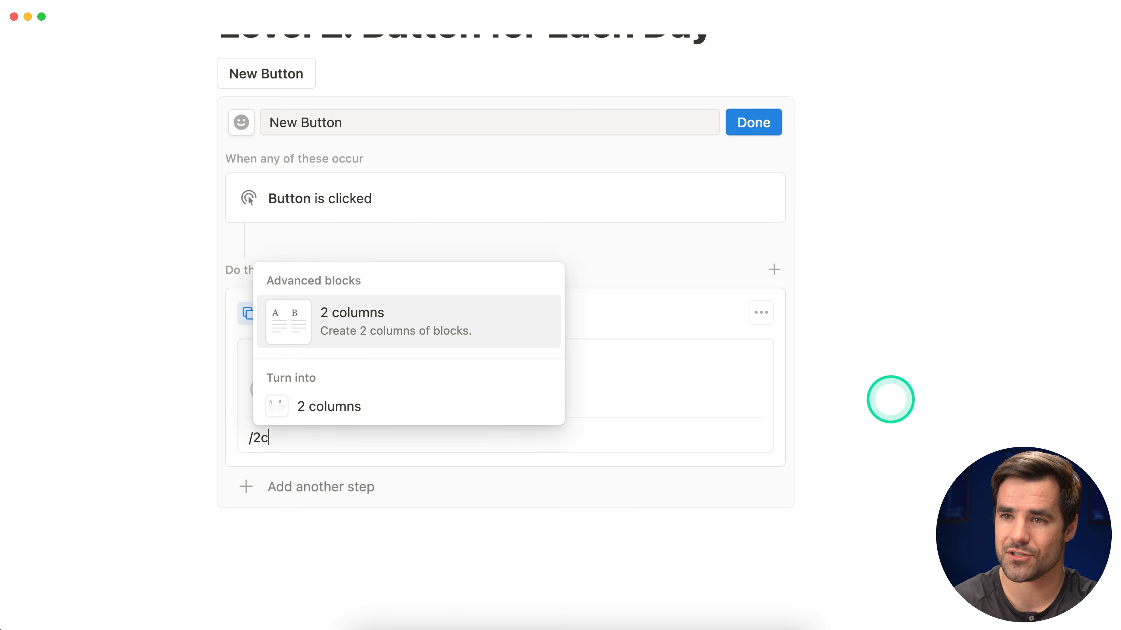
pyautogui.press('Return')
pyautogui.scroll(-1, 506, 324)
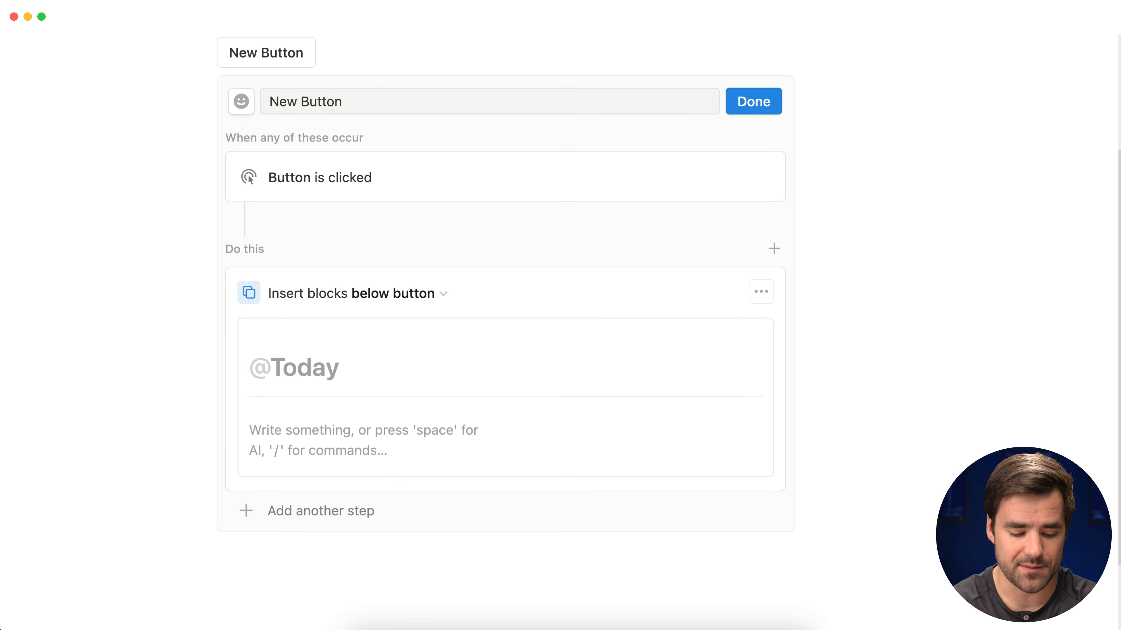
# Add to-dos Drink Water, Go For a Run, Read 20 Minutes, Drink Protein Shake and Cook Dinner, moving the last two to the second column
pyautogui.write('Drink Water Go For a Run Read 20 Minutes Drink Protein Shake Cook Dinner')
pyautogui.click(212, 476)
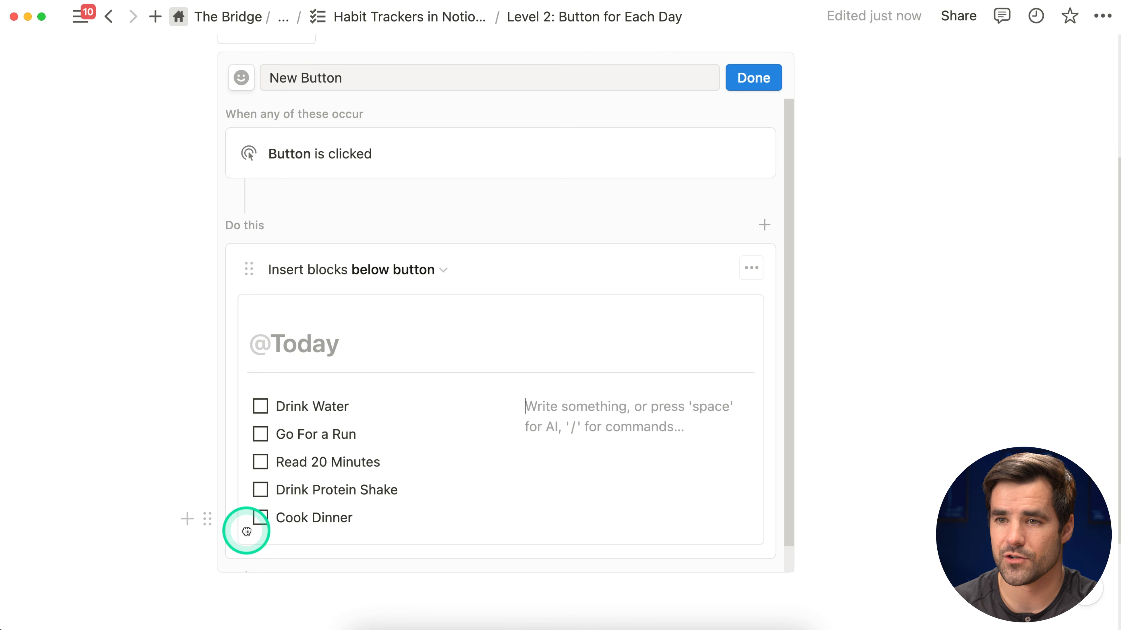
pyautogui.moveTo(202, 520); pyautogui.dragTo(546, 401)
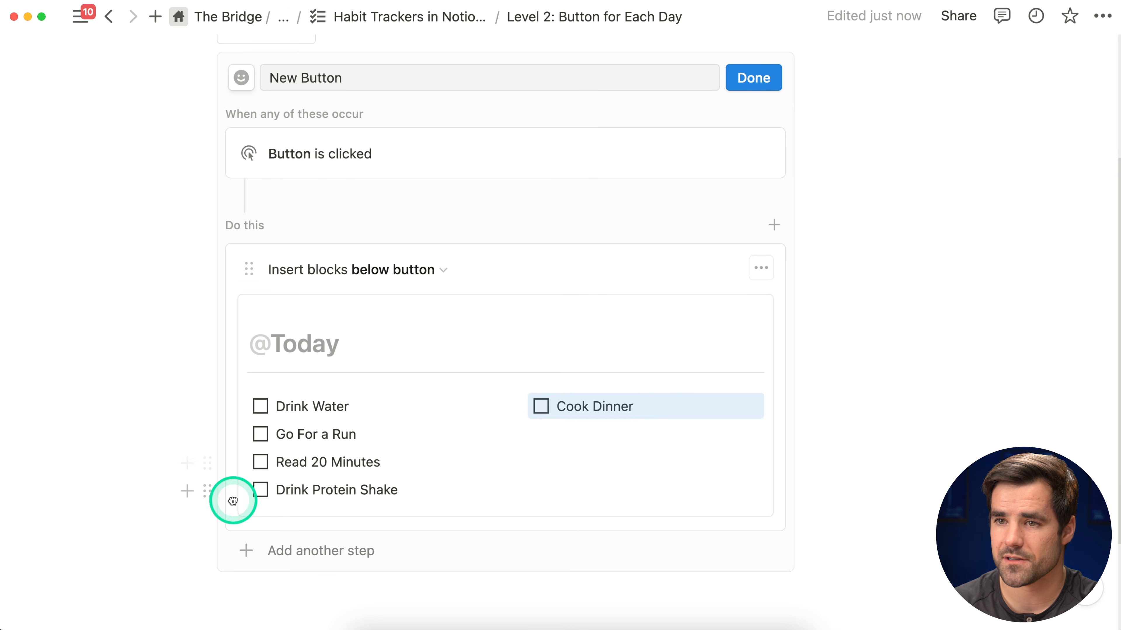
pyautogui.moveTo(210, 487); pyautogui.dragTo(540, 423)
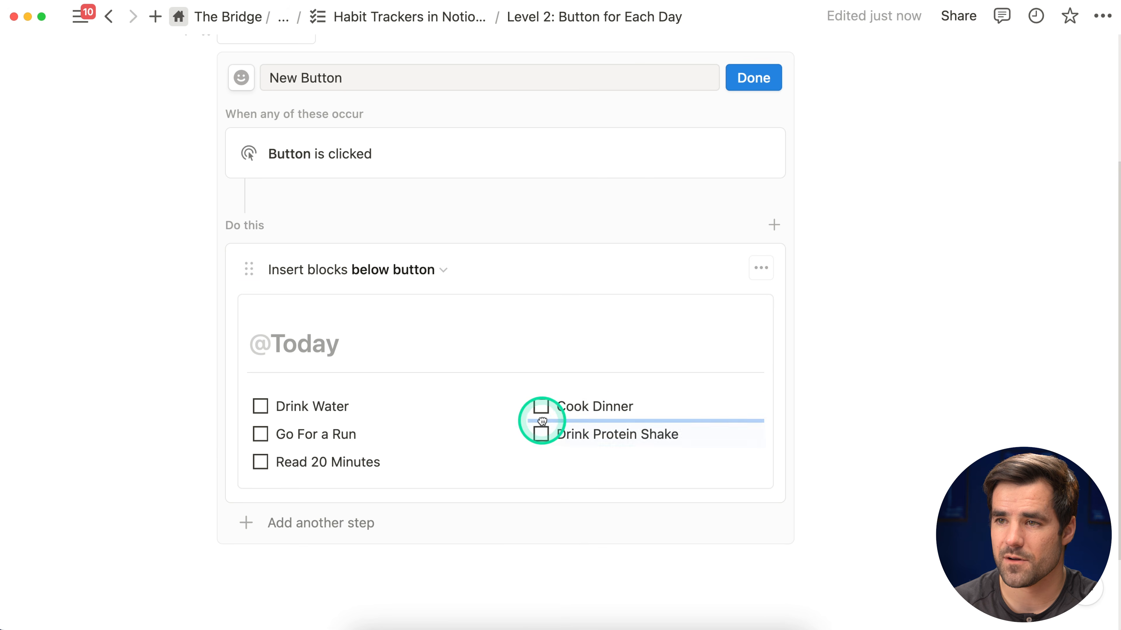
# Add a to-do "Close Apple Watch Rings" below Drink Protein Shake in the second column
pyautogui.click(713, 438)
pyautogui.press('Return')
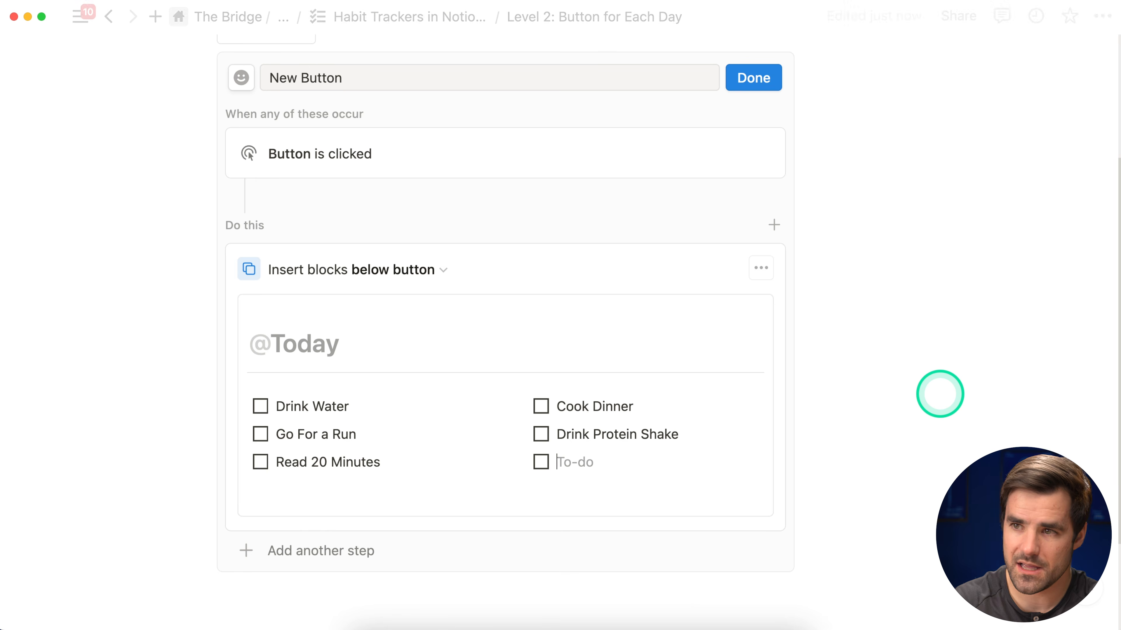
pyautogui.write('Close Apple Watch Rings')
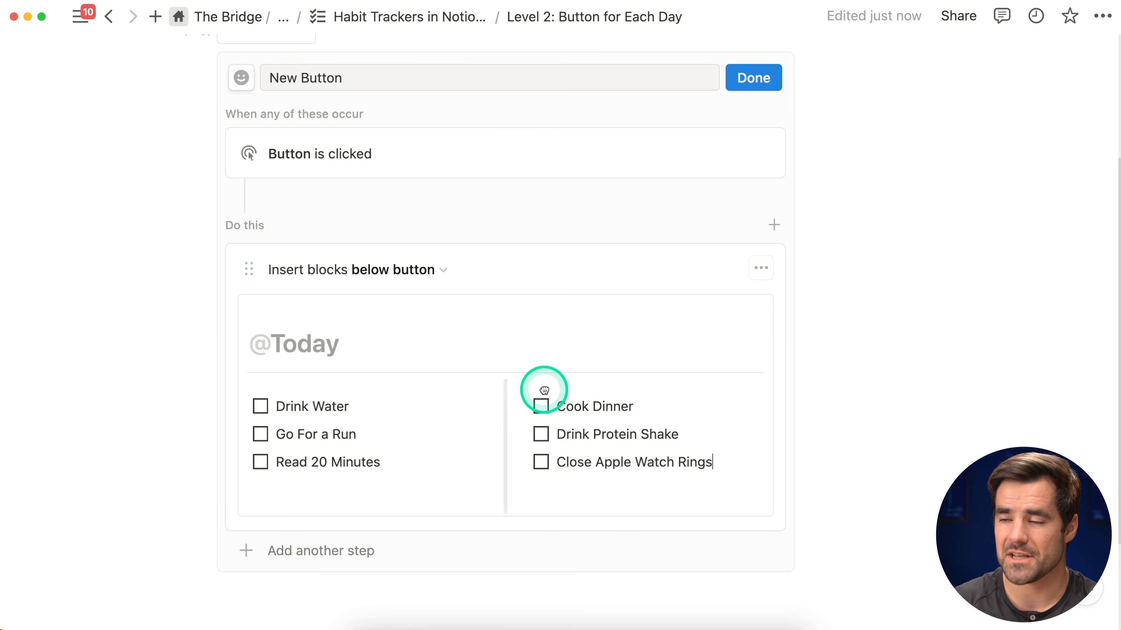
# Rename the button as "New Day"
pyautogui.scroll(2, 568, 240)
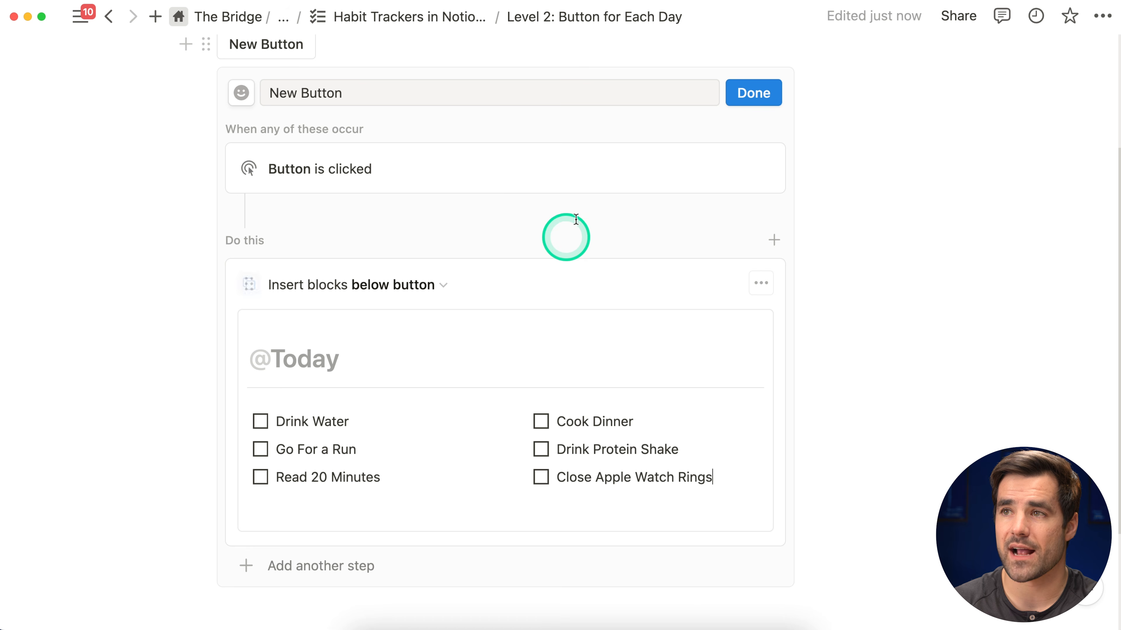
pyautogui.click(347, 112)
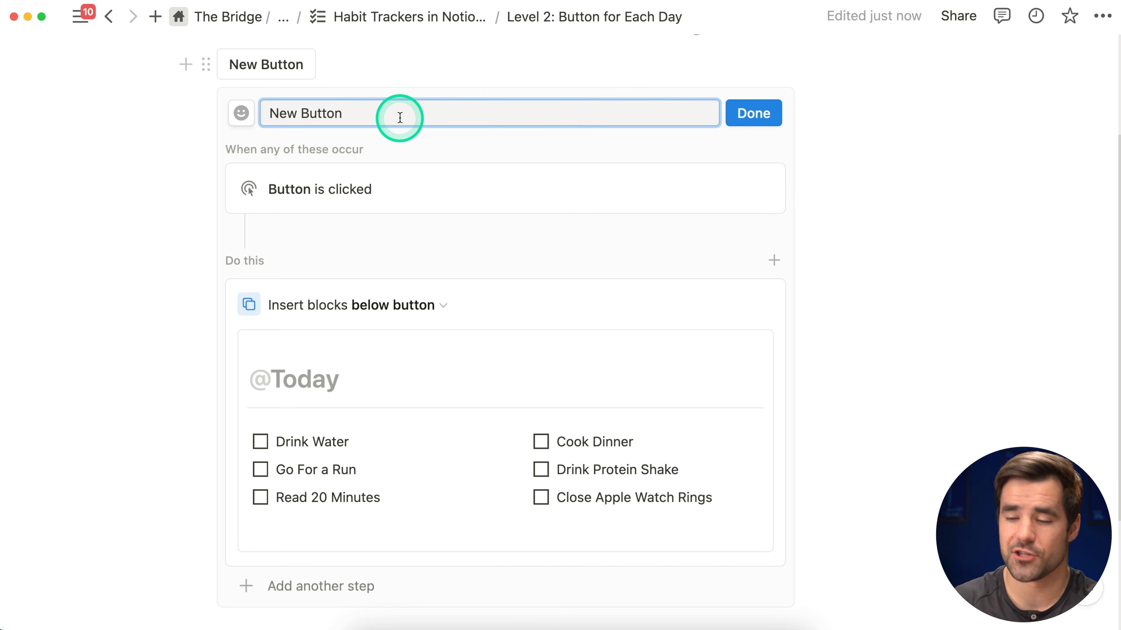
pyautogui.press('BackSpace')
pyautogui.press('BackSpace')
pyautogui.press('BackSpace')
pyautogui.press('BackSpace')
pyautogui.press('BackSpace')
pyautogui.press('BackSpace')
pyautogui.write('D')
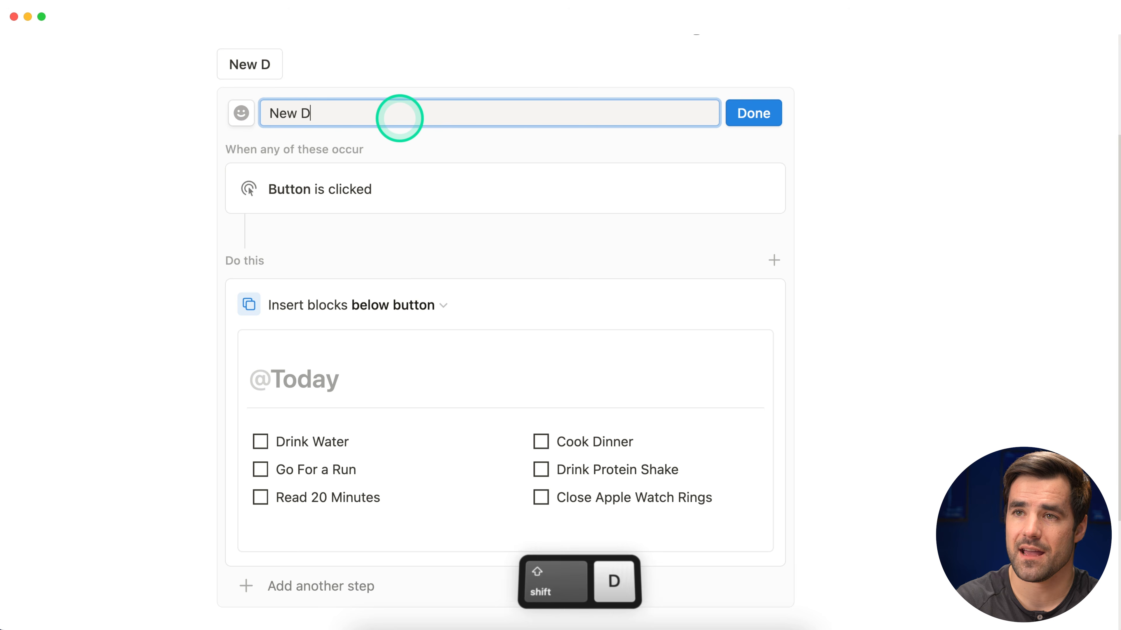
pyautogui.write('ay')
# Give the New Day button the sun icon and finish its configuration
pyautogui.scroll(4, 399, 118)
pyautogui.click(241, 267)
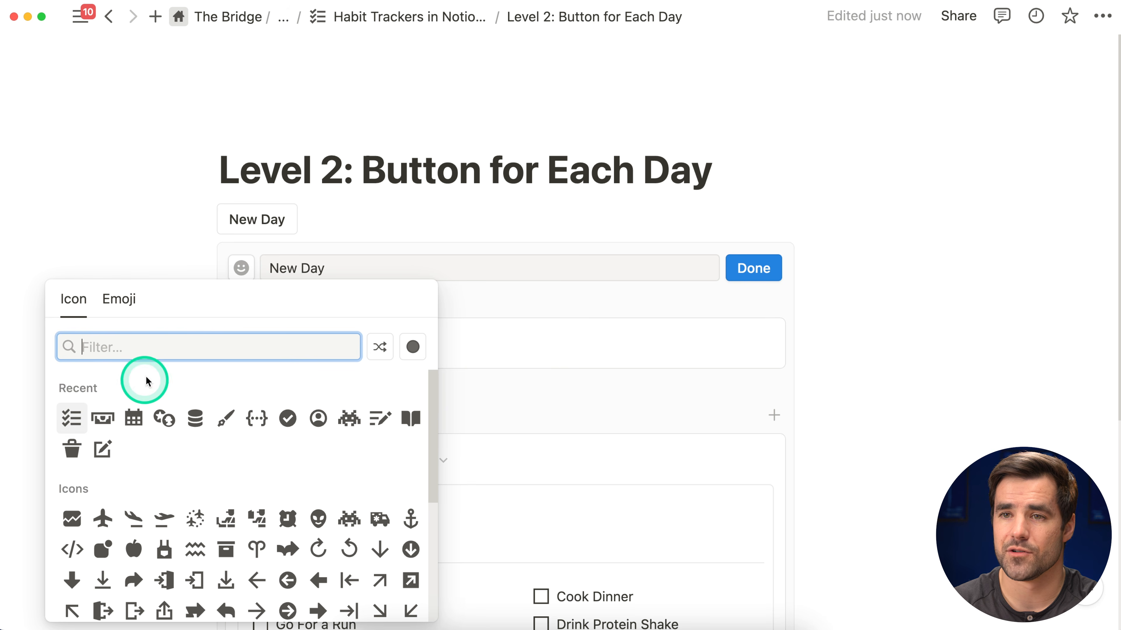
pyautogui.write('sun')
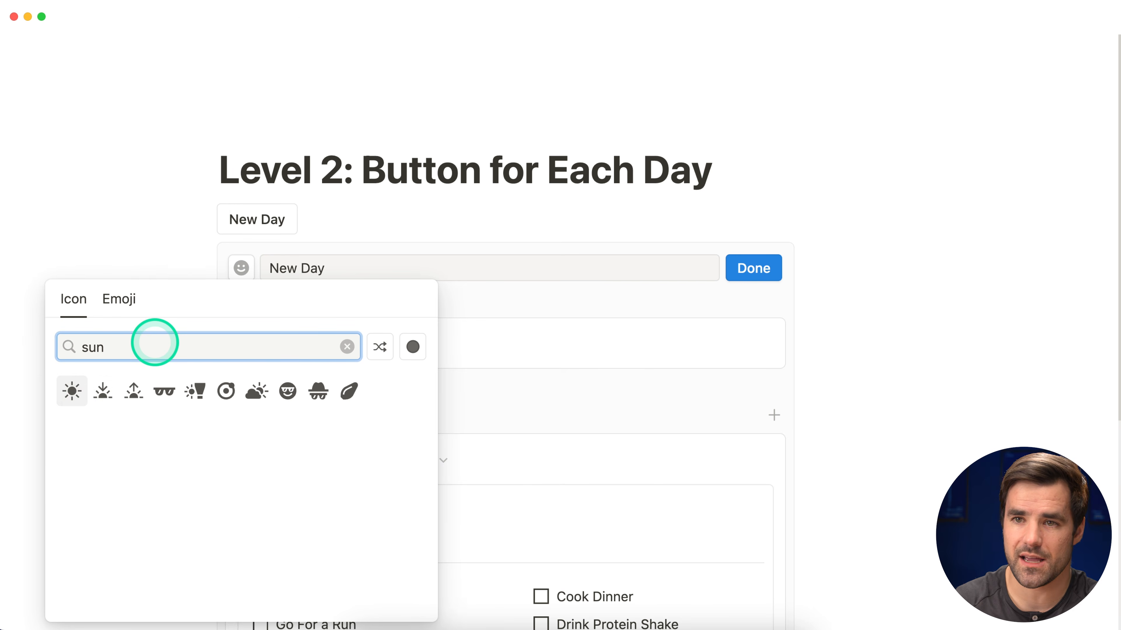
pyautogui.click(73, 390)
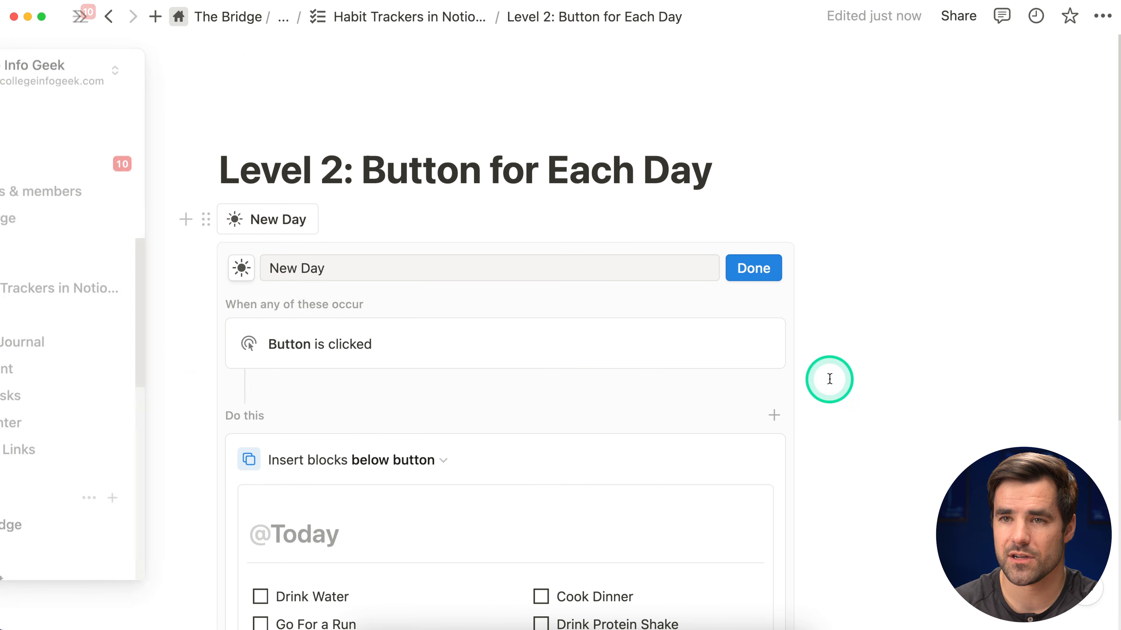
pyautogui.click(755, 268)
pyautogui.click(283, 219)
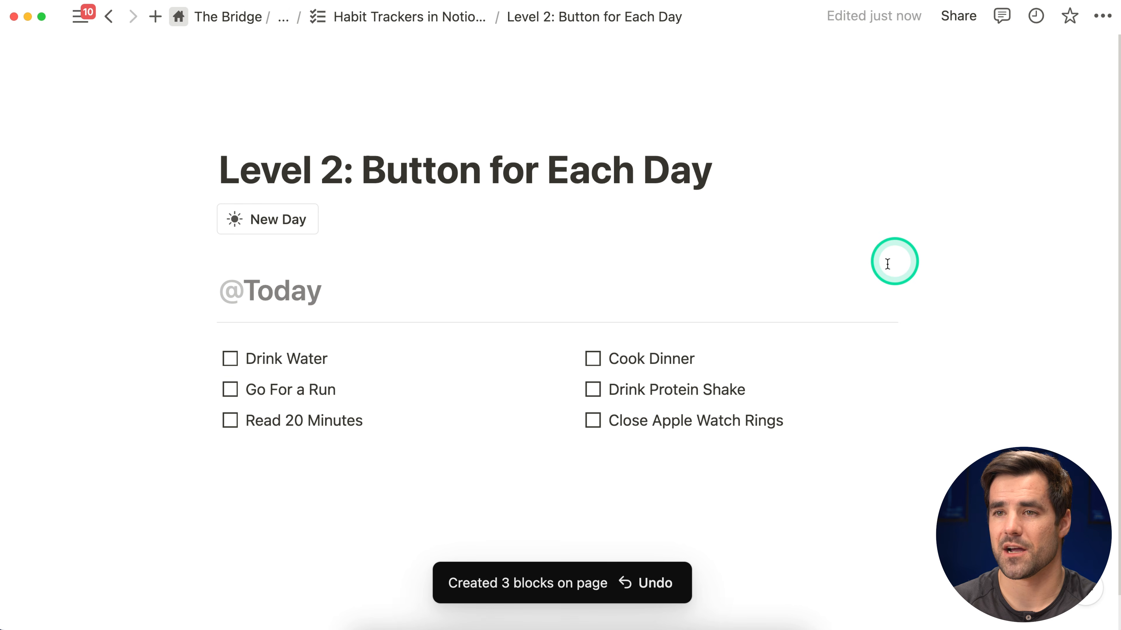
pyautogui.click(230, 359)
pyautogui.click(230, 389)
pyautogui.click(230, 420)
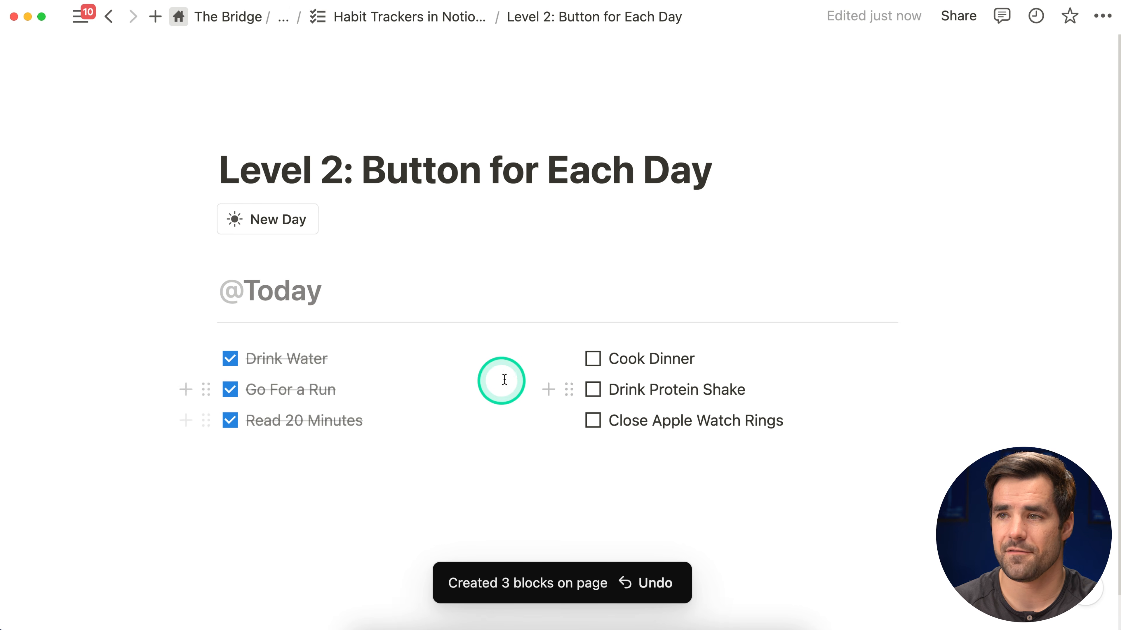
pyautogui.click(593, 358)
pyautogui.click(592, 389)
pyautogui.click(593, 420)
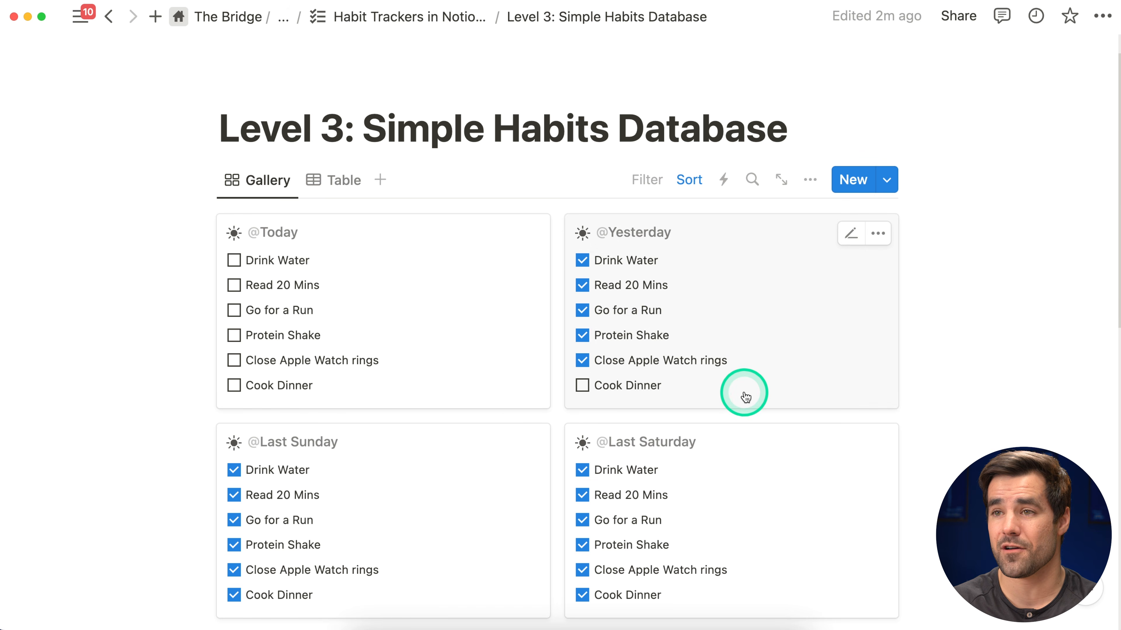
pyautogui.scroll(-2, 578, 342)
pyautogui.scroll(-10, 578, 342)
pyautogui.scroll(14, 618, 400)
pyautogui.click(234, 302)
pyautogui.click(264, 327)
pyautogui.click(262, 353)
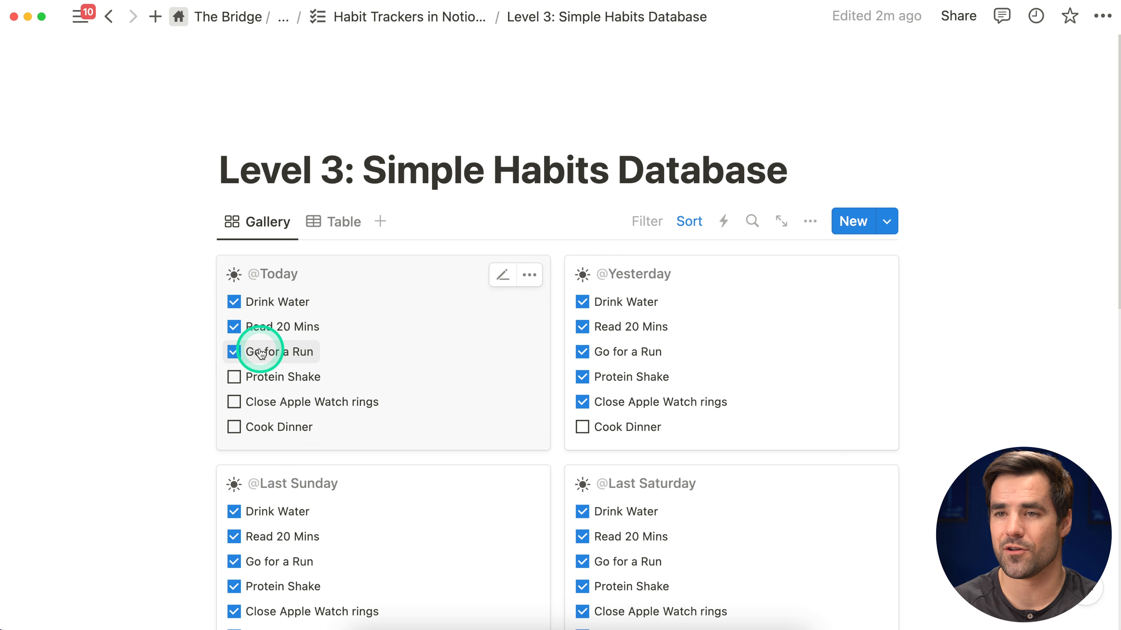
pyautogui.click(348, 222)
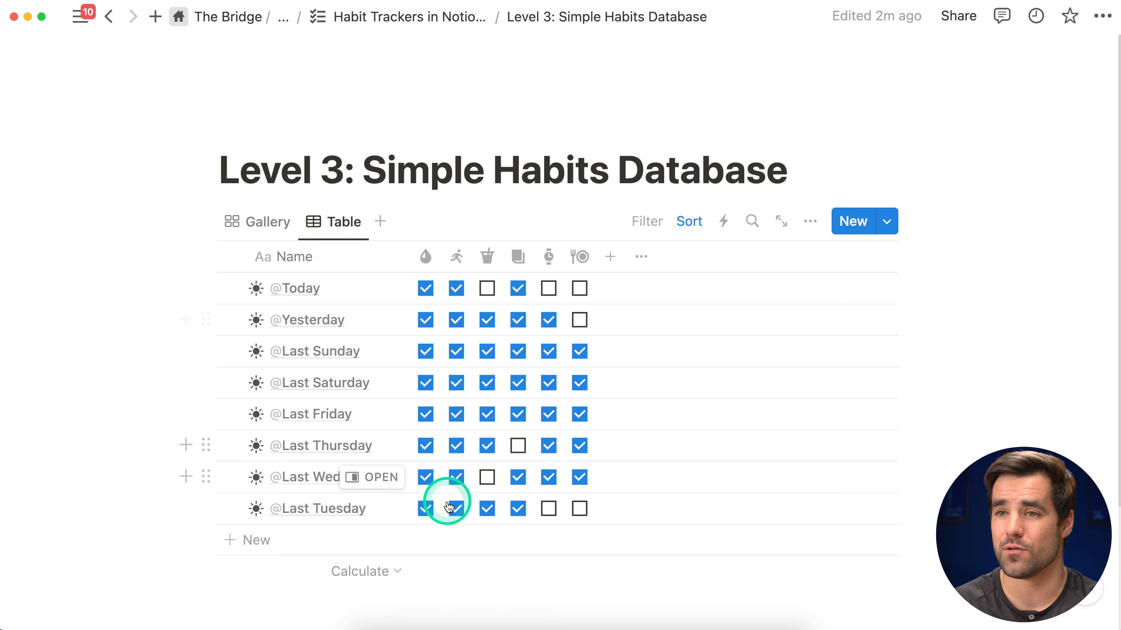
pyautogui.click(487, 289)
pyautogui.click(579, 320)
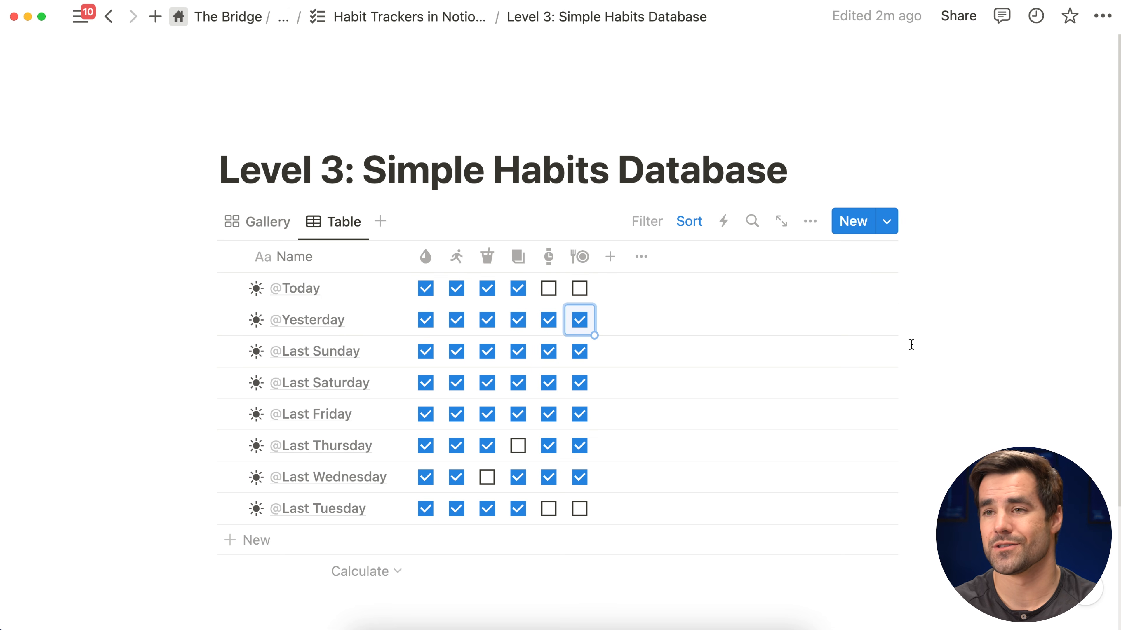
# Return the example habits database to its gallery view and delete the whole database from the page
pyautogui.click(265, 221)
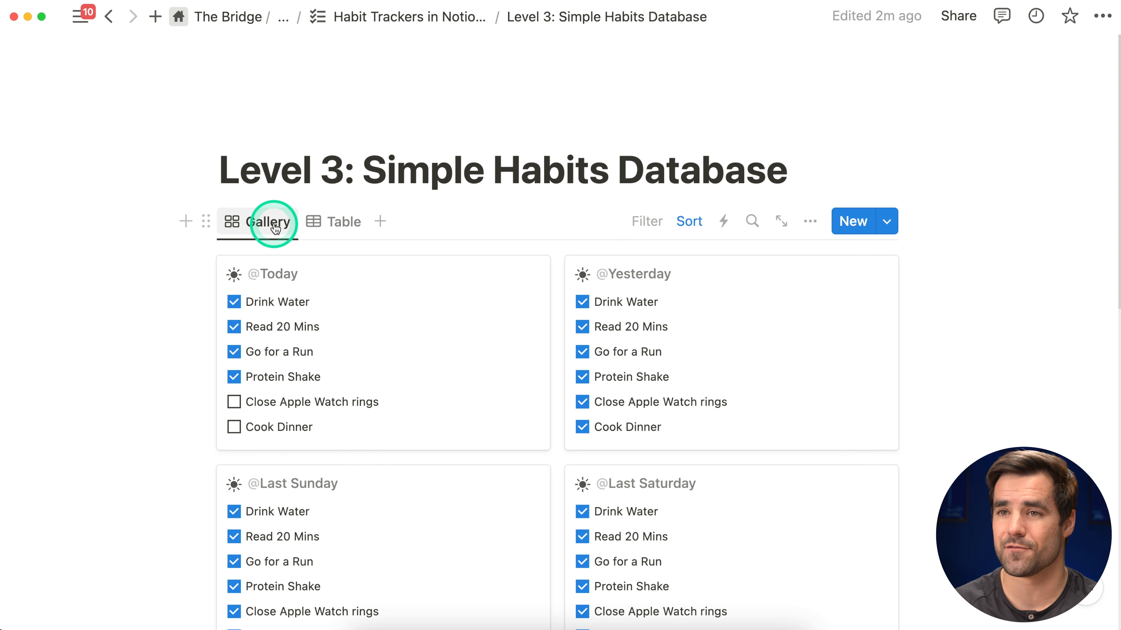
pyautogui.click(207, 219)
pyautogui.click(285, 86)
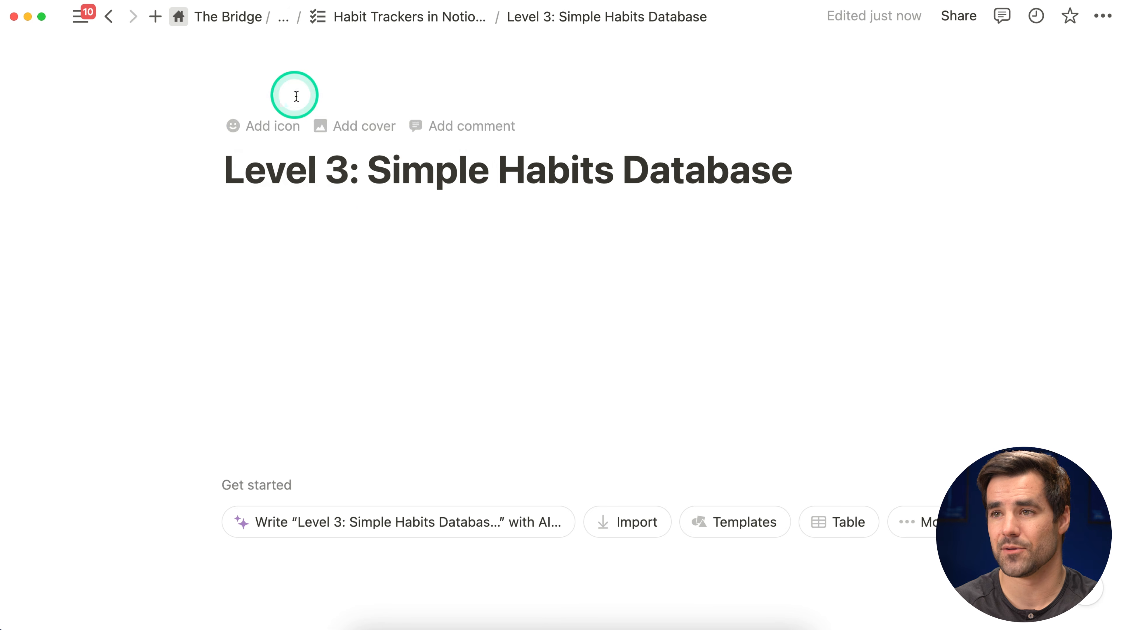
# Insert a new inline database under the page title and name it "Habits"
pyautogui.click(363, 217)
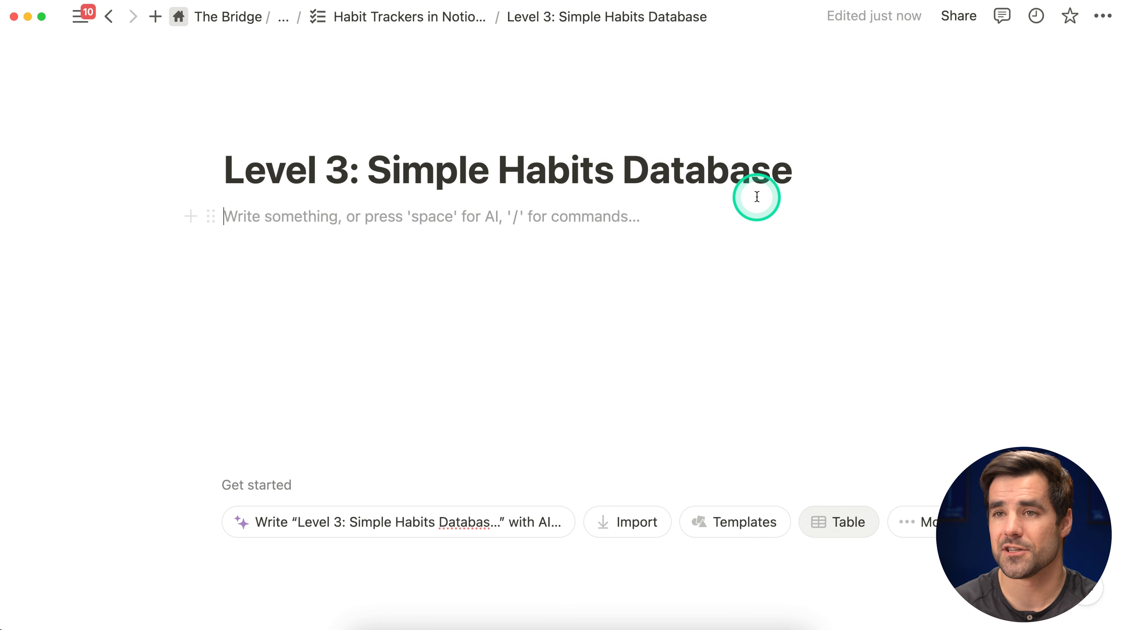
pyautogui.write('/data')
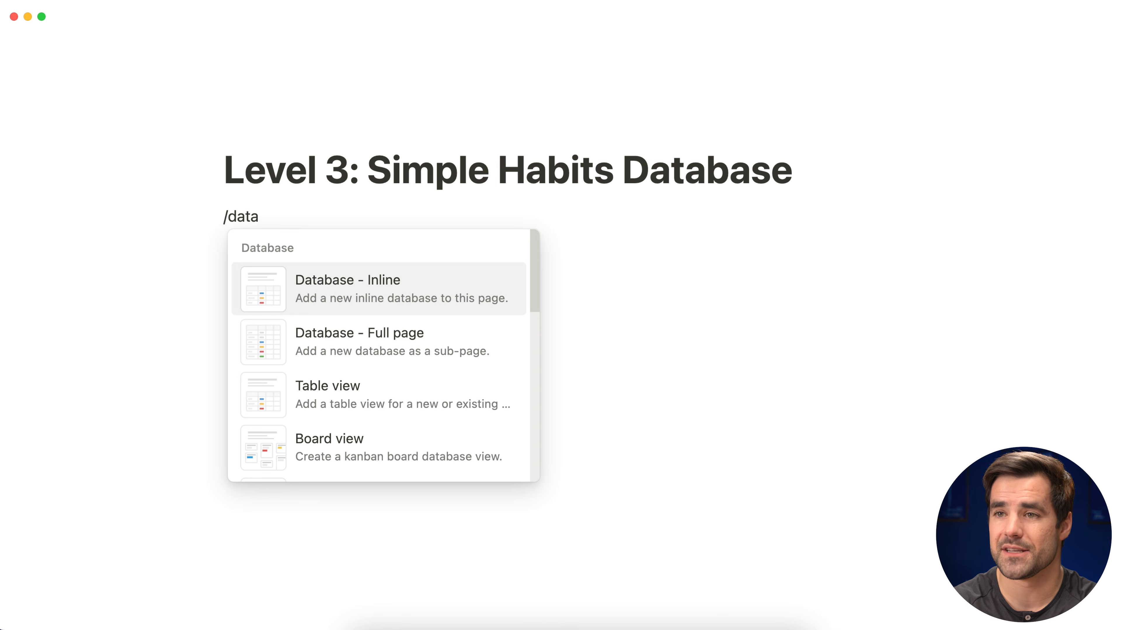
pyautogui.press('Return')
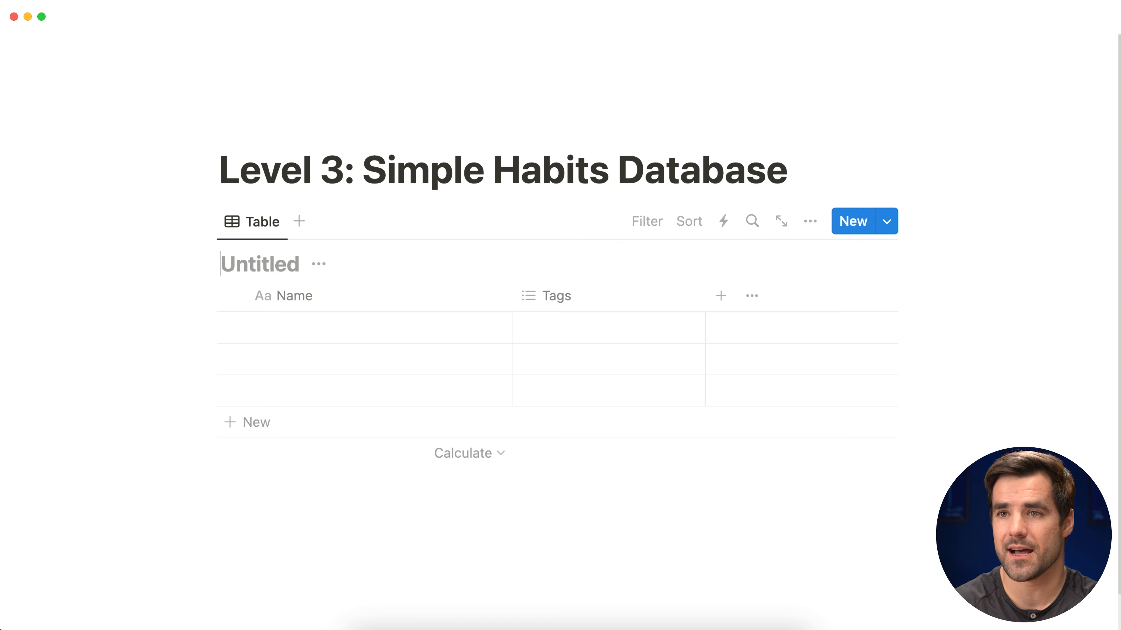
pyautogui.write('Habits')
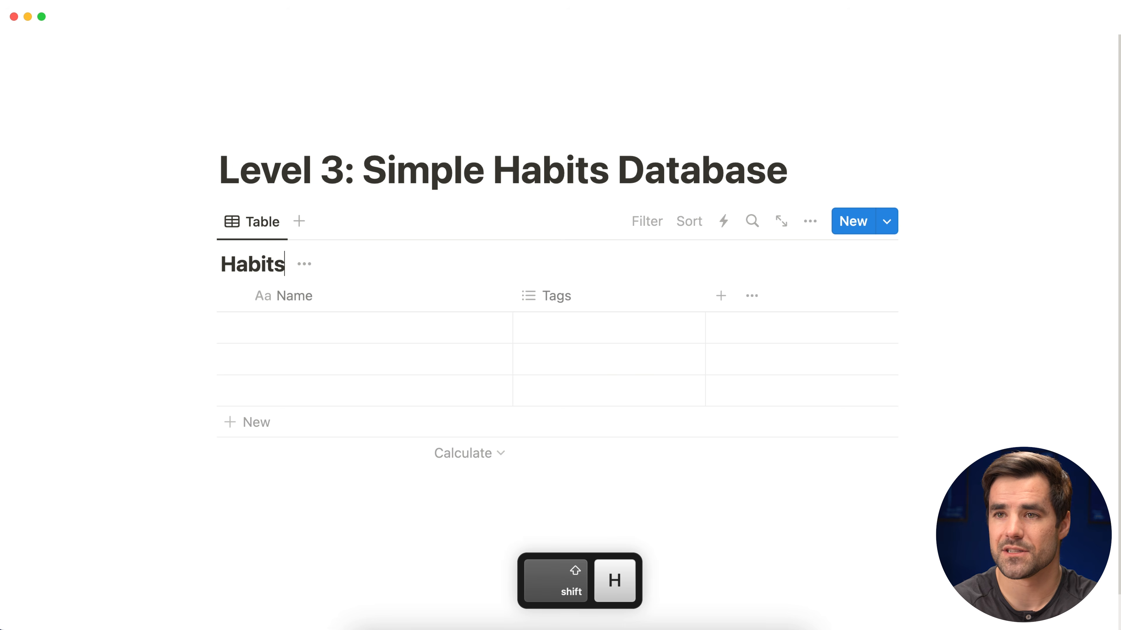
# Hide the title of the Habits database and delete its Tags property
pyautogui.click(308, 270)
pyautogui.click(280, 370)
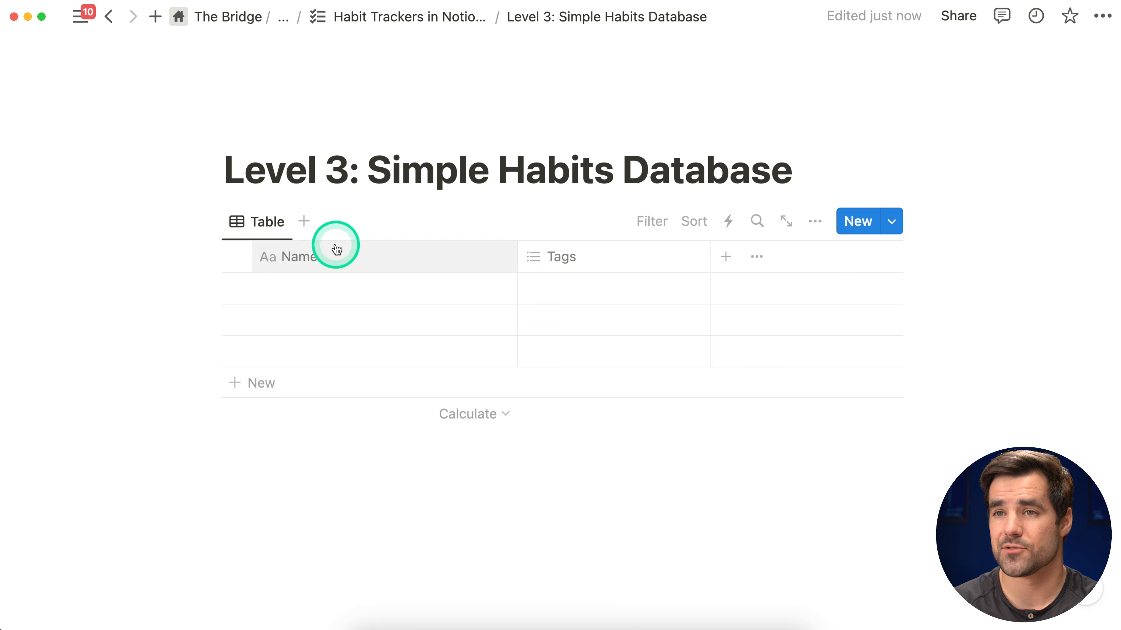
pyautogui.click(592, 259)
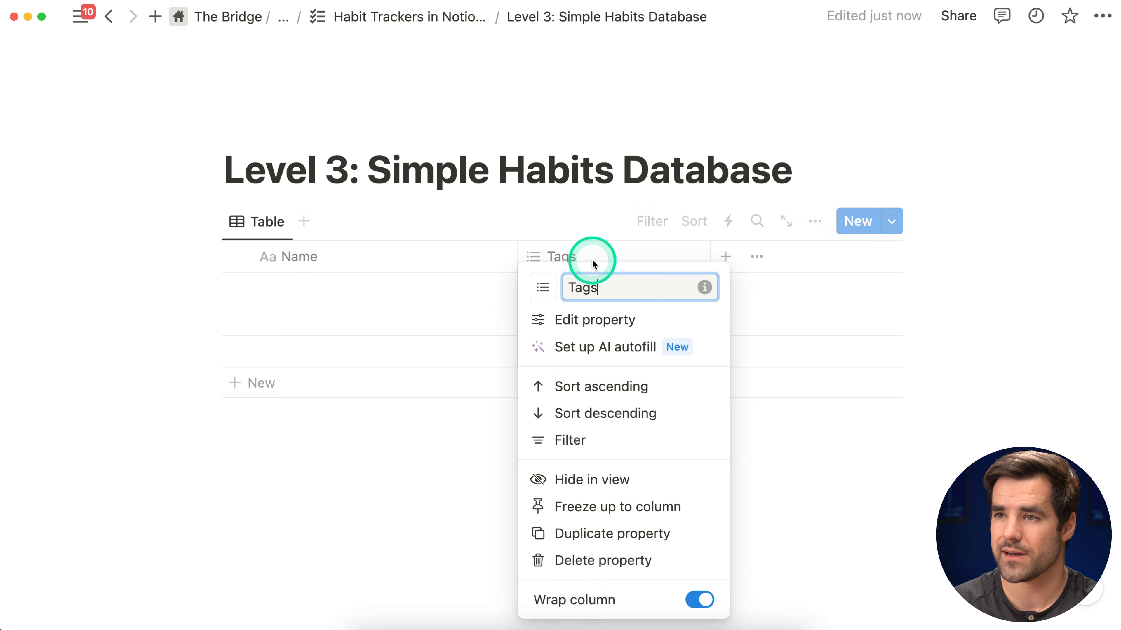
pyautogui.click(589, 559)
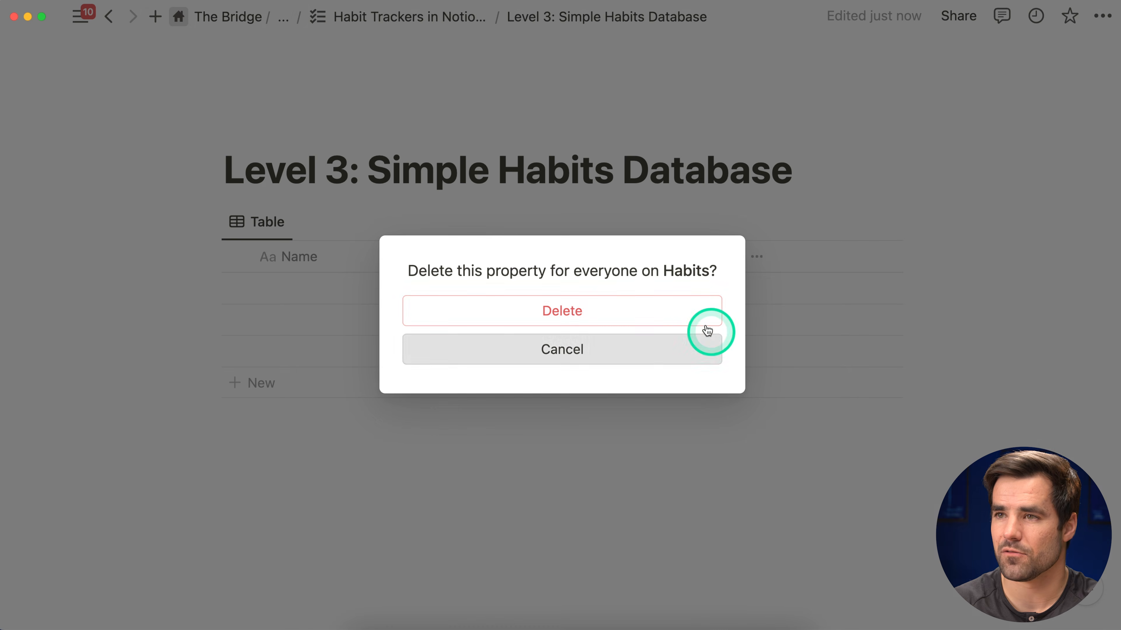
pyautogui.click(646, 324)
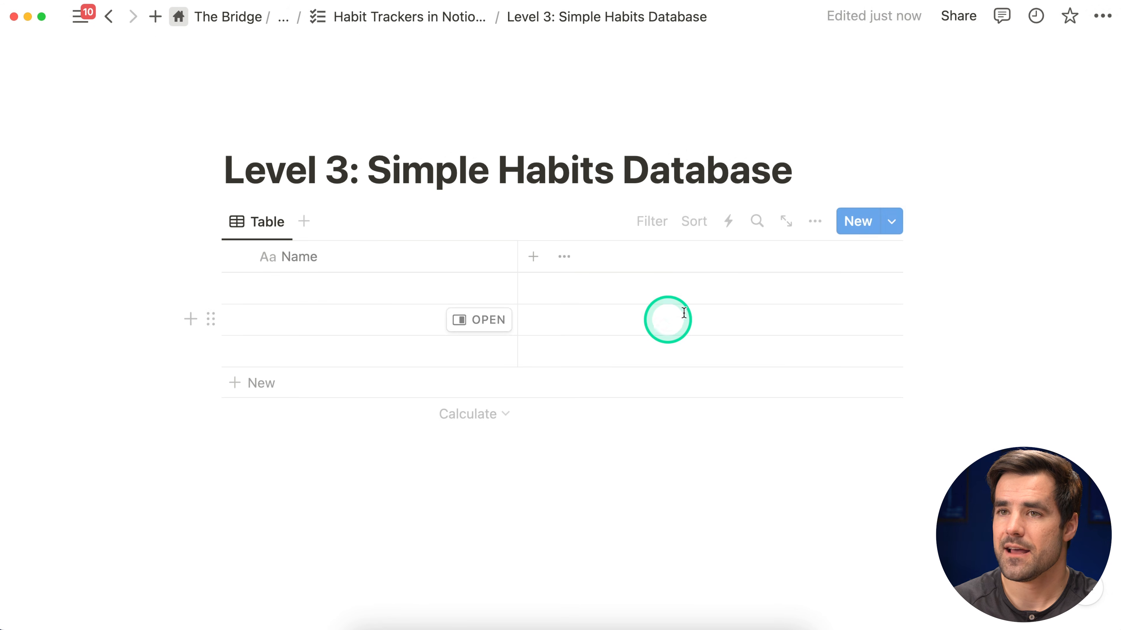
# Set the page to full width and narrow the Name column of the Habits table
pyautogui.click(1103, 18)
pyautogui.click(1076, 153)
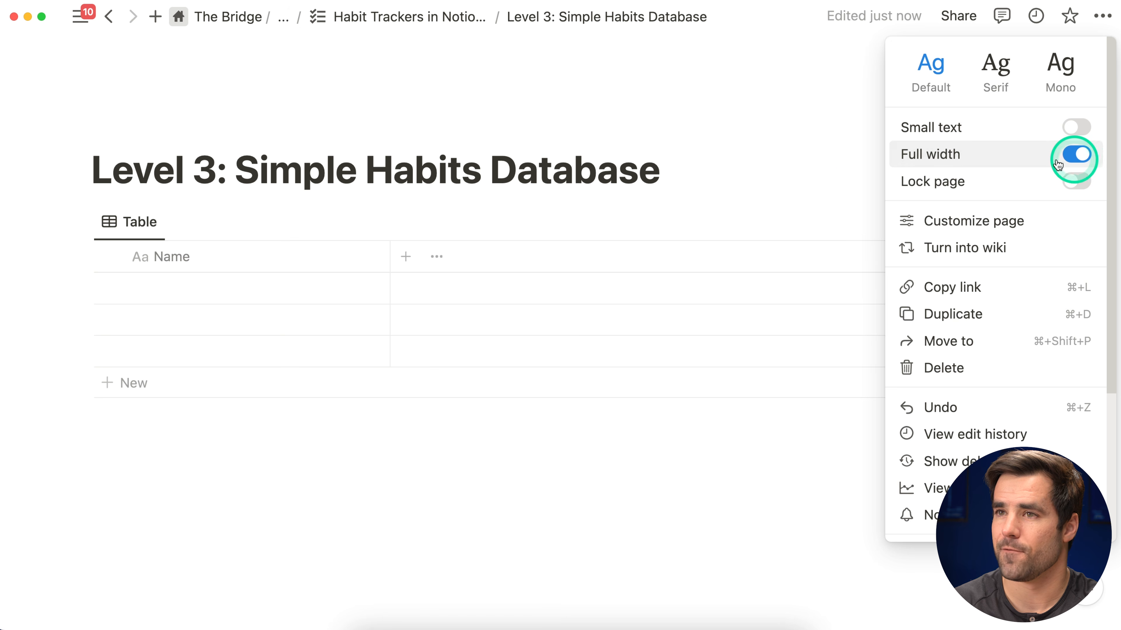
pyautogui.click(690, 144)
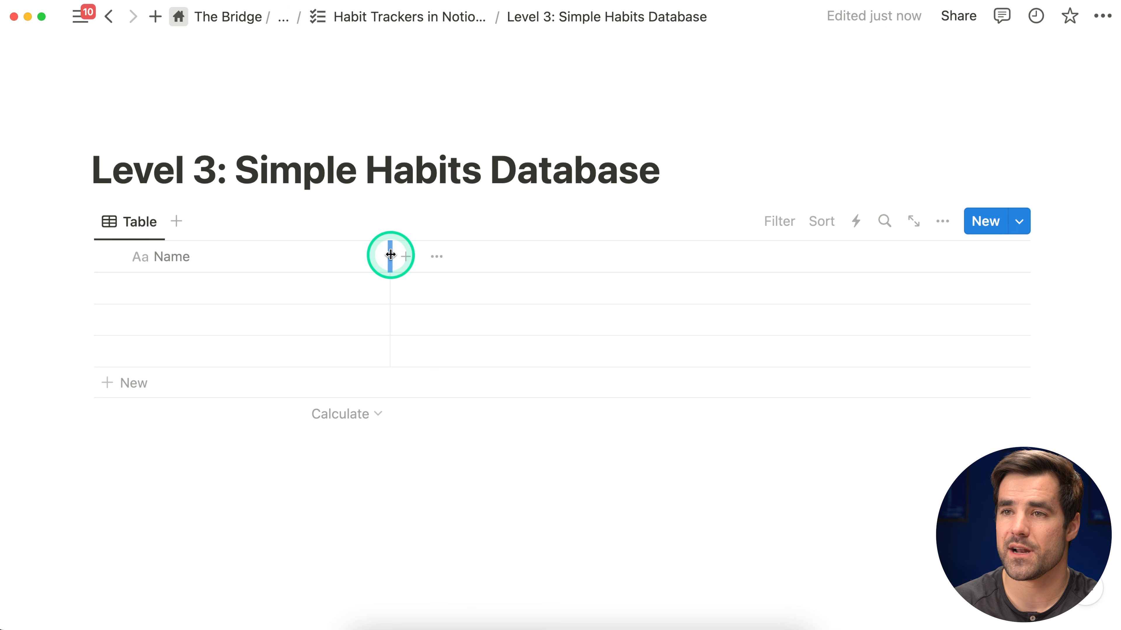
pyautogui.moveTo(388, 254); pyautogui.dragTo(306, 263)
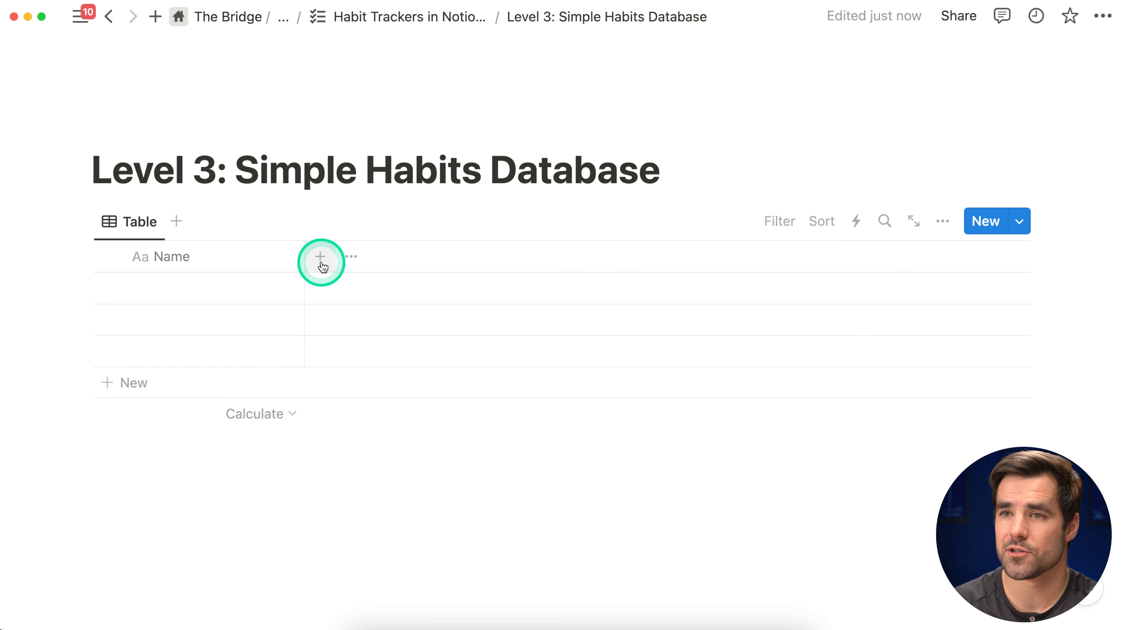
# Add a checkbox property named "Drink Water" to the Habits database
pyautogui.click(317, 257)
pyautogui.write('chec')
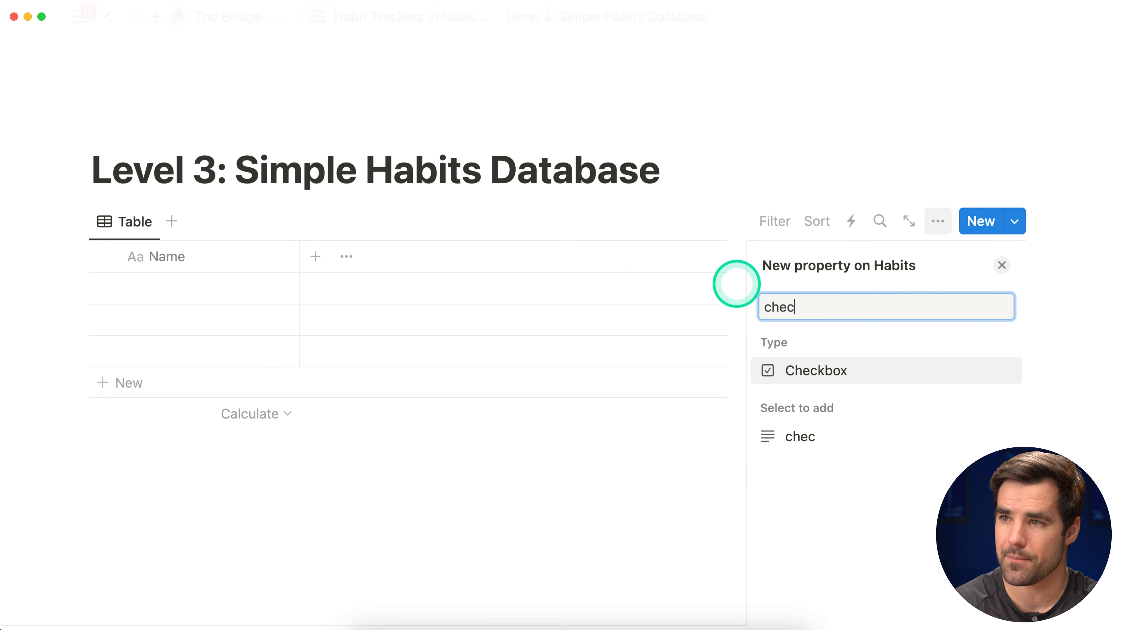
pyautogui.press('Return')
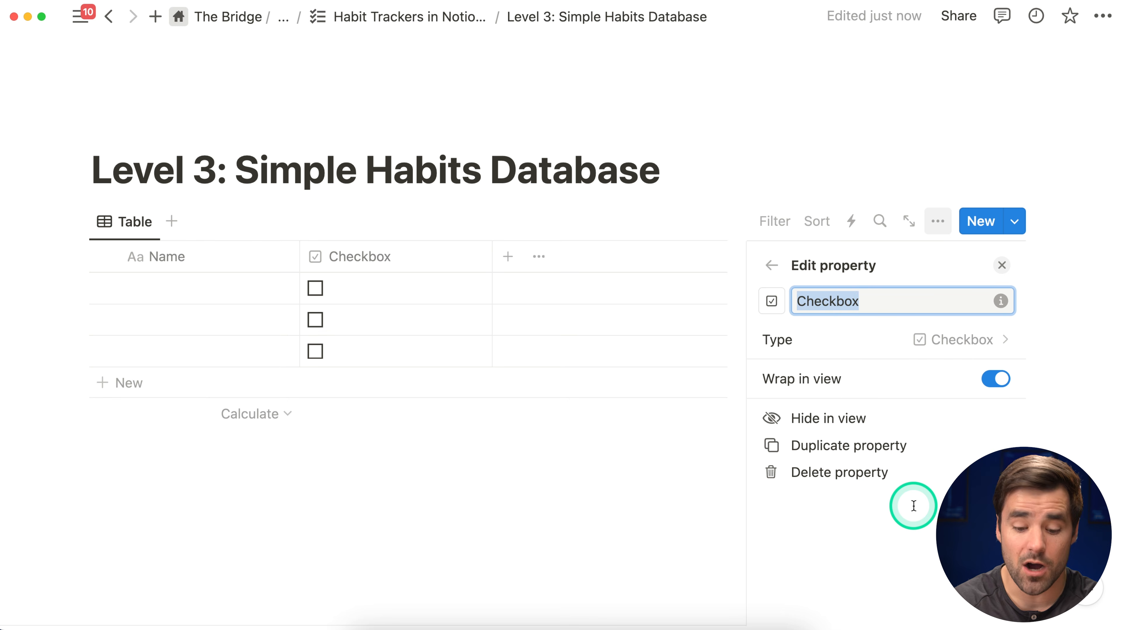
pyautogui.write('Drink Water')
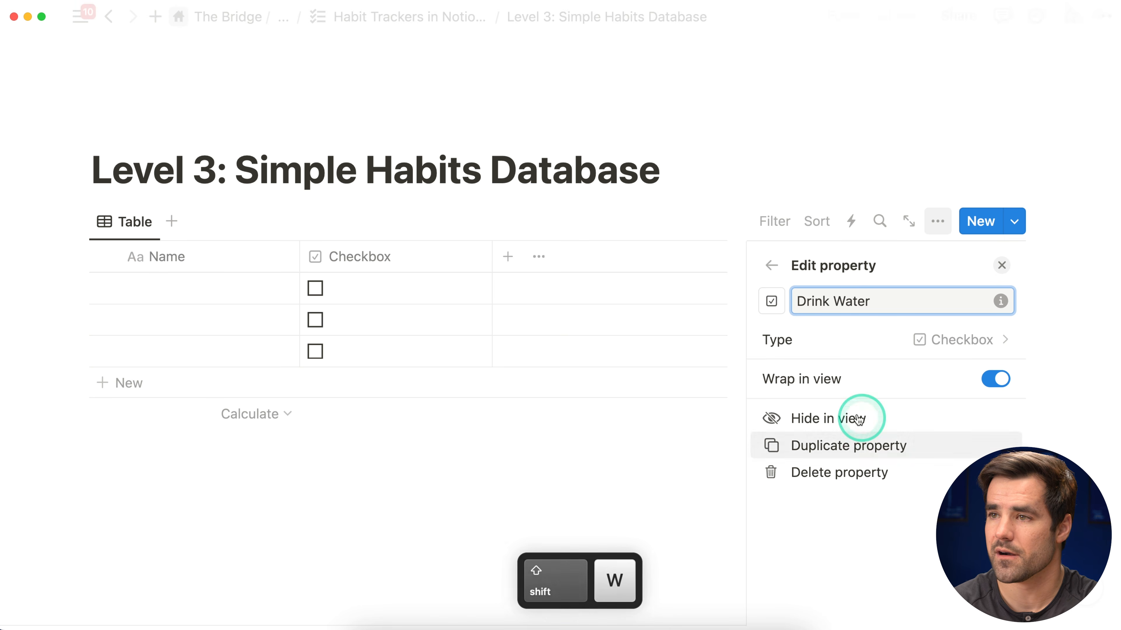
# Give the Drink Water property a water drop icon and shrink its column until only the icon fits
pyautogui.click(772, 302)
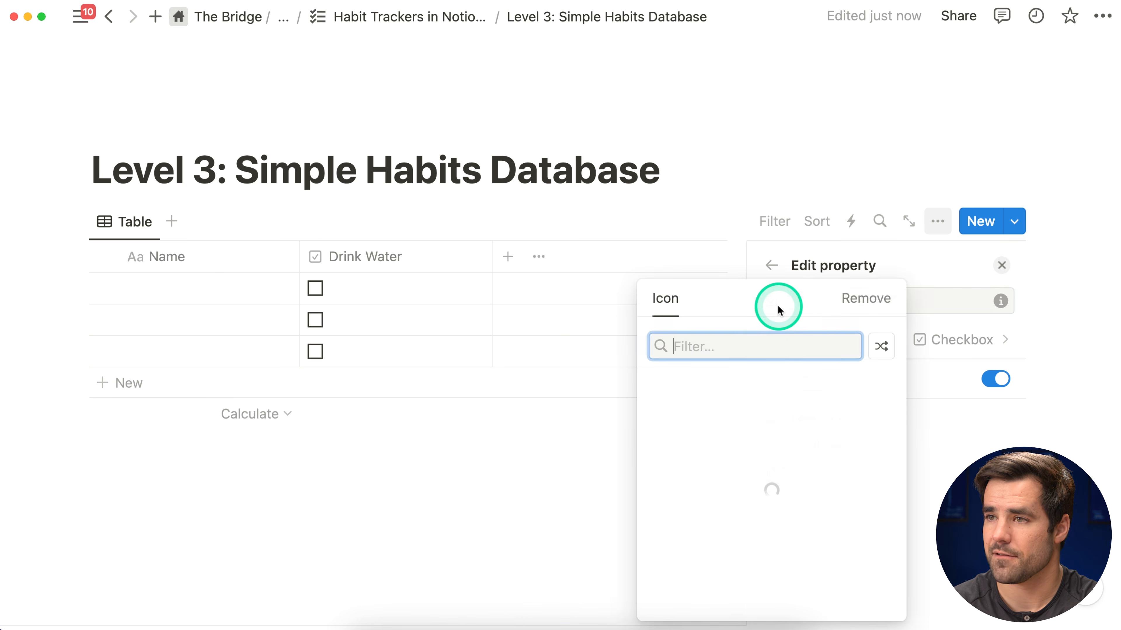
pyautogui.write('water')
pyautogui.click(663, 390)
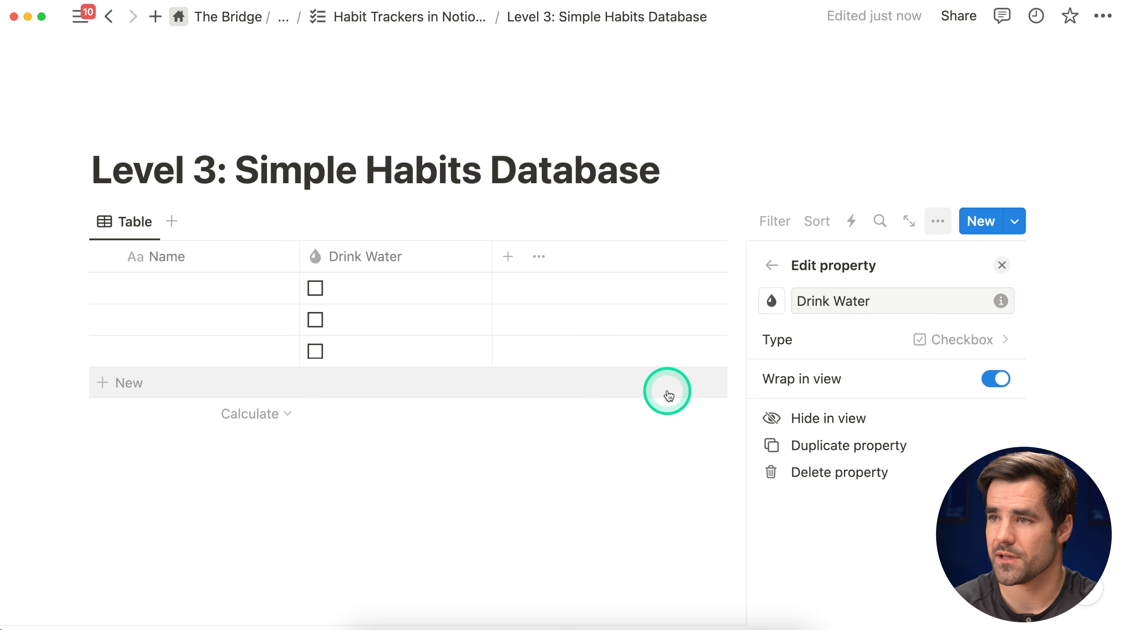
pyautogui.click(1002, 266)
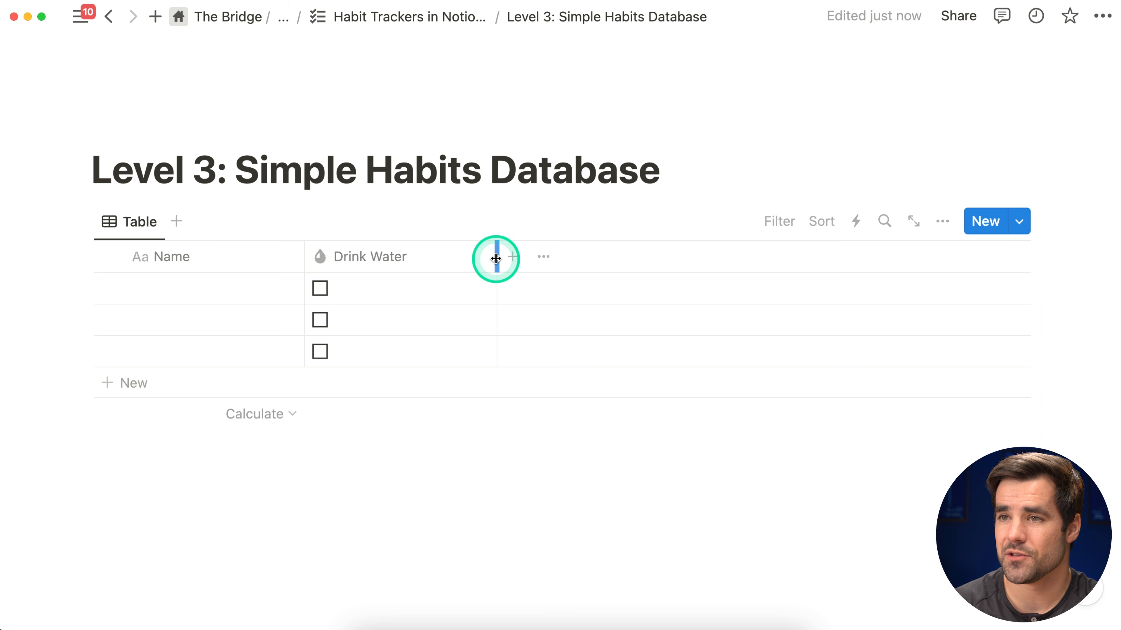
pyautogui.moveTo(482, 265); pyautogui.dragTo(349, 281)
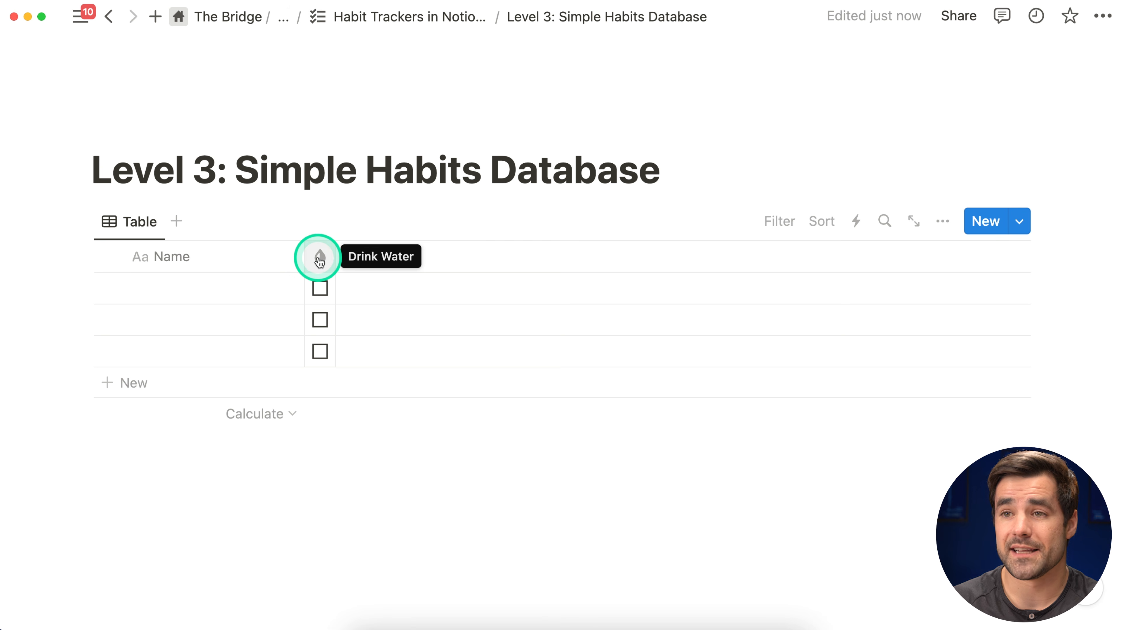
# Duplicate the Drink Water property, rename the copy "Go For a Run" and give it the running person icon
pyautogui.click(319, 260)
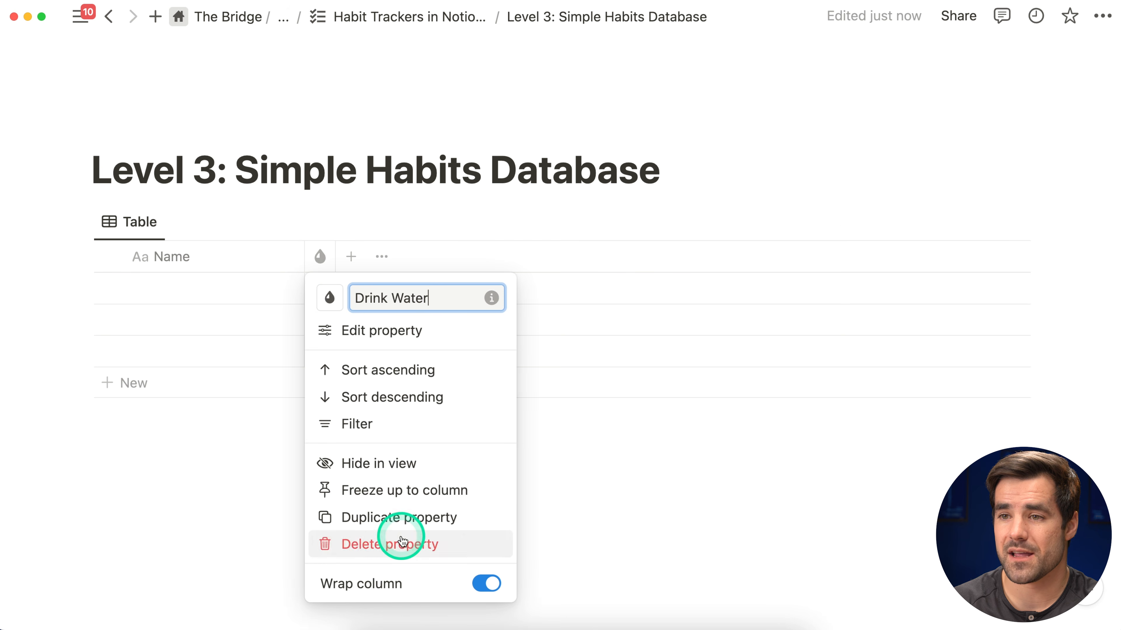
pyautogui.click(409, 506)
pyautogui.click(352, 256)
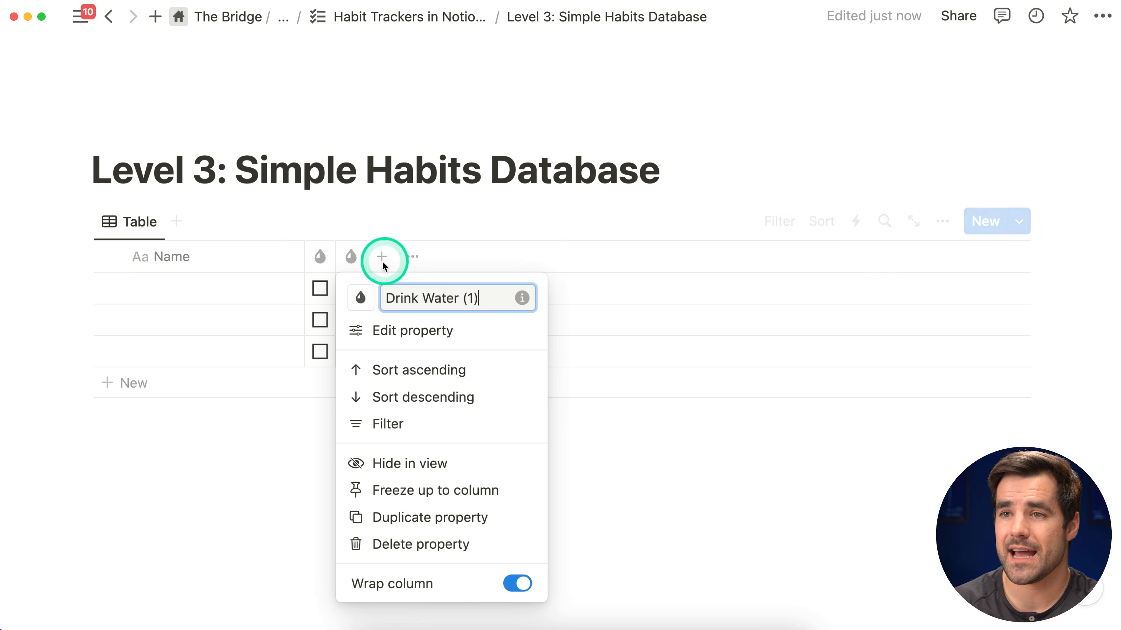
pyautogui.moveTo(484, 297); pyautogui.dragTo(382, 292)
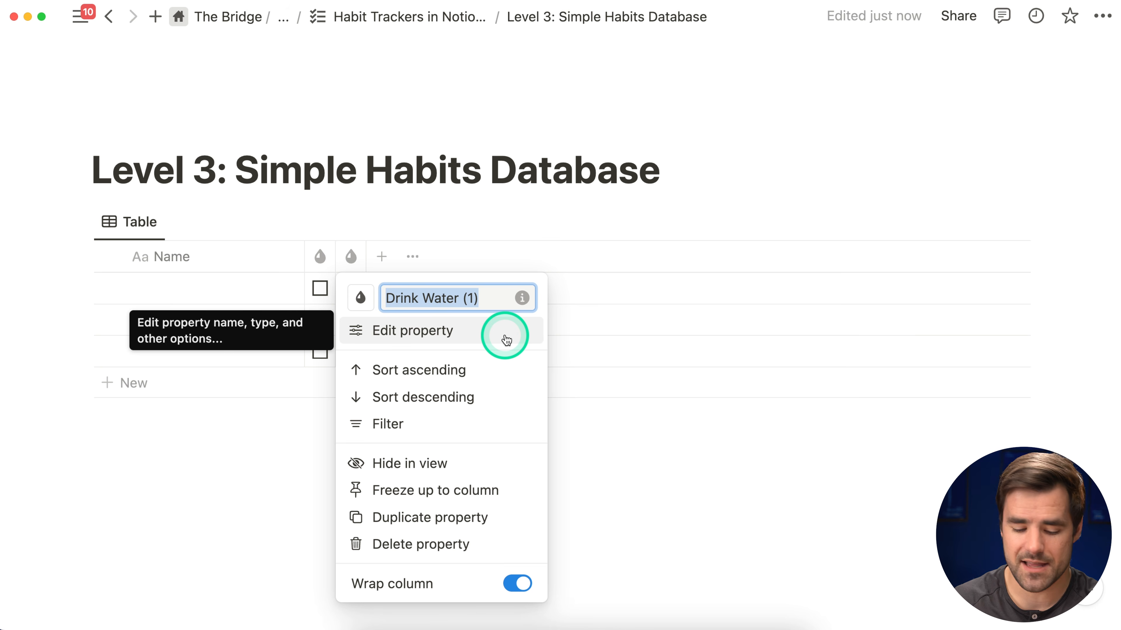
pyautogui.write('Go For')
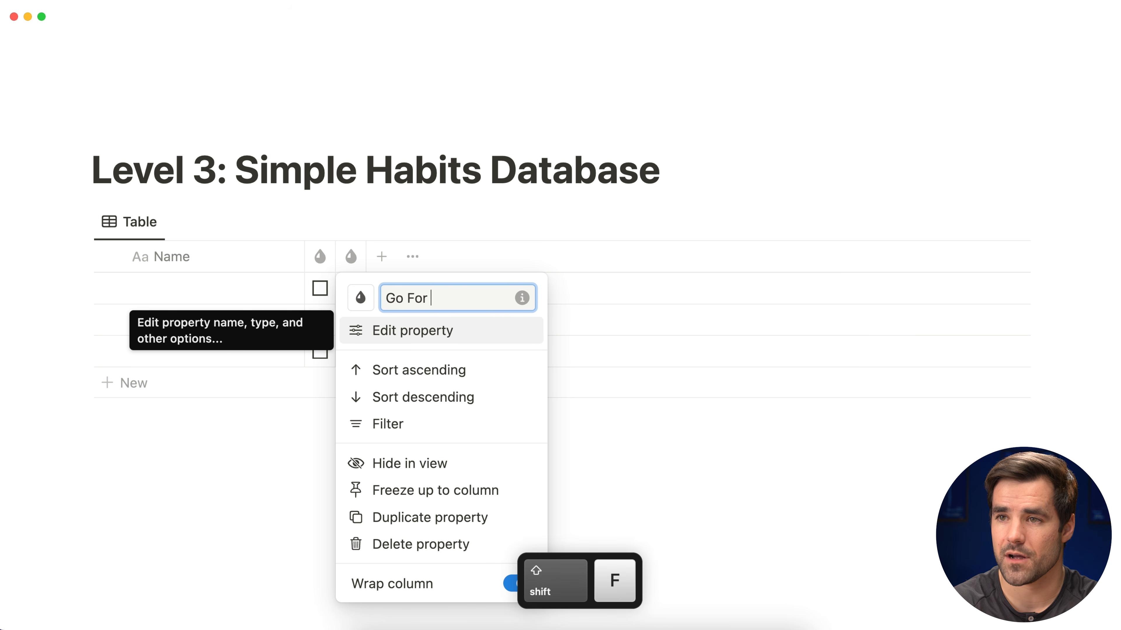
pyautogui.click(360, 299)
pyautogui.write('run')
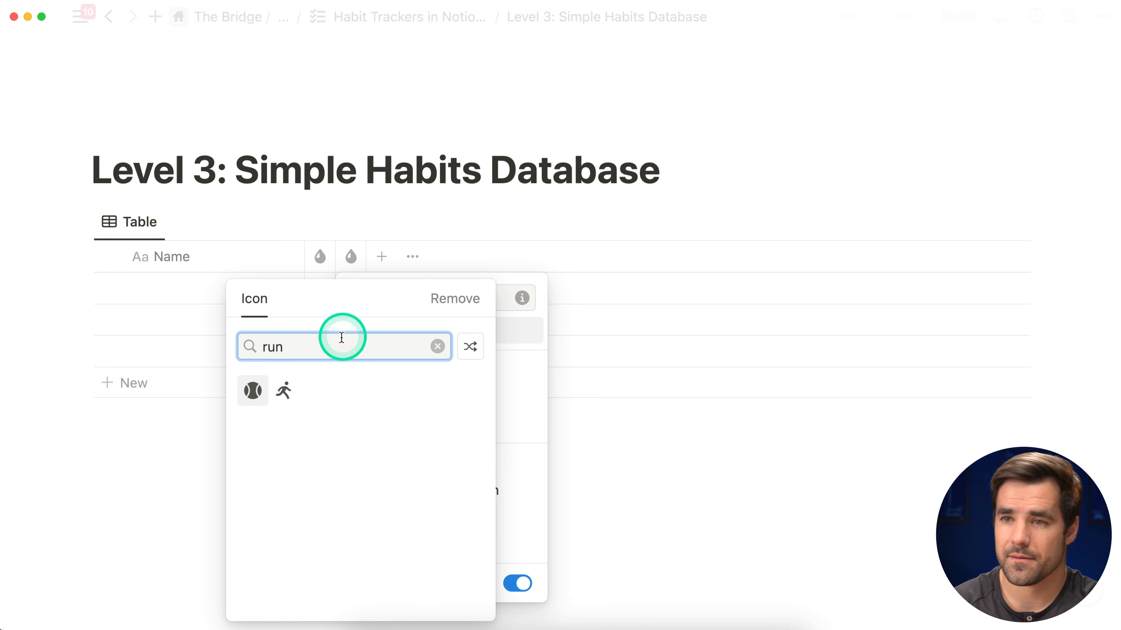
pyautogui.click(283, 390)
pyautogui.click(629, 230)
# Duplicate the Go For a Run property and rename the copy "Drink Protein Shake"
pyautogui.click(351, 256)
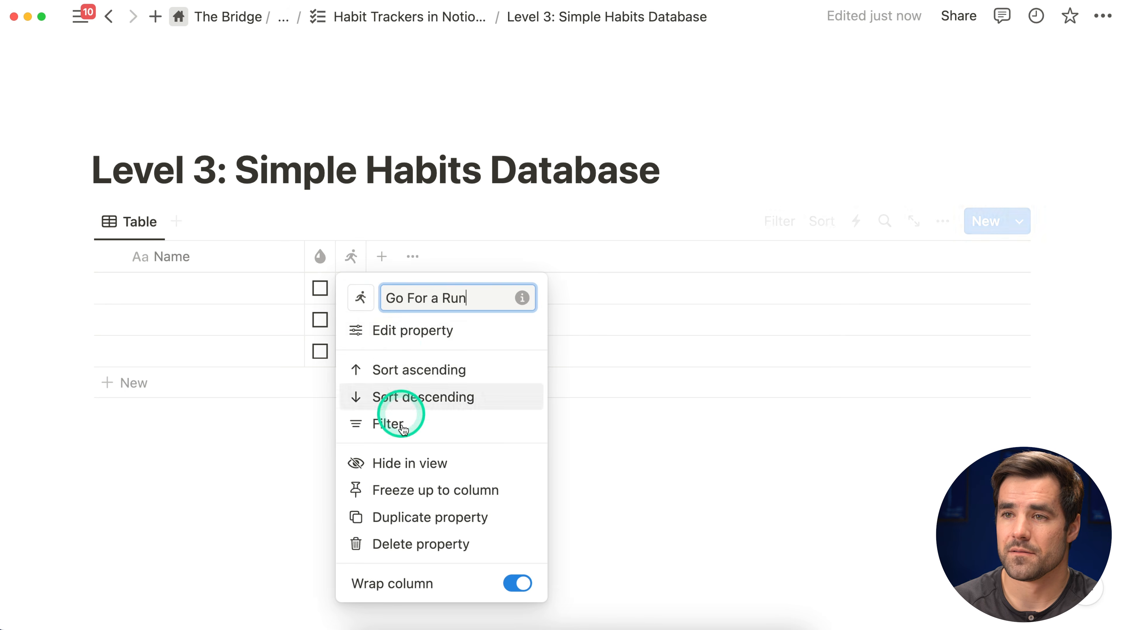
pyautogui.click(430, 517)
pyautogui.press('super+a')
pyautogui.write('Drink Protein Sh')
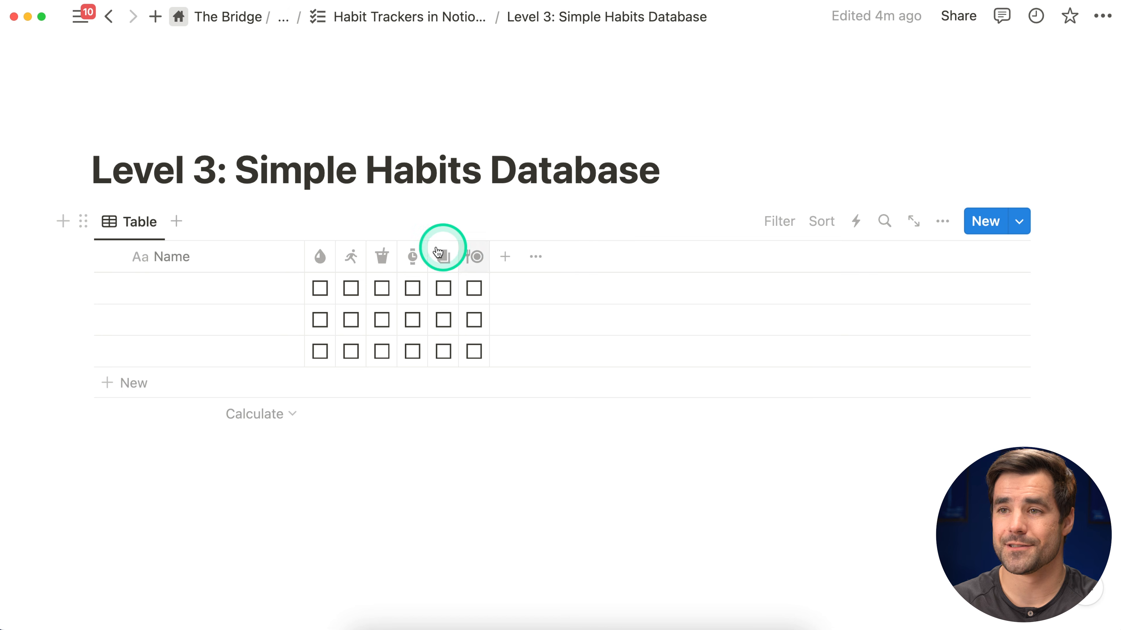
pyautogui.click(351, 289)
pyautogui.click(382, 289)
pyautogui.click(220, 291)
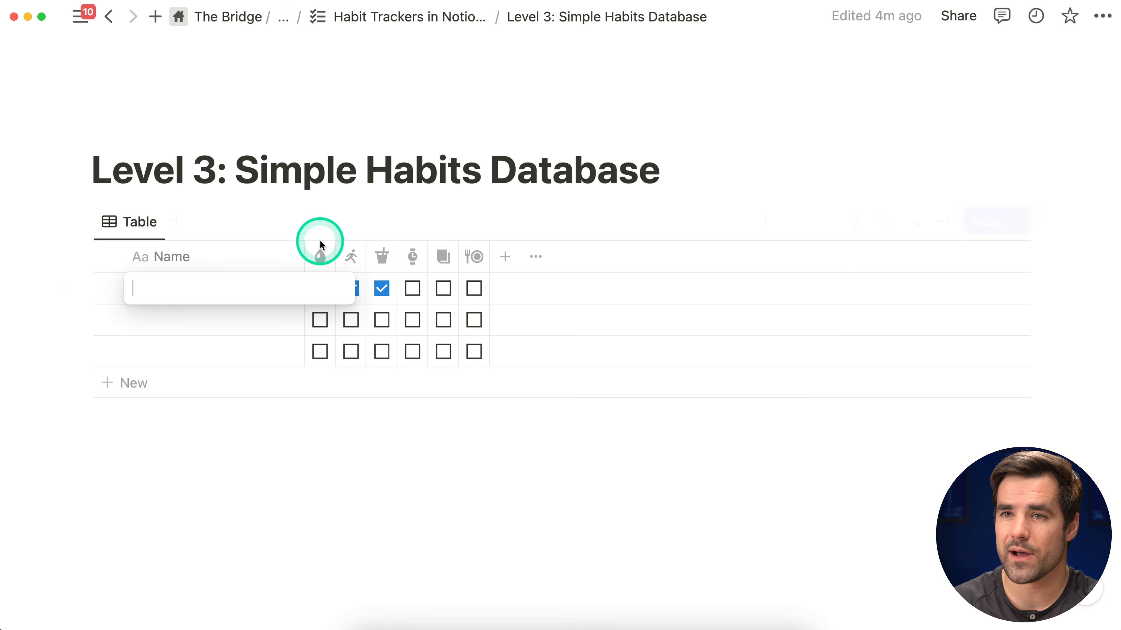
pyautogui.write('@to')
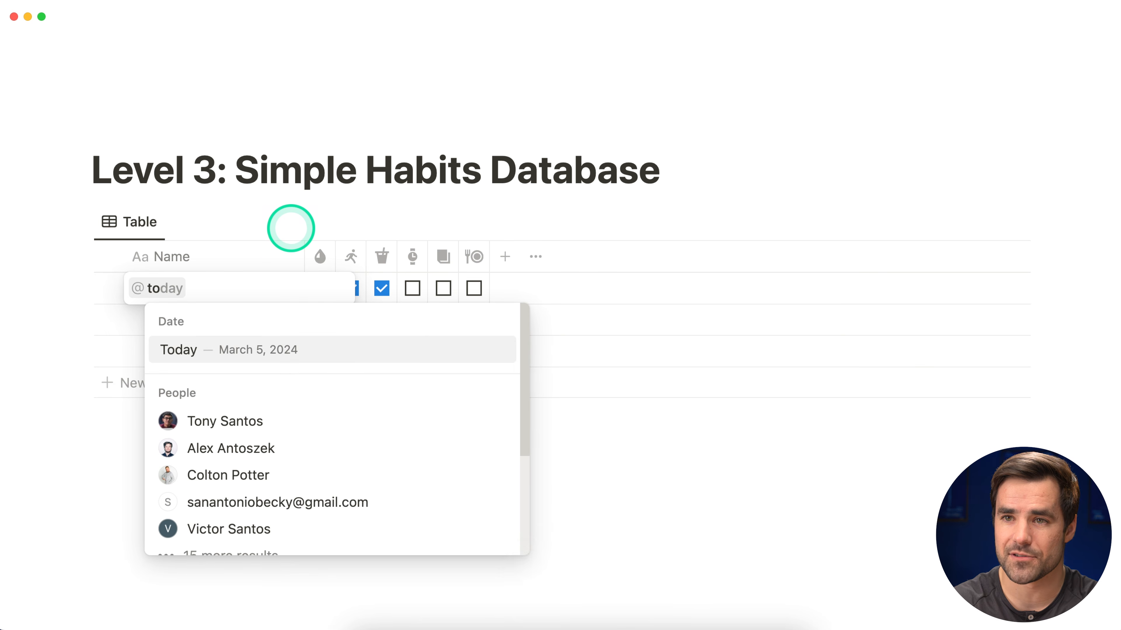
pyautogui.press('Return')
pyautogui.click(320, 288)
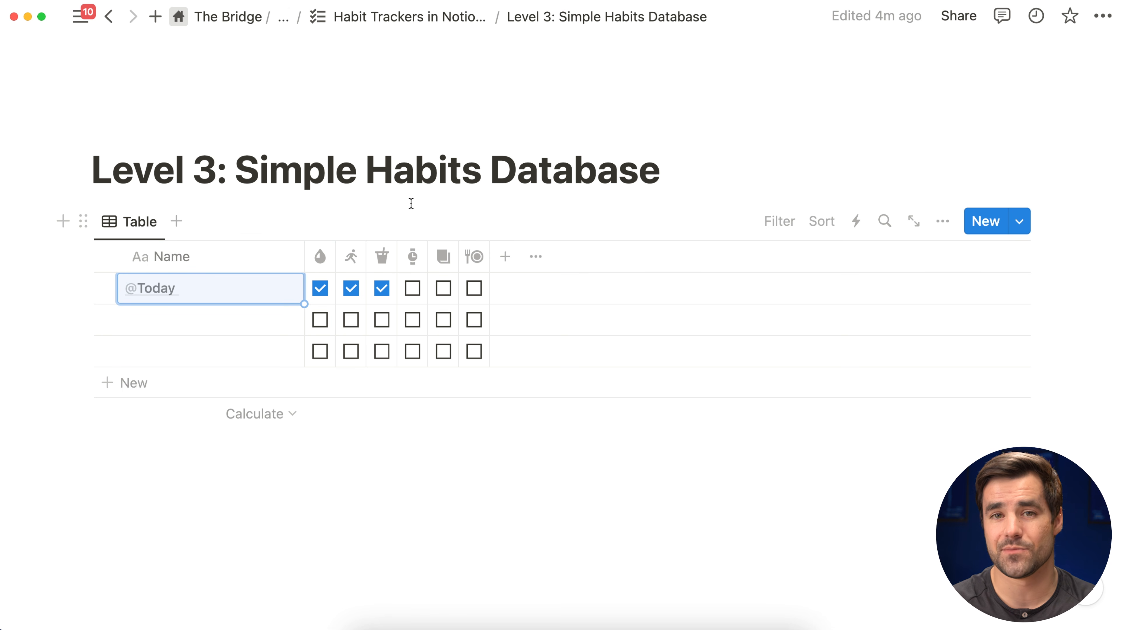
# Add a date property named "Date" to the Habits database
pyautogui.click(504, 256)
pyautogui.write('date')
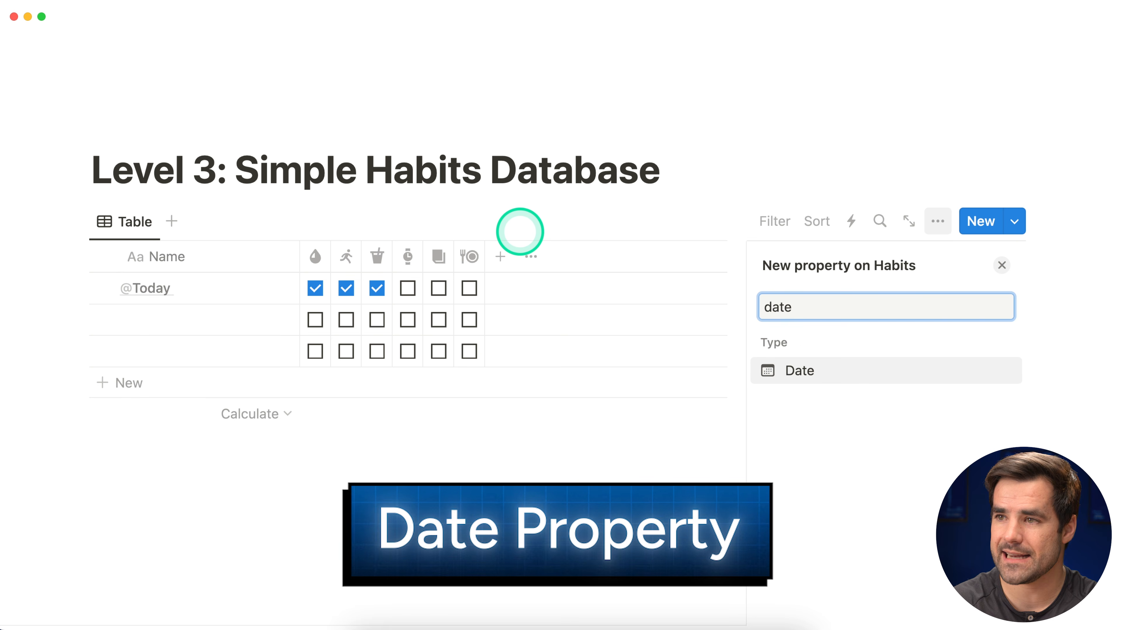
pyautogui.press('Return')
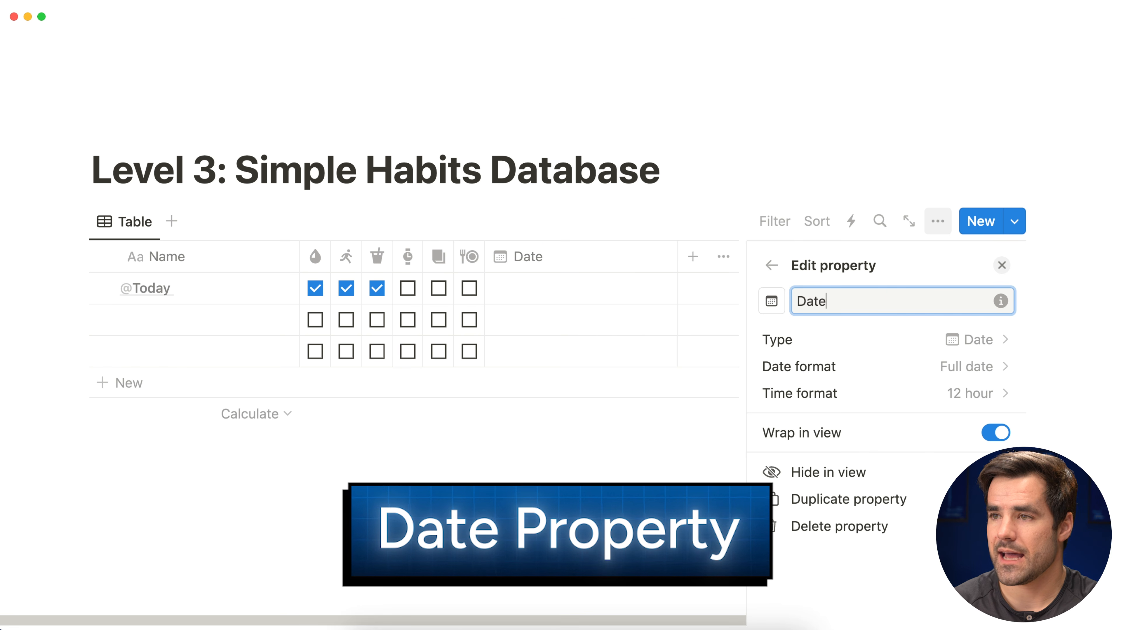
pyautogui.click(1001, 266)
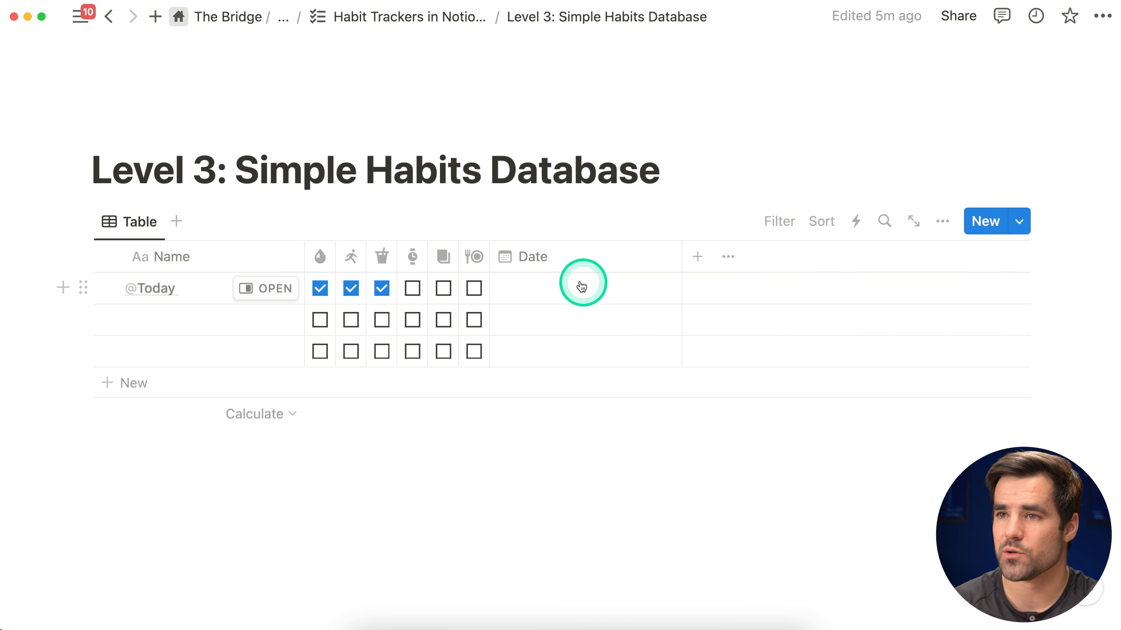
# Set the dates of the three rows, from first to last, to March 5, March 4 and March 3, 2024
pyautogui.click(602, 287)
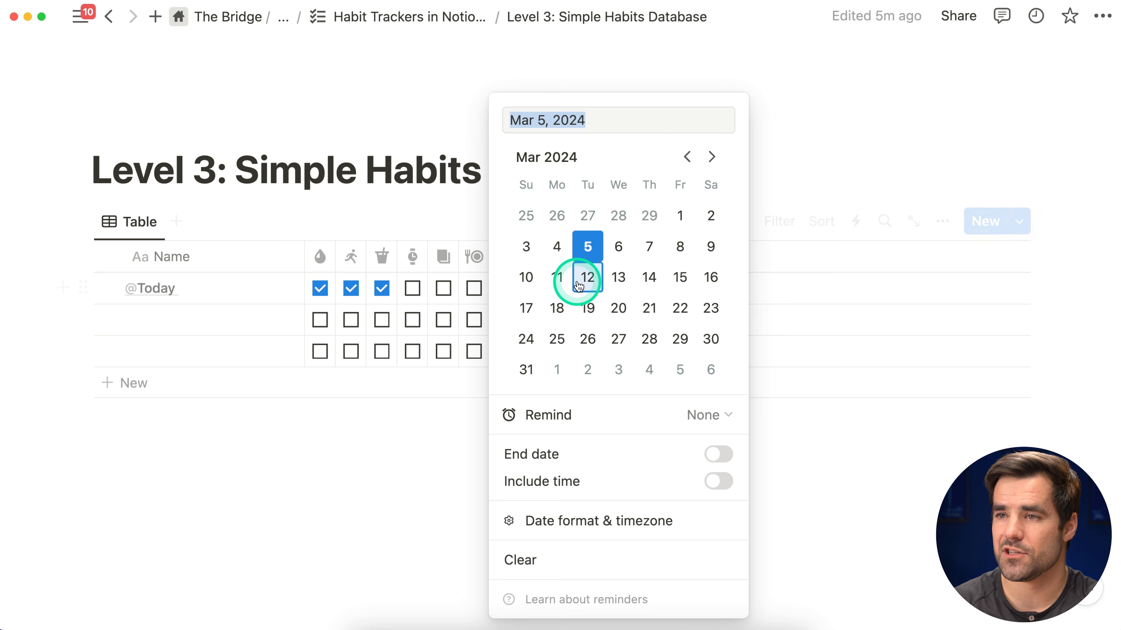
pyautogui.click(589, 250)
pyautogui.click(863, 200)
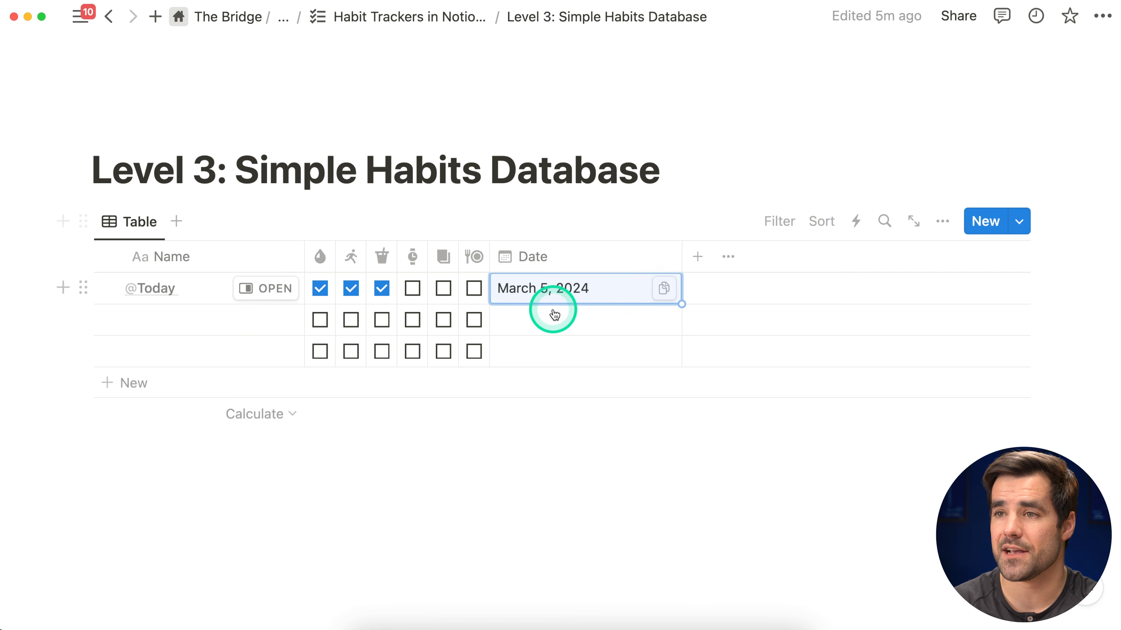
pyautogui.click(521, 318)
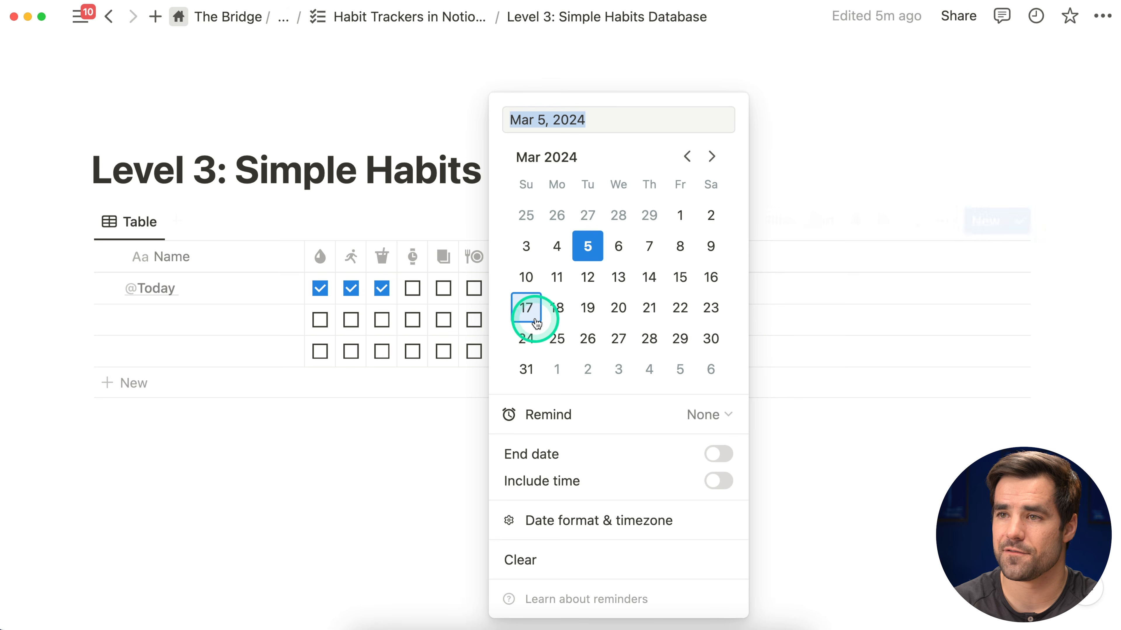
pyautogui.click(554, 246)
pyautogui.click(757, 199)
pyautogui.click(528, 353)
pyautogui.click(526, 245)
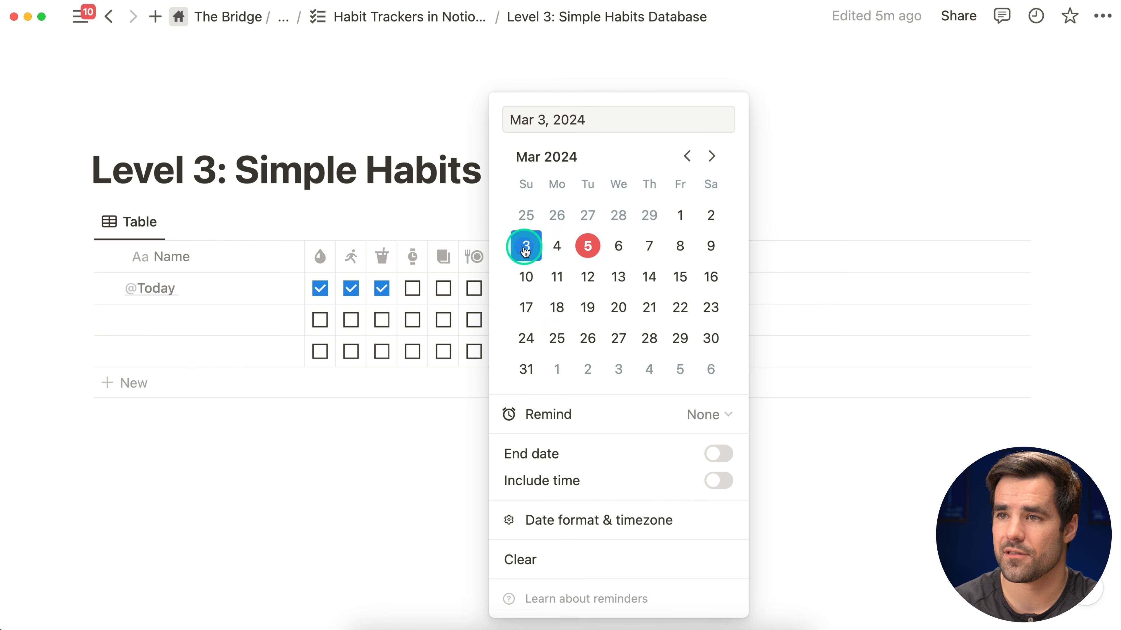
pyautogui.click(767, 199)
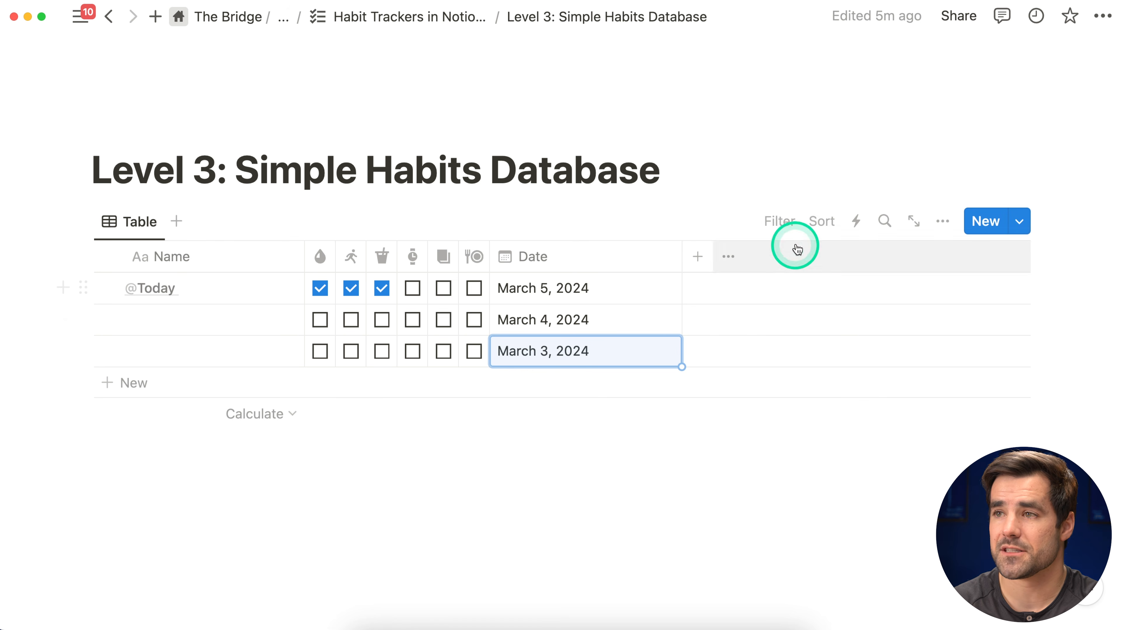
# Sort the Habits table by Date in descending order and save the sort for everyone
pyautogui.click(817, 224)
pyautogui.click(768, 378)
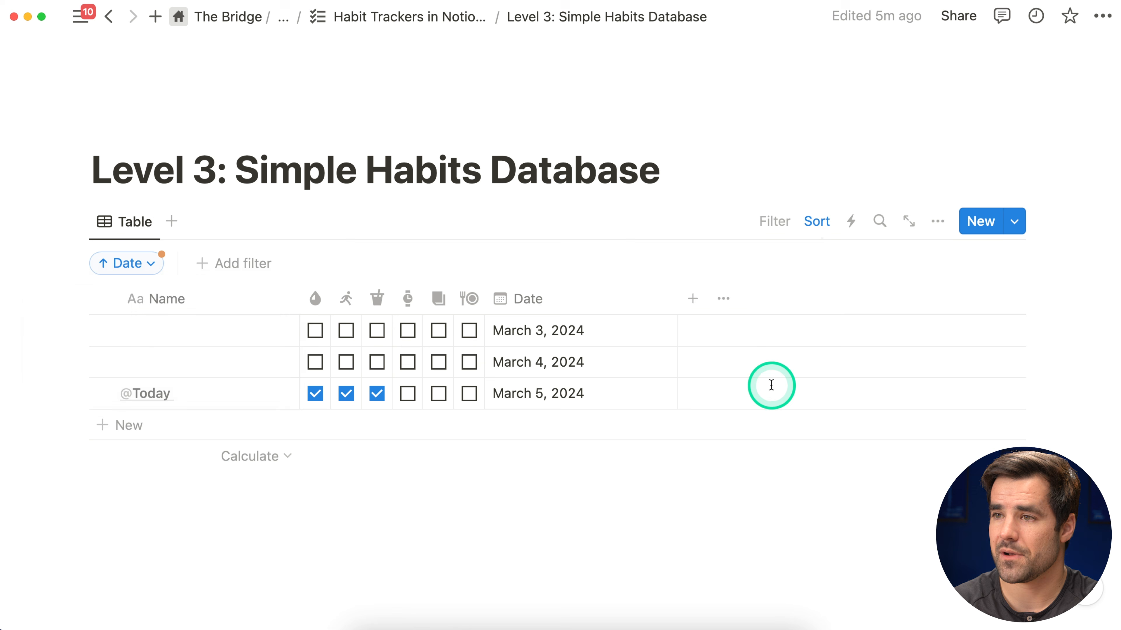
pyautogui.click(191, 309)
pyautogui.click(166, 370)
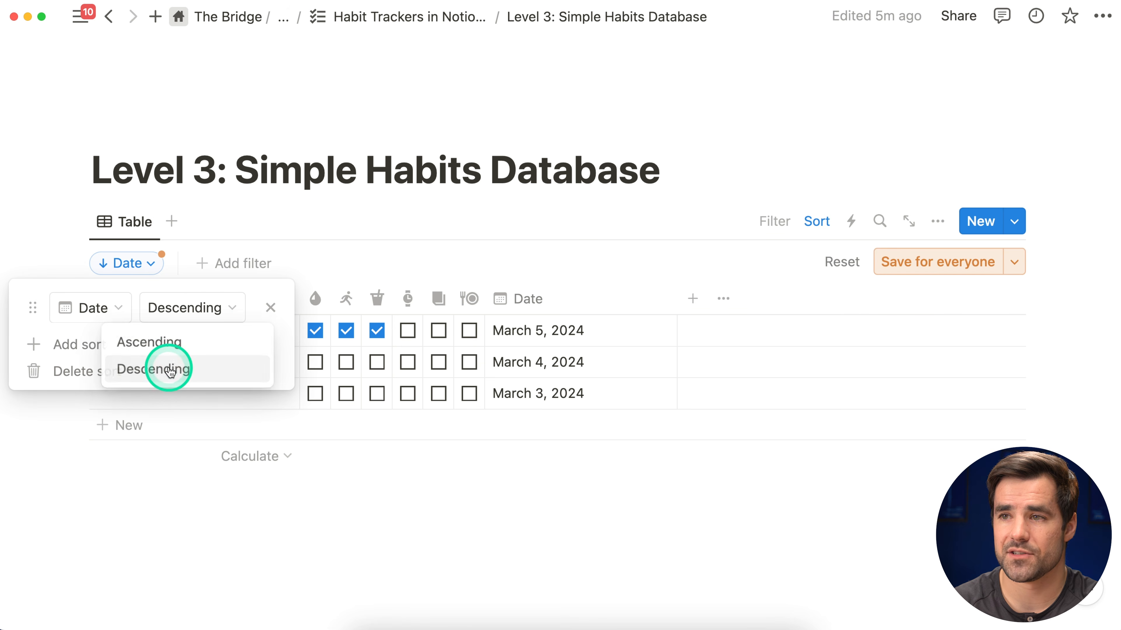
pyautogui.click(927, 261)
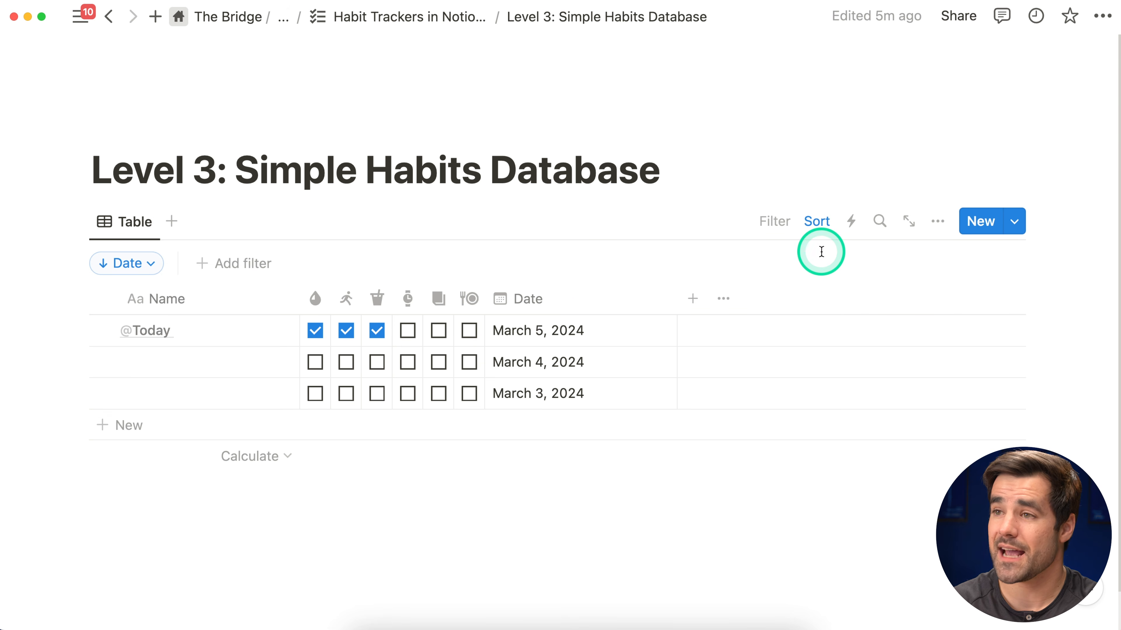
# Hide the filter and sort bar of the Habits table and start a new template for the database
pyautogui.click(774, 225)
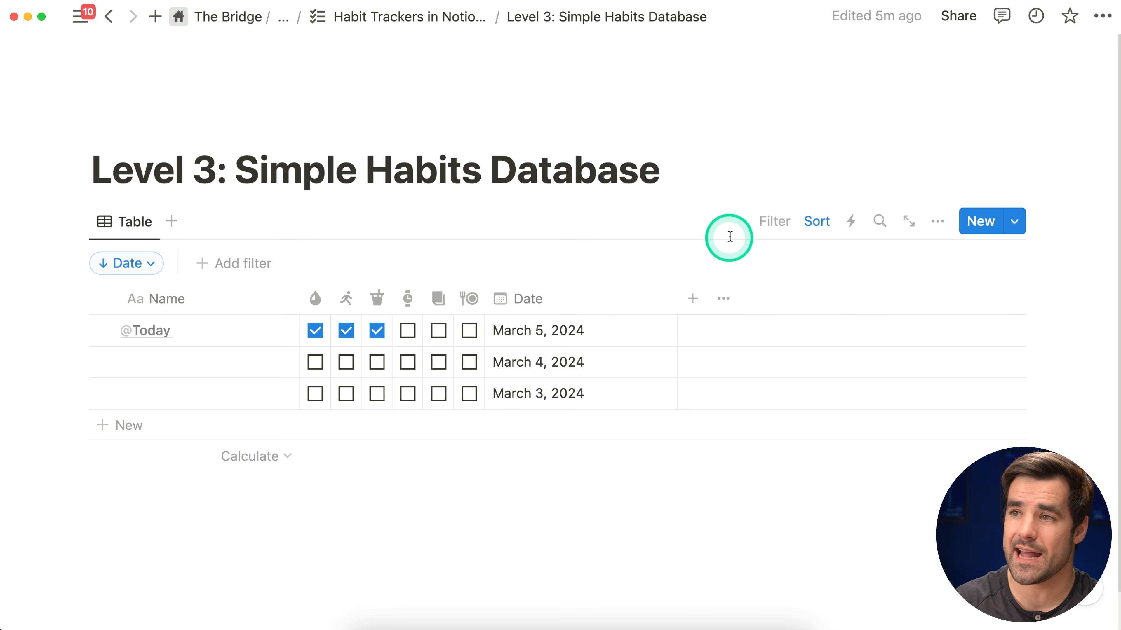
pyautogui.click(779, 223)
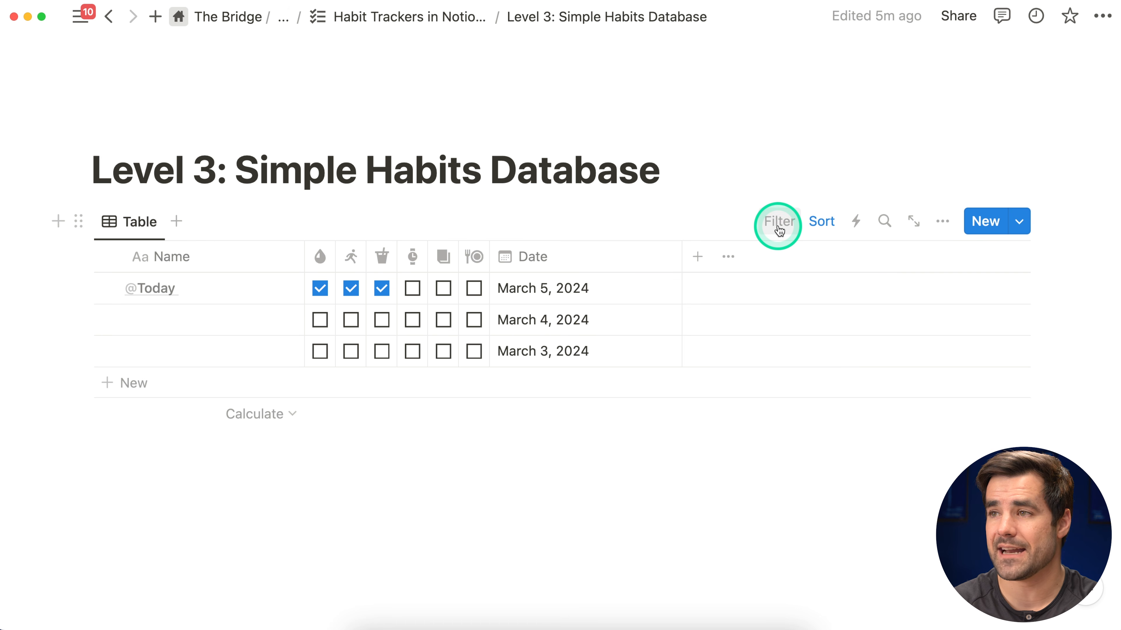
pyautogui.click(1020, 223)
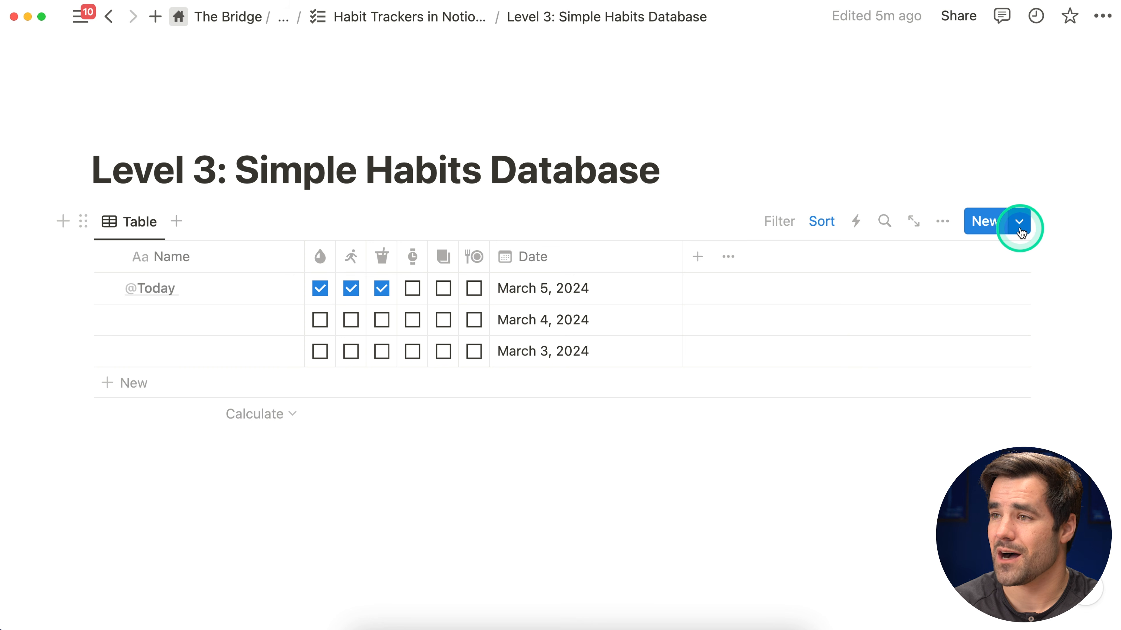
pyautogui.click(926, 352)
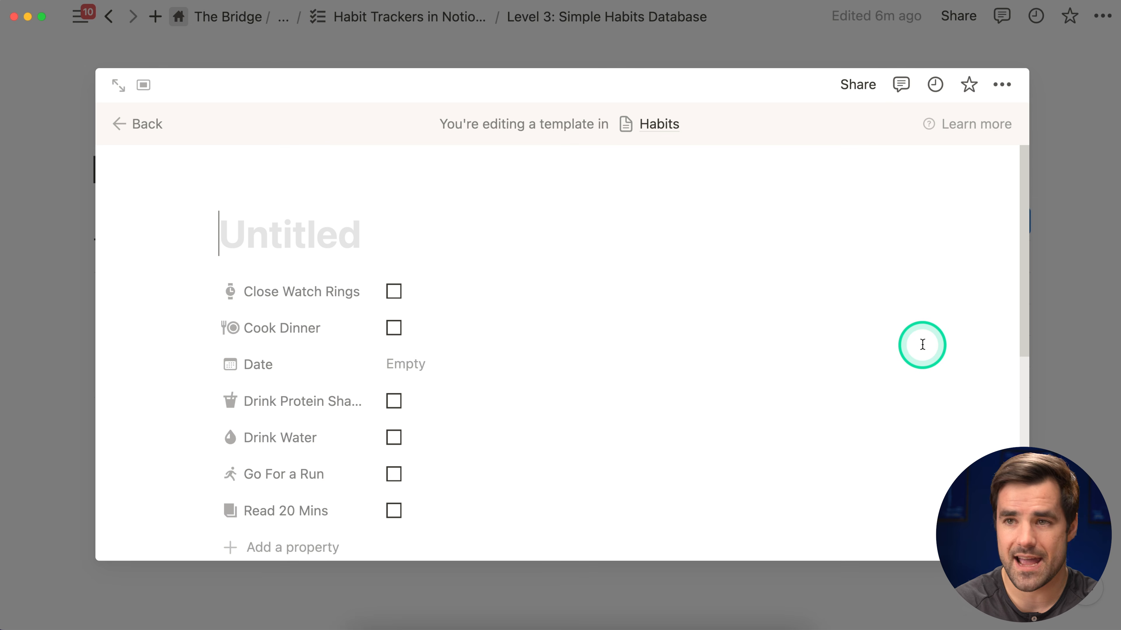
pyautogui.click(530, 242)
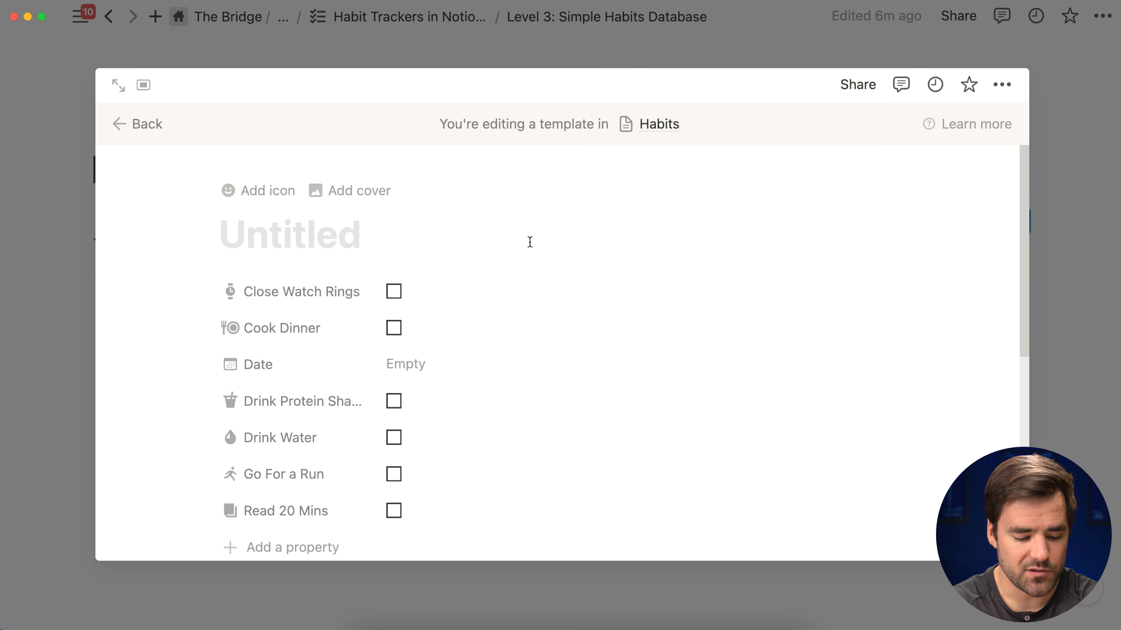
pyautogui.write('@today')
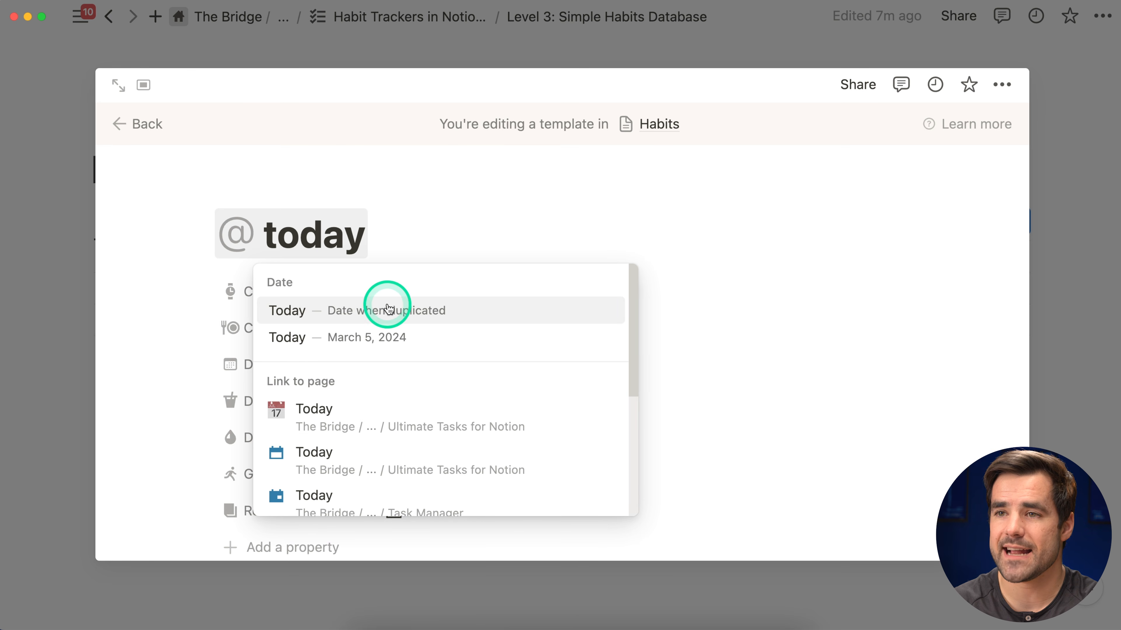
pyautogui.click(457, 310)
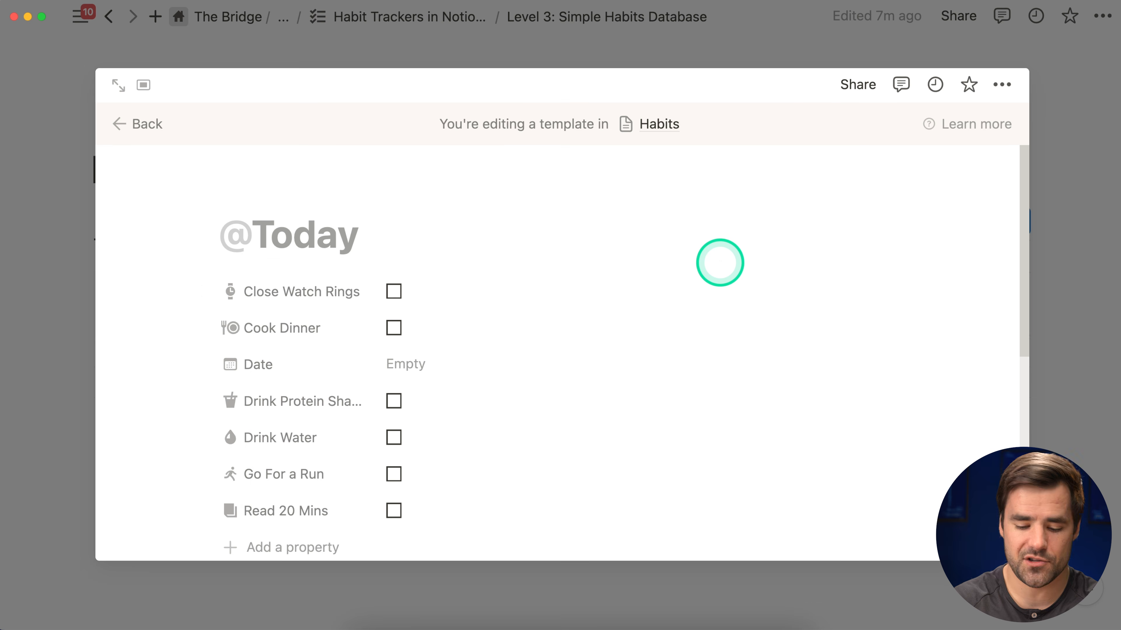
pyautogui.write('- Habit J')
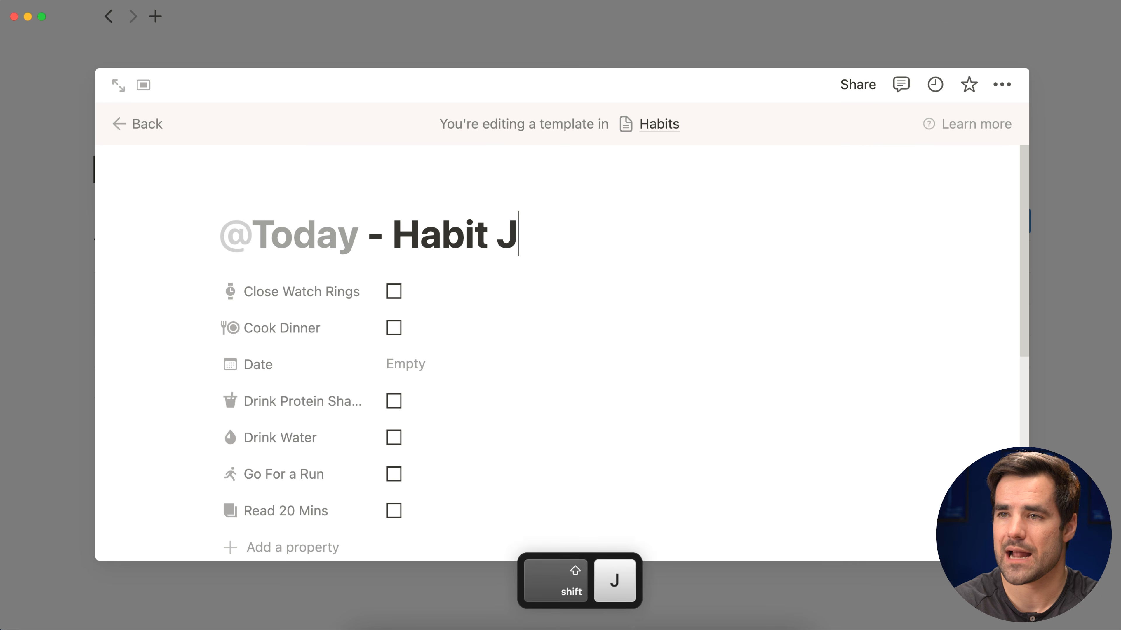
pyautogui.press('BackSpace')
pyautogui.press('BackSpace')
pyautogui.press('BackSpace')
pyautogui.press('BackSpace')
pyautogui.press('BackSpace')
pyautogui.press('BackSpace')
pyautogui.press('BackSpace')
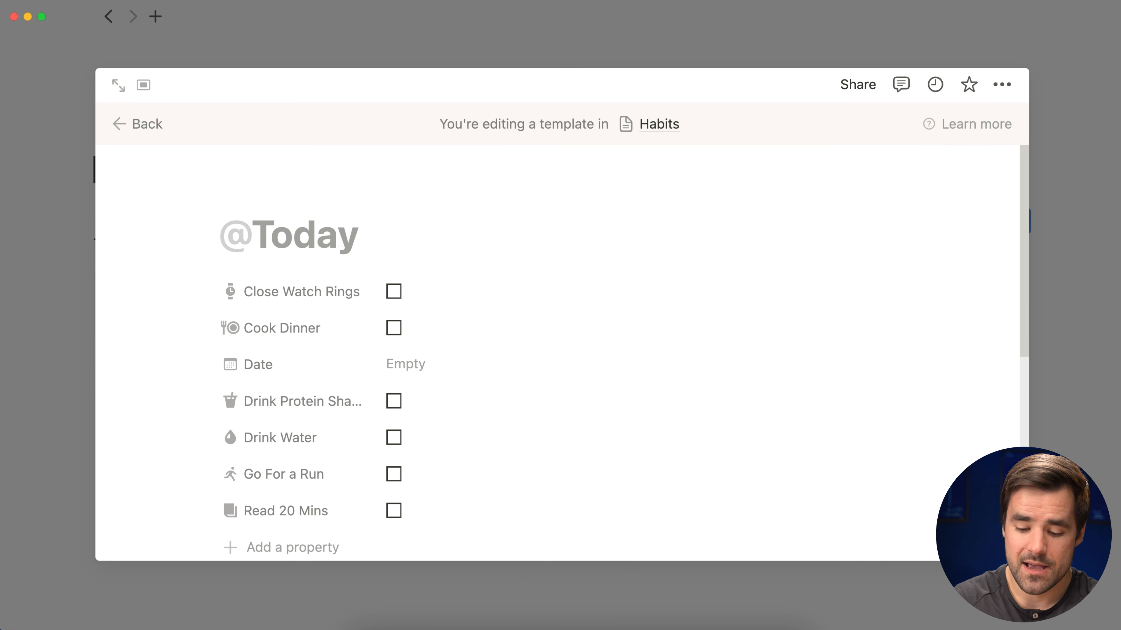
# Move the template's Date property to the end of the property list, below Read 20 Mins
pyautogui.scroll(-5, 708, 321)
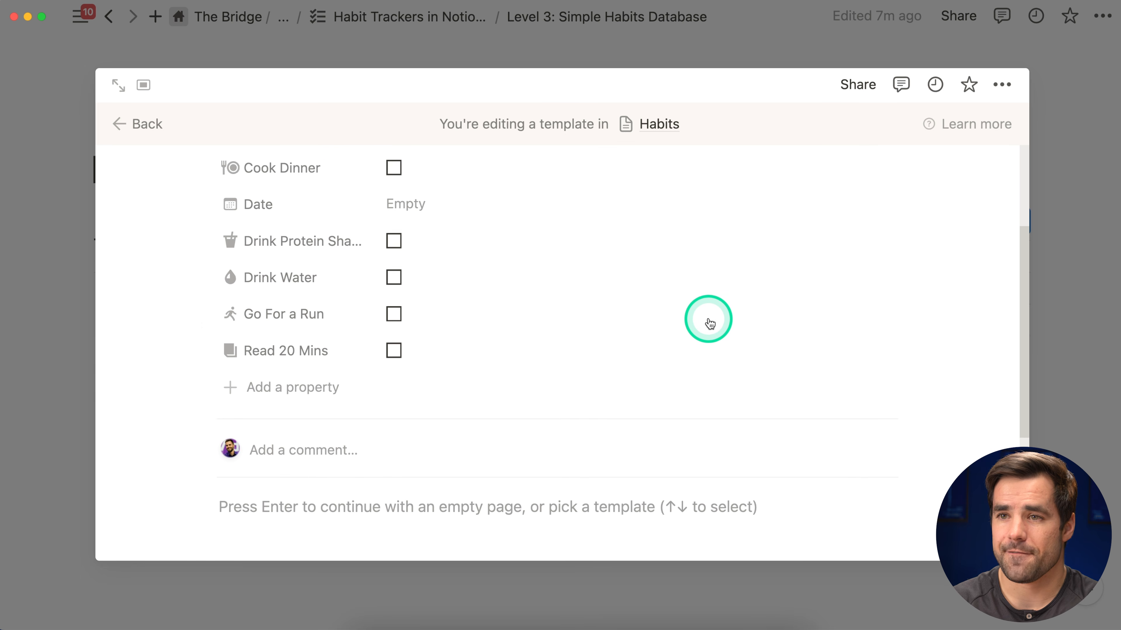
pyautogui.scroll(4, 708, 320)
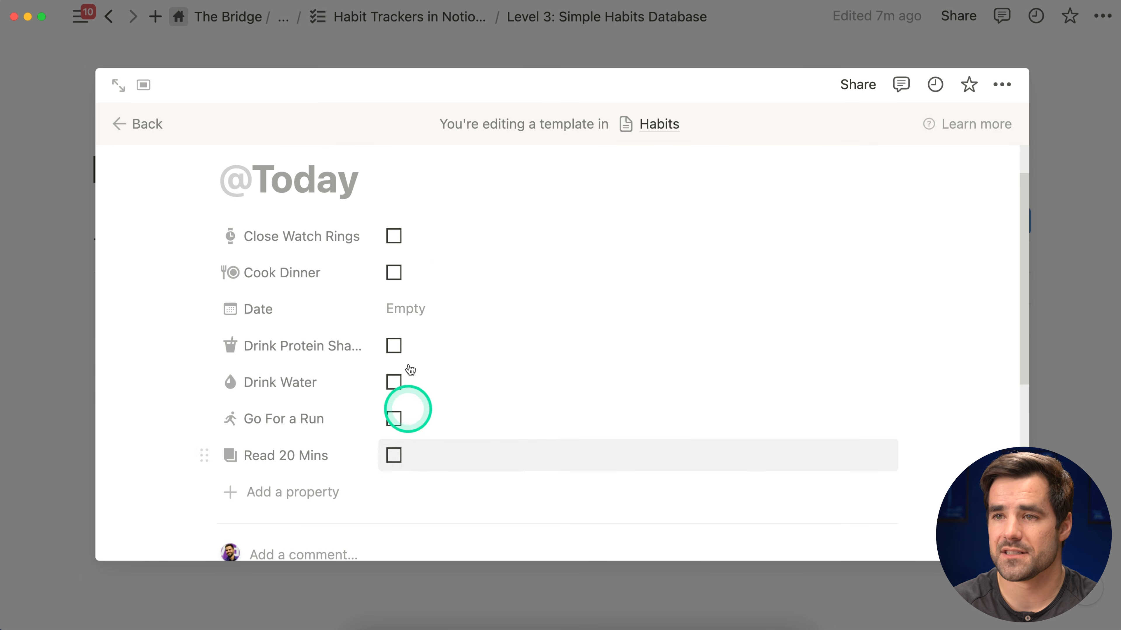
pyautogui.moveTo(205, 304); pyautogui.dragTo(208, 449)
# Paste the copied gratitude, improvements and workout log callouts into the template body without syncing them
pyautogui.scroll(-8, 336, 318)
pyautogui.click(328, 278)
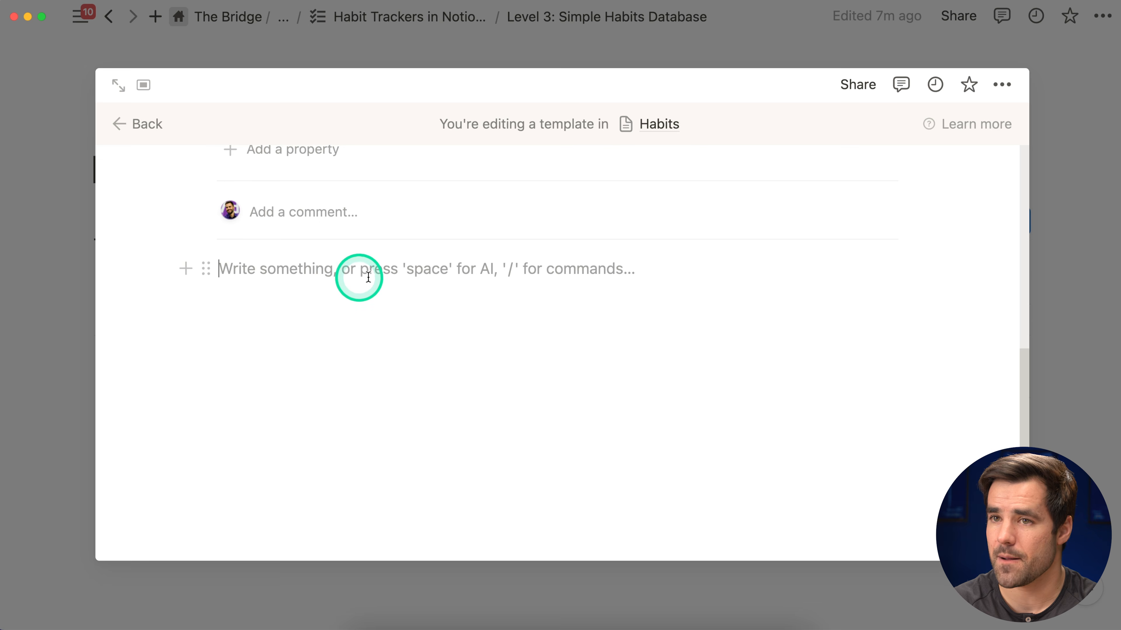
pyautogui.press('super+v')
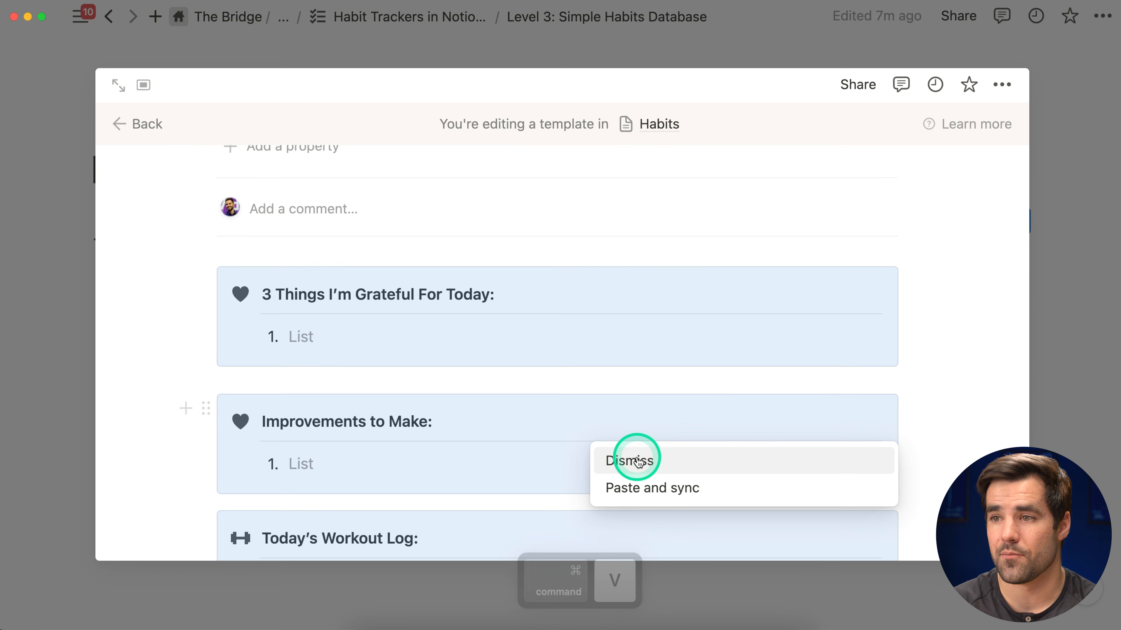
pyautogui.click(627, 458)
pyautogui.scroll(-2, 936, 376)
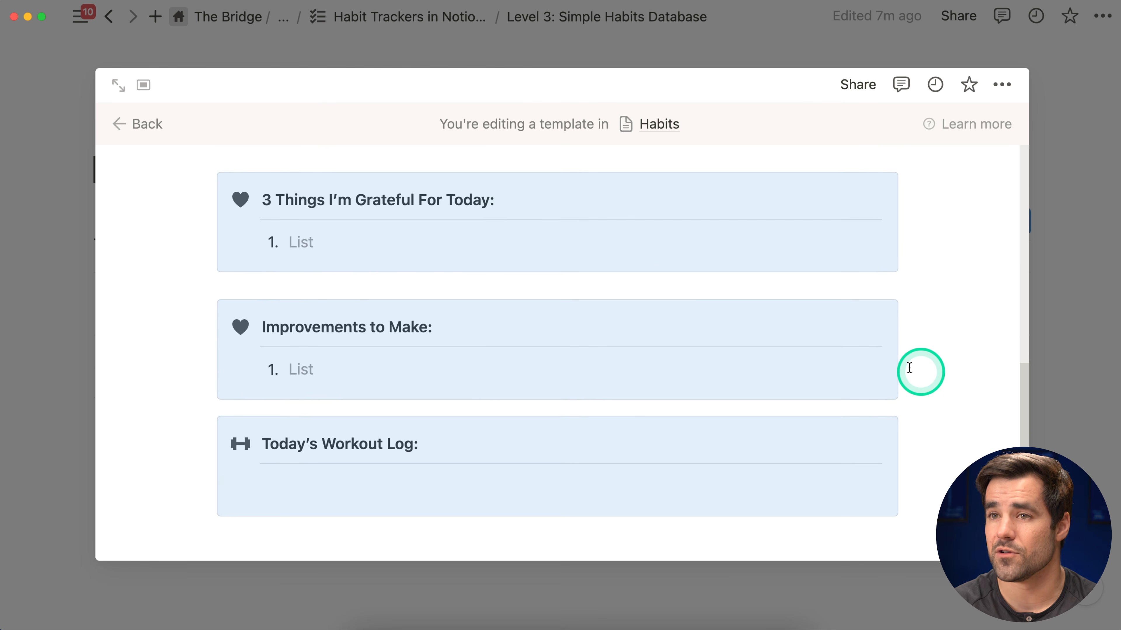
# Review the template's gratitude, improvements and workout log sections along with its habit checkboxes
pyautogui.click(333, 373)
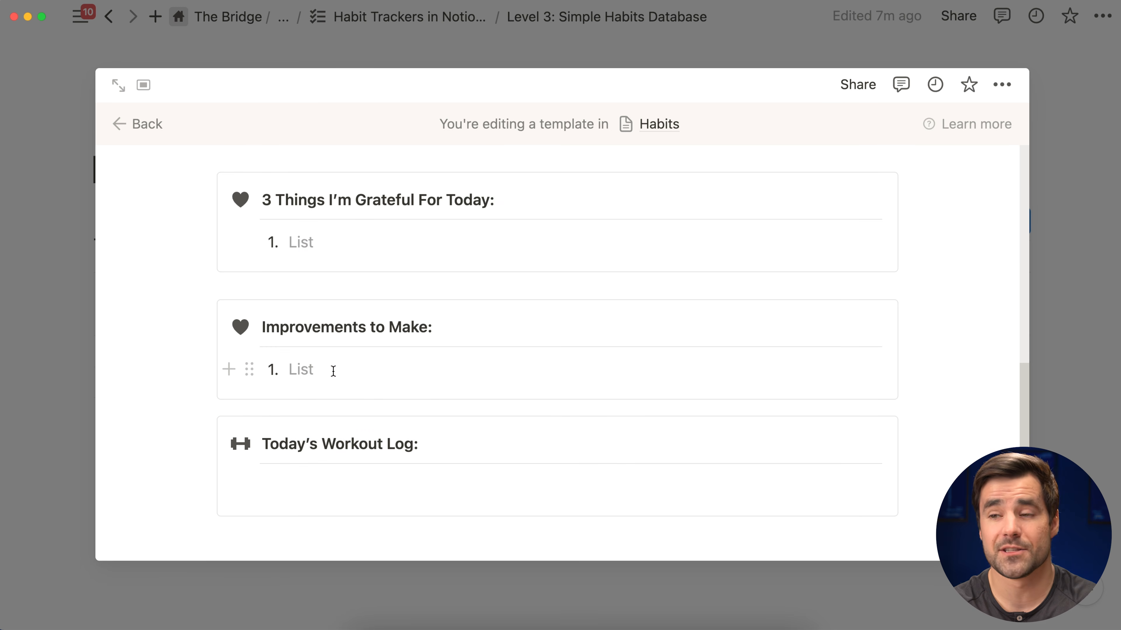
pyautogui.scroll(-1, 340, 398)
pyautogui.click(360, 465)
pyautogui.scroll(1, 359, 465)
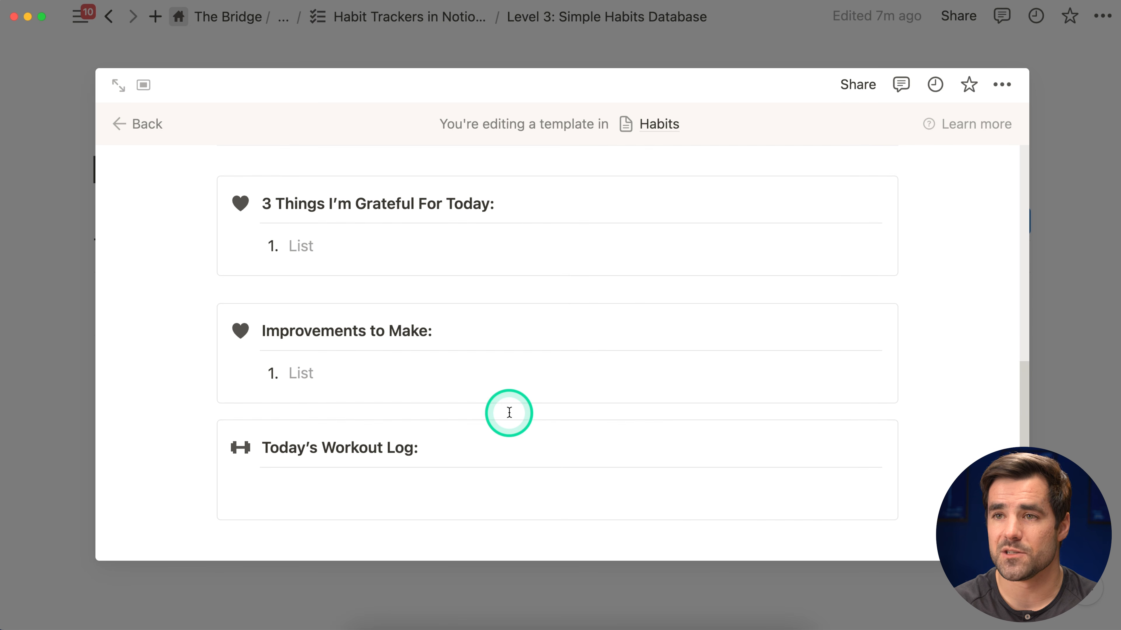
pyautogui.scroll(1, 510, 412)
pyautogui.scroll(10, 514, 413)
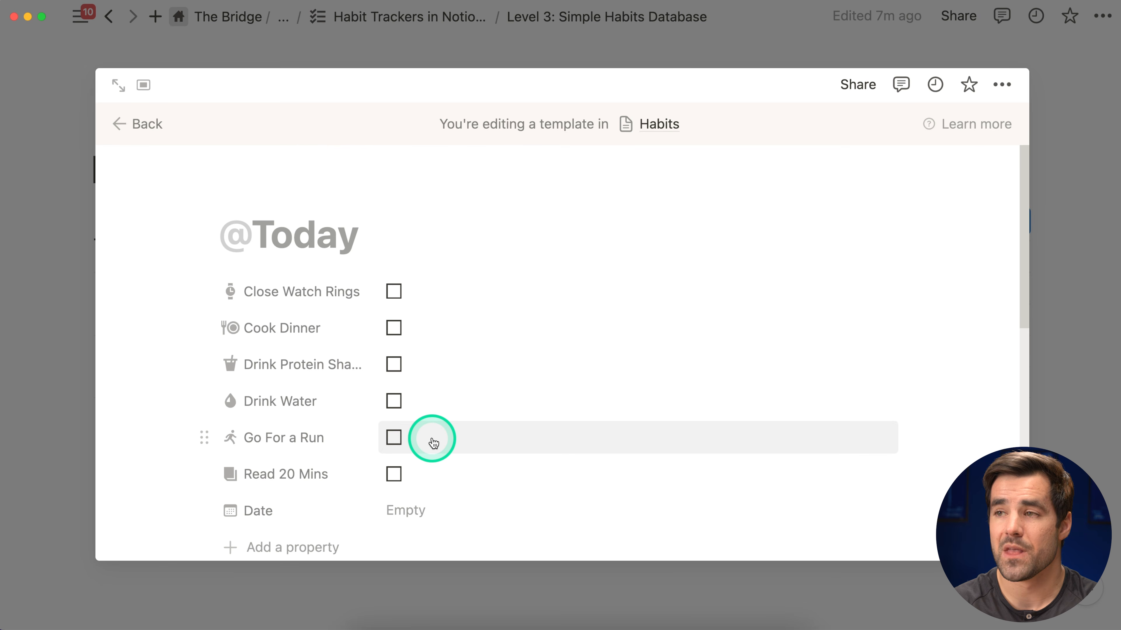
pyautogui.scroll(-11, 432, 439)
pyautogui.scroll(6, 359, 416)
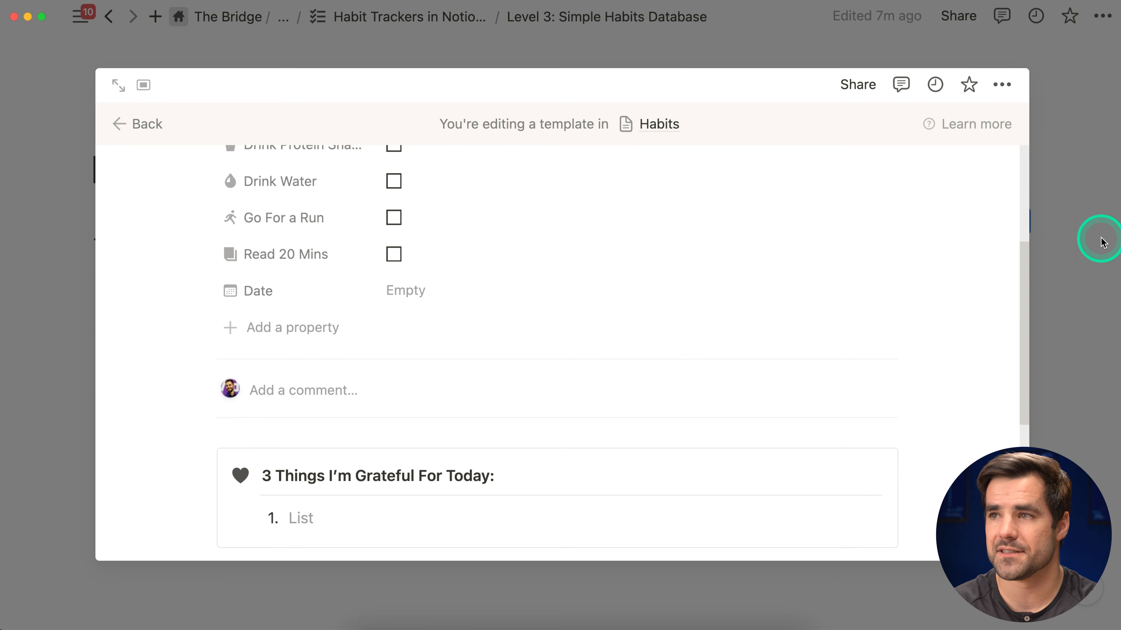
pyautogui.click(1071, 239)
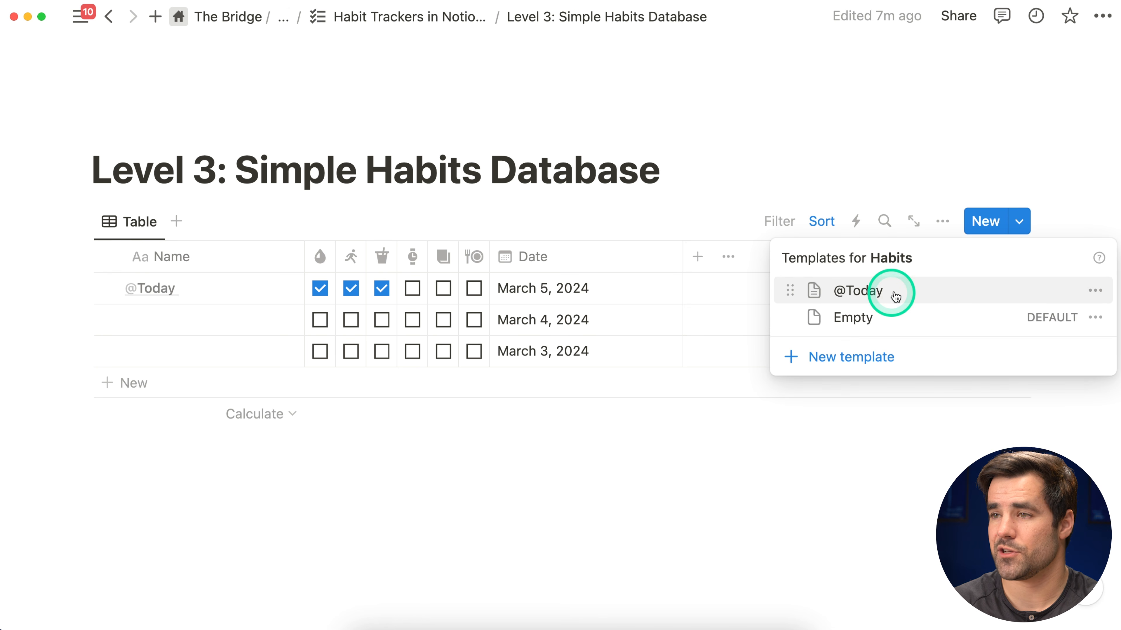
pyautogui.click(1094, 290)
pyautogui.click(969, 266)
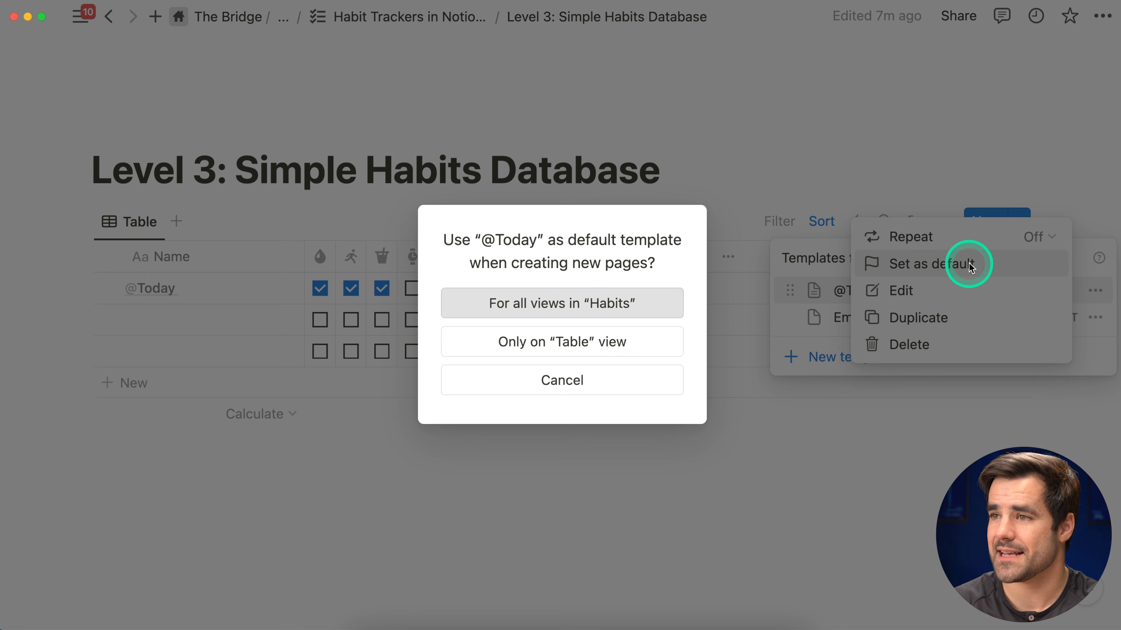
pyautogui.click(616, 304)
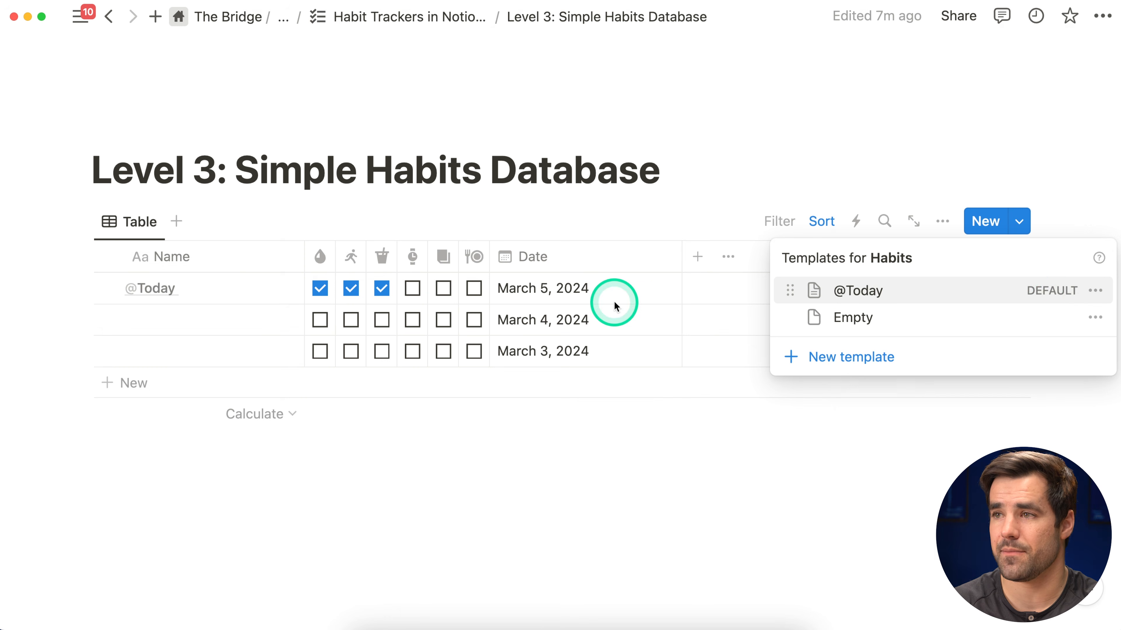
pyautogui.click(1096, 294)
pyautogui.click(964, 239)
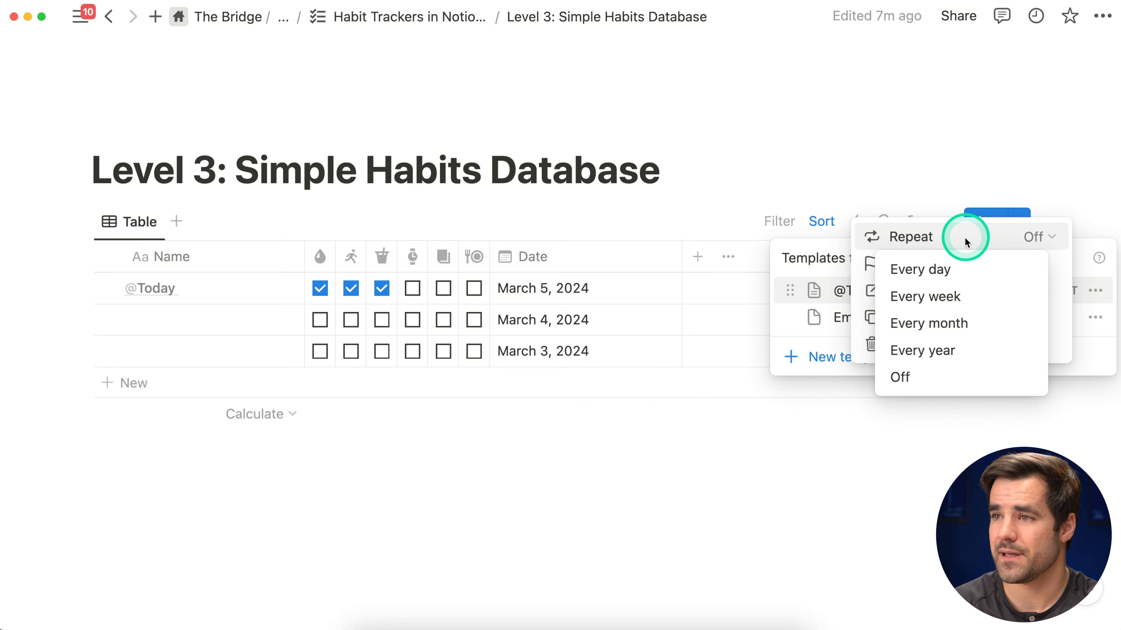
pyautogui.click(970, 269)
pyautogui.click(948, 393)
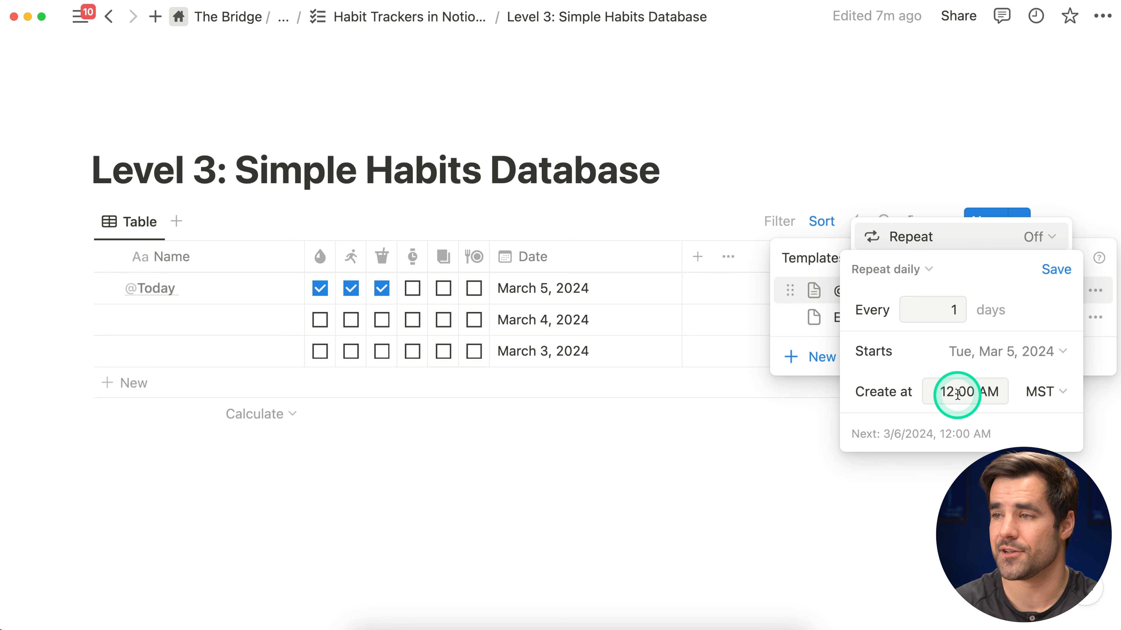
pyautogui.click(1055, 269)
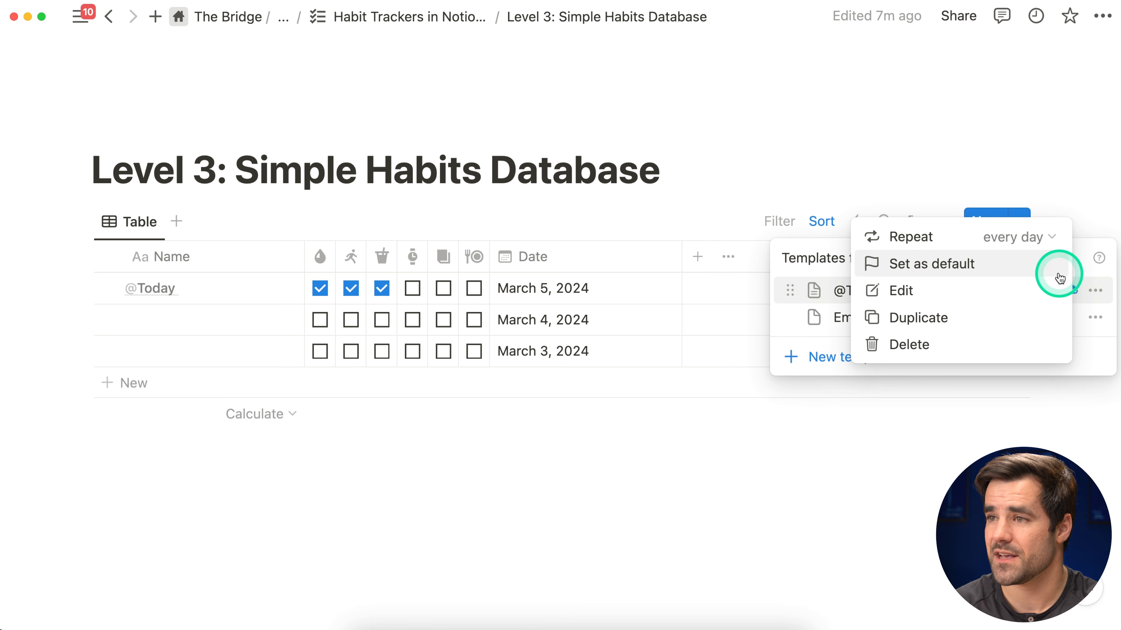
pyautogui.click(1090, 264)
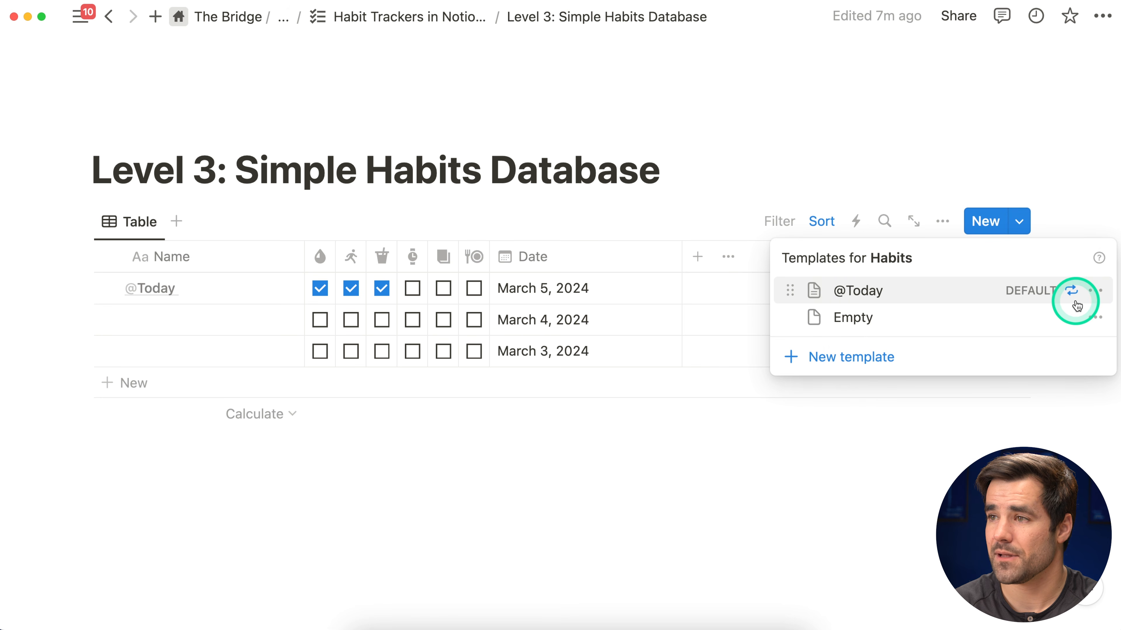
pyautogui.click(941, 262)
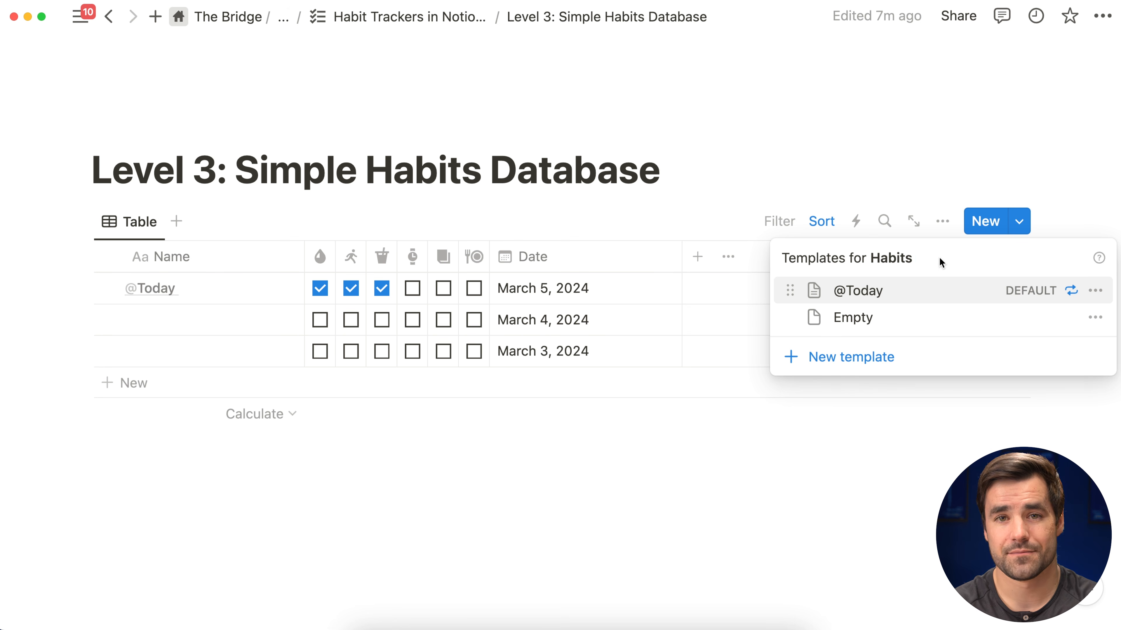
pyautogui.click(970, 171)
pyautogui.click(886, 138)
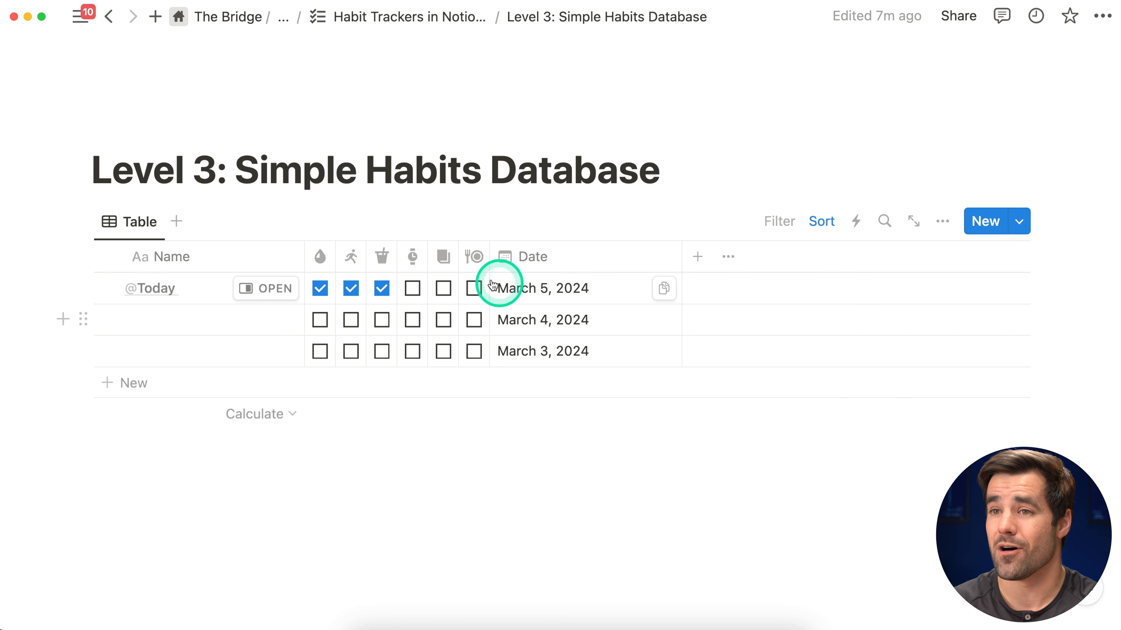
pyautogui.click(155, 325)
pyautogui.write('@ye')
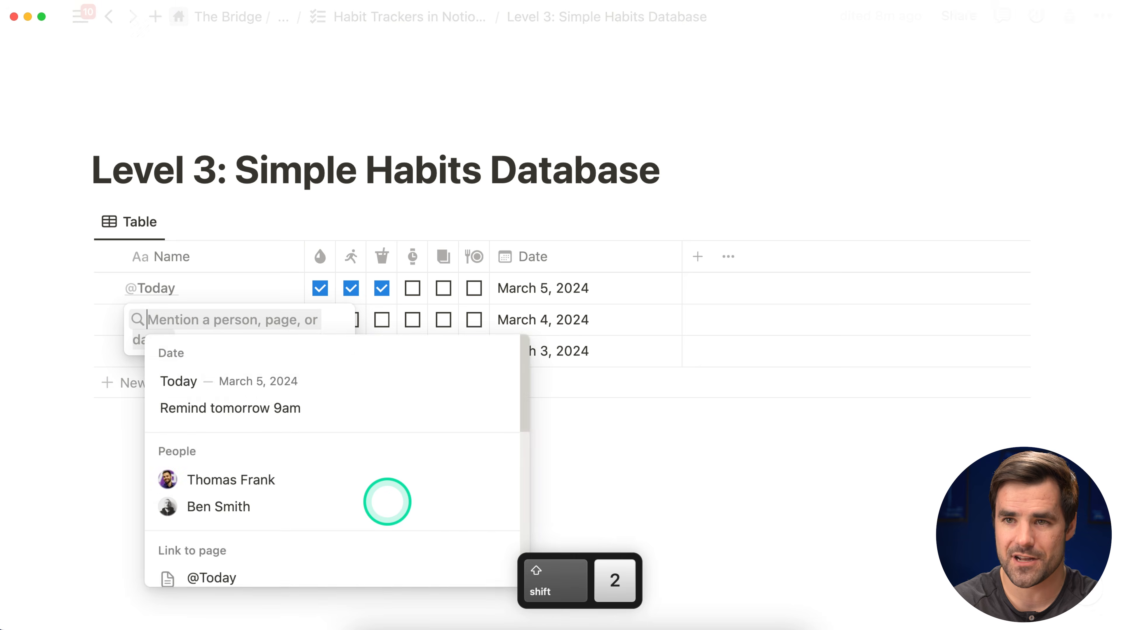
pyautogui.press('Return')
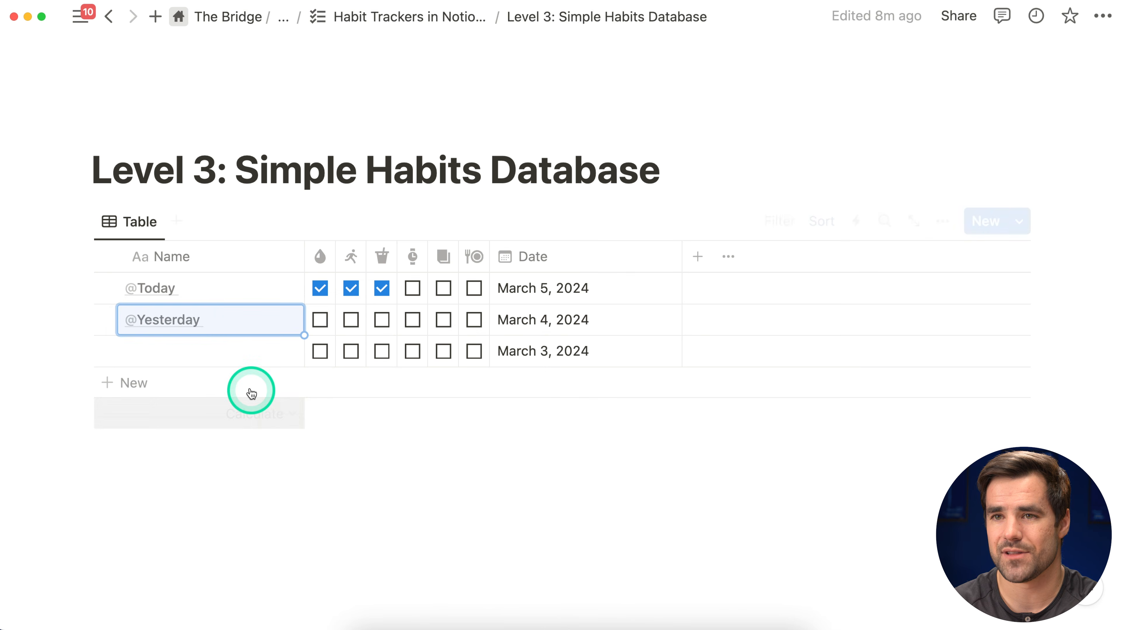
# Delete the unnamed March 3, 2024 row from the Habits table
pyautogui.rightClick(243, 351)
pyautogui.click(308, 248)
pyautogui.click(351, 288)
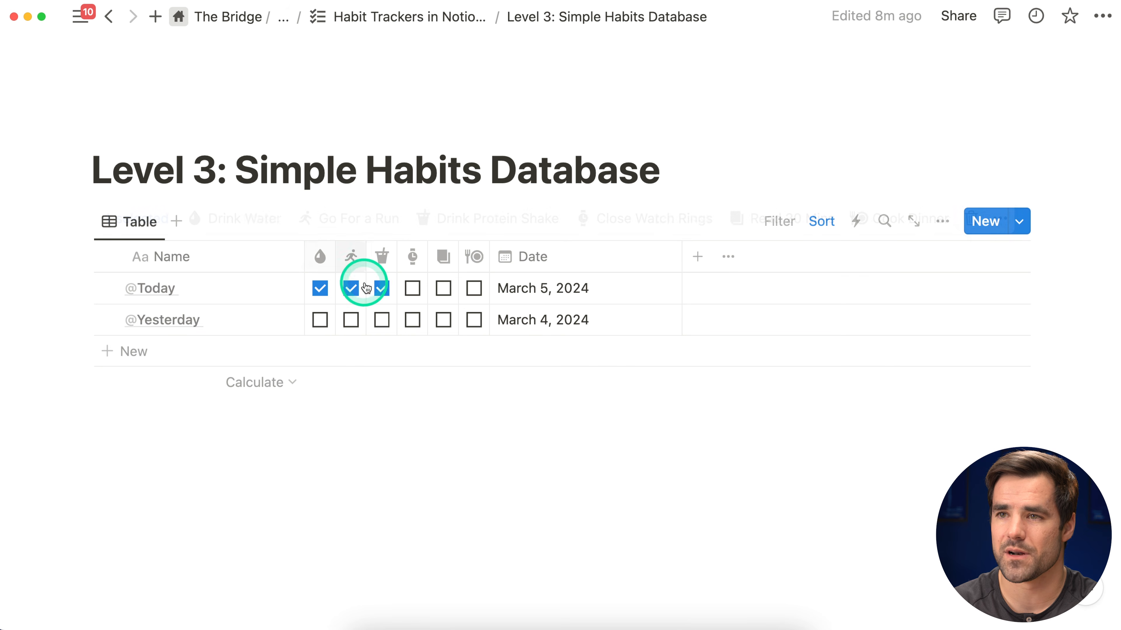
pyautogui.click(350, 320)
pyautogui.click(320, 320)
pyautogui.click(413, 319)
pyautogui.click(443, 320)
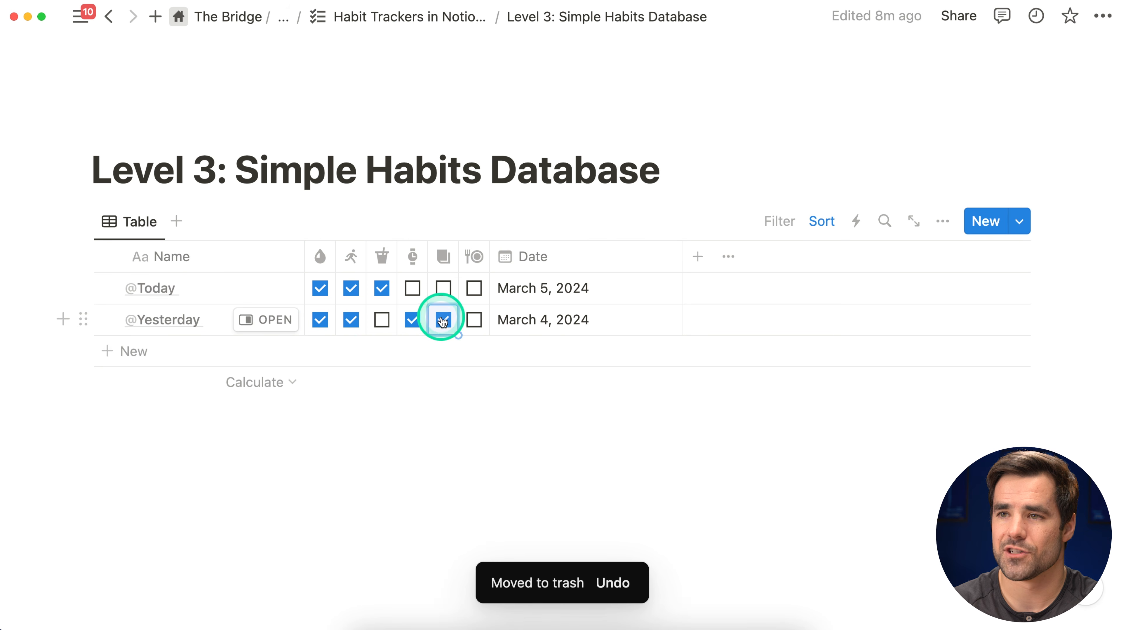
# Add a new view named "Gallery" to the Habits database using the Gallery layout
pyautogui.click(176, 221)
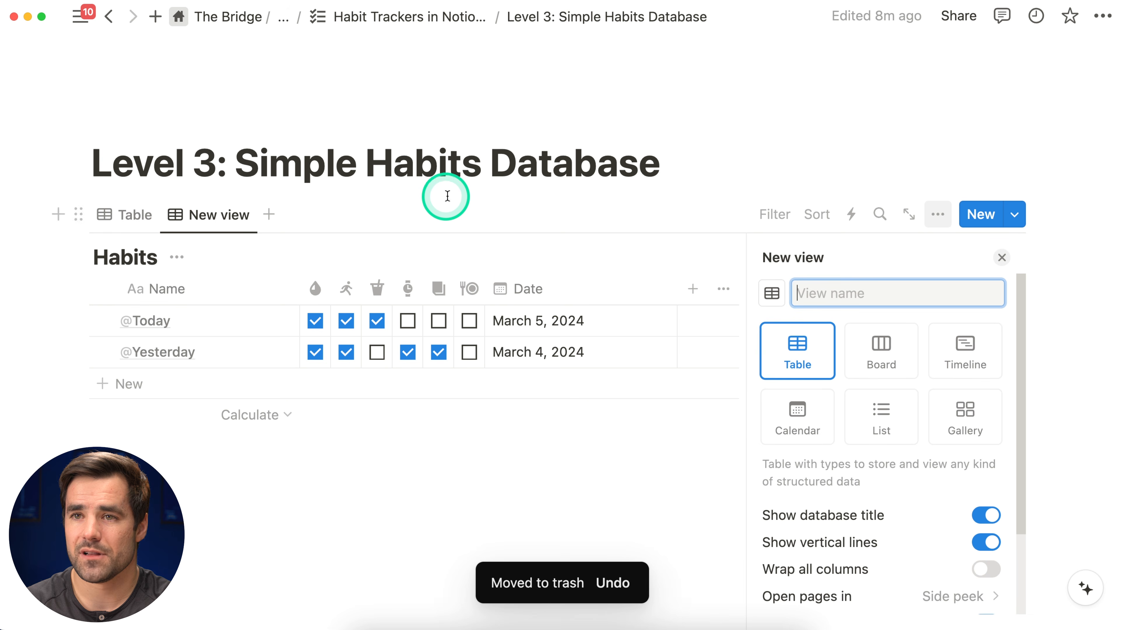
pyautogui.write('Gallery')
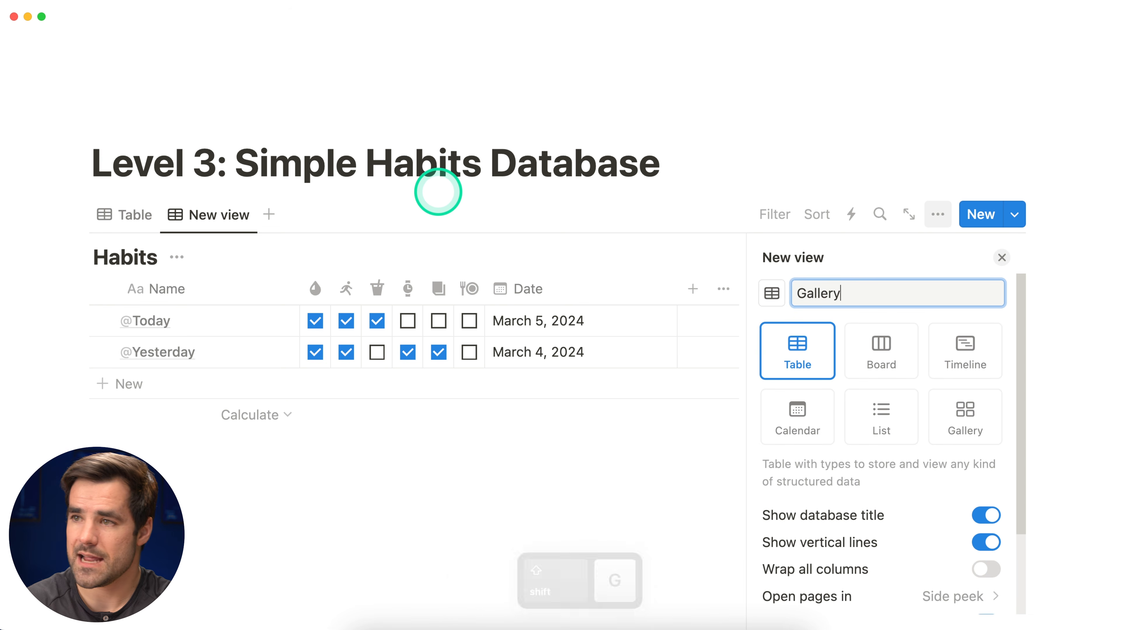
pyautogui.click(966, 411)
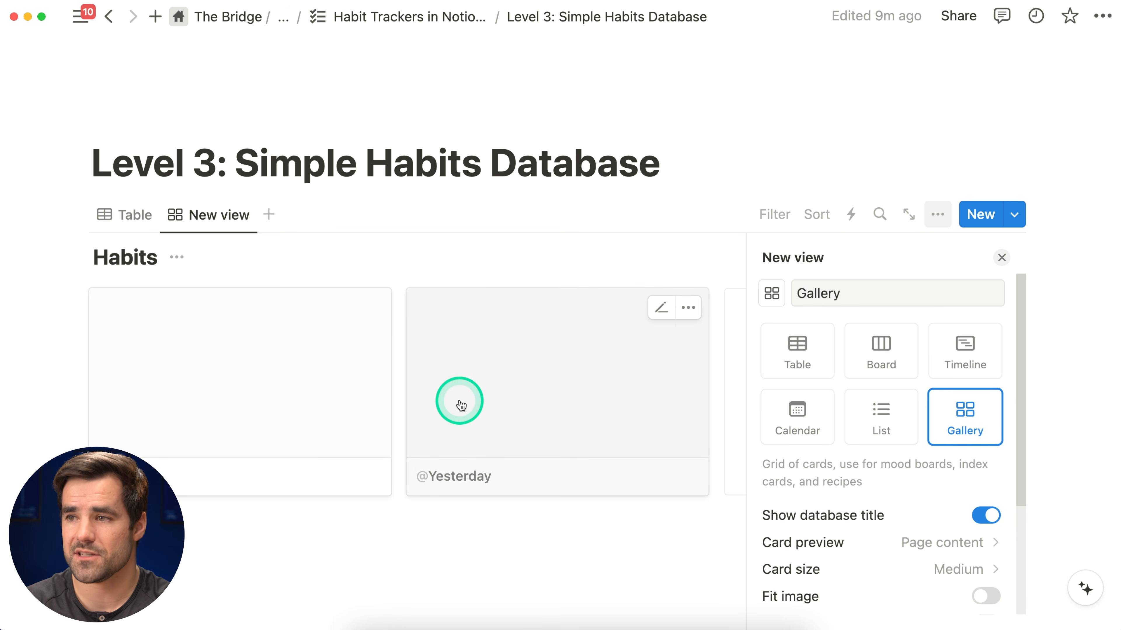
pyautogui.scroll(-2, 891, 450)
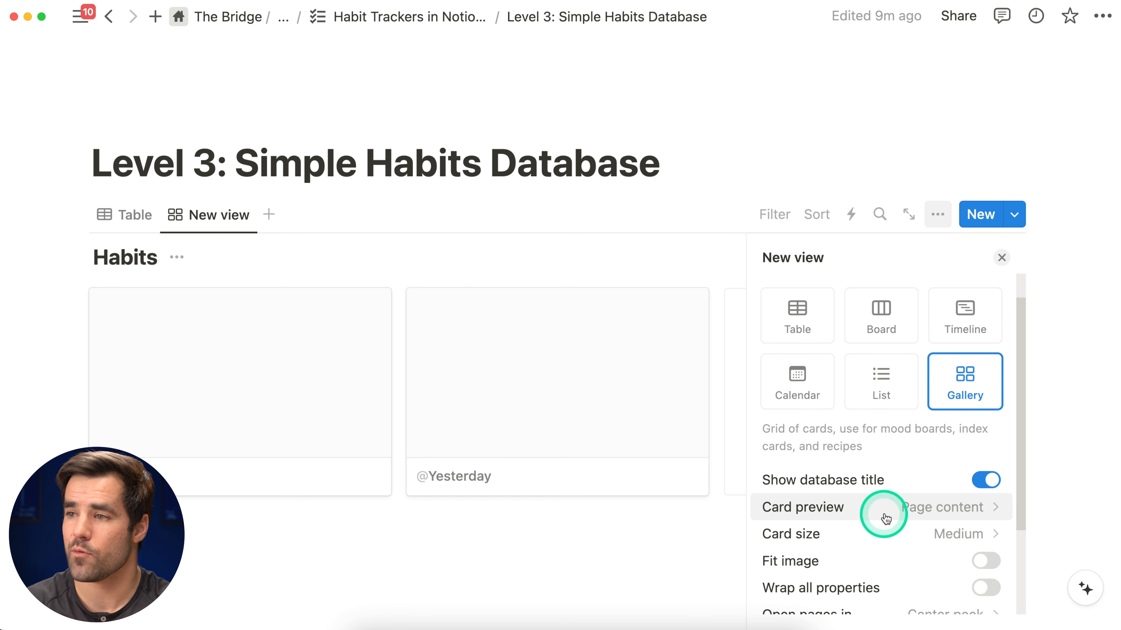
# Set the Gallery view's card preview to None and finish creating the view
pyautogui.click(996, 508)
pyautogui.click(833, 539)
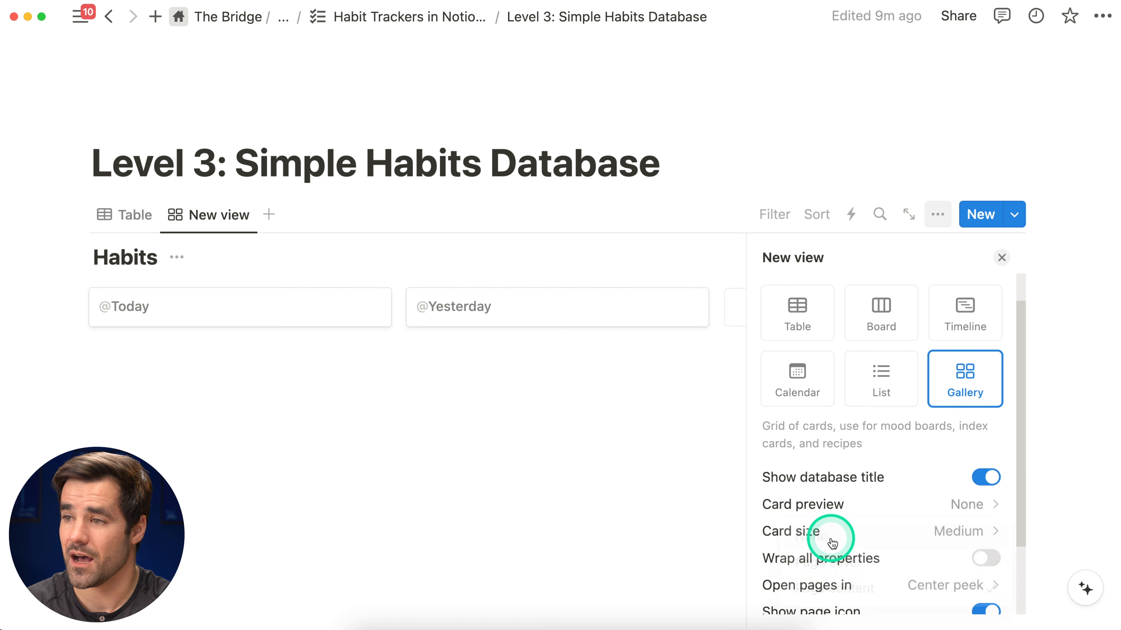
pyautogui.scroll(-3, 938, 488)
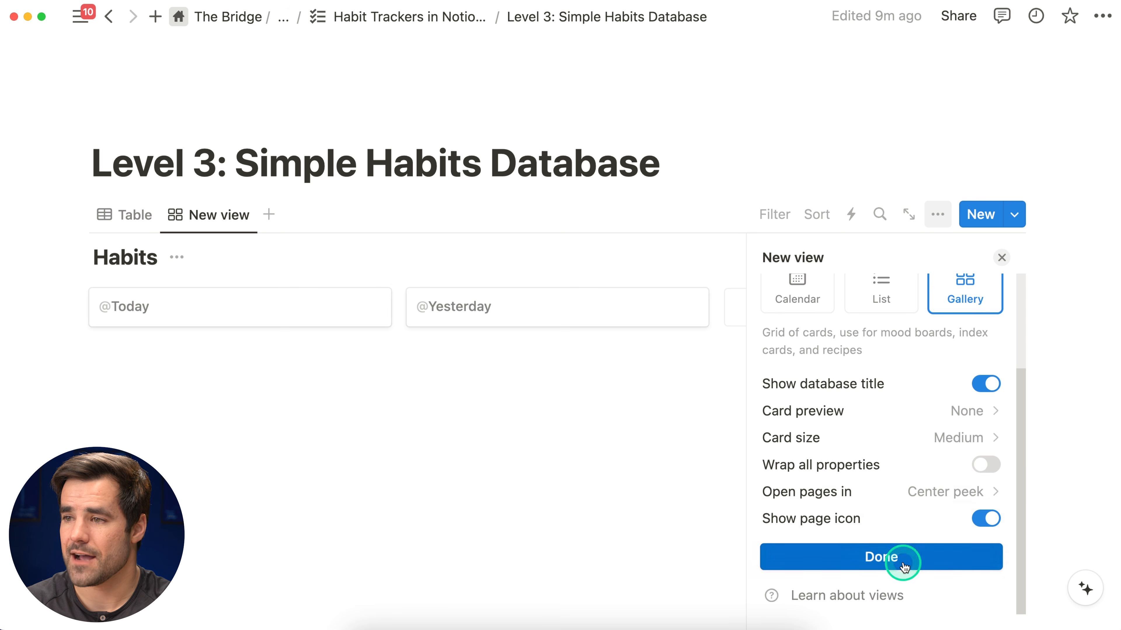
pyautogui.click(904, 568)
# Show Close Watch Rings, Cook Dinner, Drink Protein Shake, Drink Water, Go For a Run and Read 20 Mins on the gallery cards
pyautogui.click(900, 371)
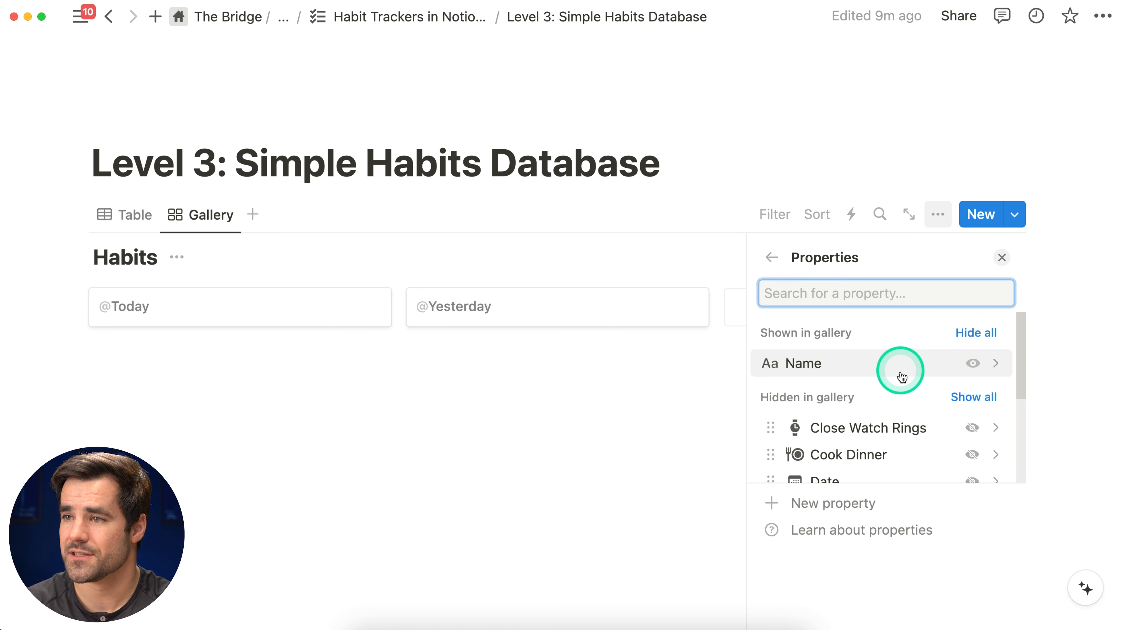
pyautogui.scroll(-1, 918, 398)
pyautogui.click(972, 409)
pyautogui.click(971, 431)
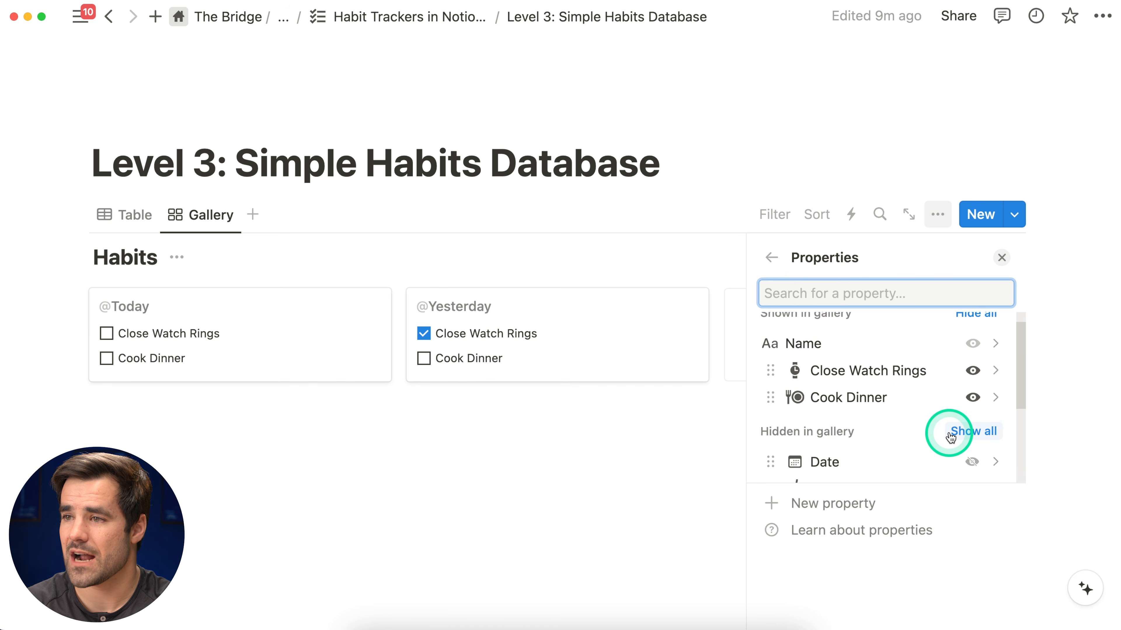
pyautogui.scroll(-2, 948, 435)
pyautogui.click(971, 447)
pyautogui.scroll(-1, 958, 447)
pyautogui.click(960, 450)
pyautogui.scroll(-2, 953, 424)
pyautogui.click(948, 397)
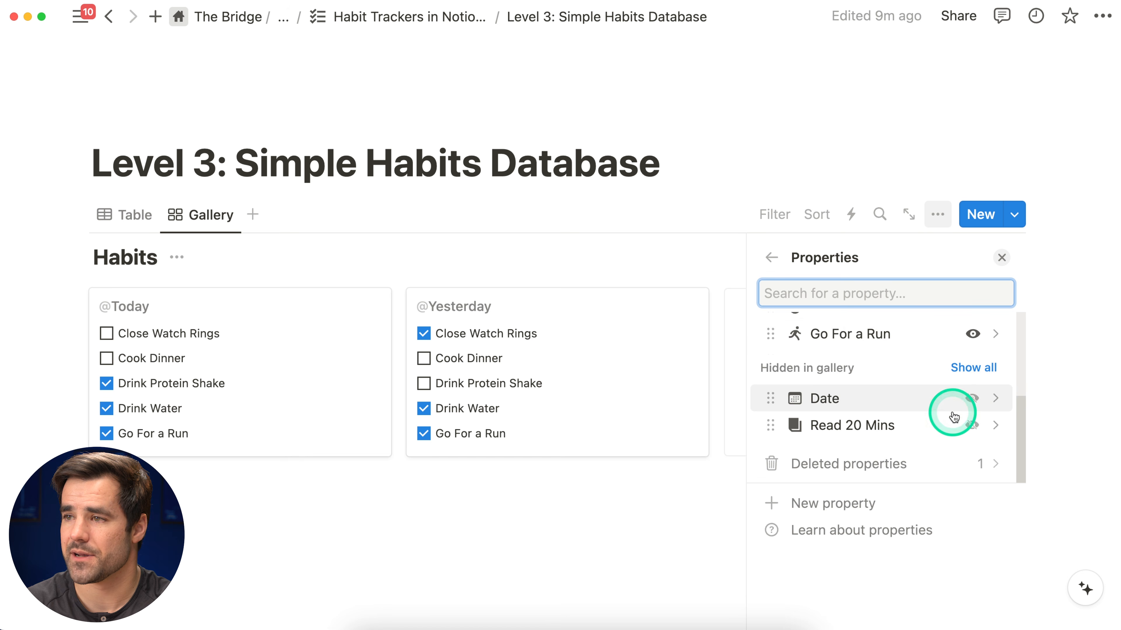
pyautogui.click(974, 424)
pyautogui.scroll(2, 928, 428)
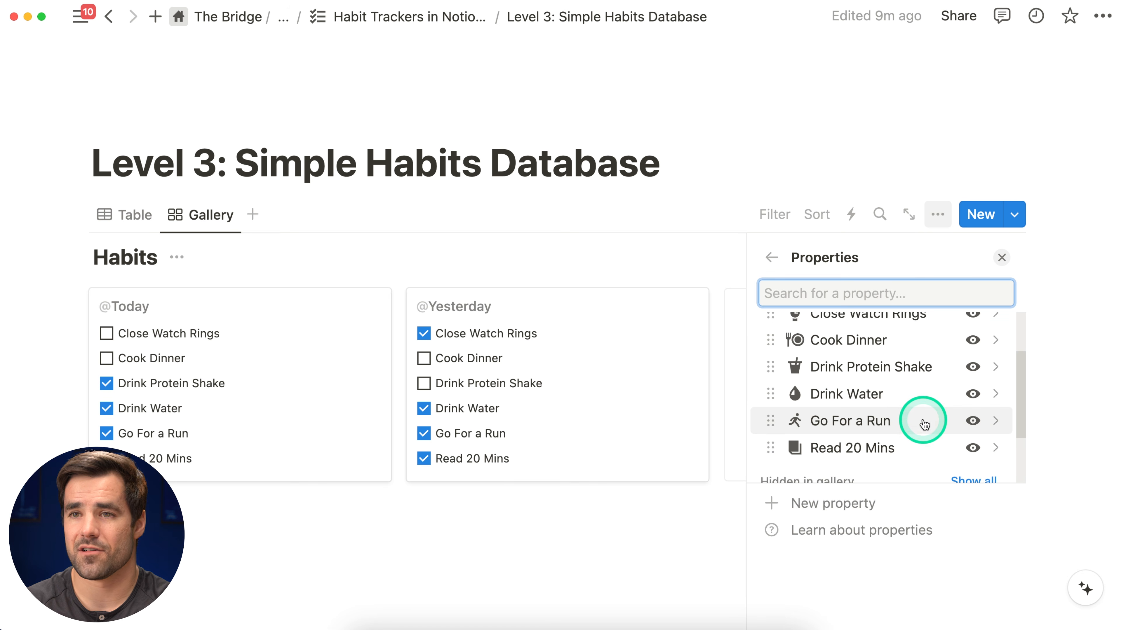
# Reorder the card properties to Drink Water, Read 20 Mins, Drink Protein Shake, Go For a Run, Close Watch Rings, Cook Dinner, and hide the database title
pyautogui.scroll(1, 911, 416)
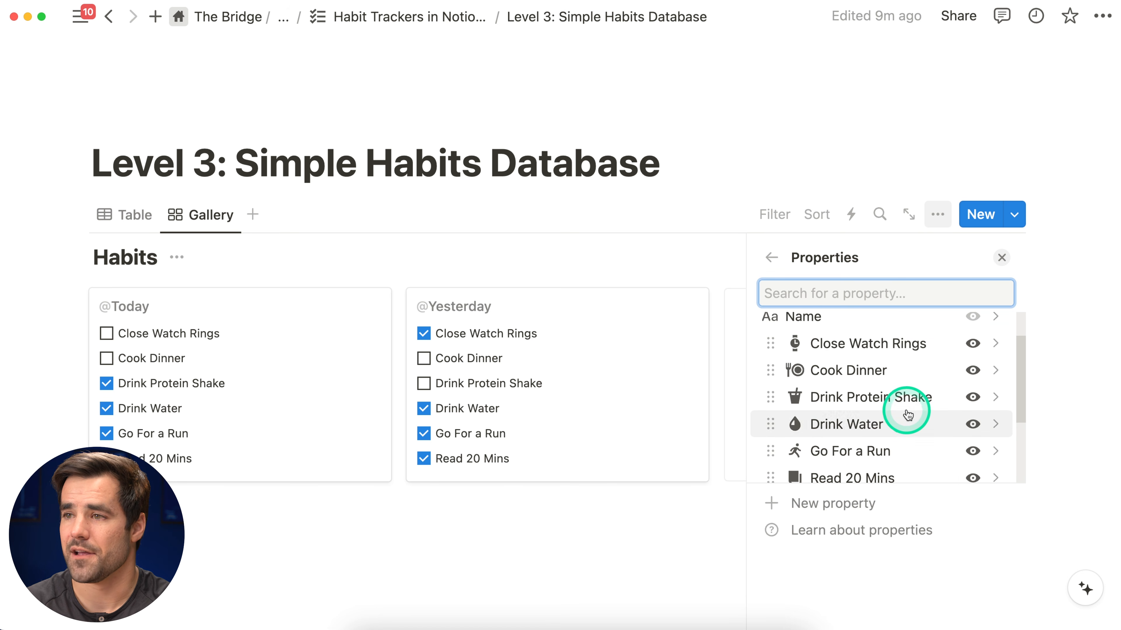
pyautogui.moveTo(768, 364); pyautogui.dragTo(766, 350)
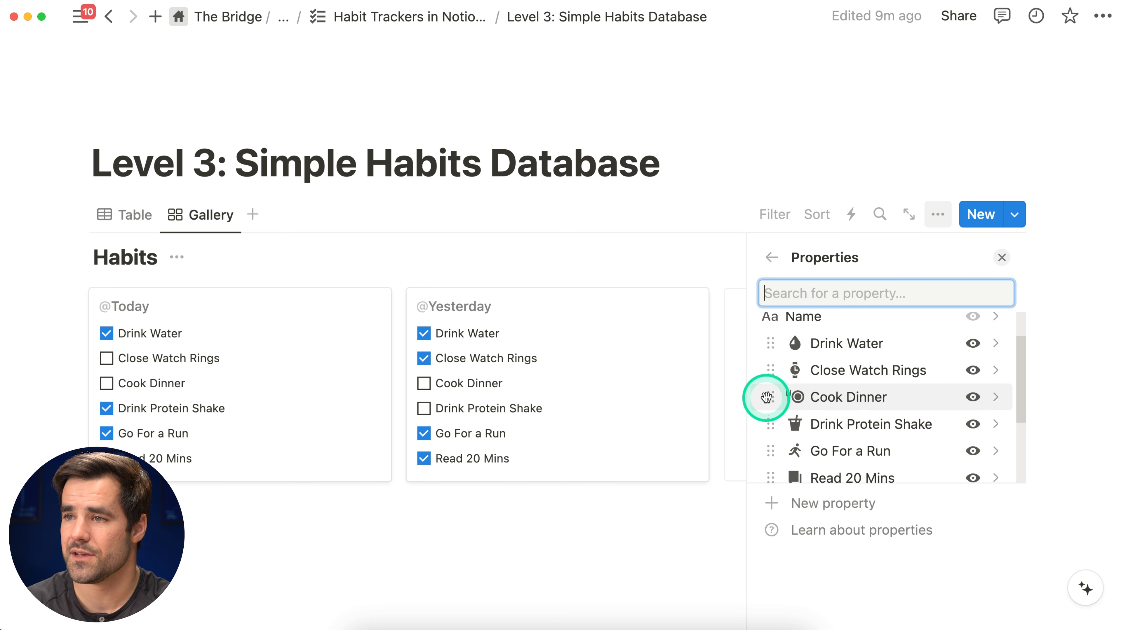
pyautogui.moveTo(765, 450); pyautogui.dragTo(764, 415)
pyautogui.moveTo(766, 364); pyautogui.dragTo(768, 371)
pyautogui.scroll(3, 786, 397)
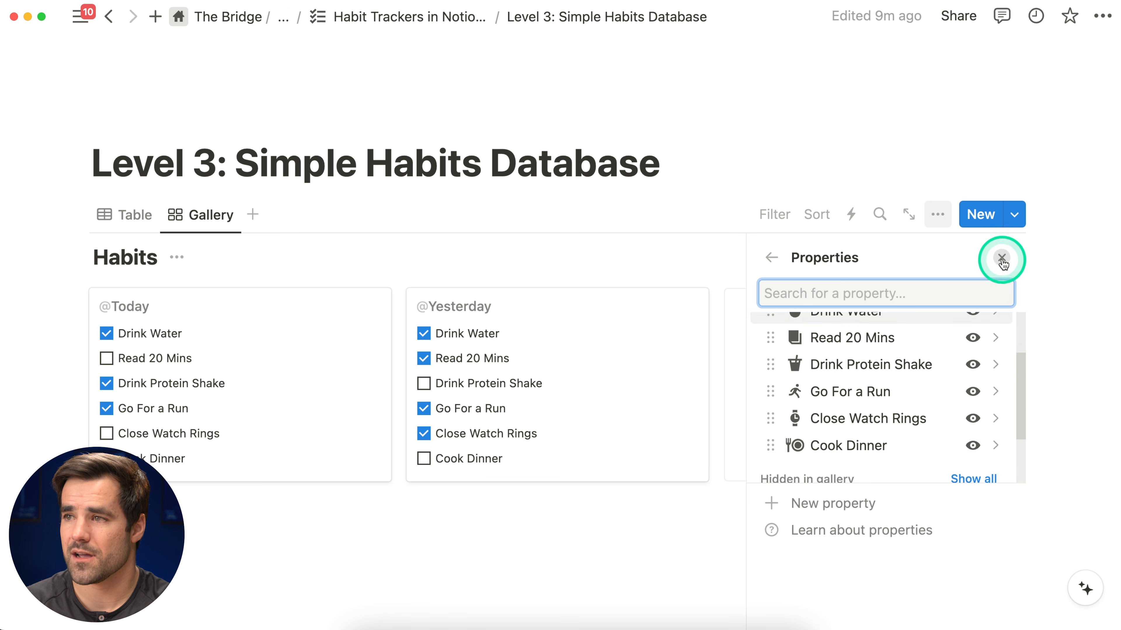
pyautogui.click(1000, 257)
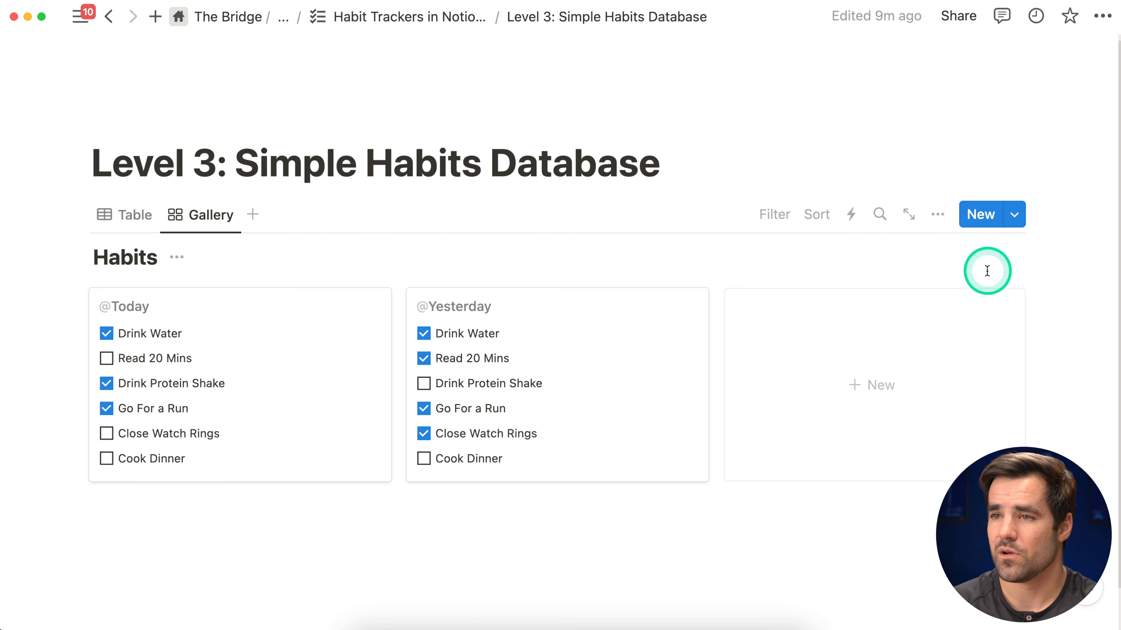
pyautogui.click(176, 257)
pyautogui.click(200, 423)
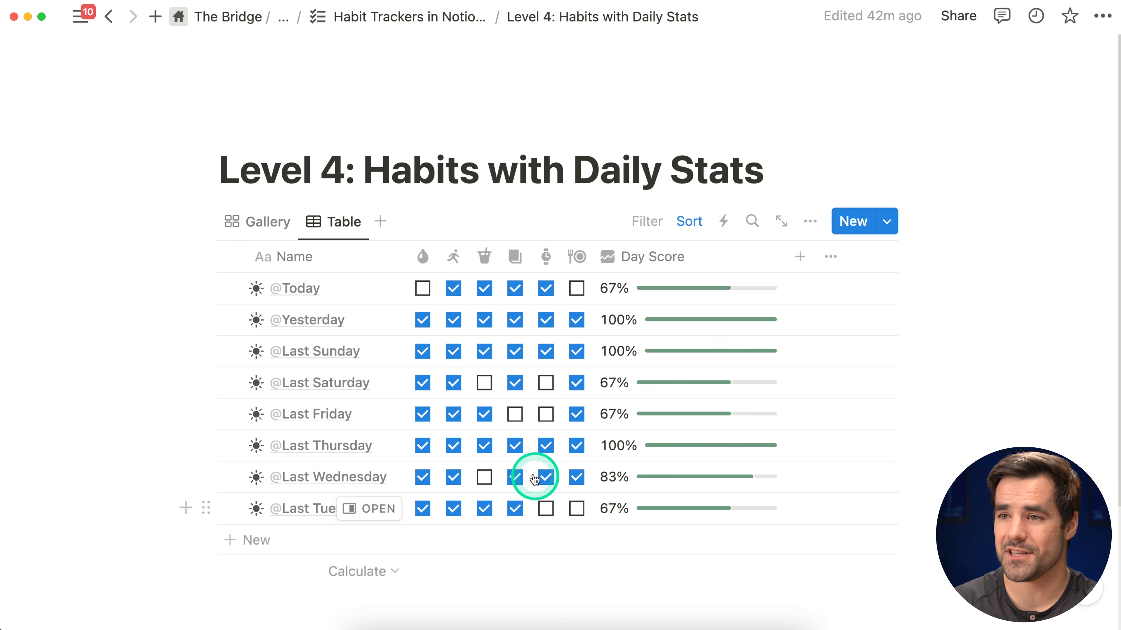
pyautogui.click(484, 383)
pyautogui.click(545, 383)
pyautogui.click(546, 382)
pyautogui.click(484, 383)
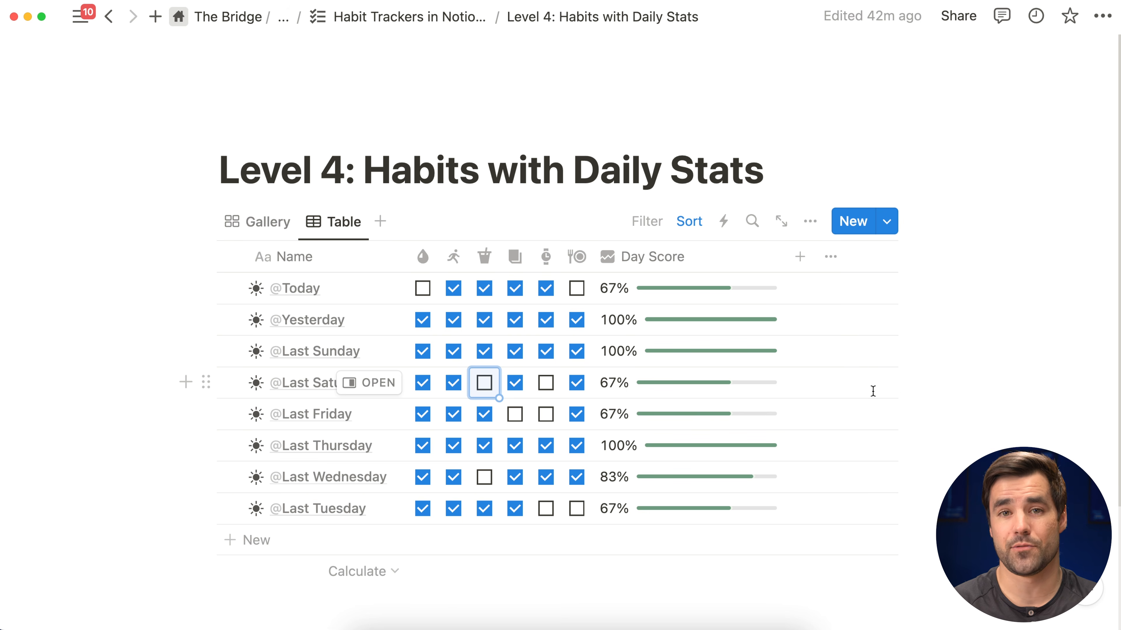
# Open the example table's Day Score formula, enlarge the display to read it, and close the formula editor
pyautogui.click(682, 379)
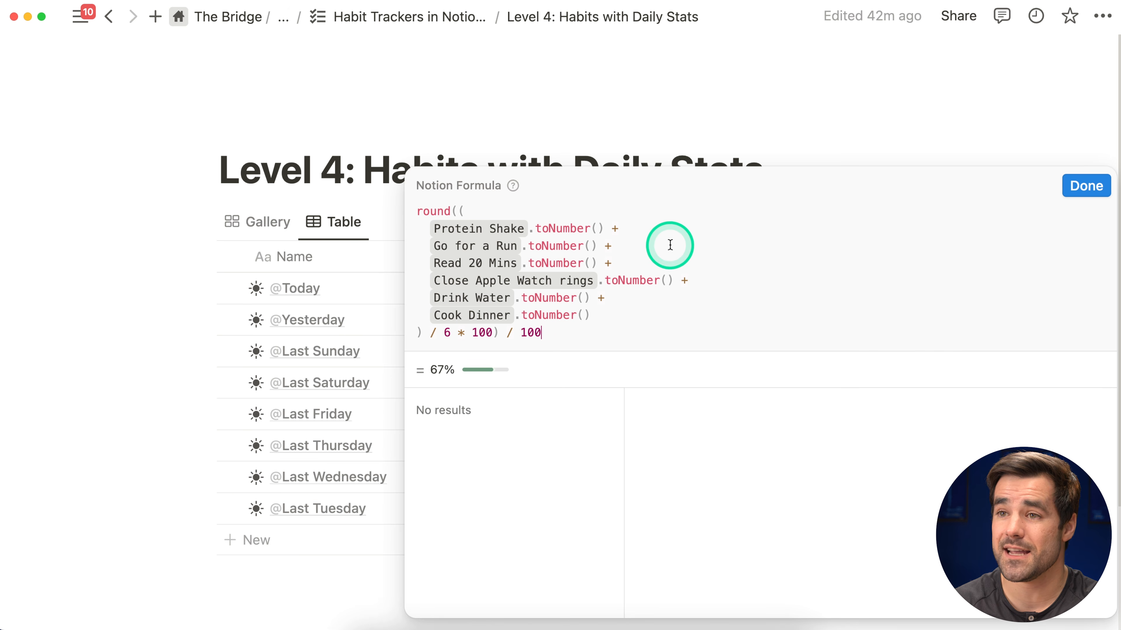
pyautogui.press('super+equal')
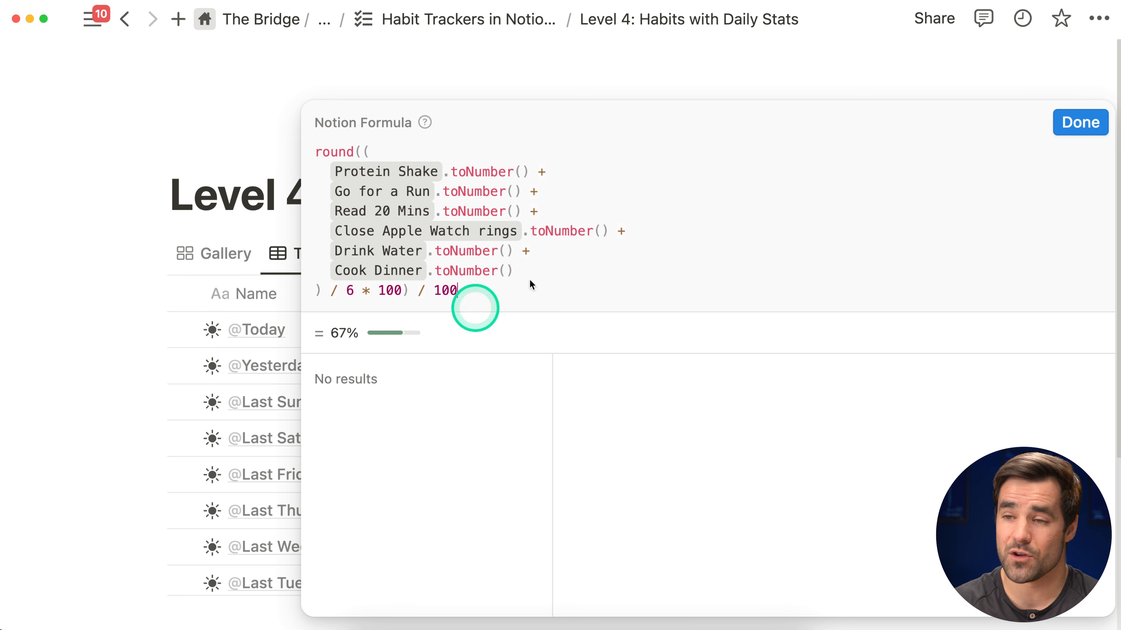
pyautogui.click(1079, 122)
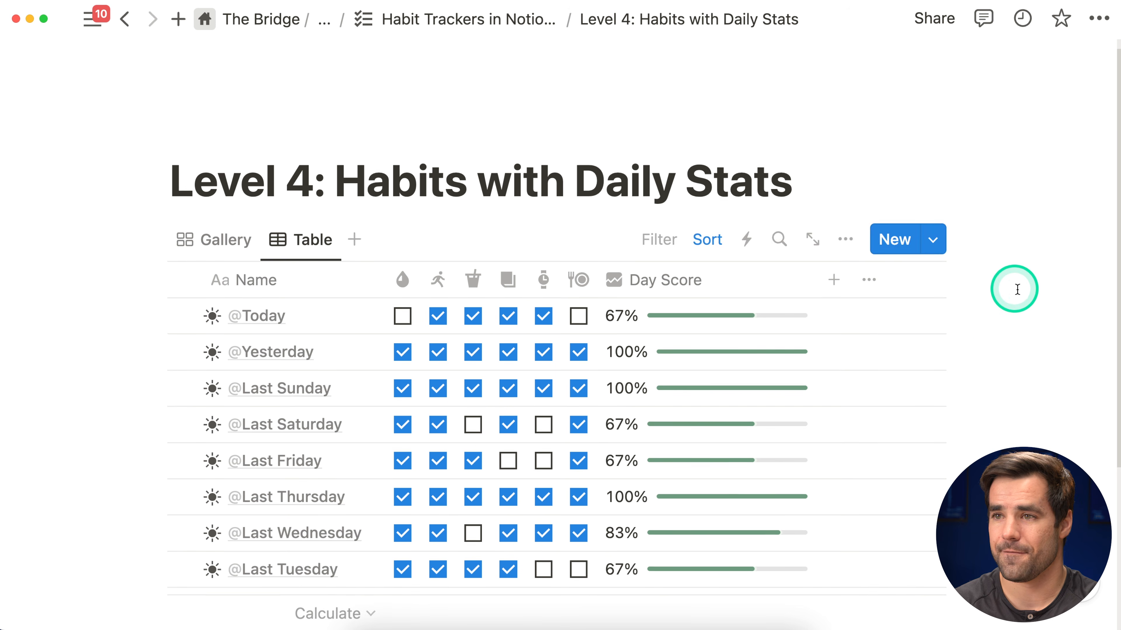
# Delete the example habits database from the Level 4 page and paste the copied Habits database in its place
pyautogui.click(155, 240)
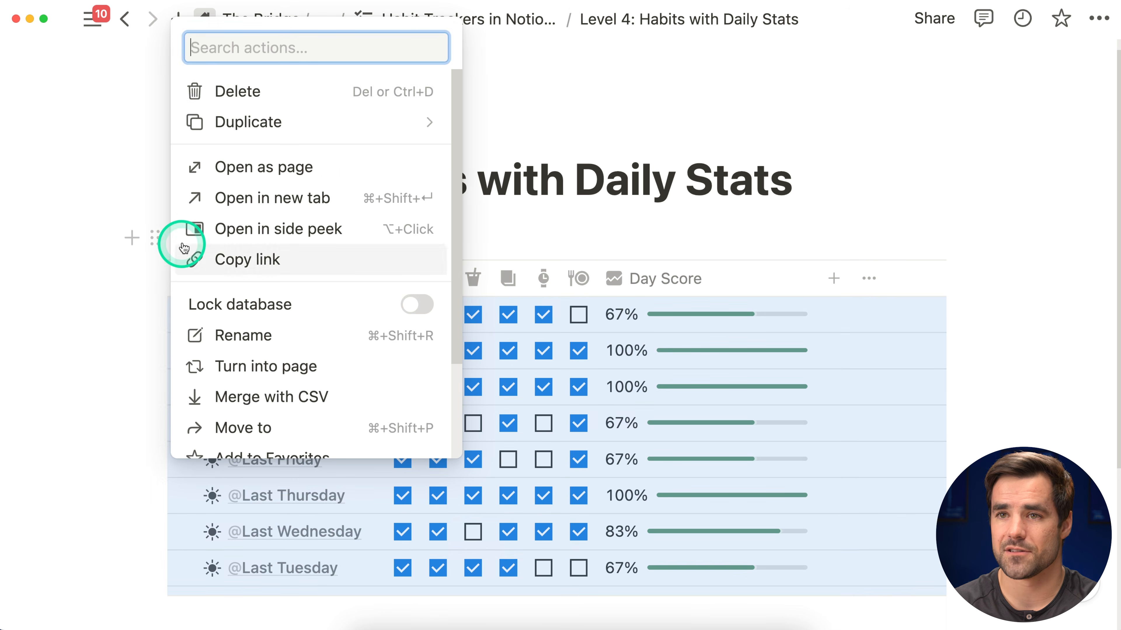
pyautogui.click(232, 90)
pyautogui.click(252, 252)
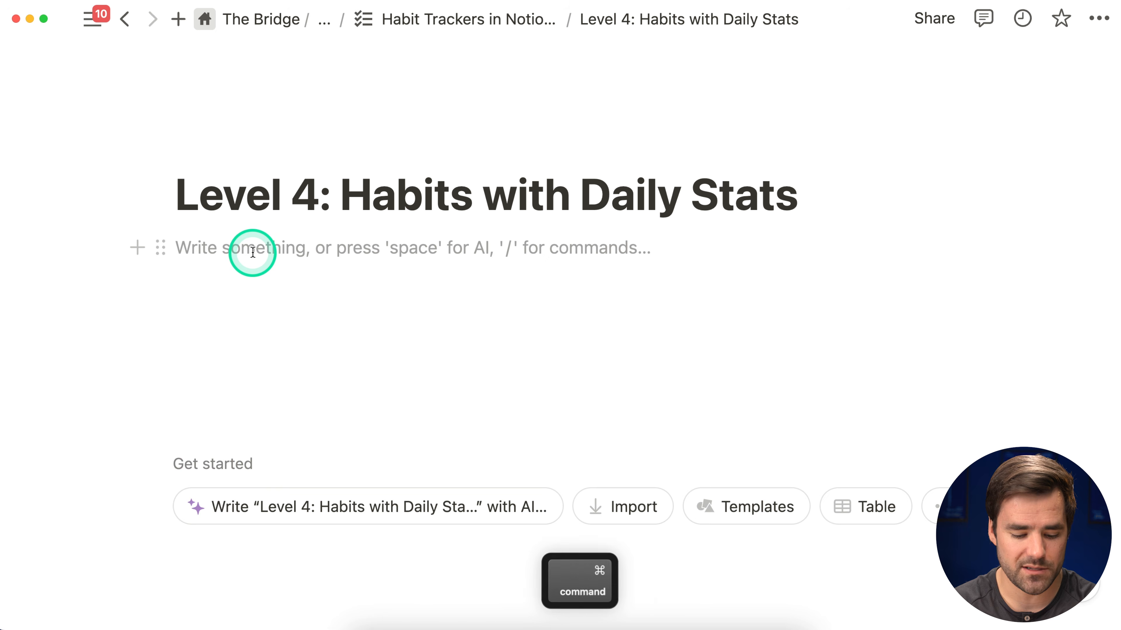
pyautogui.press('super+v')
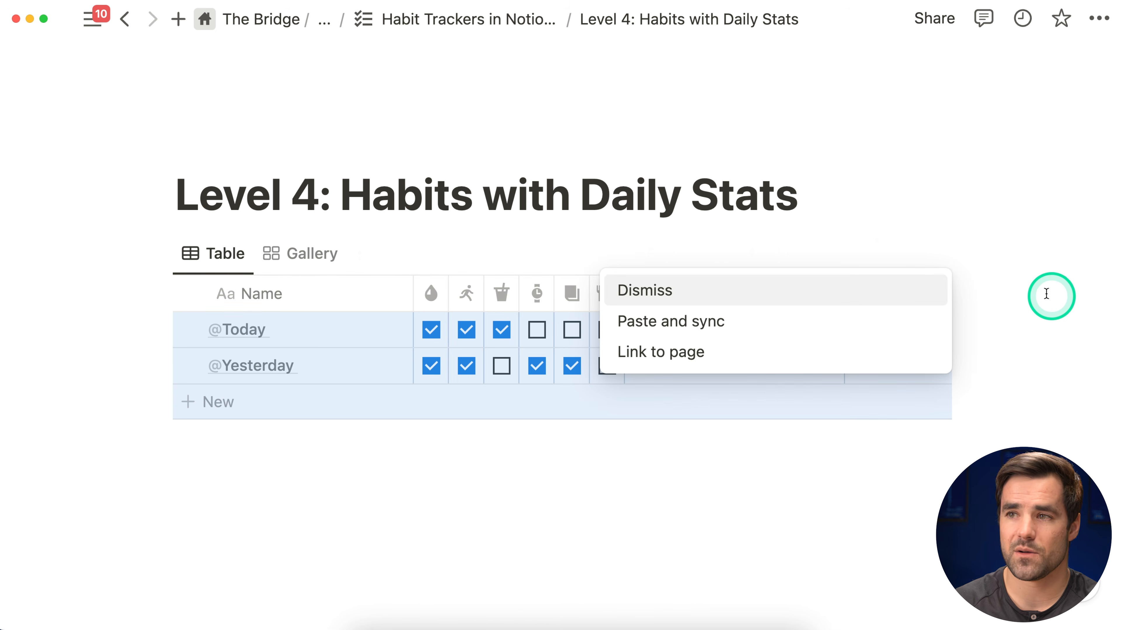
pyautogui.click(667, 290)
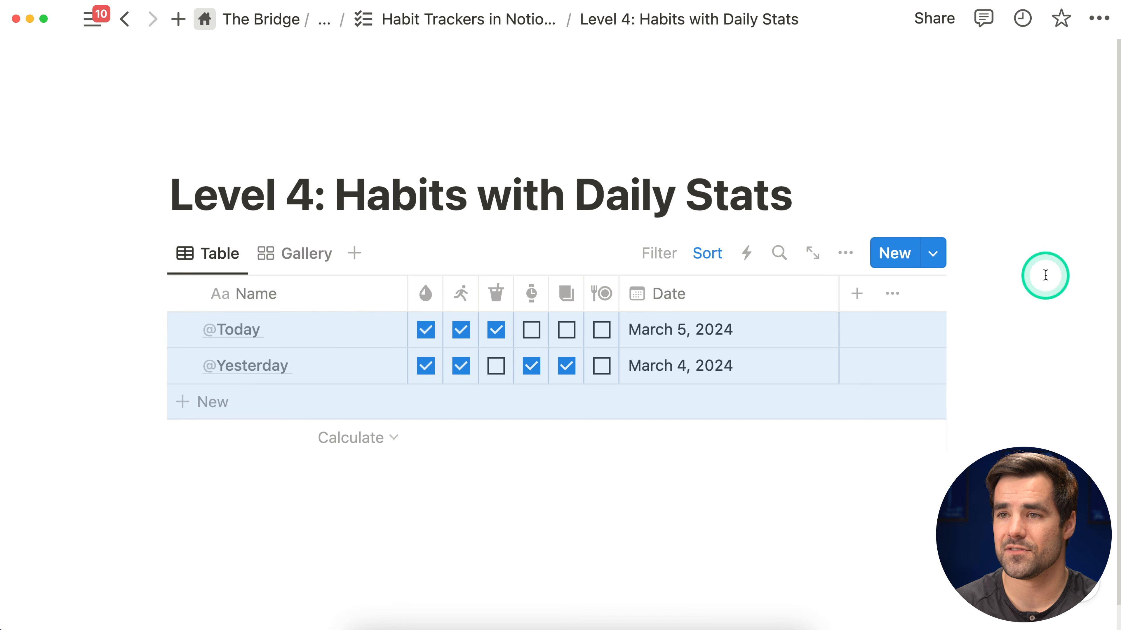
# Look over the pasted database's Gallery view, and hide the Date column in its Table view
pyautogui.click(314, 253)
pyautogui.scroll(-2, 997, 273)
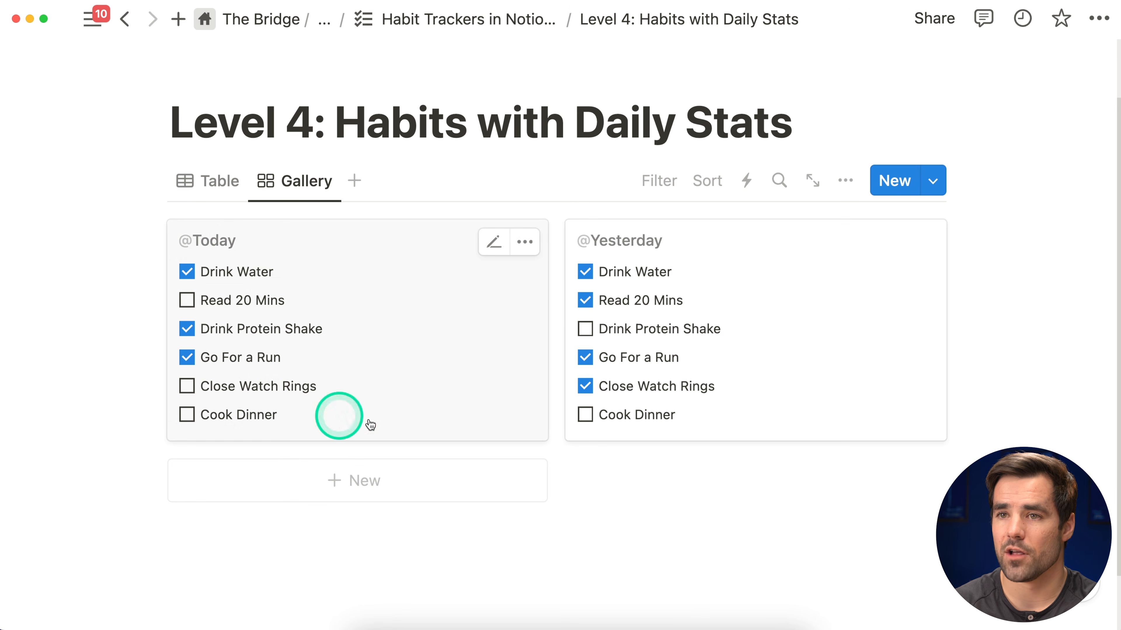
pyautogui.click(216, 177)
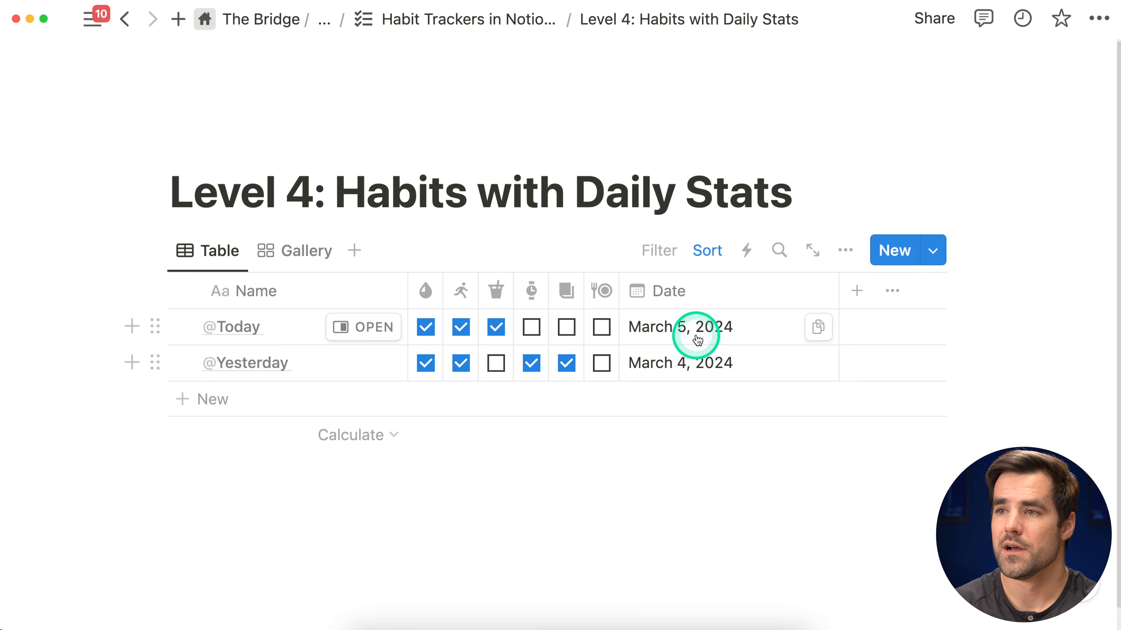
pyautogui.click(708, 293)
pyautogui.click(737, 455)
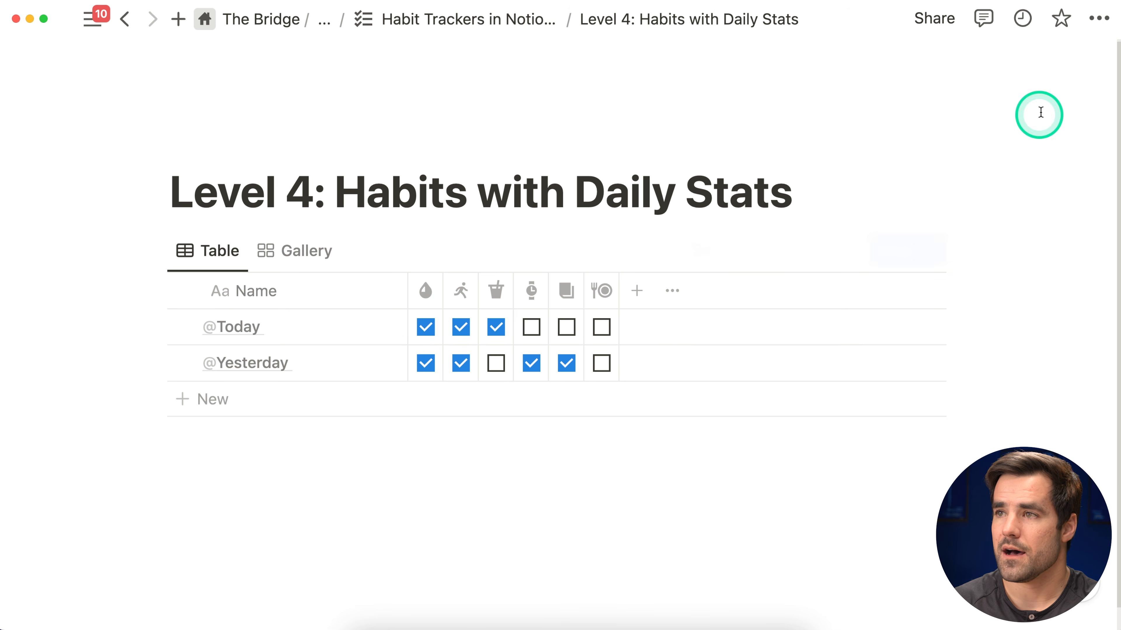
# Turn on full width for the Level 4 page and narrow the table's Name column to fit its entries
pyautogui.click(1098, 19)
pyautogui.click(1070, 178)
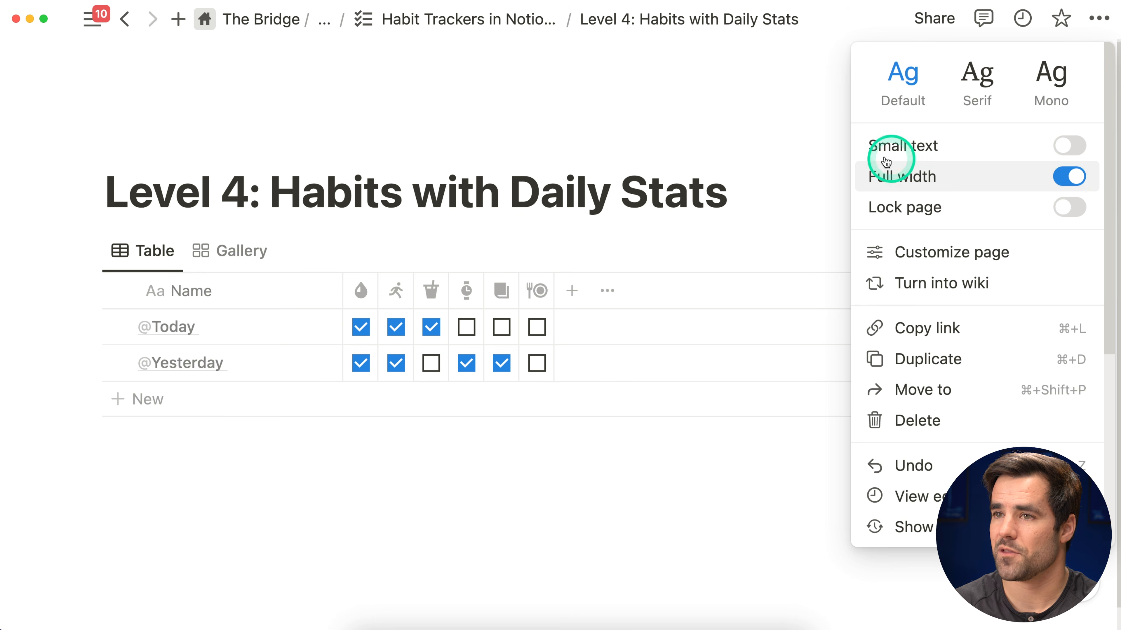
pyautogui.click(765, 133)
pyautogui.moveTo(343, 291); pyautogui.dragTo(254, 304)
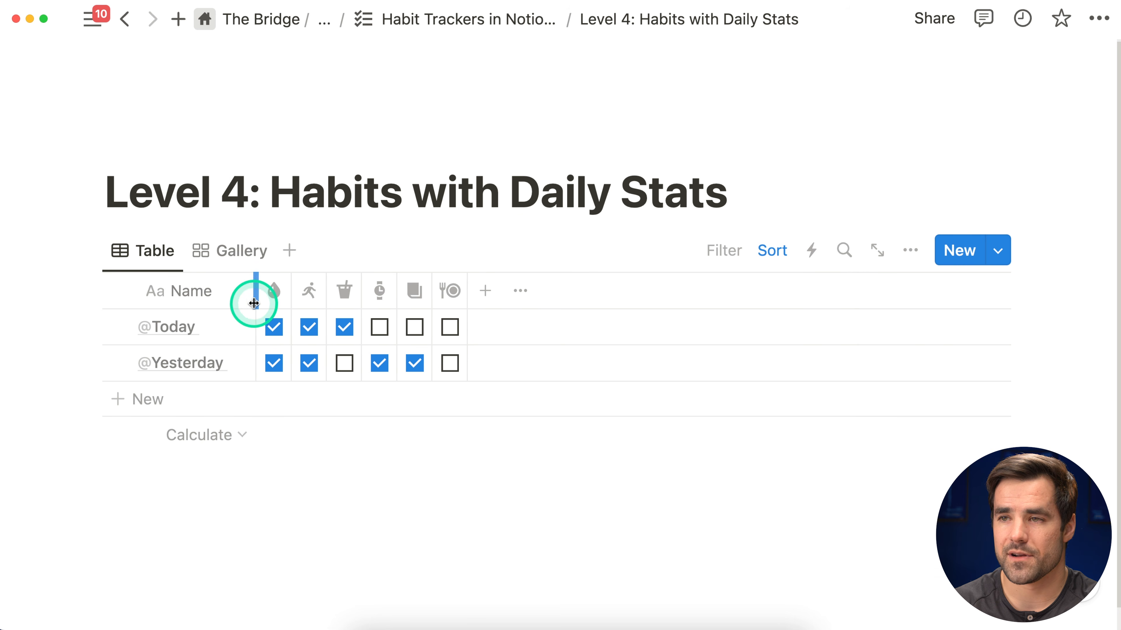
# Add a formula property named "Day Score" to the Habits table and open its icon choices
pyautogui.click(487, 290)
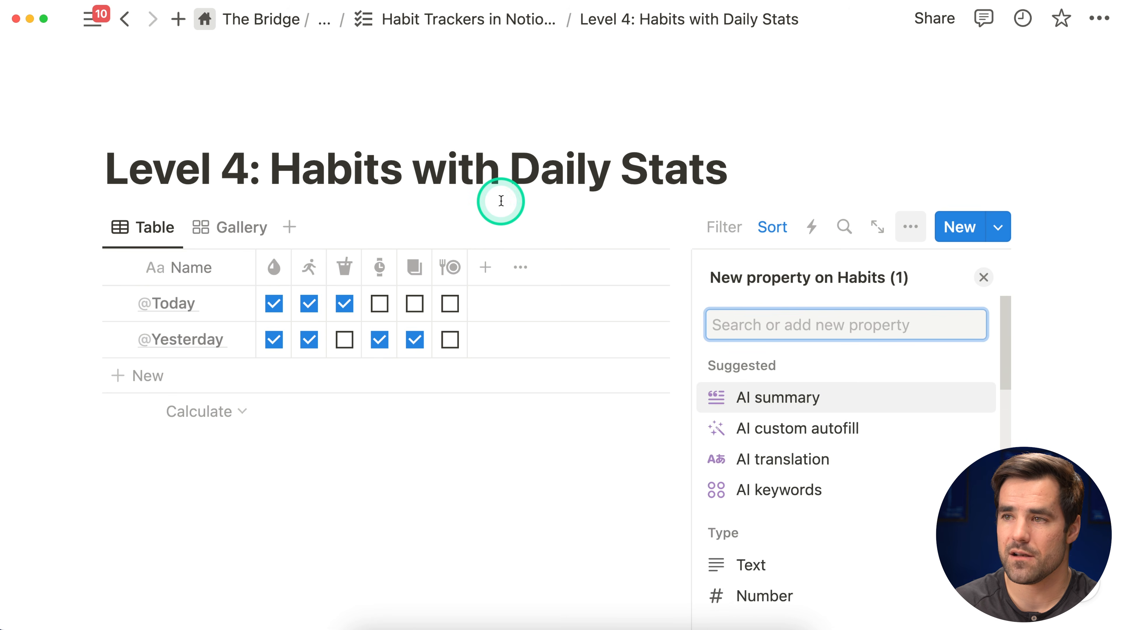
pyautogui.write('form')
pyautogui.press('Return')
pyautogui.press('BackSpace')
pyautogui.press('BackSpace')
pyautogui.press('BackSpace')
pyautogui.press('BackSpace')
pyautogui.press('BackSpace')
pyautogui.write('Day Score')
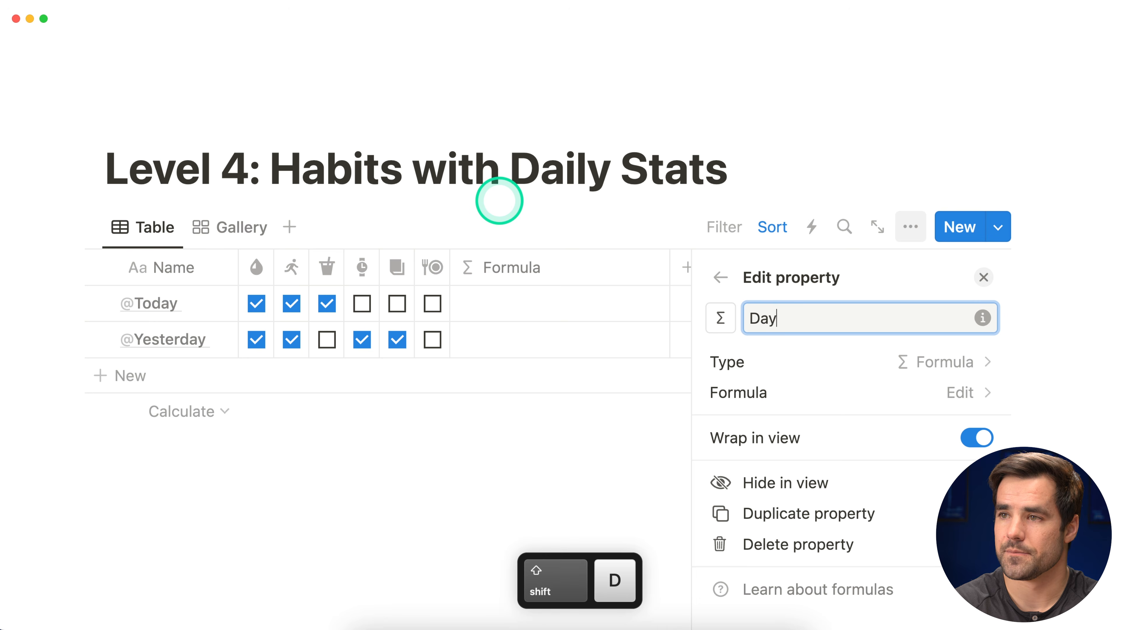
pyautogui.click(721, 318)
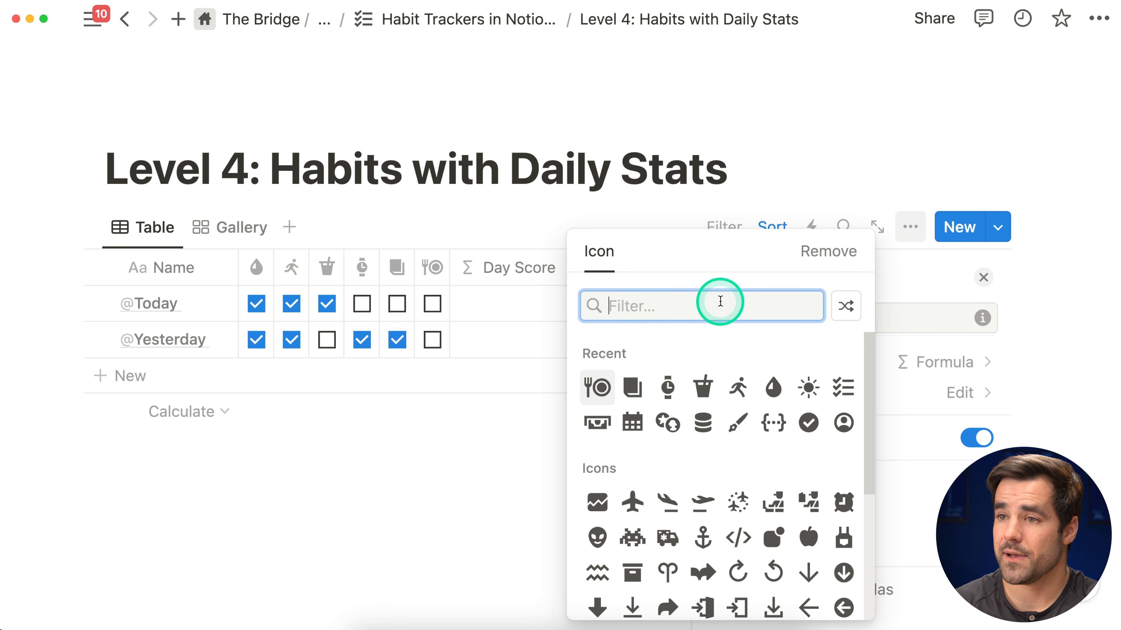
pyautogui.write('calen')
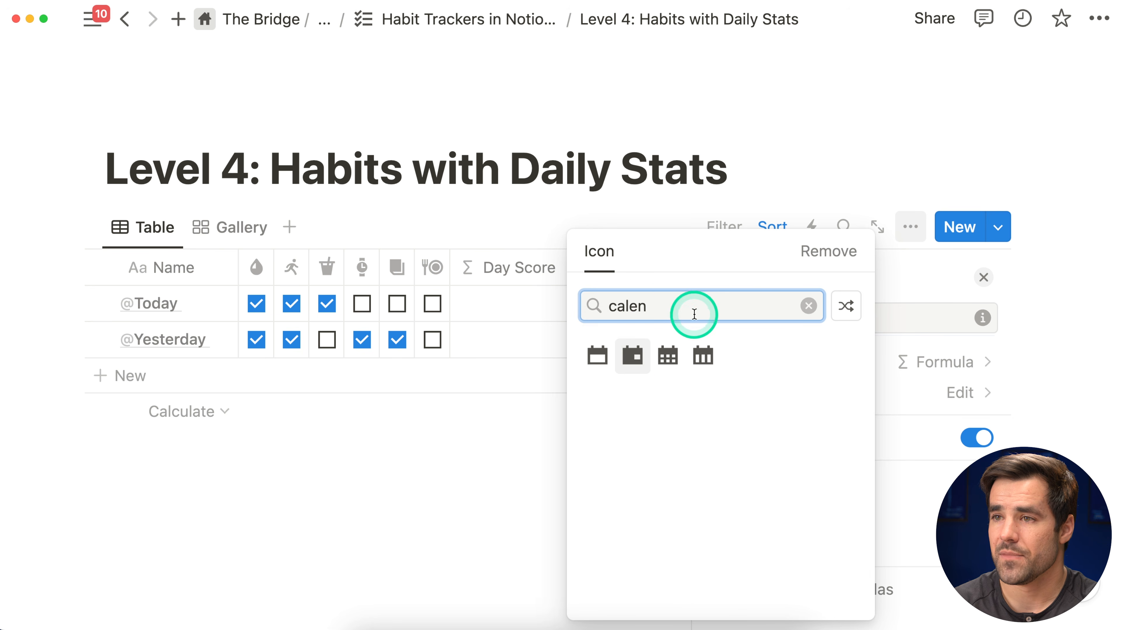
pyautogui.press('BackSpace')
pyautogui.press('BackSpace')
pyautogui.press('BackSpace')
pyautogui.press('BackSpace')
pyautogui.press('BackSpace')
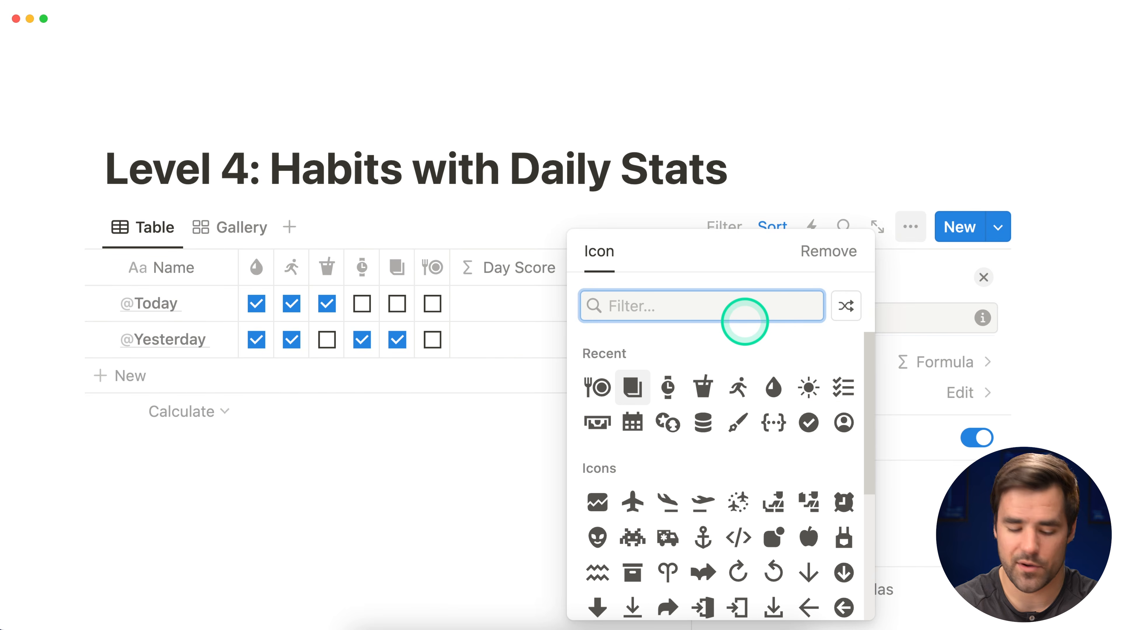
# Search the icons for "chart" and give the Day Score property the framed zigzag chart icon
pyautogui.write('cahr=')
pyautogui.press('BackSpace')
pyautogui.press('BackSpace')
pyautogui.press('BackSpace')
pyautogui.press('BackSpace')
pyautogui.write('hart')
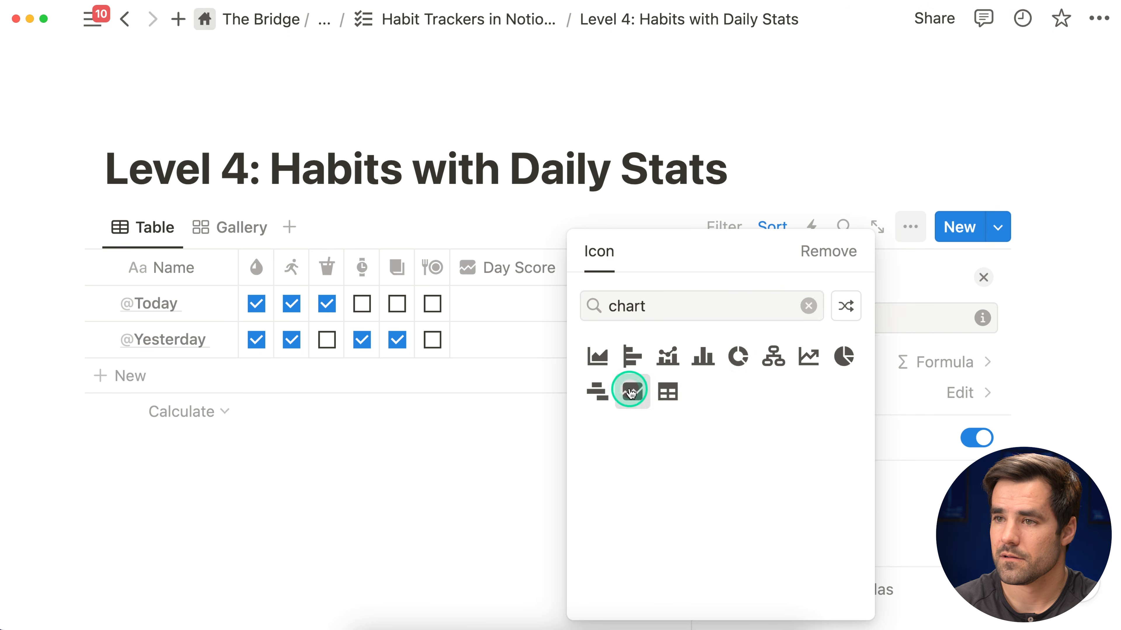
pyautogui.click(633, 388)
pyautogui.click(982, 277)
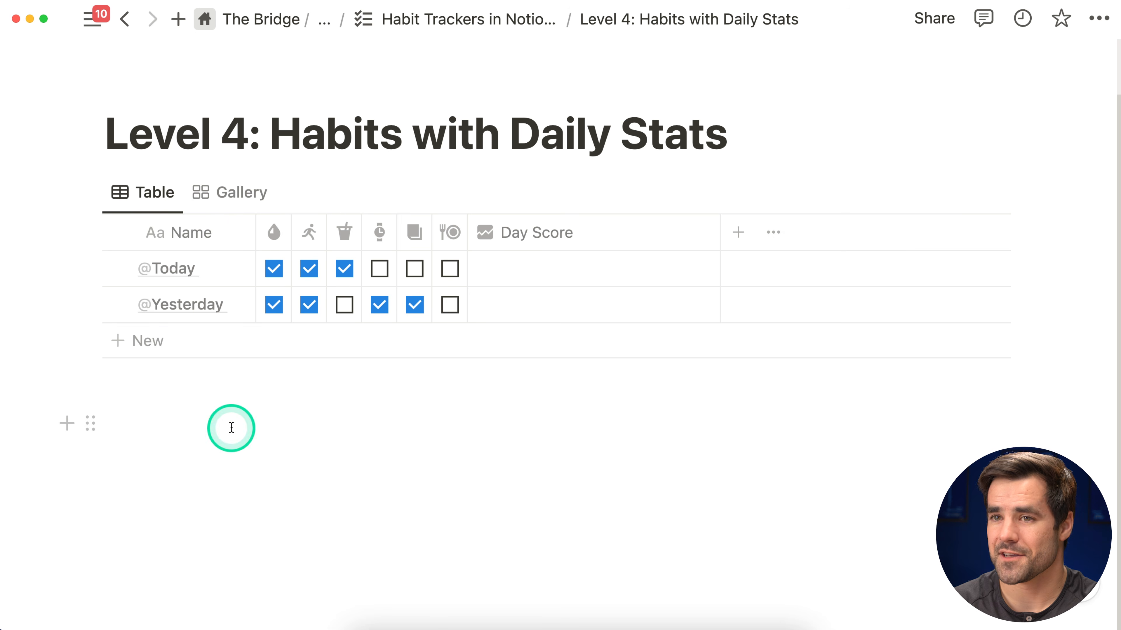
# Add several blank lines below the Habits table to make room for scrolling the page
pyautogui.click(230, 424)
pyautogui.press('Return')
pyautogui.press('Return')
pyautogui.press('Return')
pyautogui.press('Return')
pyautogui.press('Return')
pyautogui.press('Return')
pyautogui.press('Return')
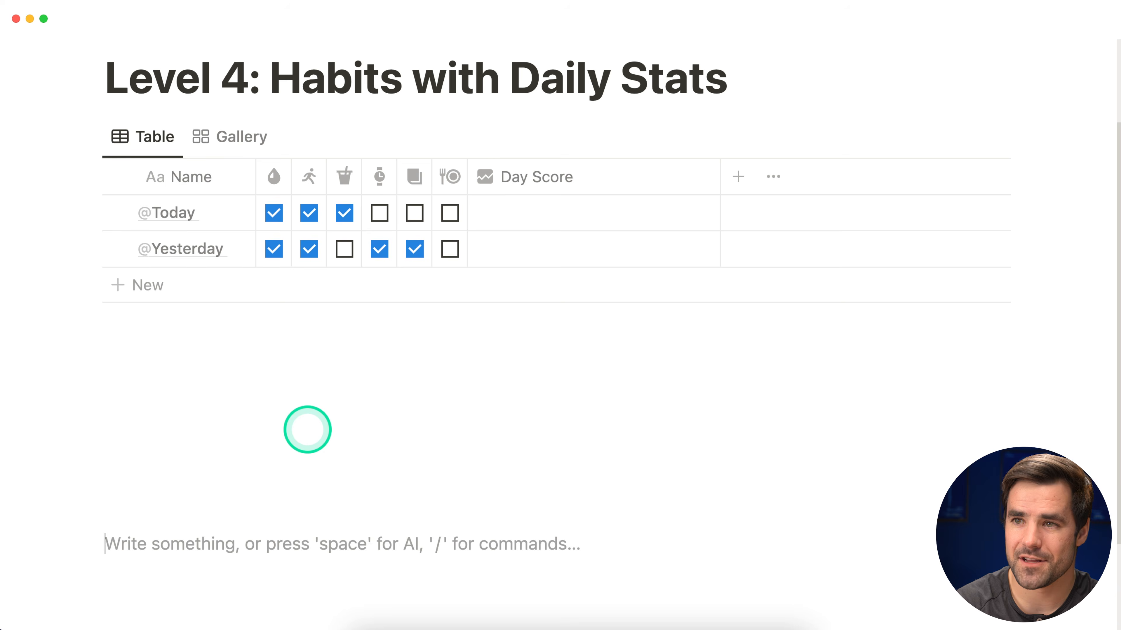
pyautogui.click(310, 429)
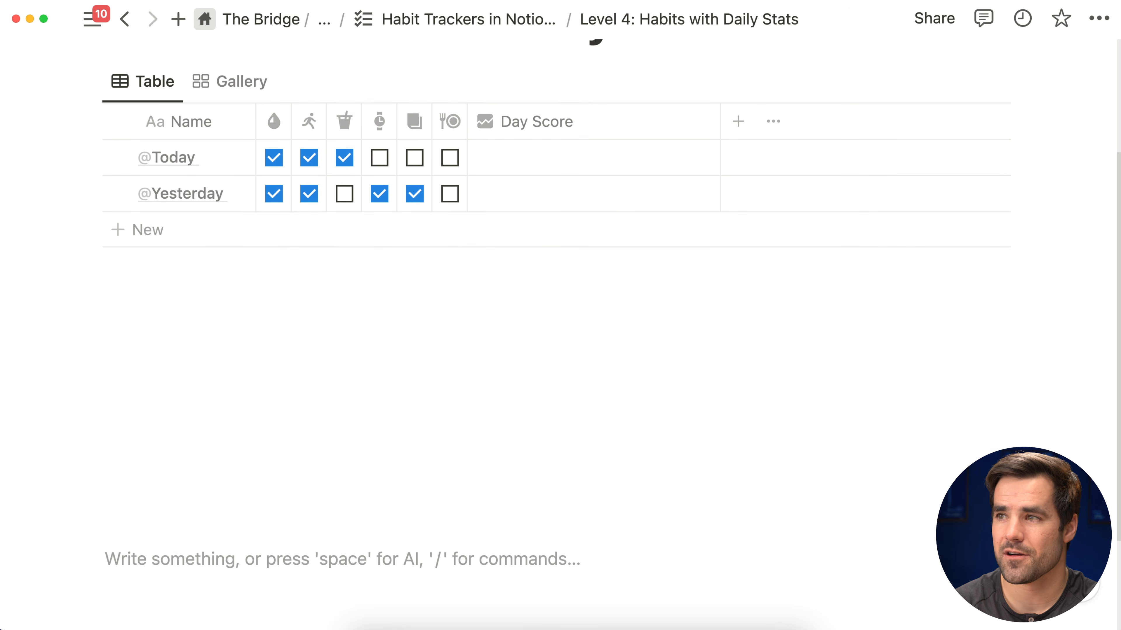
# Set the Day Score formula to Drink Protein Shake.toNumber(), save it, and uncheck Yesterday's Drink Protein Shake habit
pyautogui.click(687, 209)
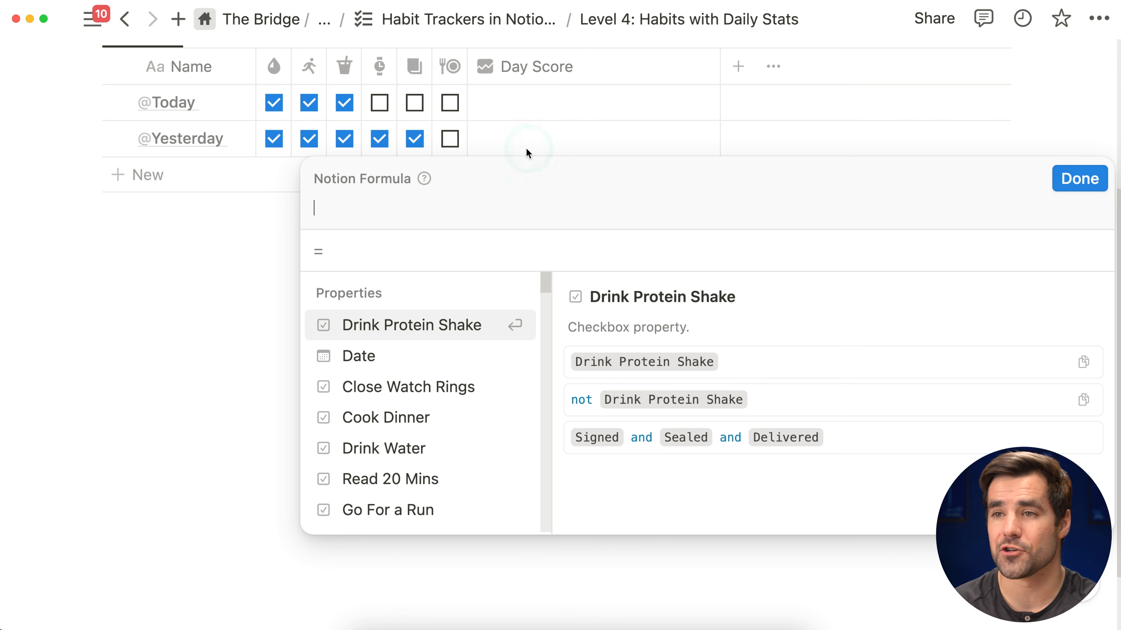
pyautogui.click(445, 325)
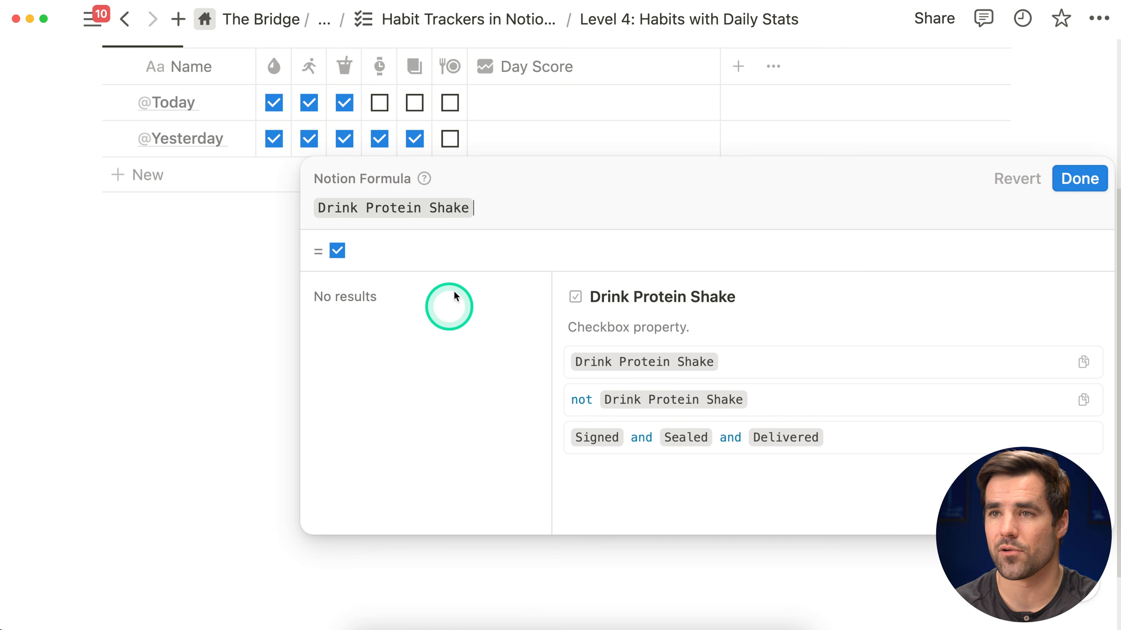
pyautogui.click(626, 212)
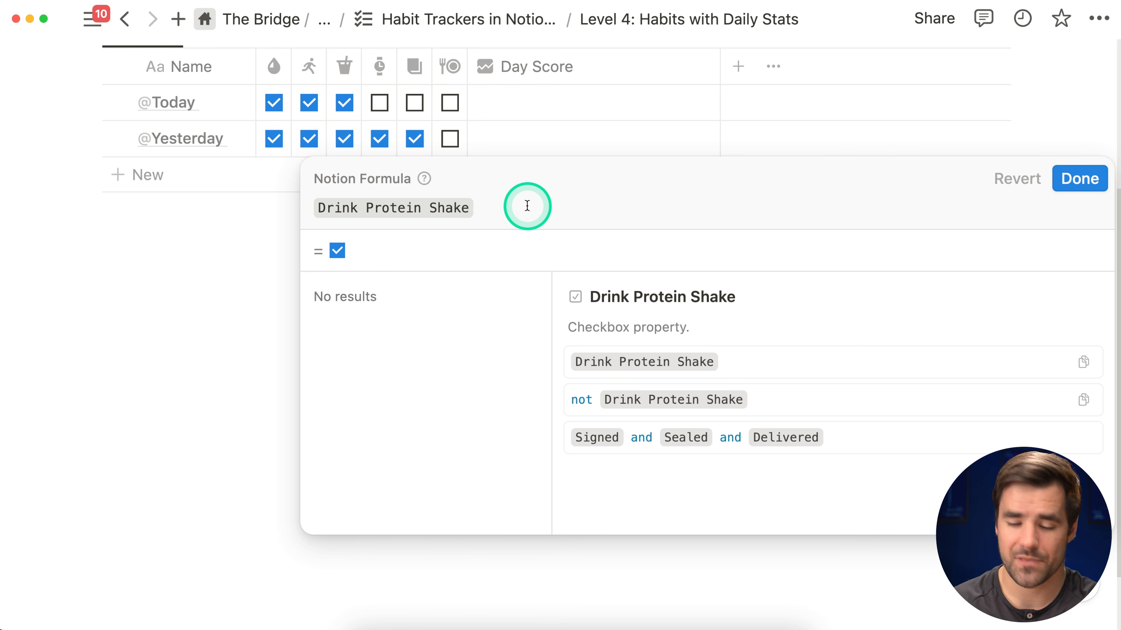
pyautogui.write('.to')
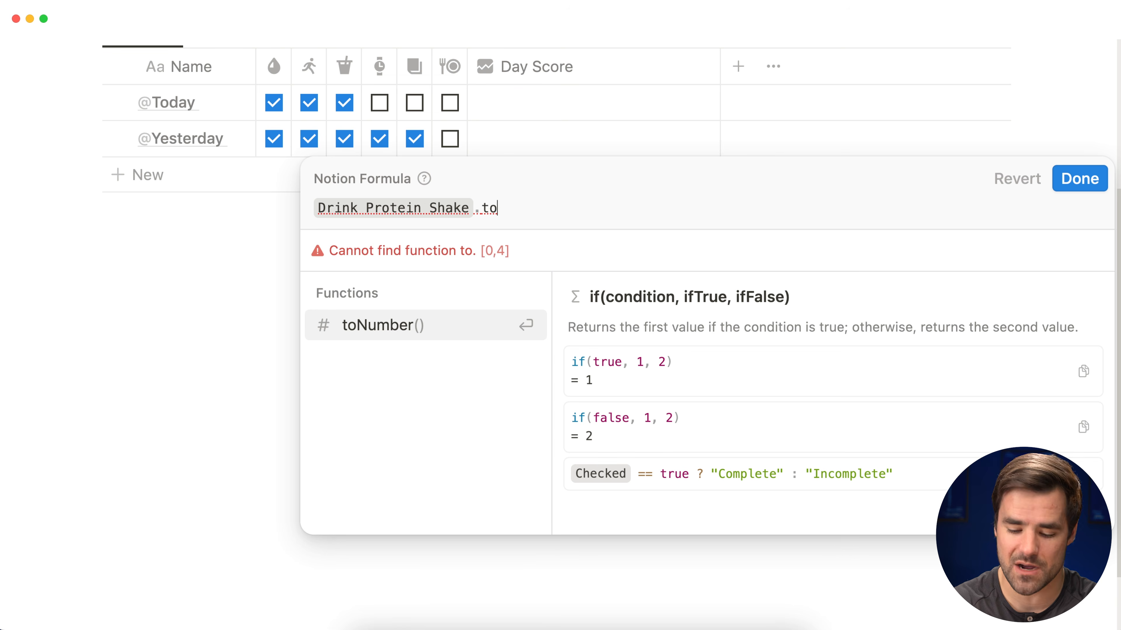
pyautogui.press('Return')
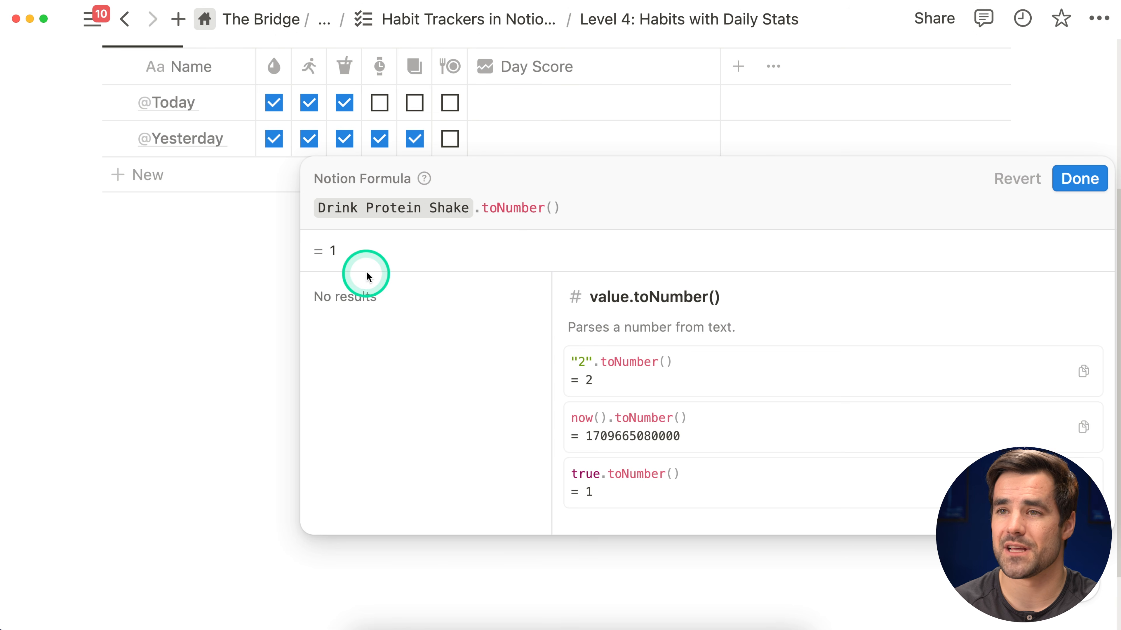
pyautogui.click(1079, 179)
pyautogui.click(352, 153)
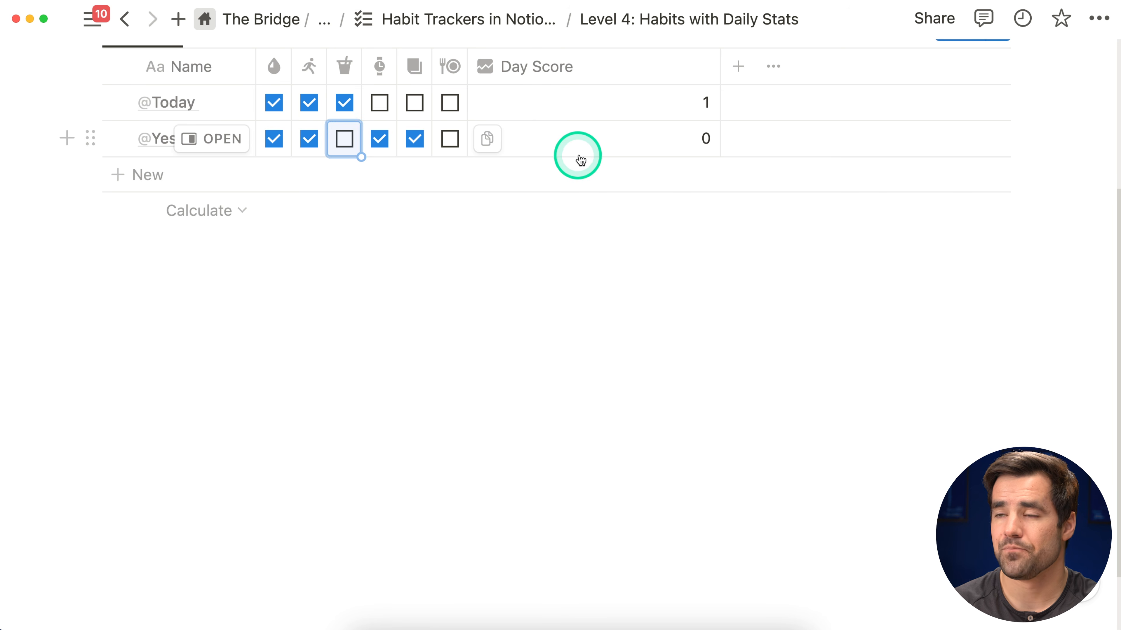
# Reopen the Day Score formula and add Close Watch Rings.toNumber() to the sum on a new line
pyautogui.click(593, 141)
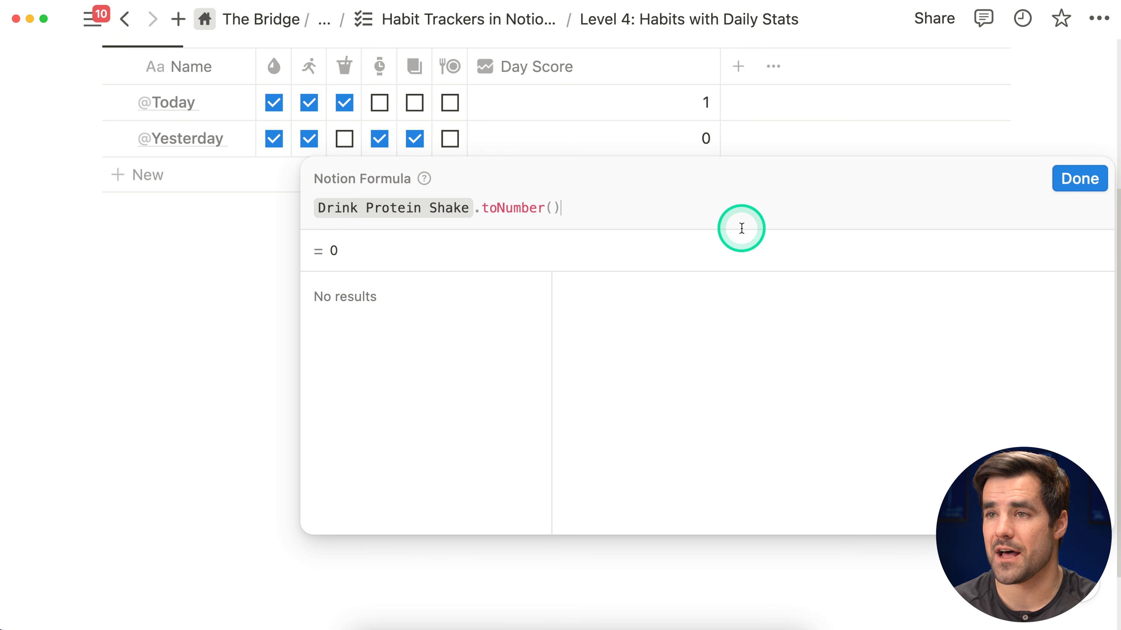
pyautogui.write('+')
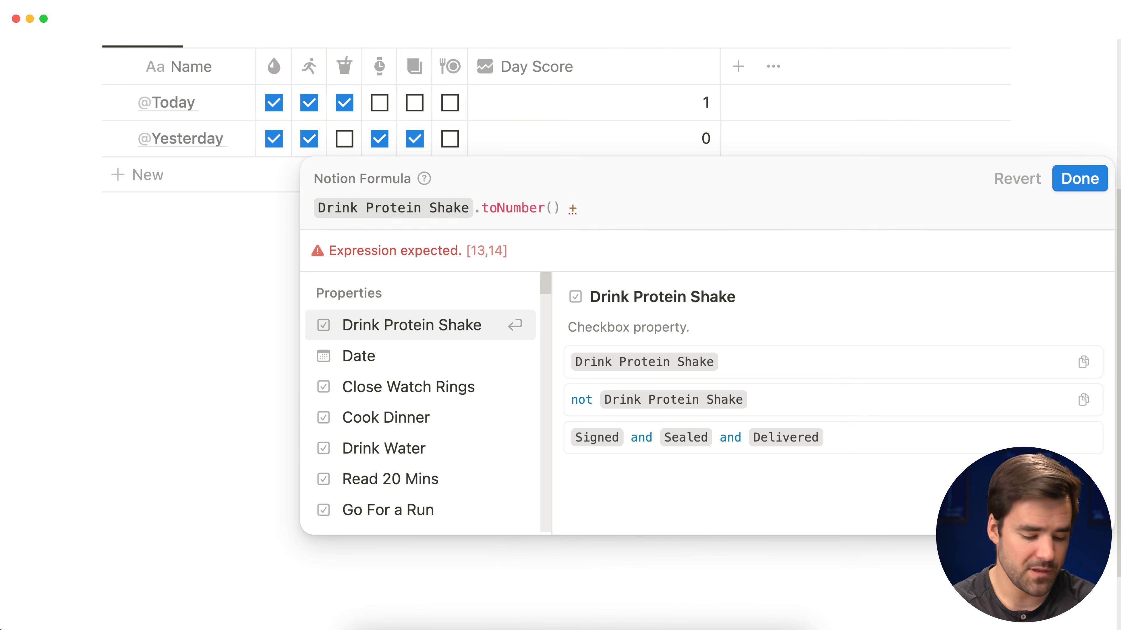
pyautogui.hotkey('shift', 'Return')
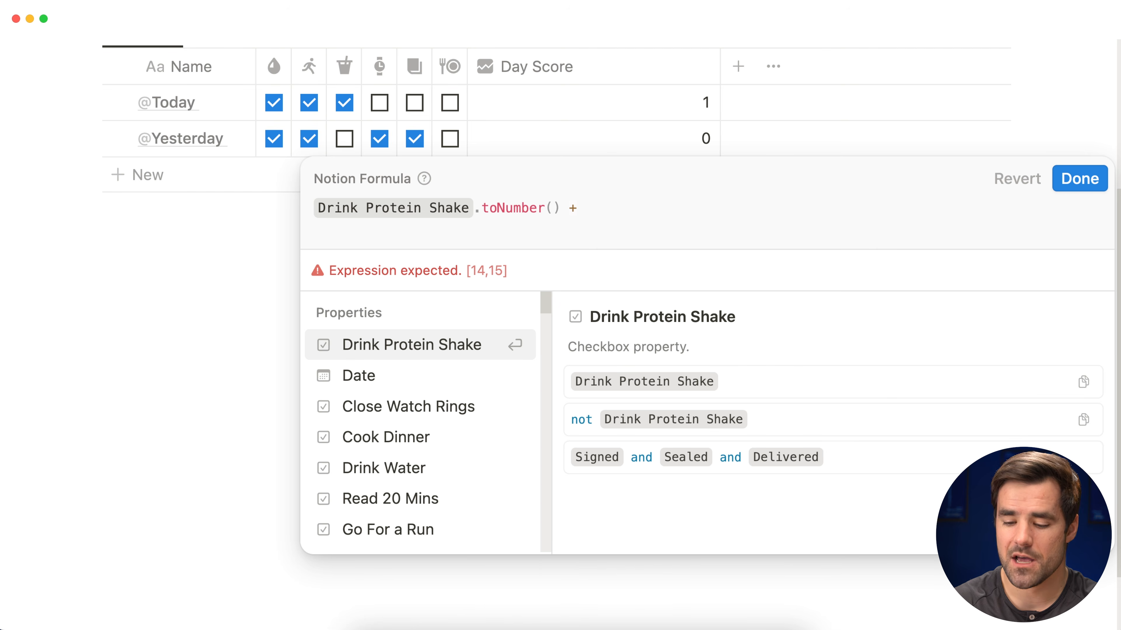
pyautogui.press('Down')
pyautogui.press('Down')
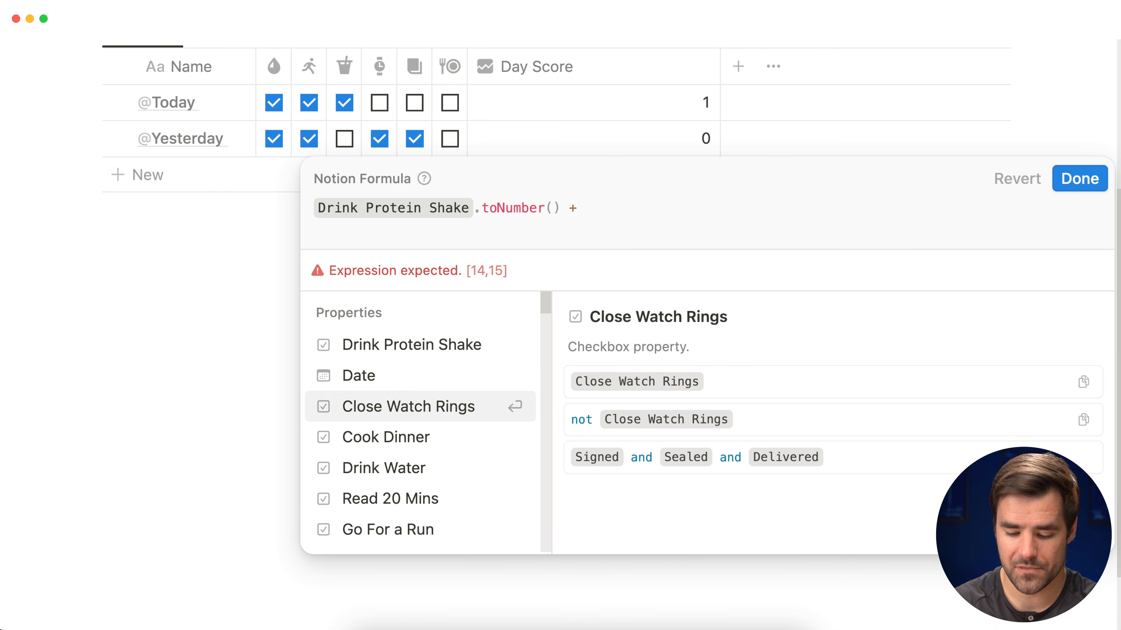
pyautogui.press('Return')
pyautogui.write('.t')
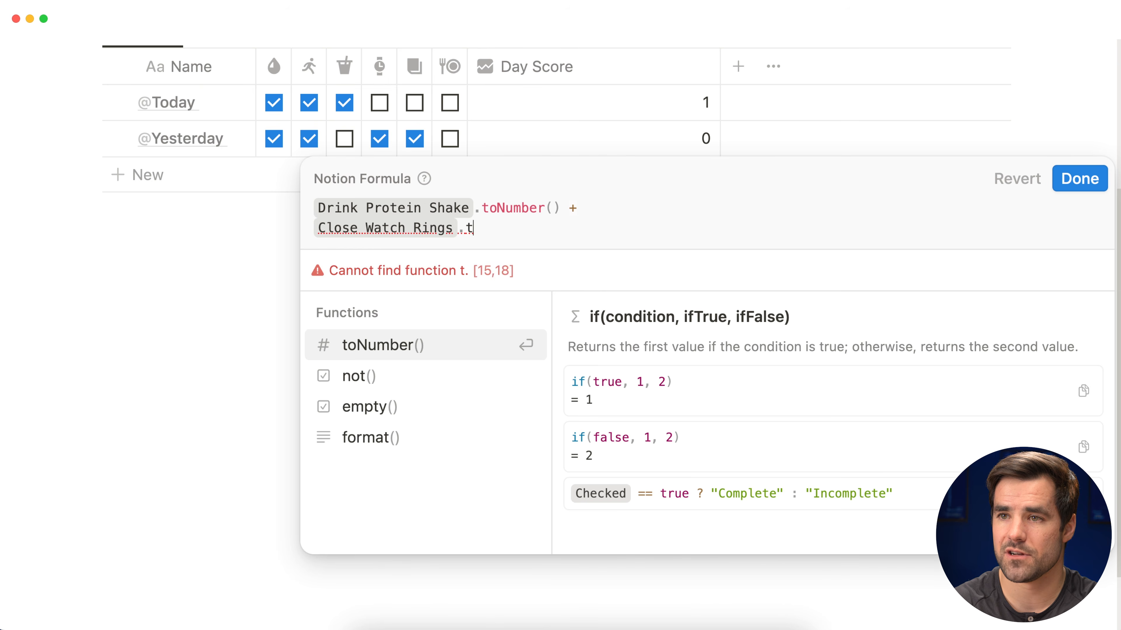
pyautogui.press('Return')
# Add Drink Water, Cook Dinner, Read 20 Mins and Go For a Run to the sum, each with .toNumber(), and save the formula
pyautogui.write('+')
pyautogui.hotkey('shift', 'Return')
pyautogui.write('dr')
pyautogui.press('Down')
pyautogui.press('Return')
pyautogui.press('BackSpace')
pyautogui.write('.t')
pyautogui.press('Return')
pyautogui.click(546, 231)
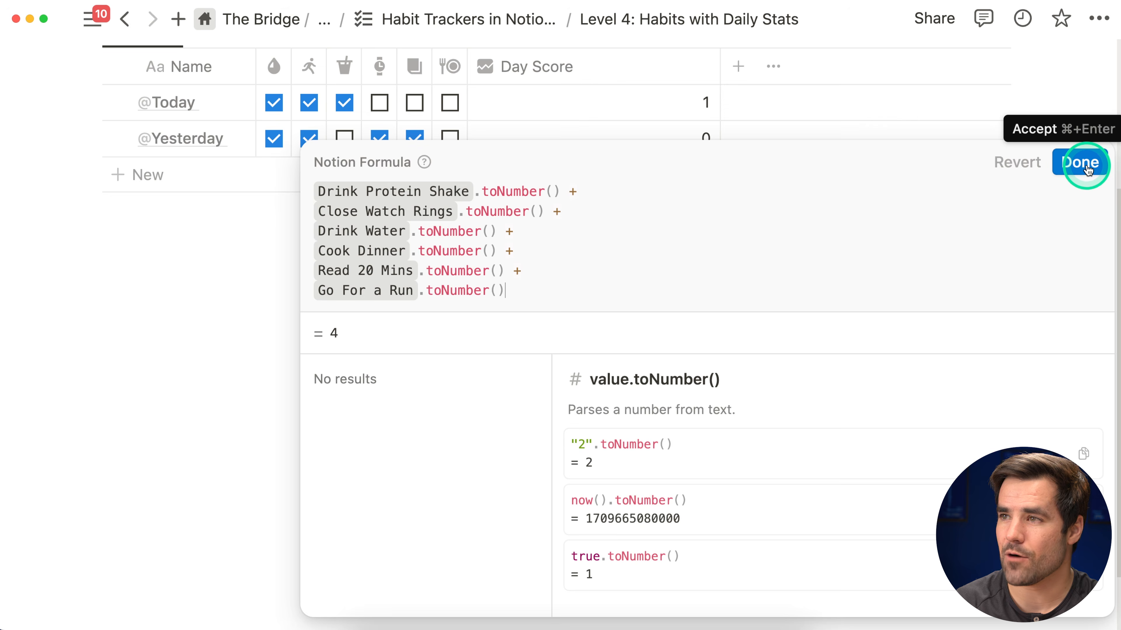
pyautogui.click(1079, 162)
# Uncheck Yesterday's remaining ticked habits to test the Day Score with none completed
pyautogui.click(379, 139)
pyautogui.click(306, 141)
pyautogui.click(274, 139)
pyautogui.click(415, 152)
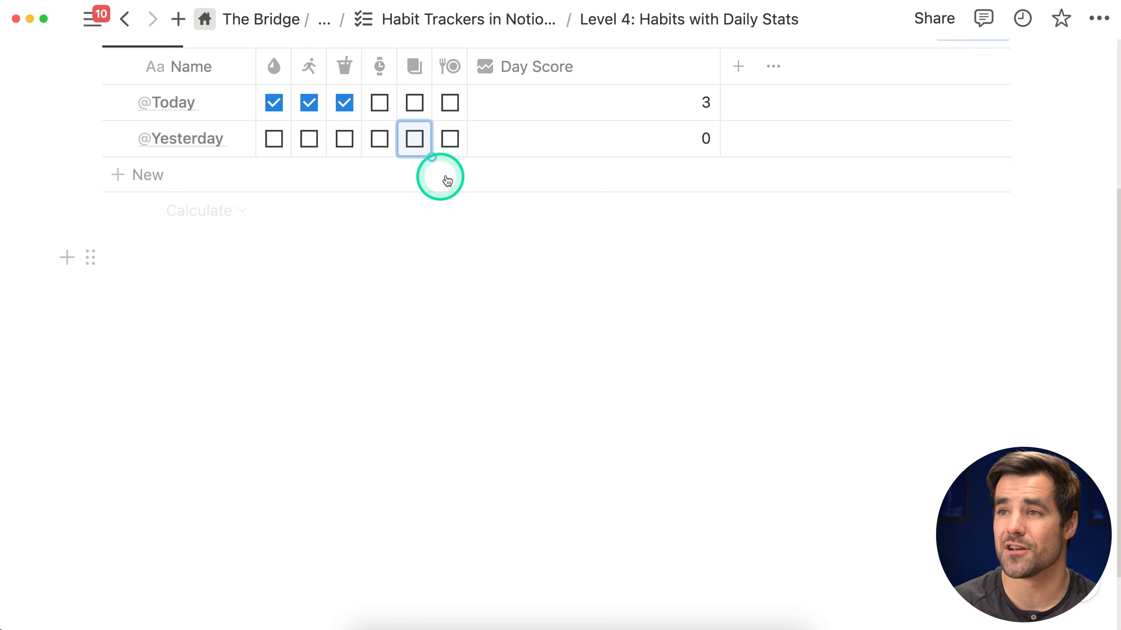
# Check all six of Yesterday's habits to test the Day Score, and uncheck only Go For a Run
pyautogui.click(447, 142)
pyautogui.click(412, 140)
pyautogui.click(379, 140)
pyautogui.click(344, 140)
pyautogui.click(309, 141)
pyautogui.click(273, 140)
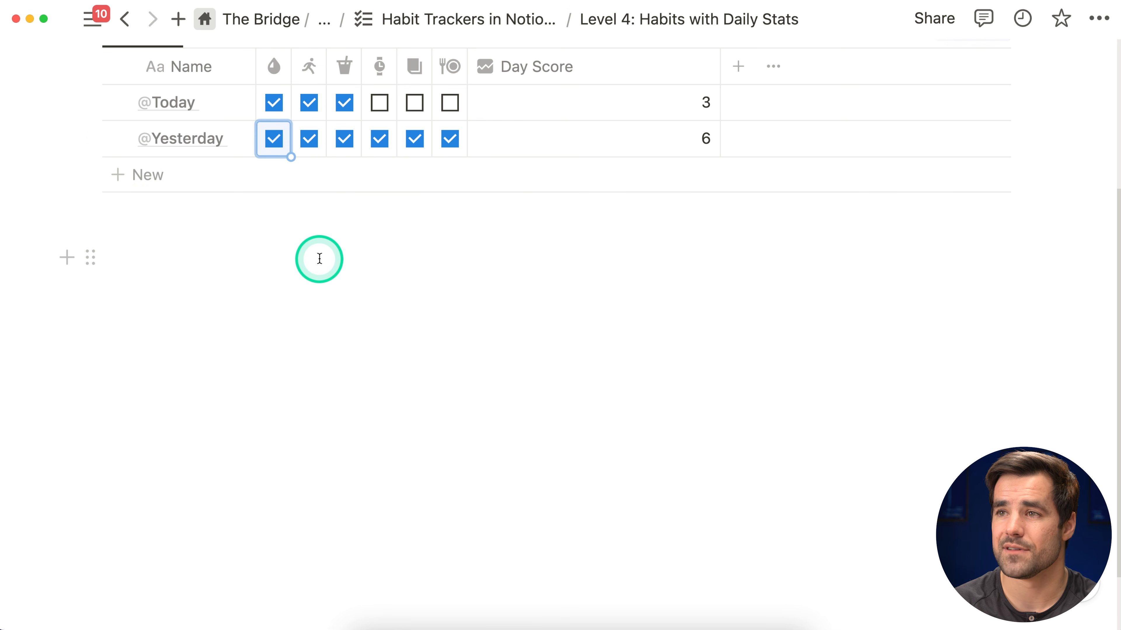
pyautogui.click(311, 142)
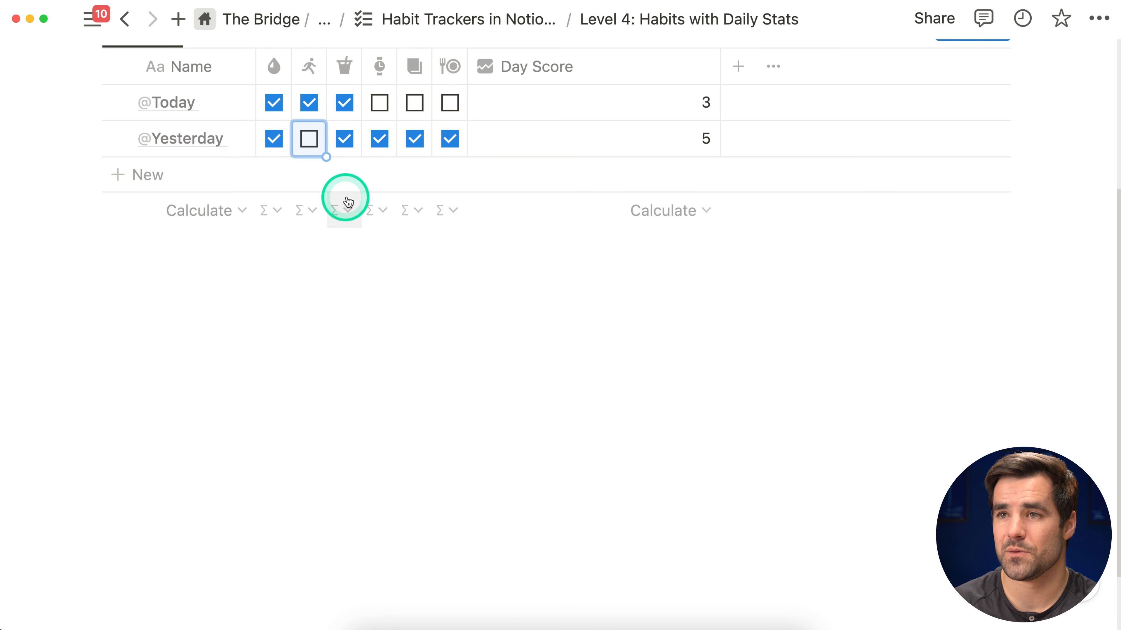
# Reopen the Day Score formula and enclose the whole six-habit sum in parentheses, with the closing one on its own line
pyautogui.click(572, 141)
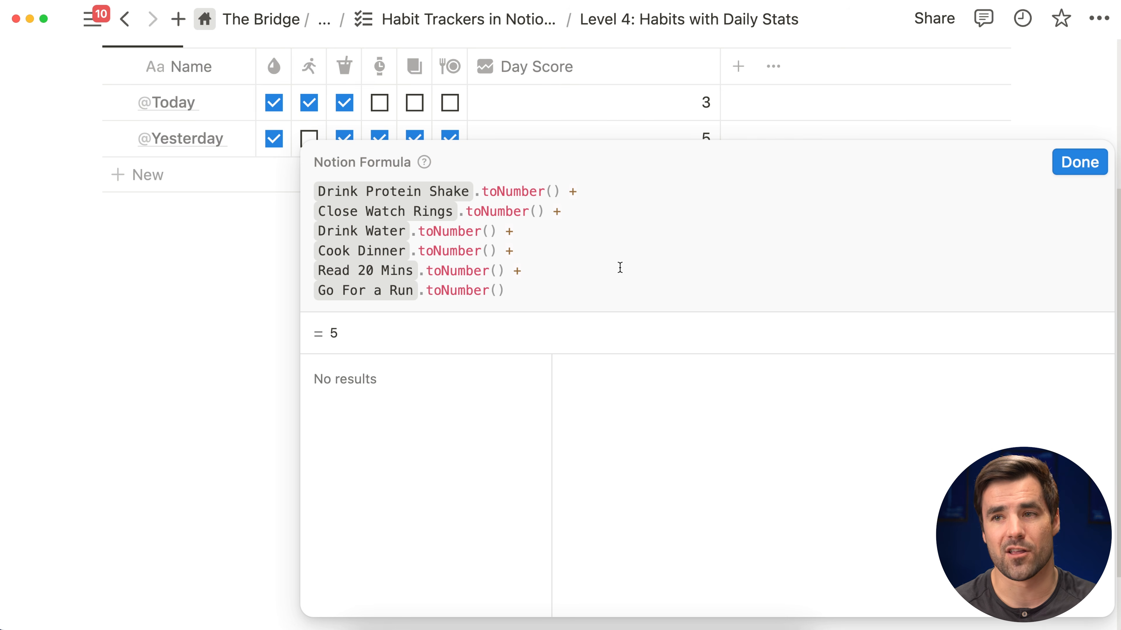
pyautogui.hotkey('shift', 'Return')
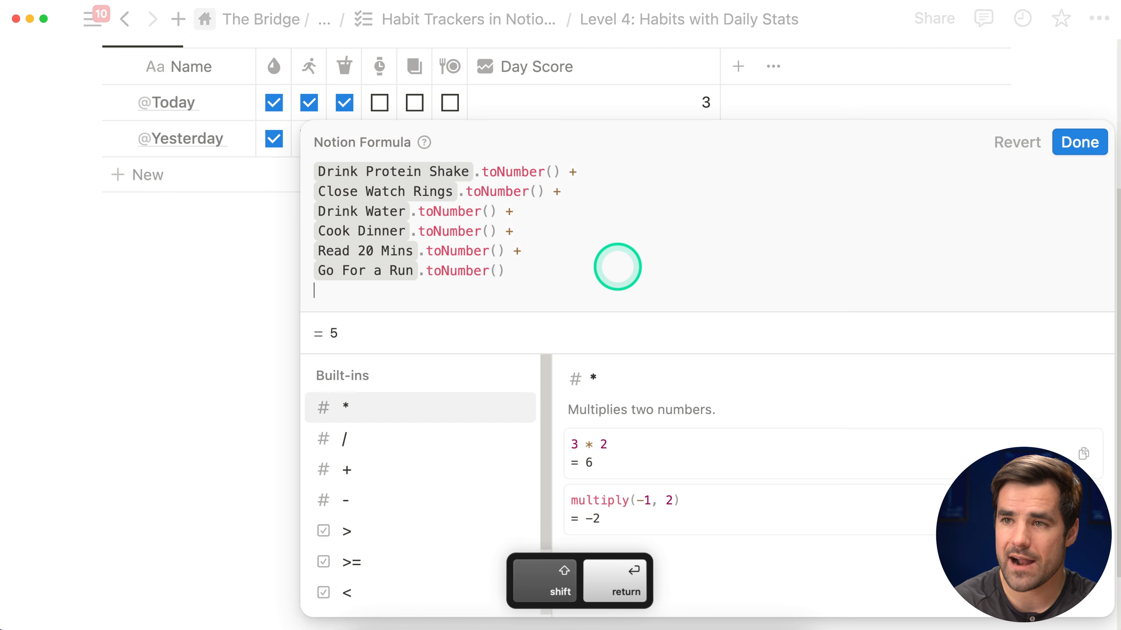
pyautogui.write(')')
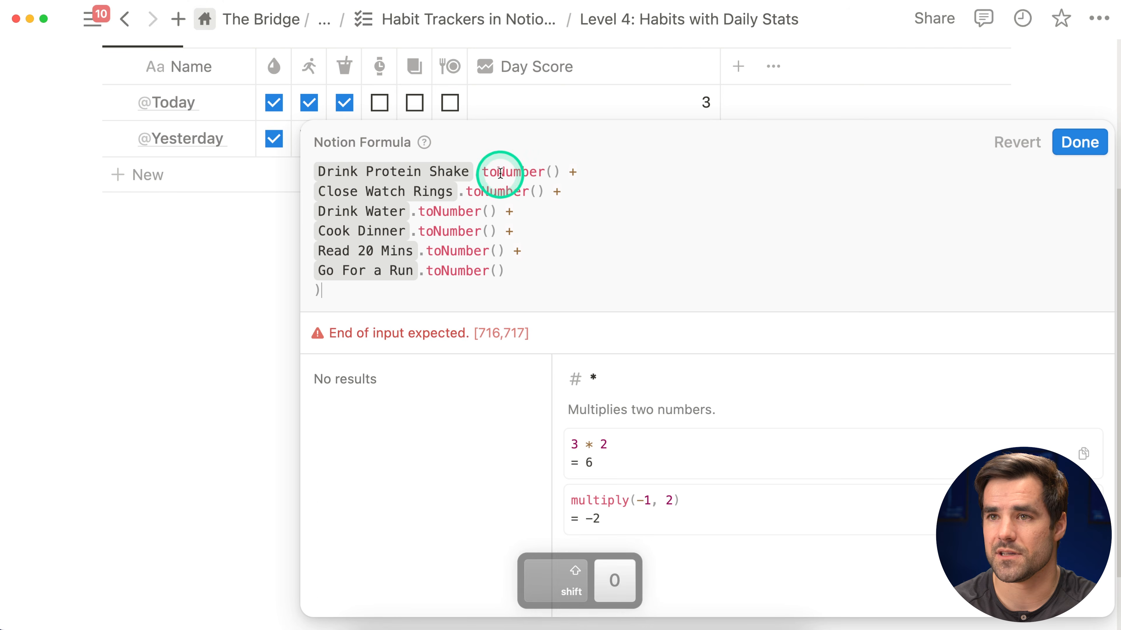
pyautogui.click(520, 173)
pyautogui.press('super+Left')
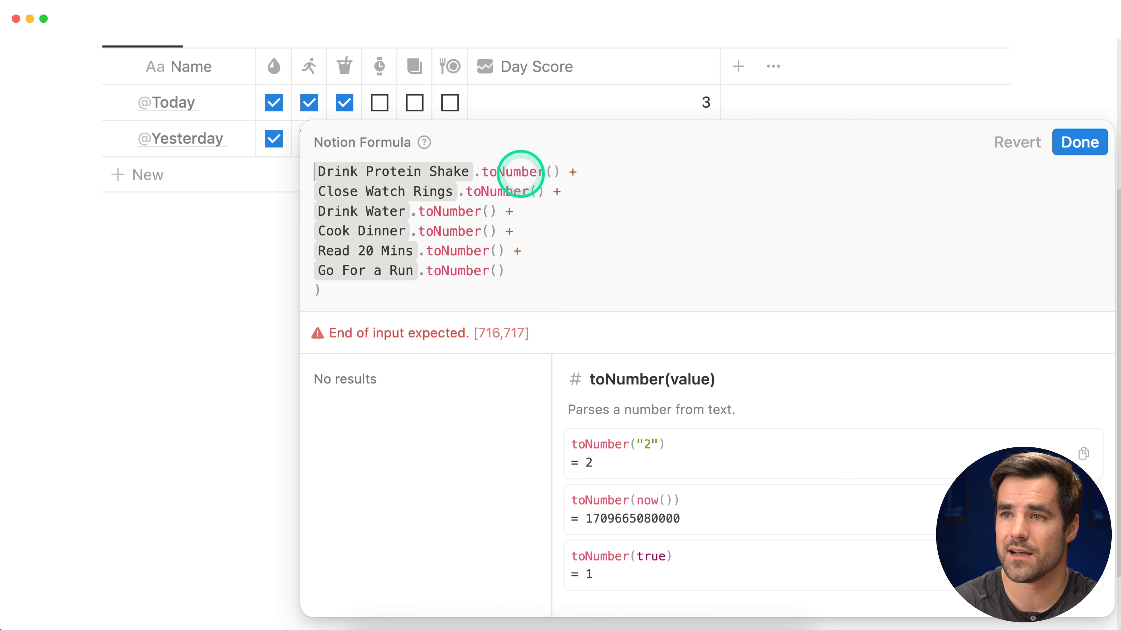
pyautogui.write('(')
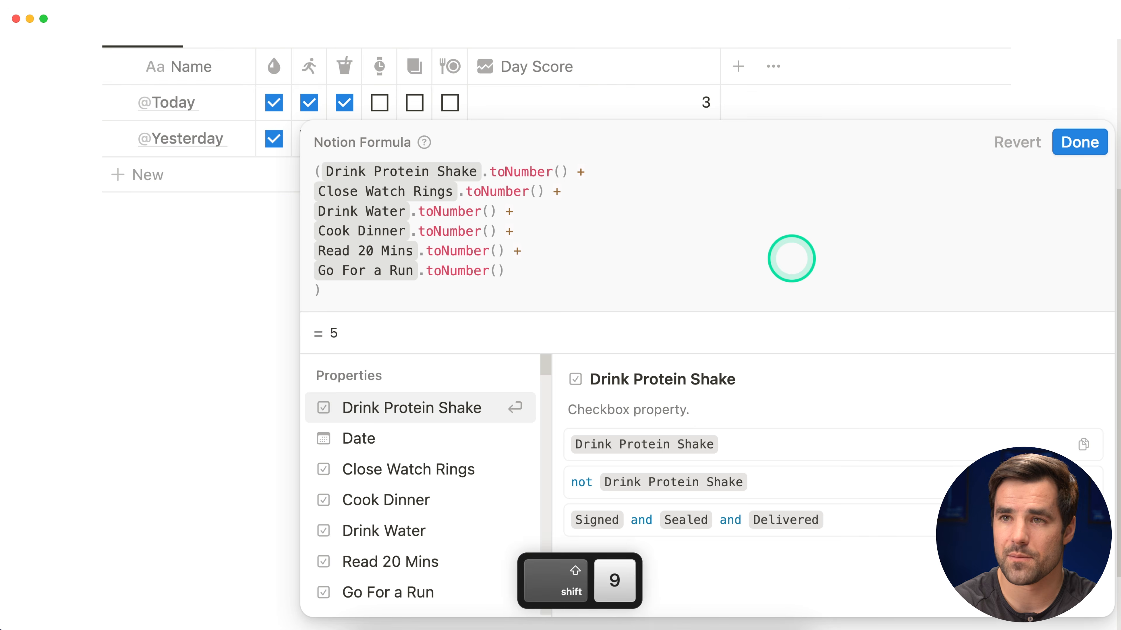
# Put the opening parenthesis on its own line and indent the six habit lines evenly beneath it
pyautogui.hotkey('shift', 'Return')
pyautogui.moveTo(545, 264); pyautogui.dragTo(315, 193)
pyautogui.press('Tab')
pyautogui.click(379, 168)
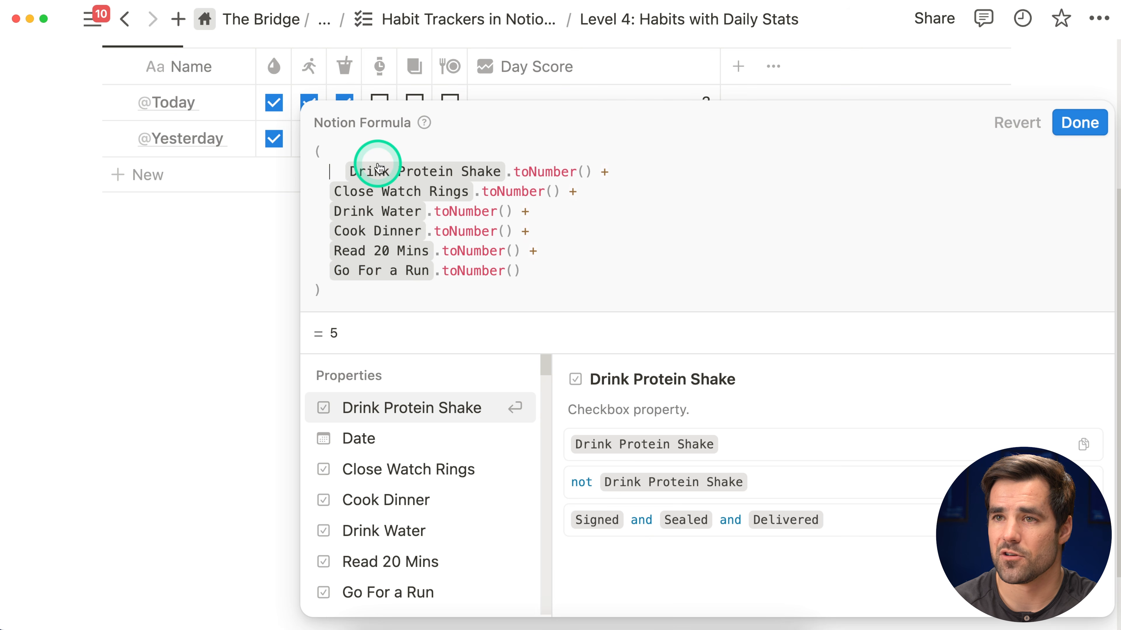
pyautogui.press('BackSpace')
pyautogui.press('BackSpace')
# Divide the parenthesised sum by 6 and highlight the previewed result up to its second decimal
pyautogui.click(713, 283)
pyautogui.write('/ ')
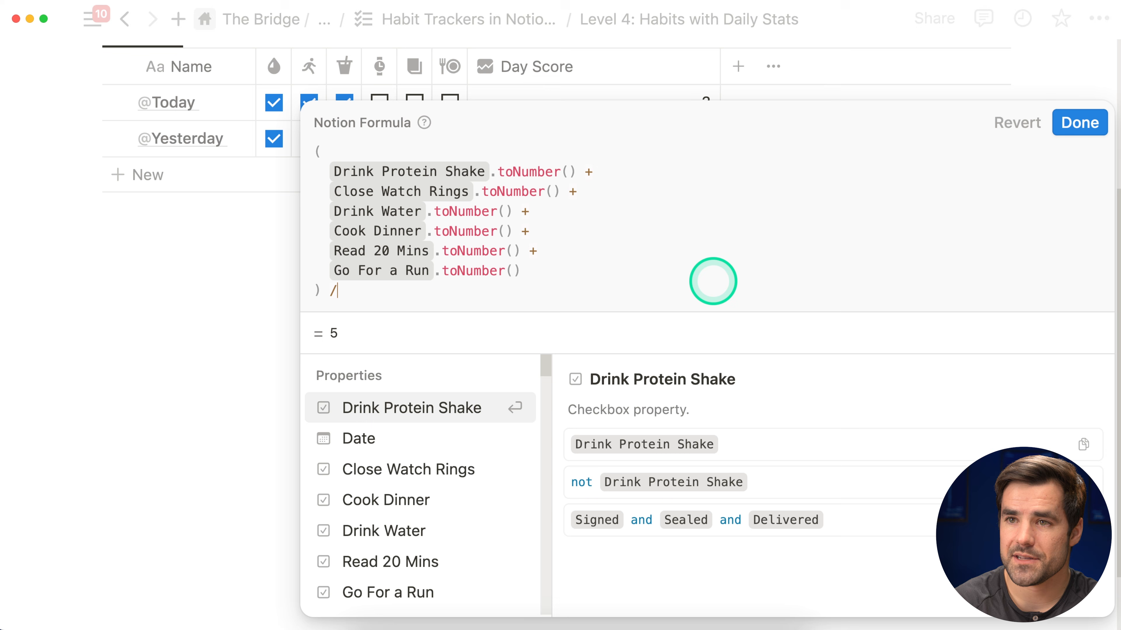
pyautogui.write('6')
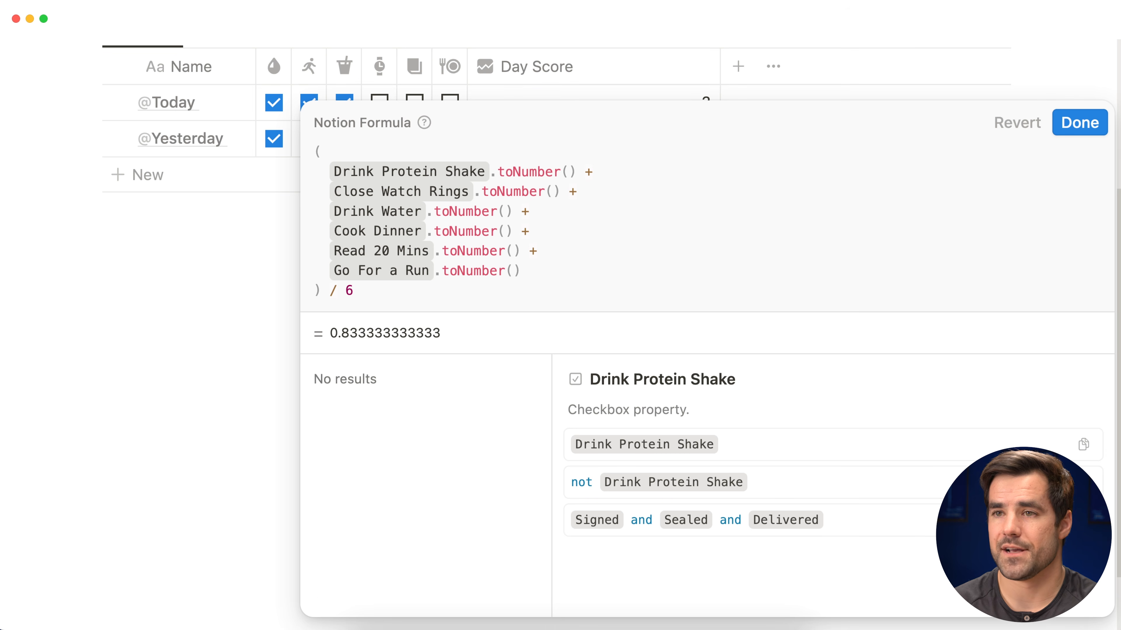
pyautogui.click(793, 253)
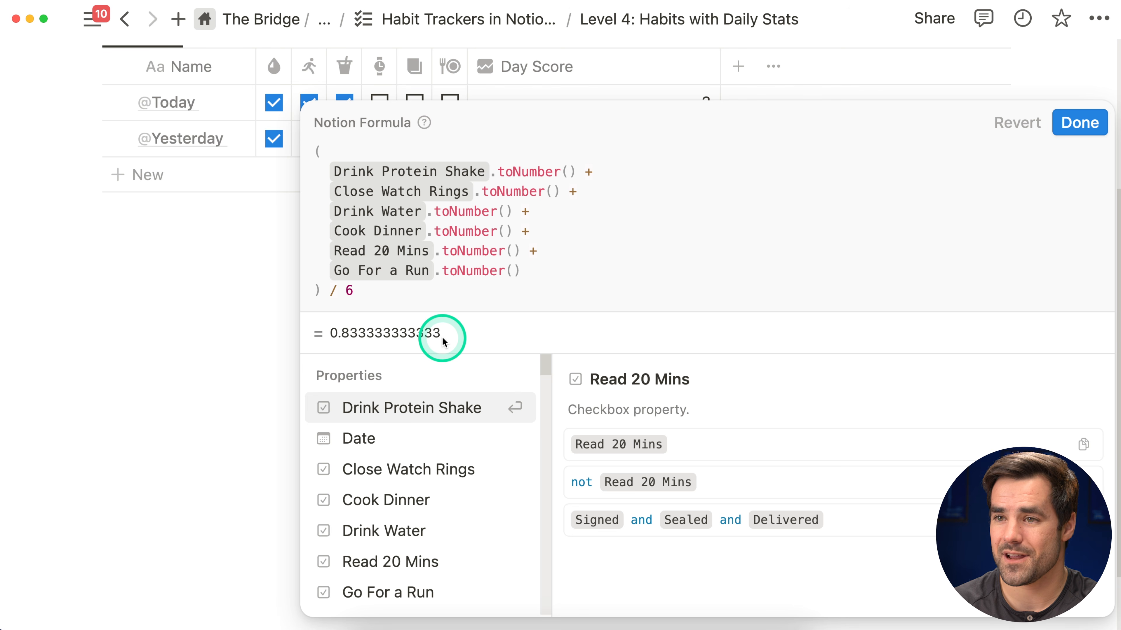
pyautogui.moveTo(358, 332); pyautogui.dragTo(336, 333)
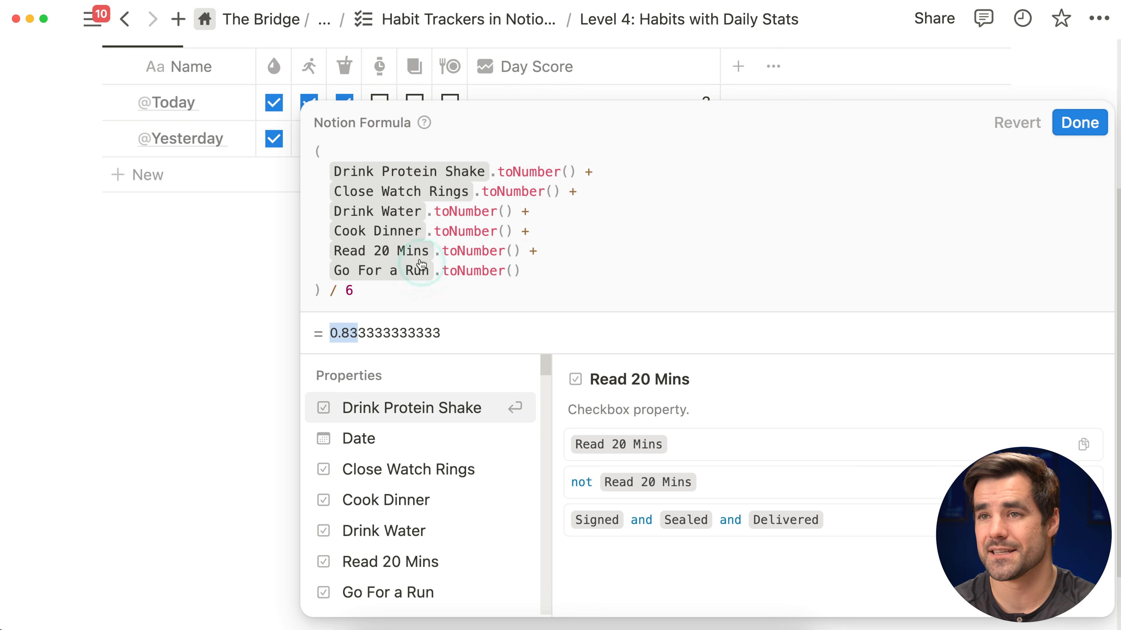
# Round the Day Score to two decimals by wrapping the expression as round((sum) / 6 * 100) / 100, and save the formula
pyautogui.click(314, 151)
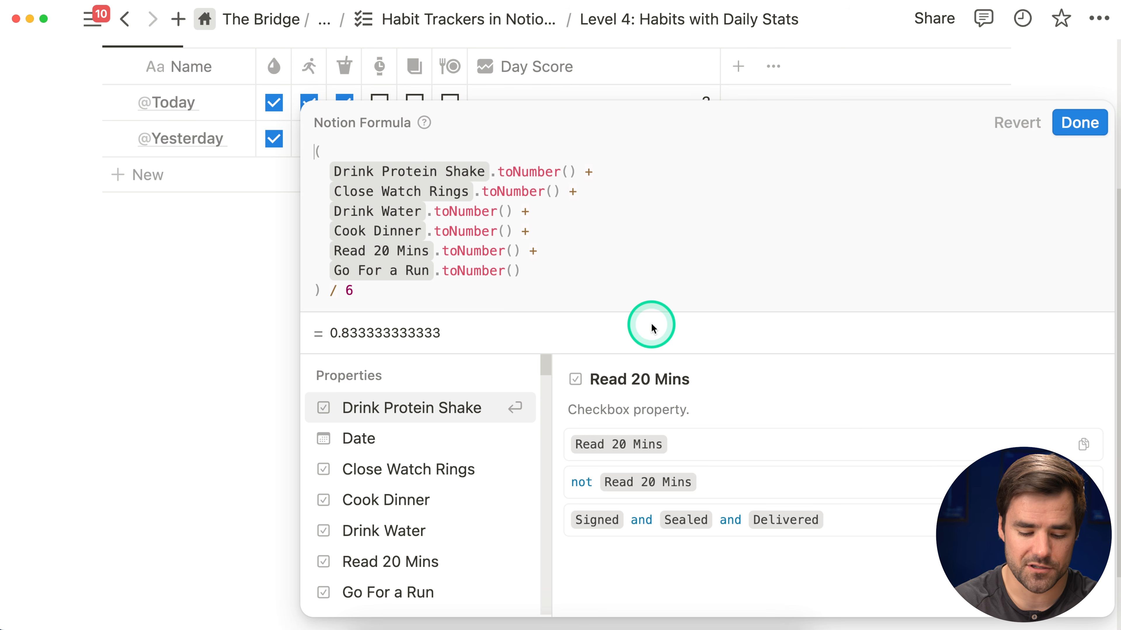
pyautogui.write('round')
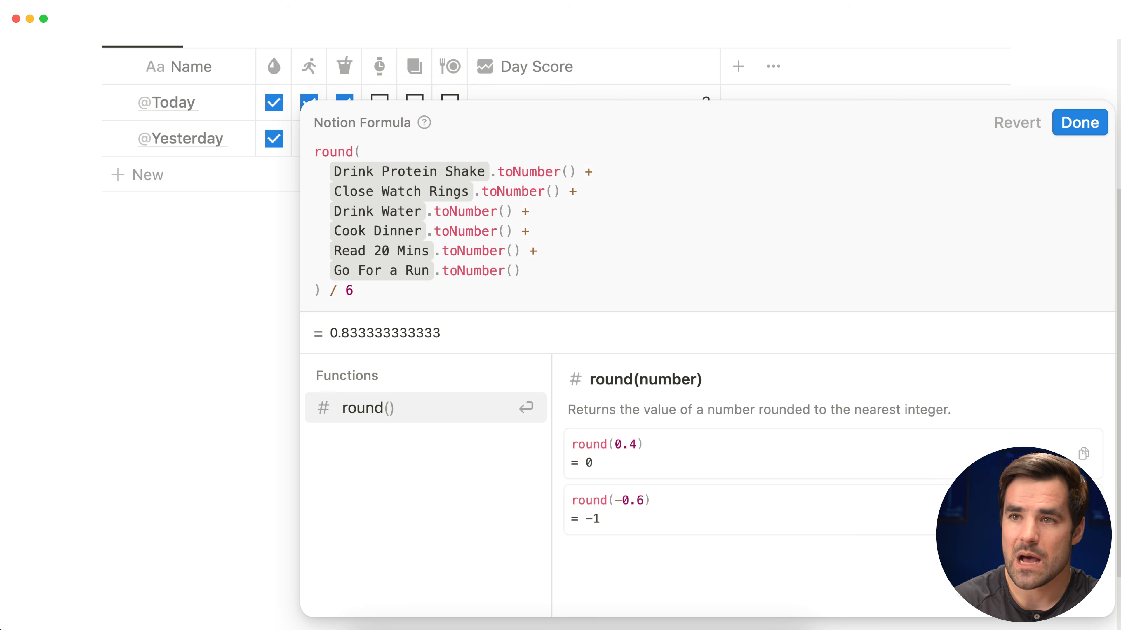
pyautogui.write('(')
pyautogui.click(580, 352)
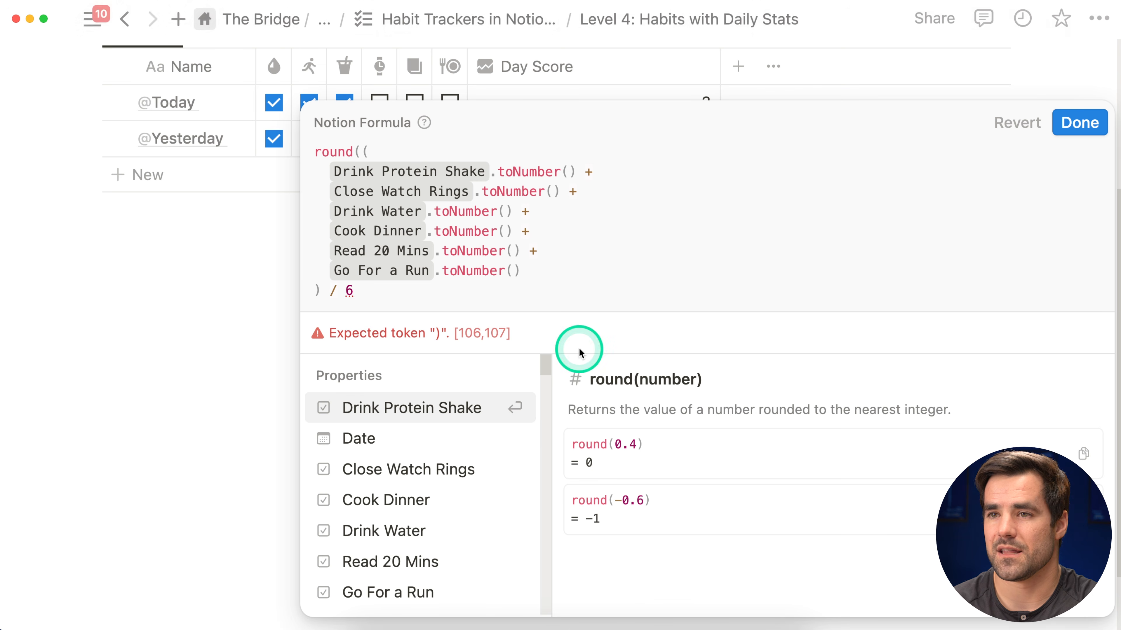
pyautogui.click(381, 290)
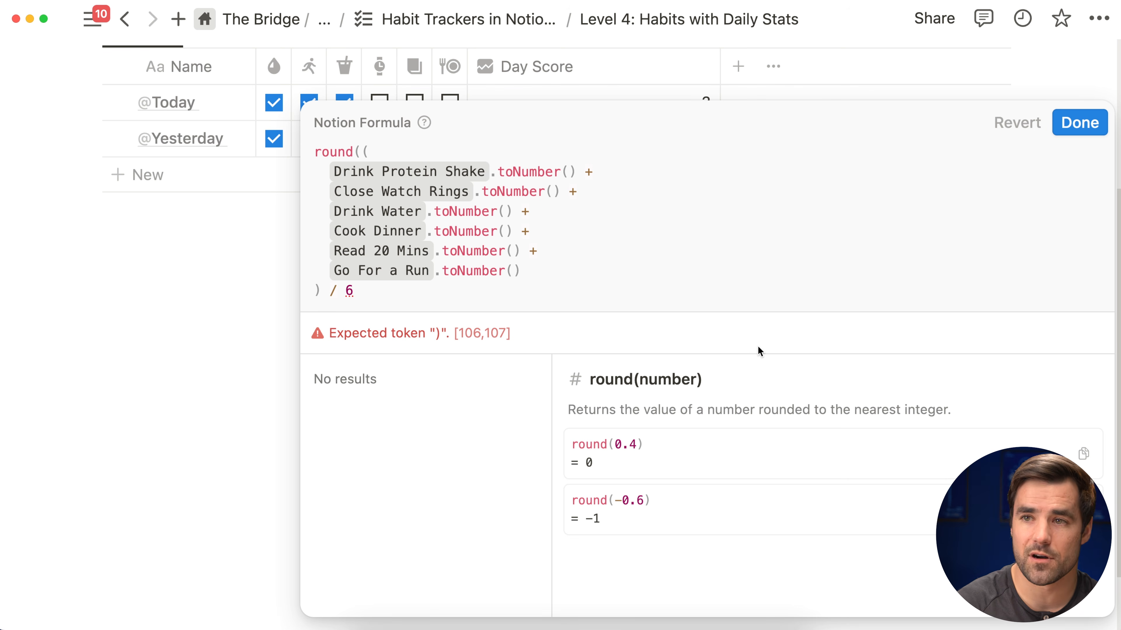
pyautogui.write('*')
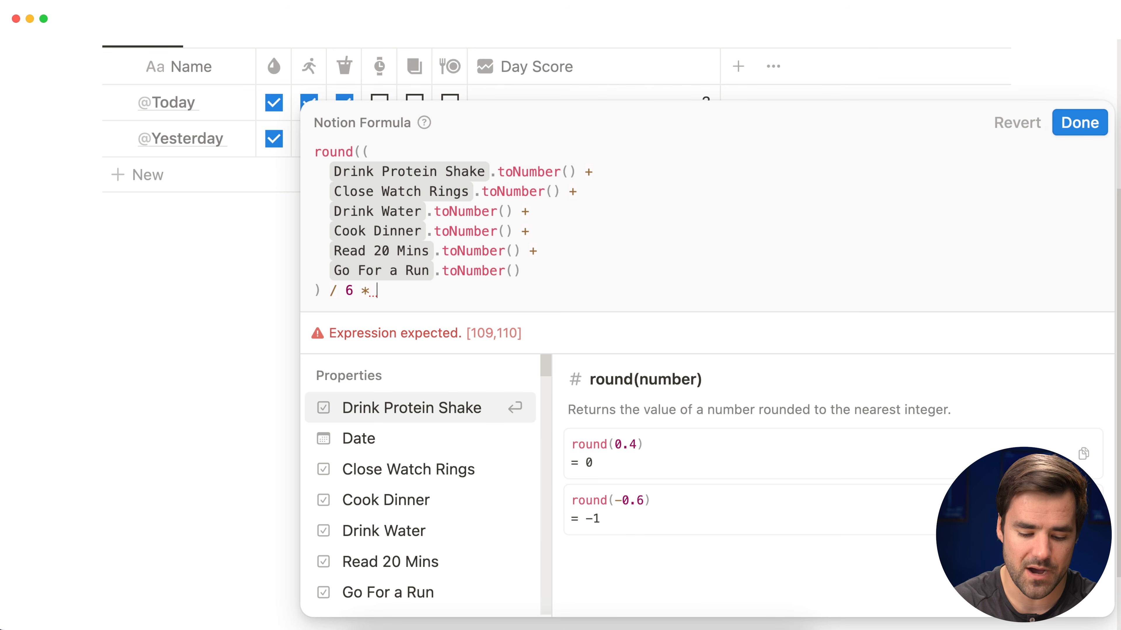
pyautogui.write(' 100')
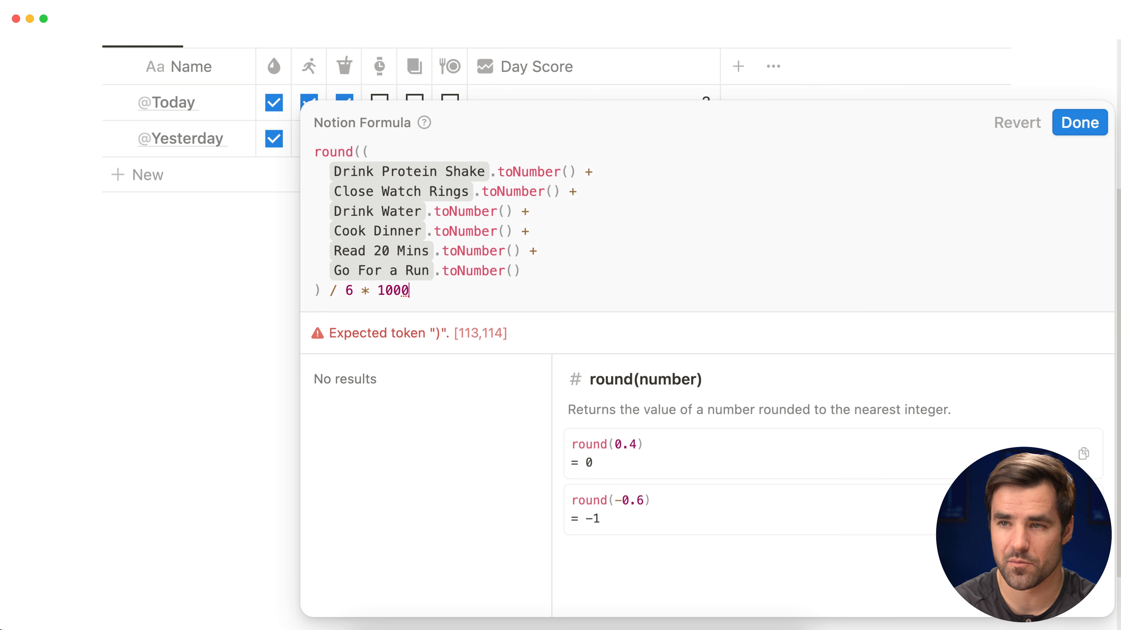
pyautogui.write(') / 100')
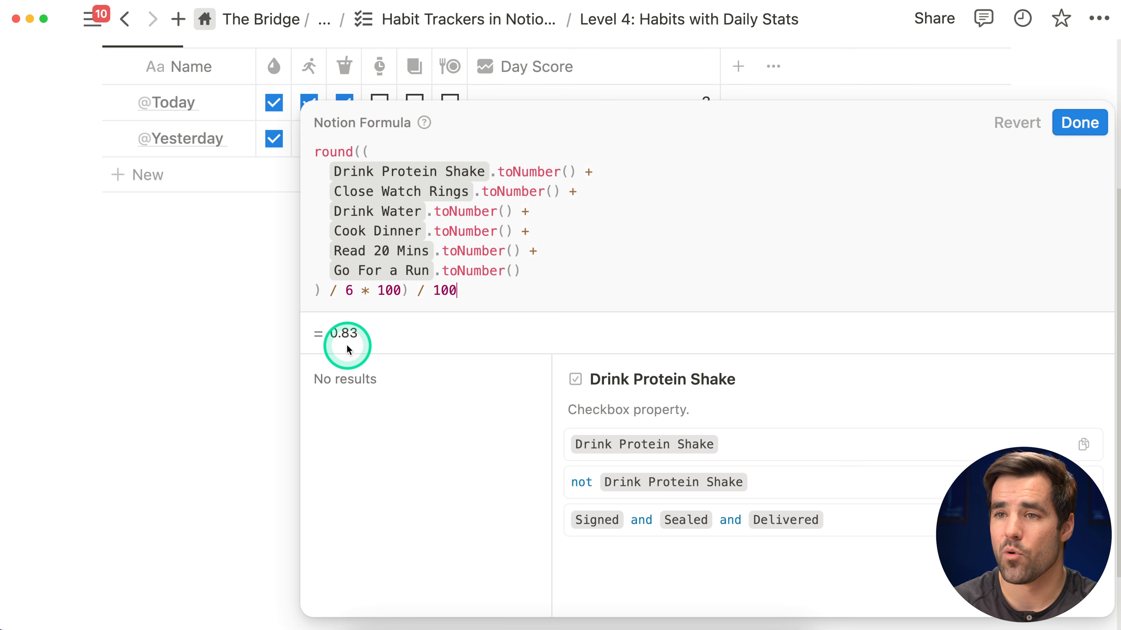
pyautogui.click(1079, 124)
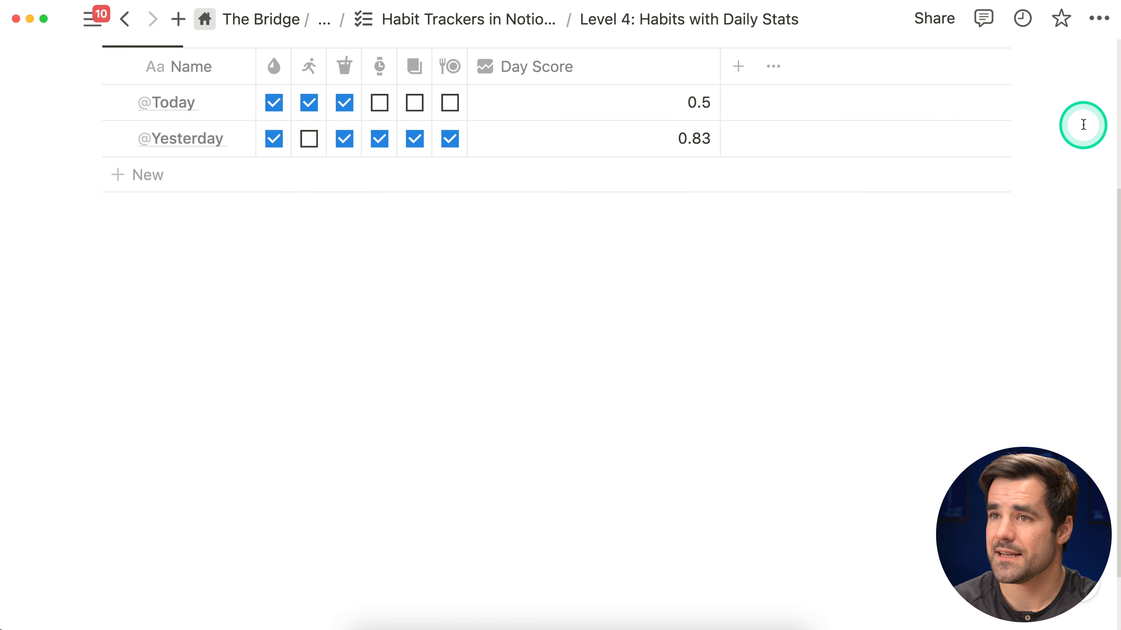
# Set the number format of the Day Score property to Percent
pyautogui.click(626, 158)
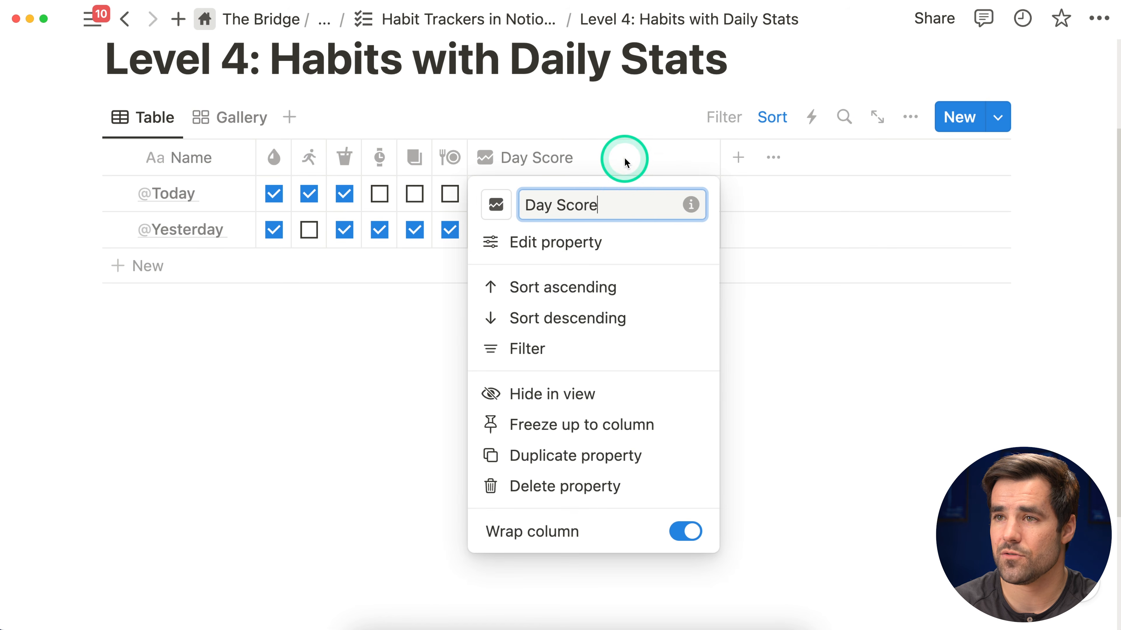
pyautogui.click(624, 244)
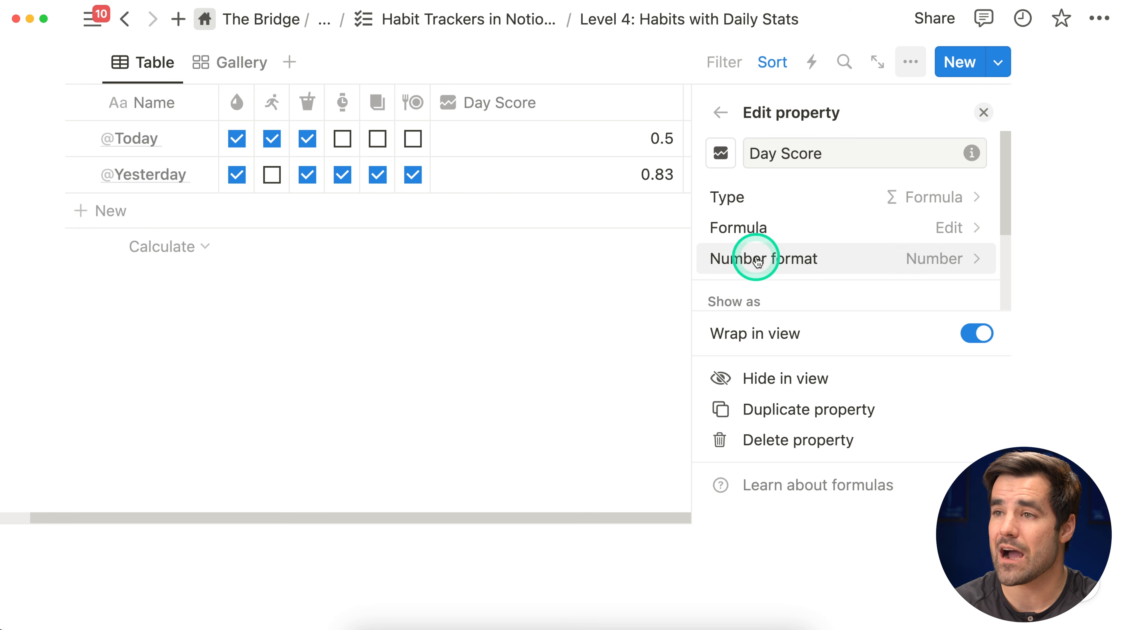
pyautogui.click(855, 260)
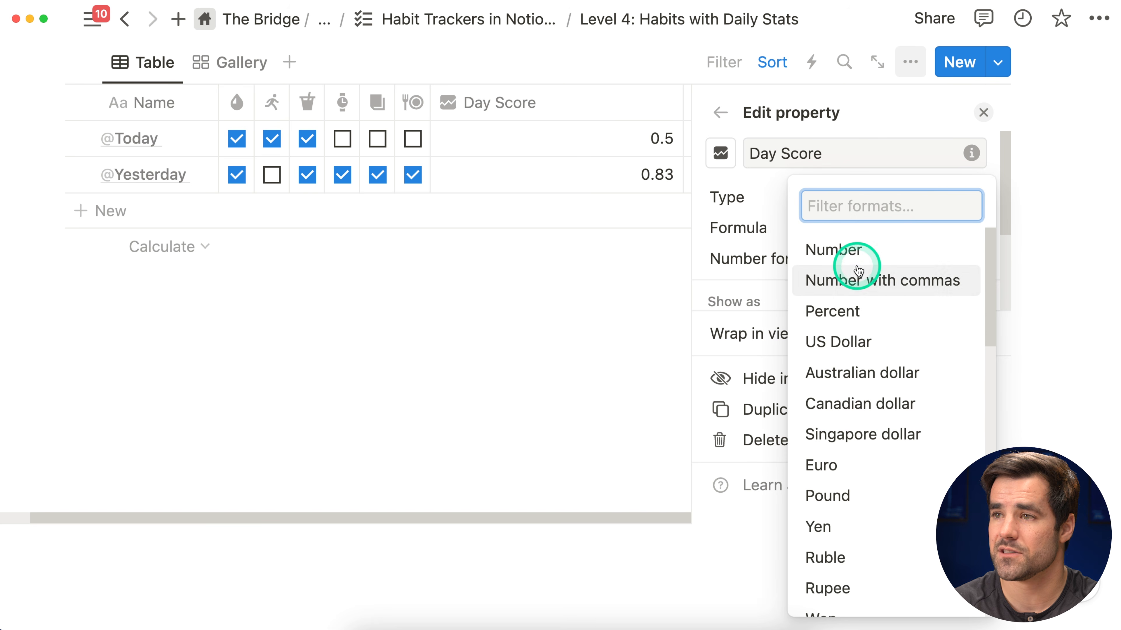
pyautogui.click(881, 314)
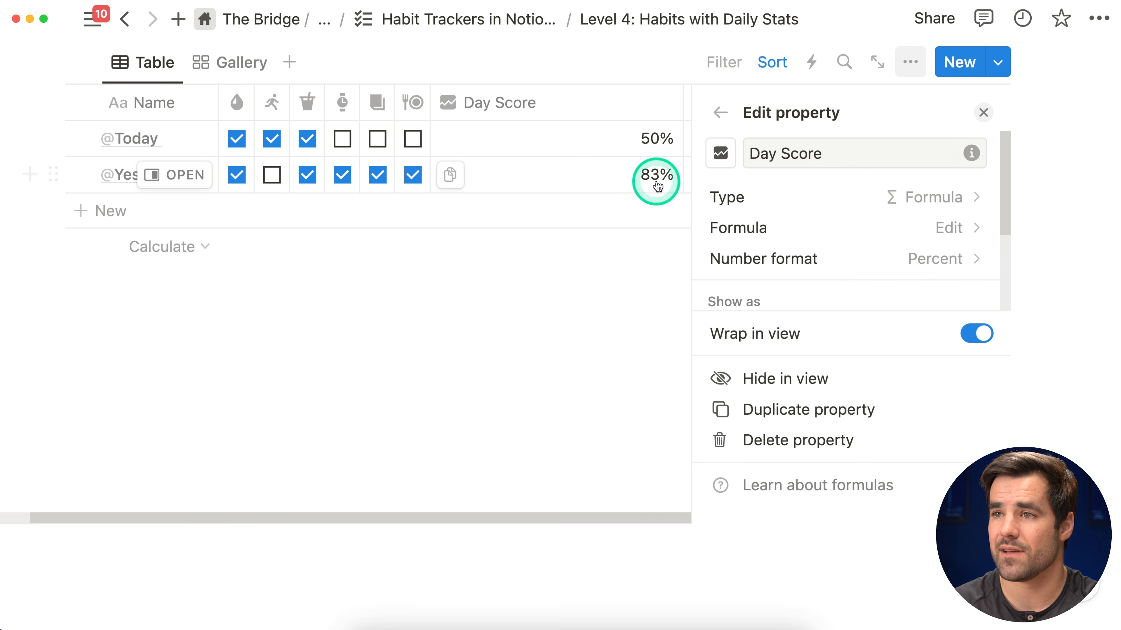
# Show the Day Score values as a bar and finish editing the property
pyautogui.scroll(-3, 828, 234)
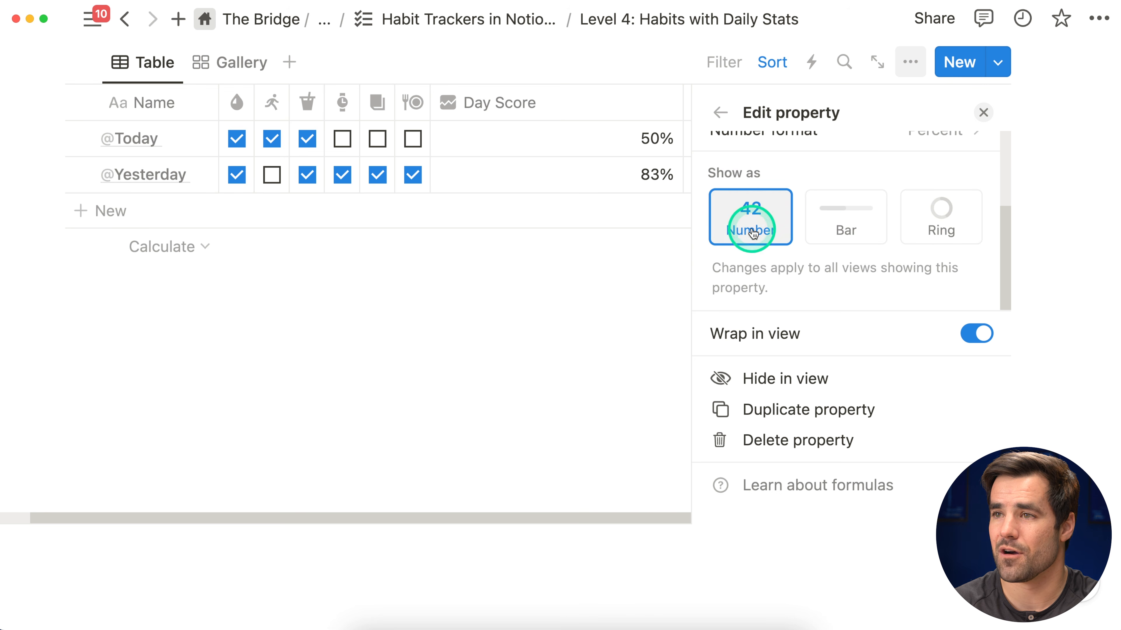
pyautogui.click(845, 220)
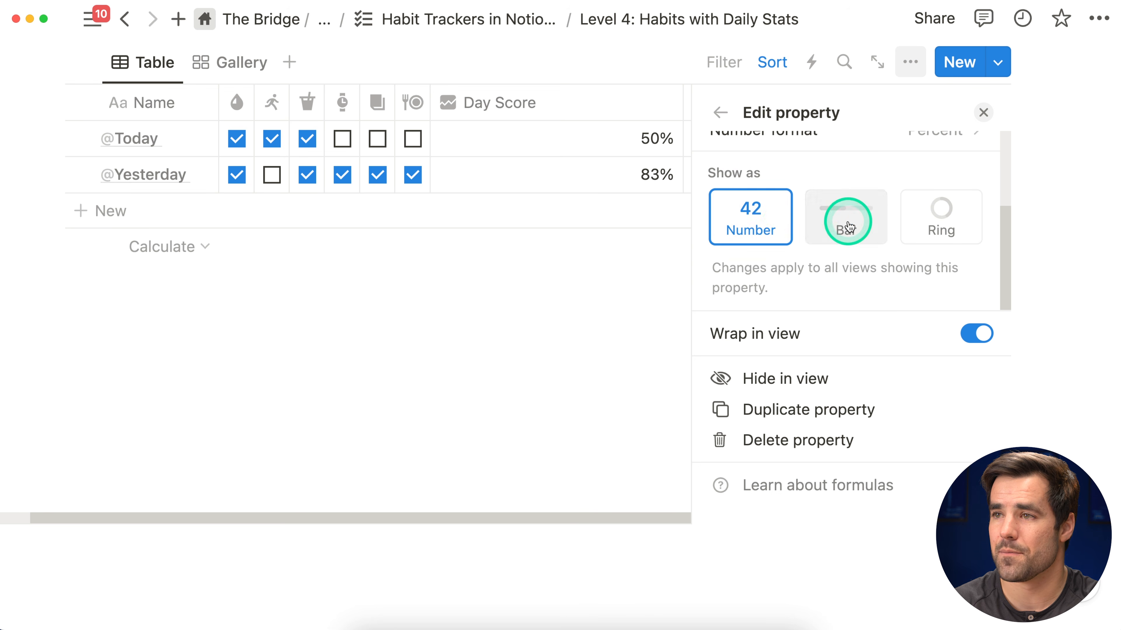
pyautogui.click(983, 112)
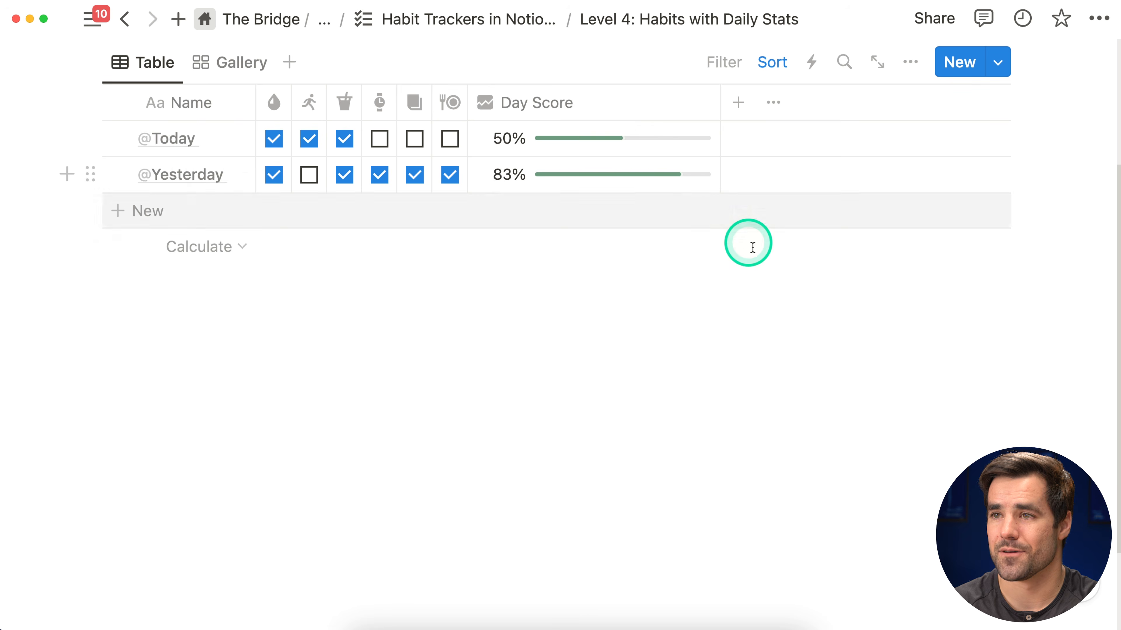
# In the Gallery view, make the Day Score property visible on the cards and place it above Drink Water
pyautogui.scroll(2, 811, 329)
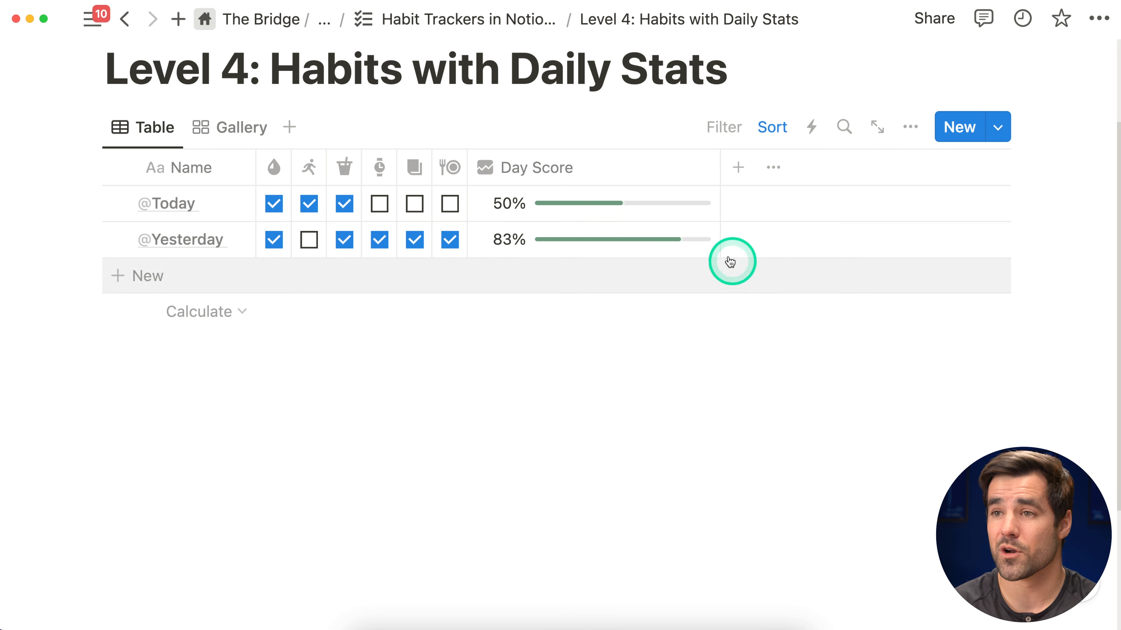
pyautogui.click(230, 130)
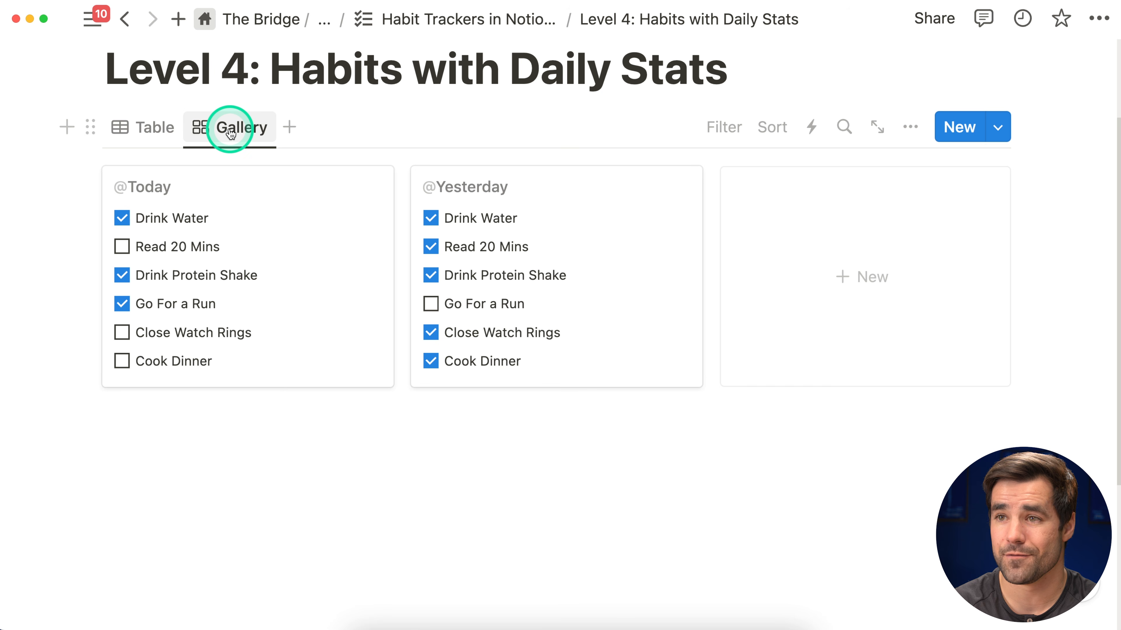
pyautogui.click(910, 127)
pyautogui.click(877, 306)
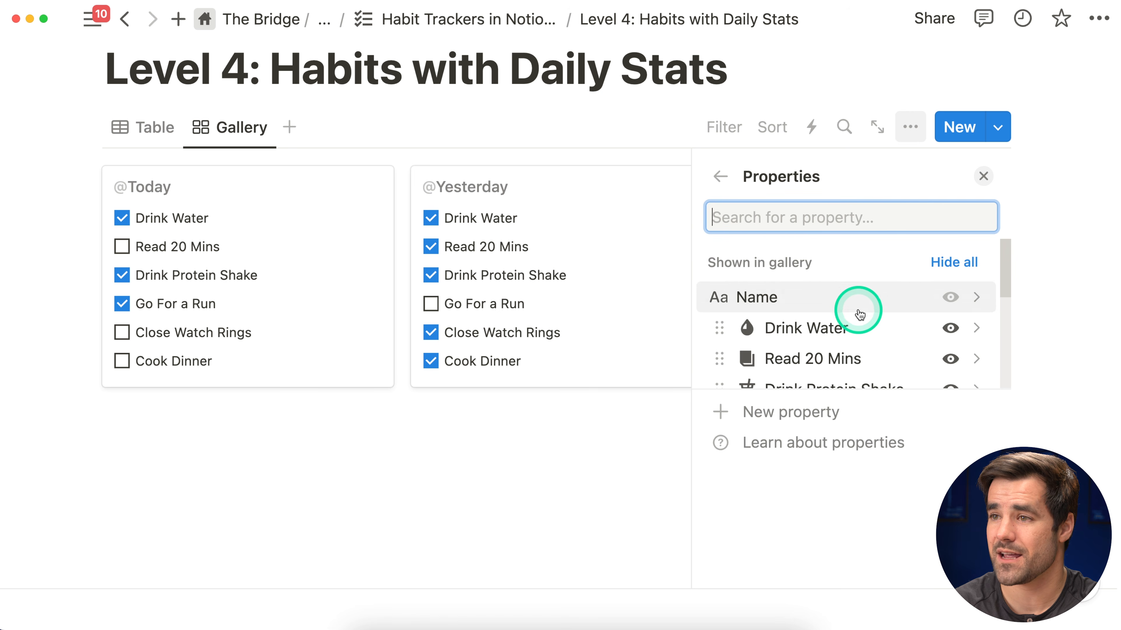
pyautogui.scroll(-5, 860, 333)
pyautogui.scroll(-5, 865, 347)
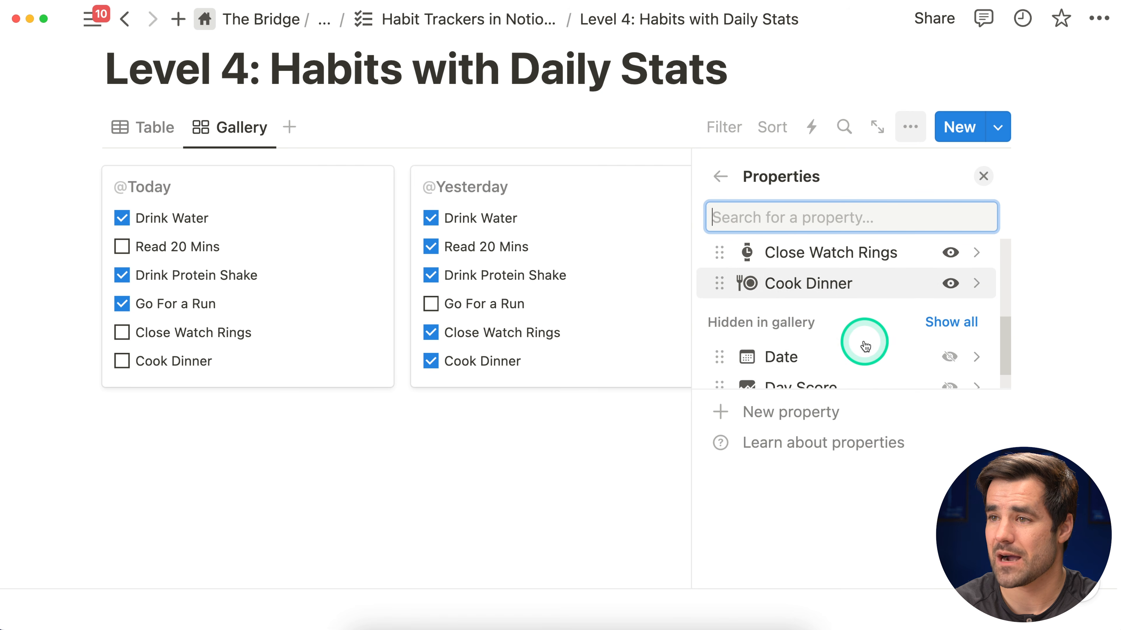
pyautogui.click(949, 369)
pyautogui.moveTo(719, 315)
pyautogui.mouseDown()
pyautogui.moveTo(721, 253)
pyautogui.moveTo(723, 328)
pyautogui.mouseUp()
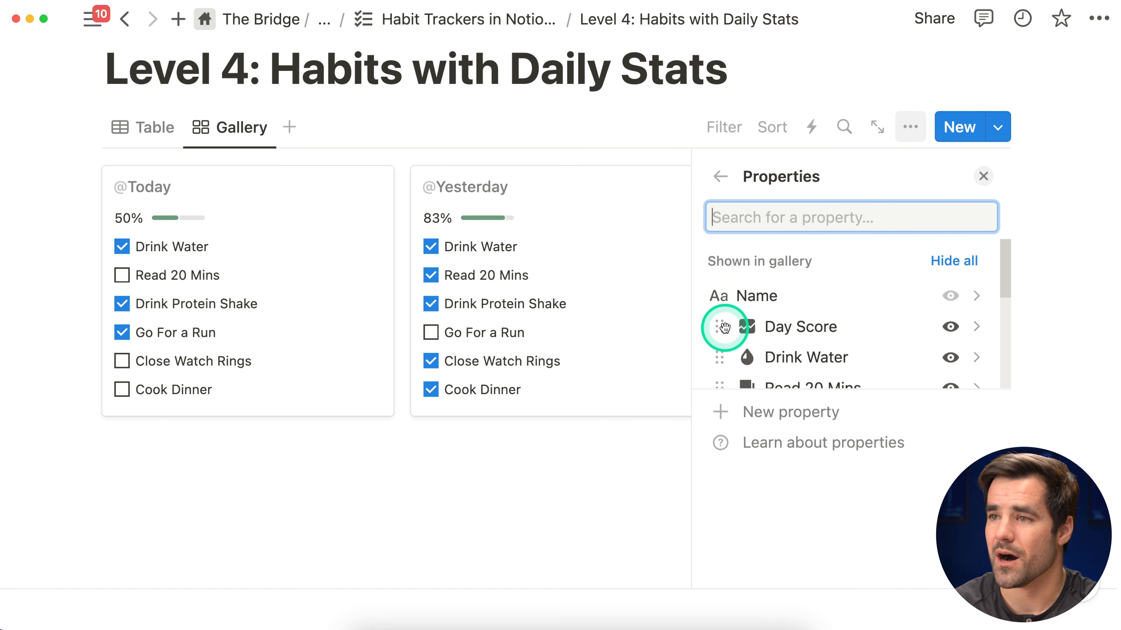
pyautogui.click(984, 176)
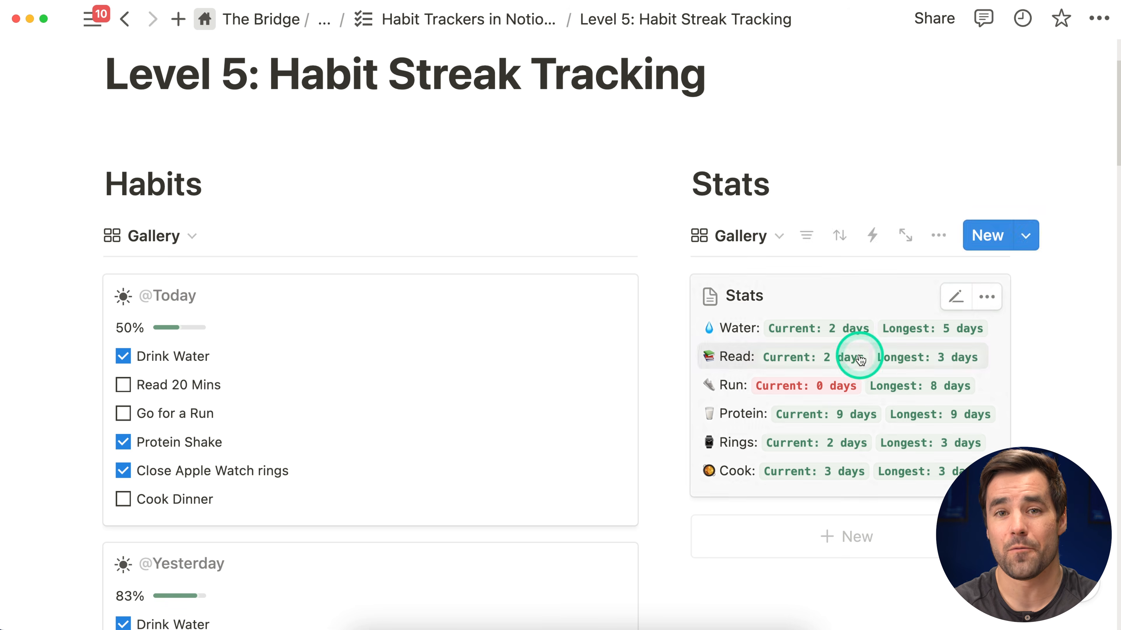
# Inspect the Water streak formula on the Level 5 Stats card down to its last line, and close the formula
pyautogui.scroll(-1, 863, 293)
pyautogui.scroll(-2, 883, 260)
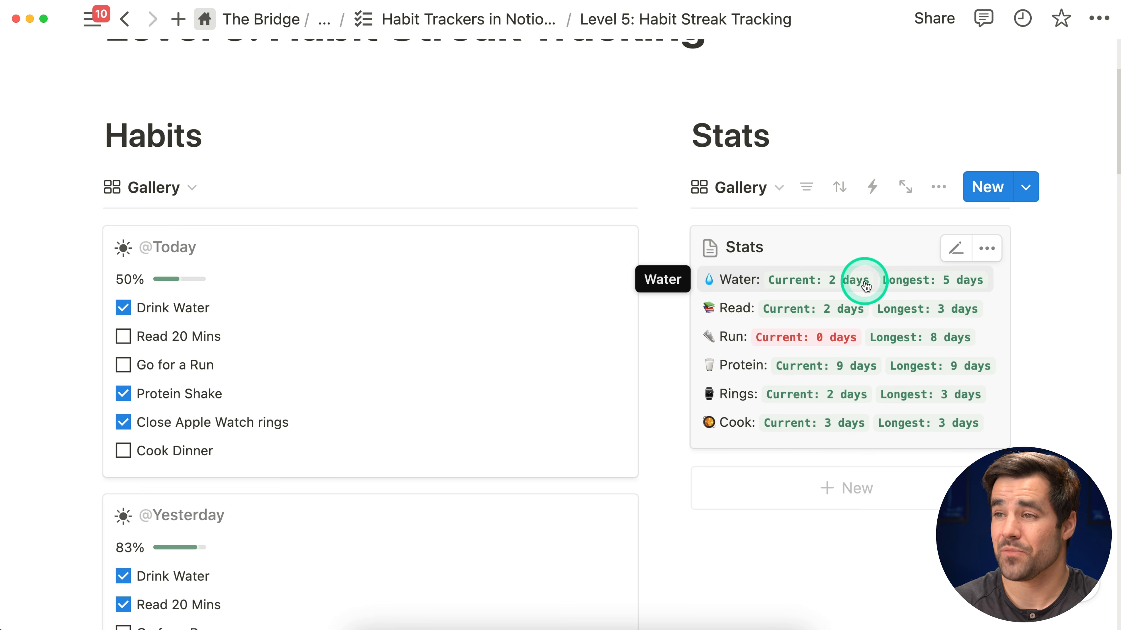
pyautogui.click(850, 281)
pyautogui.scroll(-20, 760, 208)
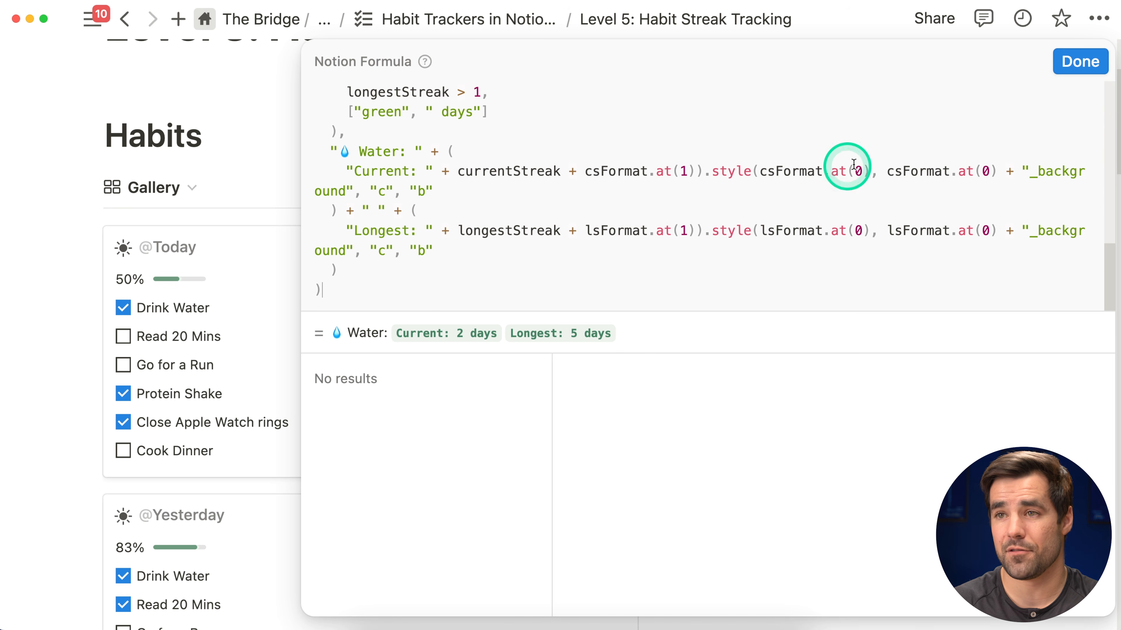
pyautogui.click(1079, 62)
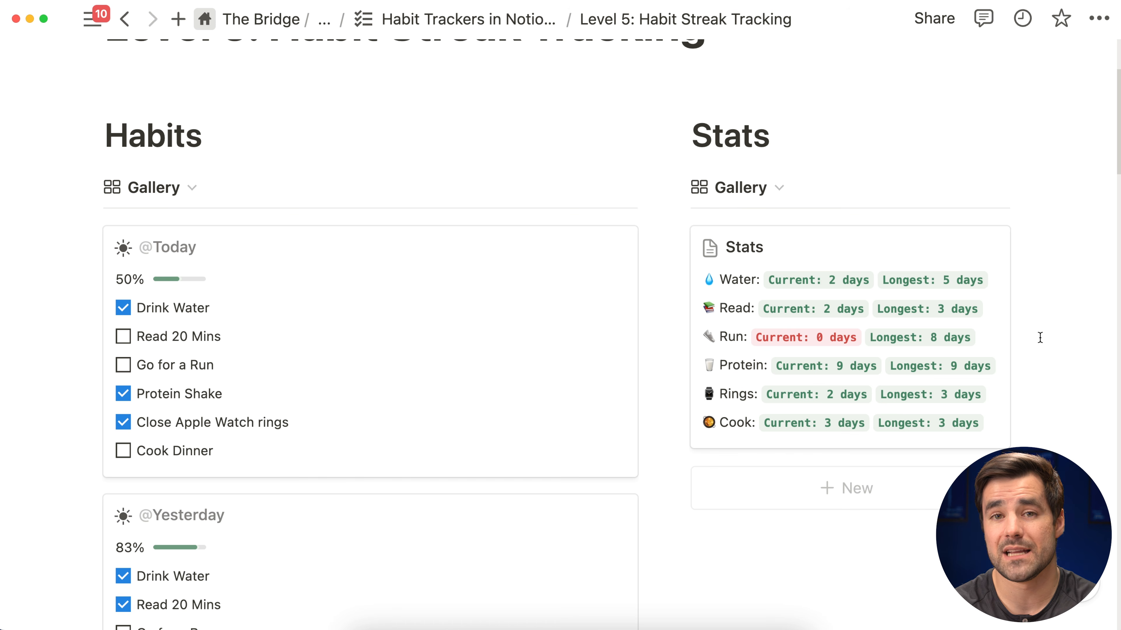
# Reopen the Water streak formula to examine its currentStreak and longestStreak format conditions, and leave it unchanged
pyautogui.scroll(-1, 1050, 353)
pyautogui.click(1065, 376)
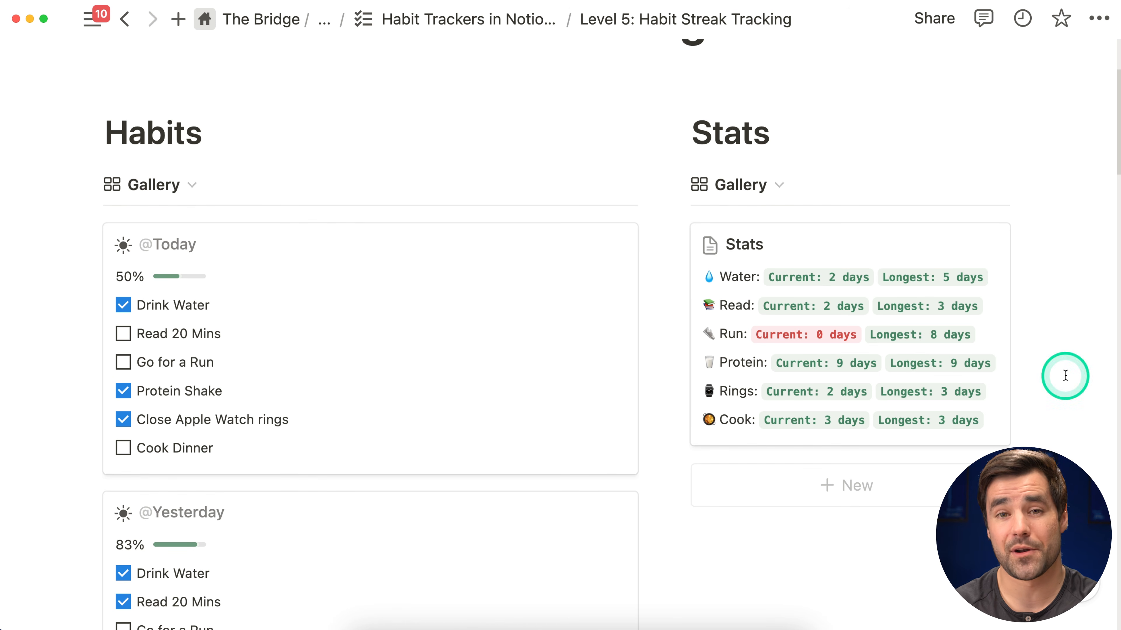
pyautogui.click(826, 289)
pyautogui.scroll(-10, 800, 236)
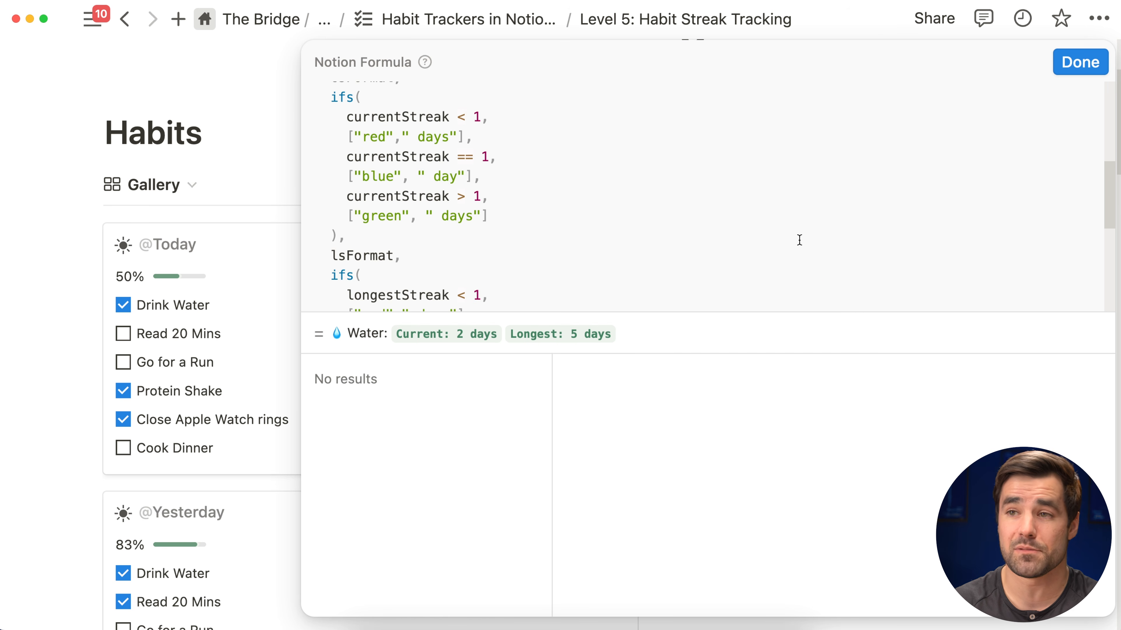
pyautogui.click(266, 128)
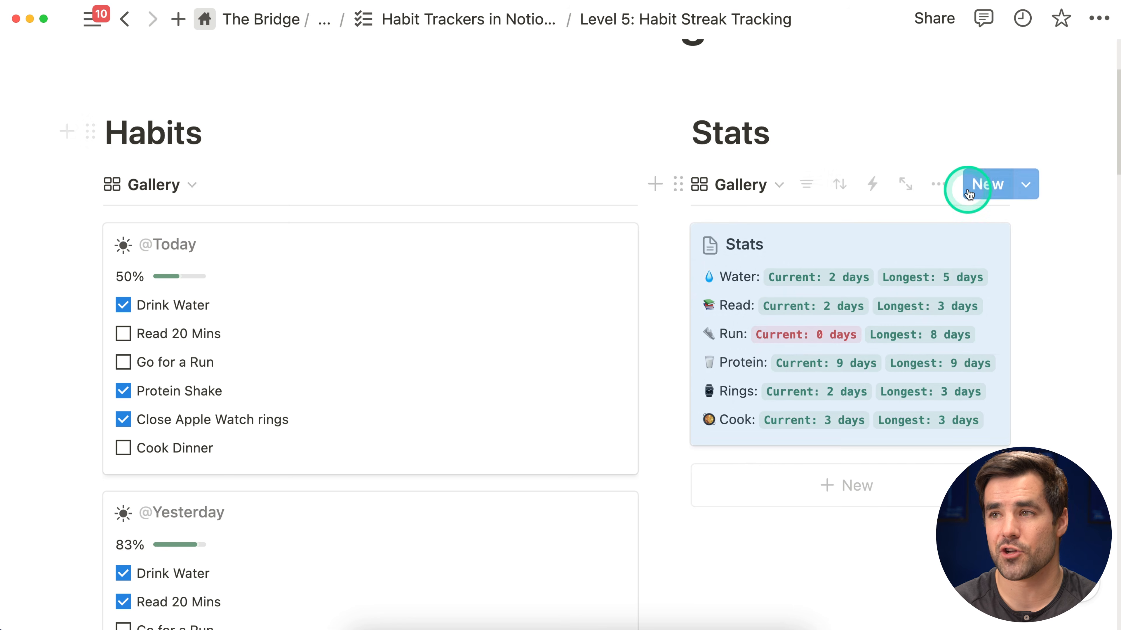
pyautogui.click(1054, 169)
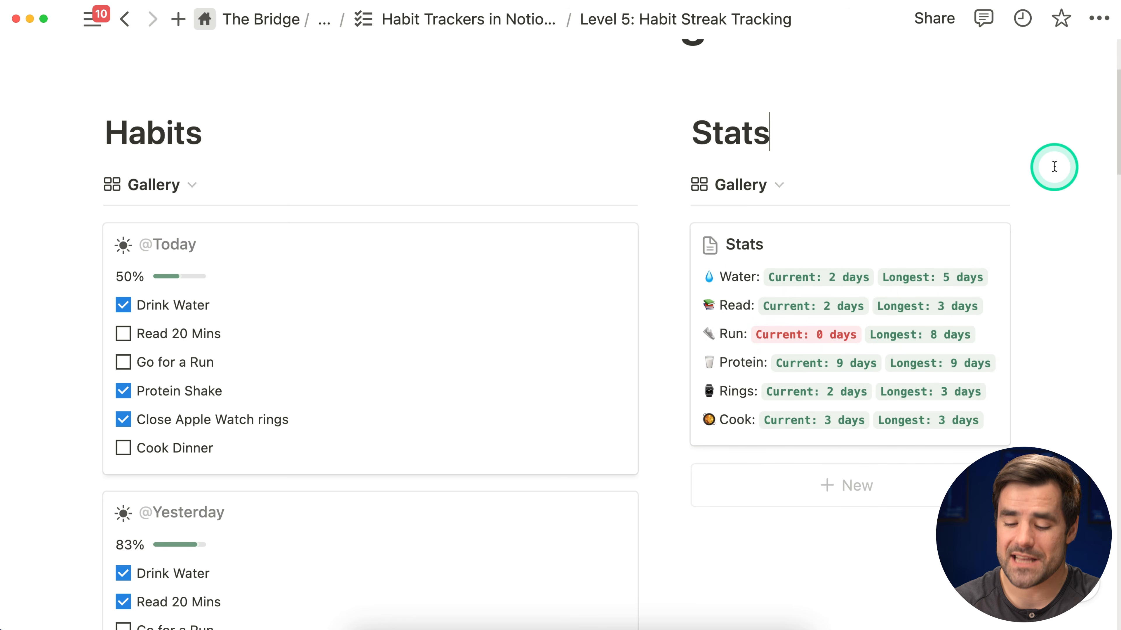
# Switch to the Template Demos workspace and open the Ultimate Brain [Demo] page with the sidebar collapsed
pyautogui.click(92, 19)
pyautogui.click(101, 71)
pyautogui.click(229, 289)
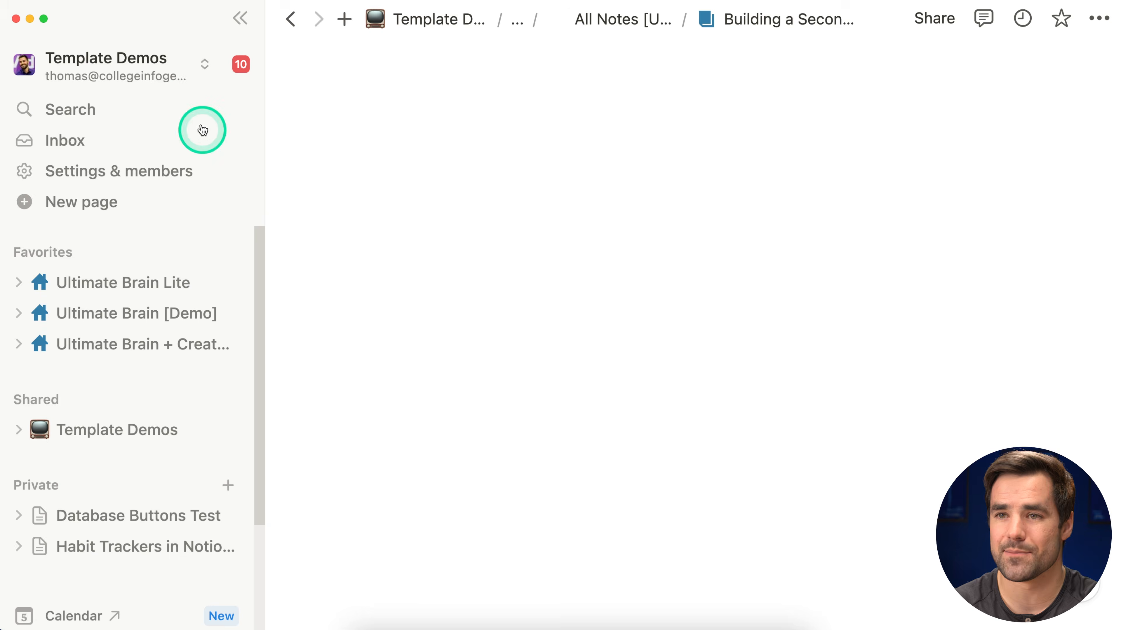
pyautogui.click(132, 312)
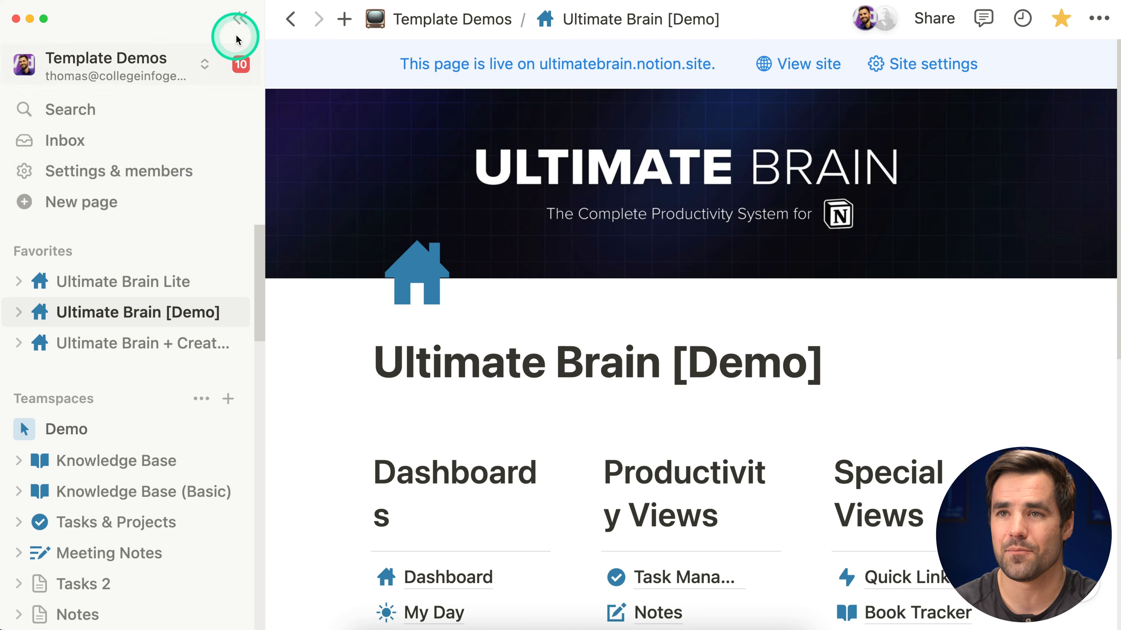
pyautogui.click(240, 18)
# Open the Ultimate Brain Lite page from the Lite View section of the Ultimate Brain [Demo] page
pyautogui.scroll(-5, 1015, 331)
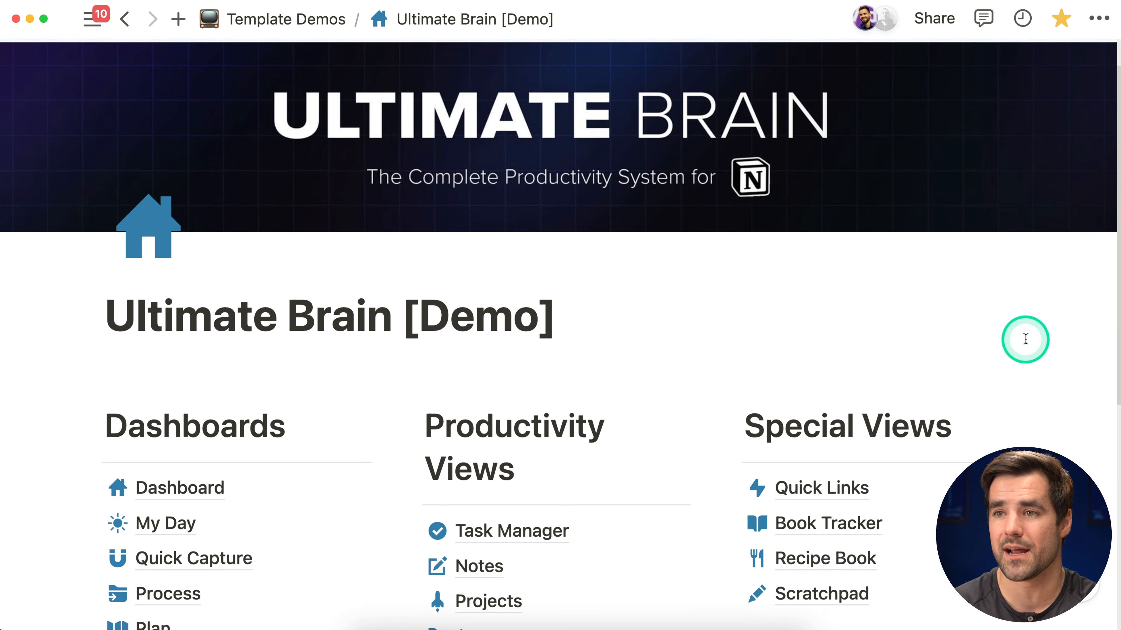
pyautogui.scroll(-3, 1027, 342)
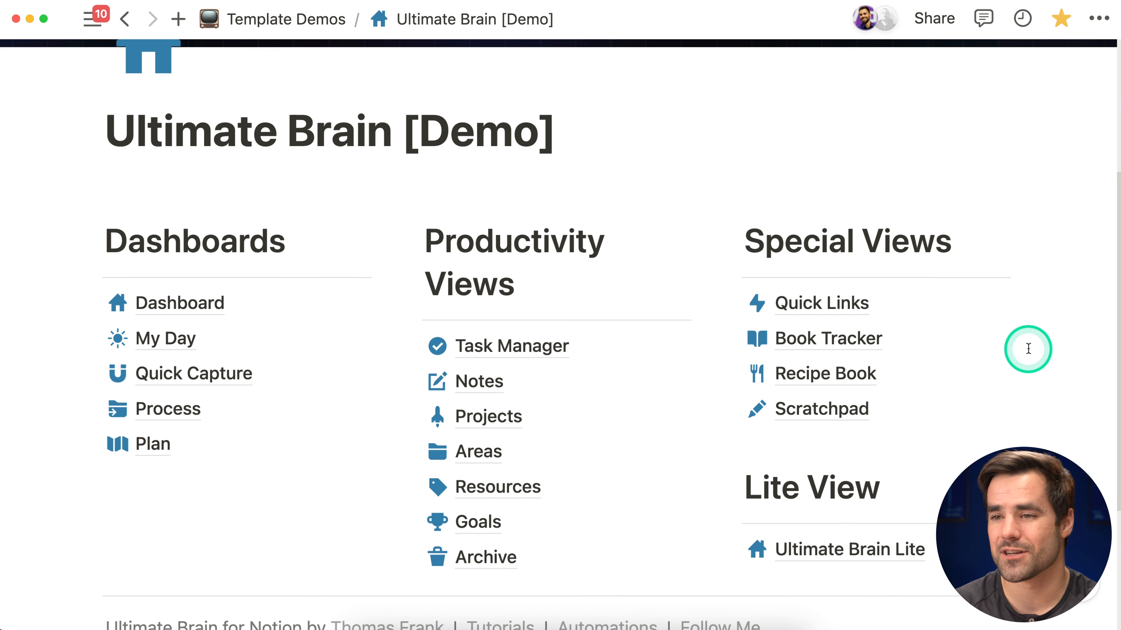
pyautogui.scroll(-1, 1006, 354)
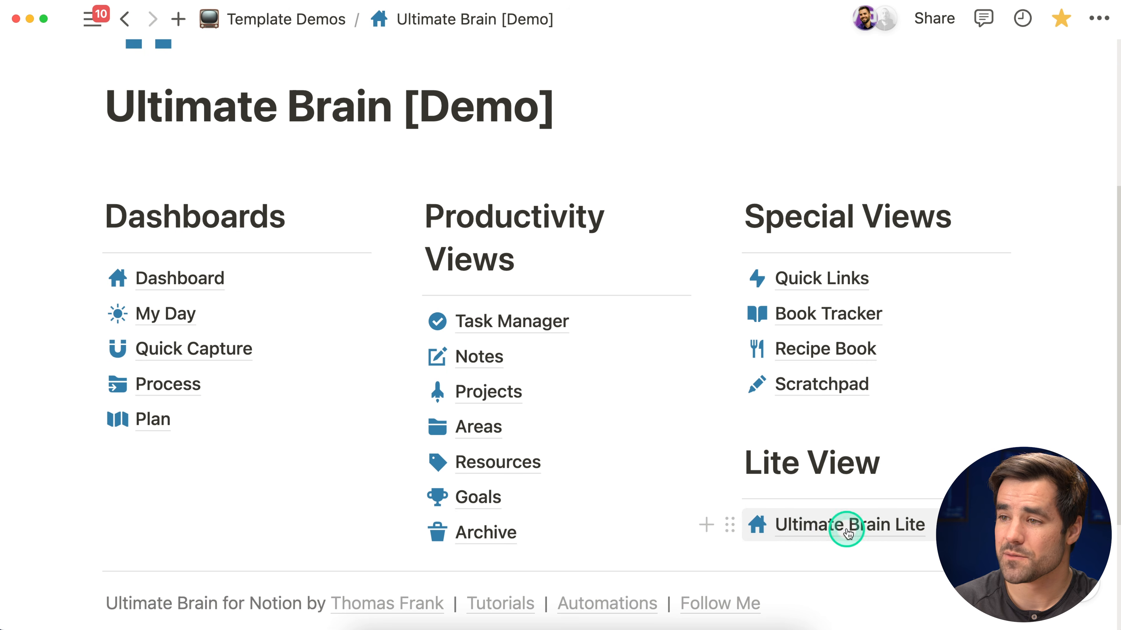
pyautogui.click(850, 543)
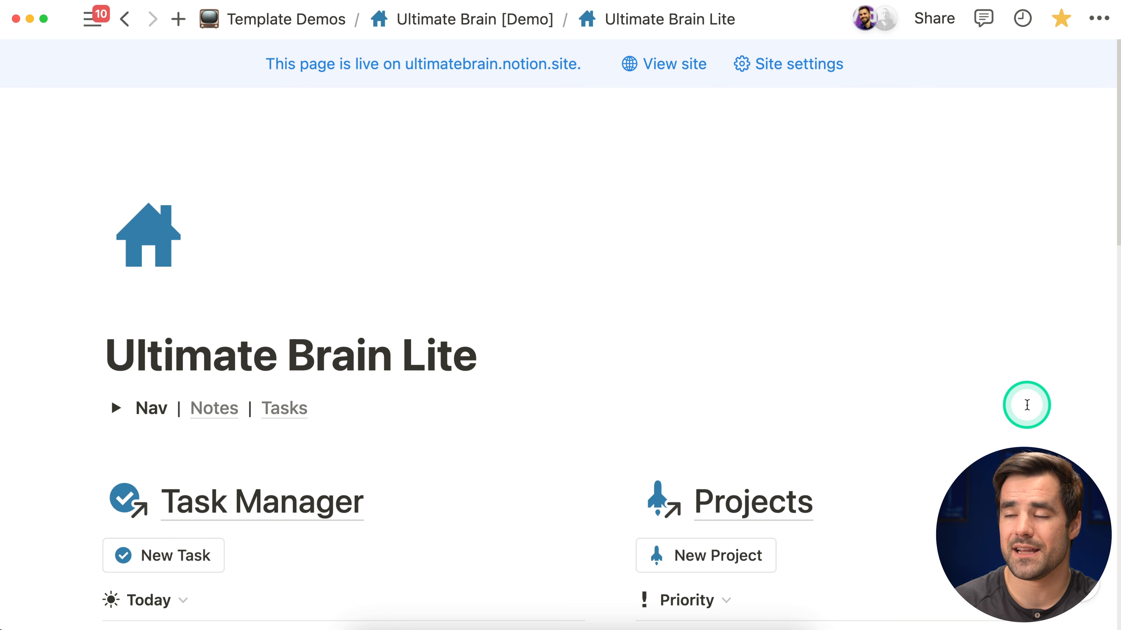
# Look through the Task Manager, Projects, Notes and Resources sections of the Ultimate Brain Lite page, returning to the task list
pyautogui.scroll(-3, 1027, 405)
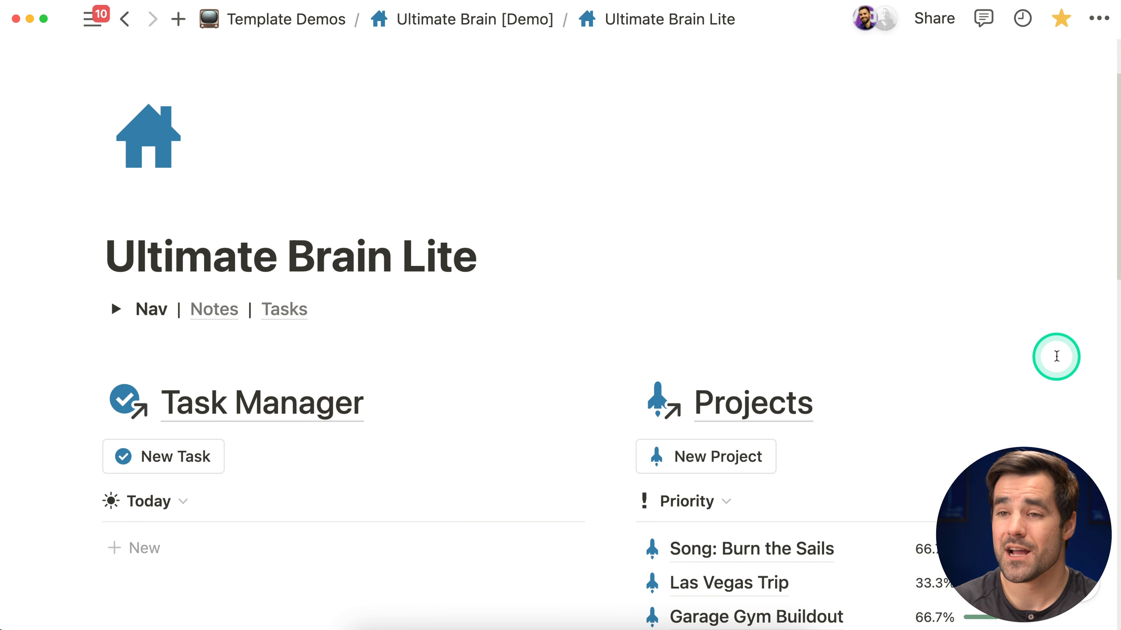
pyautogui.scroll(-4, 1056, 357)
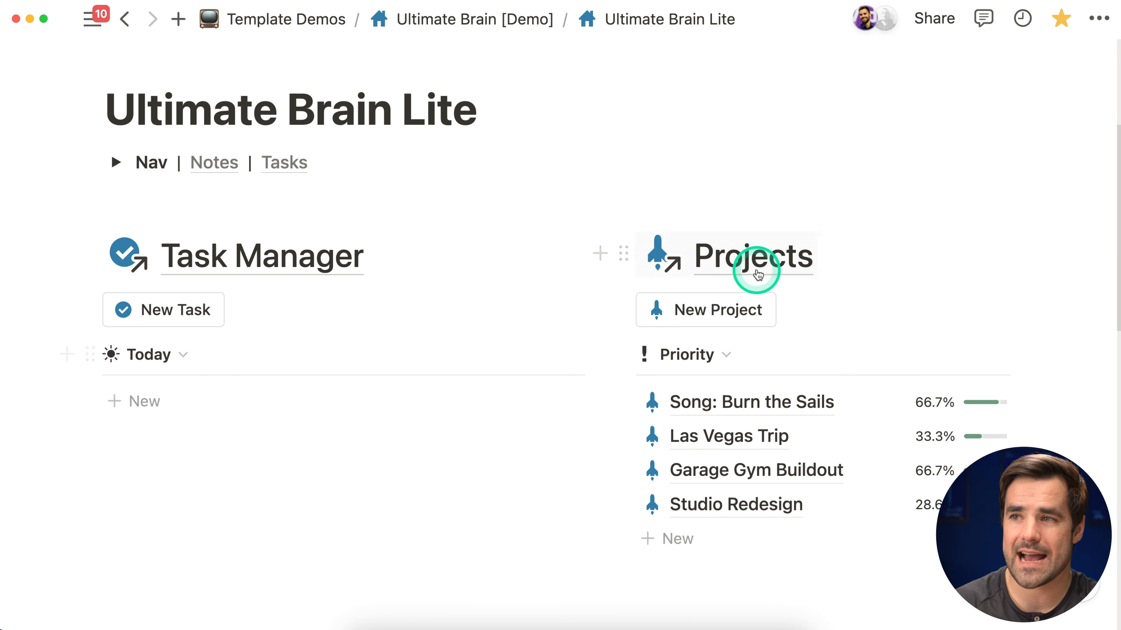
pyautogui.scroll(-10, 759, 278)
pyautogui.scroll(-1, 706, 251)
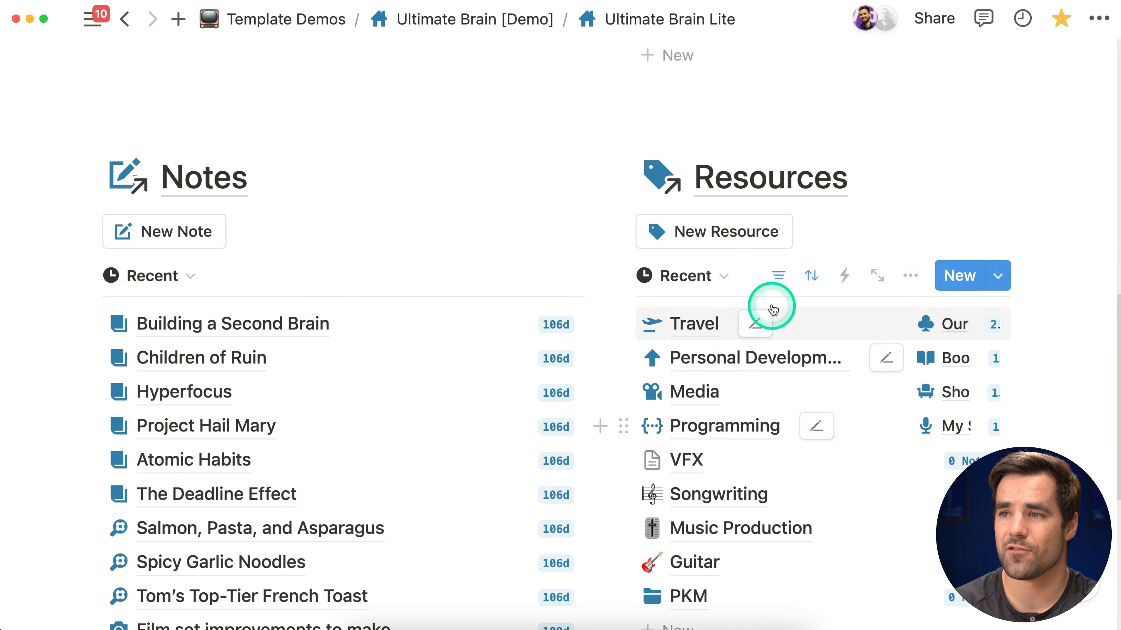
pyautogui.scroll(-4, 763, 426)
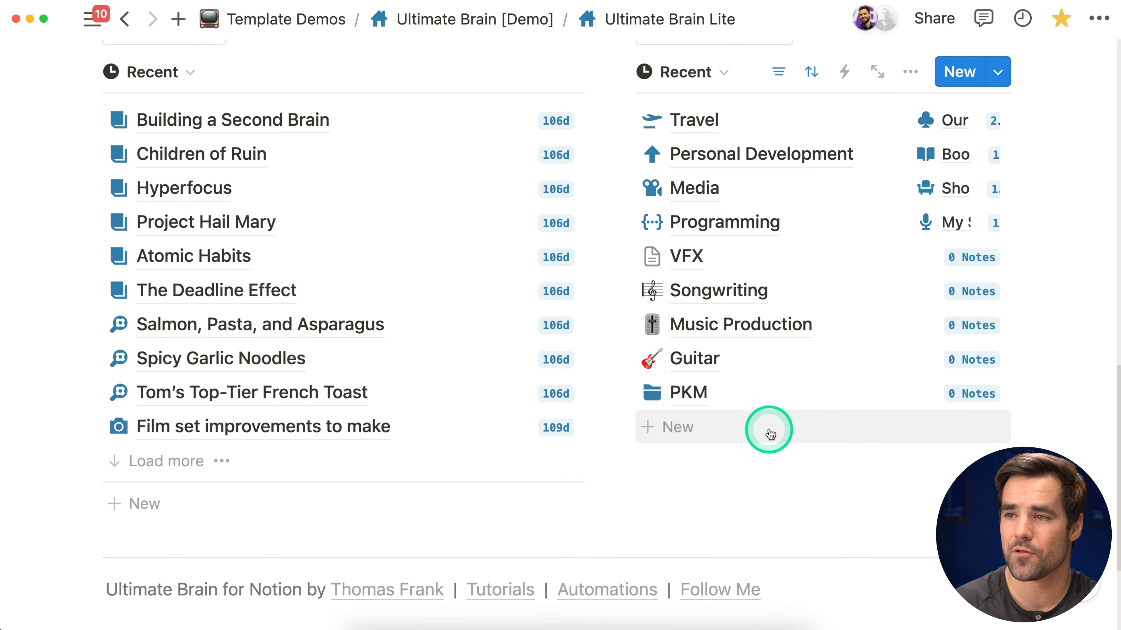
pyautogui.scroll(5, 769, 434)
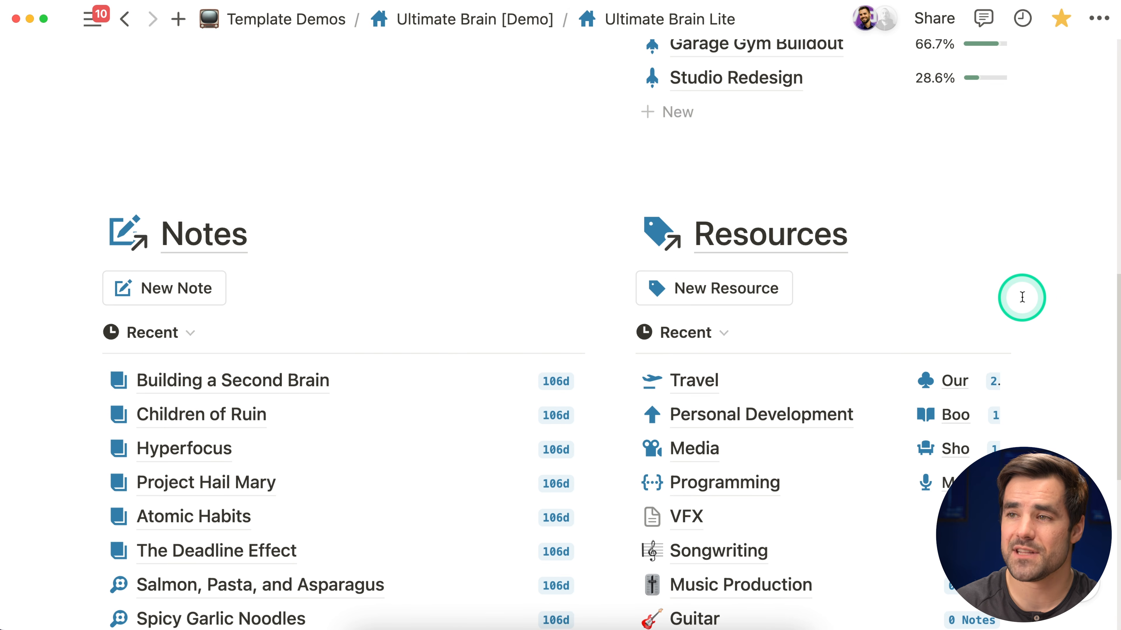
pyautogui.scroll(5, 1061, 300)
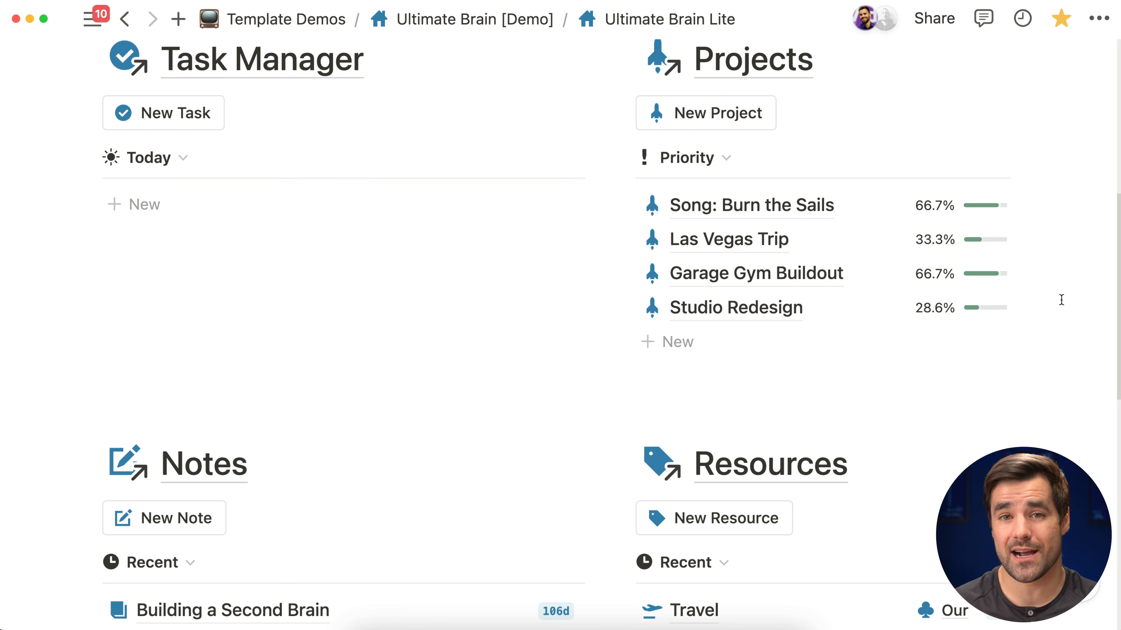
pyautogui.scroll(2, 1061, 300)
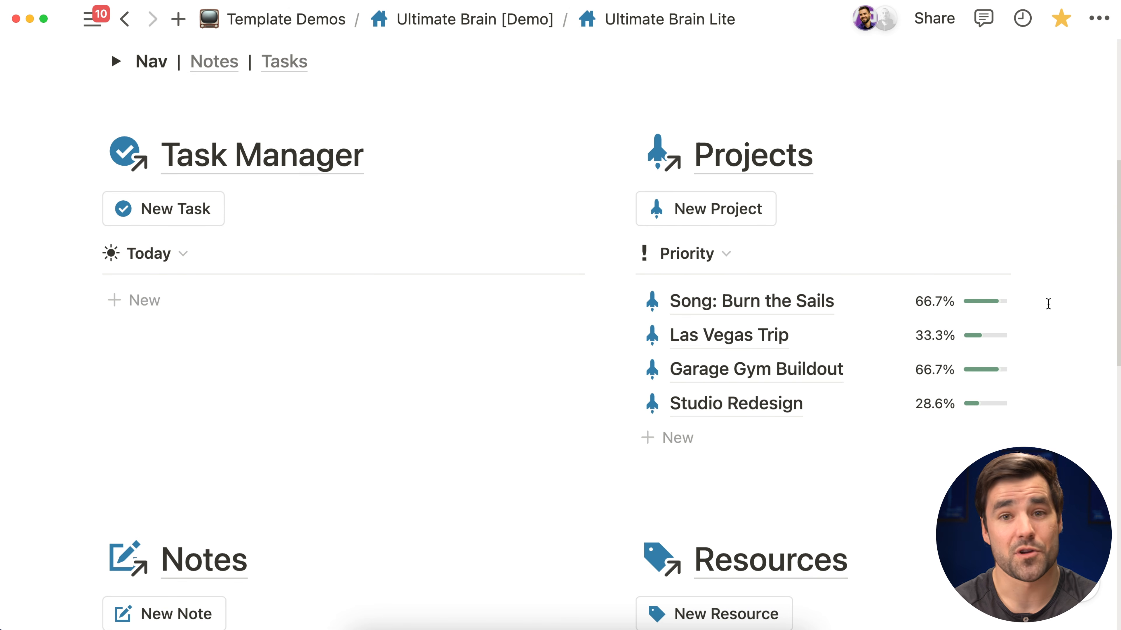
pyautogui.scroll(-1, 1048, 304)
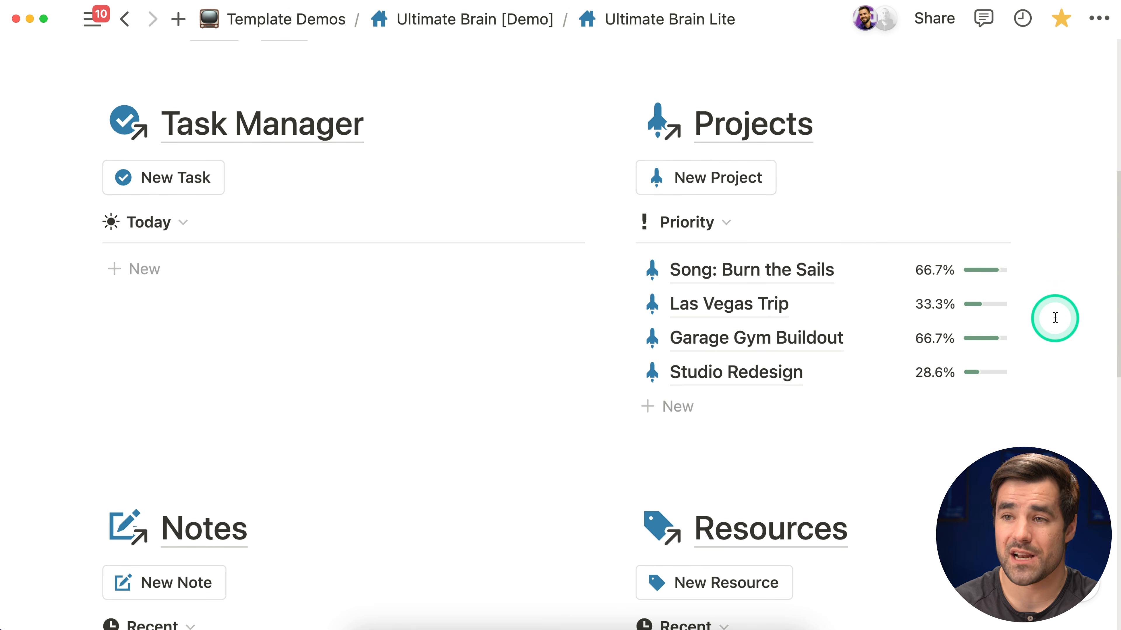
pyautogui.scroll(-1, 377, 351)
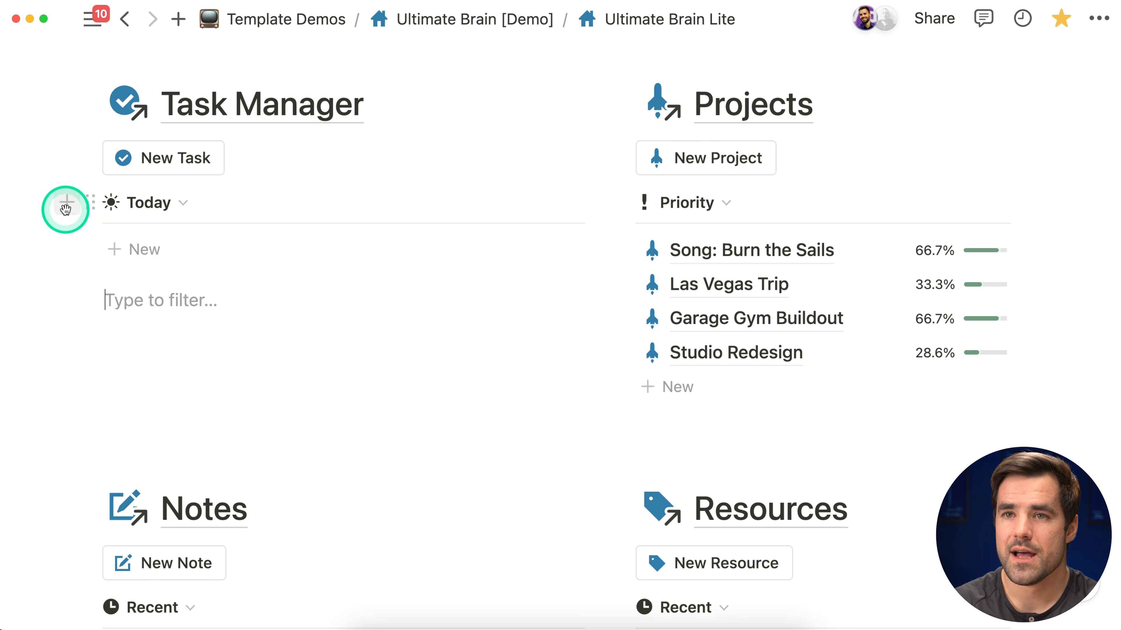
# Add an empty text block below the Today task list and move it to its own full-width row above Notes and Resources
pyautogui.click(66, 204)
pyautogui.click(172, 296)
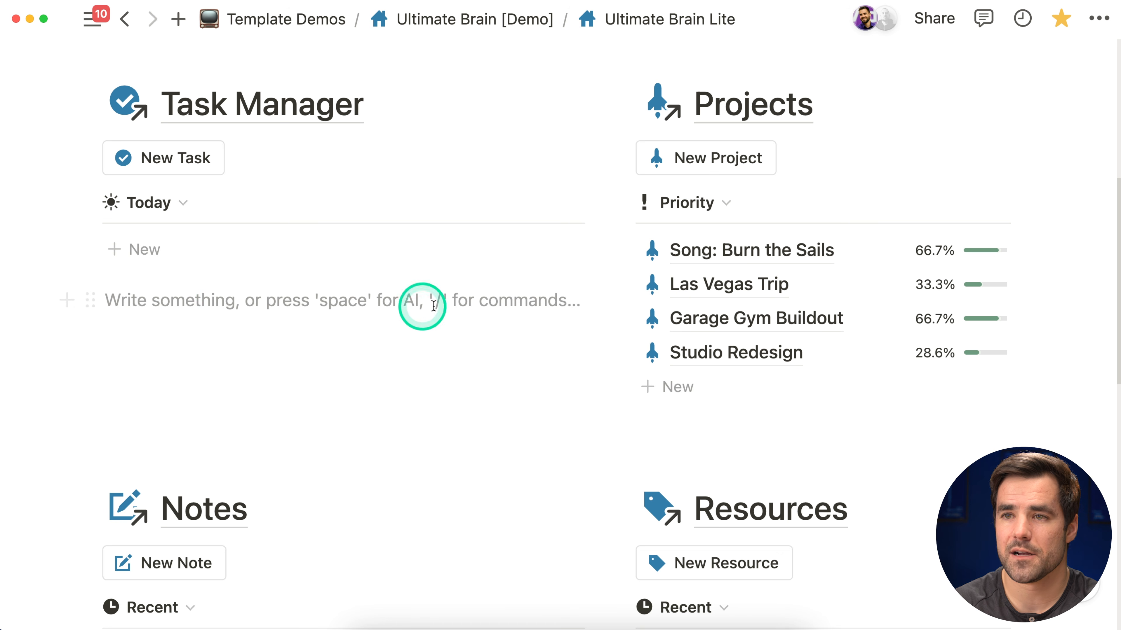
pyautogui.scroll(-3, 295, 309)
pyautogui.click(173, 260)
pyautogui.moveTo(94, 188); pyautogui.dragTo(115, 326)
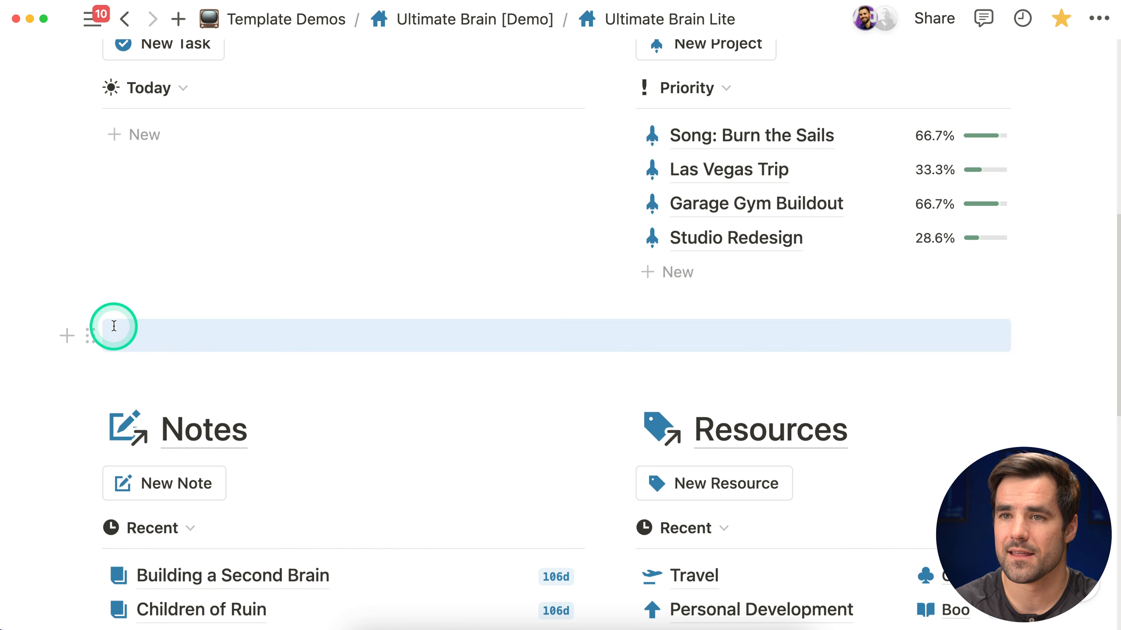
pyautogui.click(1074, 338)
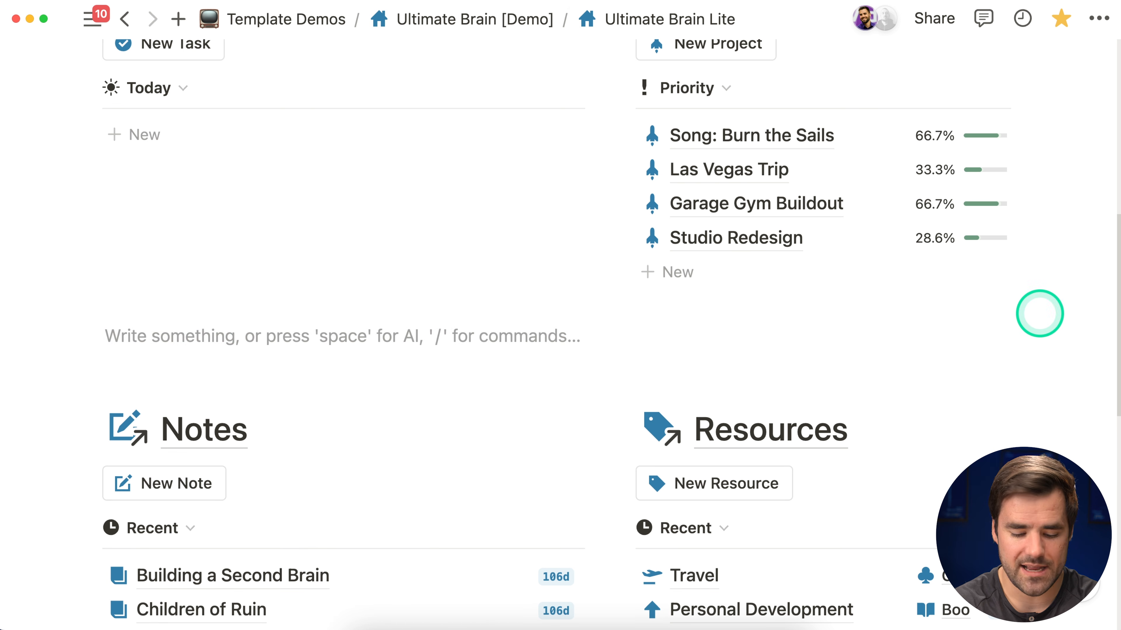
# Split the new row into two columns and give them the Heading 1 titles Habits and Stats
pyautogui.write('/2c')
pyautogui.press('Return')
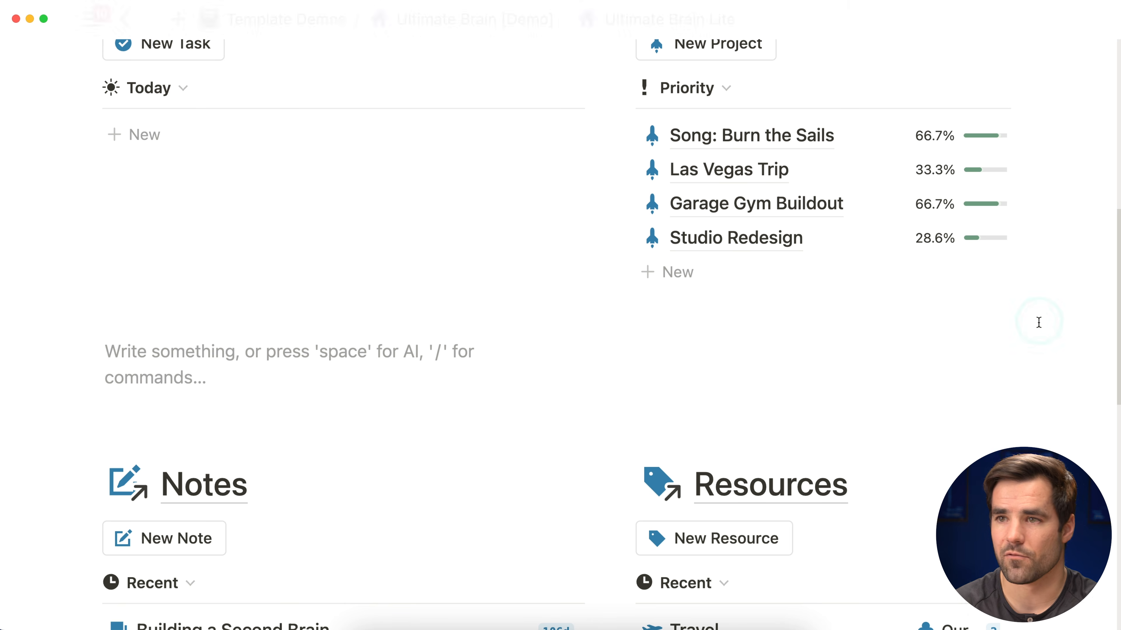
pyautogui.click(1024, 361)
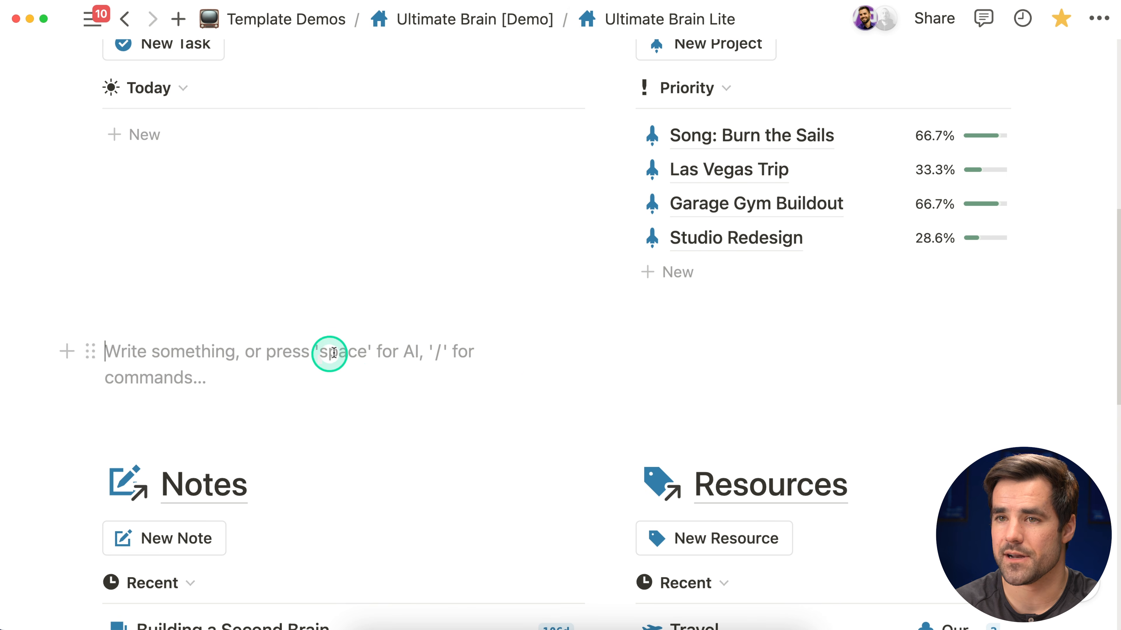
pyautogui.write('/1')
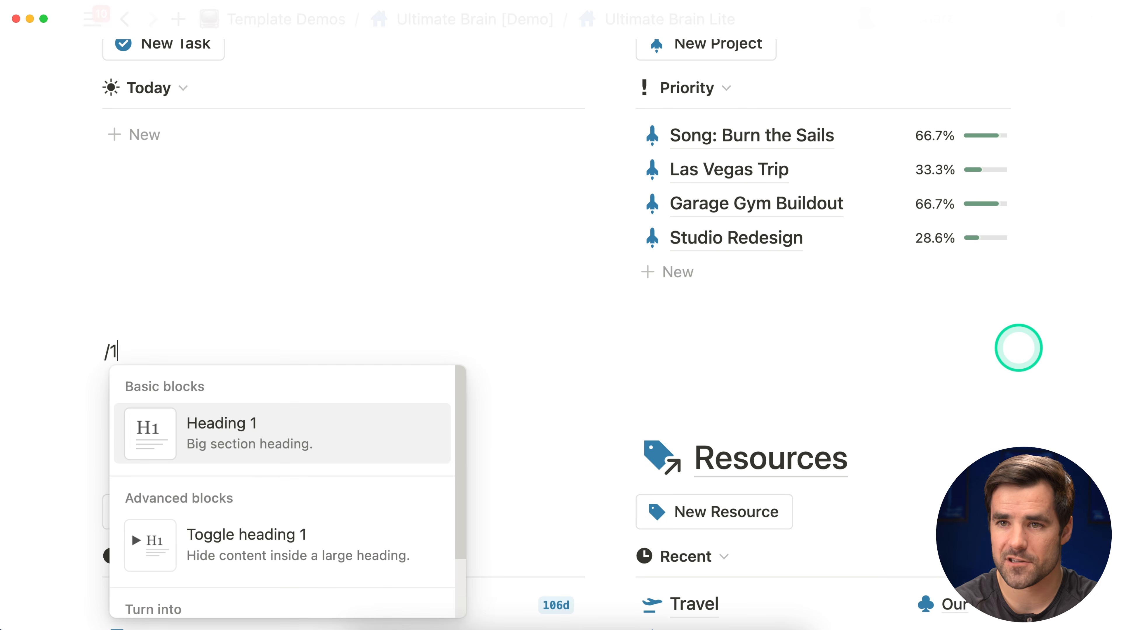
pyautogui.press('Return')
pyautogui.write('Habits')
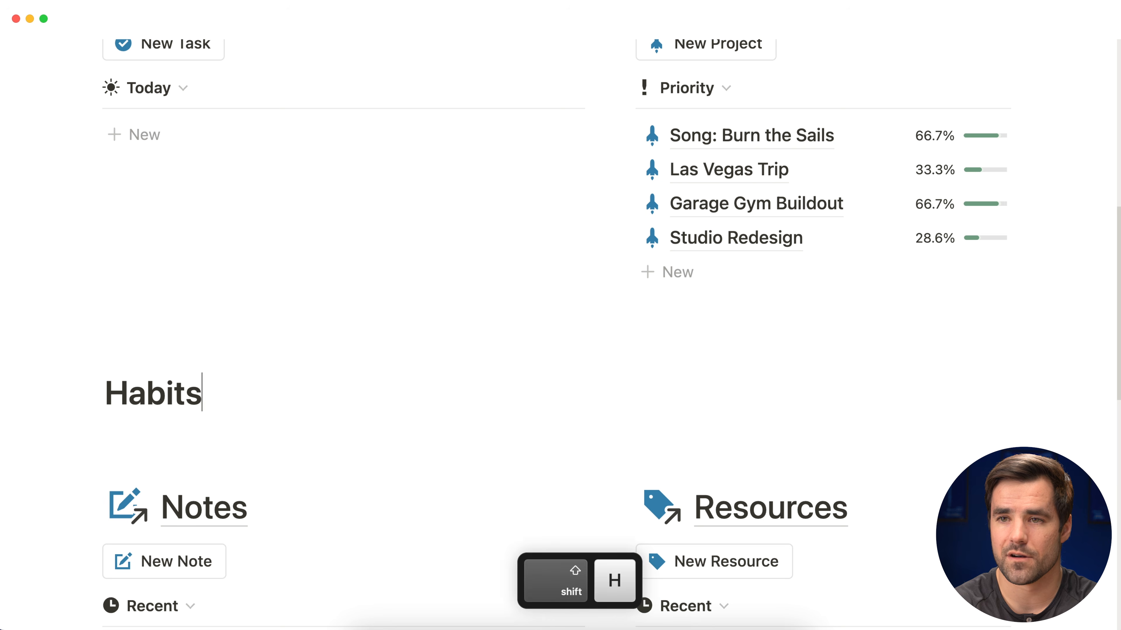
pyautogui.click(953, 358)
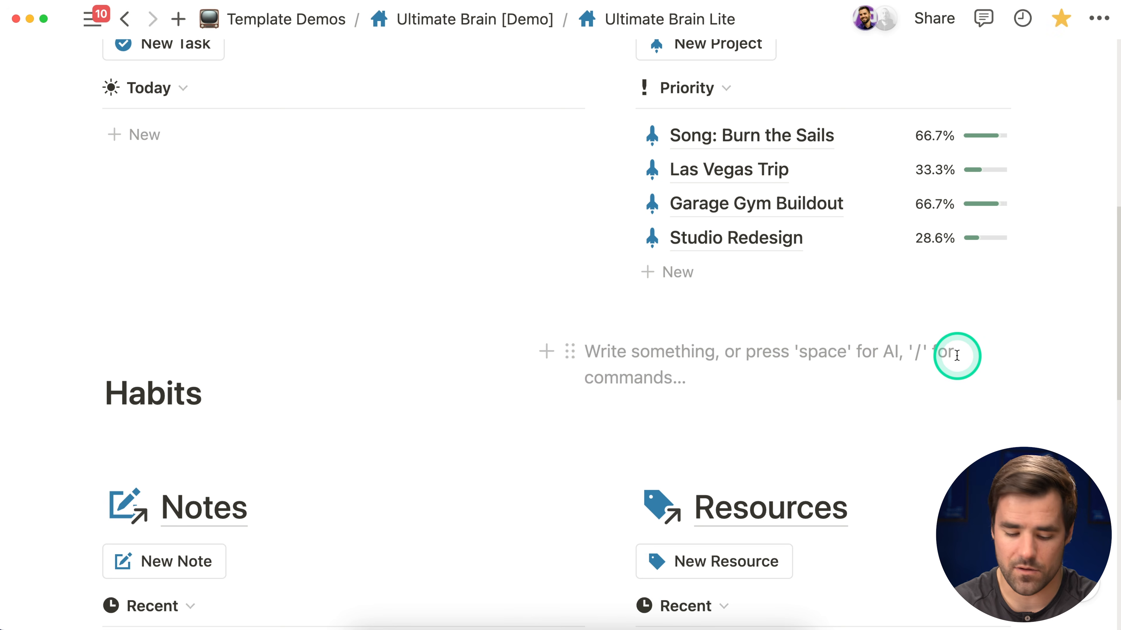
pyautogui.write('/1')
pyautogui.press('Return')
pyautogui.write('Stats')
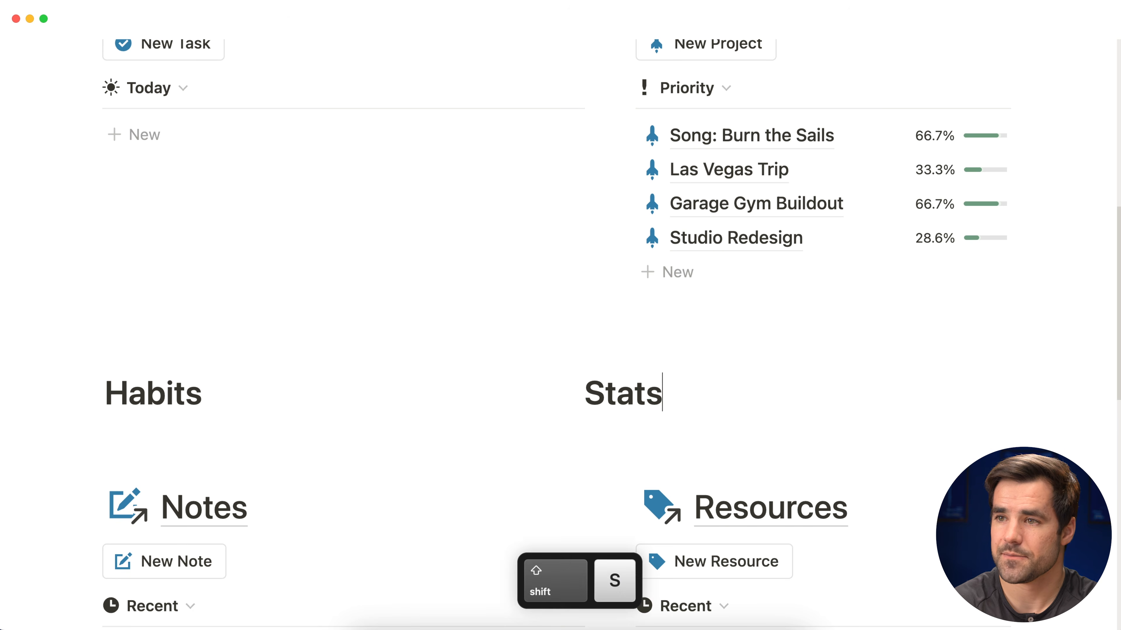
# Widen the Habits column so the Stats heading lines up with the Projects and Resources column
pyautogui.moveTo(546, 423); pyautogui.dragTo(600, 422)
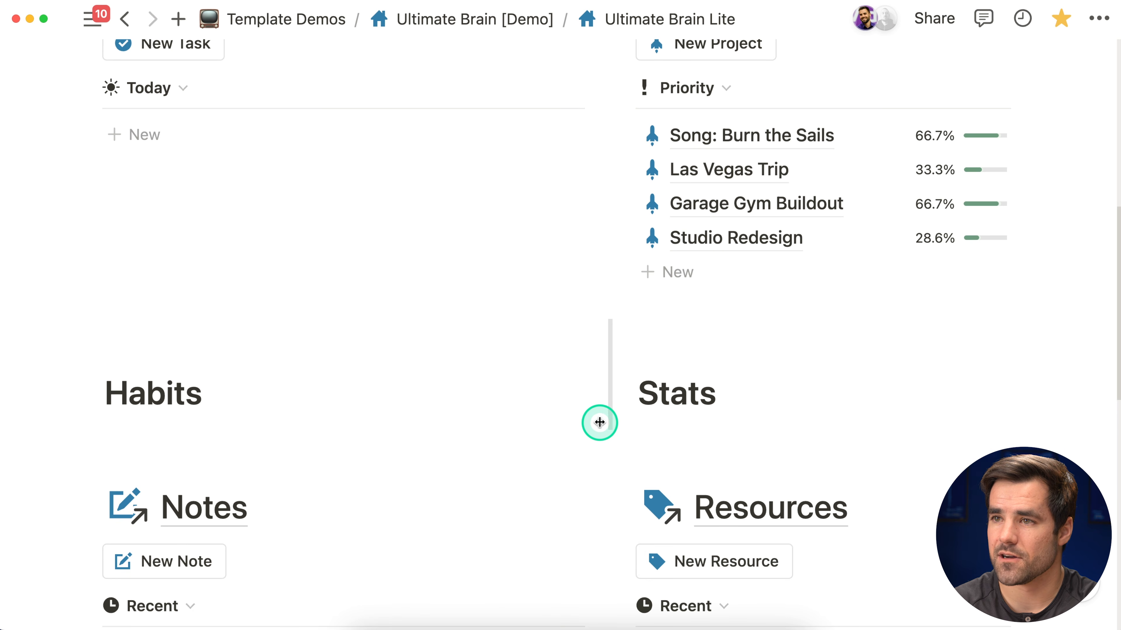
pyautogui.scroll(6, 614, 421)
pyautogui.scroll(-5, 716, 293)
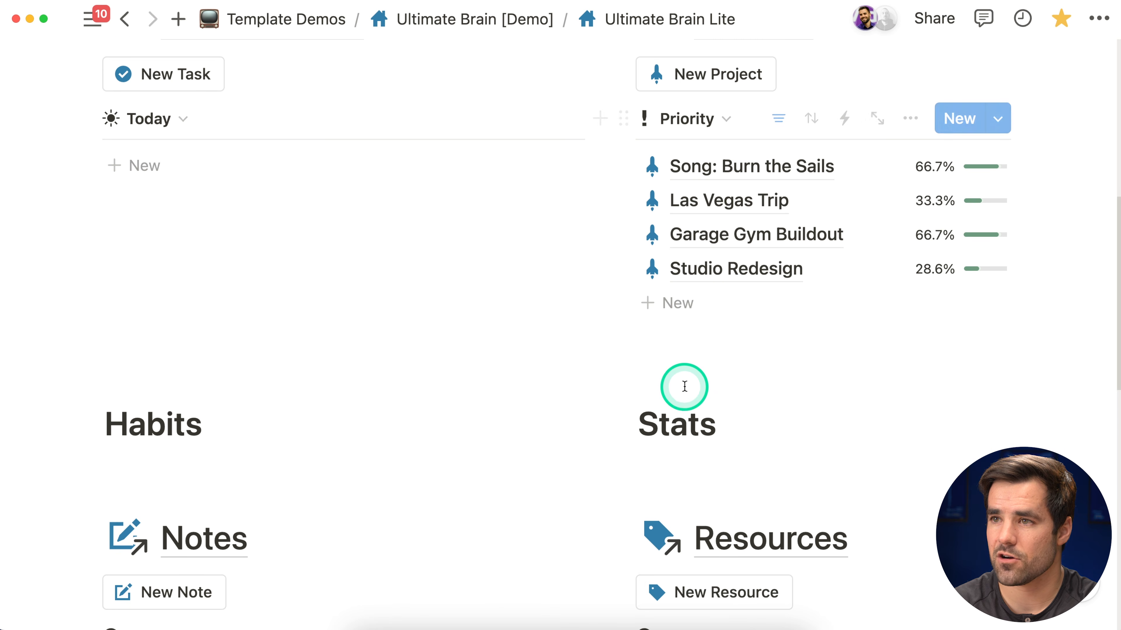
pyautogui.scroll(-3, 808, 343)
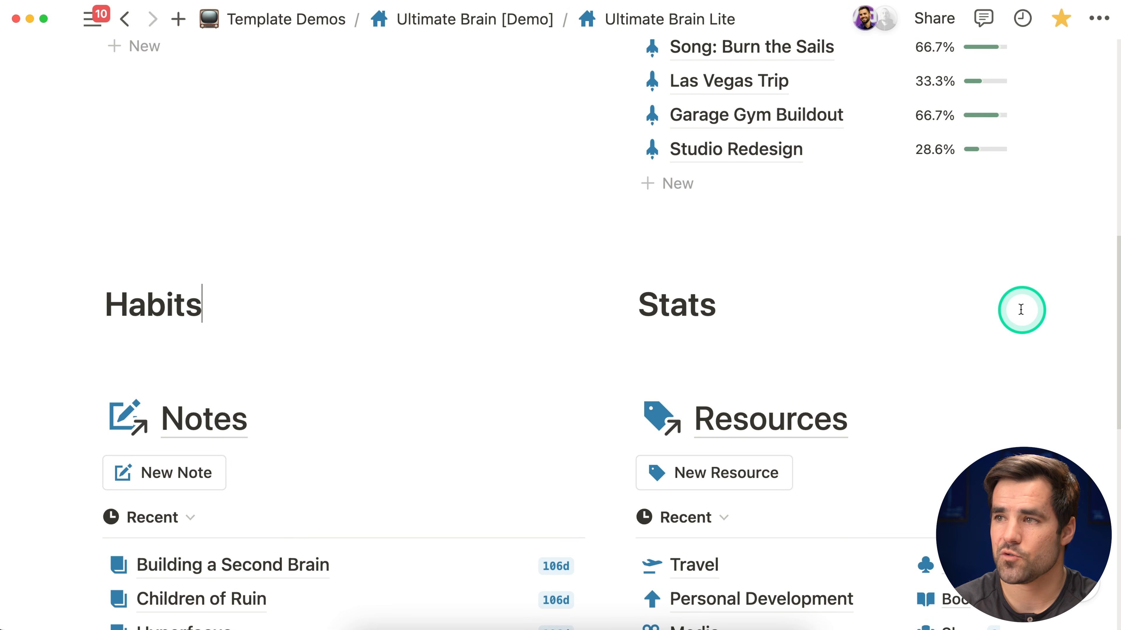
# Insert a gallery view of the Habits (Robust Stats) database under the Habits heading, copying its existing Gallery view
pyautogui.click(1020, 310)
pyautogui.scroll(-2, 1021, 310)
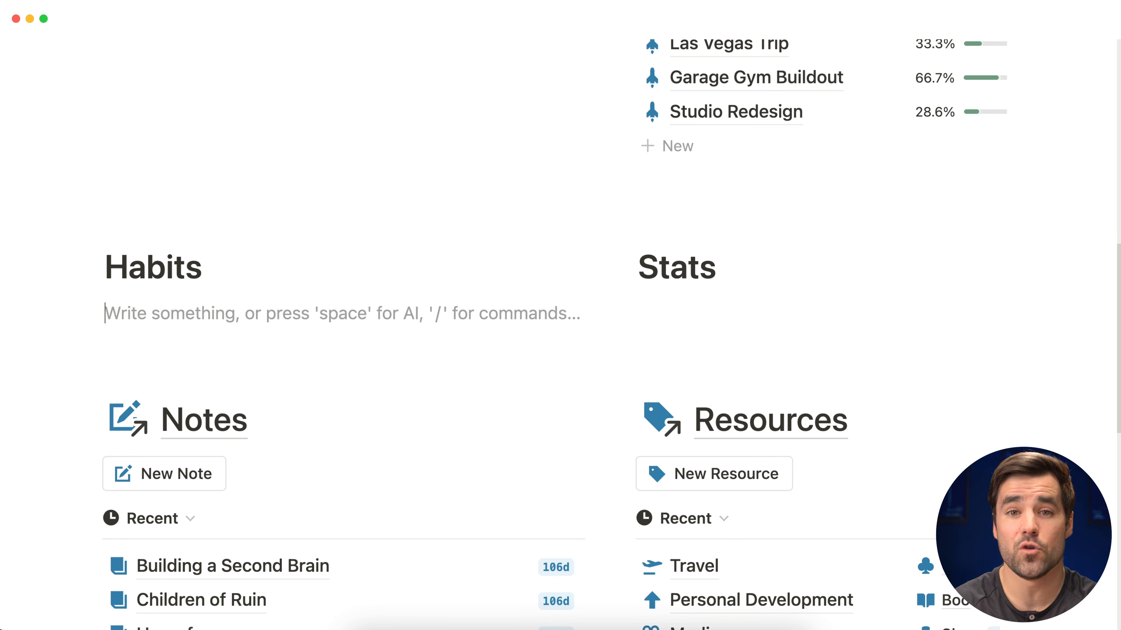
pyautogui.scroll(-1, 1021, 313)
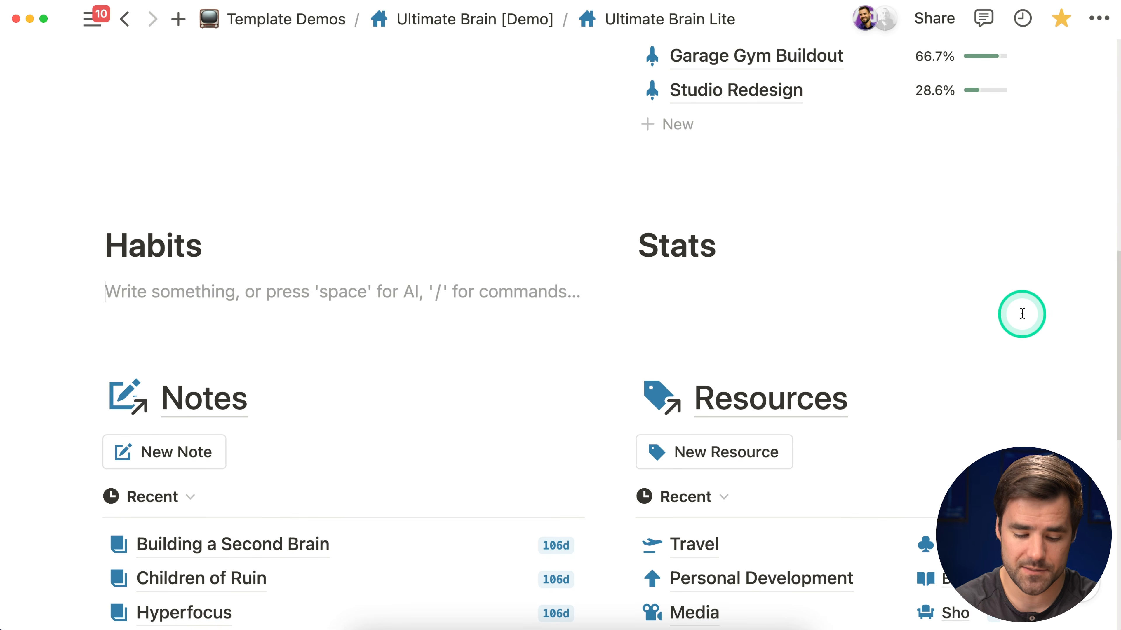
pyautogui.write('/gall')
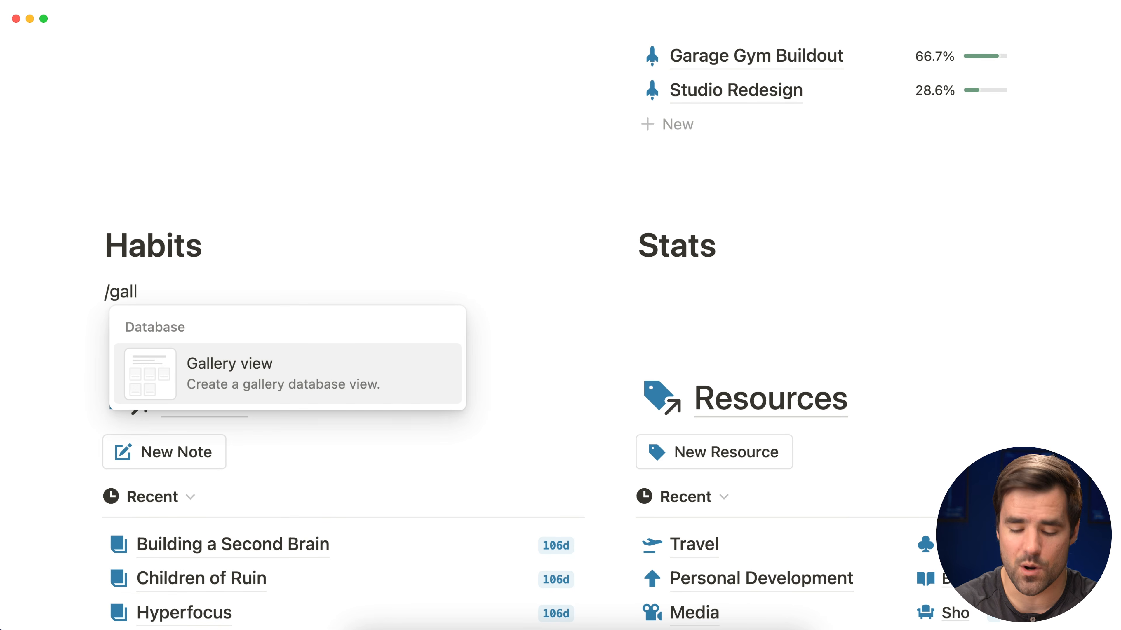
pyautogui.press('Return')
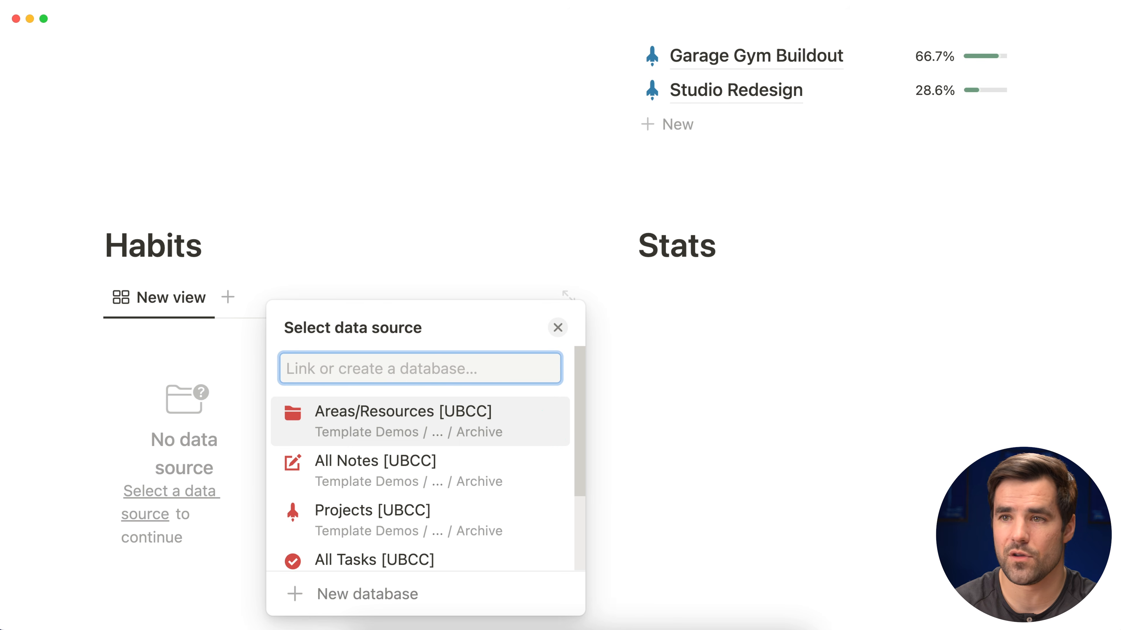
pyautogui.write('habits')
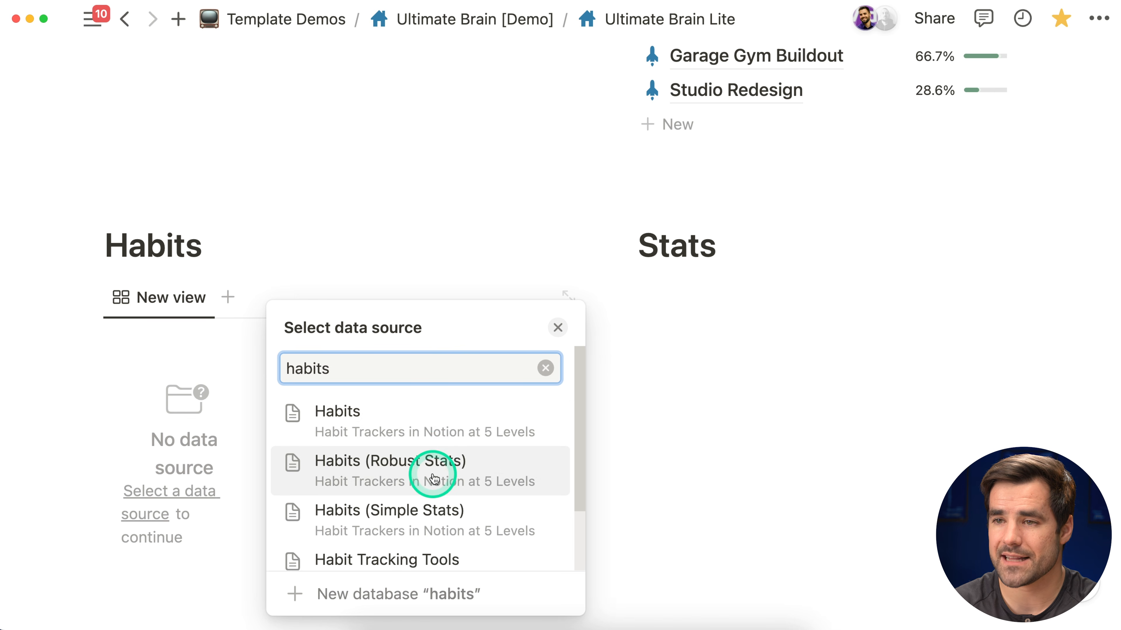
pyautogui.click(433, 478)
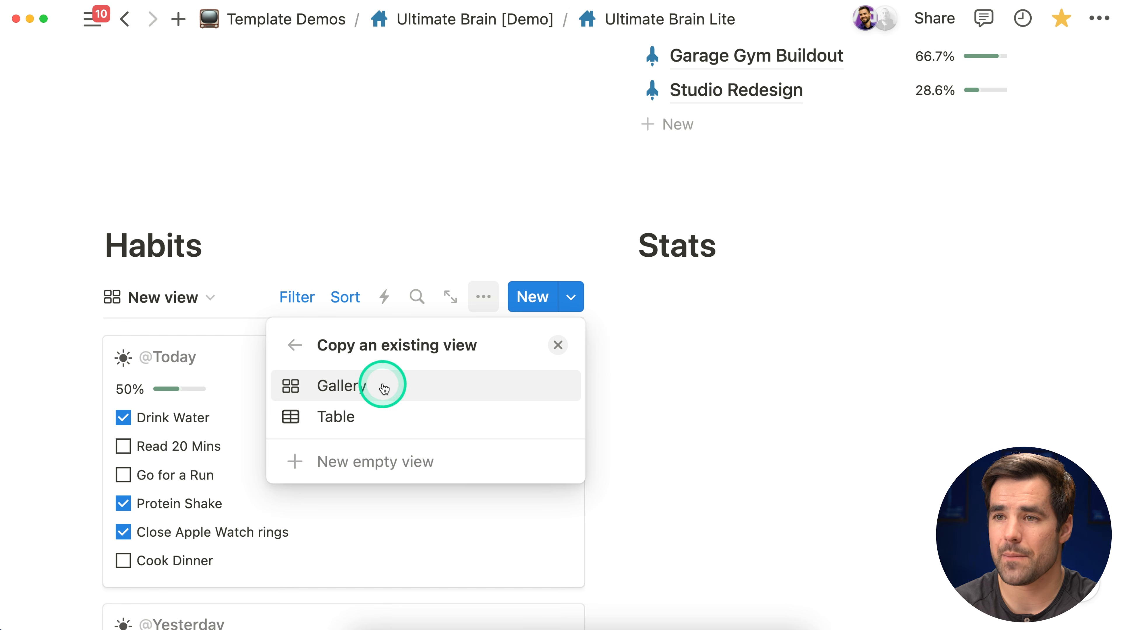
pyautogui.click(383, 388)
pyautogui.click(557, 329)
# Look through the Habits gallery cards and the dashboard above them, and open the gallery's existing filter rule
pyautogui.scroll(-3, 685, 349)
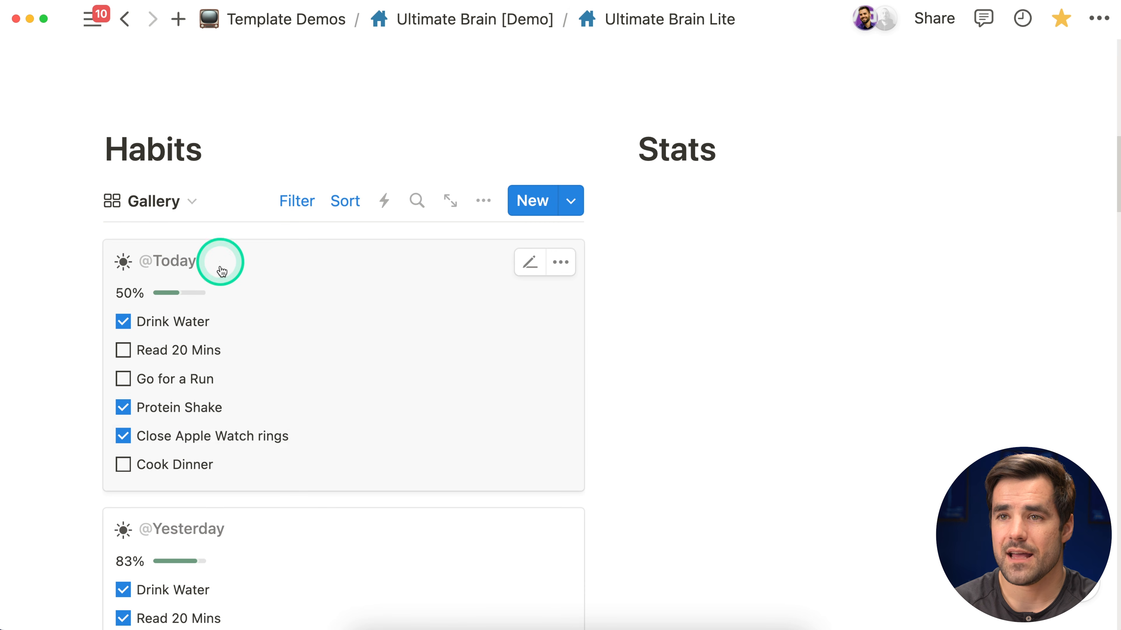
pyautogui.scroll(-14, 222, 272)
pyautogui.scroll(-20, 270, 344)
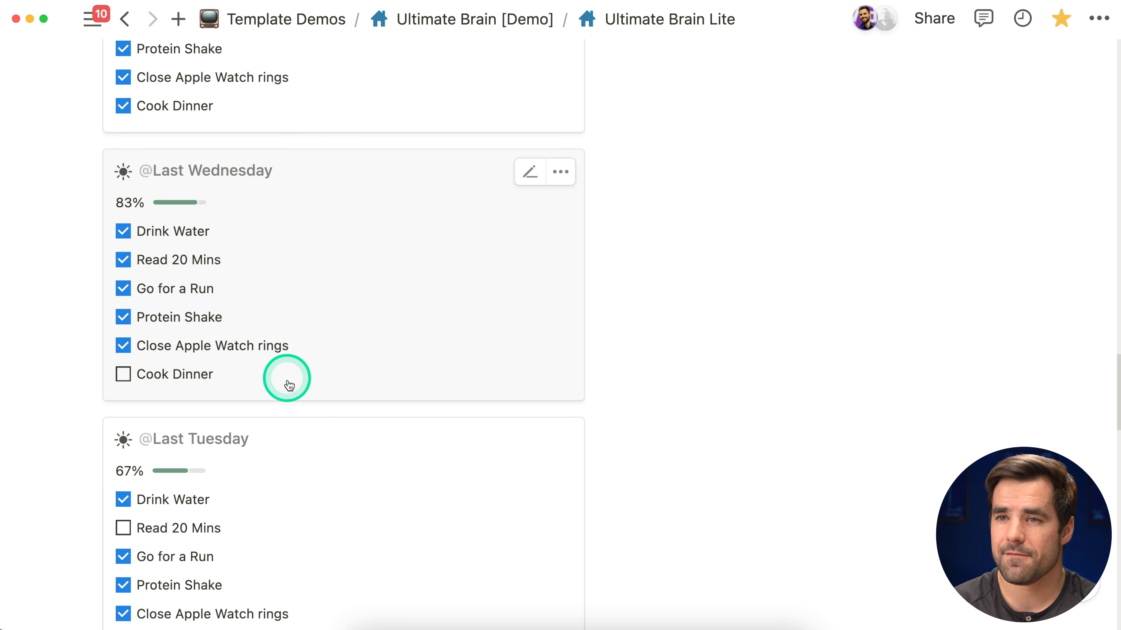
pyautogui.scroll(20, 289, 385)
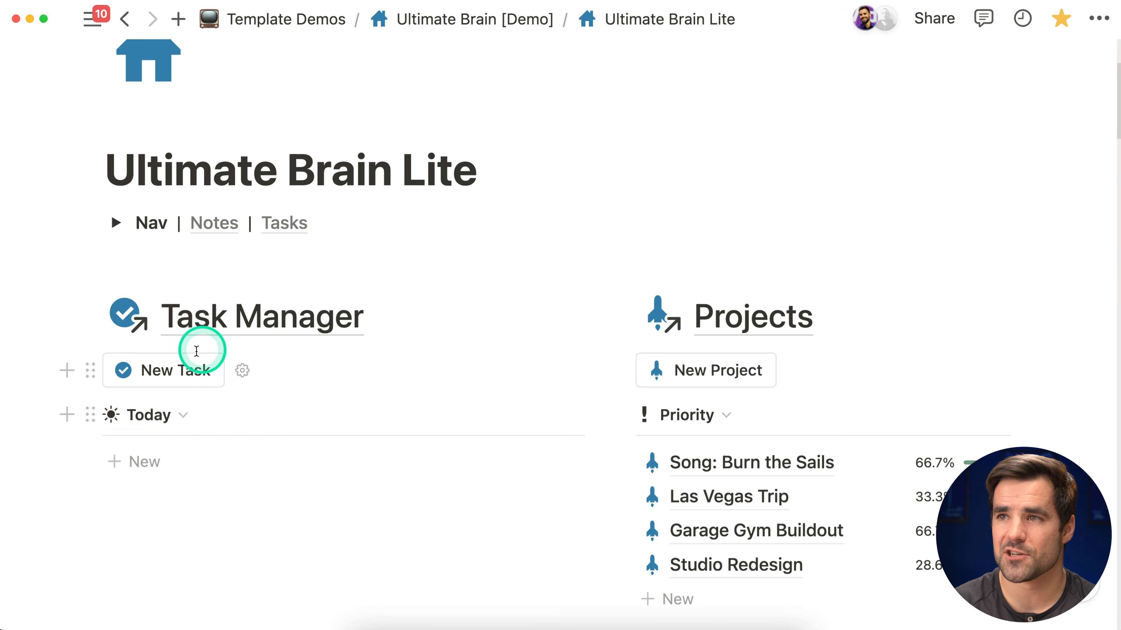
pyautogui.scroll(-11, 348, 442)
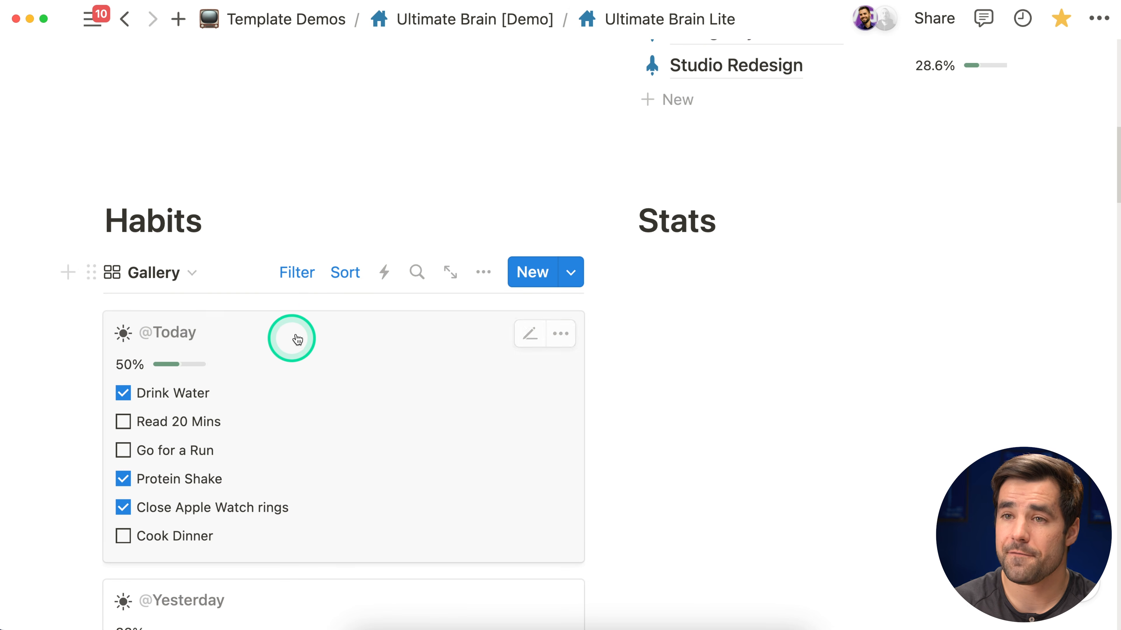
pyautogui.click(302, 274)
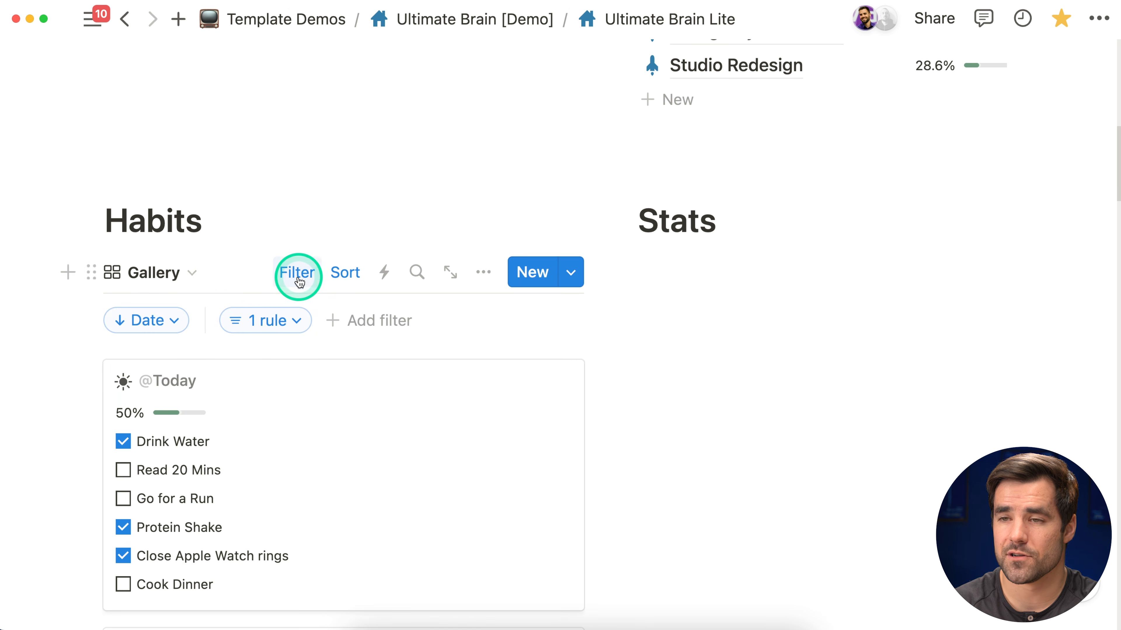
pyautogui.click(288, 320)
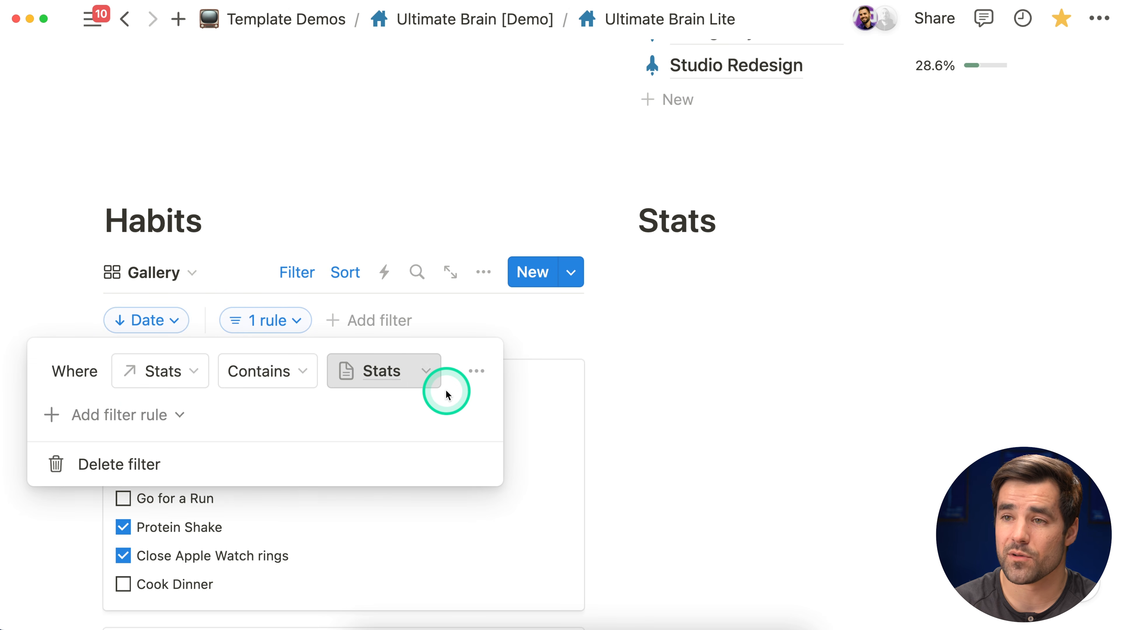
# Add a filter rule to the Habits gallery requiring the Date start date on or after Yesterday, and save it for everyone
pyautogui.click(143, 414)
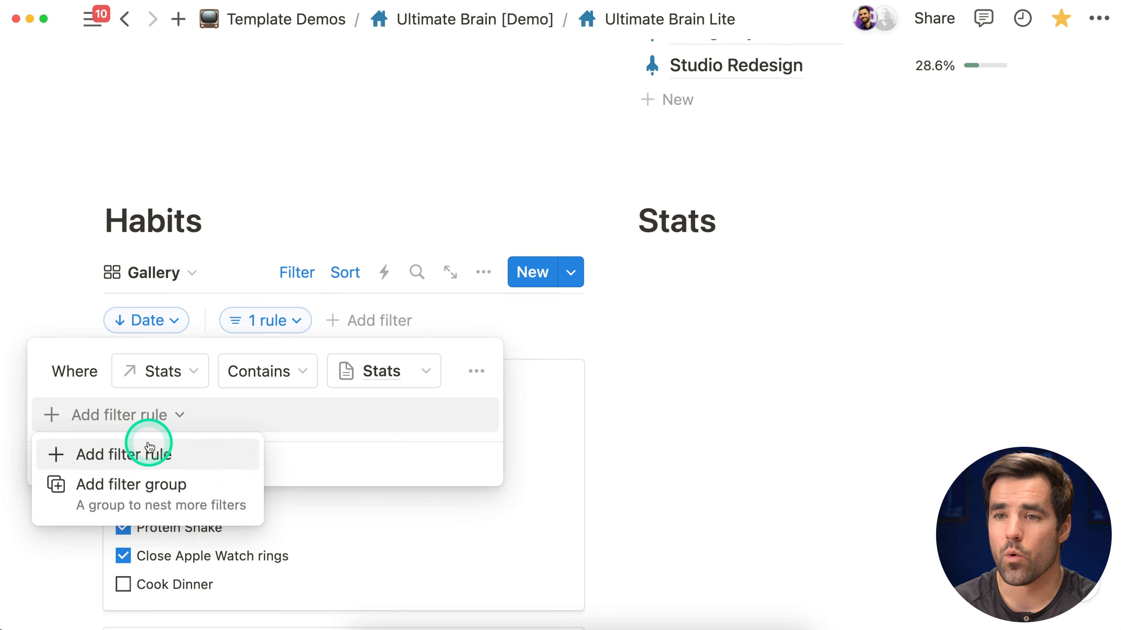
pyautogui.click(148, 446)
pyautogui.click(172, 425)
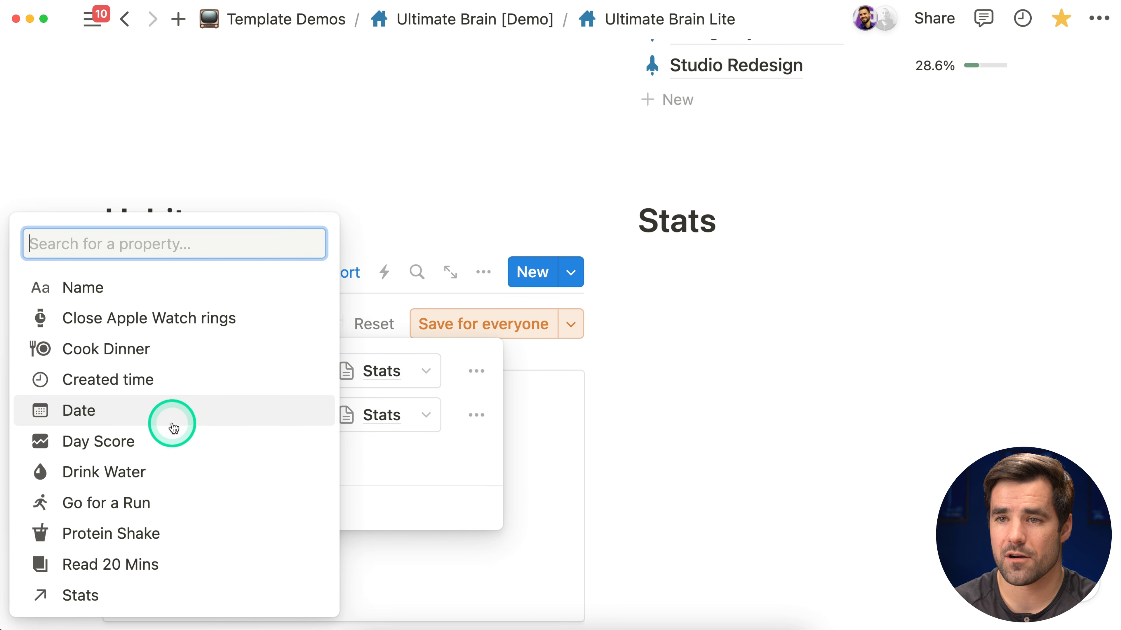
pyautogui.click(77, 418)
pyautogui.click(424, 415)
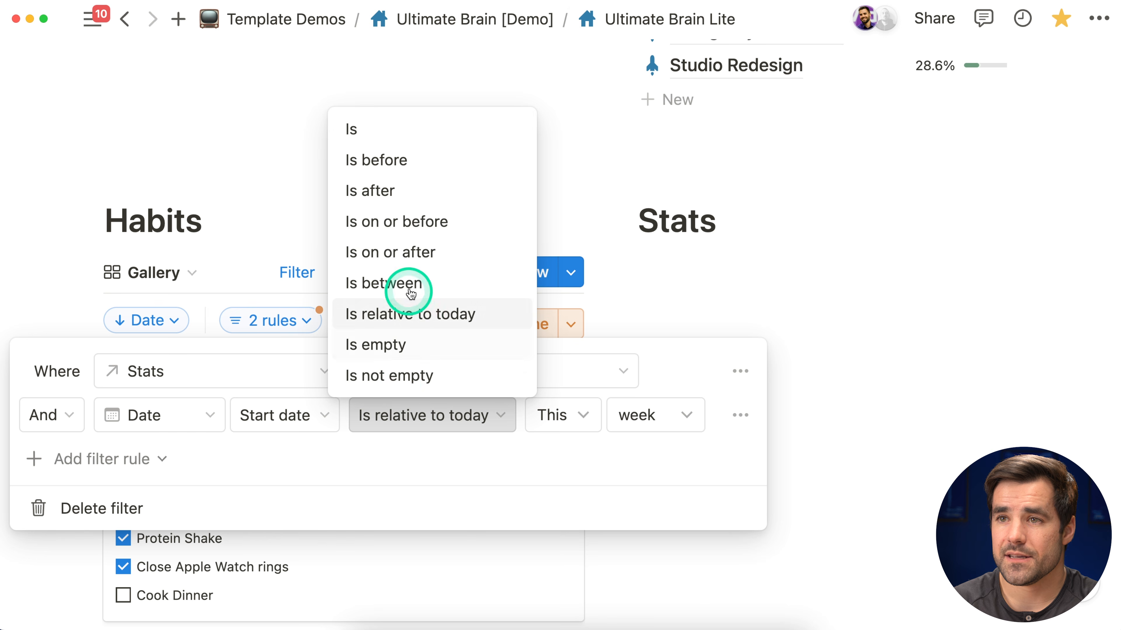
pyautogui.click(418, 250)
pyautogui.click(546, 415)
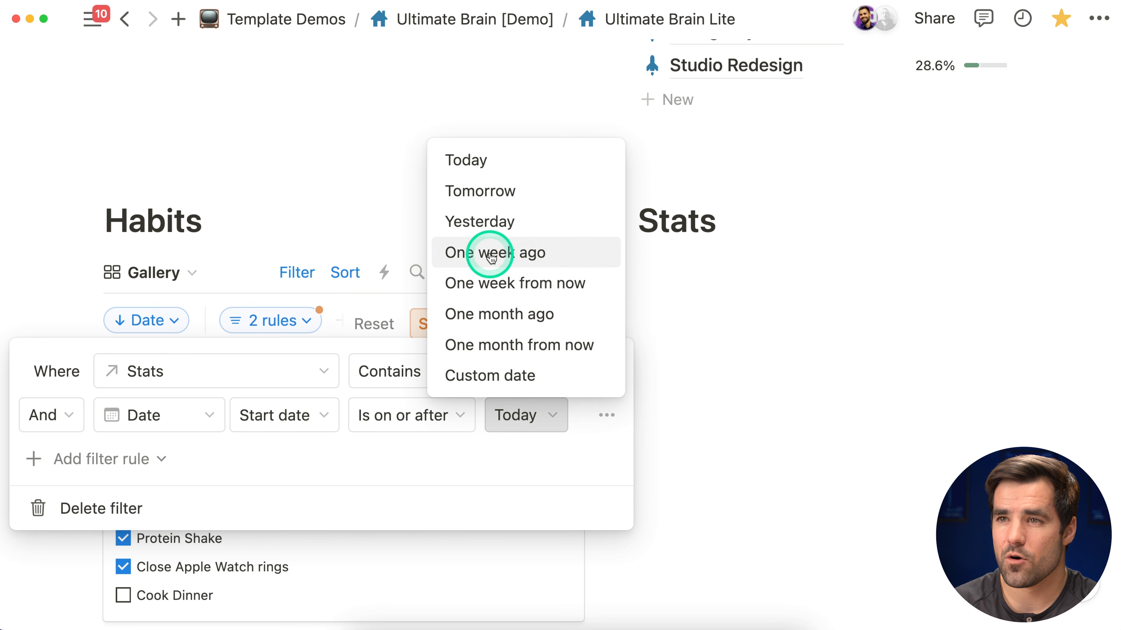
pyautogui.click(521, 221)
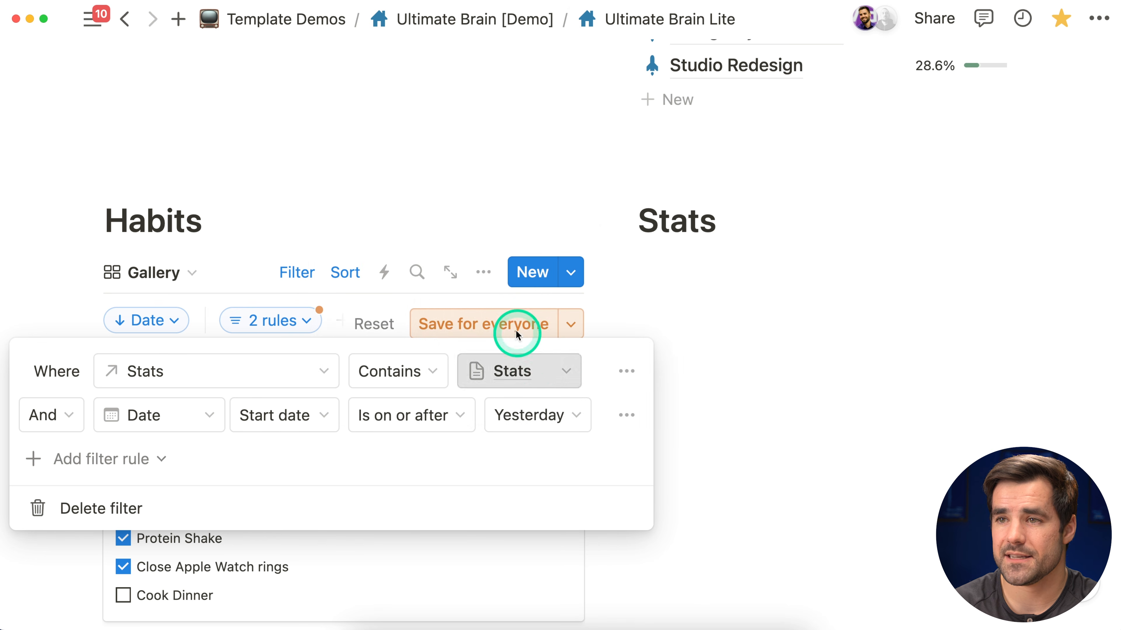
pyautogui.click(507, 322)
# Check the filtered Habits cards and hide the sort and filter bar above the gallery
pyautogui.scroll(-2, 334, 366)
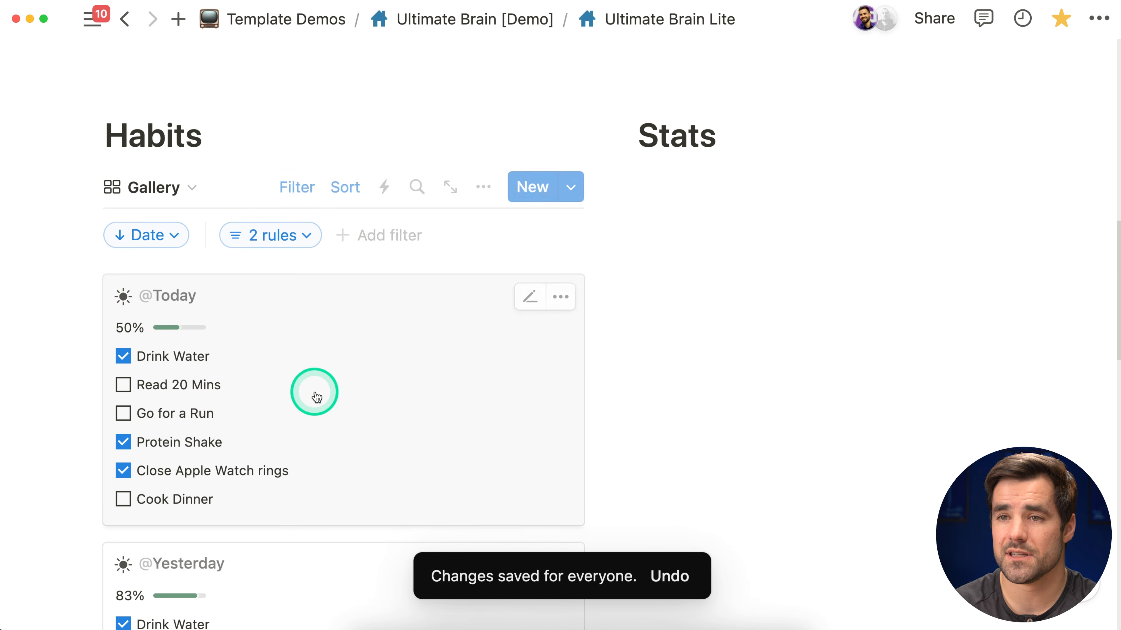
pyautogui.scroll(-6, 394, 403)
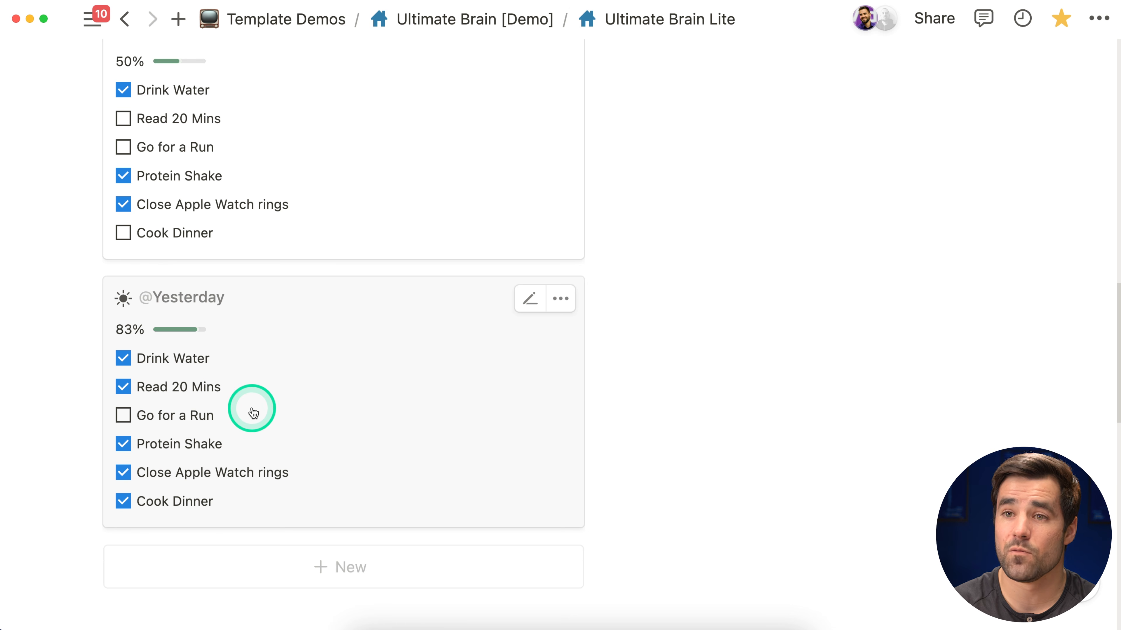
pyautogui.scroll(5, 253, 413)
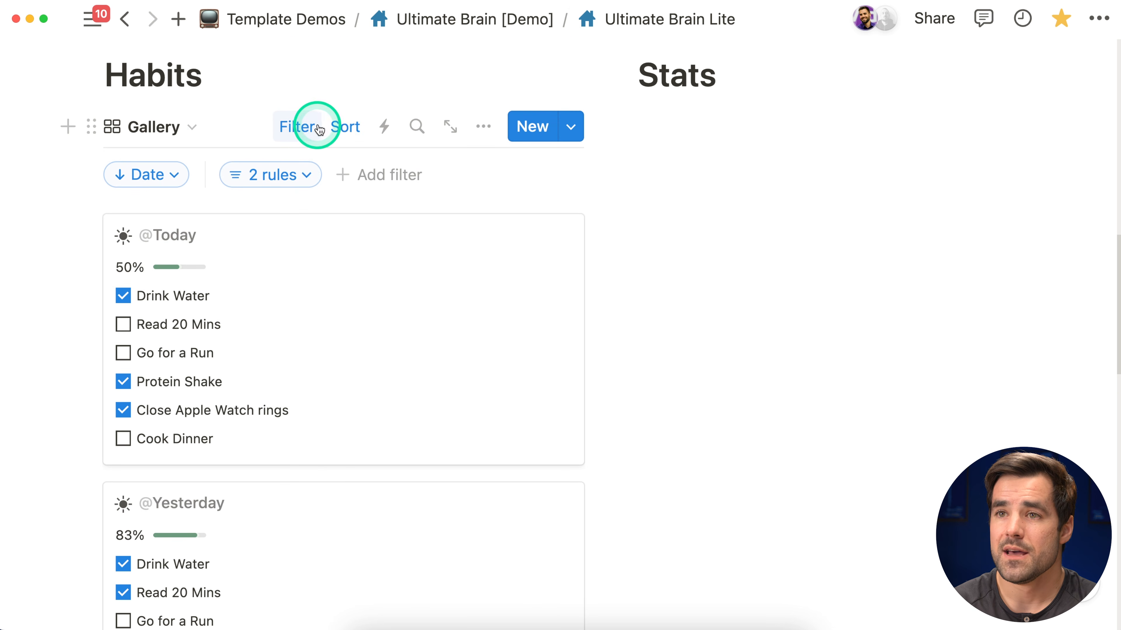
pyautogui.click(304, 126)
pyautogui.scroll(1, 713, 198)
# Insert a gallery view of the Stats database under the dashboard's Stats heading, copying its existing Gallery view
pyautogui.click(696, 143)
pyautogui.scroll(2, 1038, 225)
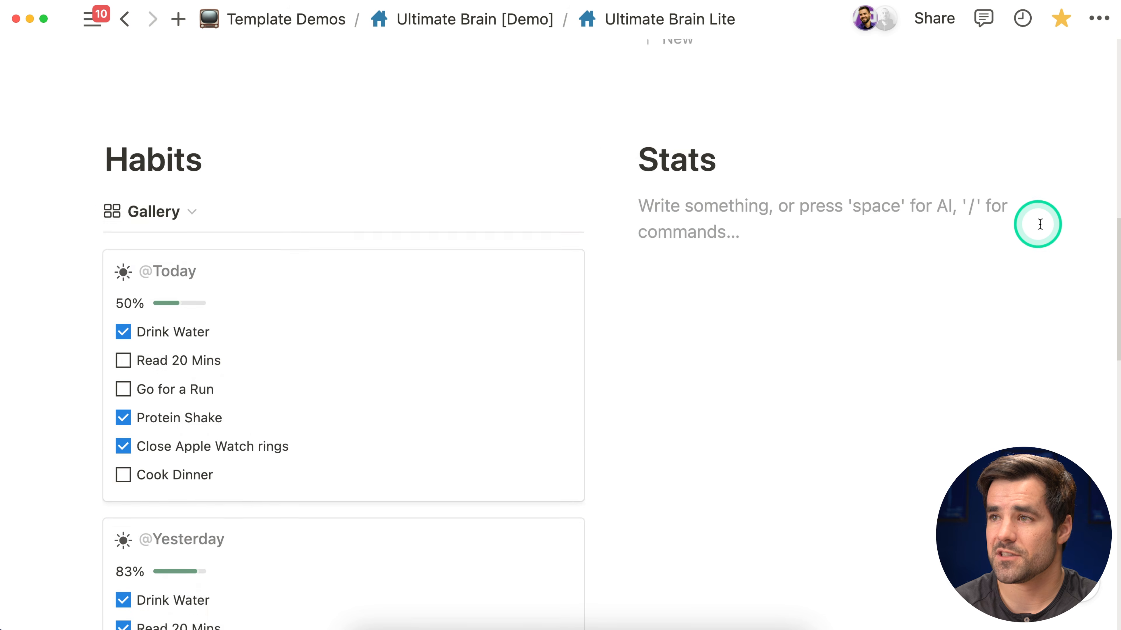
pyautogui.write('/ga')
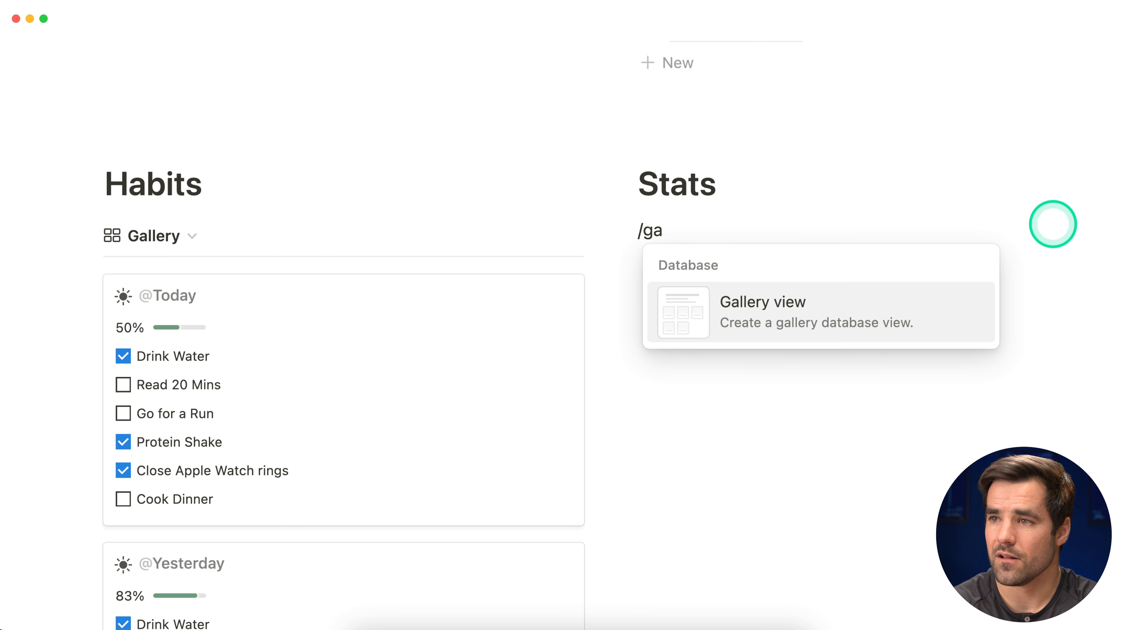
pyautogui.press('Return')
pyautogui.write('stat')
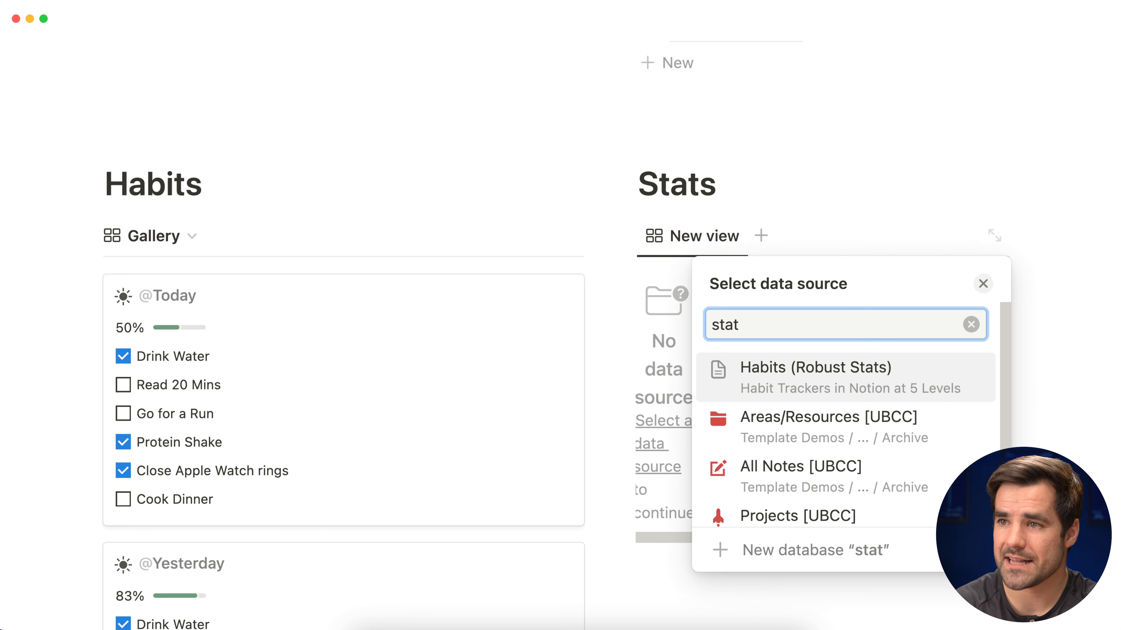
pyautogui.click(873, 373)
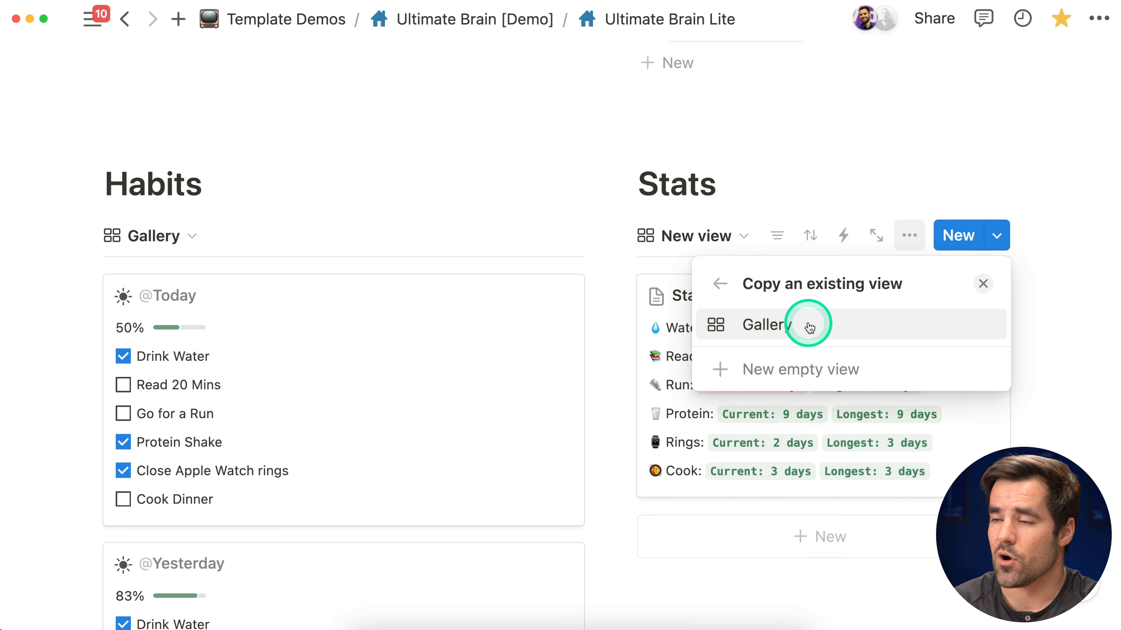
pyautogui.click(809, 326)
pyautogui.click(1034, 313)
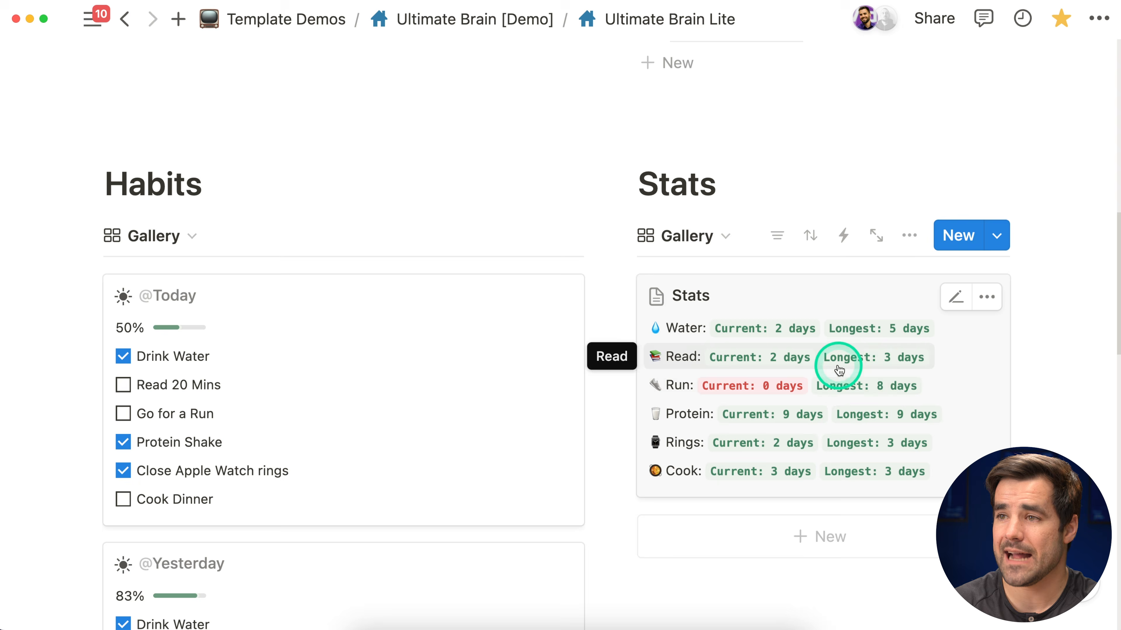
pyautogui.scroll(9, 883, 397)
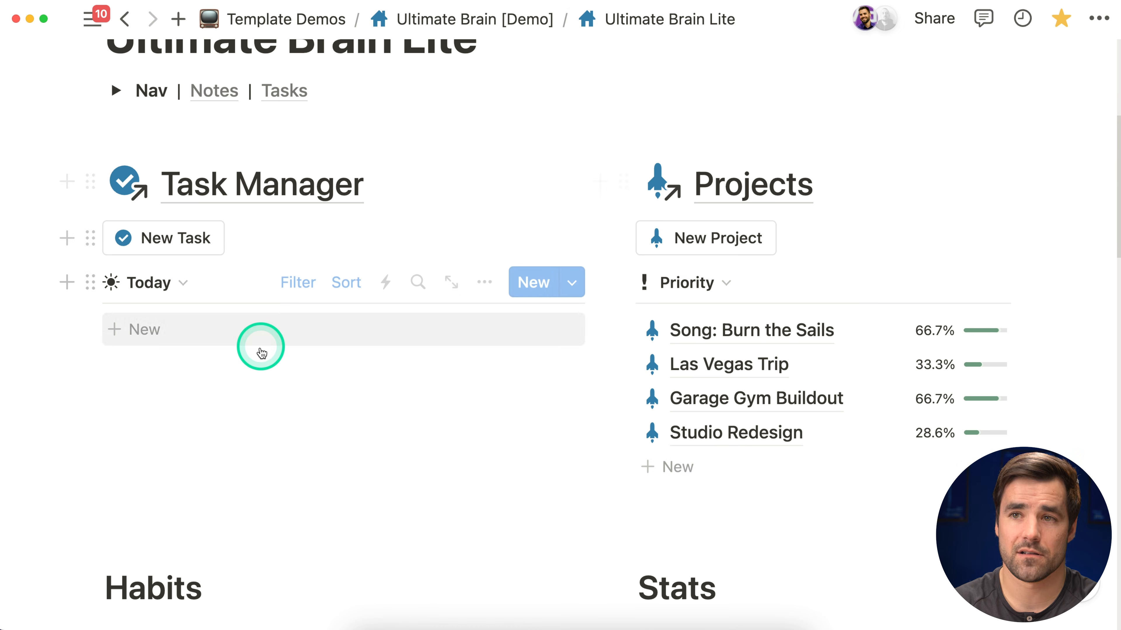
pyautogui.scroll(-9, 415, 377)
pyautogui.scroll(-10, 415, 376)
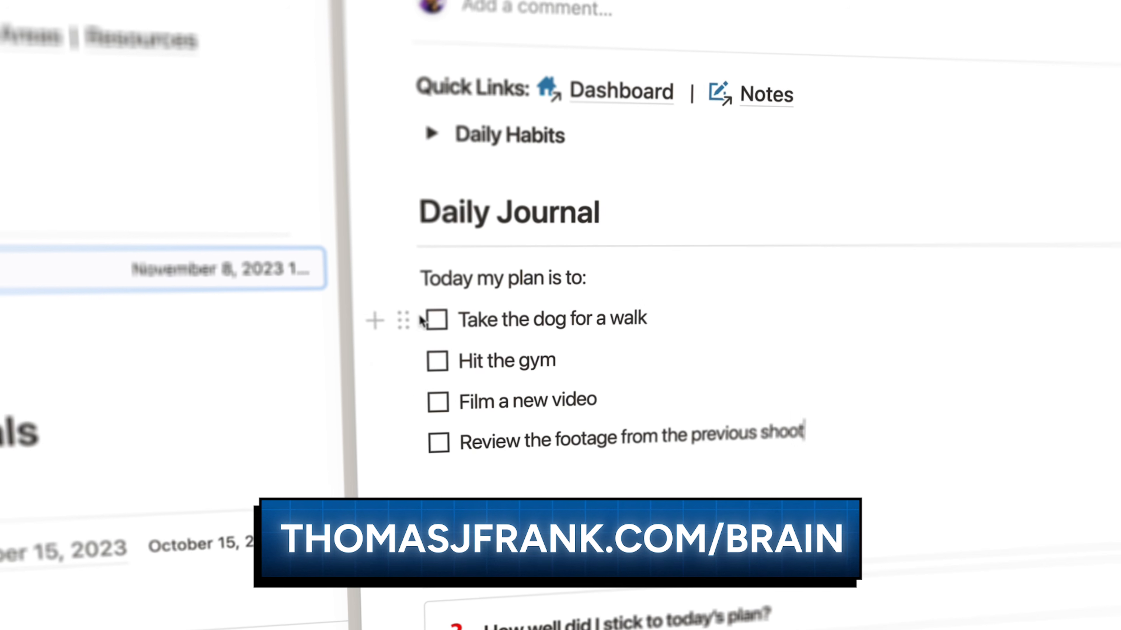
# Check off all four to-dos in today's Daily Journal plan, from the dog walk to the footage review
pyautogui.click(439, 318)
pyautogui.click(442, 353)
pyautogui.click(444, 394)
pyautogui.click(445, 434)
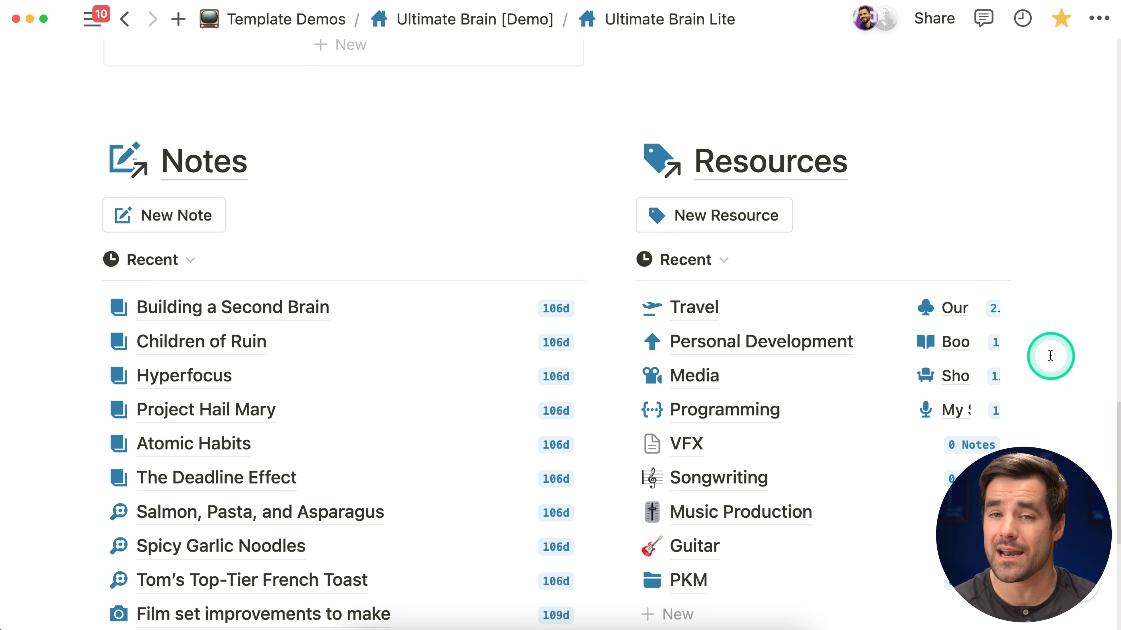
# Return to the Habit Trackers in Notion at 5 Levels page and open Level 5: Habit Streak Tracking
pyautogui.press('super+bracketleft')
pyautogui.press('super+bracketleft')
pyautogui.press('super+bracketleft')
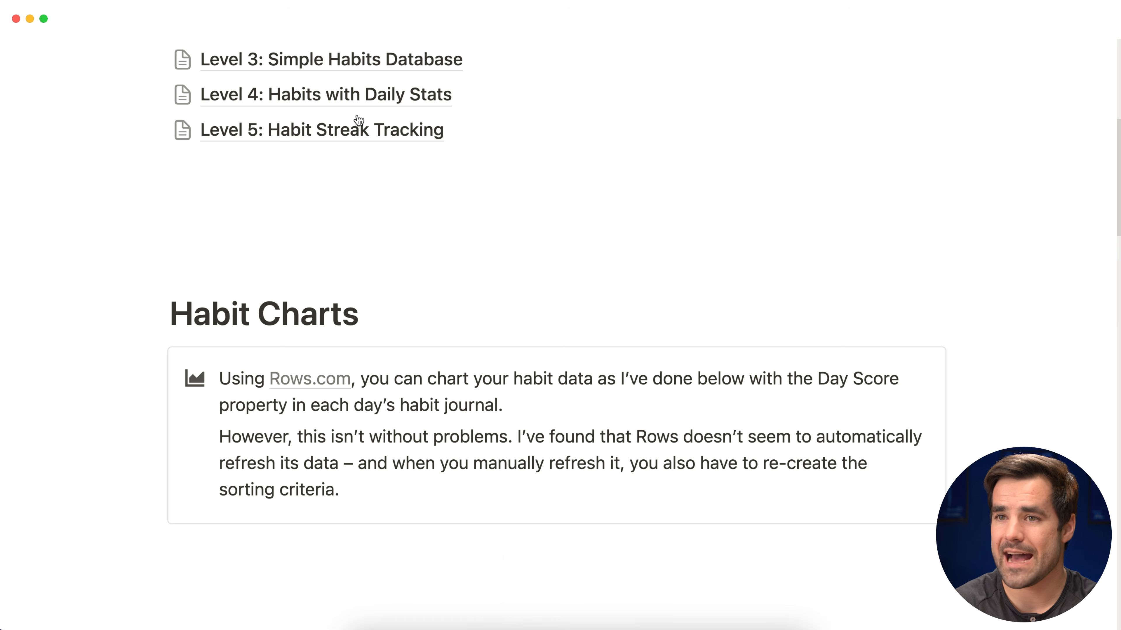
pyautogui.click(336, 130)
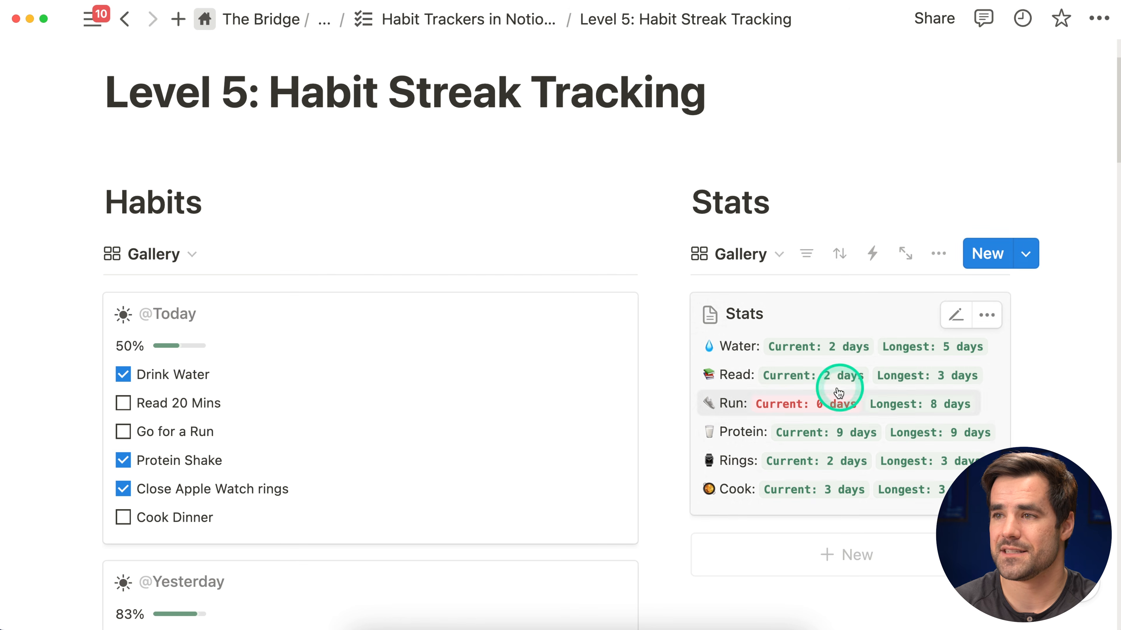
# Examine the Water streak formula on the Stats card, including its current and longest streak logic, and close the formula editor
pyautogui.scroll(-1, 1023, 385)
pyautogui.scroll(-1, 1025, 388)
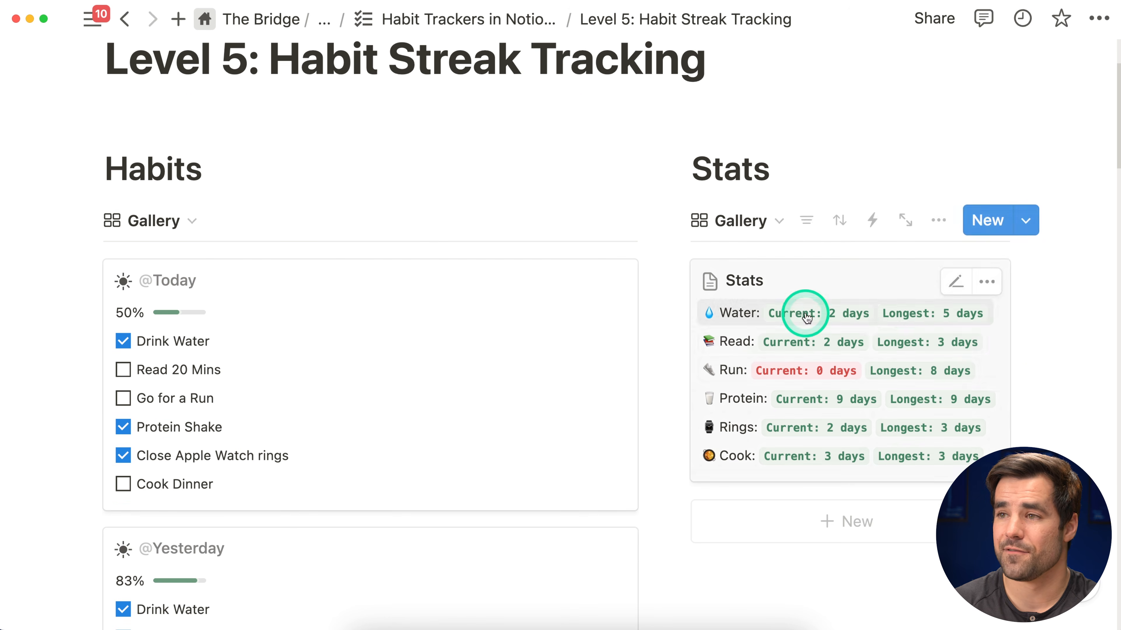
pyautogui.click(821, 313)
pyautogui.scroll(-3, 683, 180)
pyautogui.scroll(-10, 683, 179)
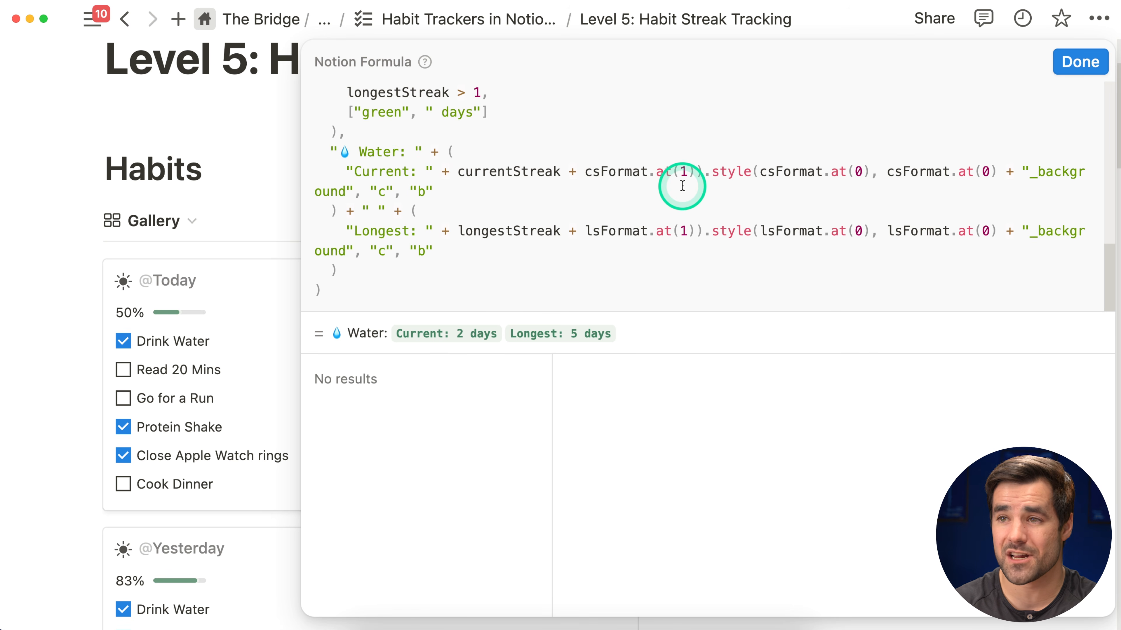
pyautogui.scroll(5, 682, 185)
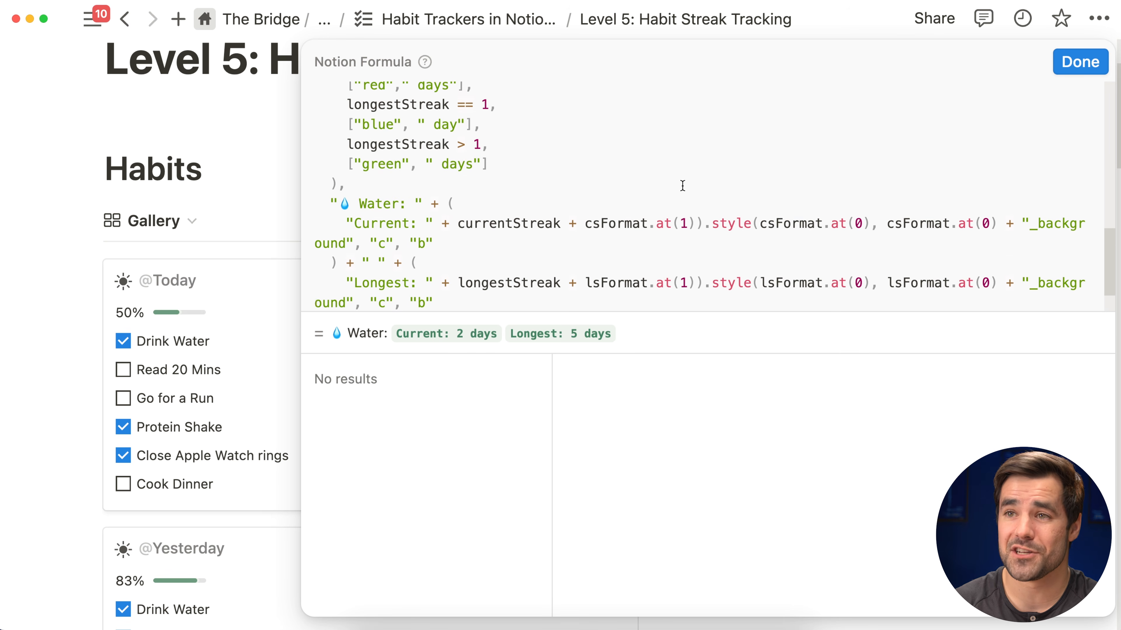
pyautogui.scroll(4, 683, 185)
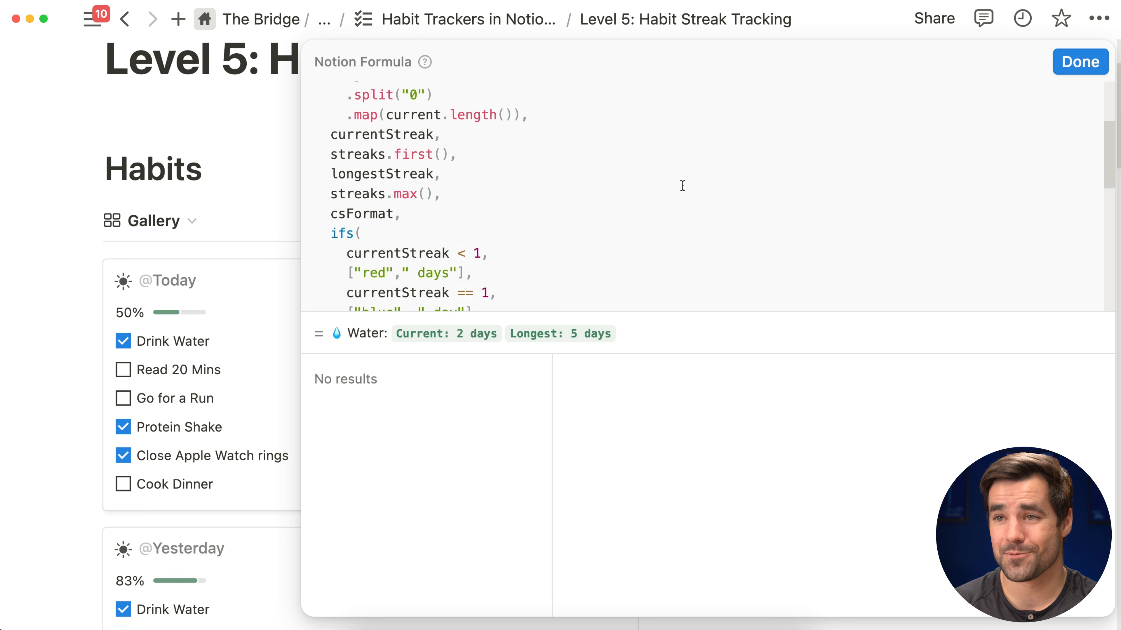
pyautogui.click(1067, 75)
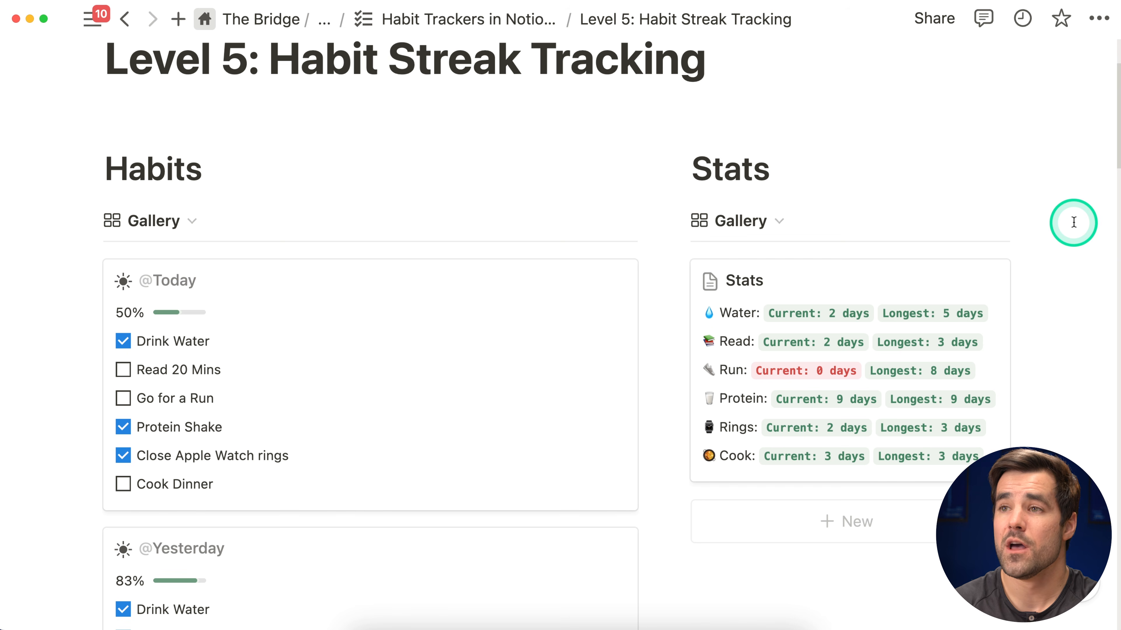
# Open the Level 4: Habits with Daily Stats page from the parent page and retitle it "Level 5: Habits with Streaks"
pyautogui.click(476, 19)
pyautogui.scroll(-5, 358, 219)
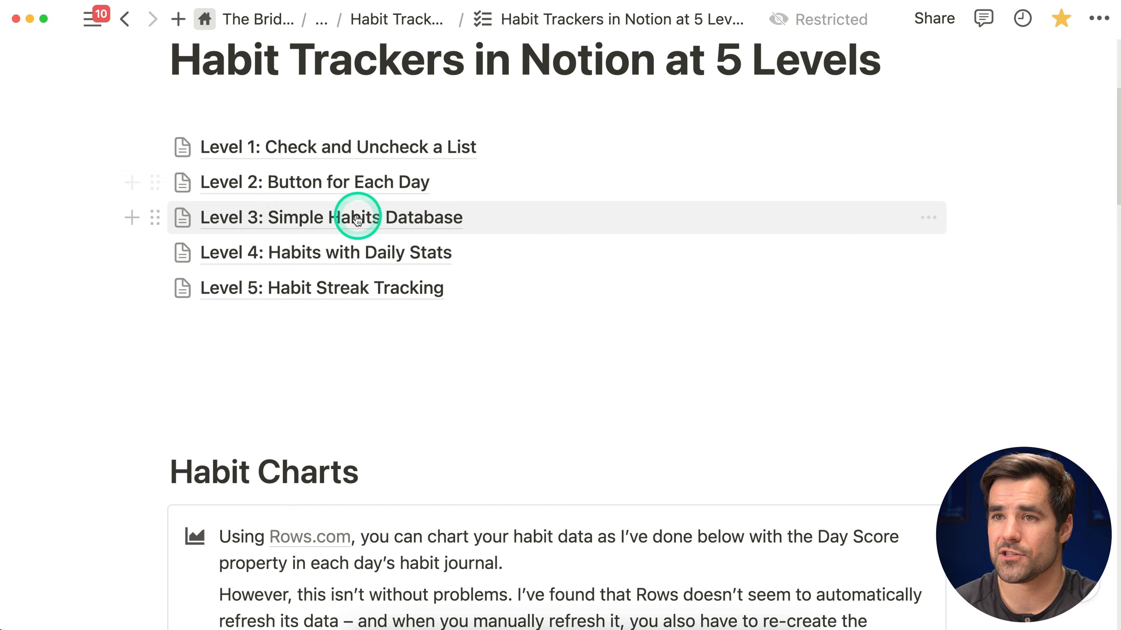
pyautogui.click(283, 253)
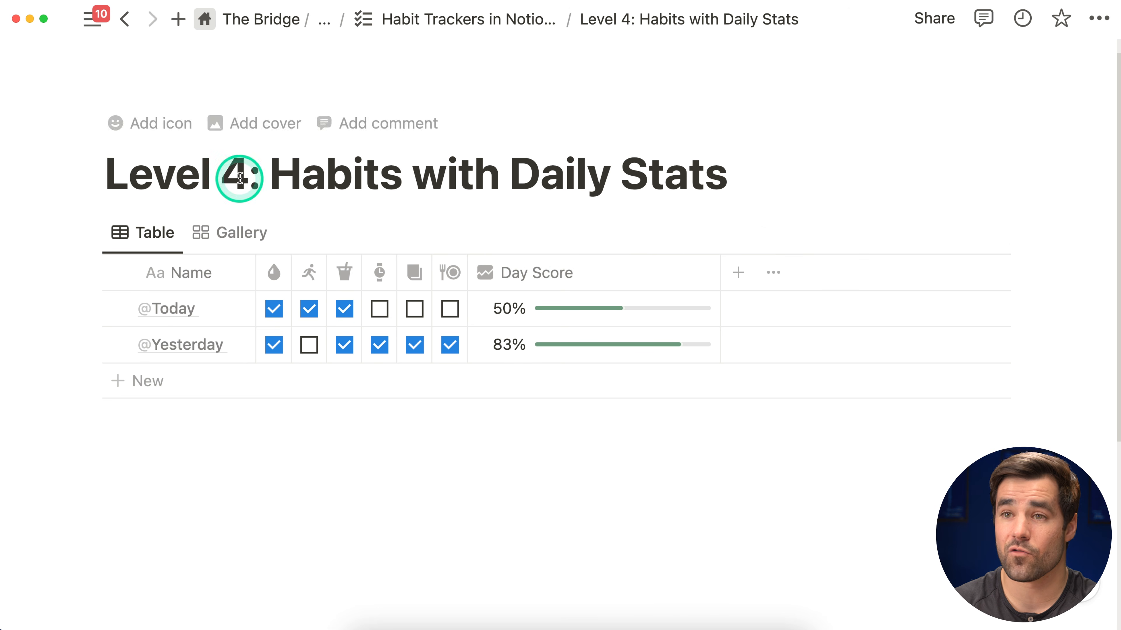
pyautogui.press('BackSpace')
pyautogui.write('5')
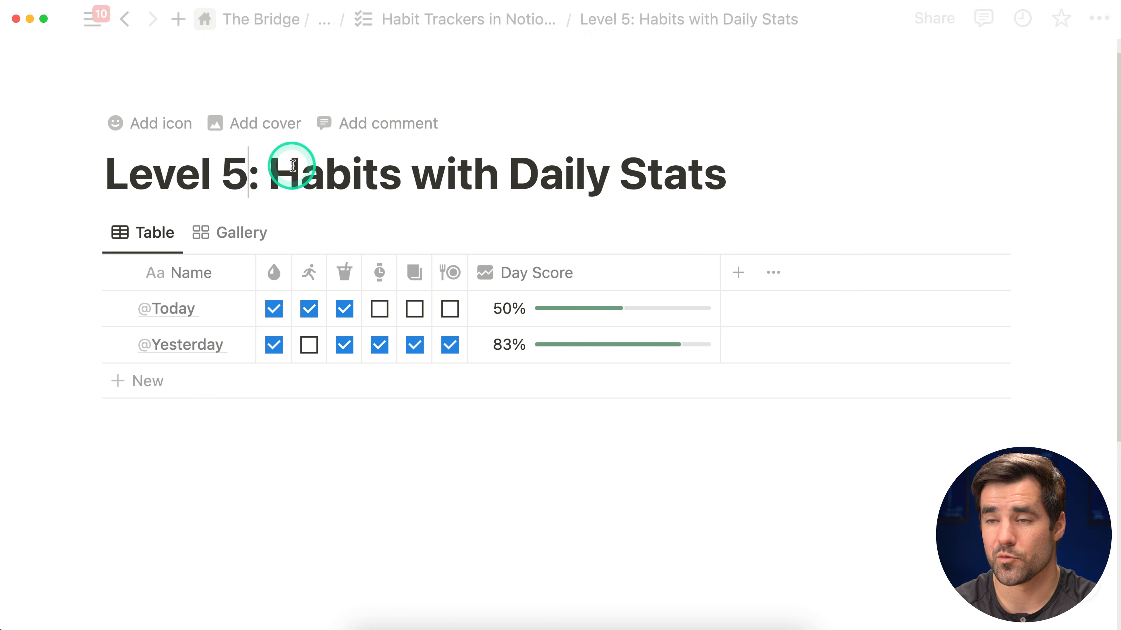
pyautogui.moveTo(732, 176); pyautogui.dragTo(482, 173)
pyautogui.write('Streaks')
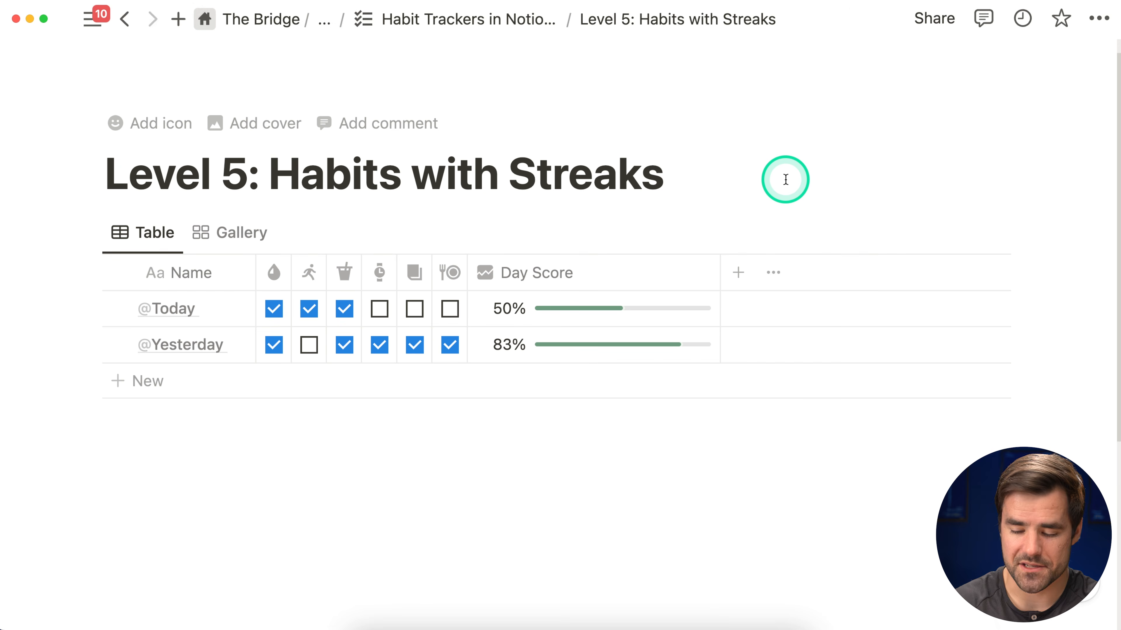
# Insert a two-column layout below the page title and move the habits table into the first column
pyautogui.press('Return')
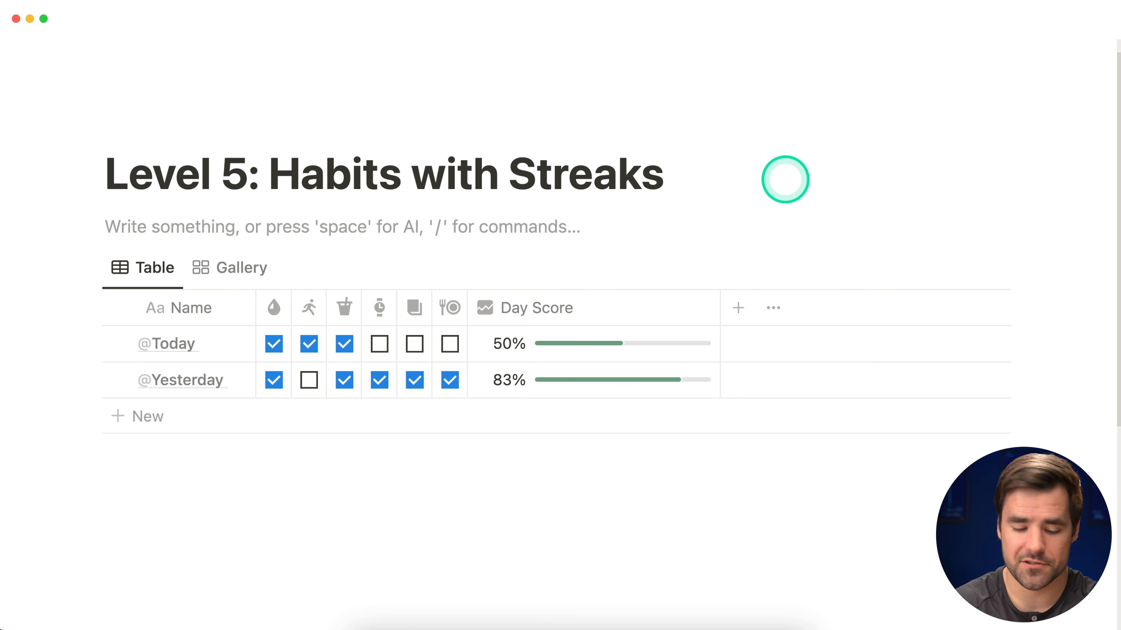
pyautogui.write('/2c')
pyautogui.press('BackSpace')
pyautogui.press('BackSpace')
pyautogui.press('BackSpace')
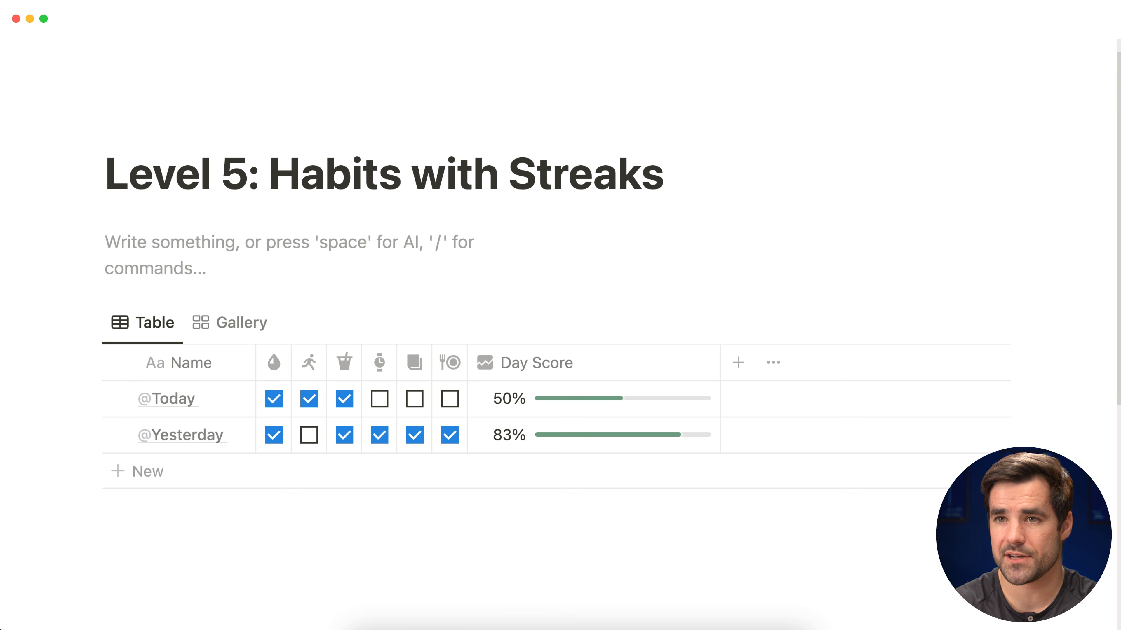
pyautogui.moveTo(90, 323); pyautogui.dragTo(111, 234)
pyautogui.click(772, 161)
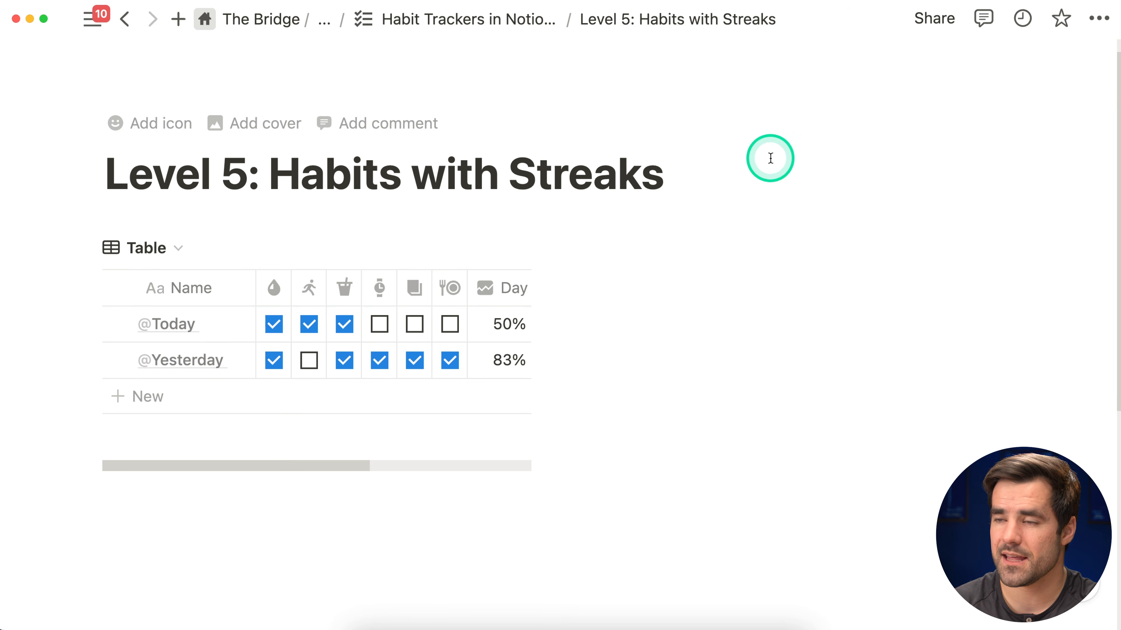
# Add a Heading 1 reading "Habits" and place it directly above the habits table in the first column
pyautogui.press('Return')
pyautogui.write('/1')
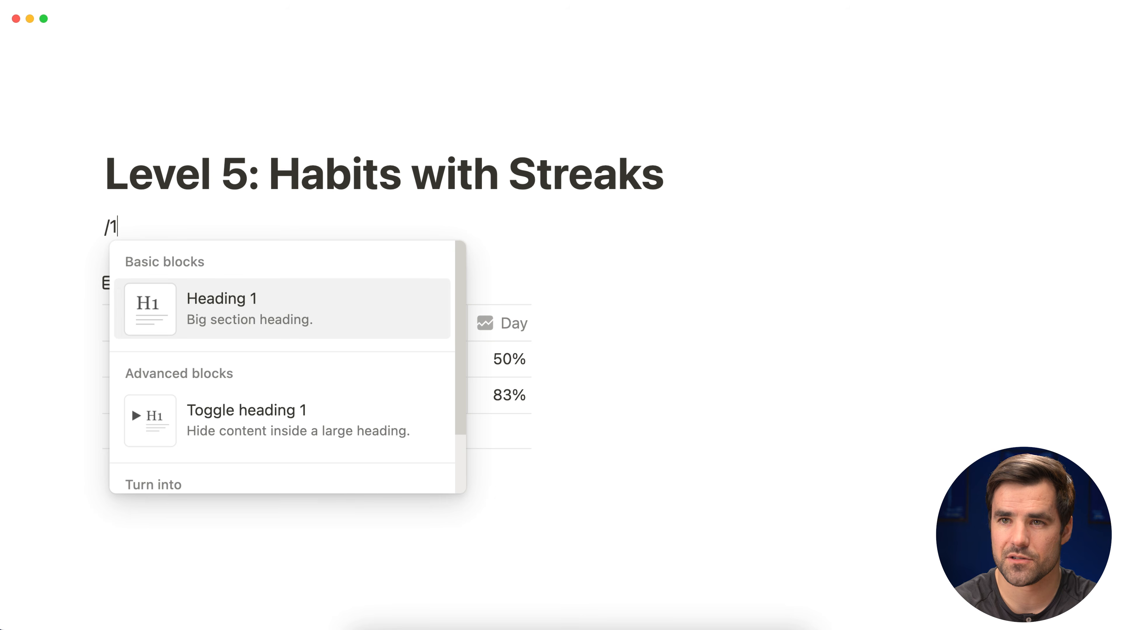
pyautogui.press('Return')
pyautogui.write('Habits')
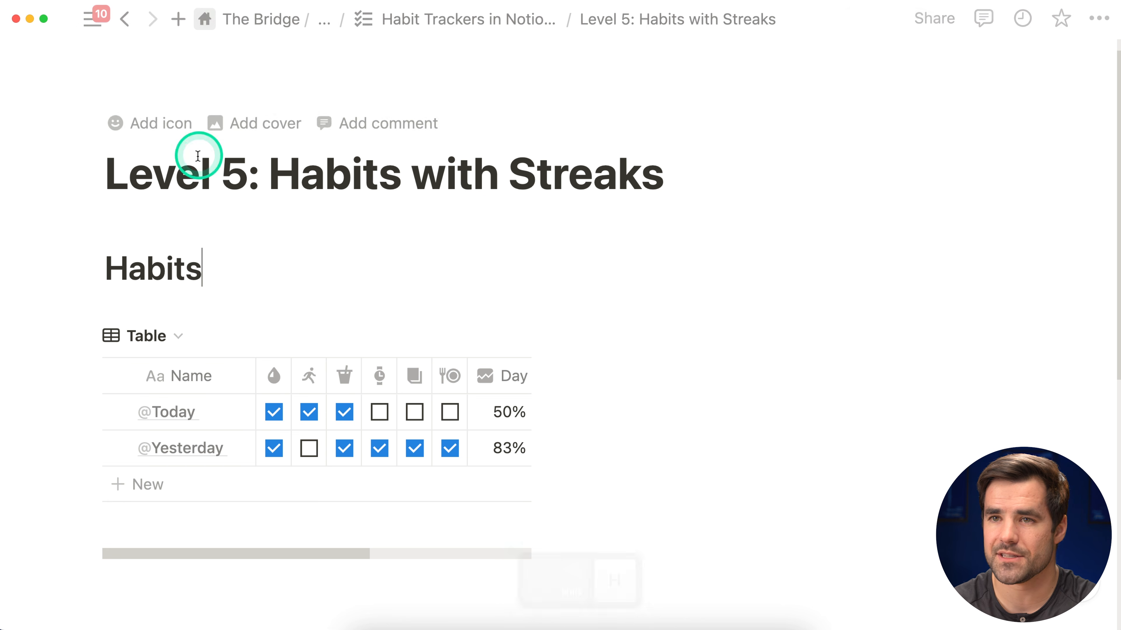
pyautogui.moveTo(94, 264); pyautogui.dragTo(118, 305)
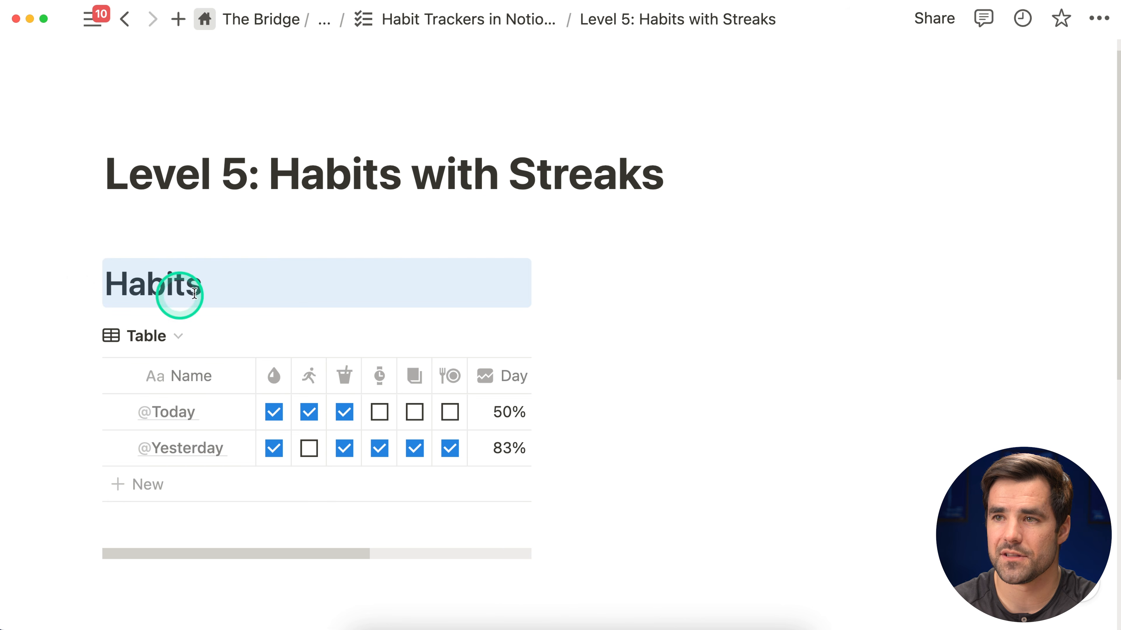
# Add a Heading 1 reading "Stats" in the empty second column
pyautogui.click(701, 239)
pyautogui.write('/')
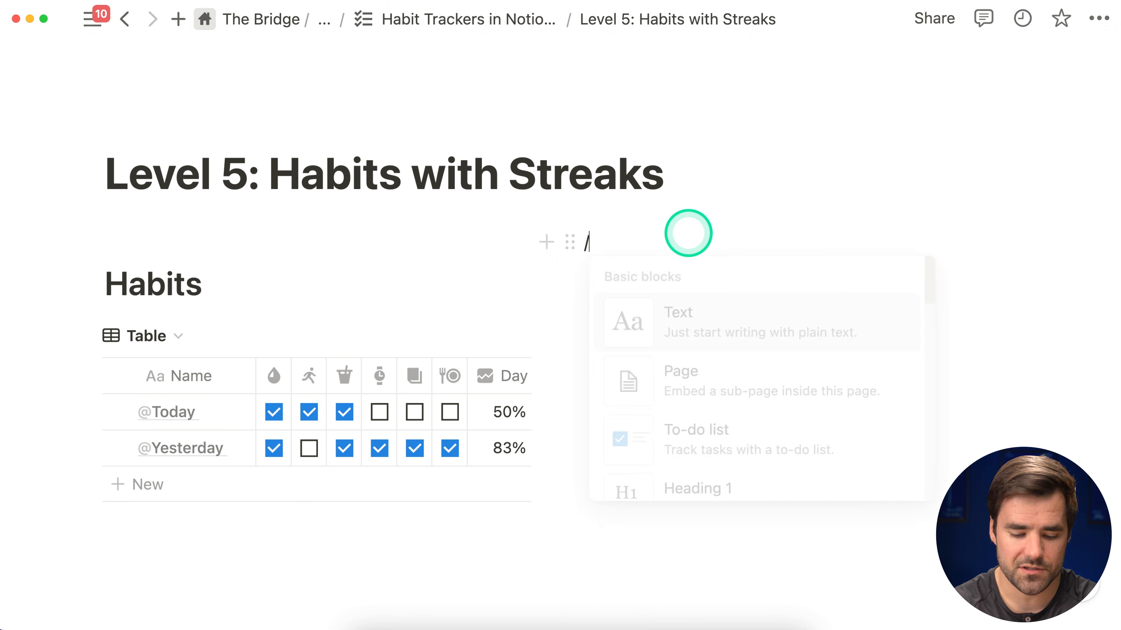
pyautogui.write('h1')
pyautogui.press('Return')
pyautogui.write('Stats')
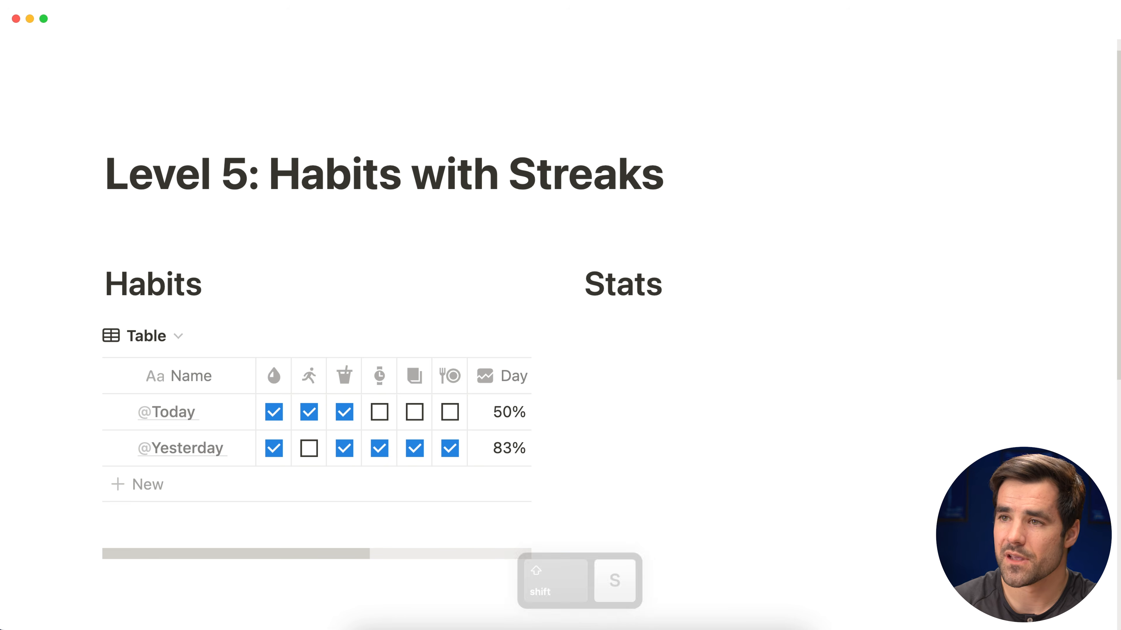
# Create an inline database named "Stats 2" under the Stats heading
pyautogui.scroll(-2, 693, 265)
pyautogui.press('Return')
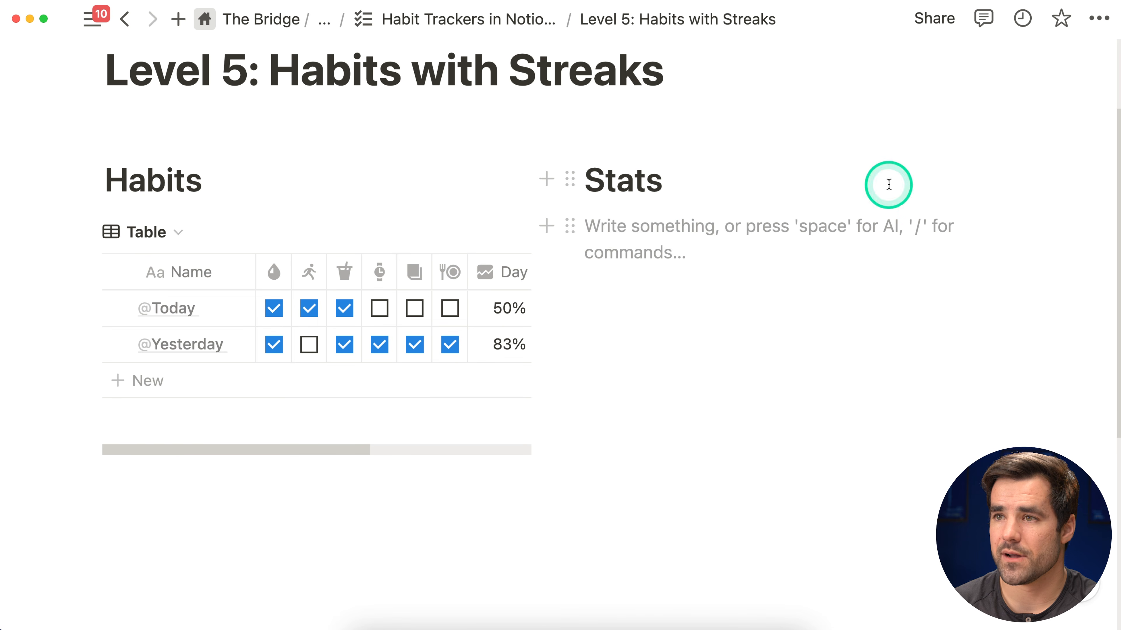
pyautogui.write('/data')
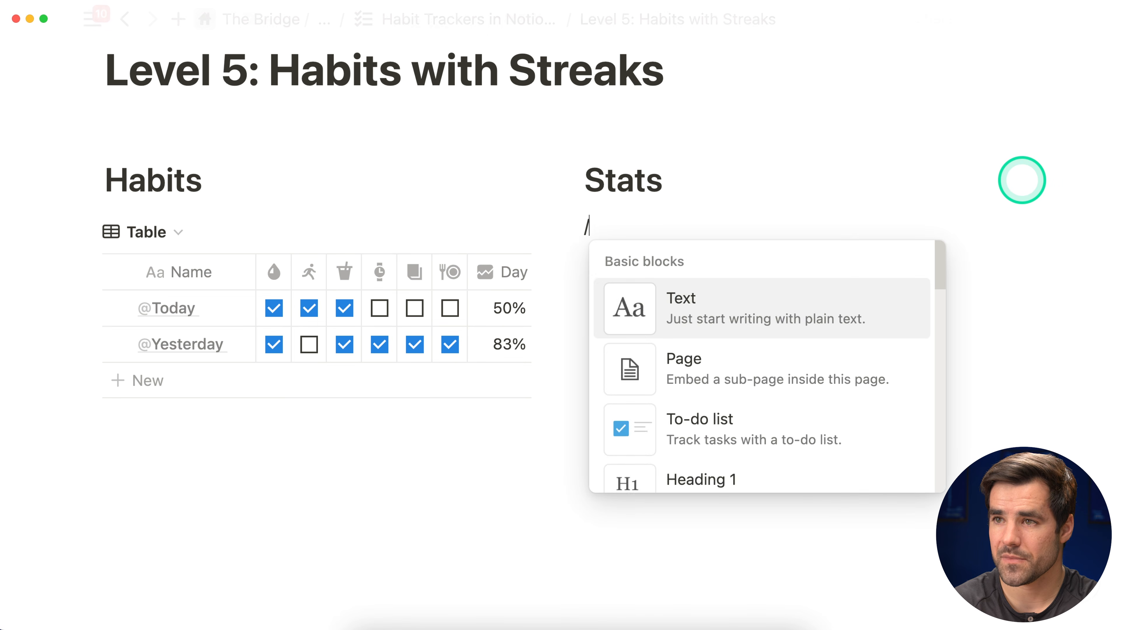
pyautogui.press('Return')
pyautogui.write('Stats 2')
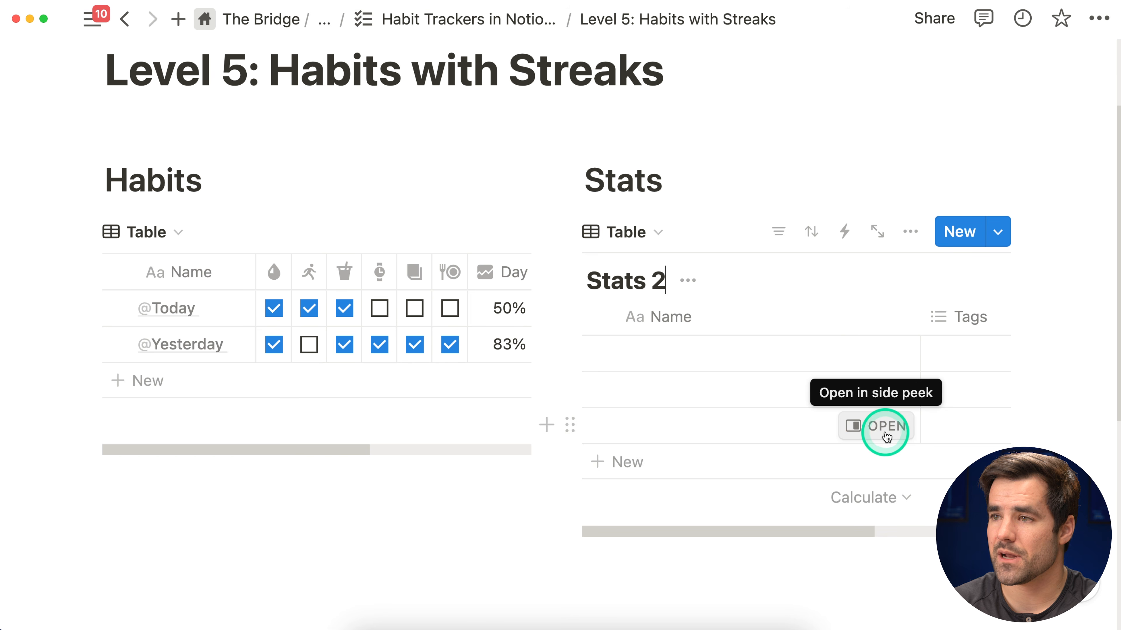
# Delete two blank rows from the Stats 2 database and name the remaining row "Stats"
pyautogui.rightClick(880, 429)
pyautogui.click(909, 252)
pyautogui.rightClick(865, 388)
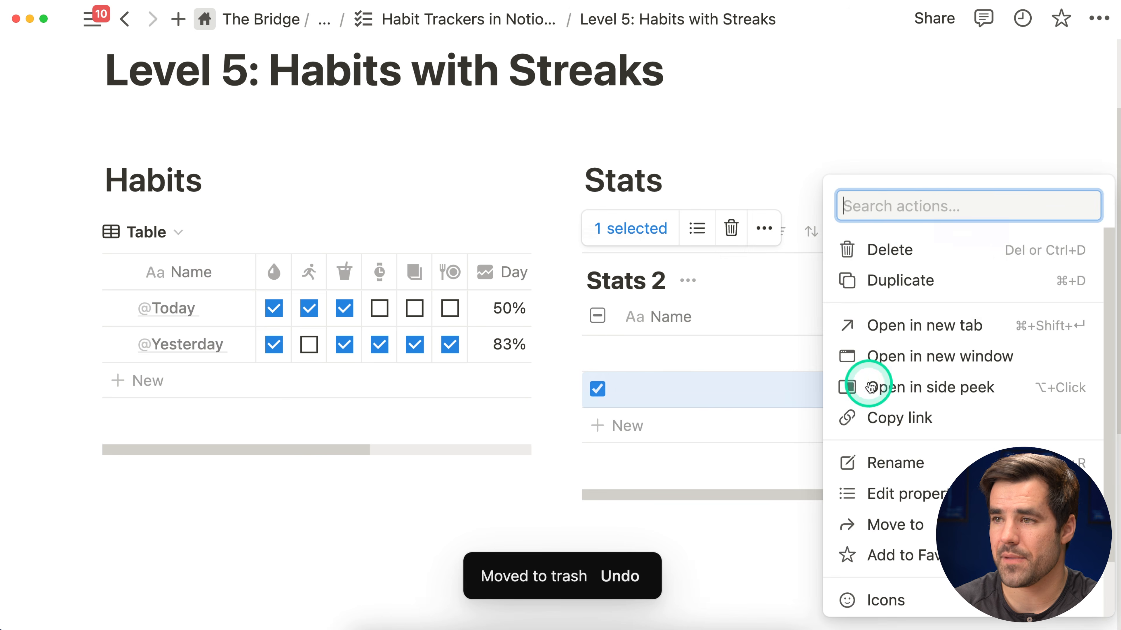
pyautogui.click(890, 251)
pyautogui.click(1044, 194)
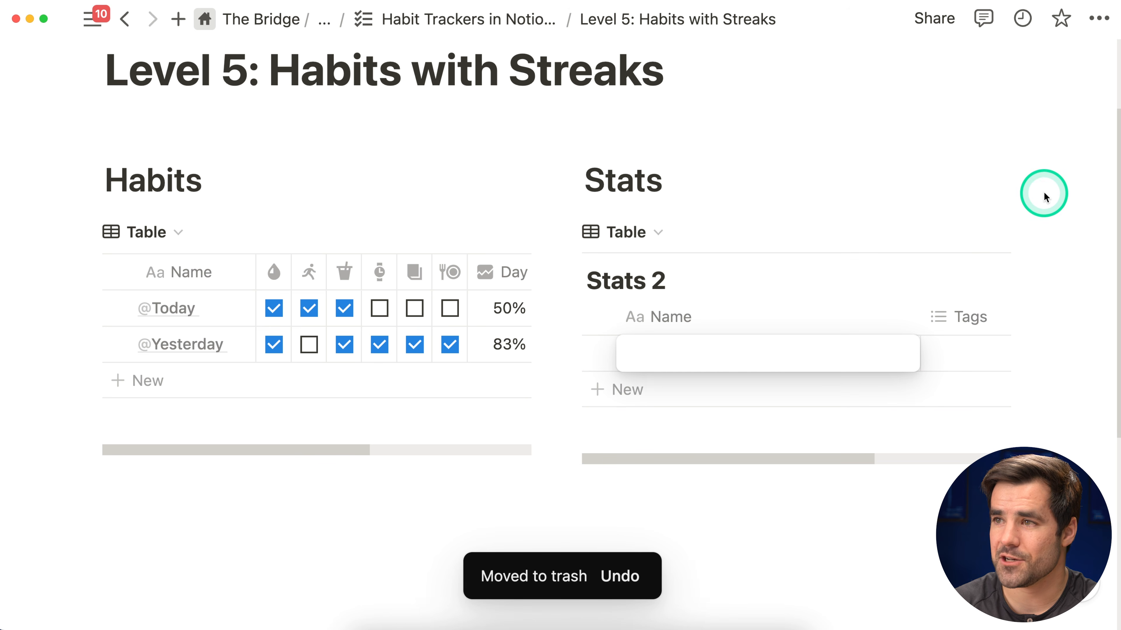
pyautogui.write('Stats')
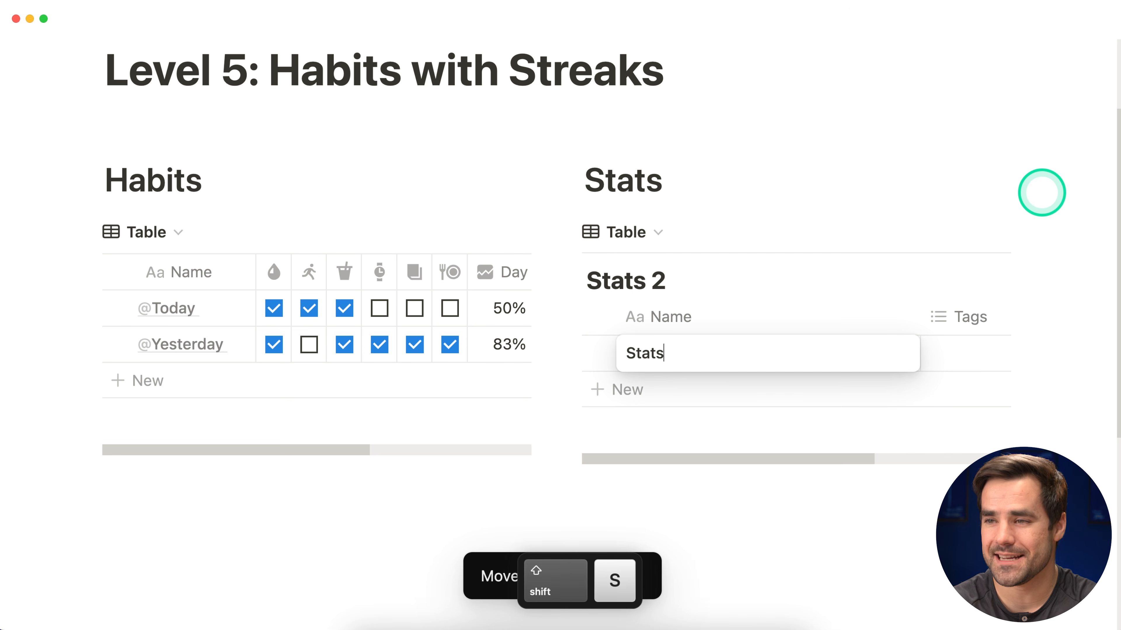
pyautogui.press('Escape')
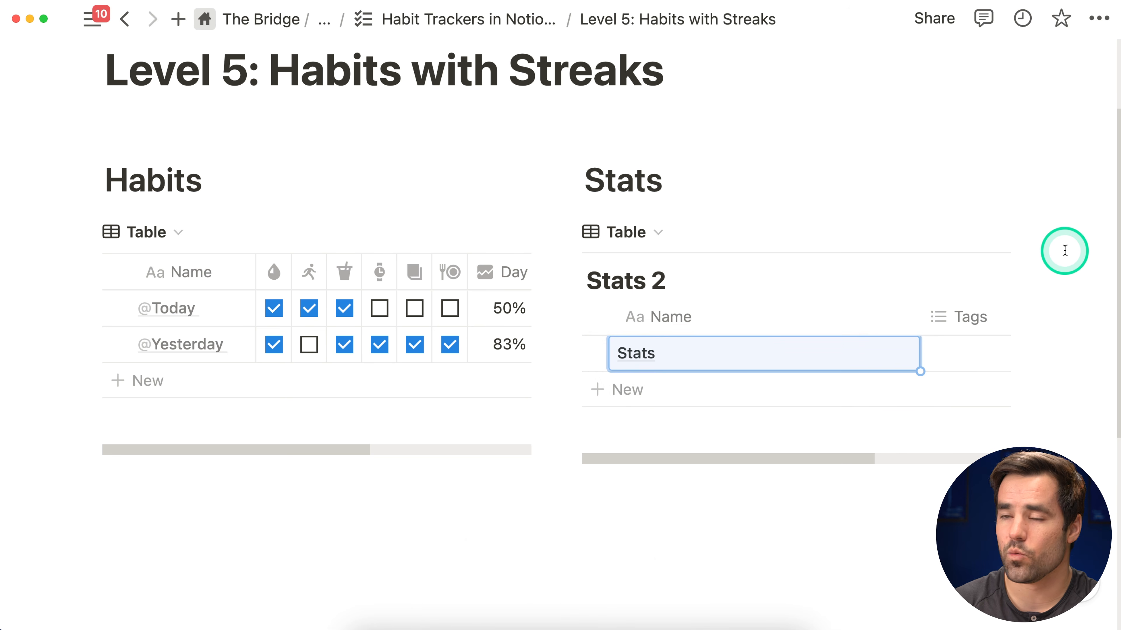
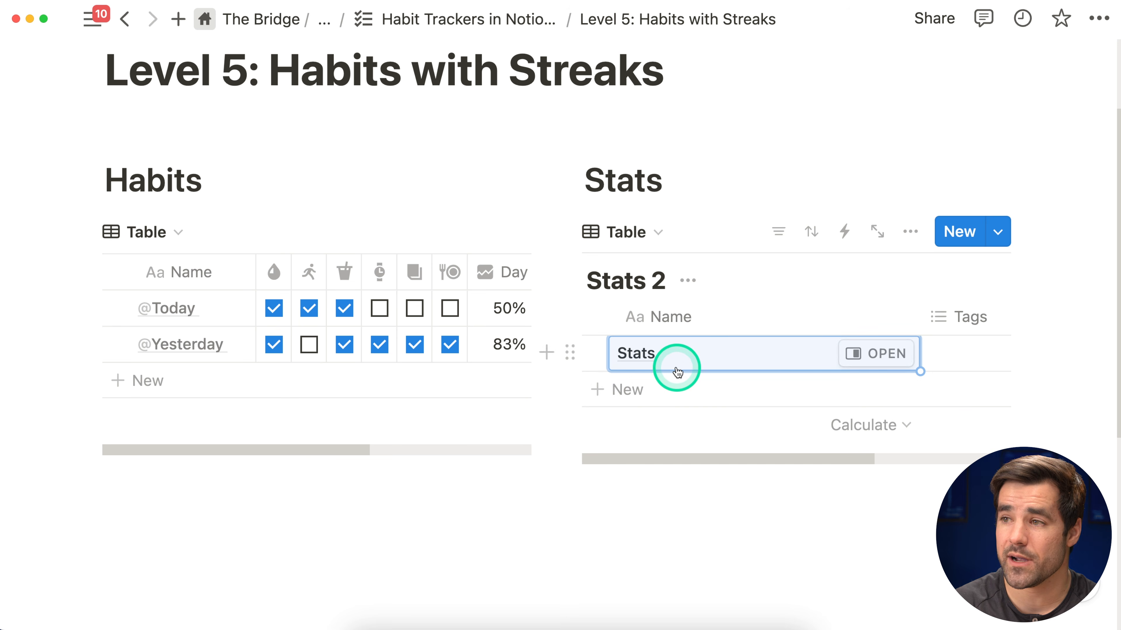
# Hide the Tags column in the Stats 2 table and narrow its Name column
pyautogui.click(965, 317)
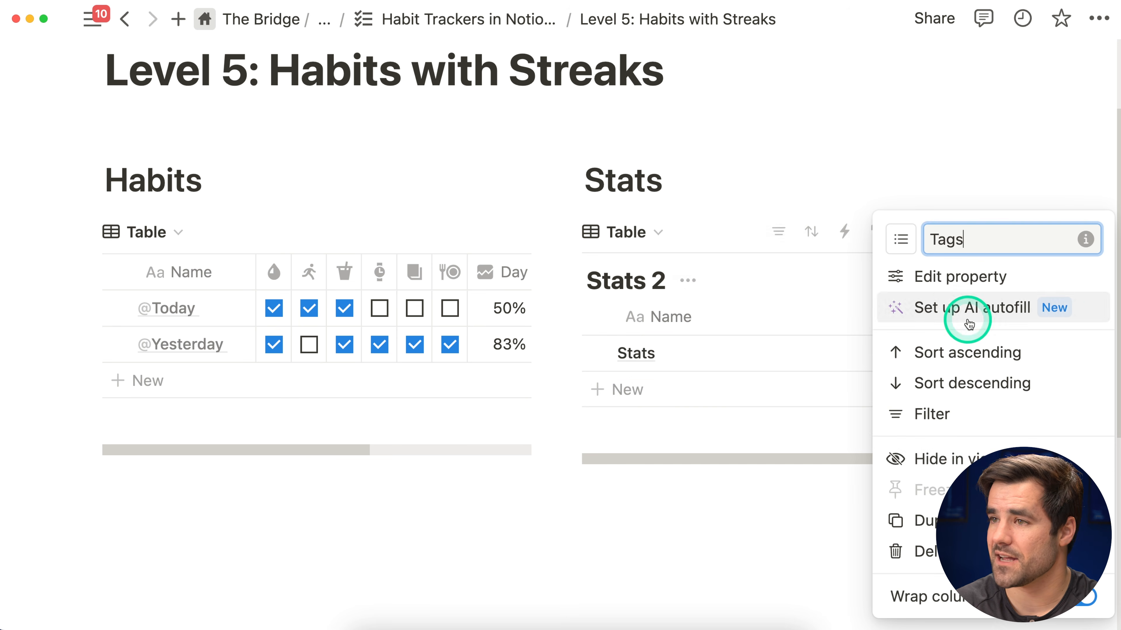
pyautogui.click(961, 459)
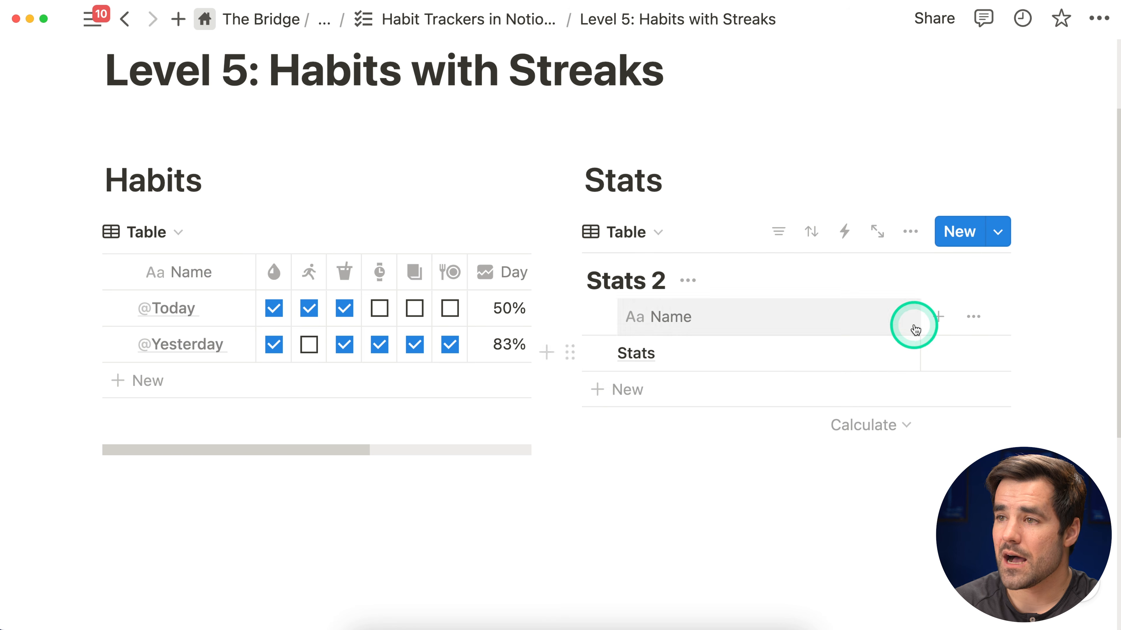
pyautogui.moveTo(918, 320); pyautogui.dragTo(782, 327)
# Open the Stats row of the Stats 2 database as a page in side peek
pyautogui.click(727, 354)
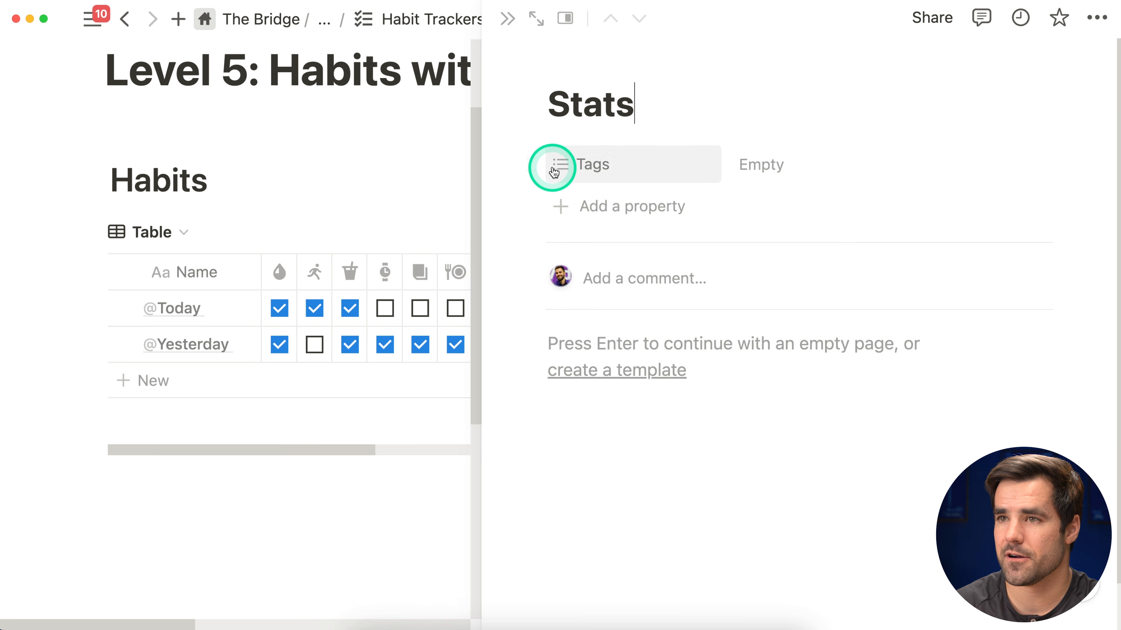
# Delete the Tags property from the Stats page and confirm the deletion
pyautogui.click(534, 164)
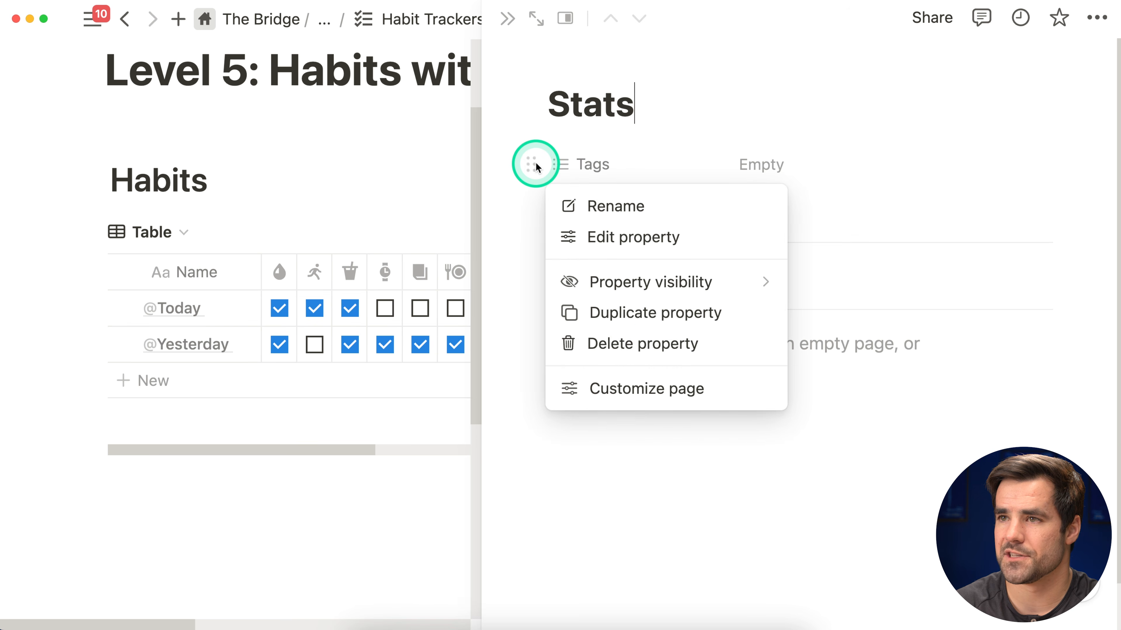
pyautogui.click(643, 343)
pyautogui.click(689, 307)
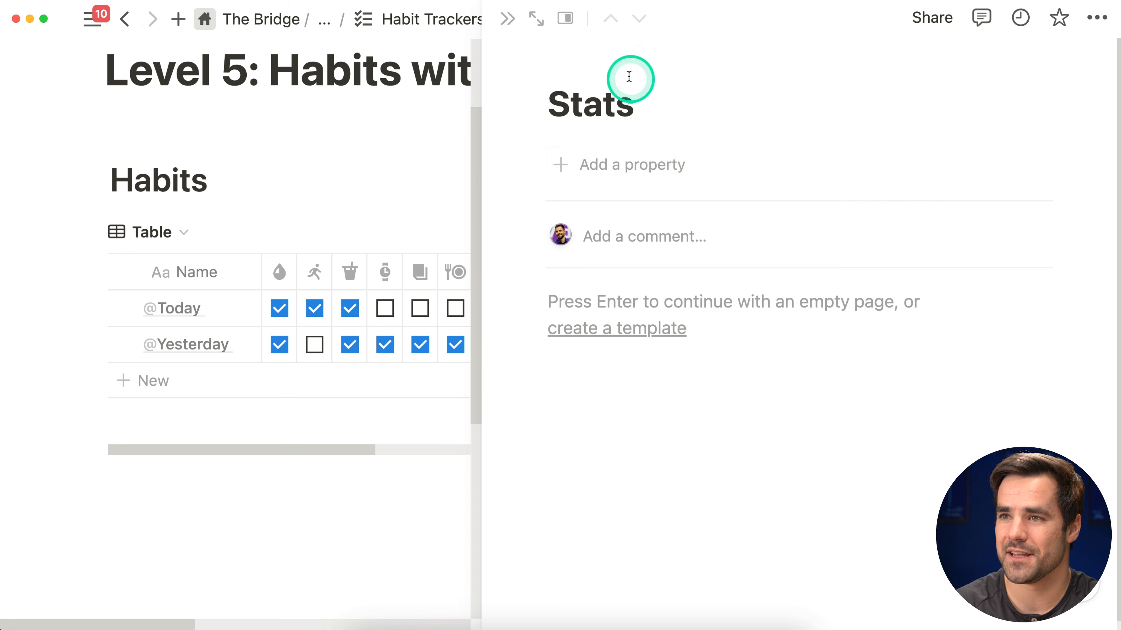
# Add a two-way relation to the Habits (1) database on the Stats page, naming the related property Stats, and close the page
pyautogui.click(618, 166)
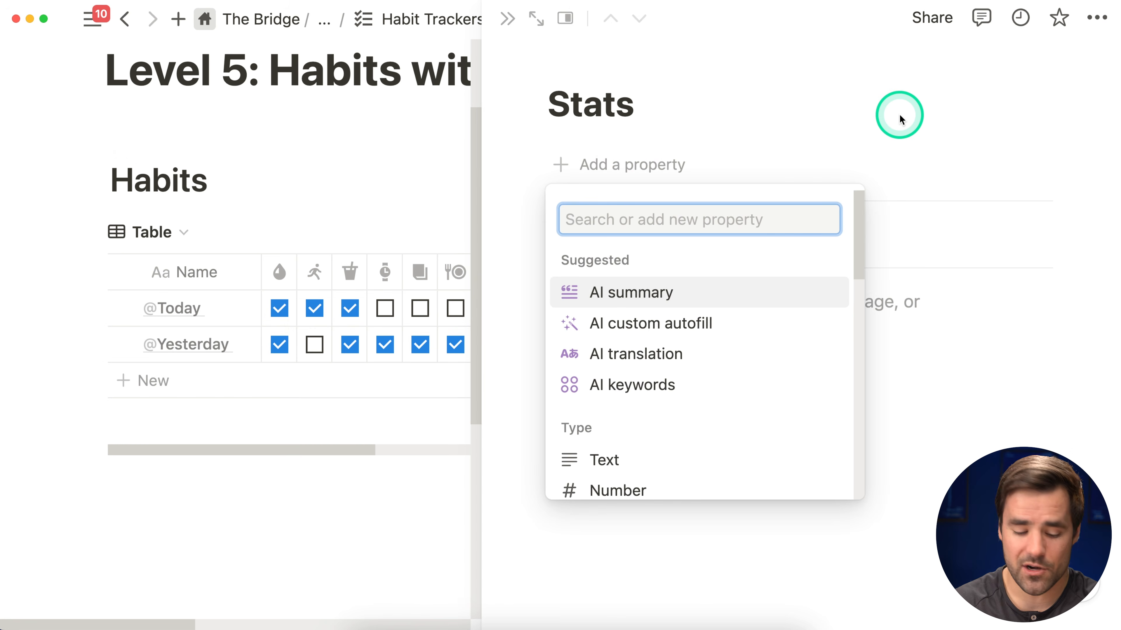
pyautogui.write('rea')
pyautogui.press('BackSpace')
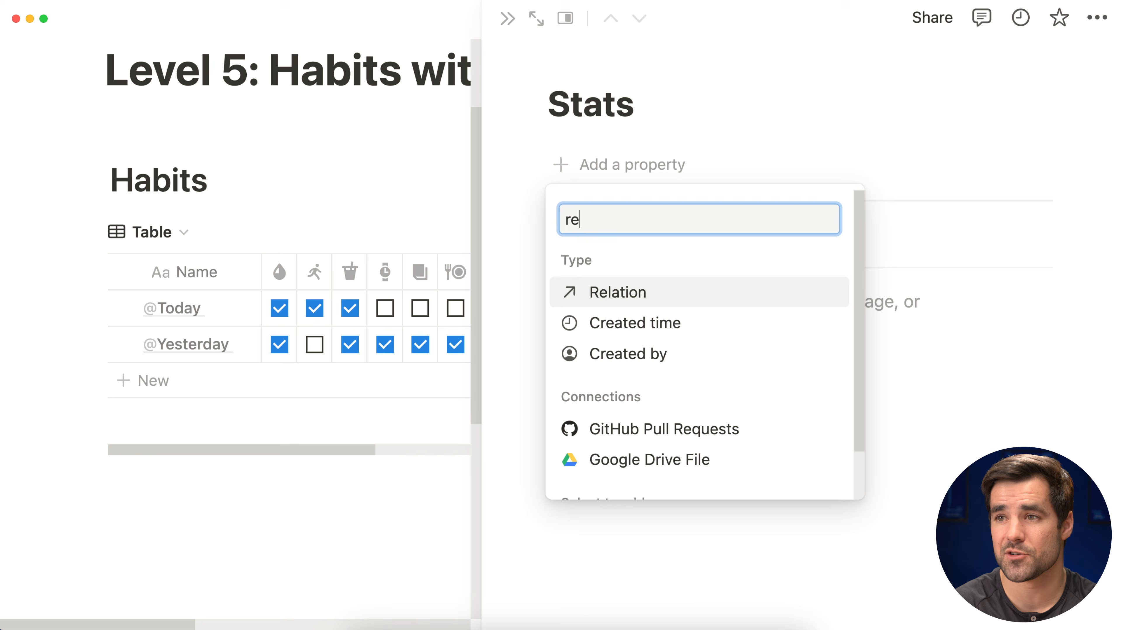
pyautogui.press('Return')
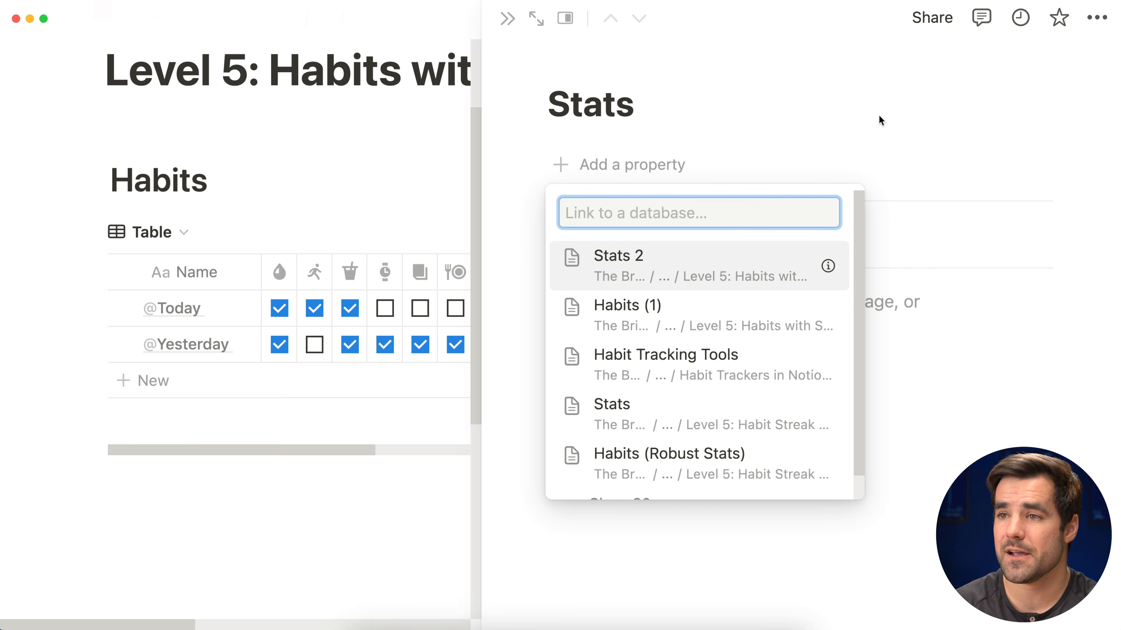
pyautogui.click(706, 313)
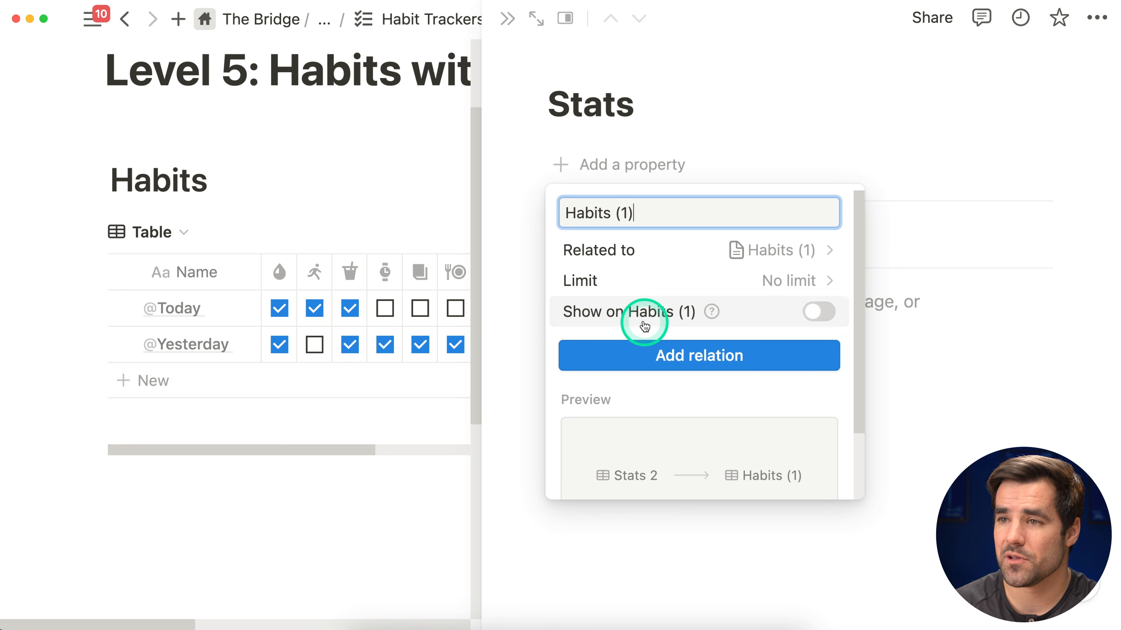
pyautogui.click(814, 310)
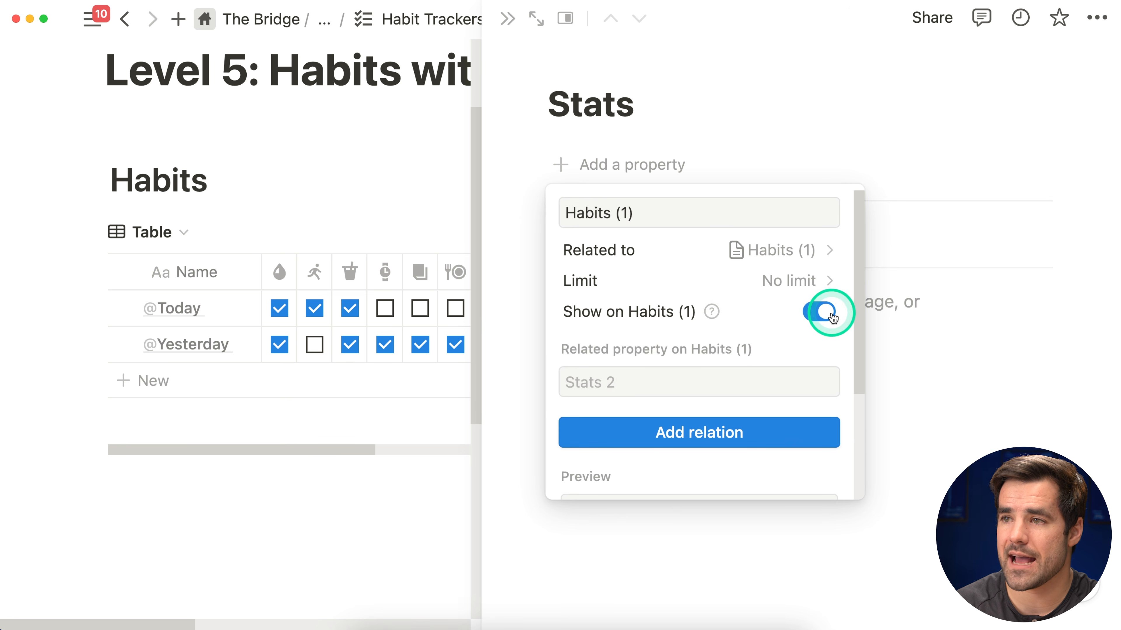
pyautogui.click(718, 347)
pyautogui.write('Stats')
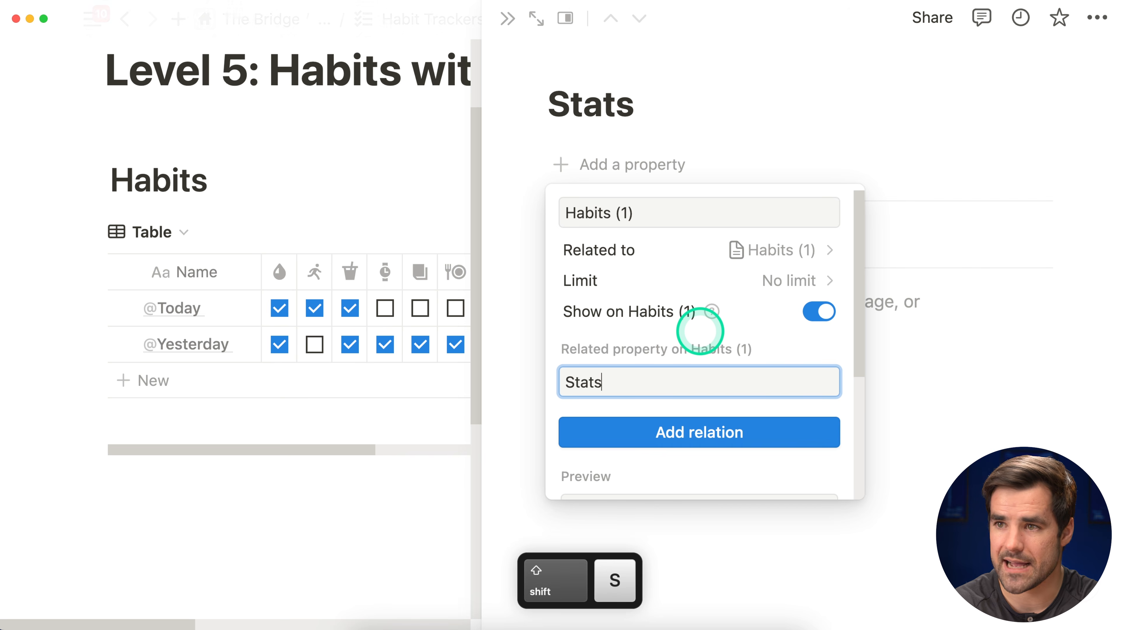
pyautogui.click(730, 442)
pyautogui.click(1002, 444)
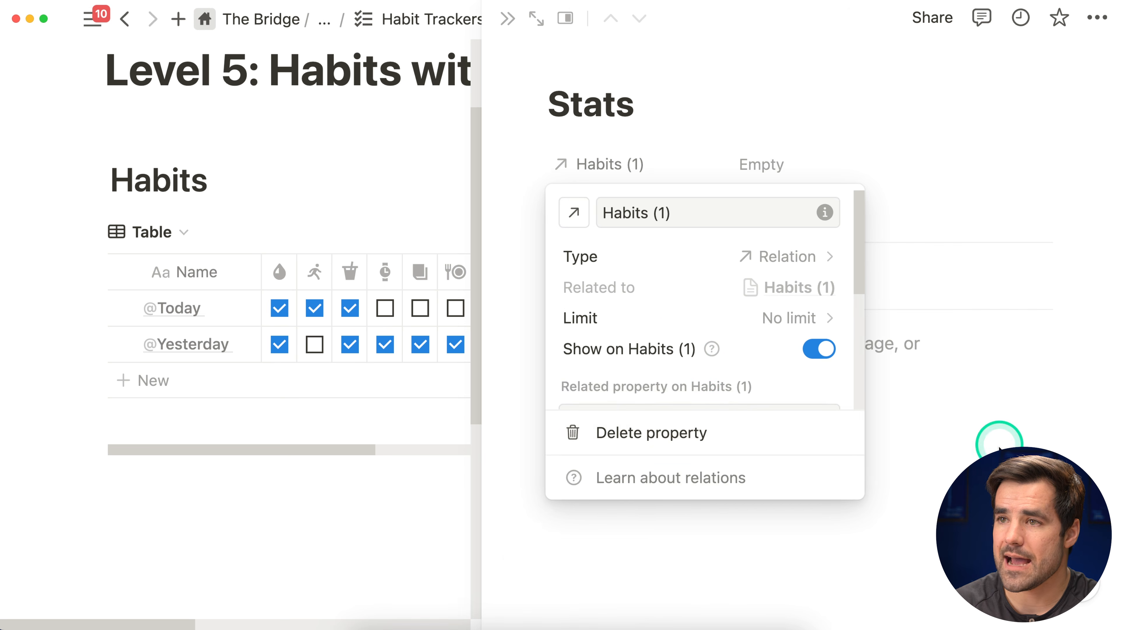
pyautogui.click(661, 207)
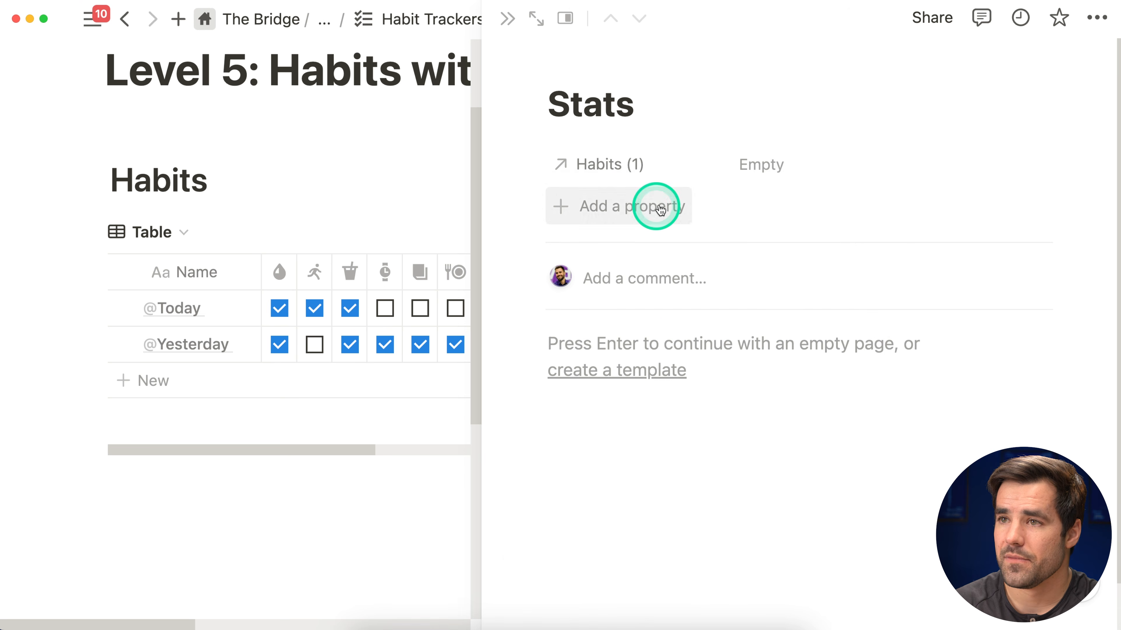
pyautogui.click(507, 19)
pyautogui.click(220, 307)
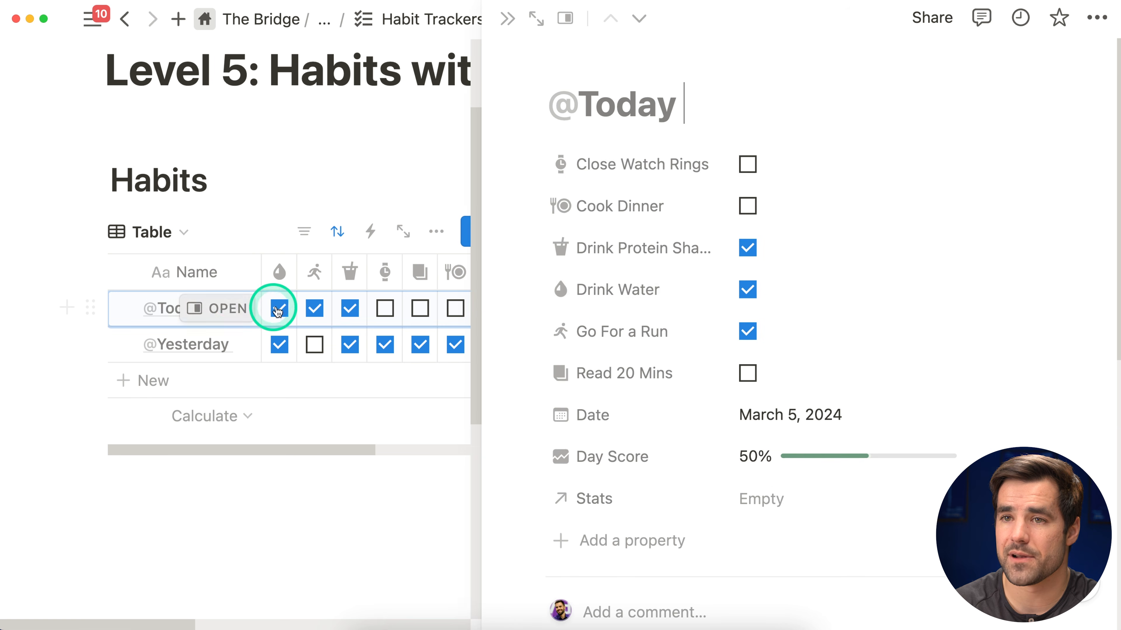
pyautogui.scroll(-1, 599, 294)
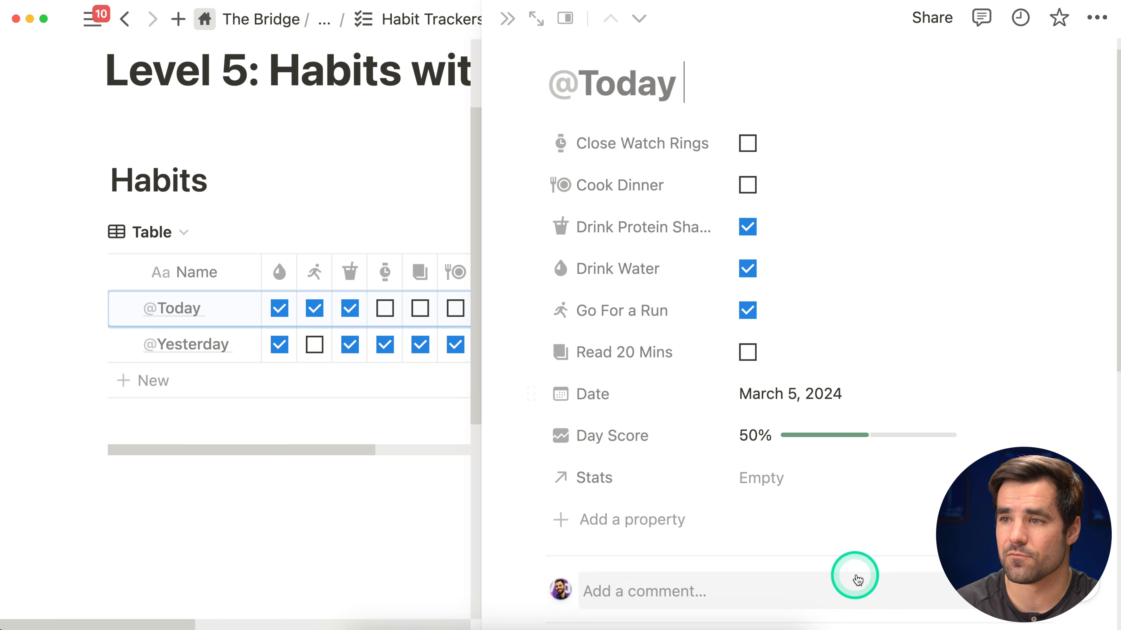
pyautogui.click(803, 488)
pyautogui.click(751, 534)
pyautogui.click(983, 336)
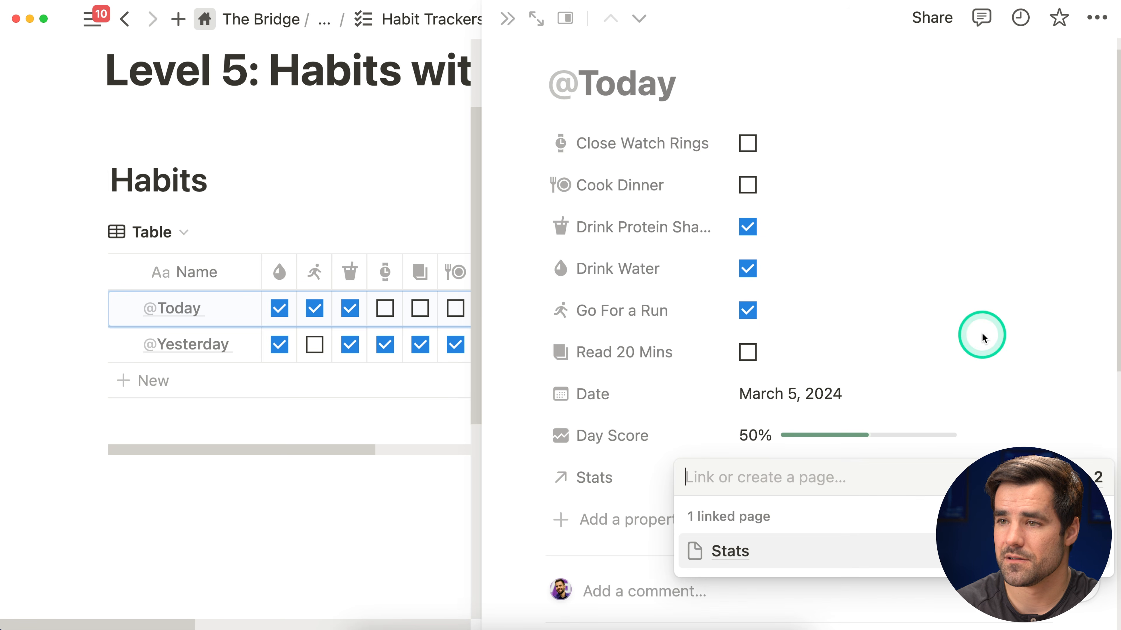
pyautogui.click(246, 348)
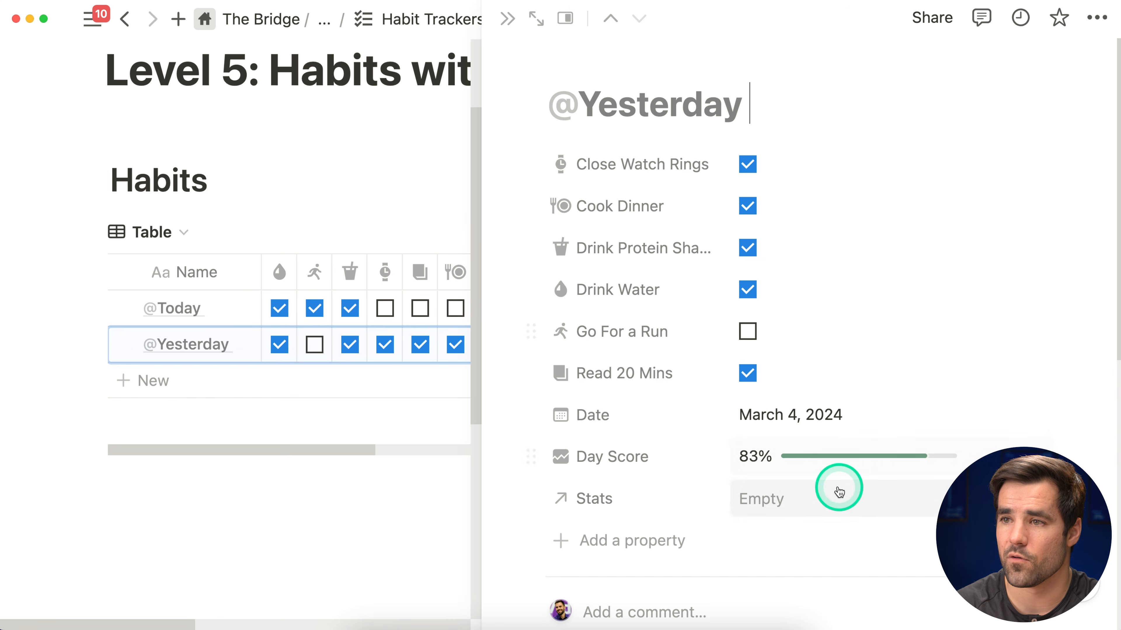
pyautogui.click(781, 497)
pyautogui.click(806, 455)
pyautogui.click(858, 501)
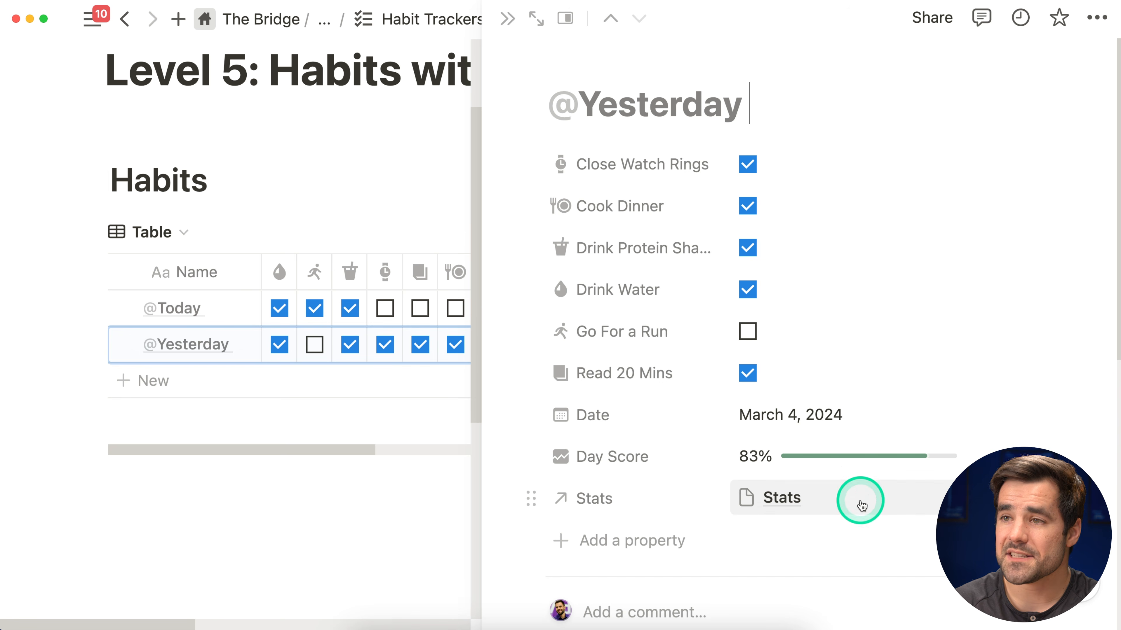
pyautogui.click(507, 20)
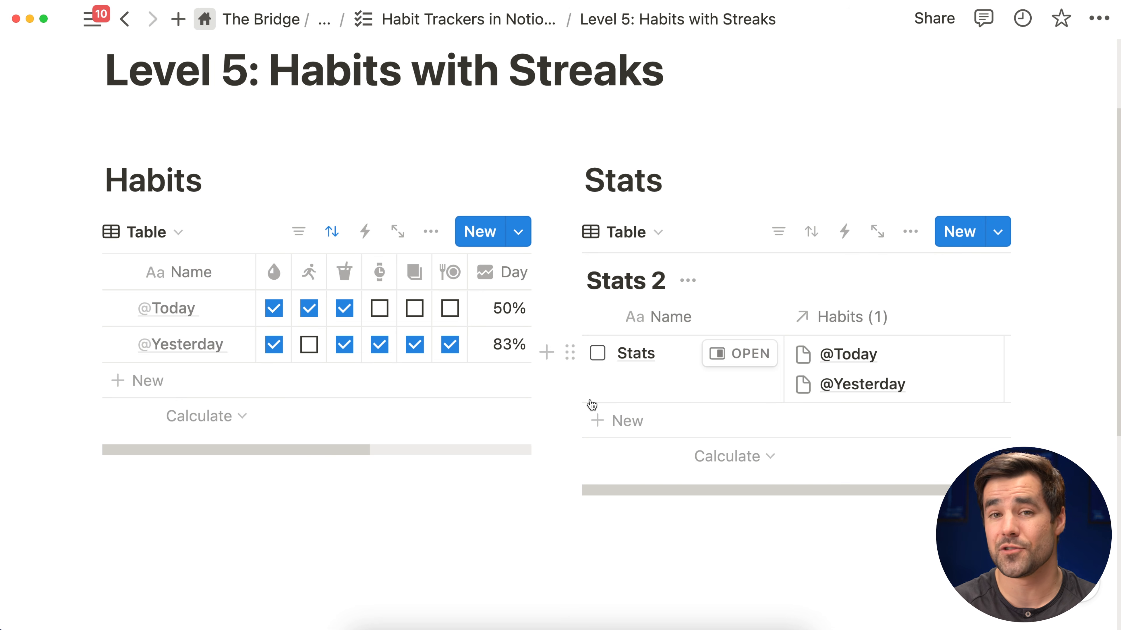
pyautogui.click(518, 231)
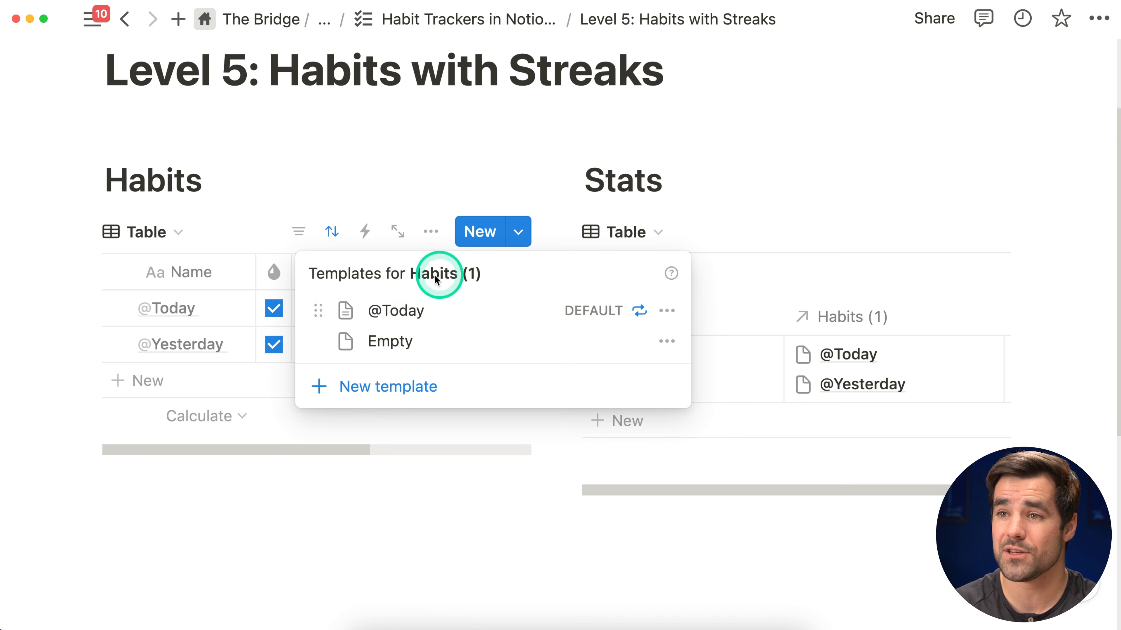
pyautogui.click(666, 310)
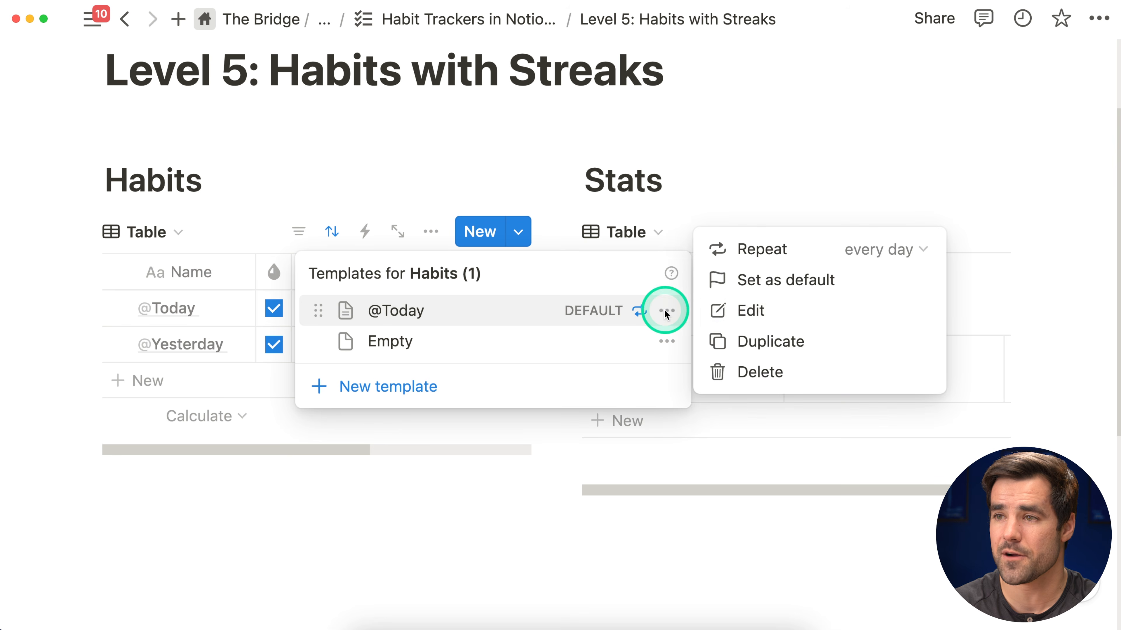
pyautogui.click(762, 310)
pyautogui.scroll(-6, 708, 315)
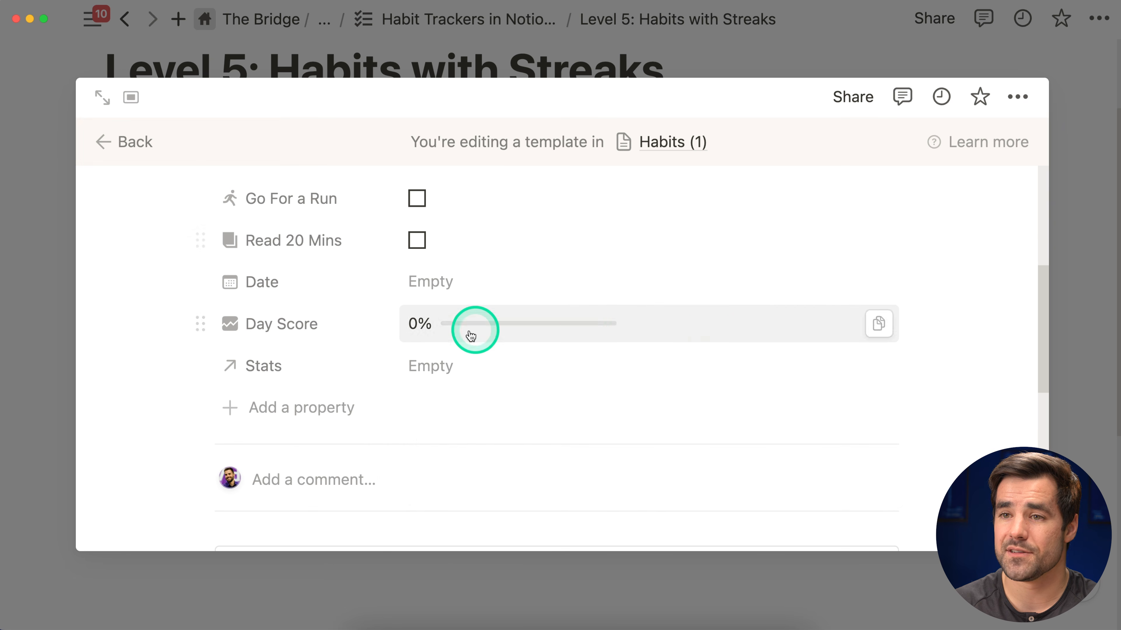
pyautogui.click(424, 369)
pyautogui.click(476, 440)
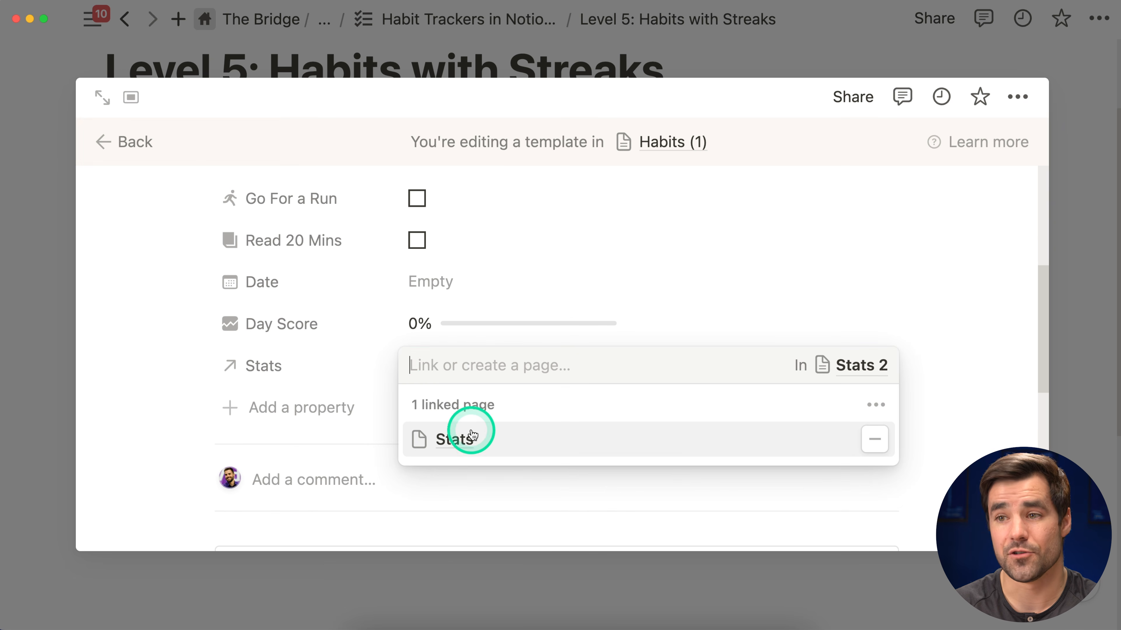
pyautogui.click(835, 270)
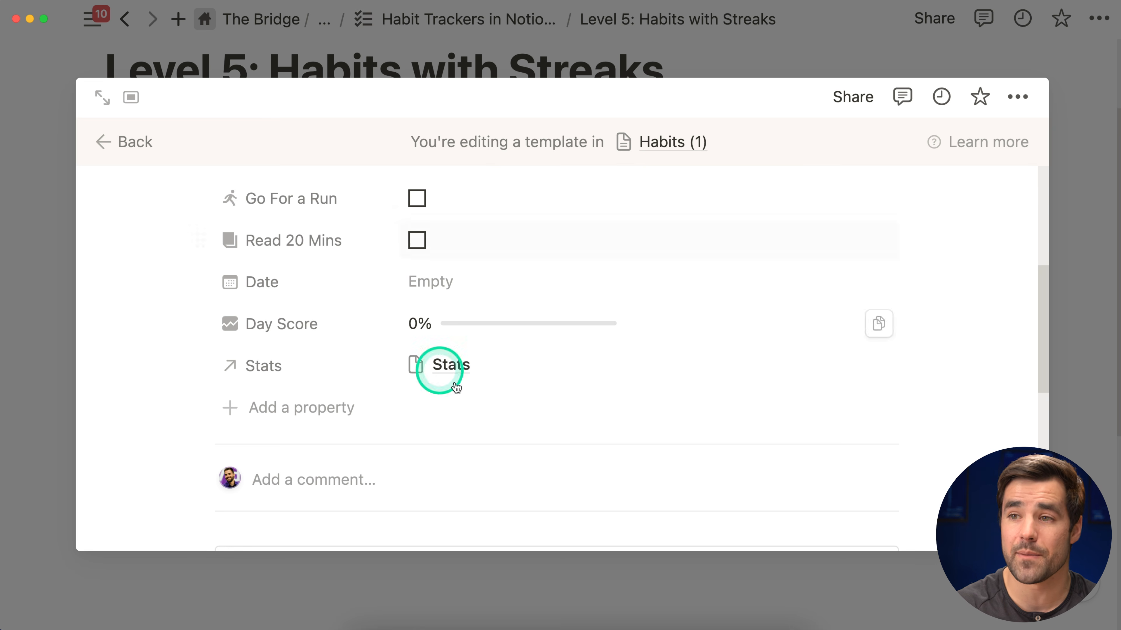
pyautogui.click(746, 71)
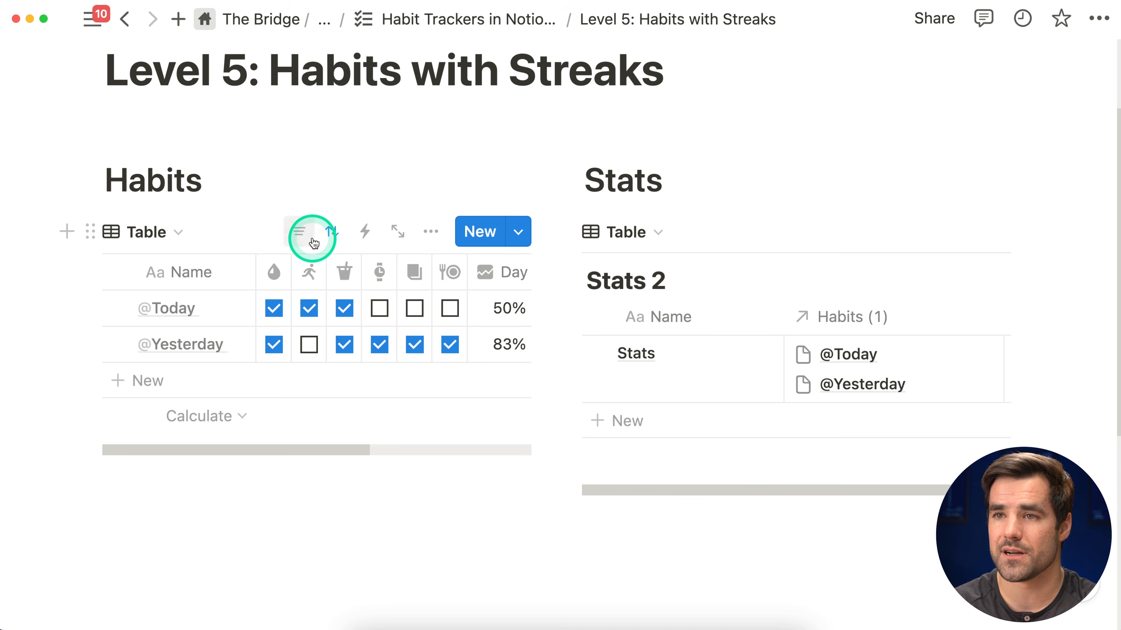
# Add an advanced filter to the Habits table where Stats contains the Stats page, and save it for everyone
pyautogui.click(299, 231)
pyautogui.scroll(-1, 268, 485)
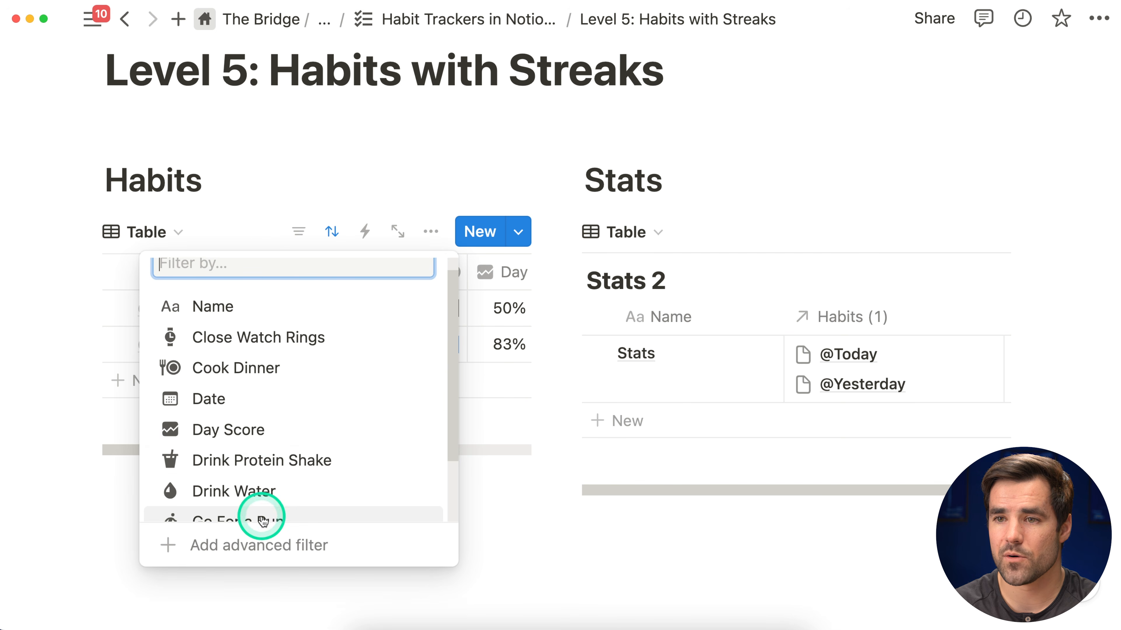
pyautogui.click(270, 546)
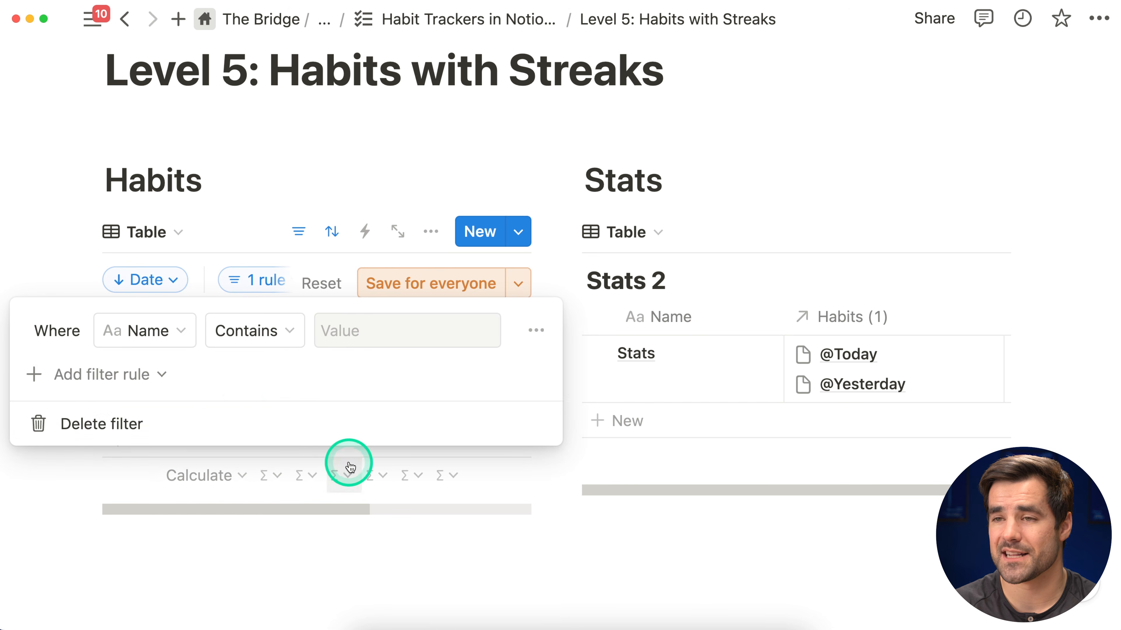
pyautogui.click(182, 331)
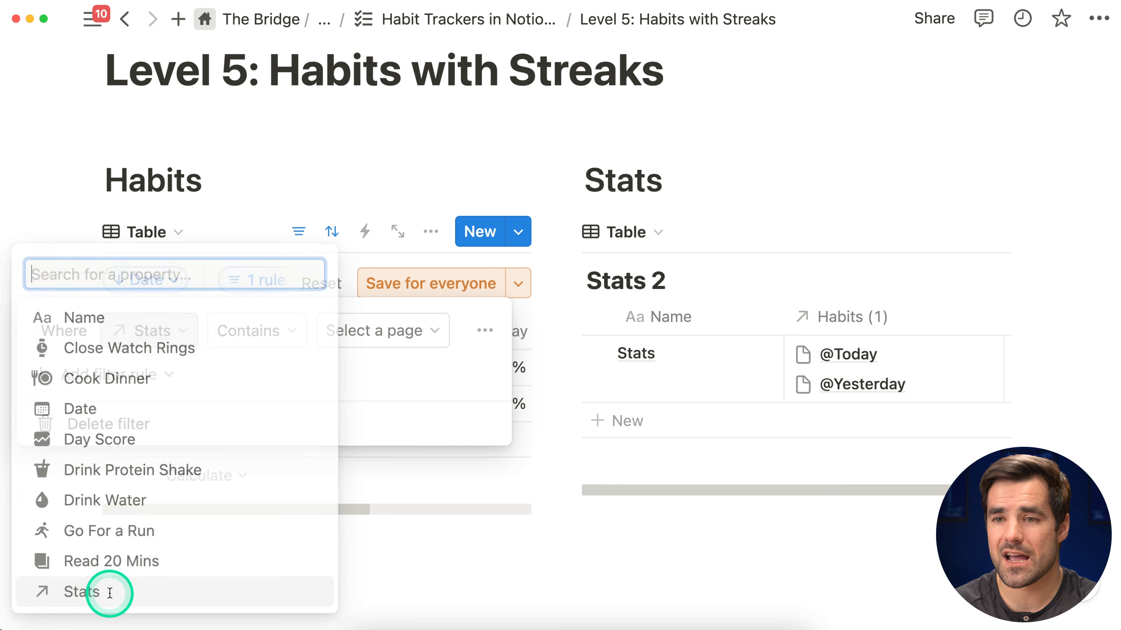
pyautogui.click(95, 593)
pyautogui.click(373, 329)
pyautogui.click(312, 420)
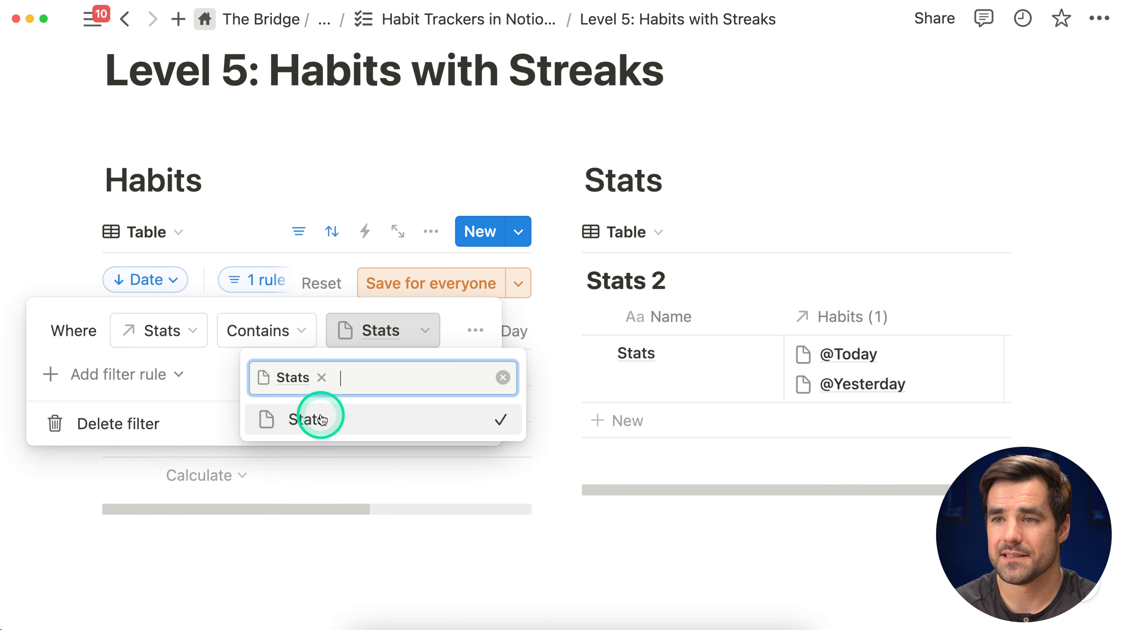
pyautogui.click(420, 285)
pyautogui.click(428, 283)
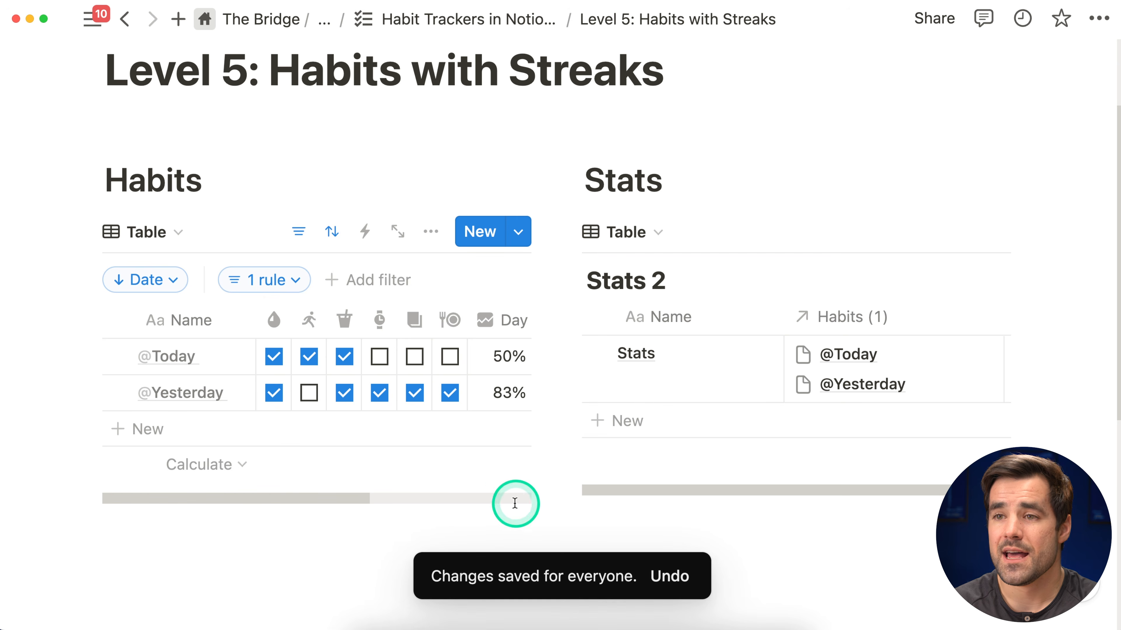
# Add a trial entry to the Habits table to check its Stats relation, and delete that entry
pyautogui.click(171, 433)
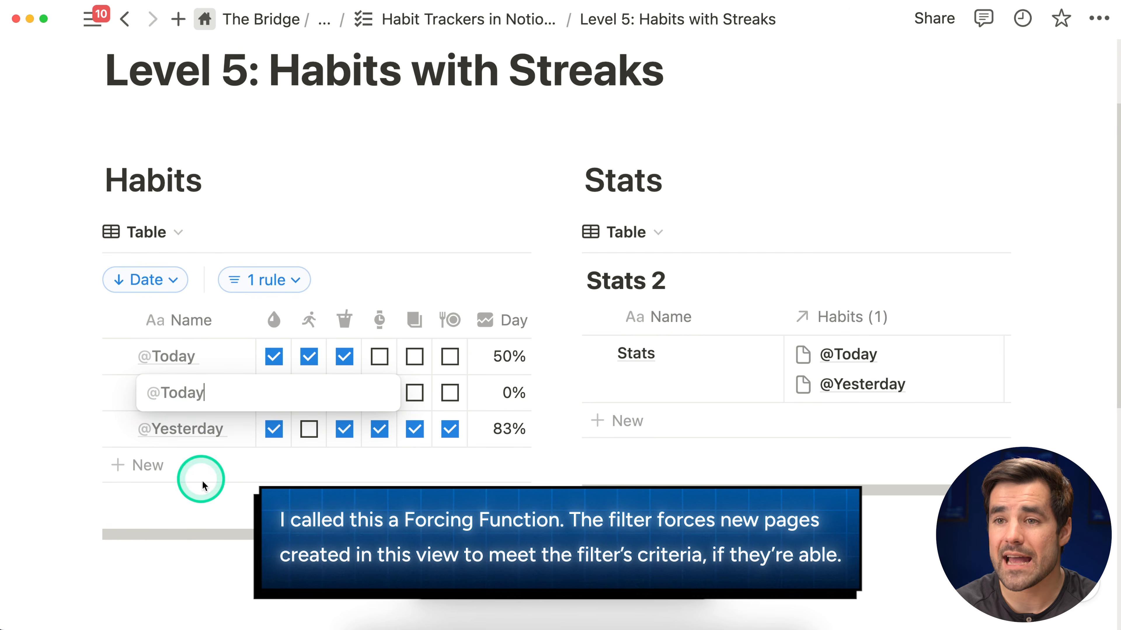
pyautogui.press('Escape')
pyautogui.click(225, 395)
pyautogui.scroll(-3, 723, 423)
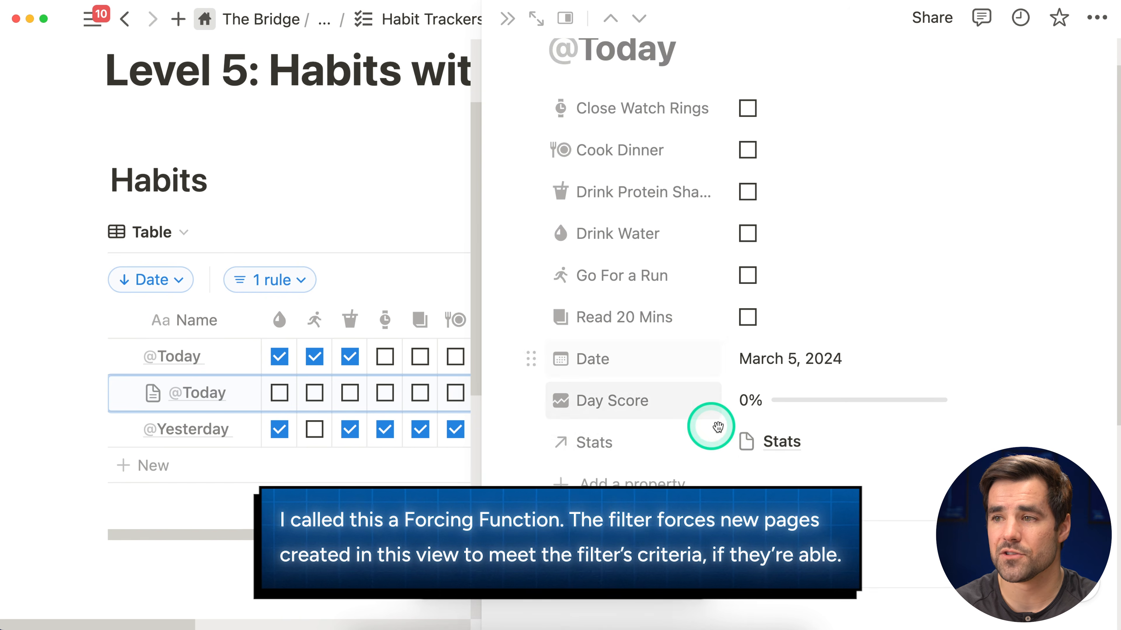
pyautogui.click(508, 19)
pyautogui.rightClick(229, 397)
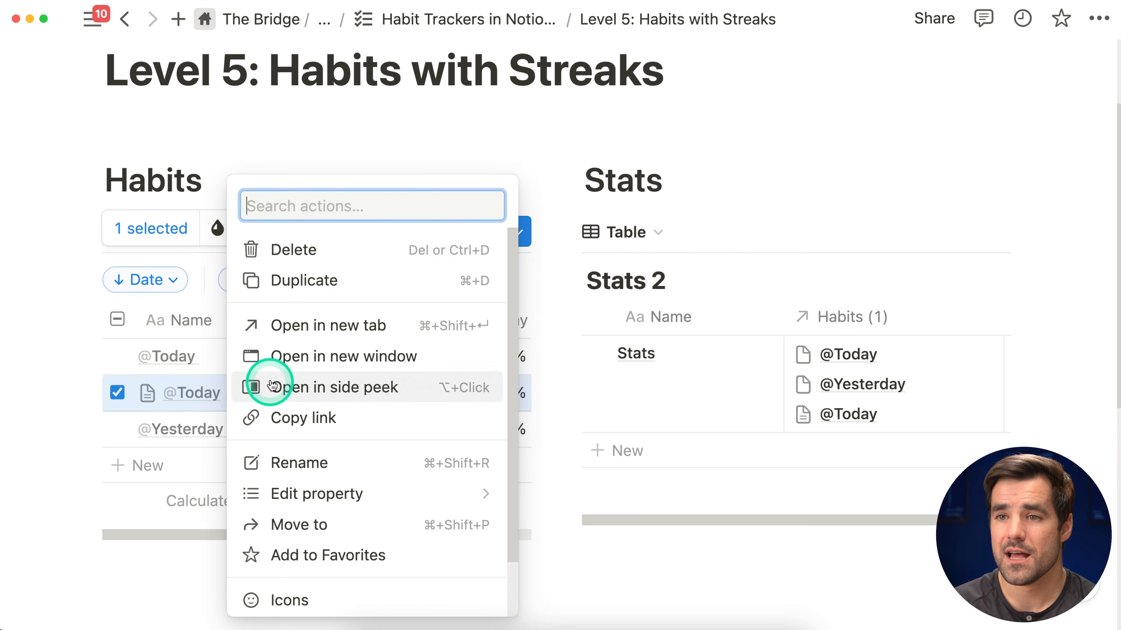
pyautogui.click(289, 247)
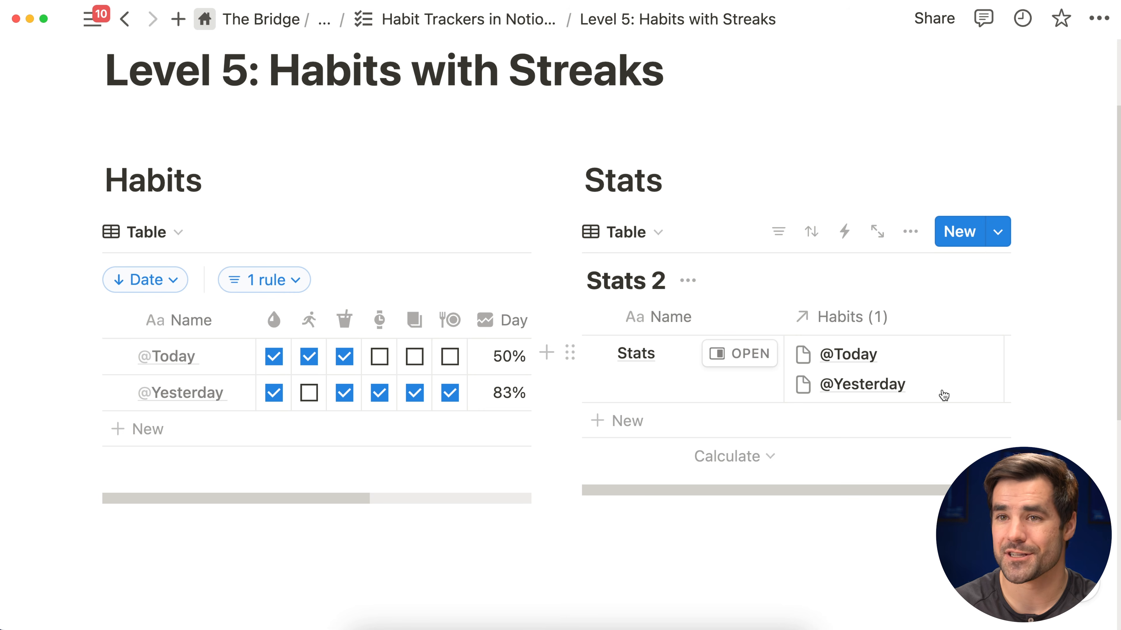
# Move the Habits heading and its table below the Stats table, and remove the empty column so the layout is full width
pyautogui.moveTo(90, 181); pyautogui.dragTo(598, 513)
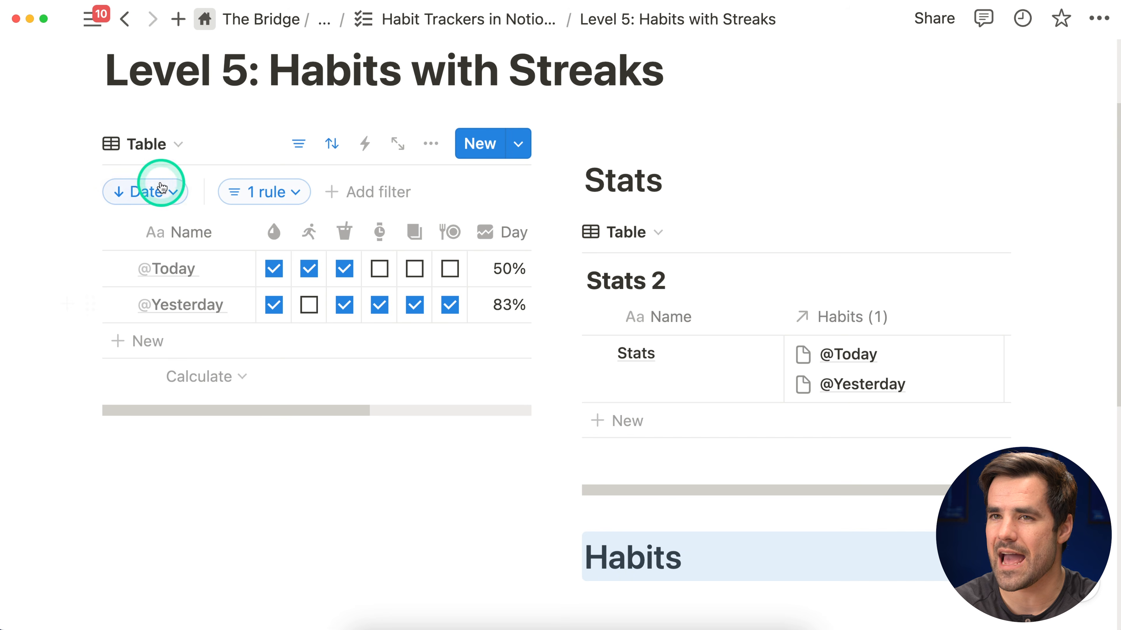
pyautogui.moveTo(80, 150); pyautogui.dragTo(613, 475)
pyautogui.scroll(5, 571, 293)
pyautogui.click(144, 342)
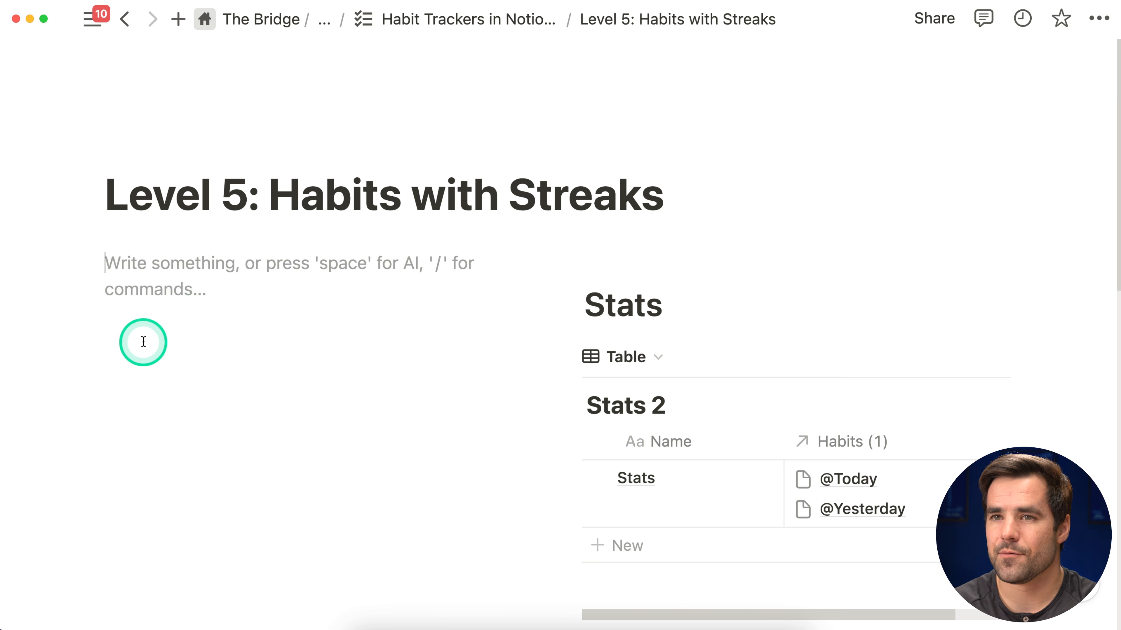
pyautogui.press('BackSpace')
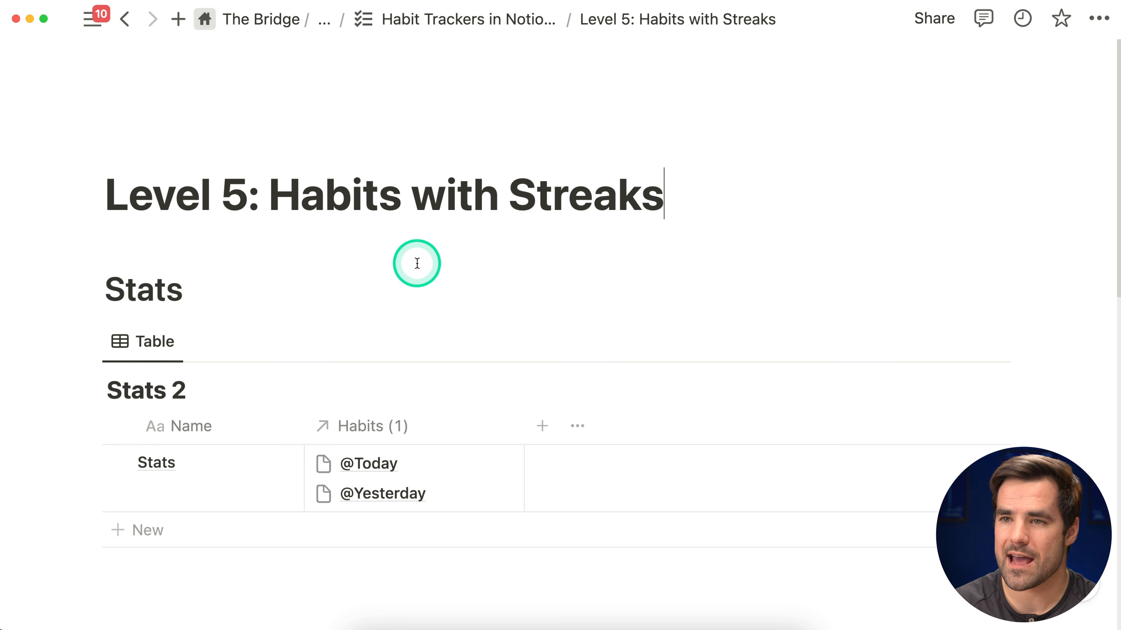
# Hide the Habits (1) relation column in the Stats table view
pyautogui.scroll(-2, 417, 263)
pyautogui.click(419, 360)
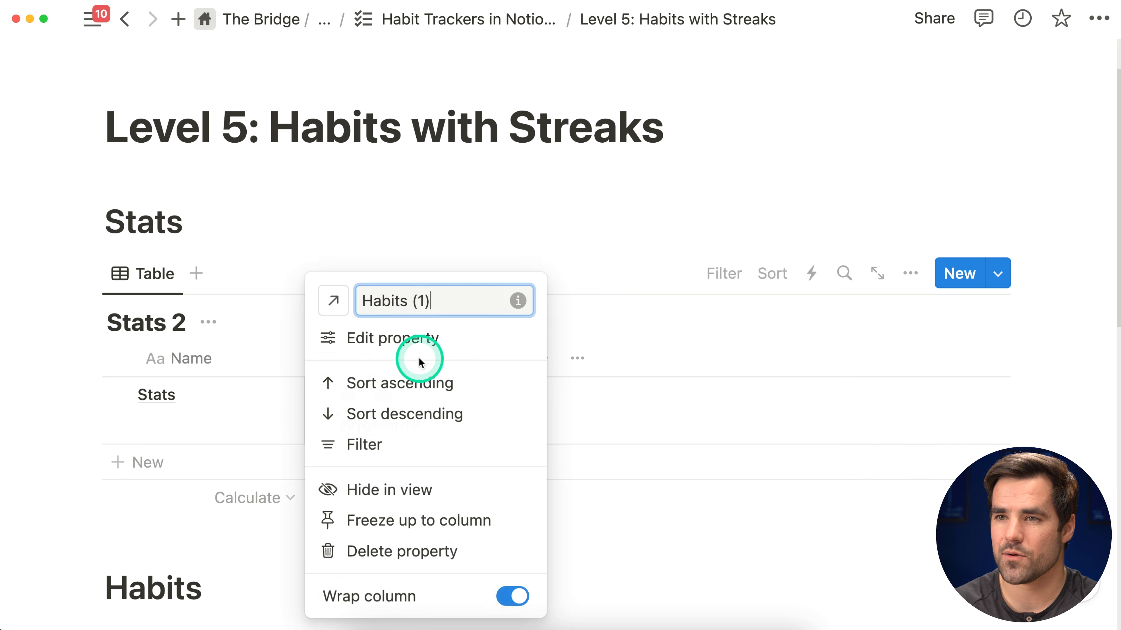
pyautogui.click(391, 489)
# Add a formula property named Water with a water-drop icon to the Stats table, and widen its column
pyautogui.scroll(-2, 331, 364)
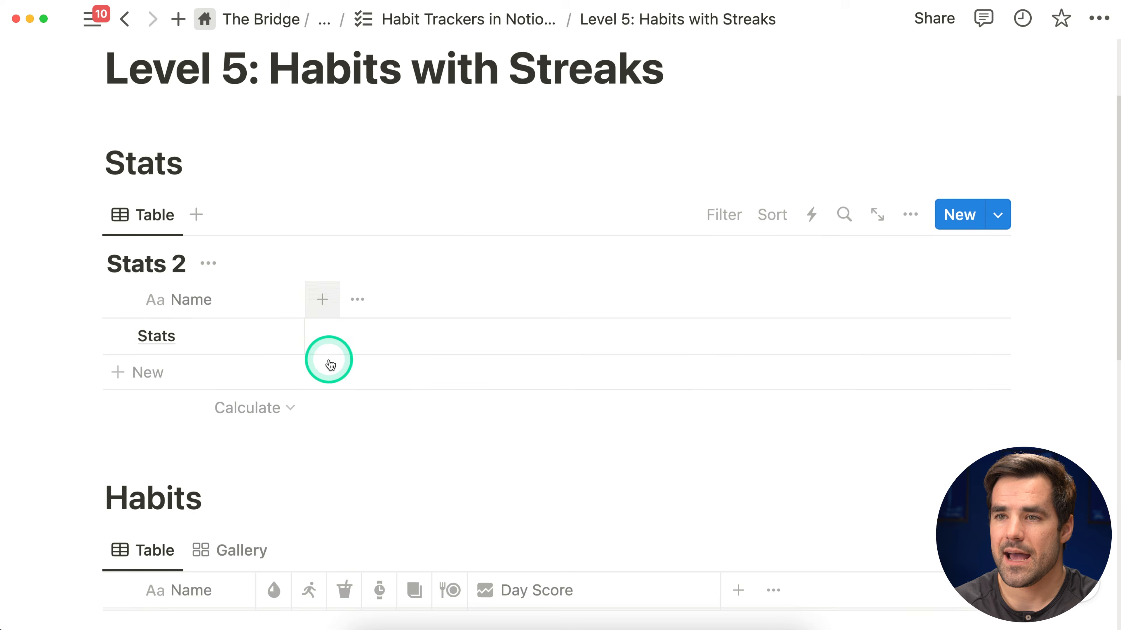
pyautogui.click(322, 268)
pyautogui.write('form')
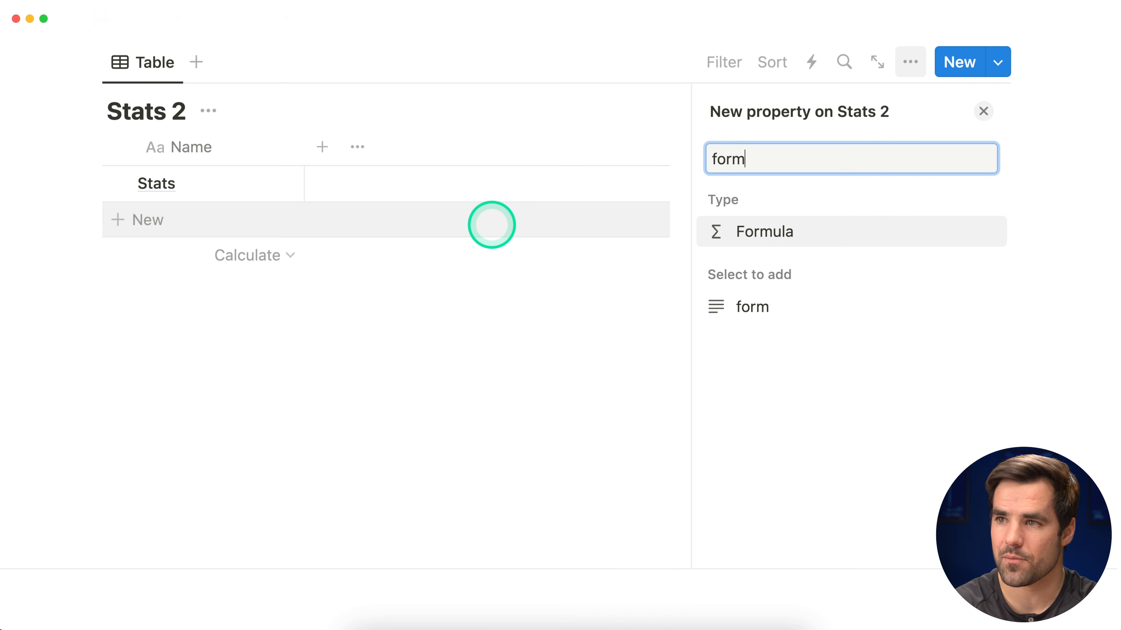
pyautogui.press('Return')
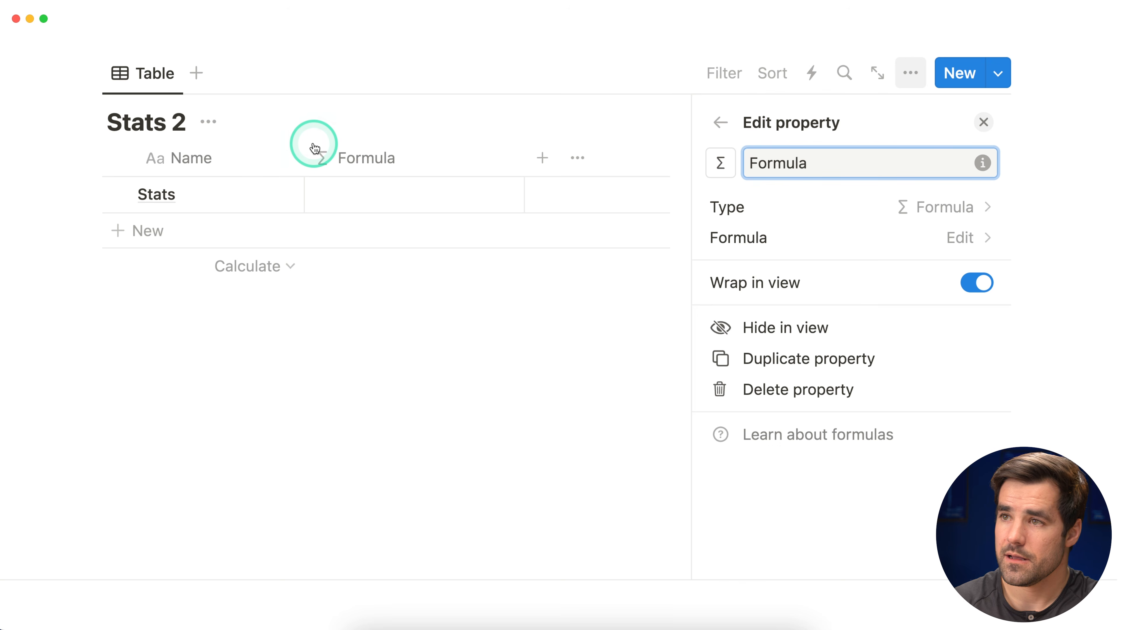
pyautogui.write('Water')
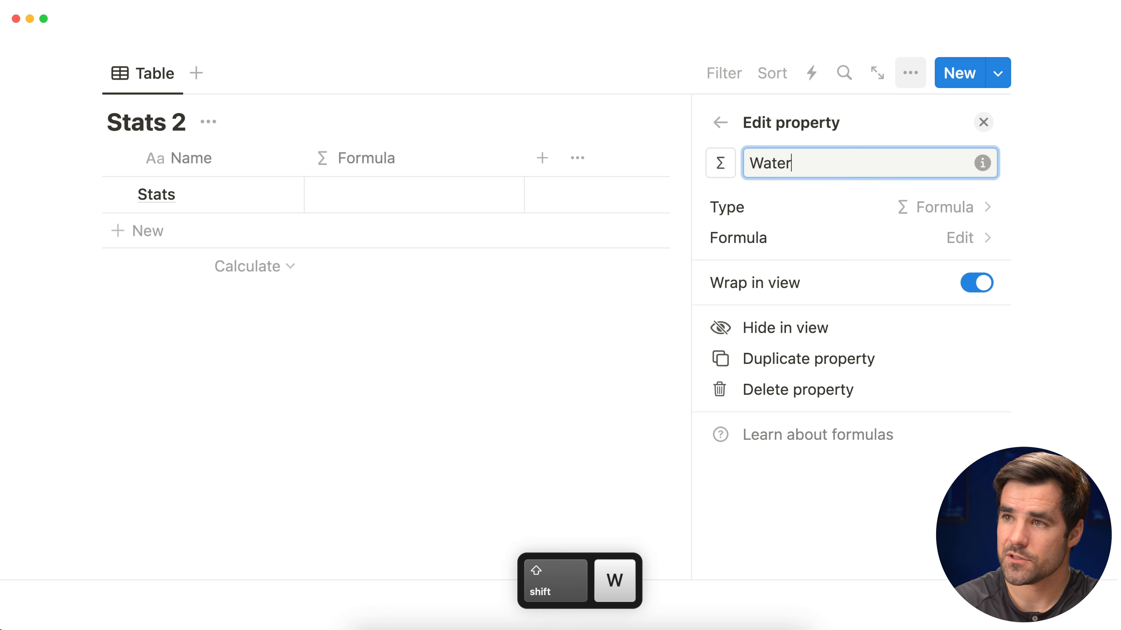
pyautogui.click(721, 162)
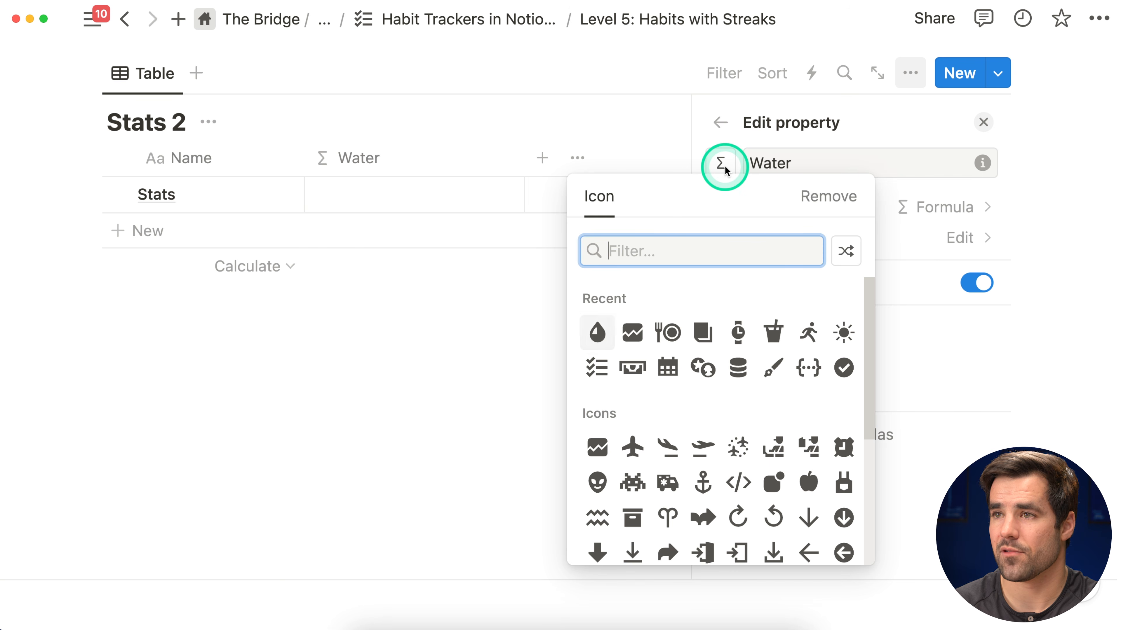
pyautogui.click(598, 330)
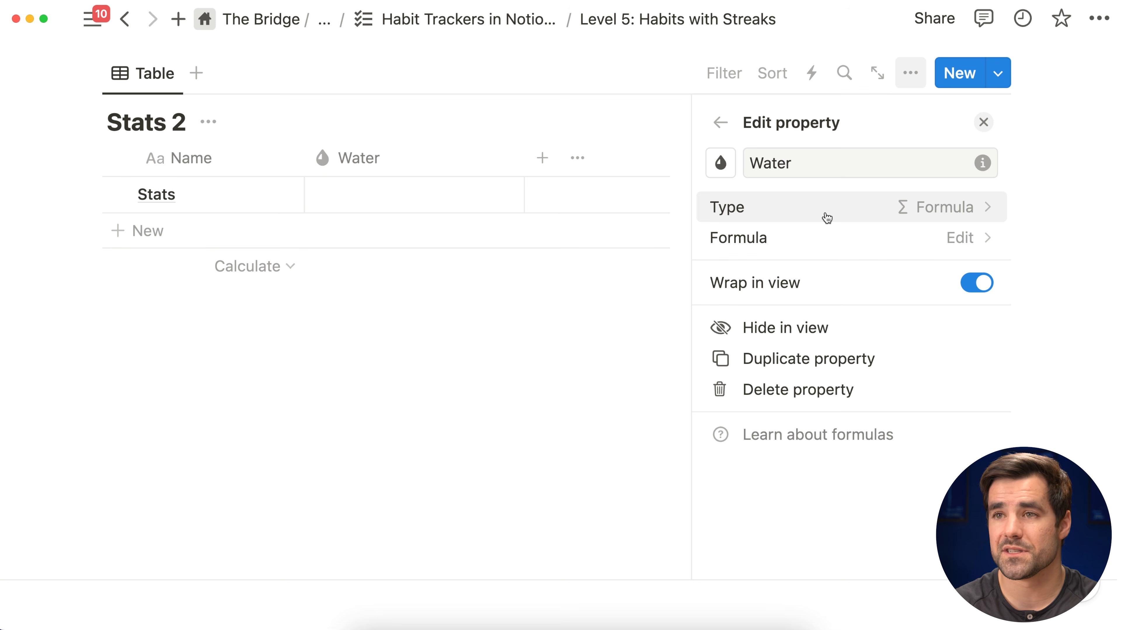
pyautogui.click(983, 123)
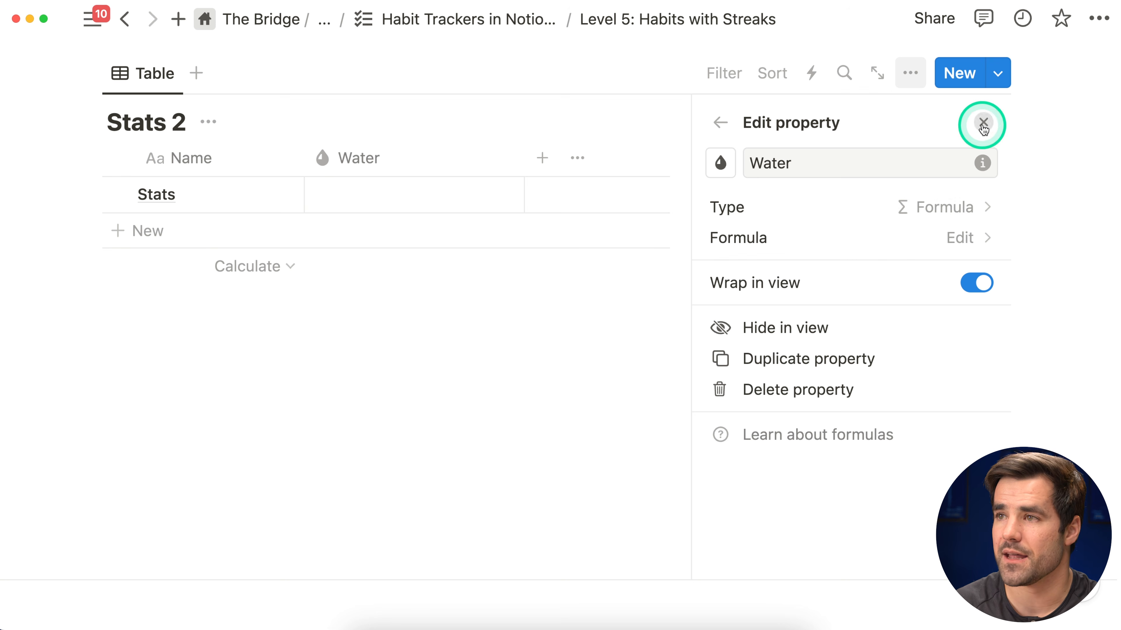
pyautogui.moveTo(523, 156); pyautogui.dragTo(731, 150)
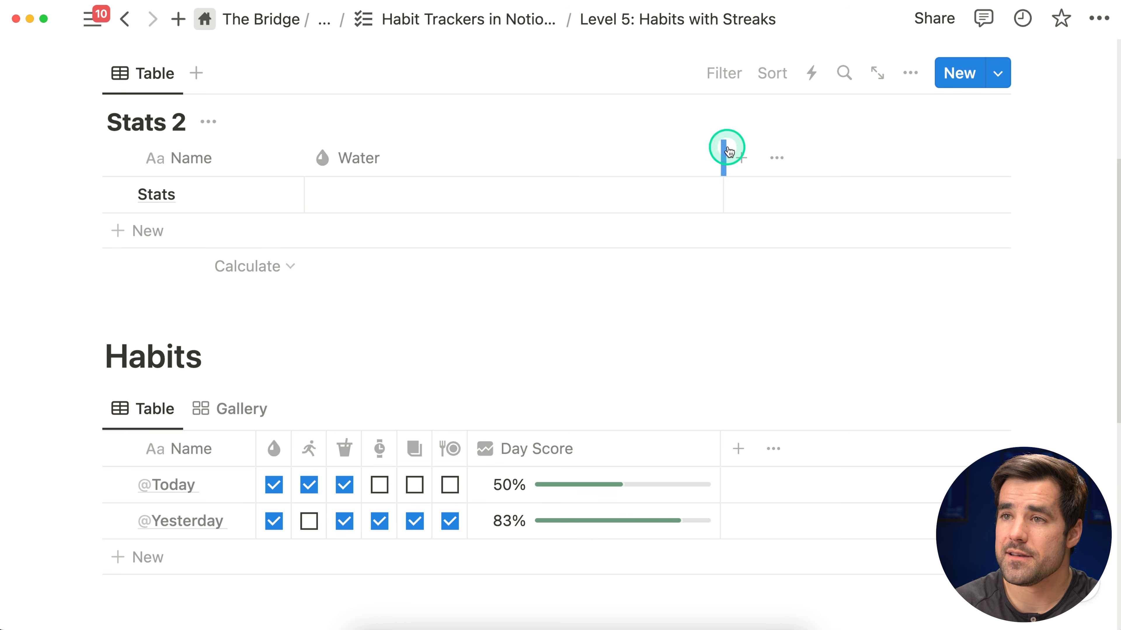
# Open the Stats page's Water formula for editing, and examine the finished streak formula on the Habit Trackers in Notion at 5 Levels page
pyautogui.scroll(-2, 618, 176)
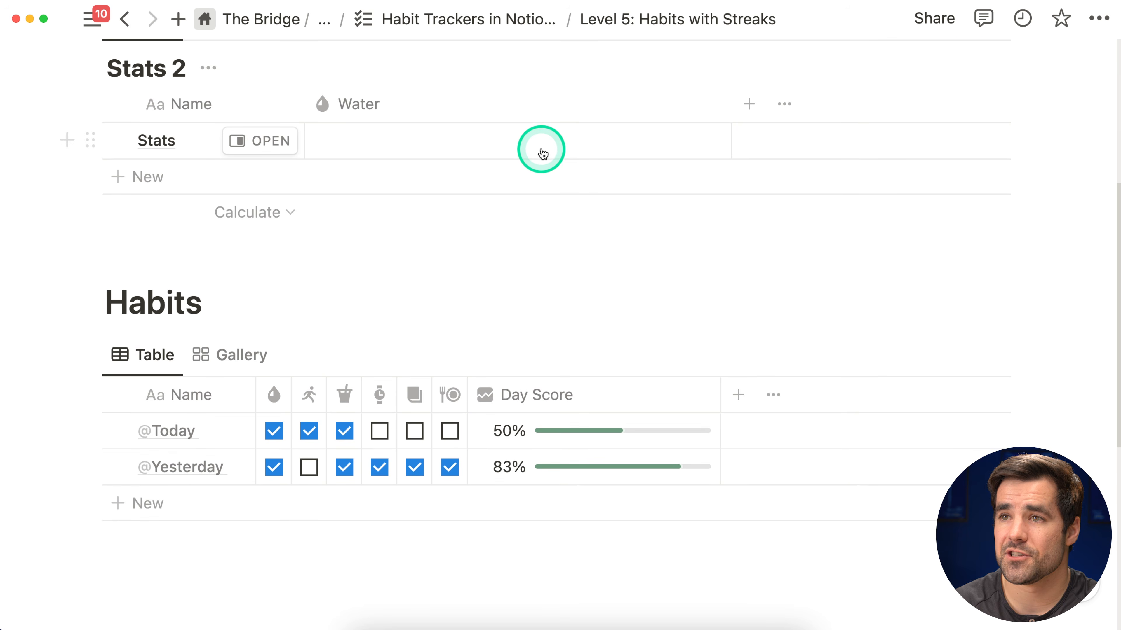
pyautogui.click(541, 142)
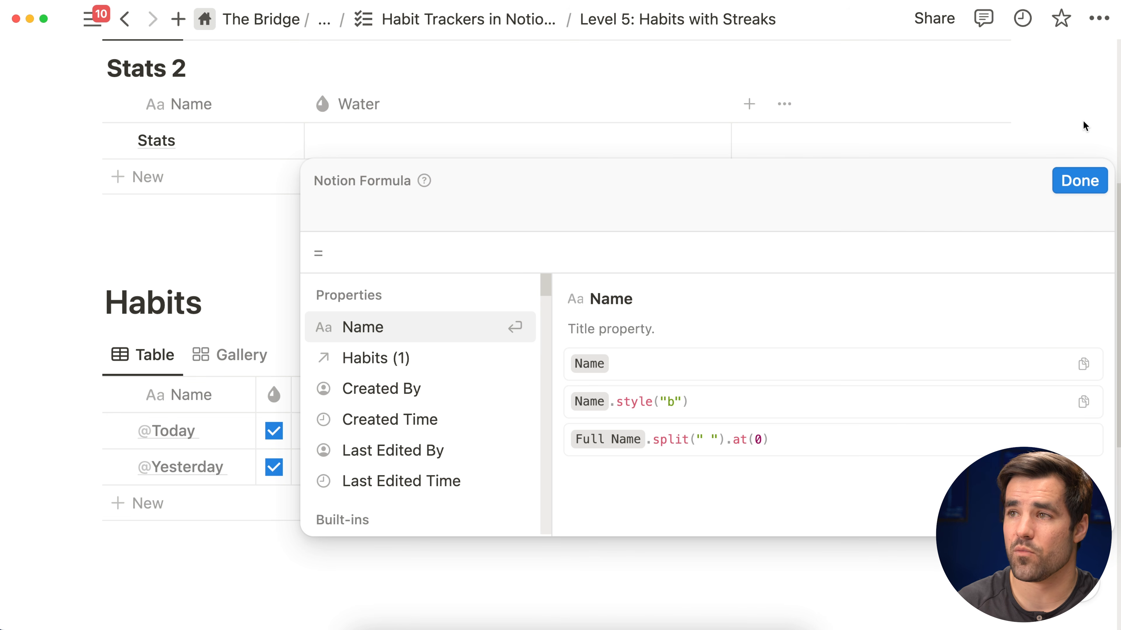
pyautogui.click(1058, 116)
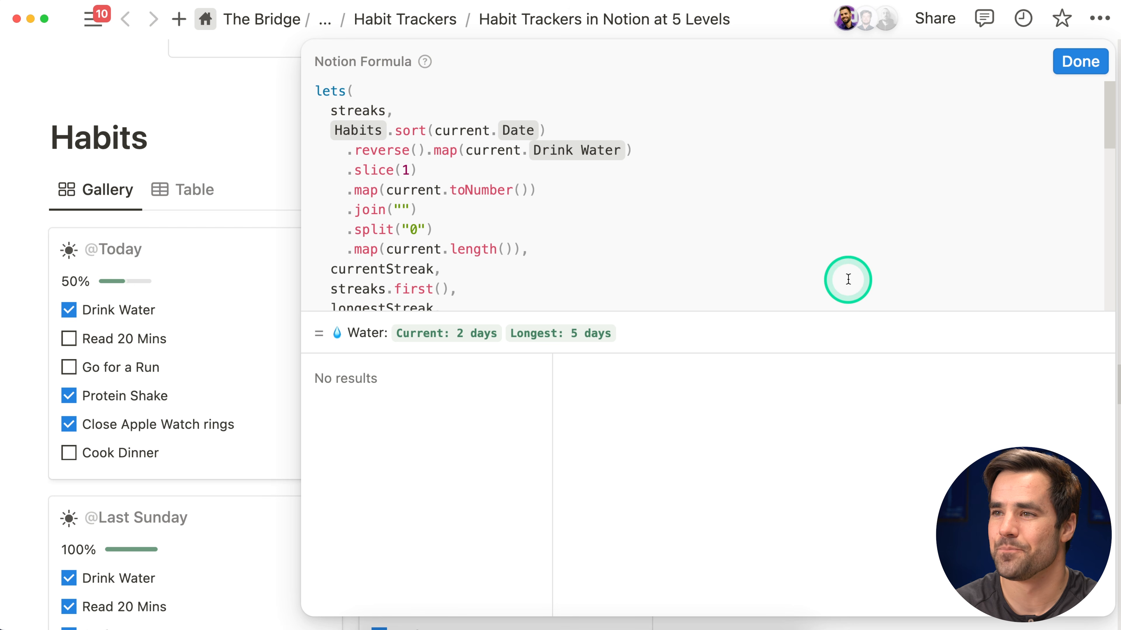
pyautogui.scroll(-10, 656, 171)
pyautogui.scroll(-5, 656, 172)
pyautogui.scroll(10, 656, 187)
pyautogui.scroll(8, 681, 217)
pyautogui.moveTo(527, 249); pyautogui.dragTo(318, 132)
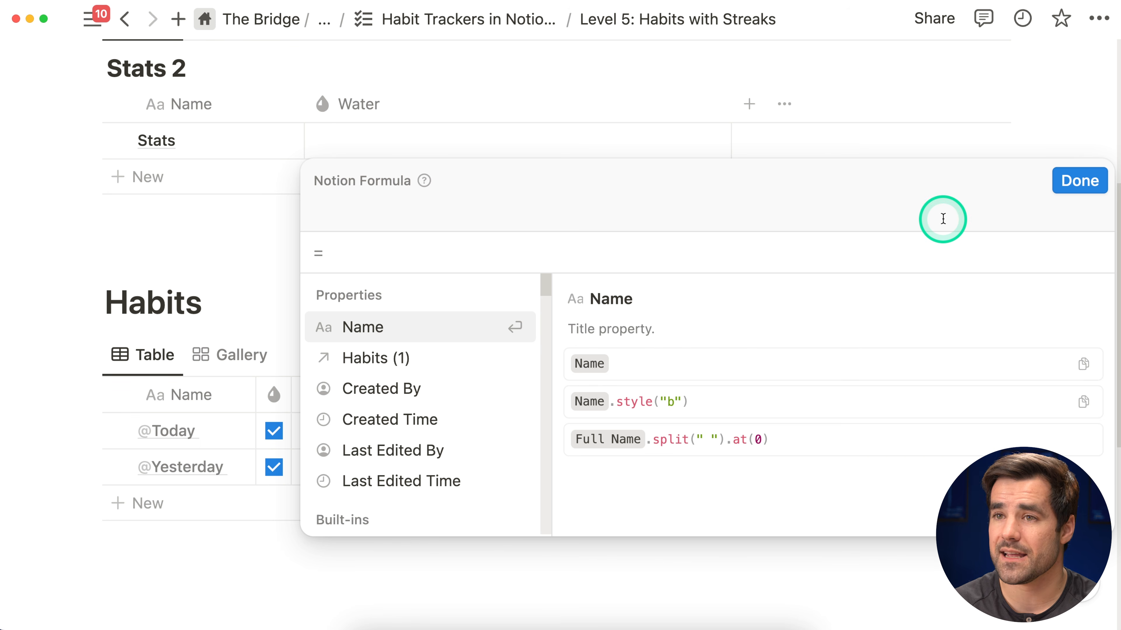
# Set the Water formula to the Habits (1) relation property and save it
pyautogui.write('hab')
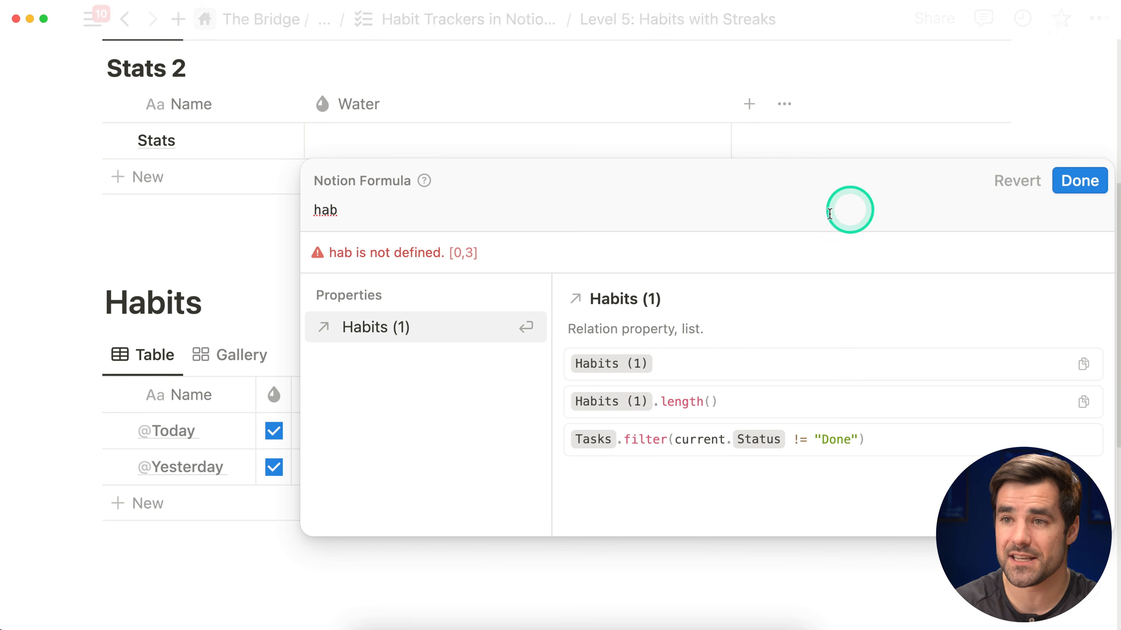
pyautogui.click(405, 320)
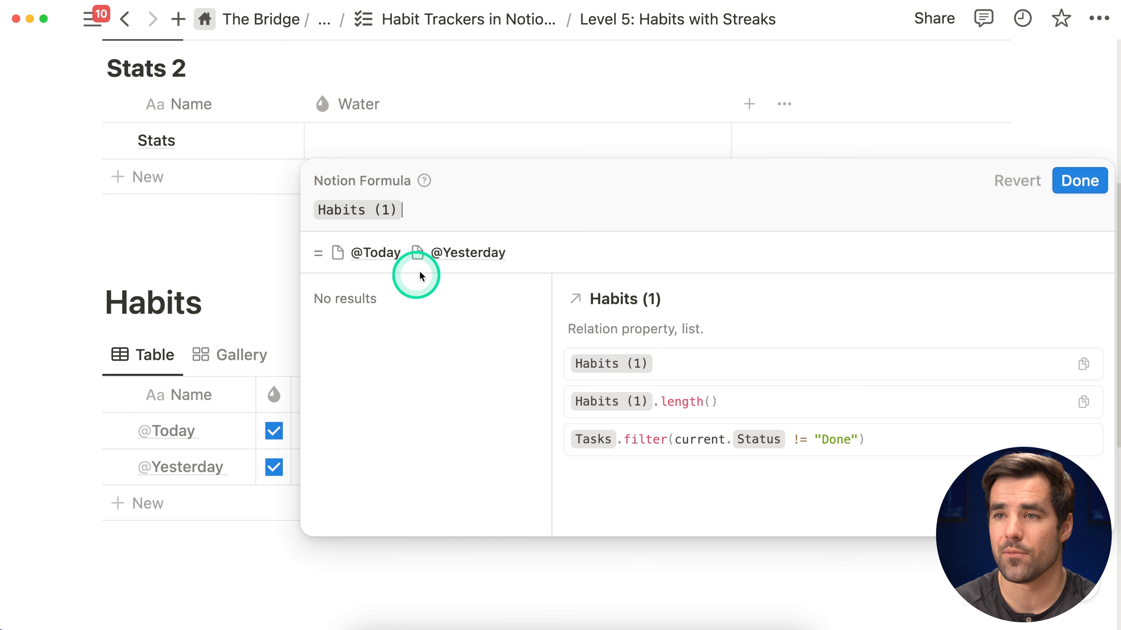
pyautogui.click(1080, 181)
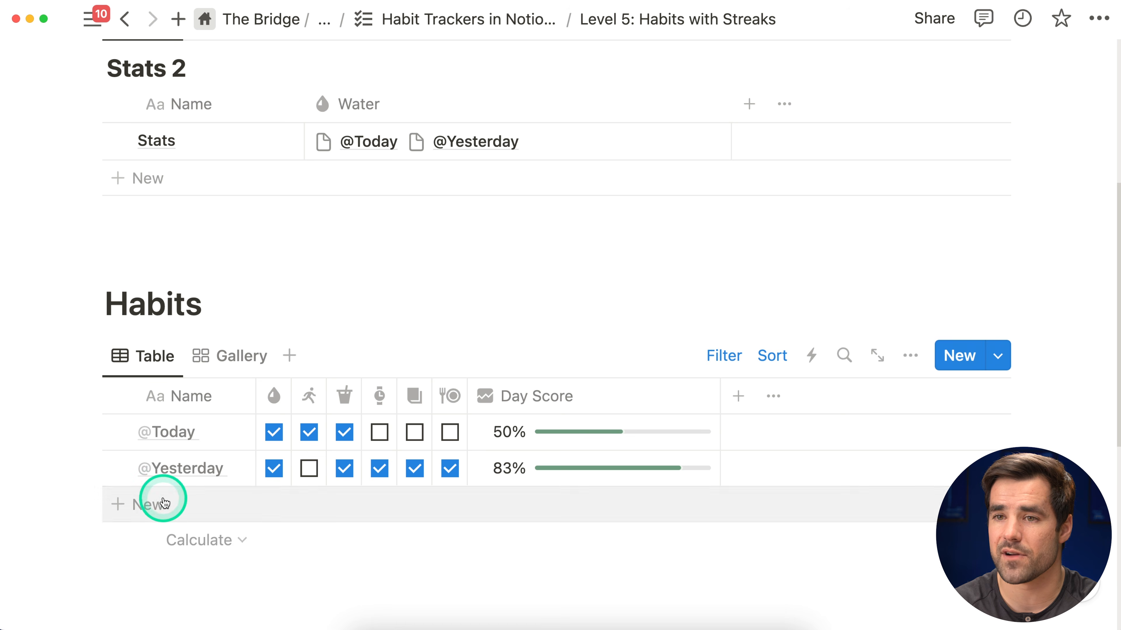
pyautogui.click(148, 503)
pyautogui.press('BackSpace')
pyautogui.write('@t')
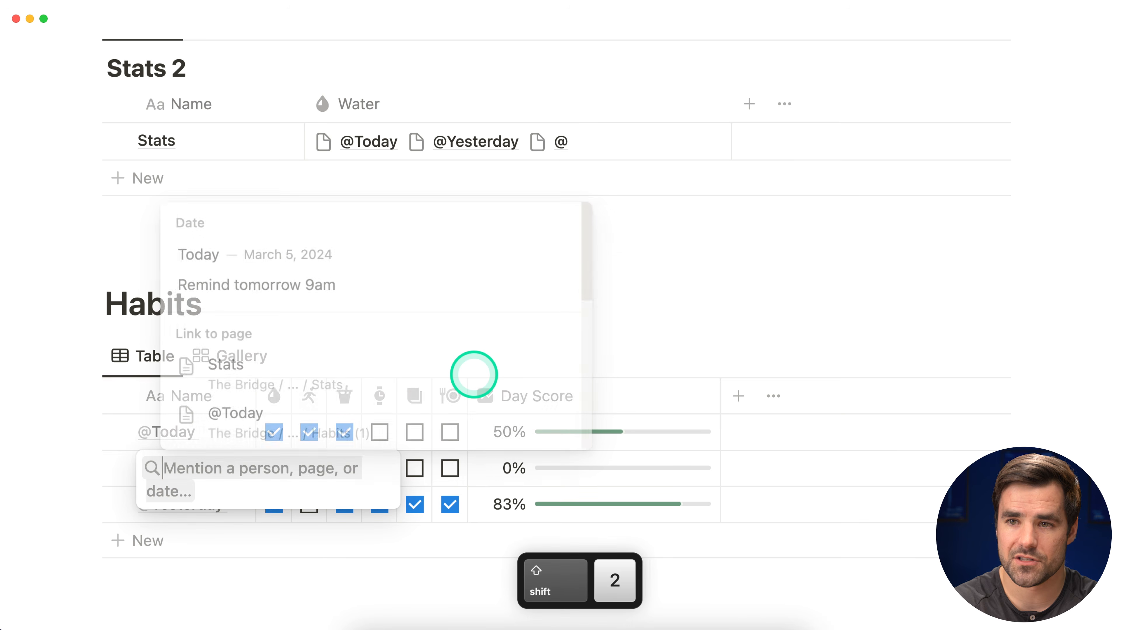
pyautogui.write('omr')
pyautogui.press('BackSpace')
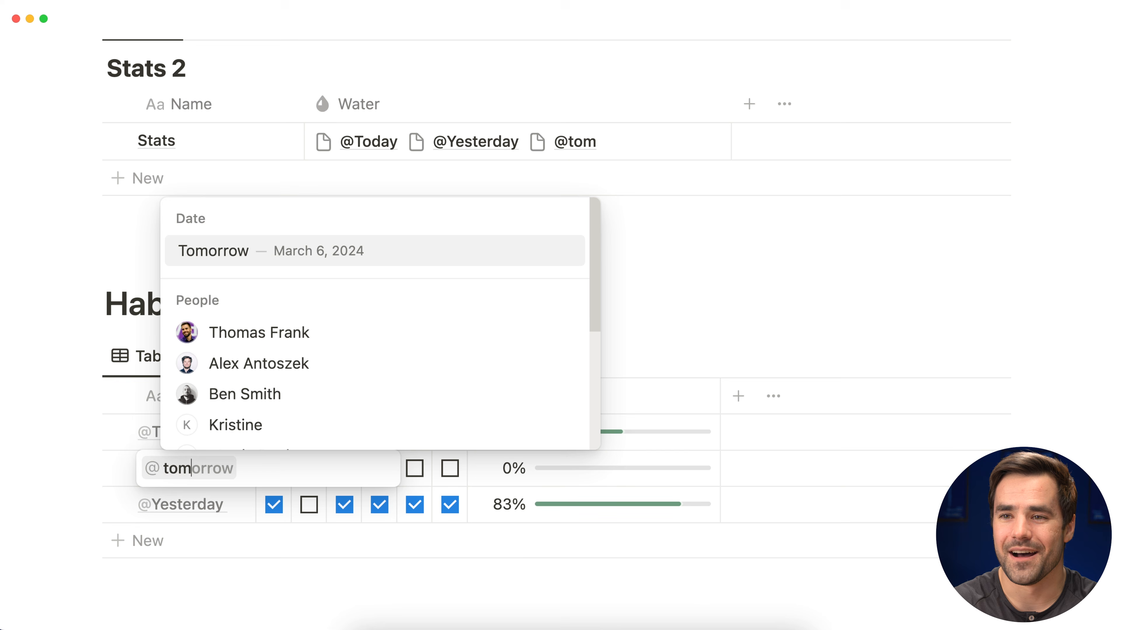
pyautogui.press('Return')
pyautogui.click(510, 345)
pyautogui.click(276, 470)
pyautogui.click(309, 469)
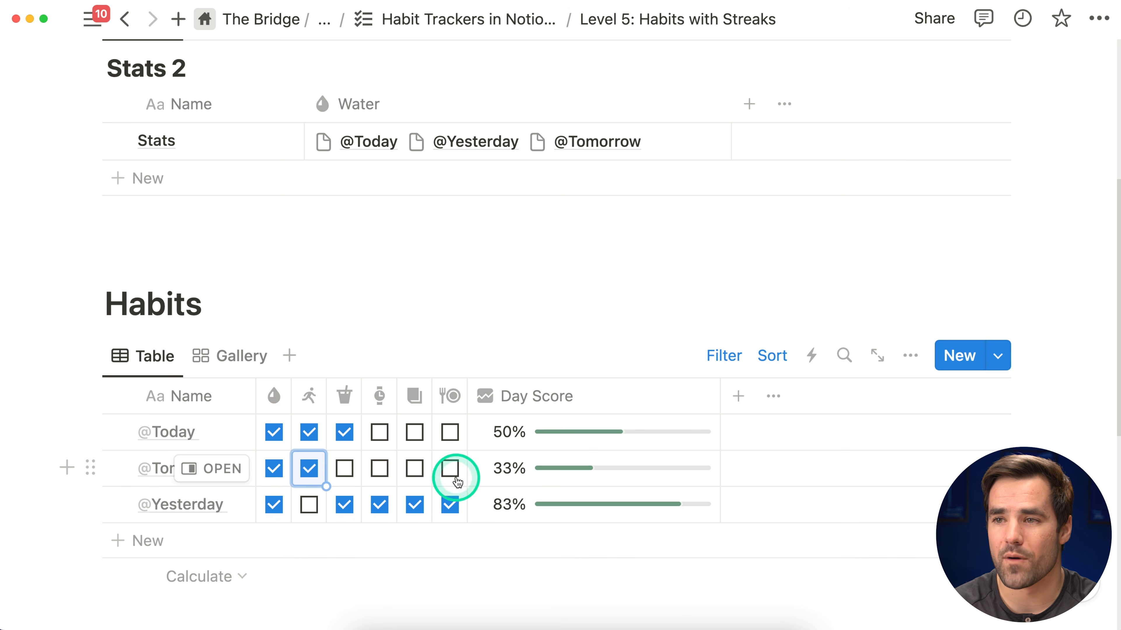
# Extend the Water formula so Habits (1) is sorted by current.Date, with the sort argument on its own line, and save it
pyautogui.click(662, 148)
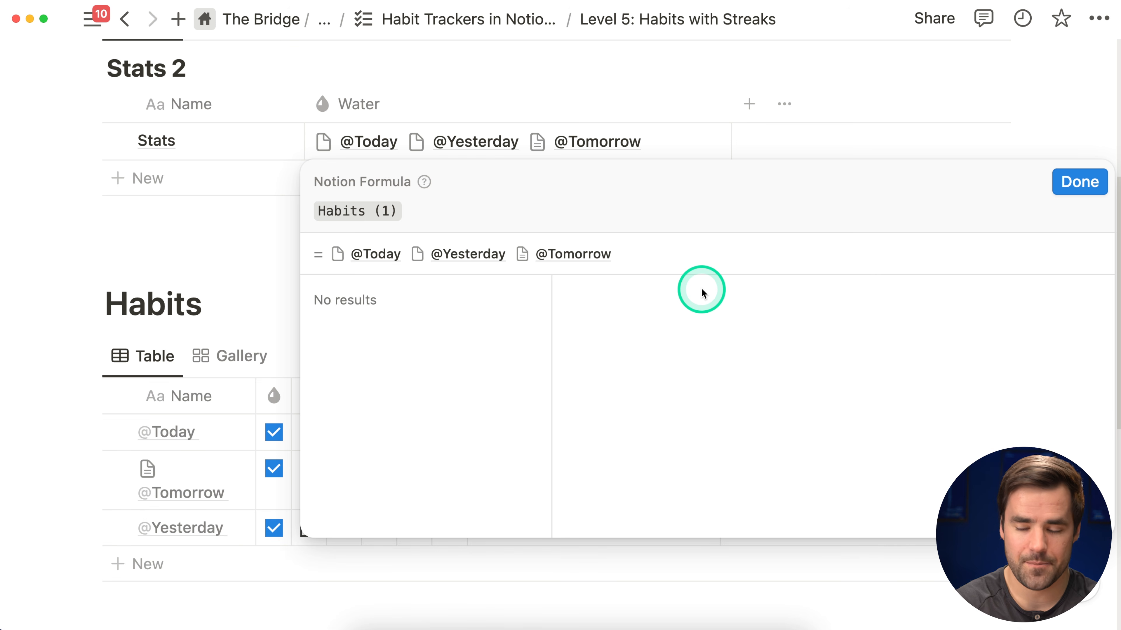
pyautogui.write('.sor')
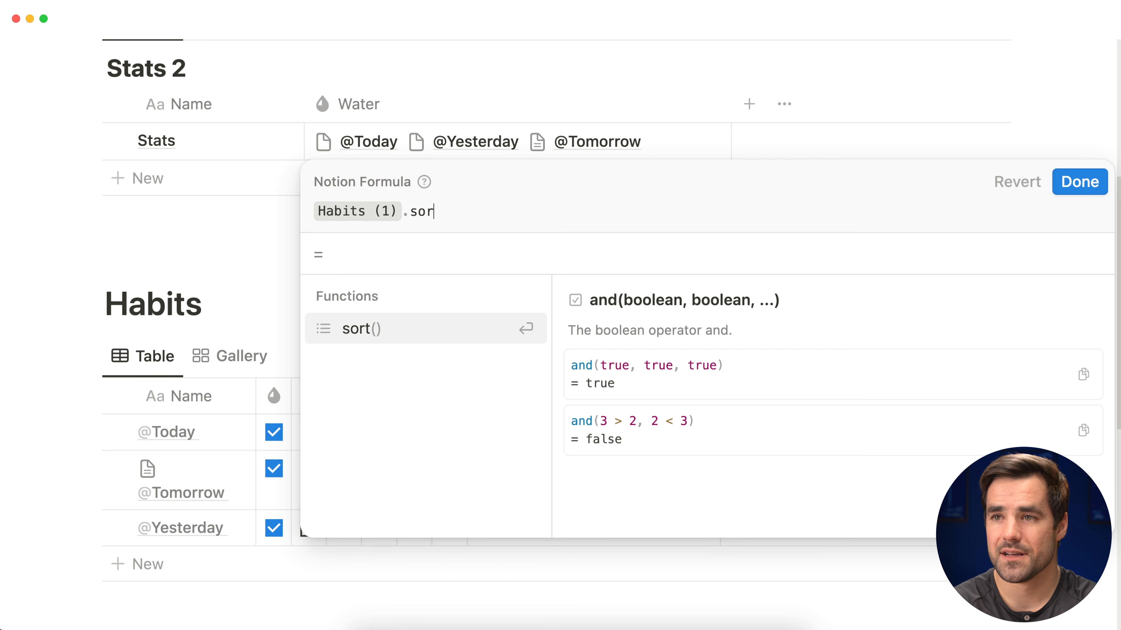
pyautogui.write('t(')
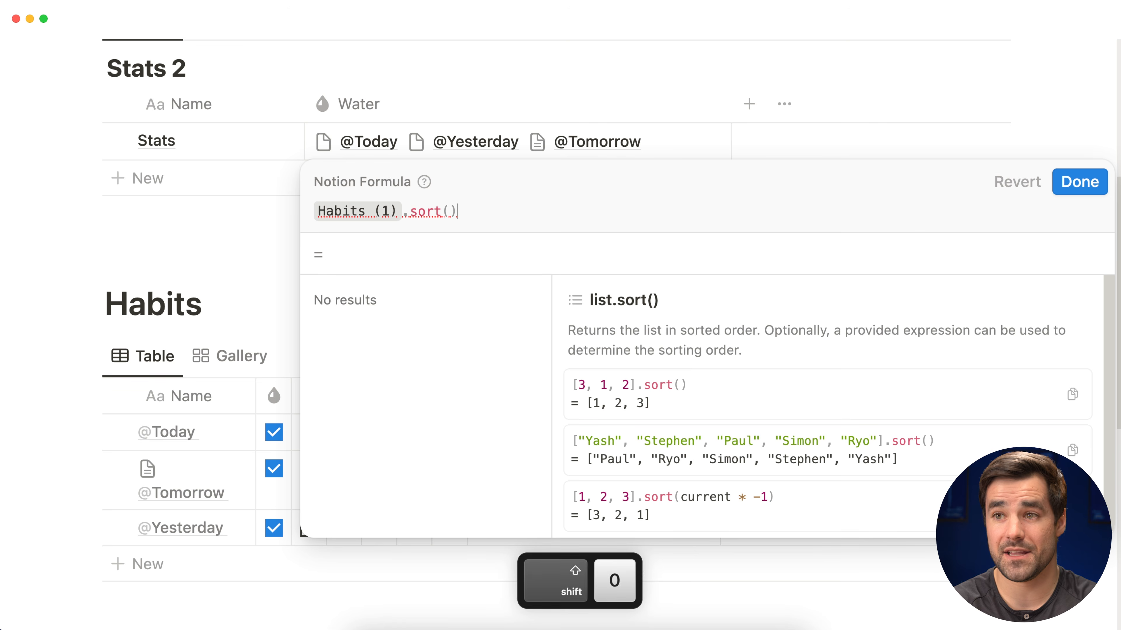
pyautogui.hotkey('shift', 'Return')
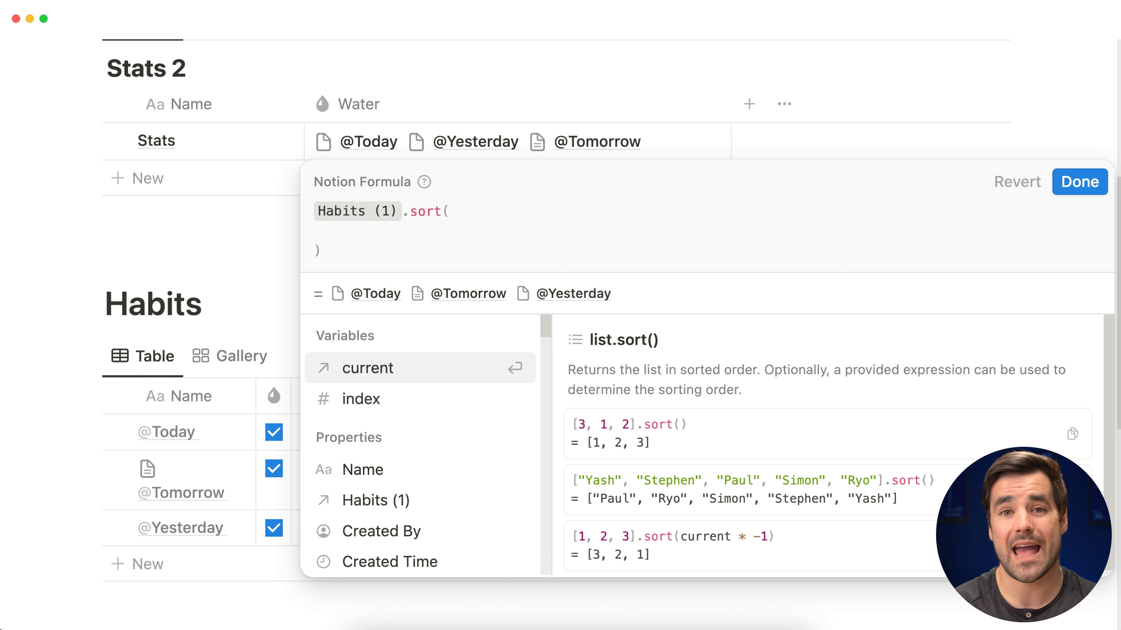
pyautogui.click(702, 294)
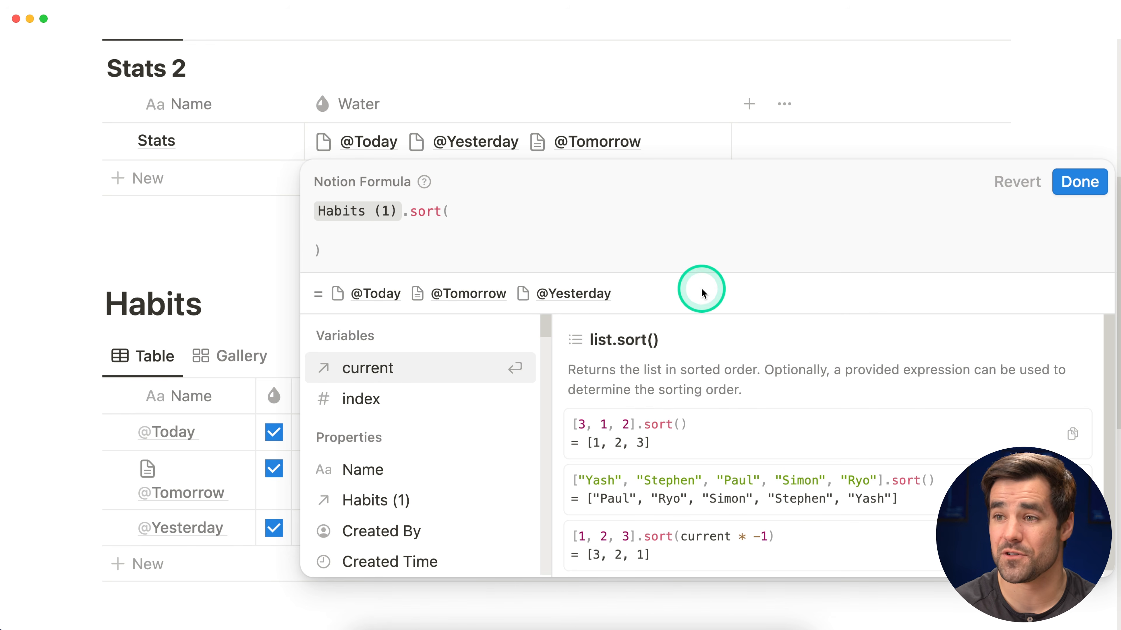
pyautogui.write('curret')
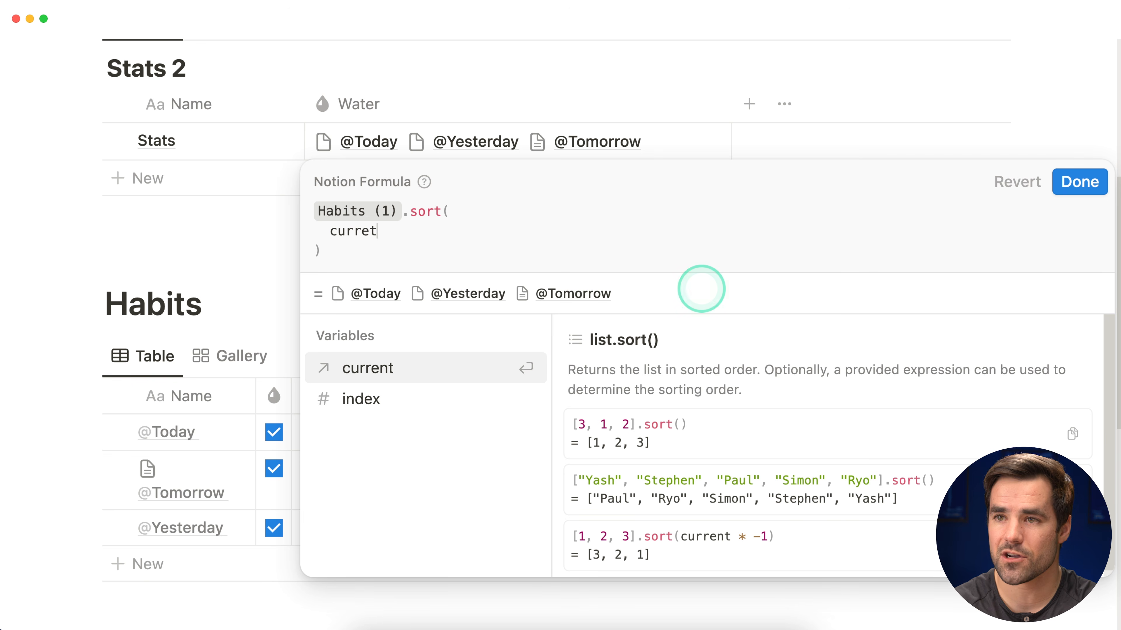
pyautogui.press('BackSpace')
pyautogui.write('nt.')
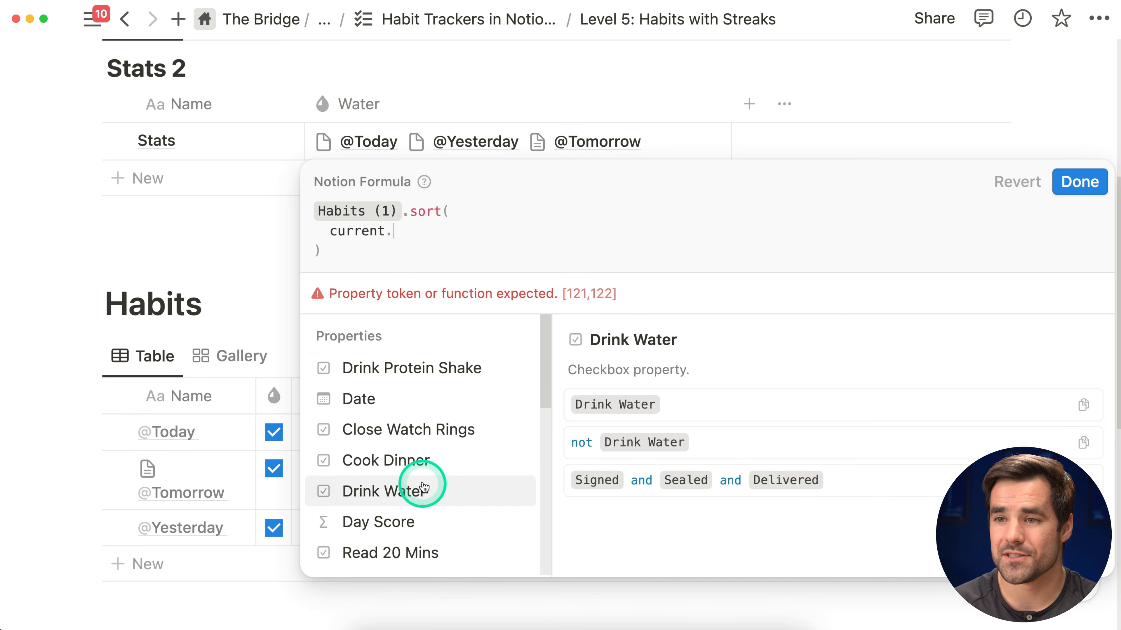
pyautogui.click(405, 401)
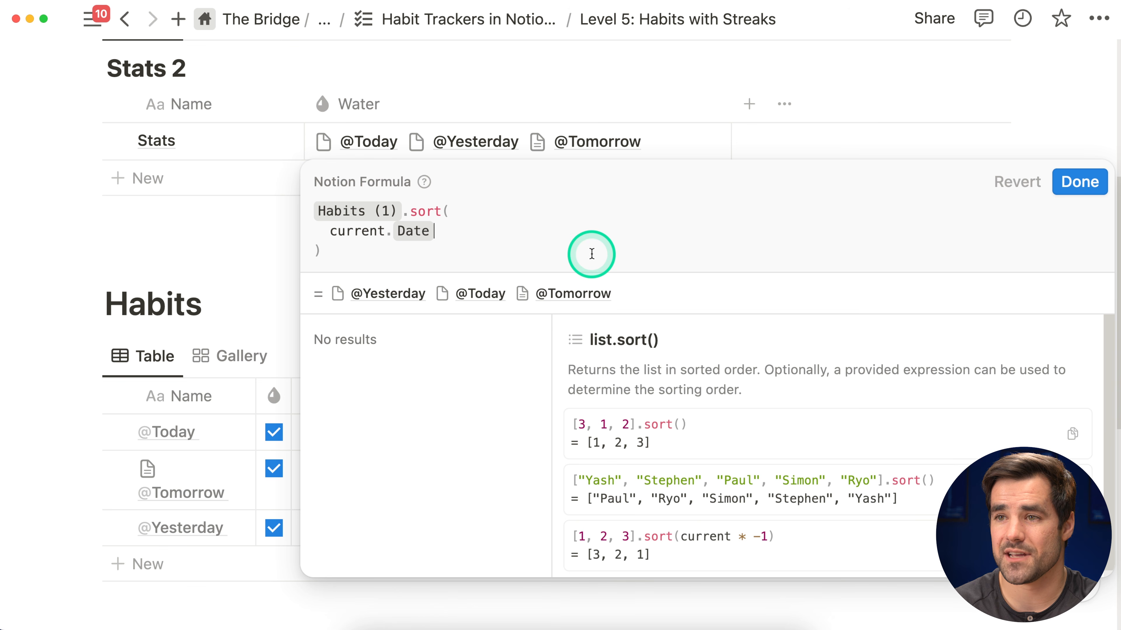
pyautogui.click(1073, 181)
pyautogui.scroll(-3, 670, 345)
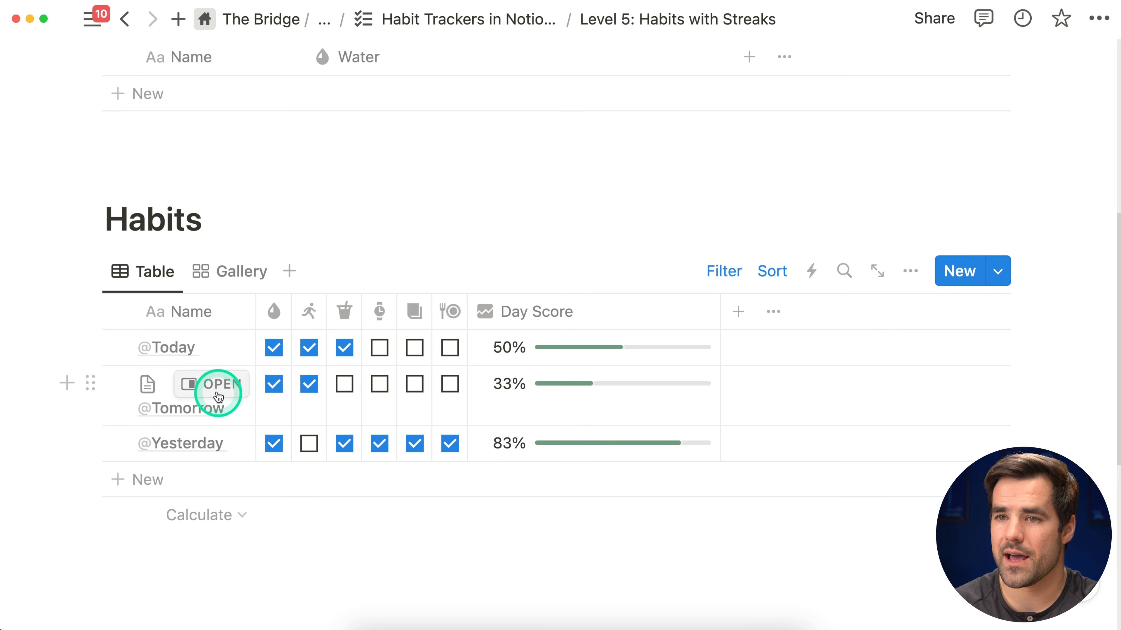
pyautogui.click(212, 383)
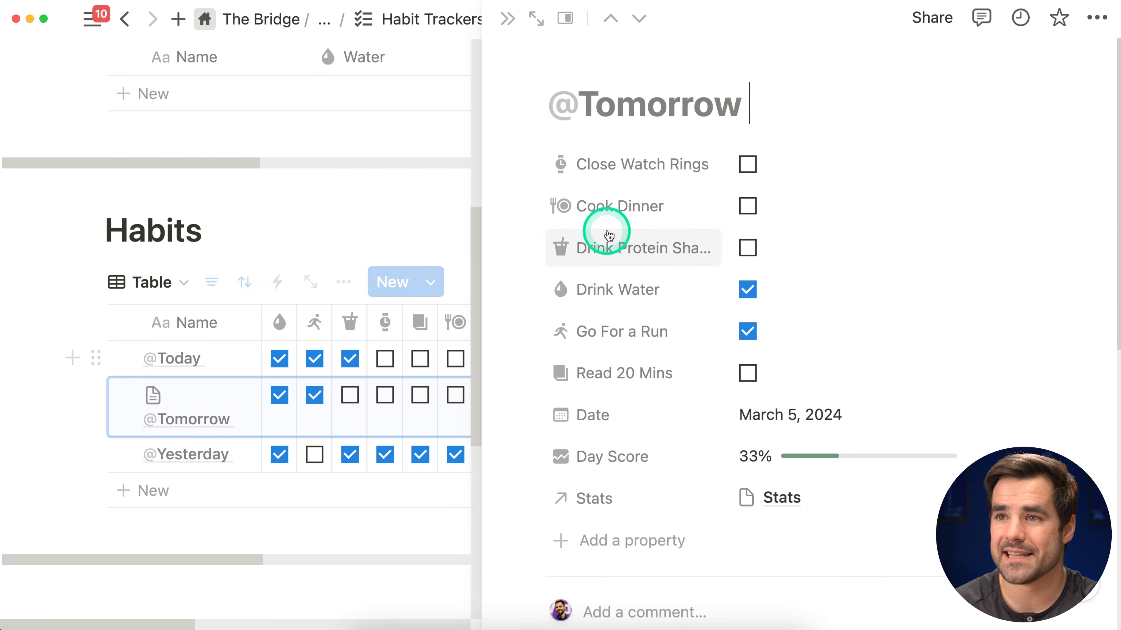
pyautogui.click(816, 422)
pyautogui.click(877, 191)
pyautogui.click(1026, 237)
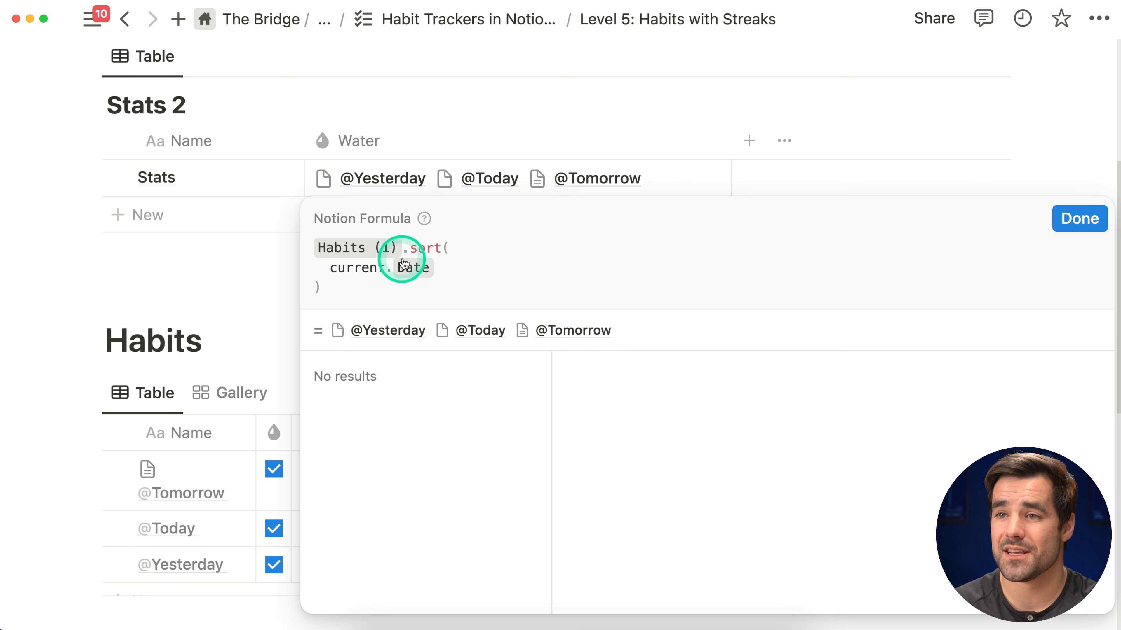
# Append .reverse() after the date sort in the Water formula
pyautogui.write('.')
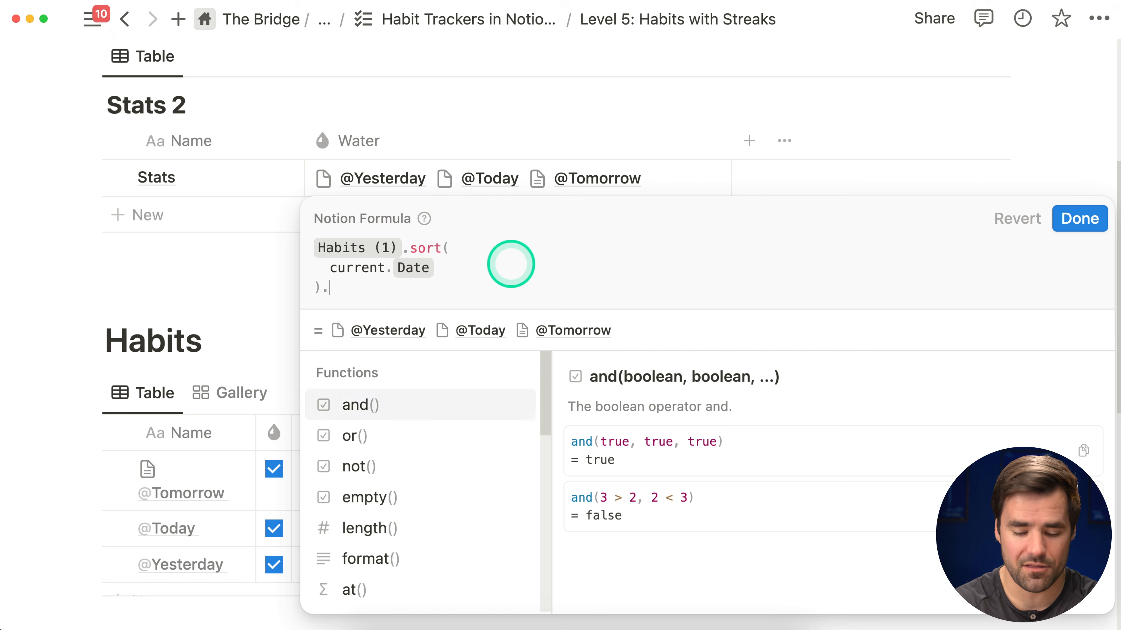
pyautogui.write('rever')
pyautogui.press('Return')
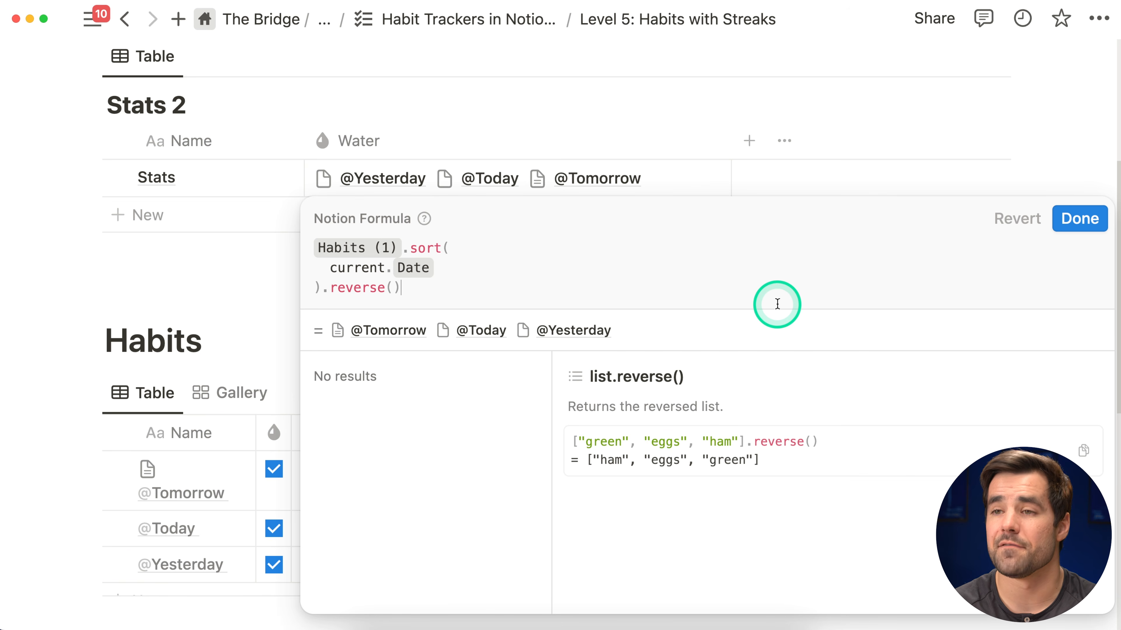
pyautogui.click(361, 268)
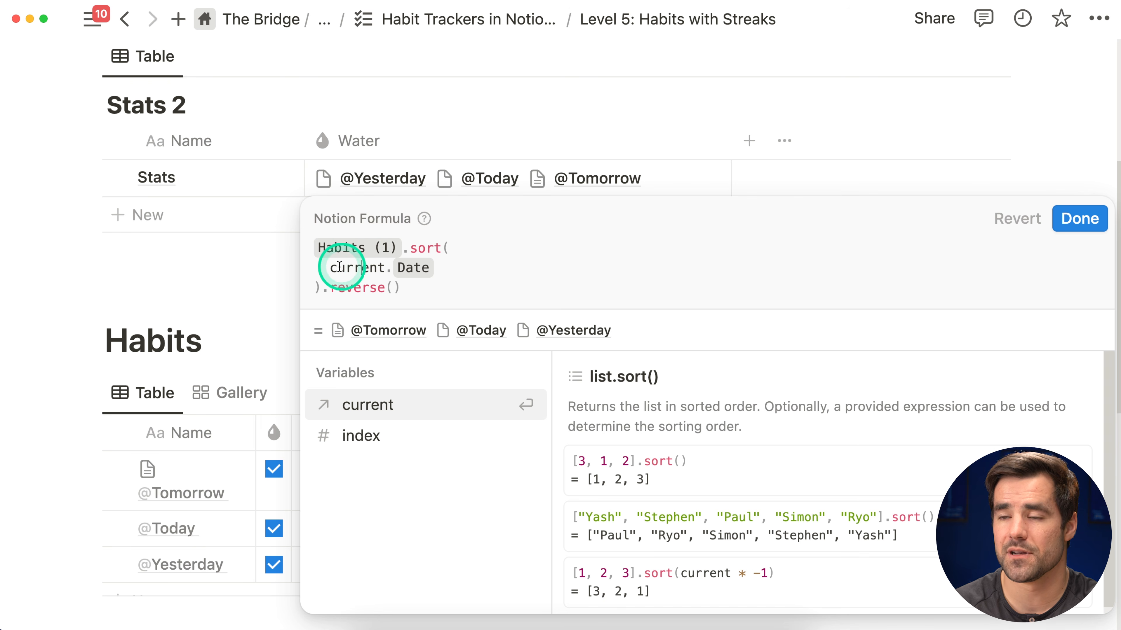
pyautogui.click(330, 267)
pyautogui.click(527, 260)
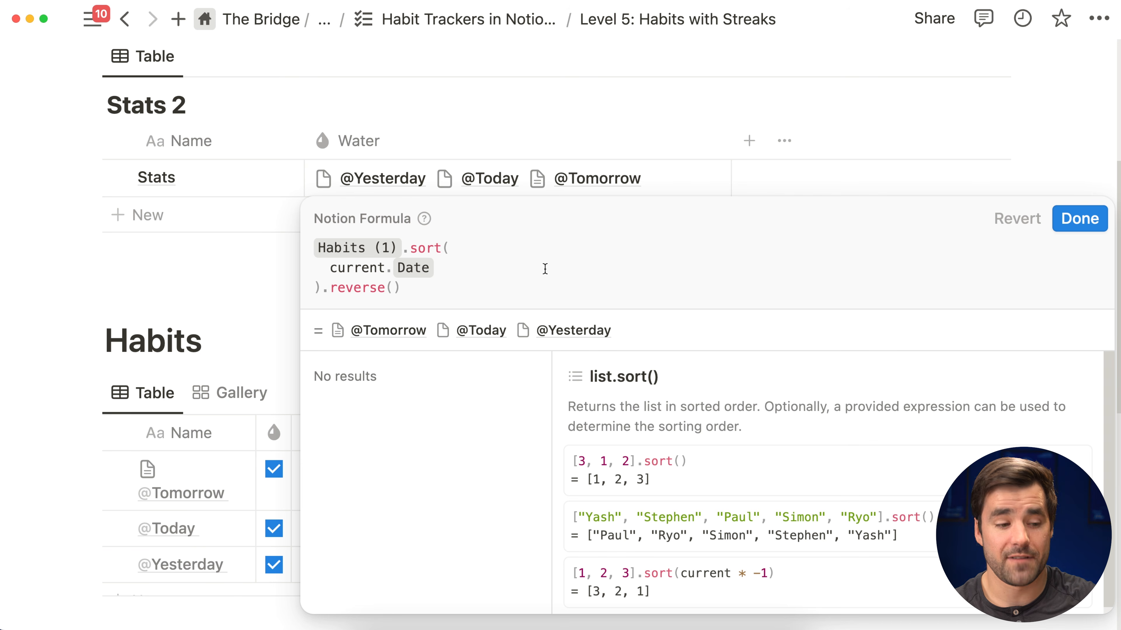
pyautogui.click(436, 267)
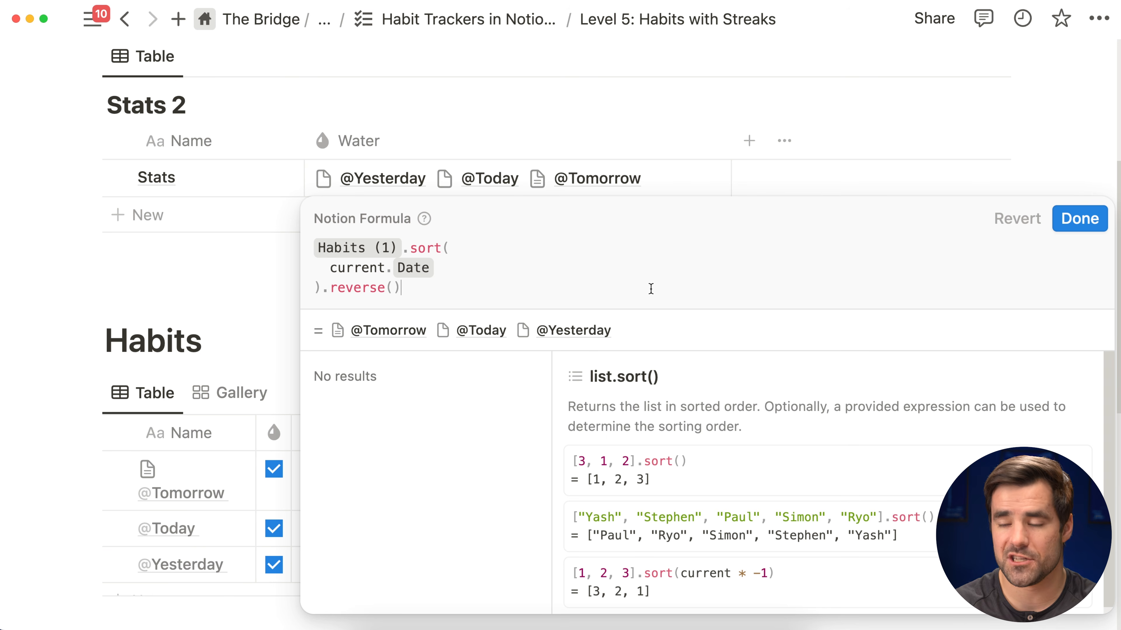
# Append .map() after the reverse in the Water formula, with current.Drink Protein Shake on its own line as the argument
pyautogui.write('.map()')
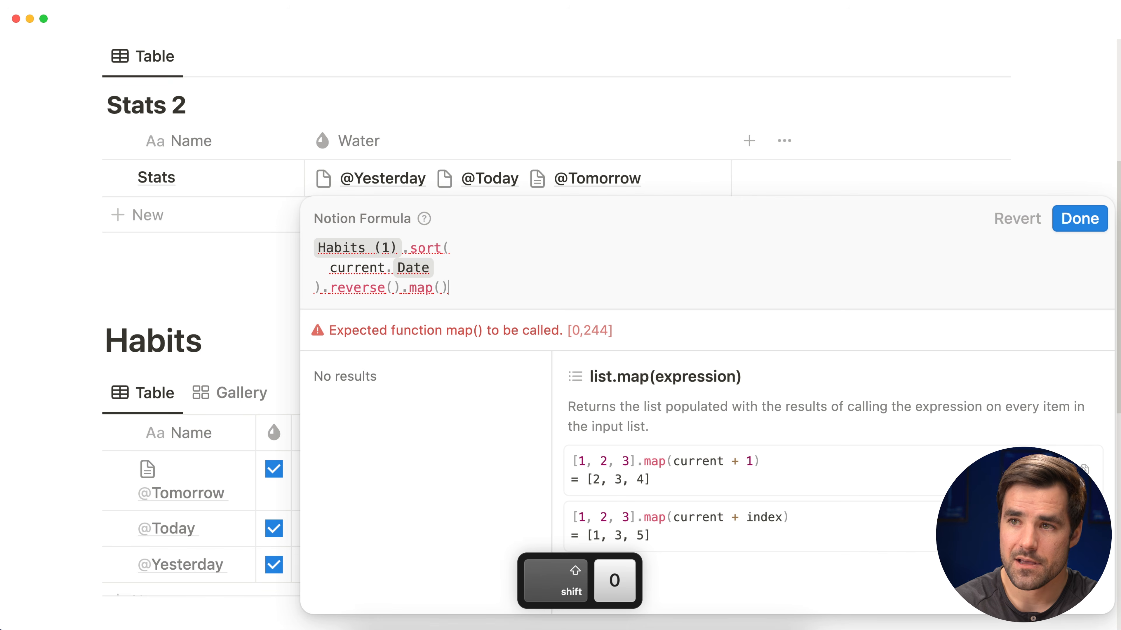
pyautogui.press('Left')
pyautogui.hotkey('shift', 'Return')
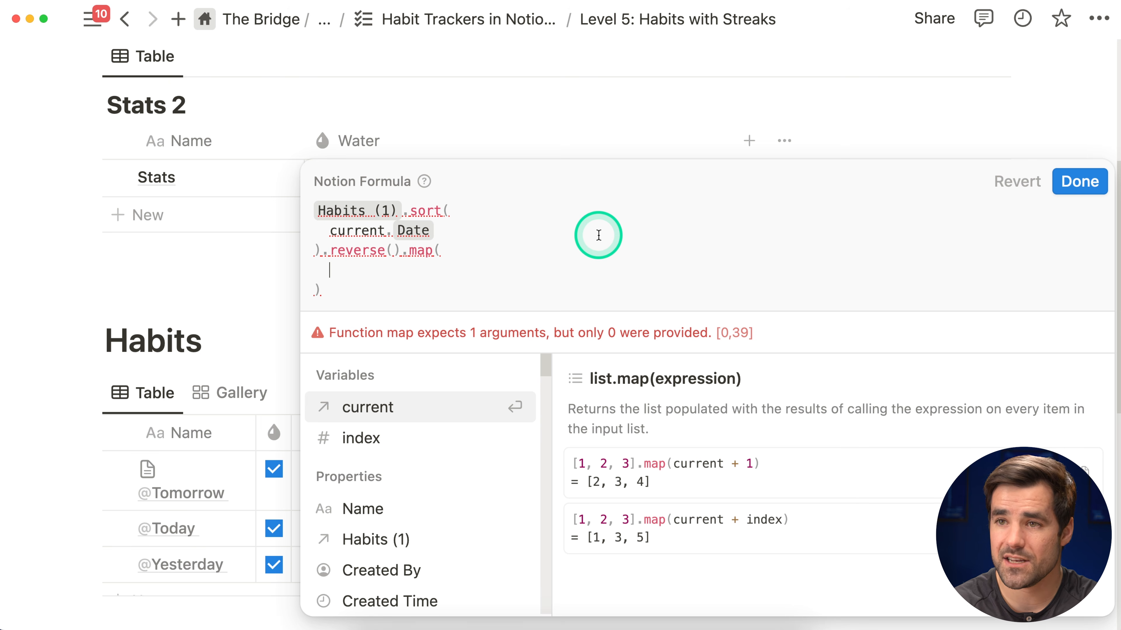
pyautogui.write('current.')
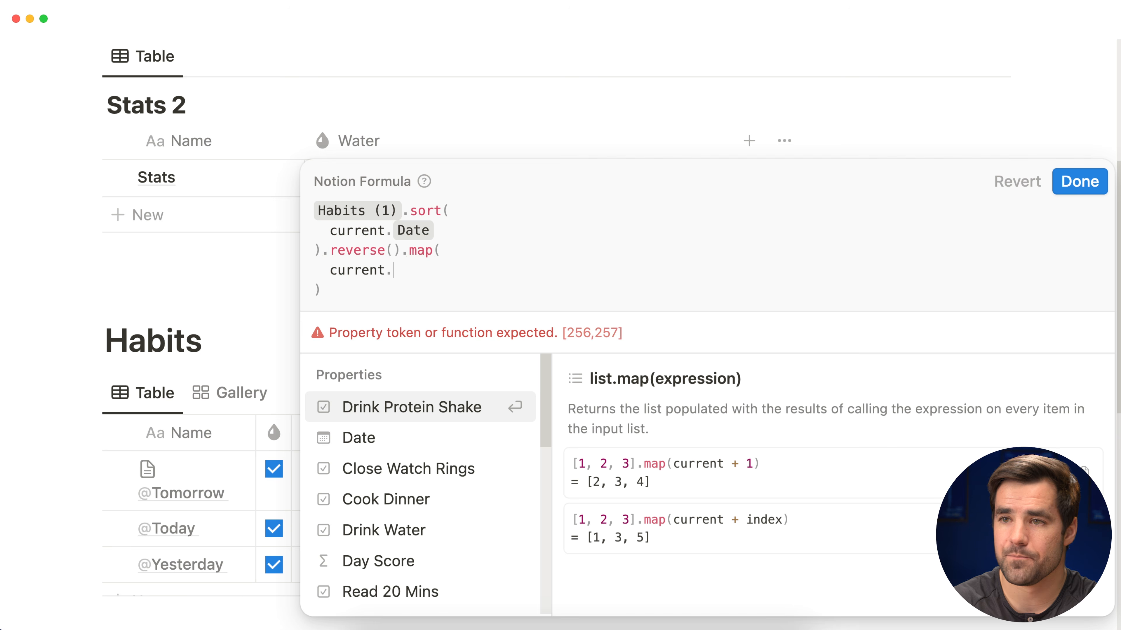
pyautogui.press('Return')
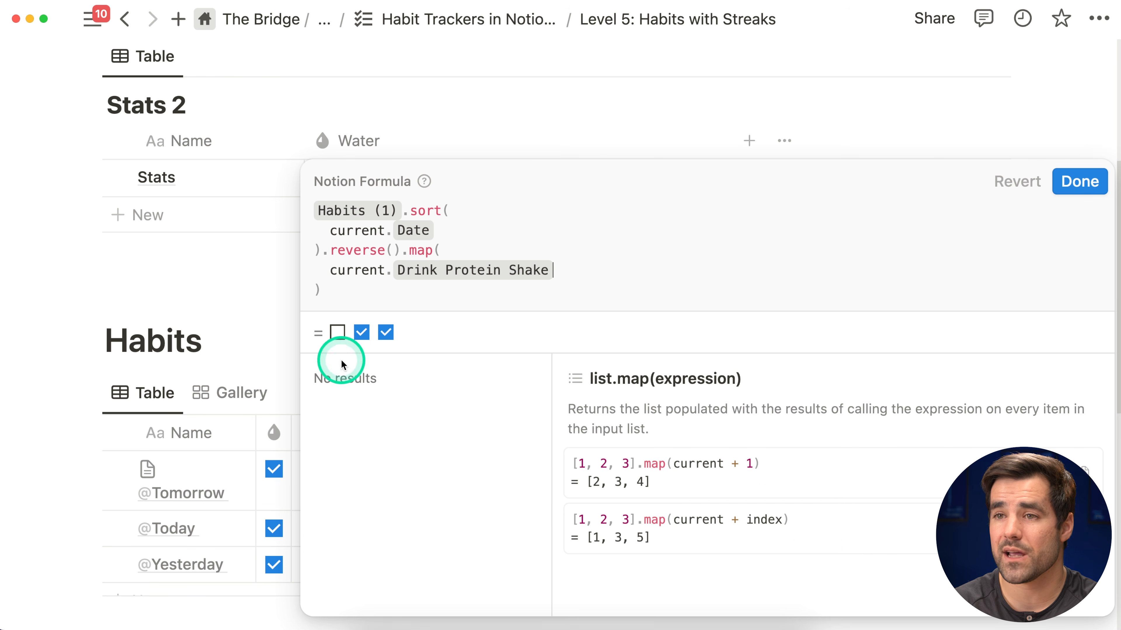
# Append .toNumber() to the mapped Drink Protein Shake value and save the Water formula
pyautogui.write('.toNumber()')
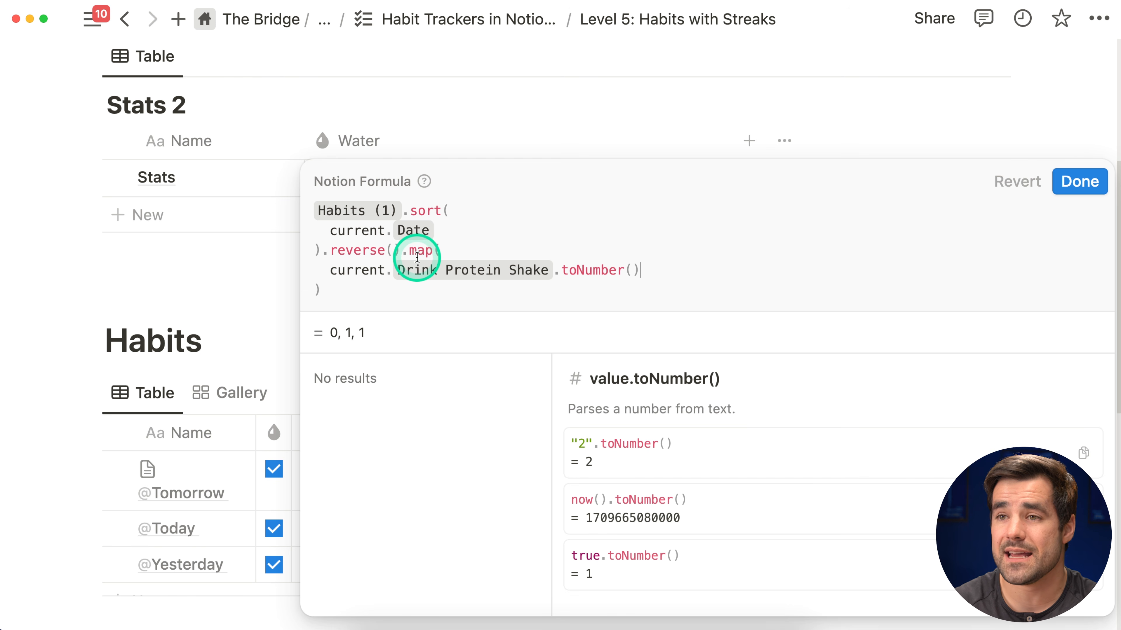
pyautogui.moveTo(401, 251); pyautogui.dragTo(330, 252)
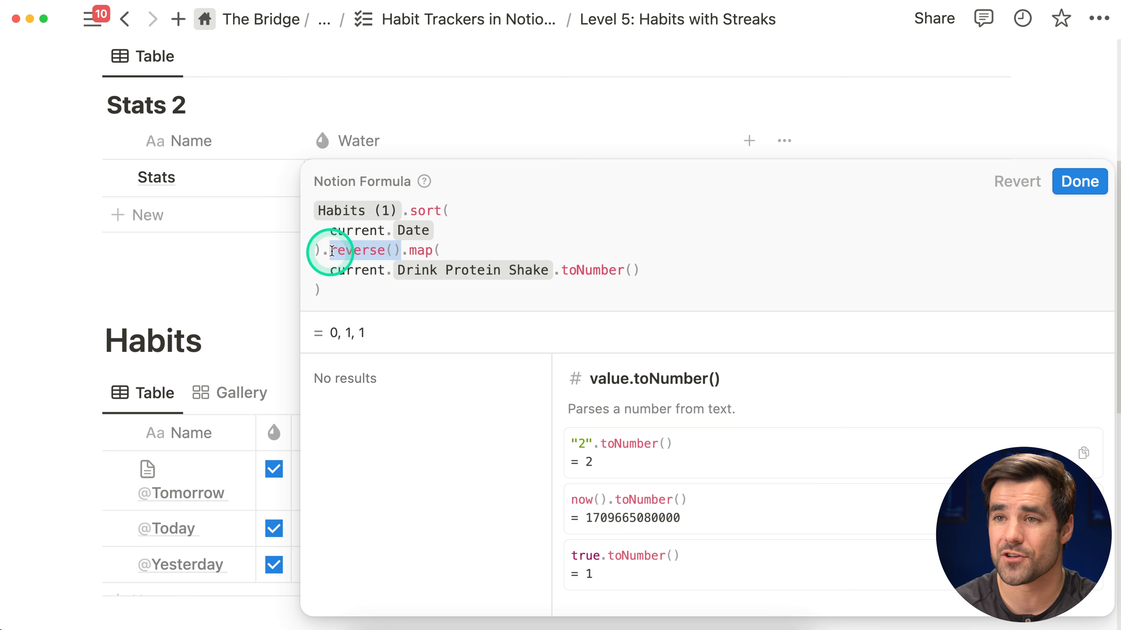
pyautogui.click(550, 232)
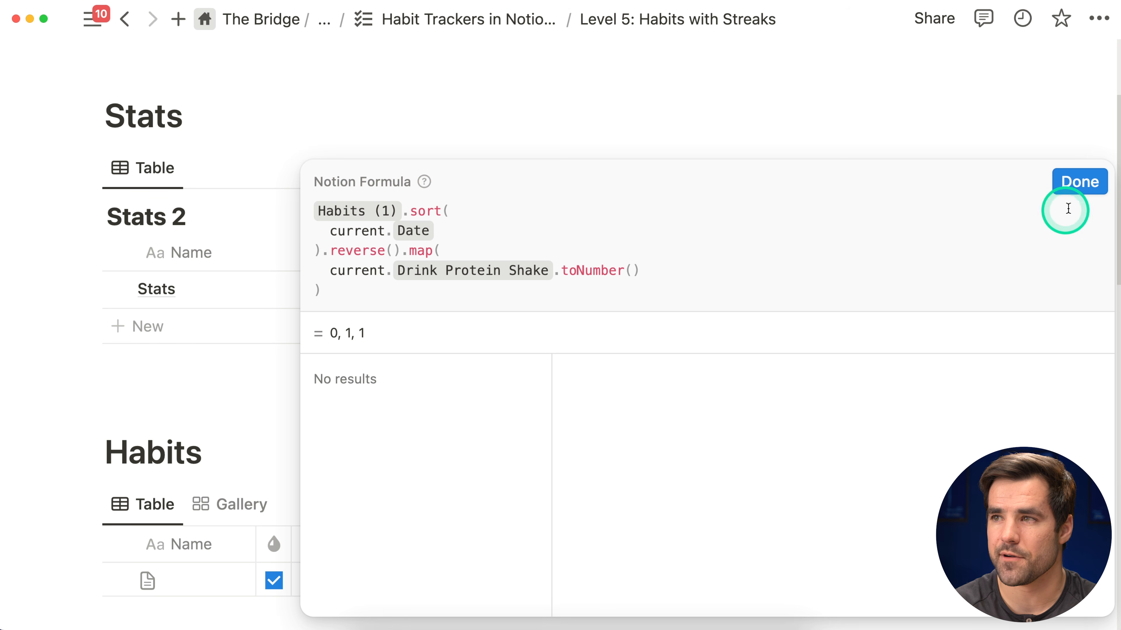
pyautogui.click(1081, 182)
pyautogui.scroll(-8, 617, 351)
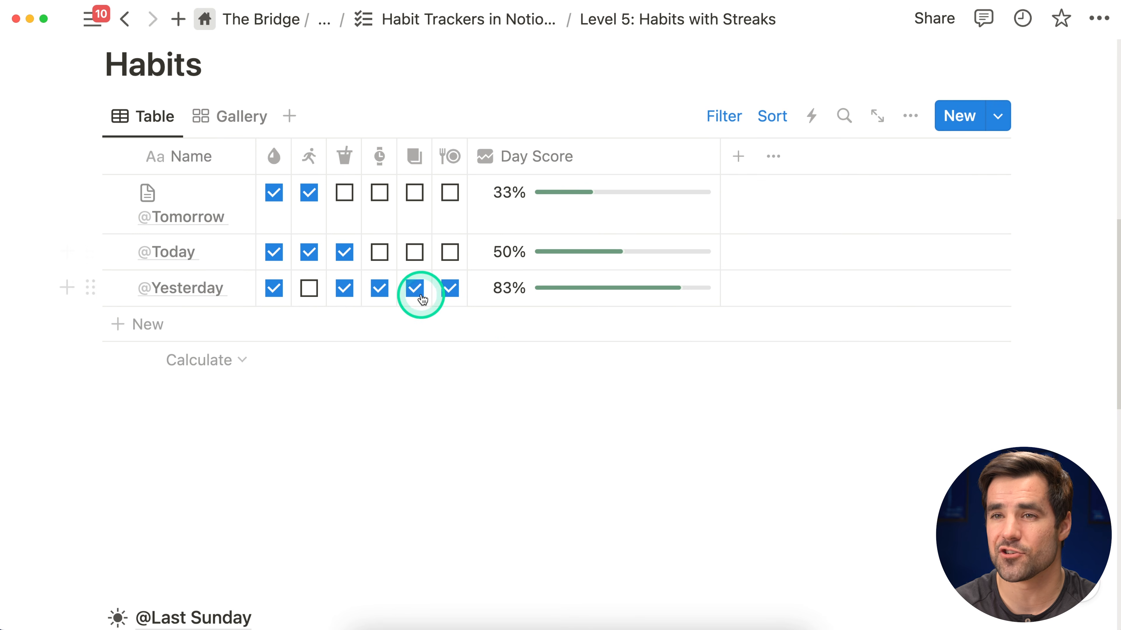
pyautogui.scroll(1, 422, 295)
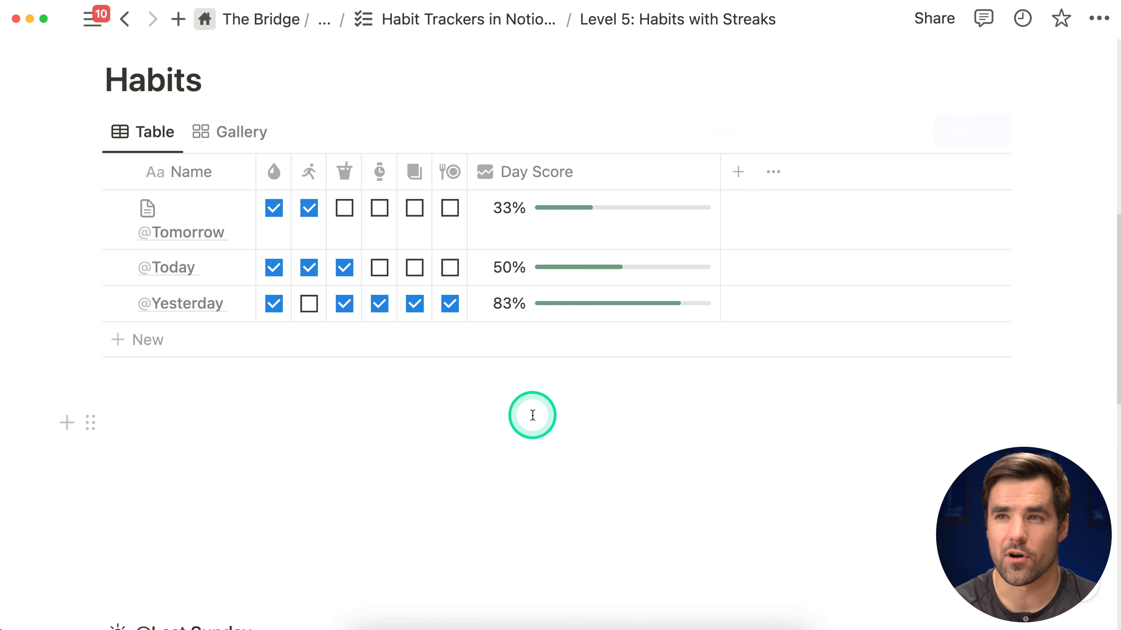
pyautogui.scroll(-2, 532, 422)
pyautogui.scroll(-8, 380, 287)
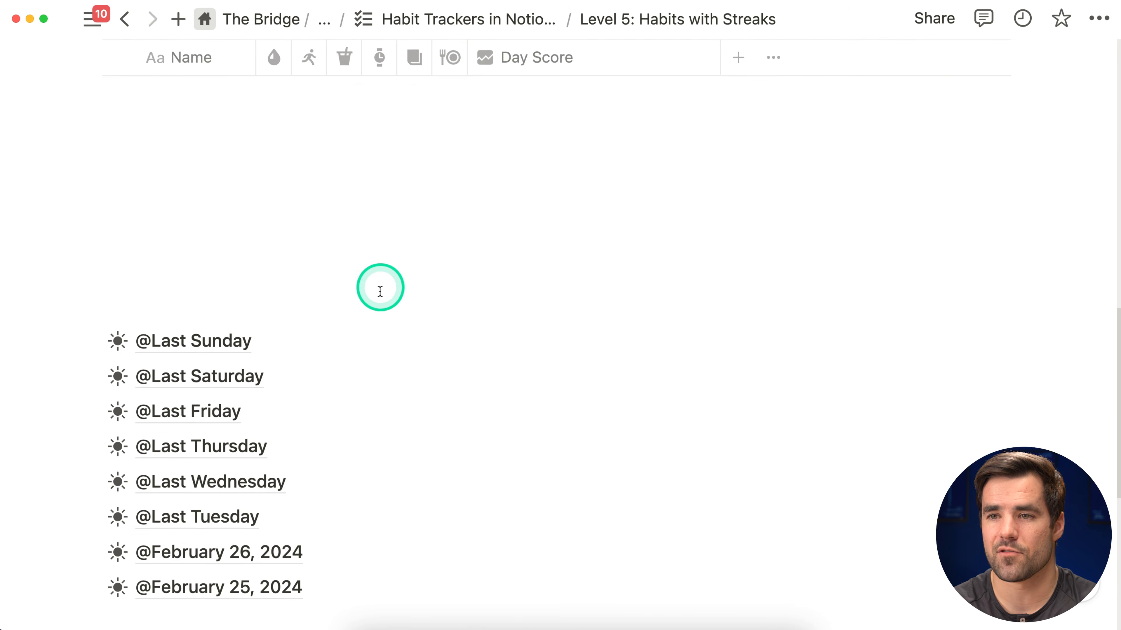
pyautogui.click(63, 532)
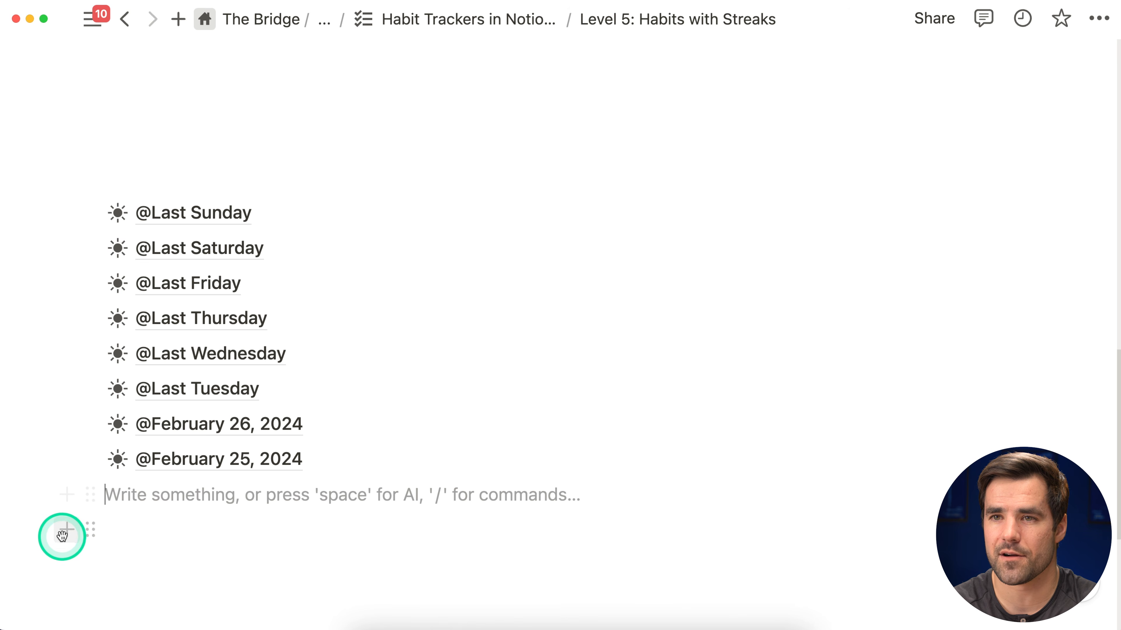
pyautogui.moveTo(50, 526); pyautogui.dragTo(169, 230)
pyautogui.scroll(5, 169, 230)
pyautogui.moveTo(90, 448); pyautogui.dragTo(156, 140)
pyautogui.click(562, 355)
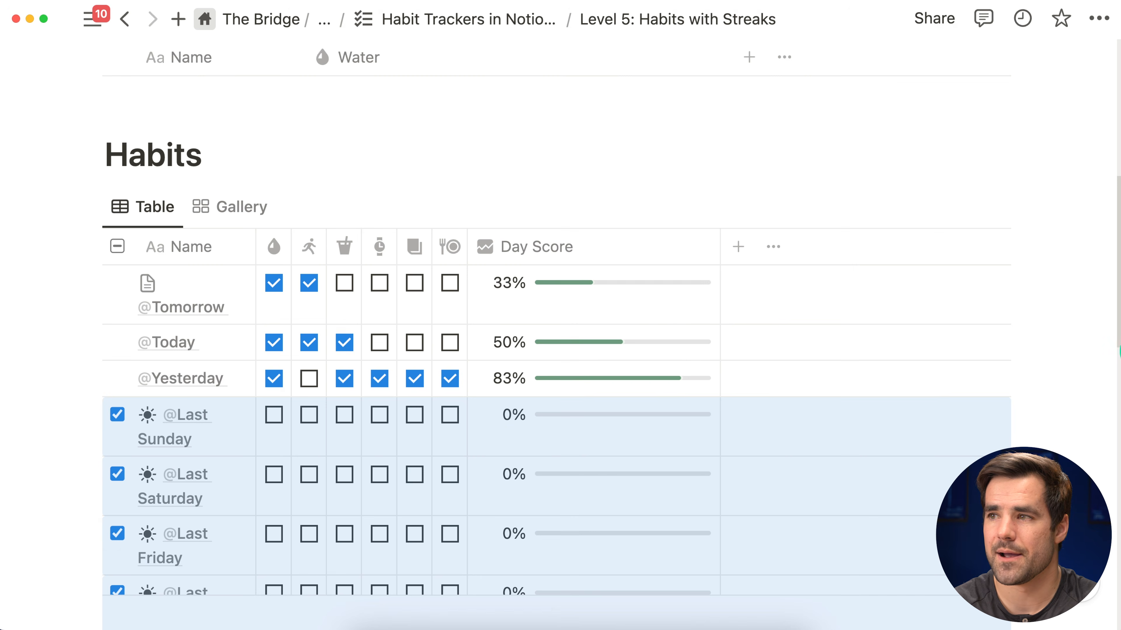
pyautogui.click(1089, 355)
pyautogui.scroll(-6, 457, 255)
pyautogui.scroll(2, 352, 164)
pyautogui.click(344, 221)
pyautogui.click(345, 281)
pyautogui.click(344, 400)
pyautogui.click(344, 459)
pyautogui.click(344, 518)
pyautogui.click(344, 579)
pyautogui.scroll(-1, 343, 540)
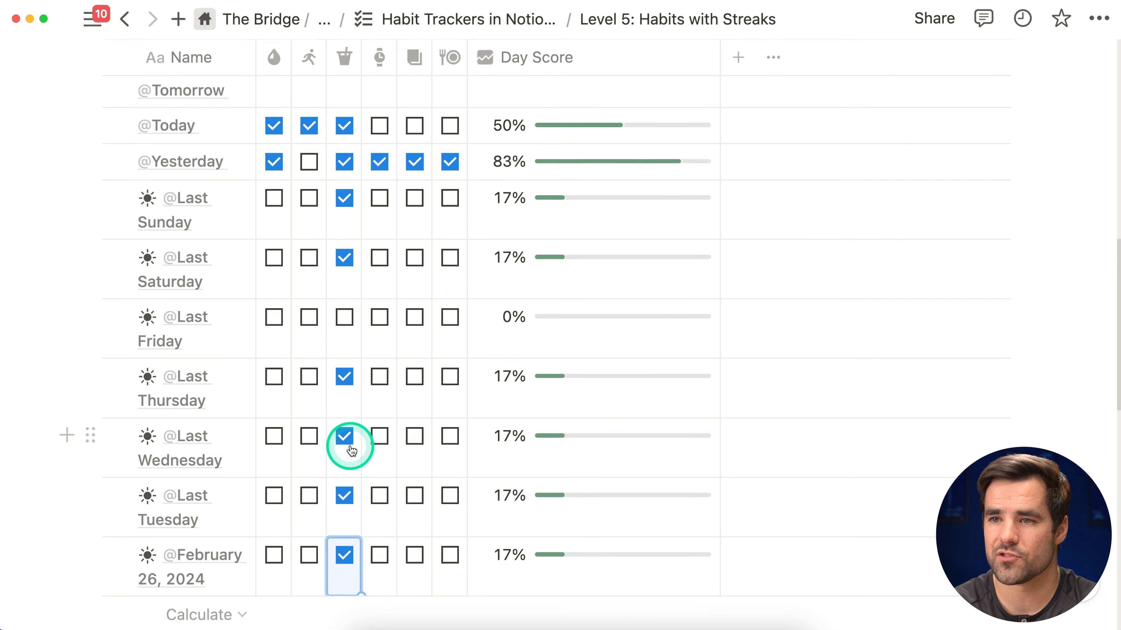
pyautogui.scroll(-4, 346, 472)
pyautogui.scroll(-3, 344, 509)
pyautogui.click(343, 452)
pyautogui.click(347, 477)
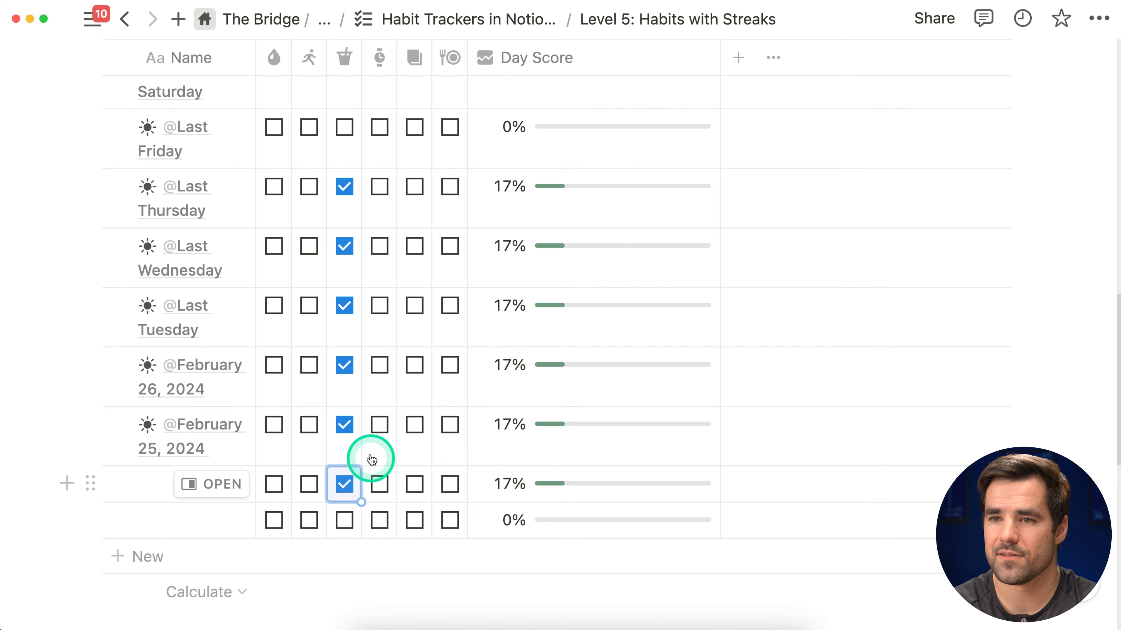
# Delete the two blank rows at the end of the Habits table
pyautogui.scroll(1, 347, 473)
pyautogui.scroll(1, 322, 510)
pyautogui.scroll(-1, 300, 506)
pyautogui.moveTo(50, 545); pyautogui.dragTo(171, 498)
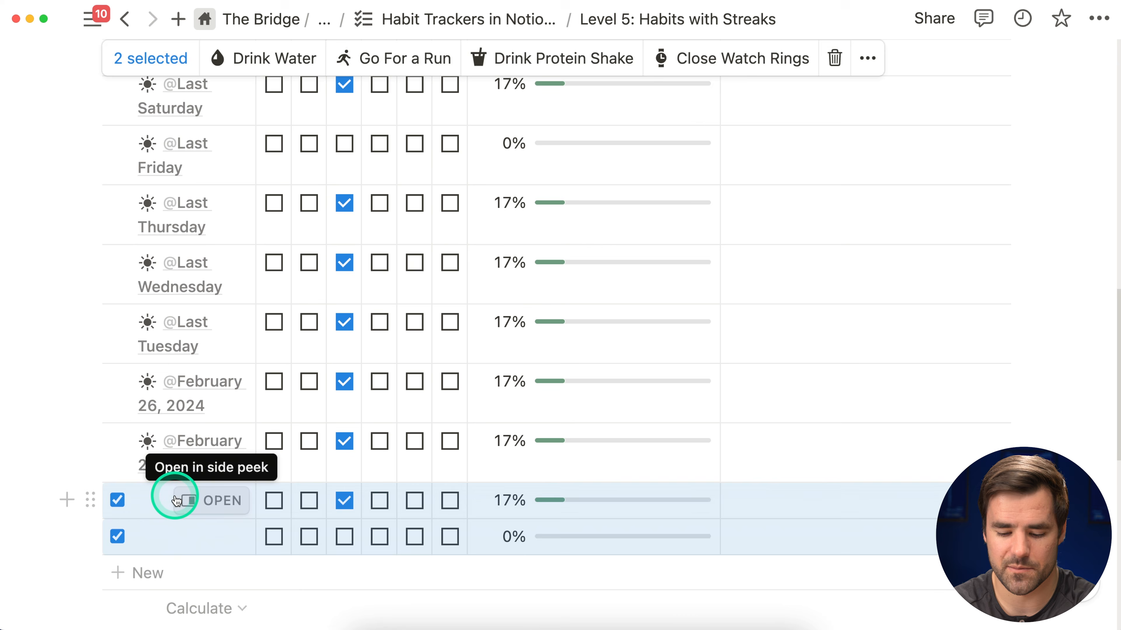
pyautogui.press('Delete')
pyautogui.scroll(10, 361, 541)
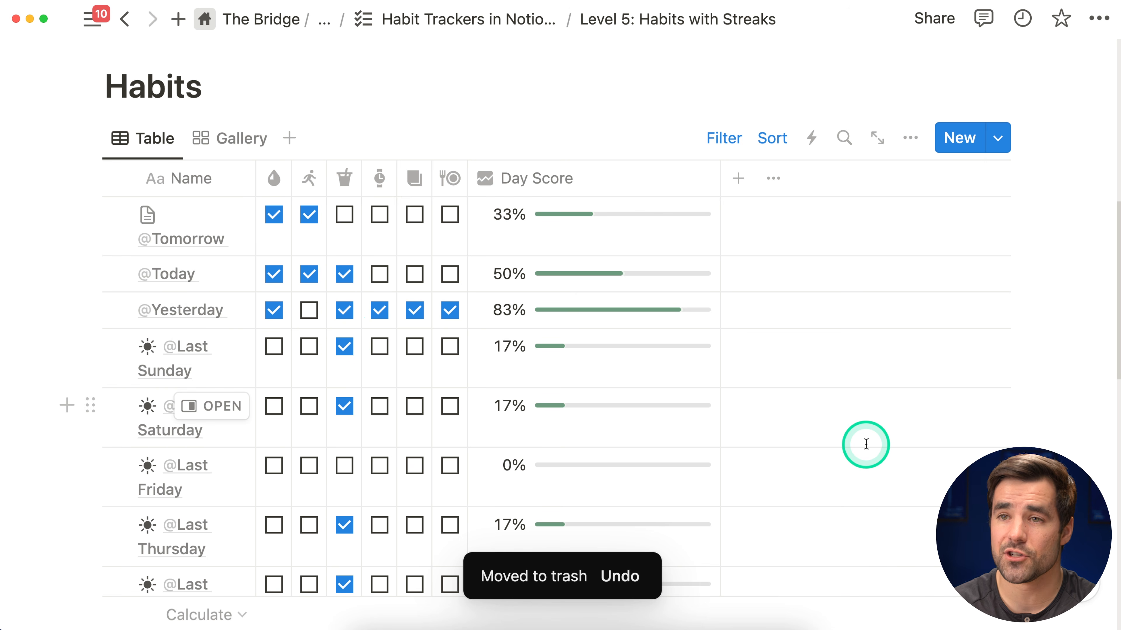
pyautogui.scroll(-5, 343, 325)
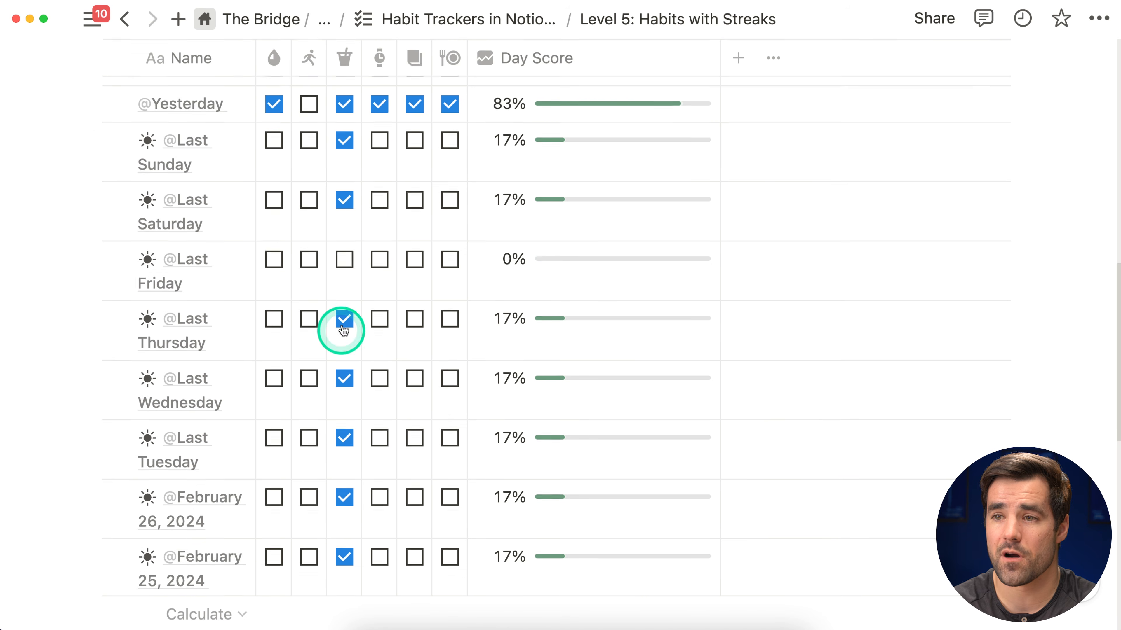
pyautogui.scroll(3, 344, 224)
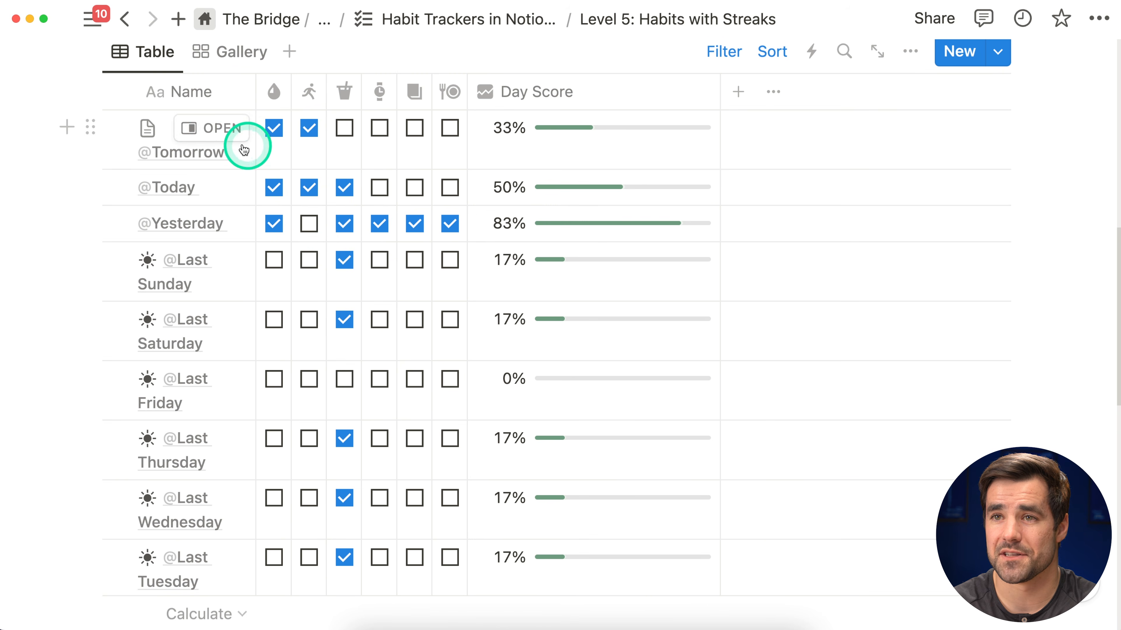
pyautogui.rightClick(205, 128)
pyautogui.click(278, 200)
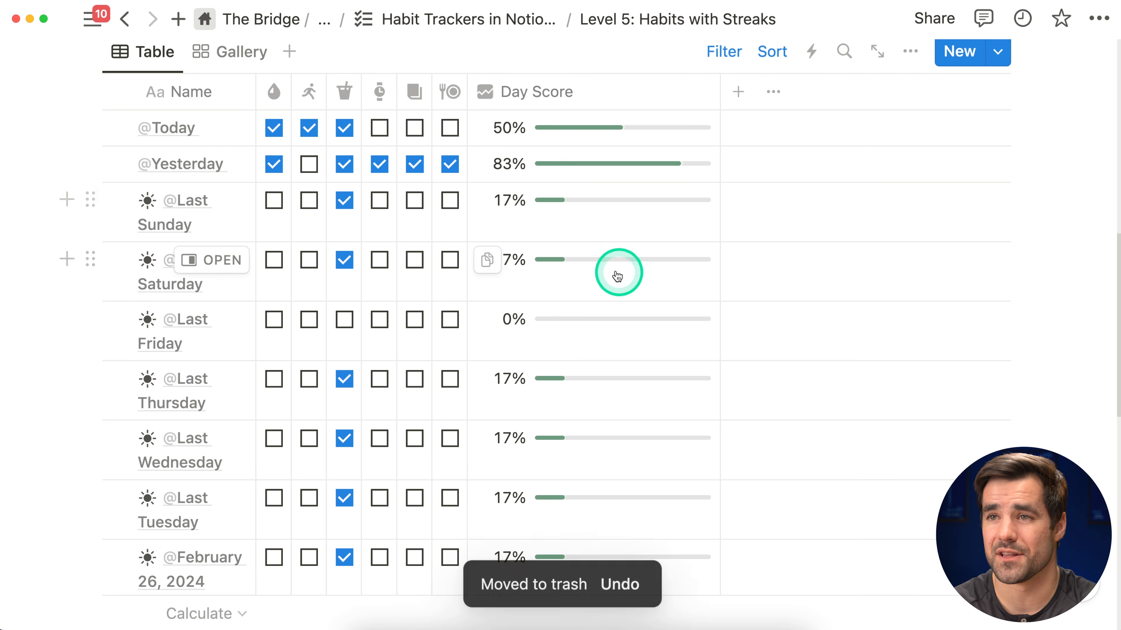
# Reopen the Water formula of the Stats entry and append .join("") after the map
pyautogui.scroll(-1, 333, 255)
pyautogui.scroll(-5, 333, 255)
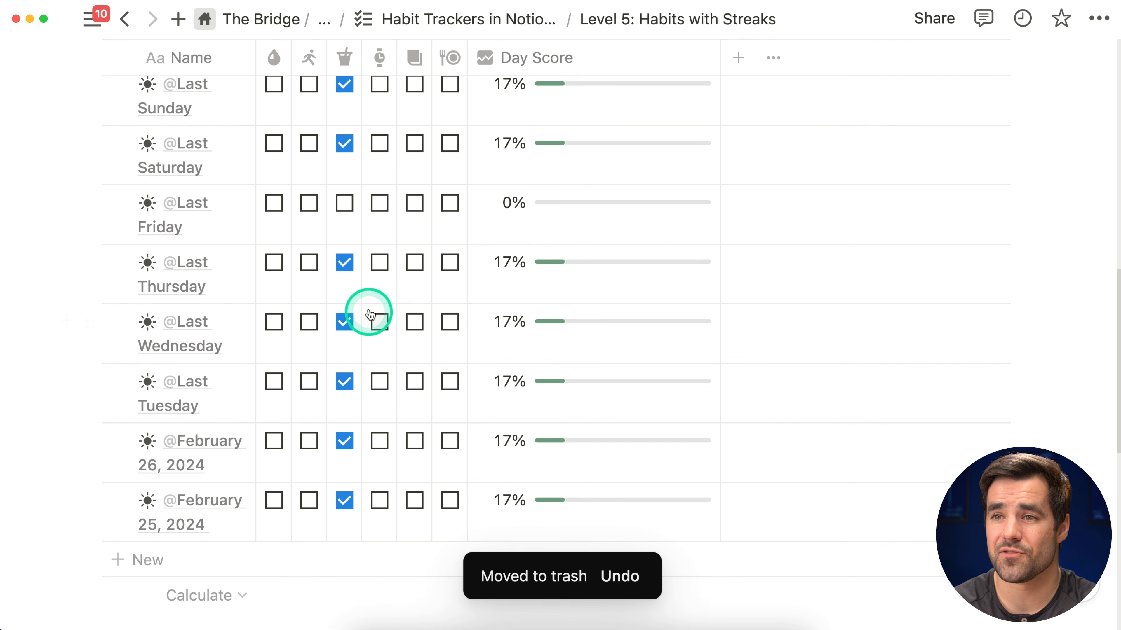
pyautogui.scroll(6, 362, 459)
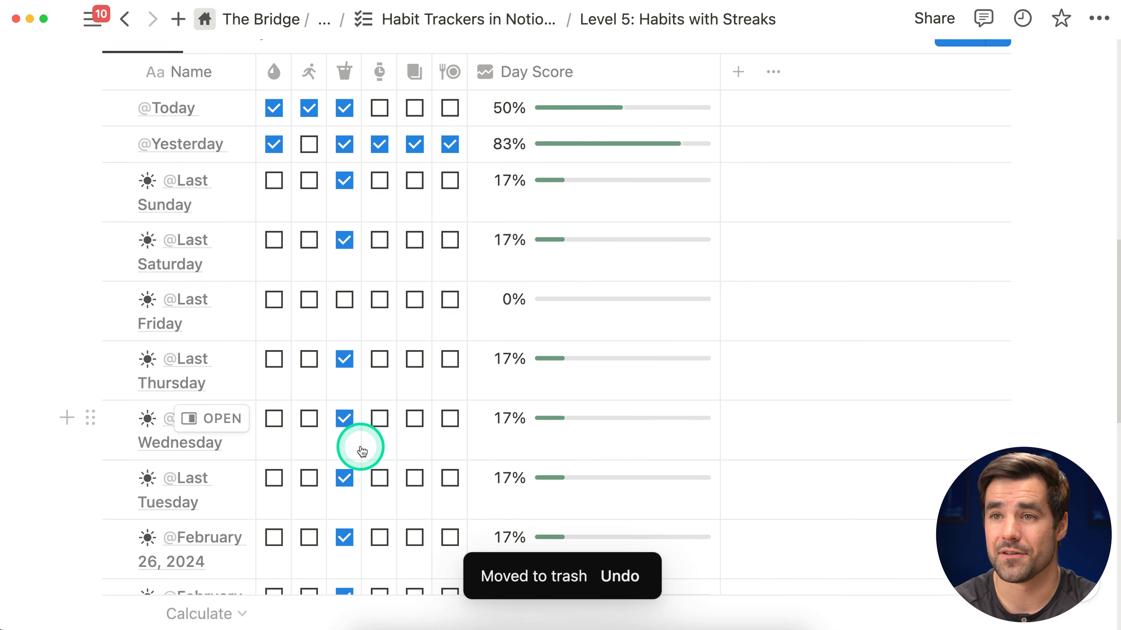
pyautogui.scroll(15, 387, 448)
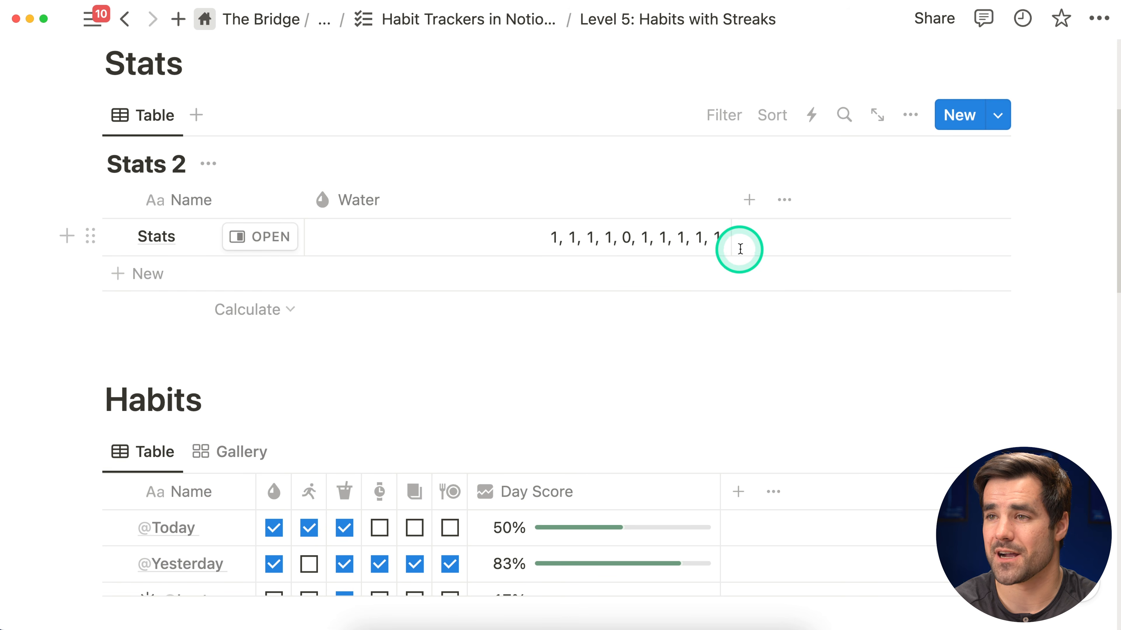
pyautogui.click(563, 234)
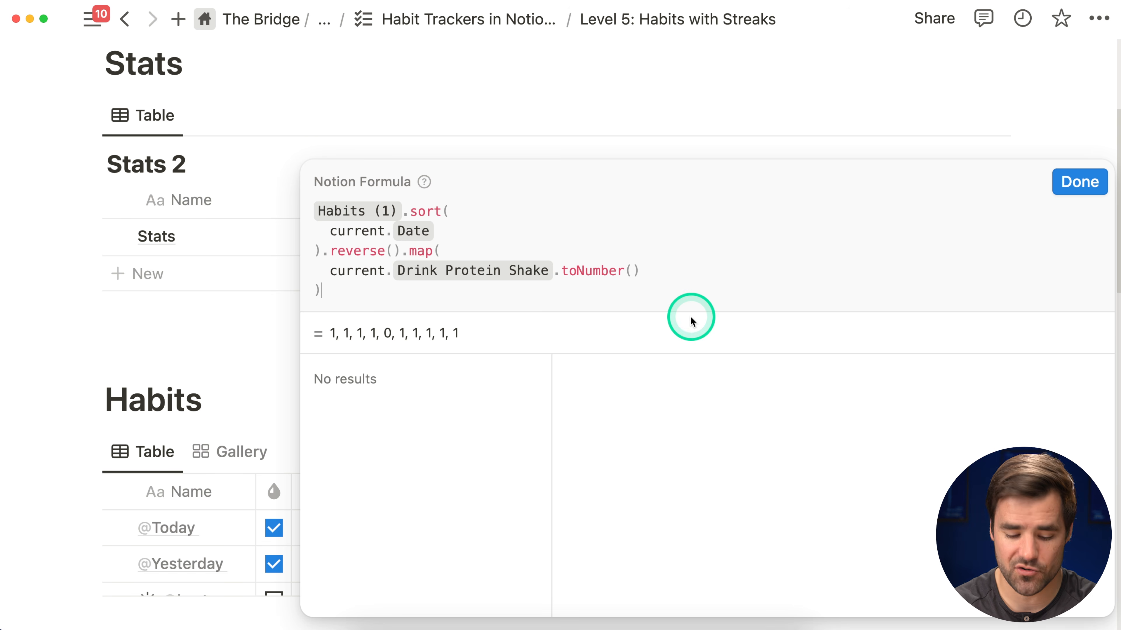
pyautogui.write('.join(')
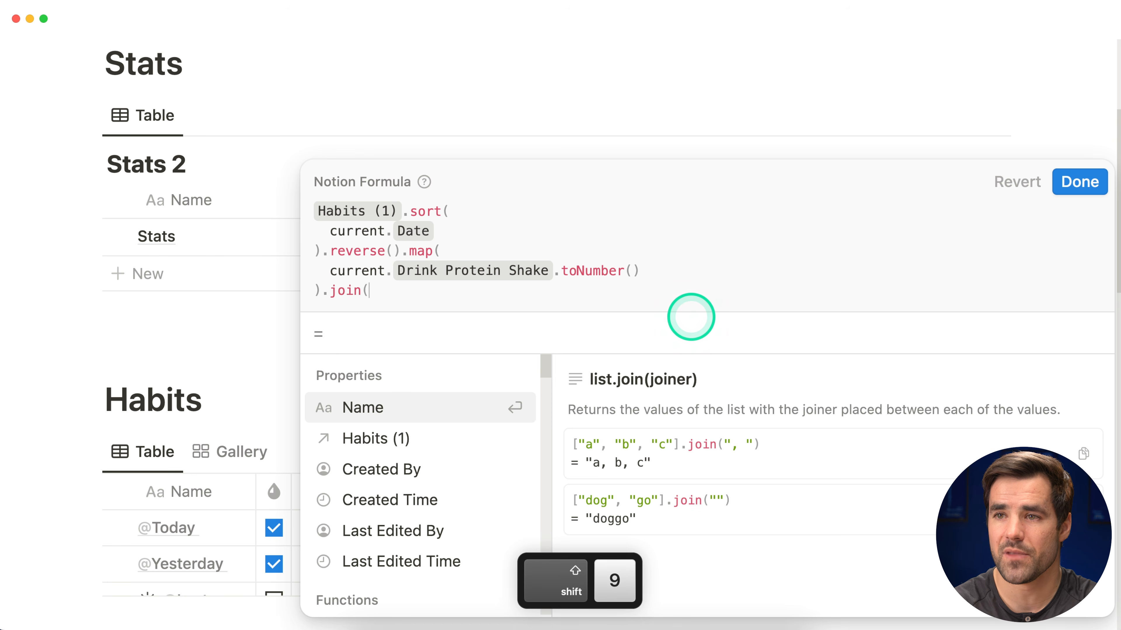
pyautogui.press('BackSpace')
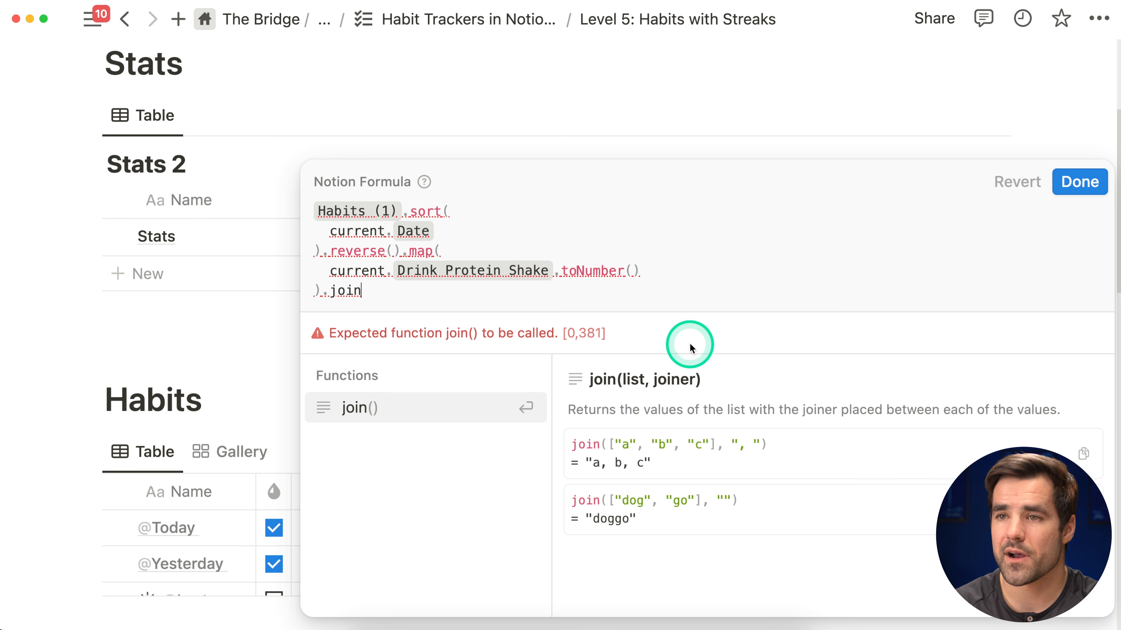
pyautogui.write('(""')
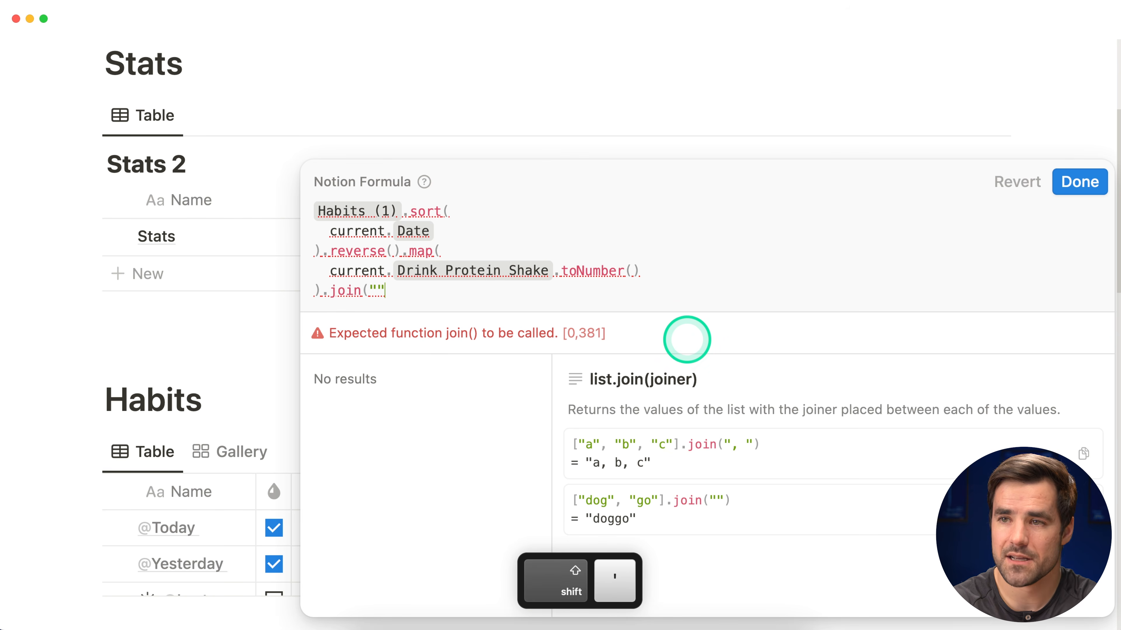
pyautogui.write(')')
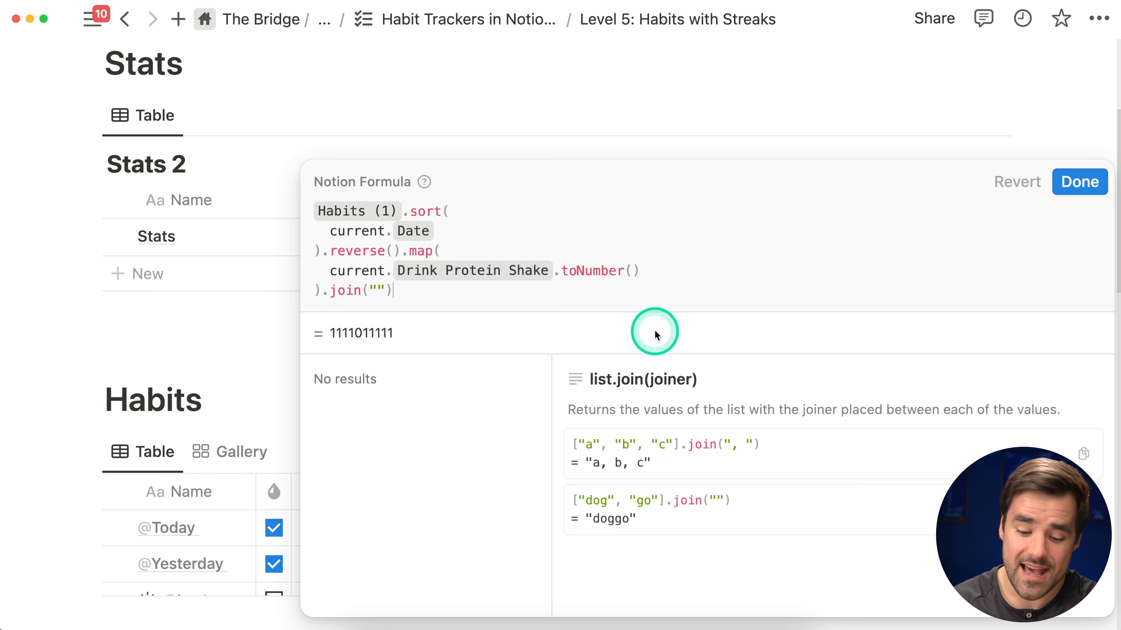
# Append .split("0") after the join in the Water formula
pyautogui.write('.split')
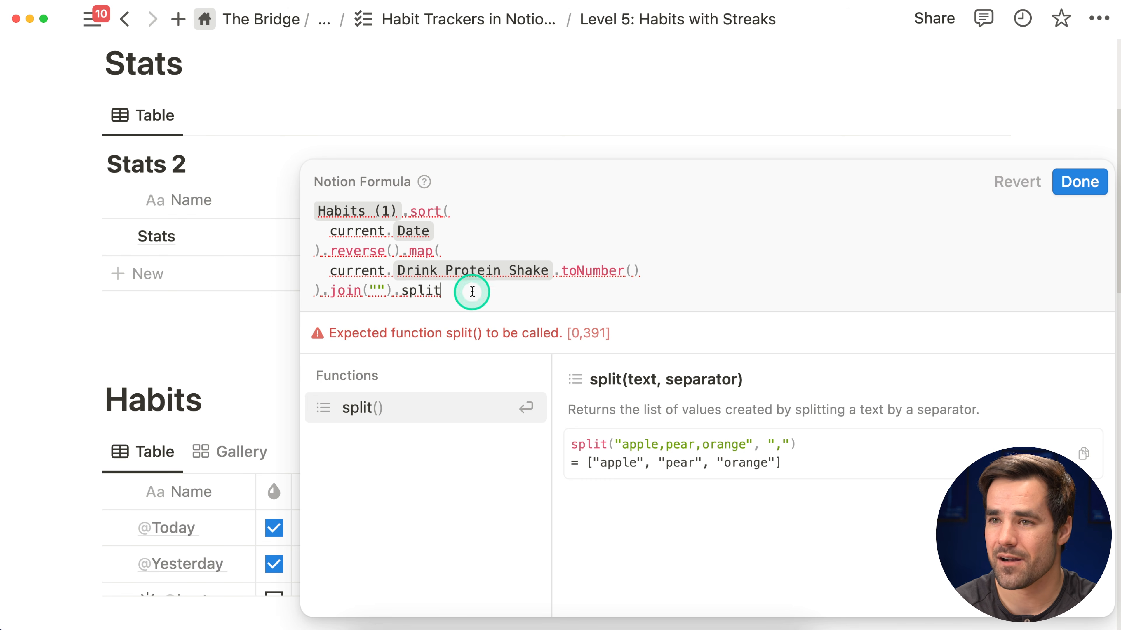
pyautogui.write('("0')
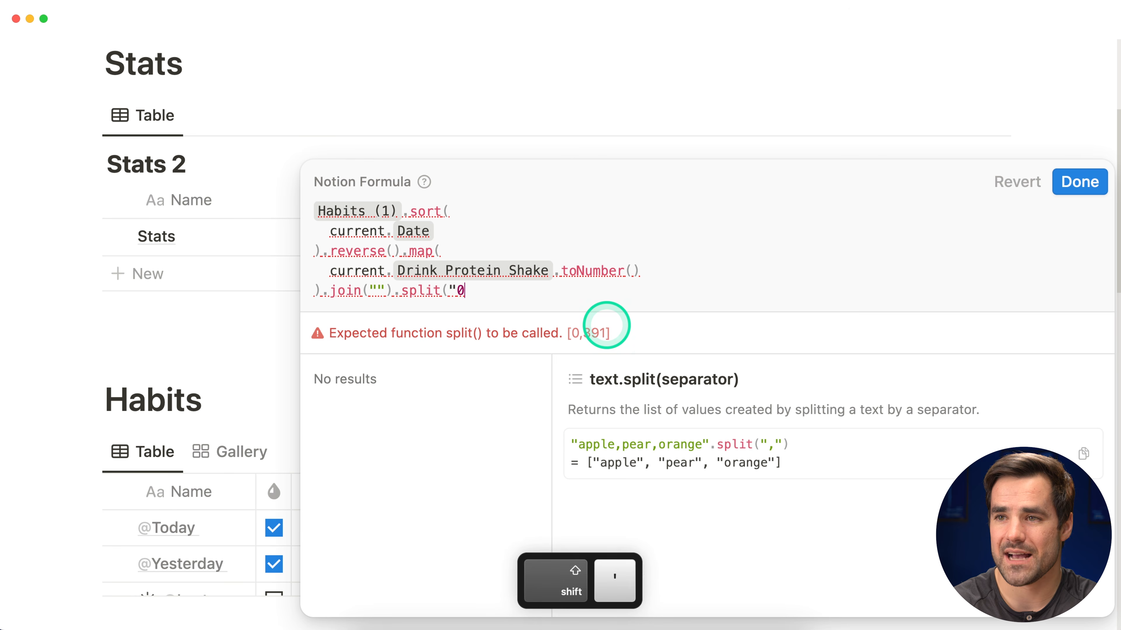
pyautogui.write('")')
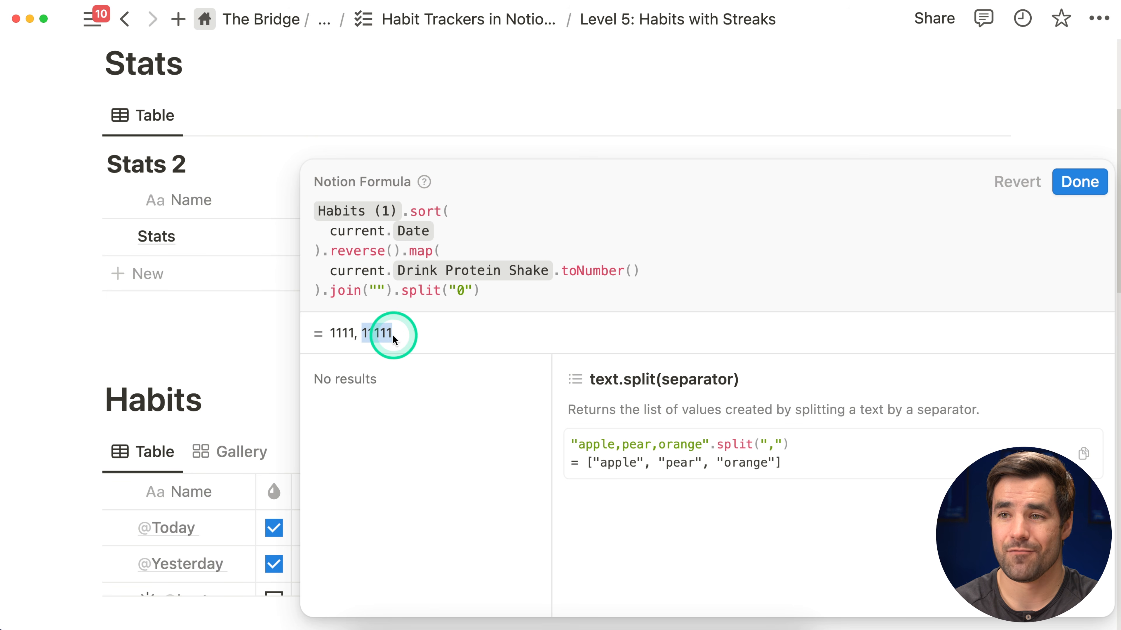
pyautogui.click(495, 286)
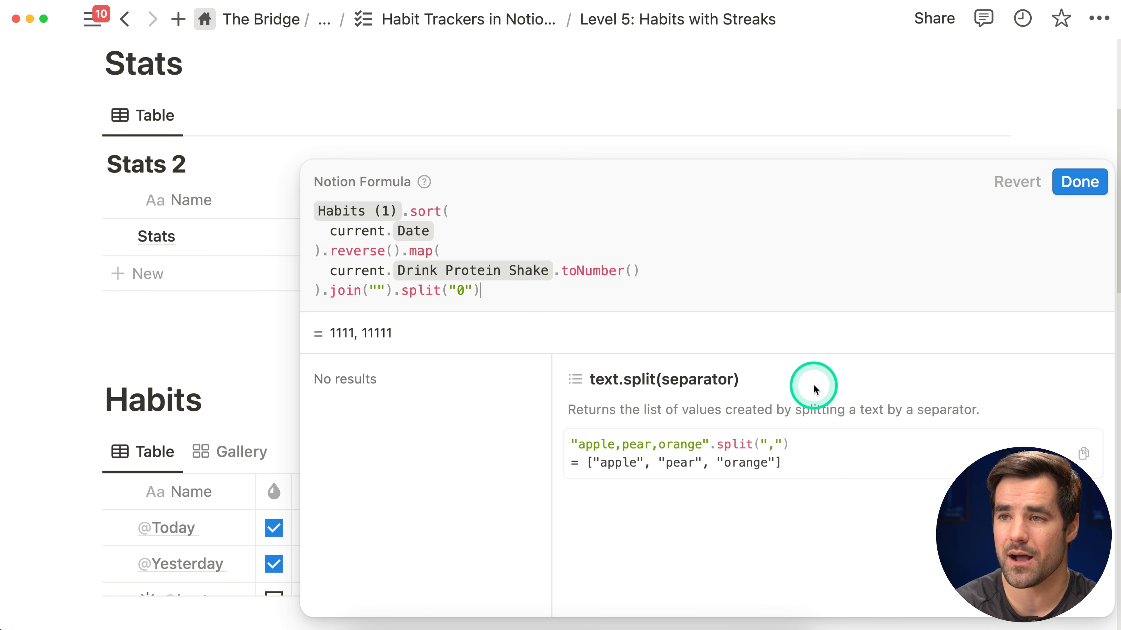
# Append .map(current.length()) after split("0") in the Water formula and save the formula
pyautogui.write('.mpa')
pyautogui.press('BackSpace')
pyautogui.press('BackSpace')
pyautogui.write('ap')
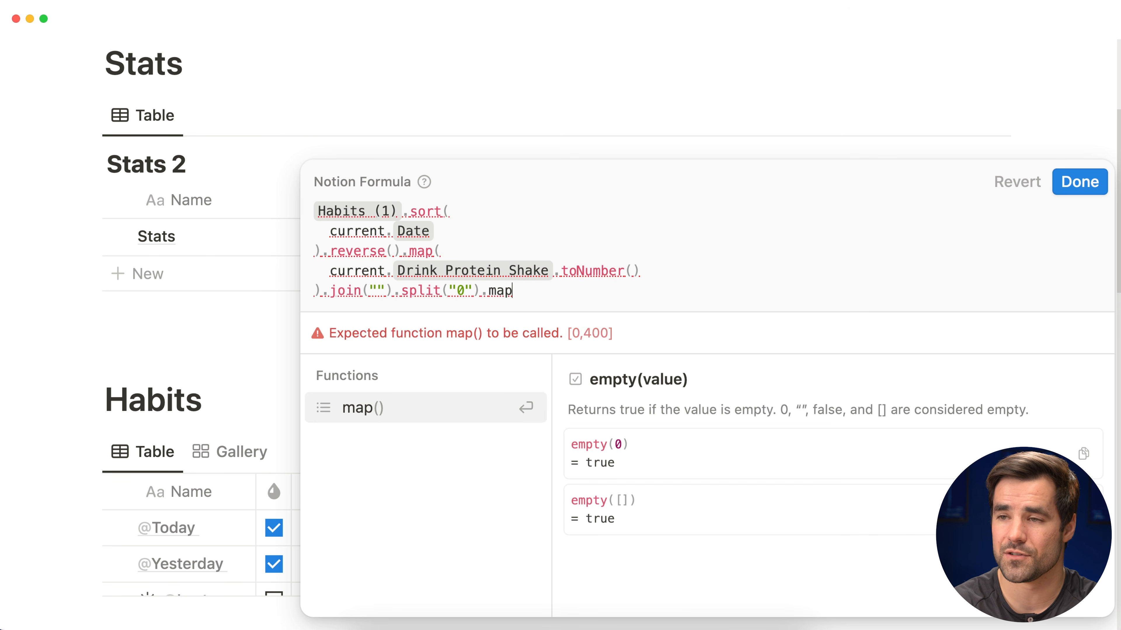
pyautogui.write('()')
pyautogui.hotkey('shift', 'Return')
pyautogui.write('c')
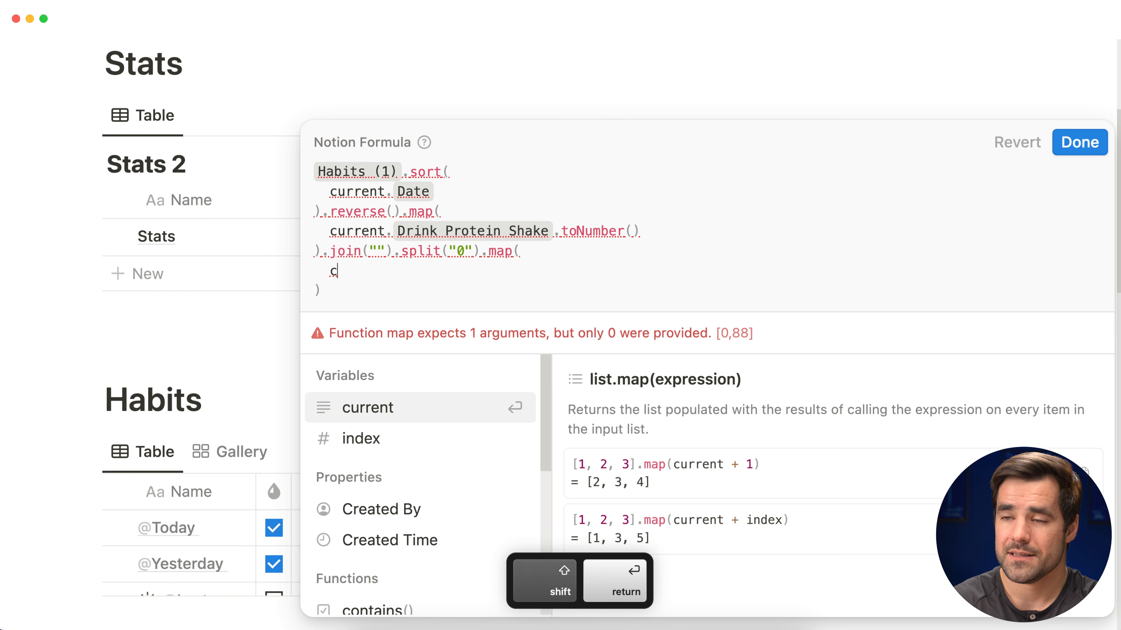
pyautogui.write('urtent.lenght')
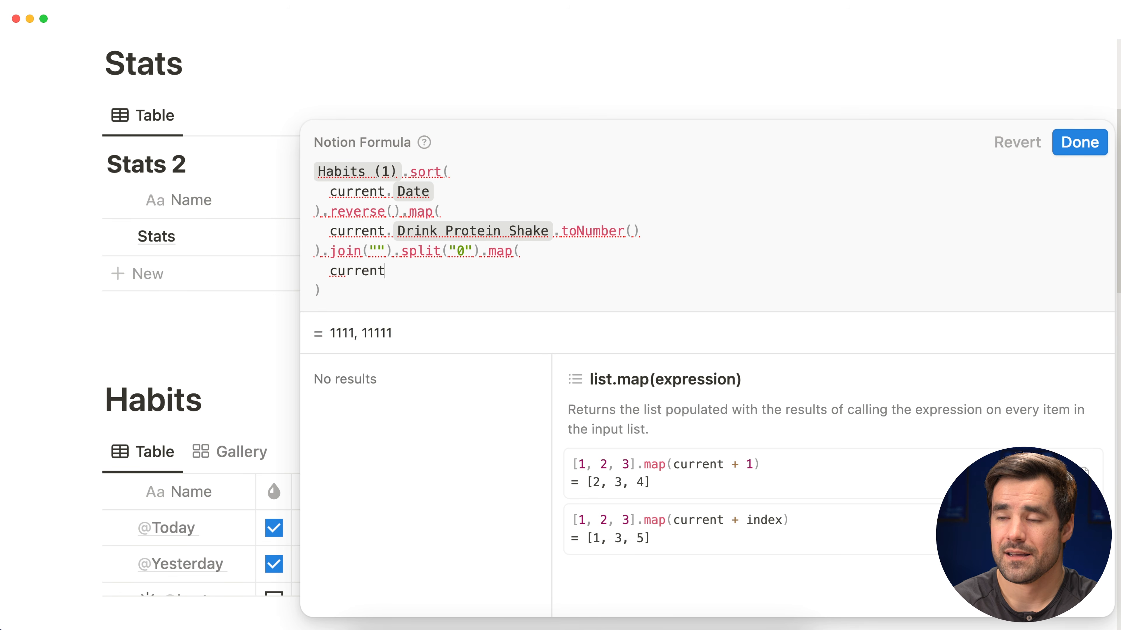
pyautogui.press('BackSpace')
pyautogui.press('BackSpace')
pyautogui.write('th')
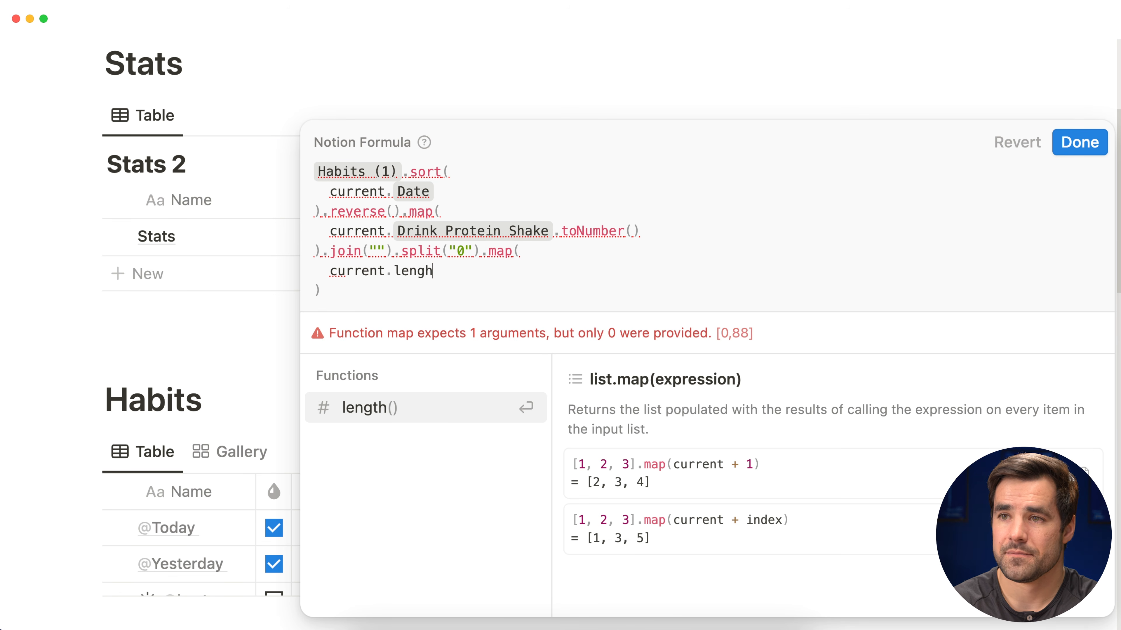
pyautogui.press('Return')
pyautogui.click(803, 408)
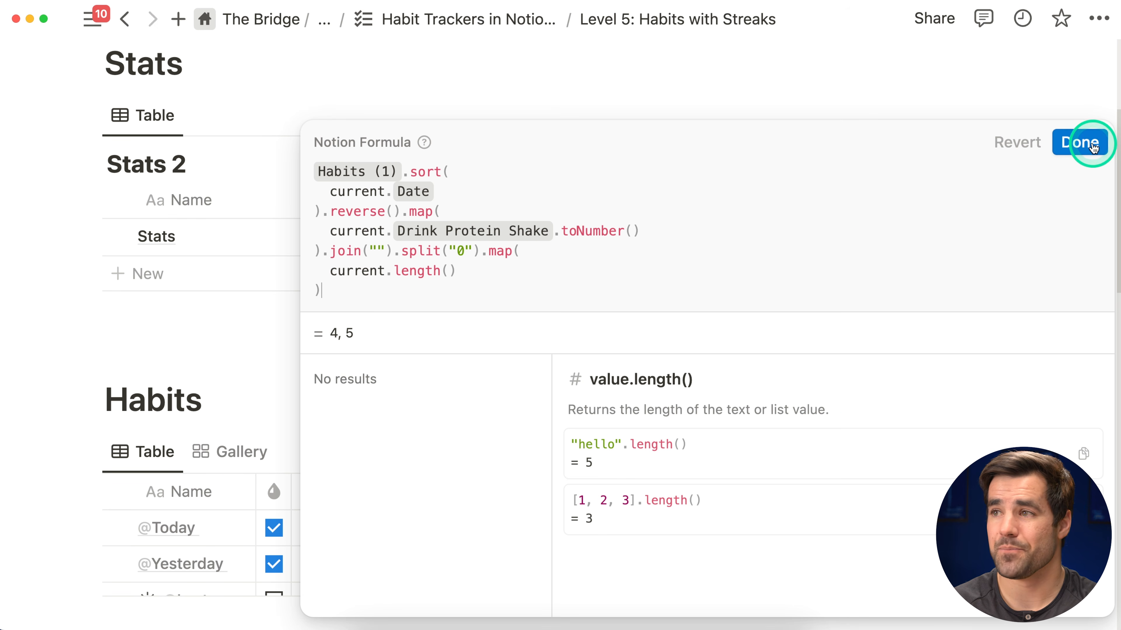
pyautogui.click(1080, 142)
pyautogui.scroll(-10, 714, 366)
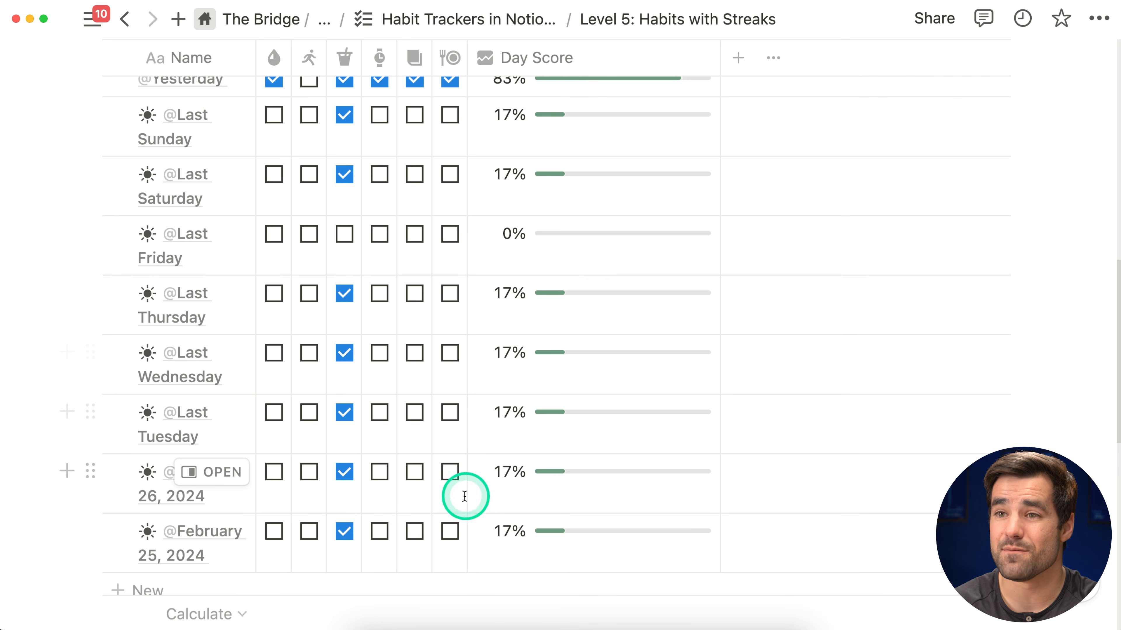
pyautogui.click(343, 409)
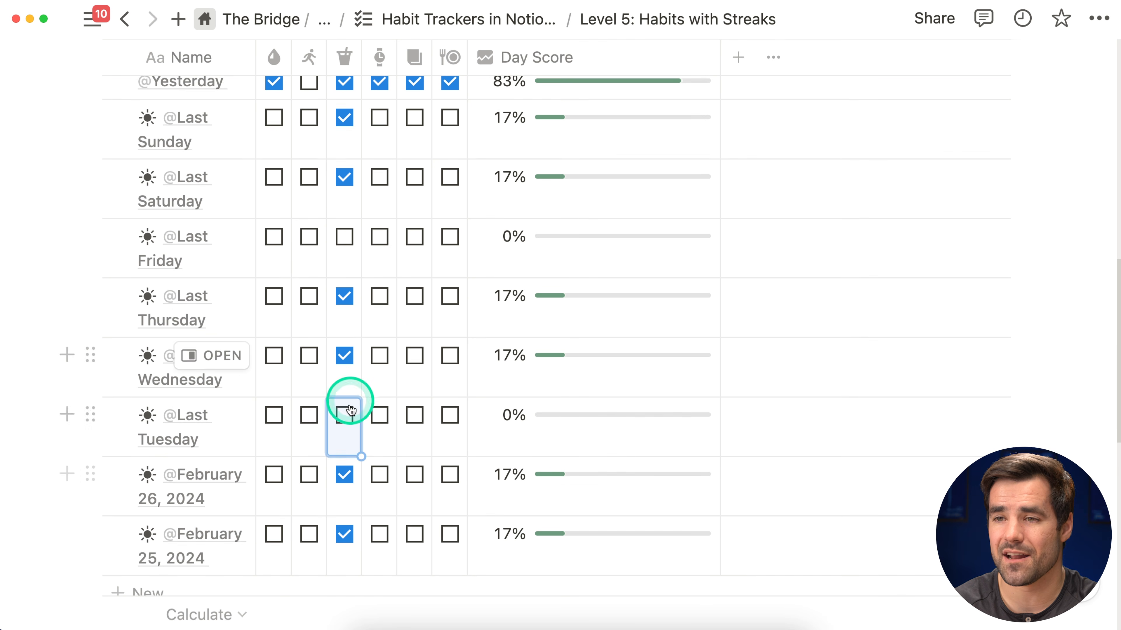
pyautogui.scroll(1, 353, 437)
pyautogui.scroll(10, 340, 243)
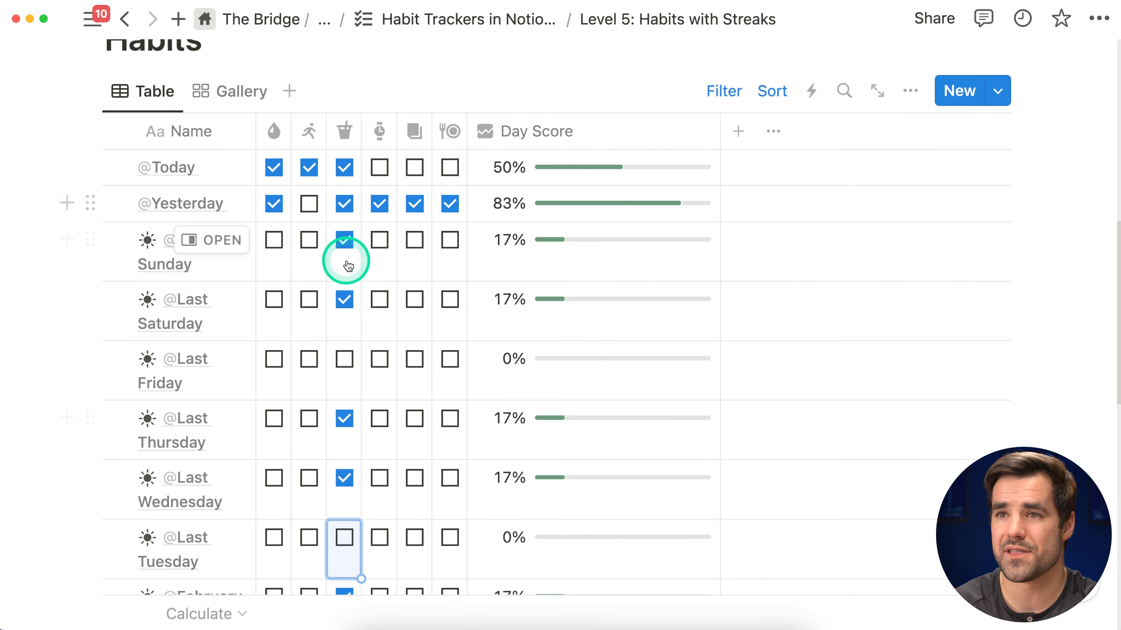
pyautogui.click(688, 148)
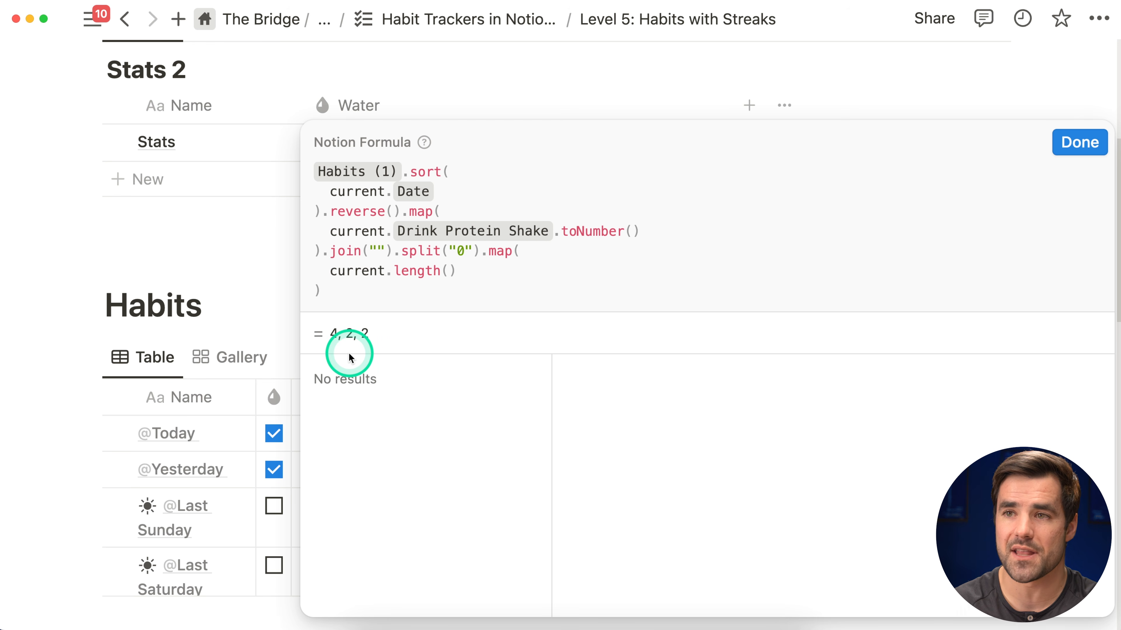
pyautogui.click(1079, 142)
# Insert .slice(1) between reverse() and the first map in the Water formula and save the formula
pyautogui.scroll(-3, 120, 410)
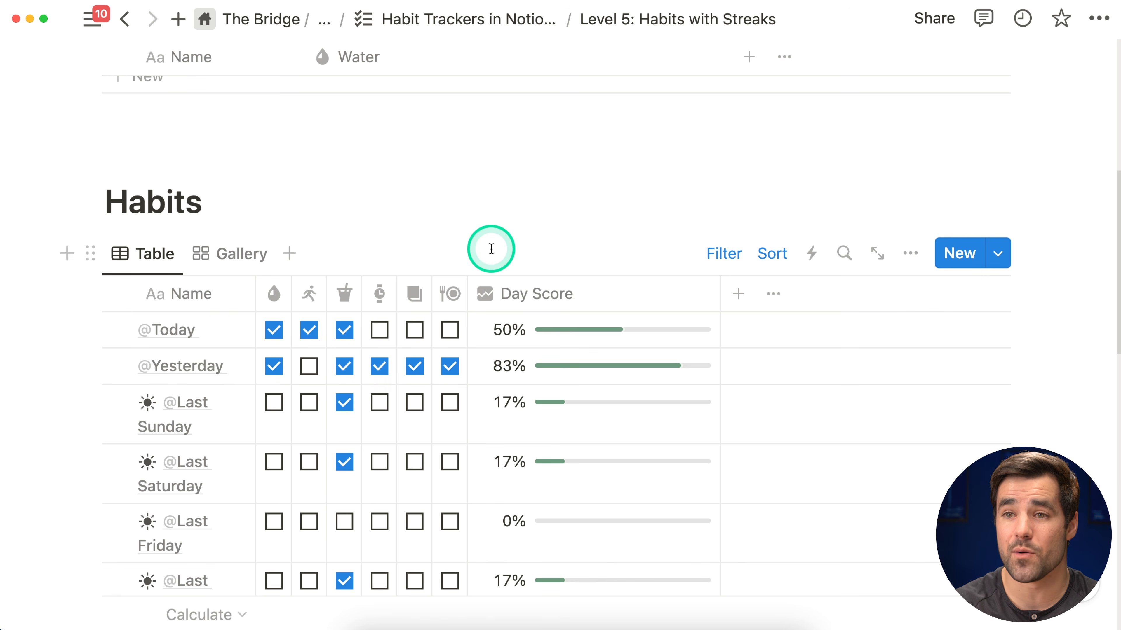
pyautogui.scroll(5, 491, 249)
pyautogui.click(509, 290)
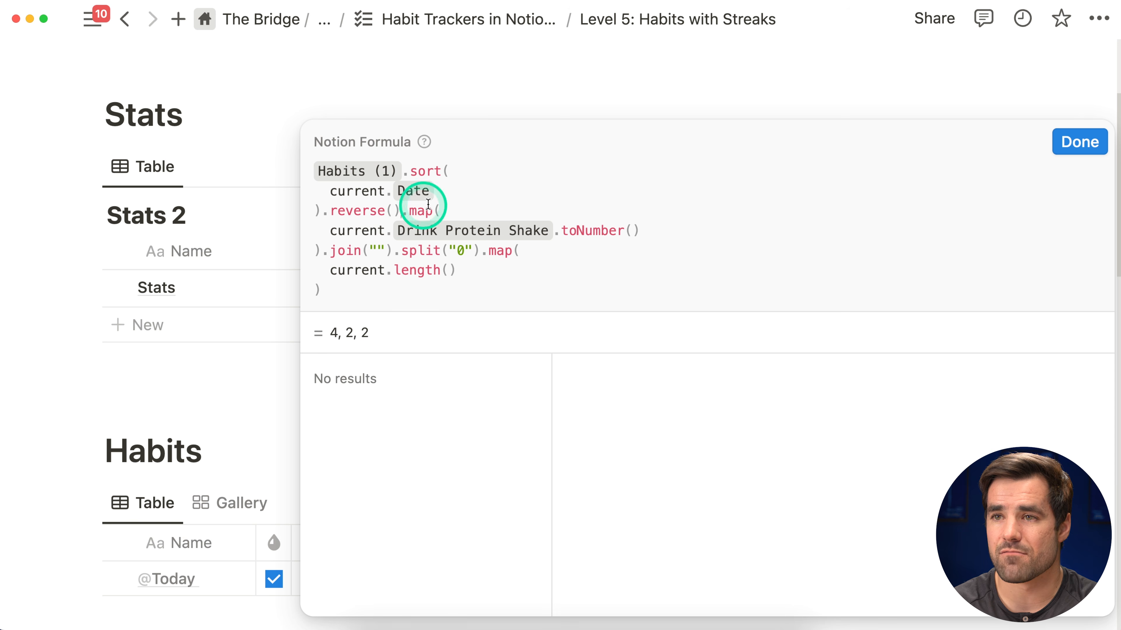
pyautogui.write('.slice')
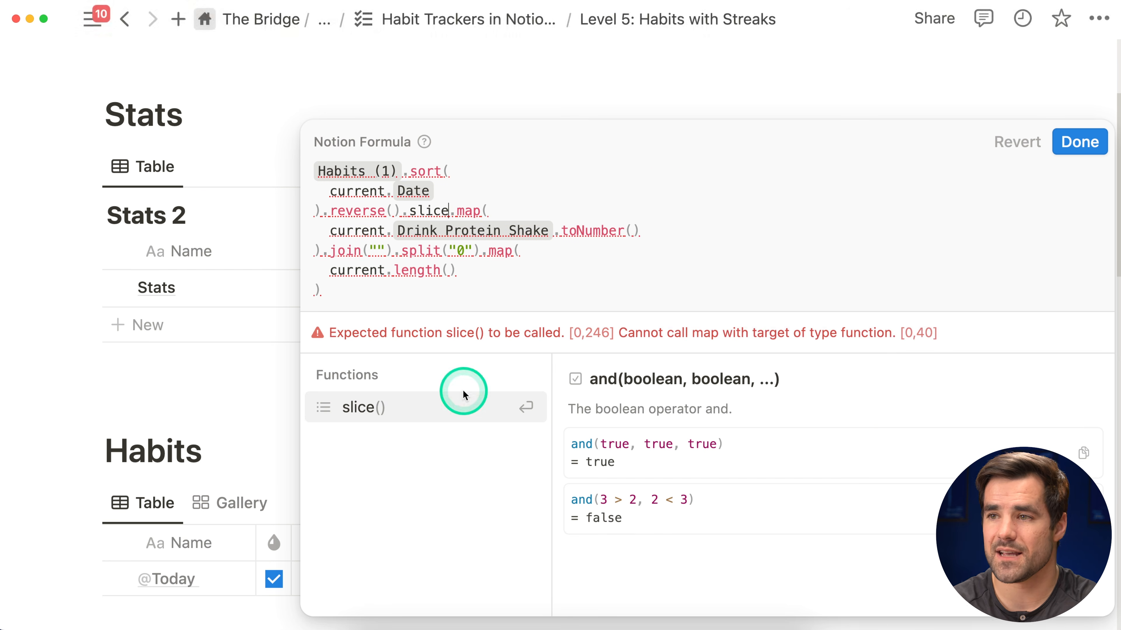
pyautogui.moveTo(425, 415)
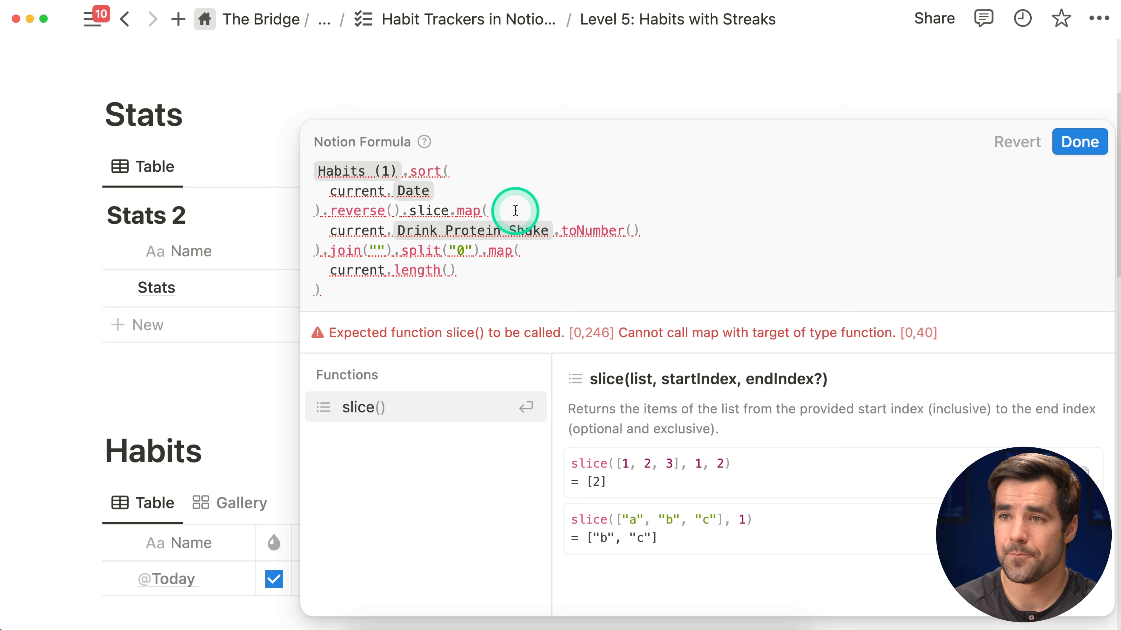
pyautogui.write('(1)')
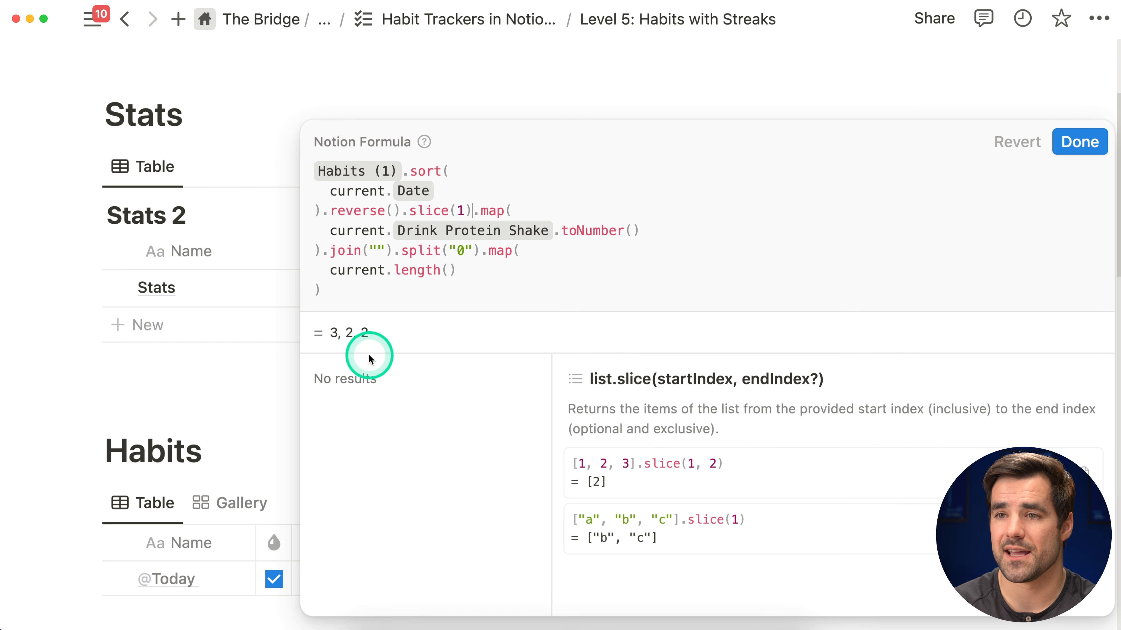
pyautogui.click(1079, 142)
pyautogui.scroll(-7, 802, 507)
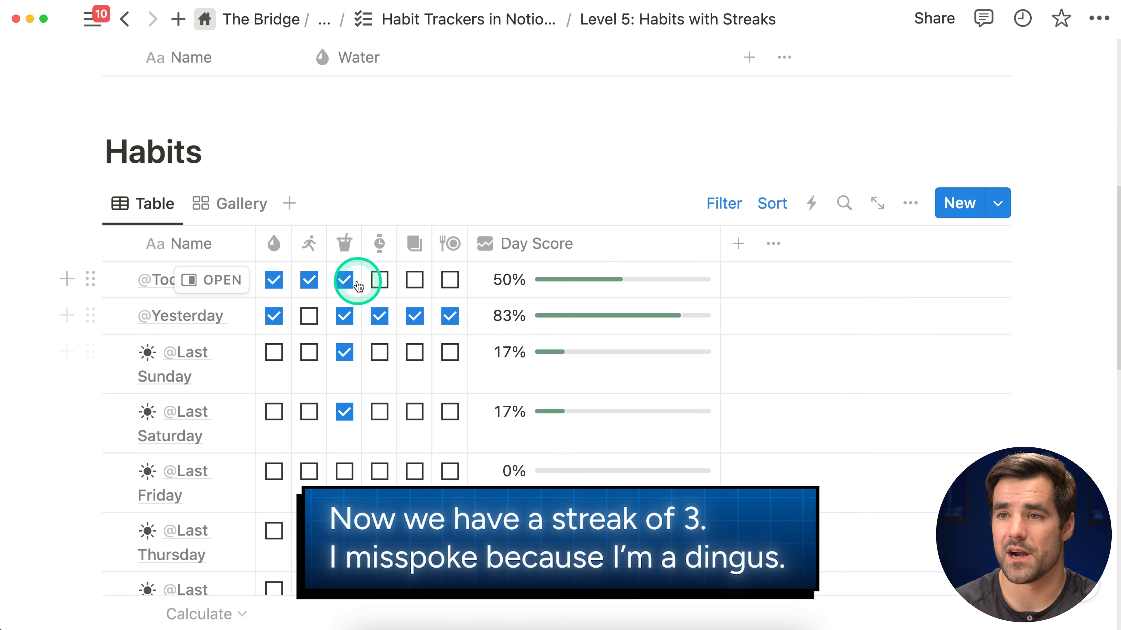
pyautogui.click(345, 280)
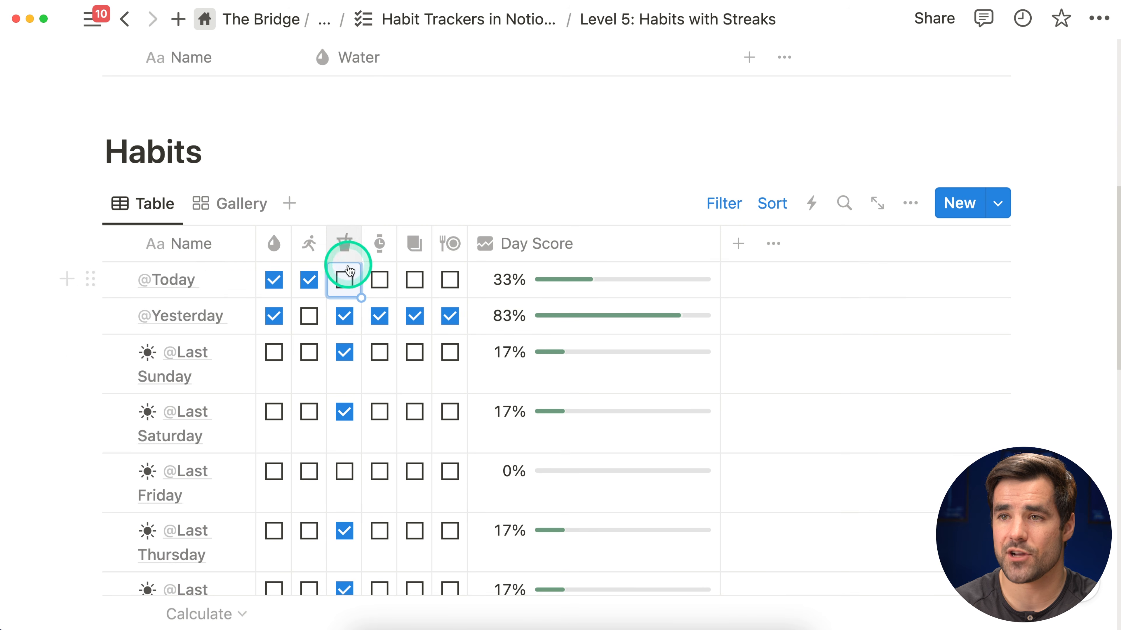
pyautogui.scroll(5, 345, 309)
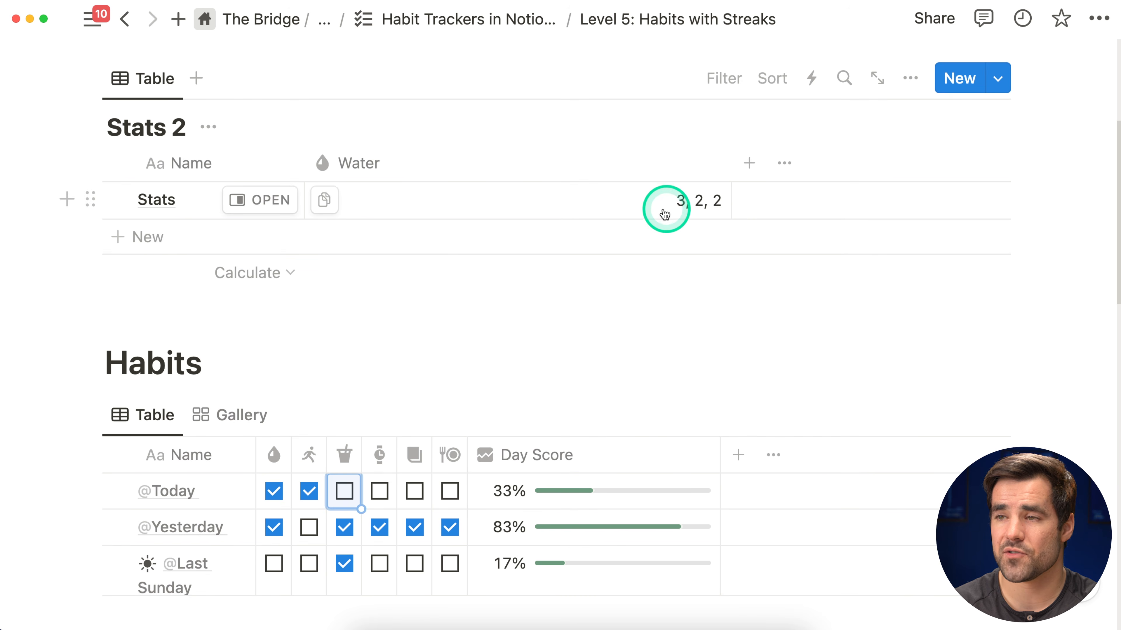
pyautogui.scroll(-1, 343, 468)
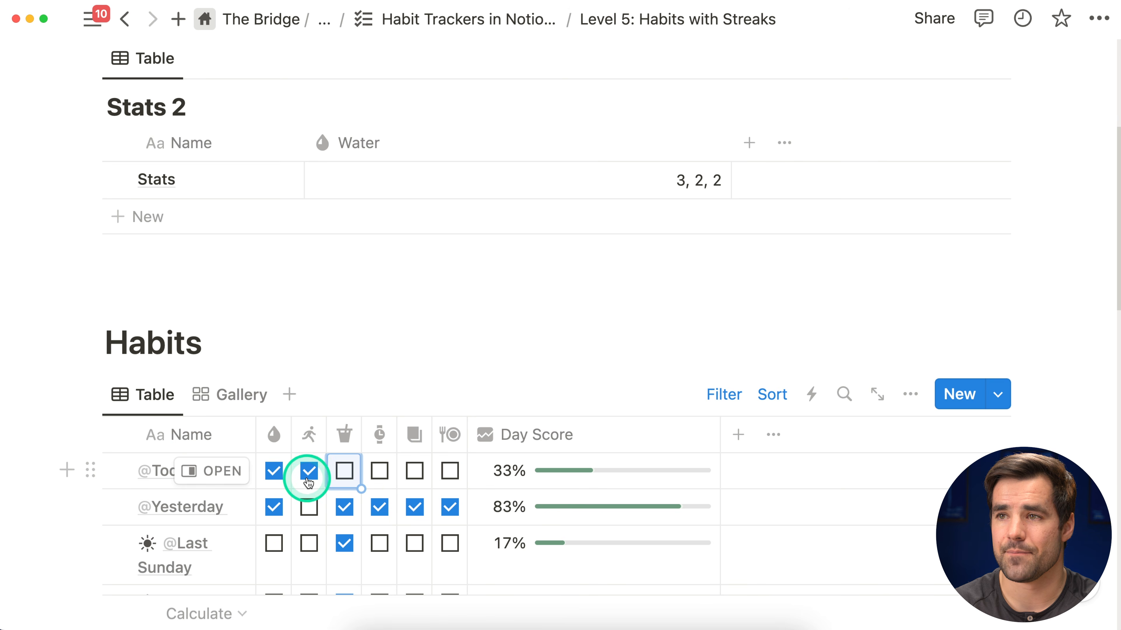
pyautogui.scroll(-10, 308, 482)
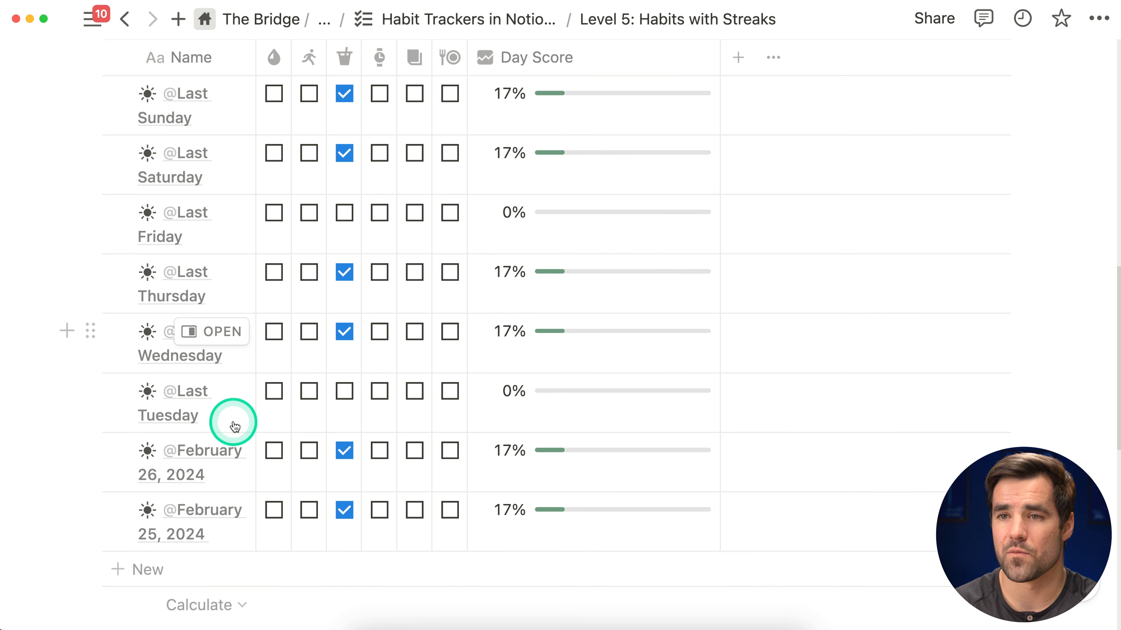
pyautogui.scroll(10, 234, 427)
# Cut the entire expression from the Water formula and start a multi-line lets() function in its place
pyautogui.click(634, 153)
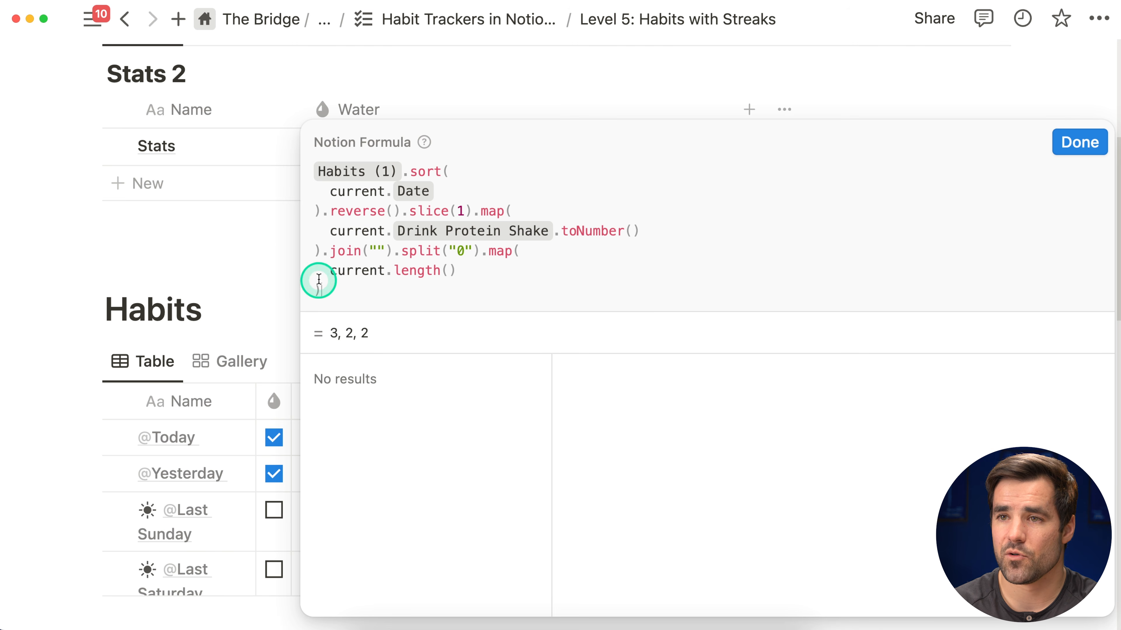
pyautogui.moveTo(319, 291); pyautogui.dragTo(287, 174)
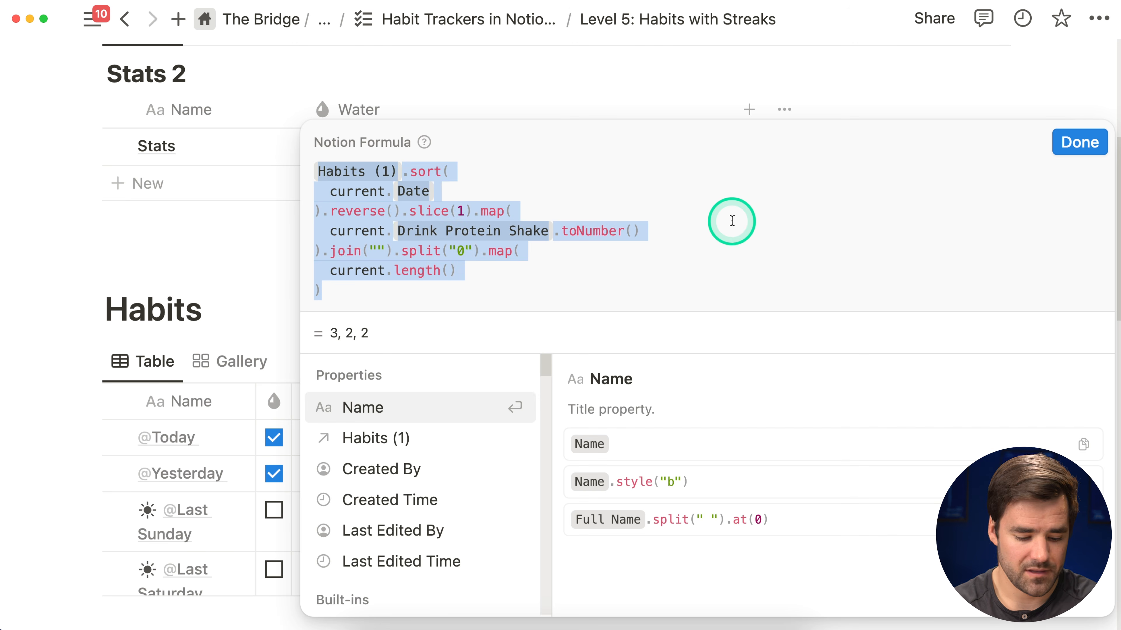
pyautogui.press('super+x')
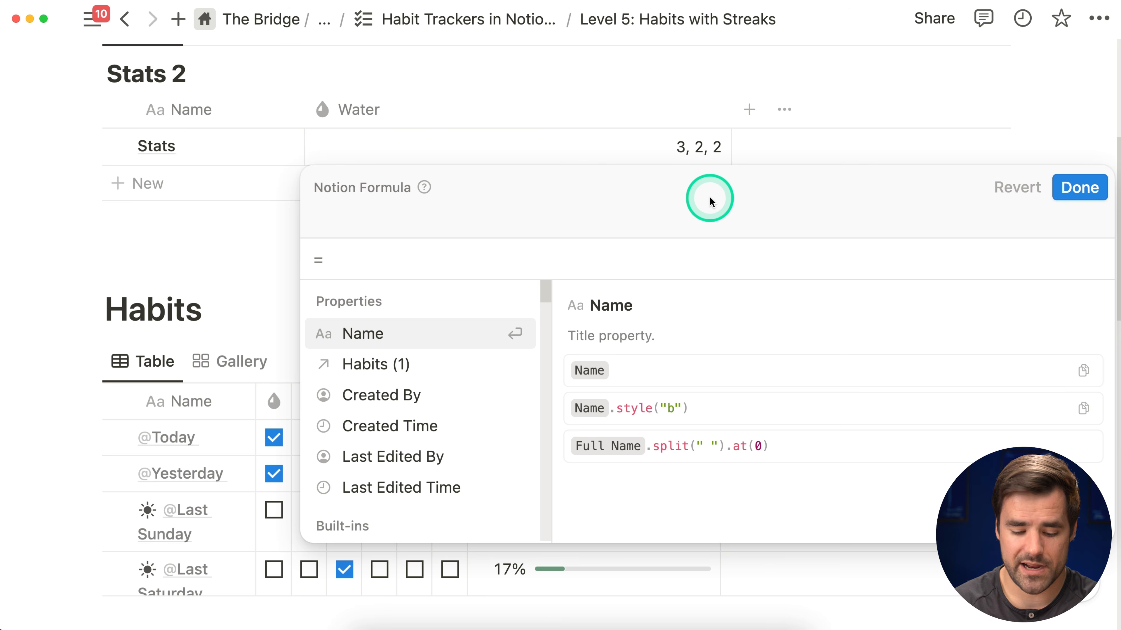
pyautogui.write('lets()')
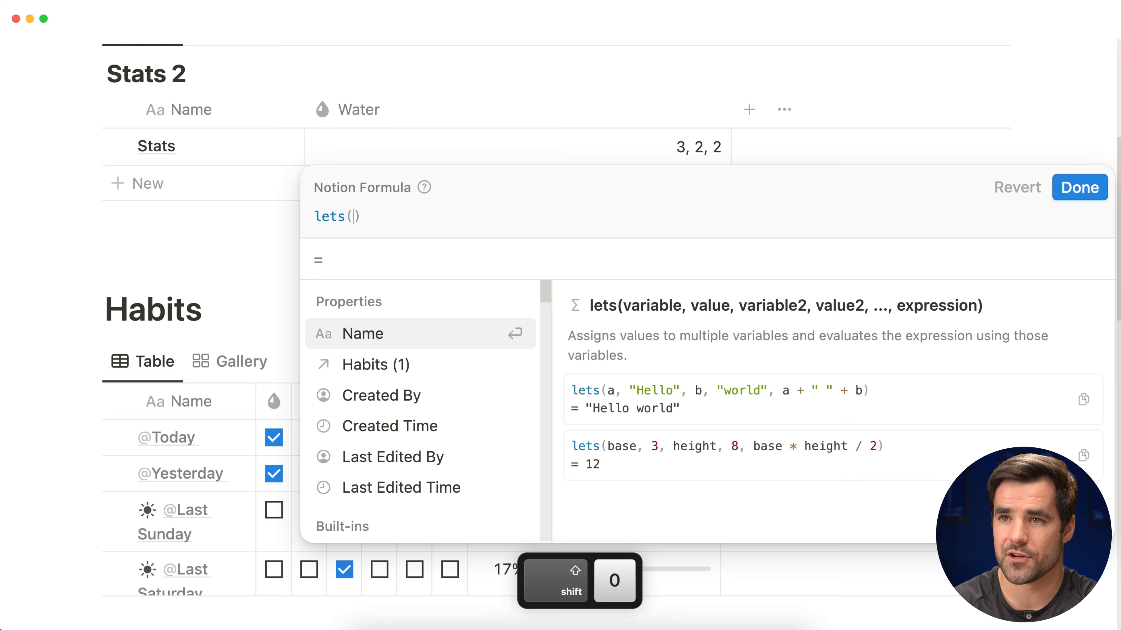
pyautogui.hotkey('shift', 'Return')
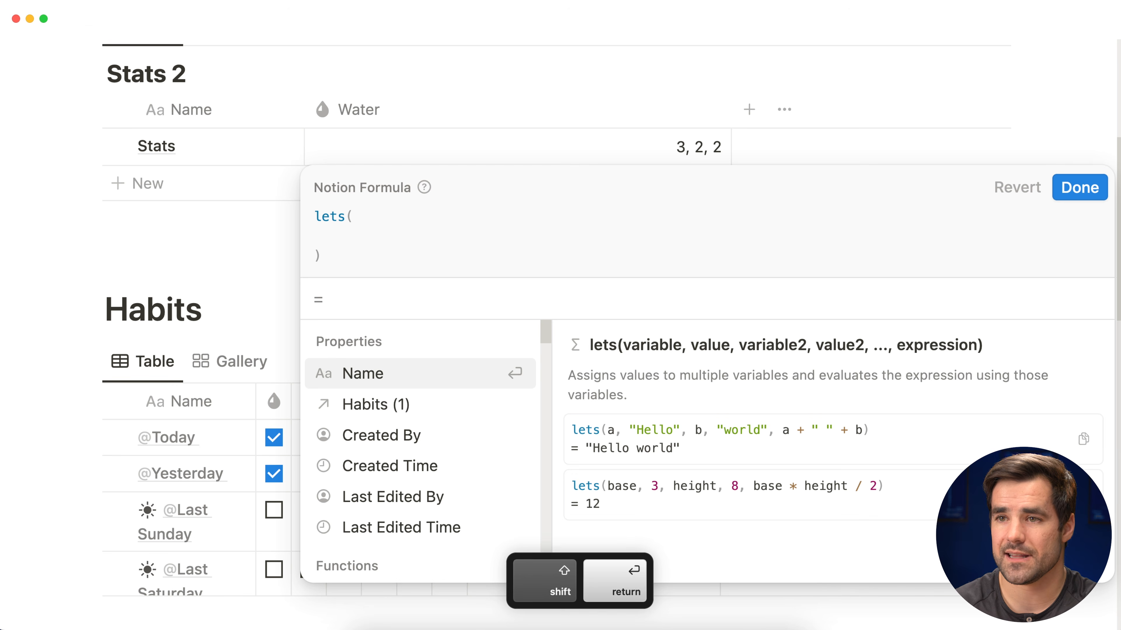
pyautogui.click(321, 218)
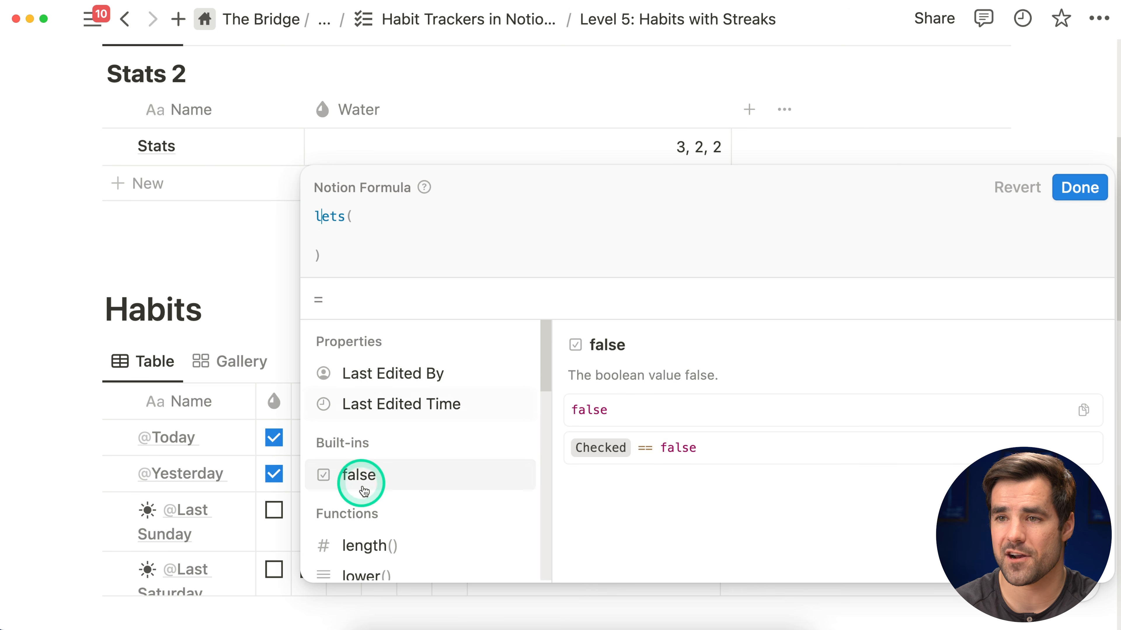
pyautogui.click(335, 214)
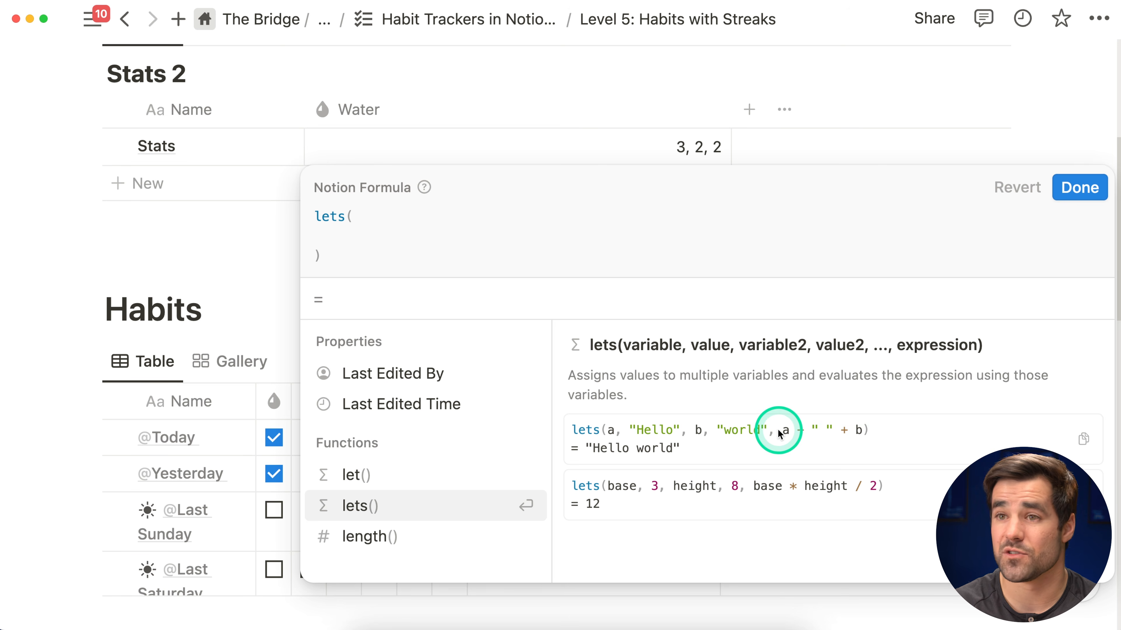
pyautogui.click(394, 232)
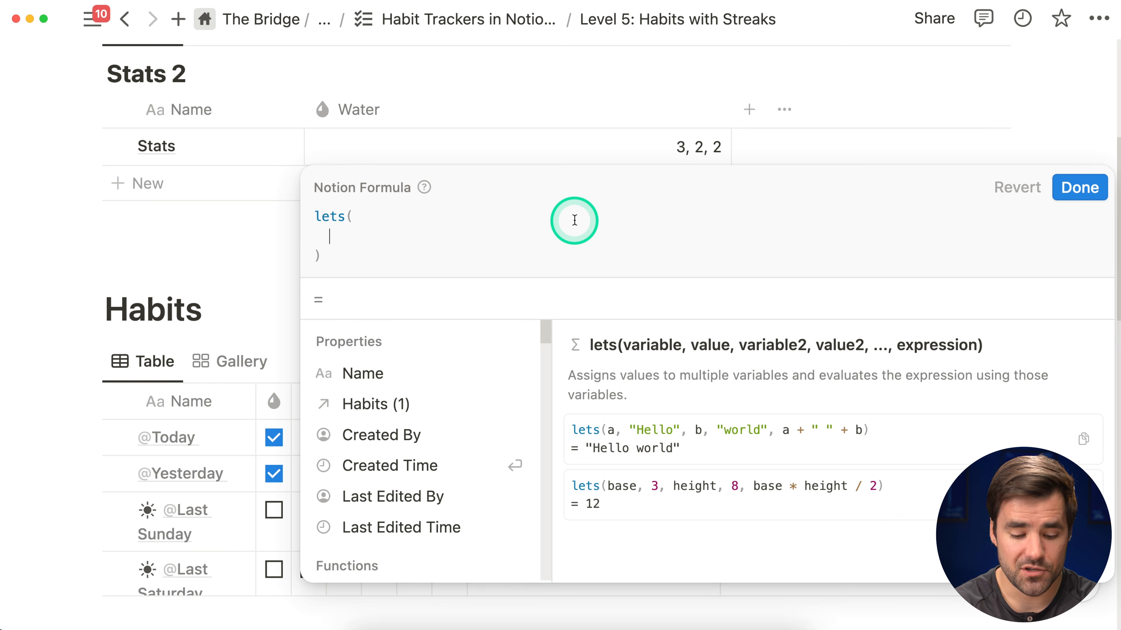
# Define a streak variable inside lets(), paste the cut expression as its value and indent it
pyautogui.write('streak')
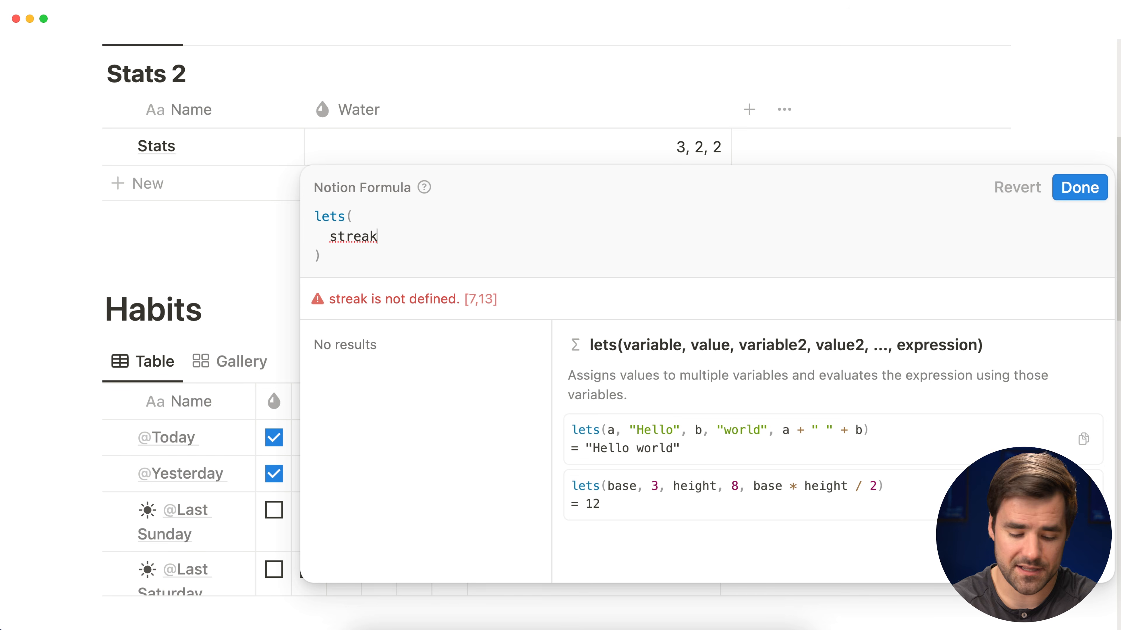
pyautogui.write(',')
pyautogui.hotkey('shift', 'Return')
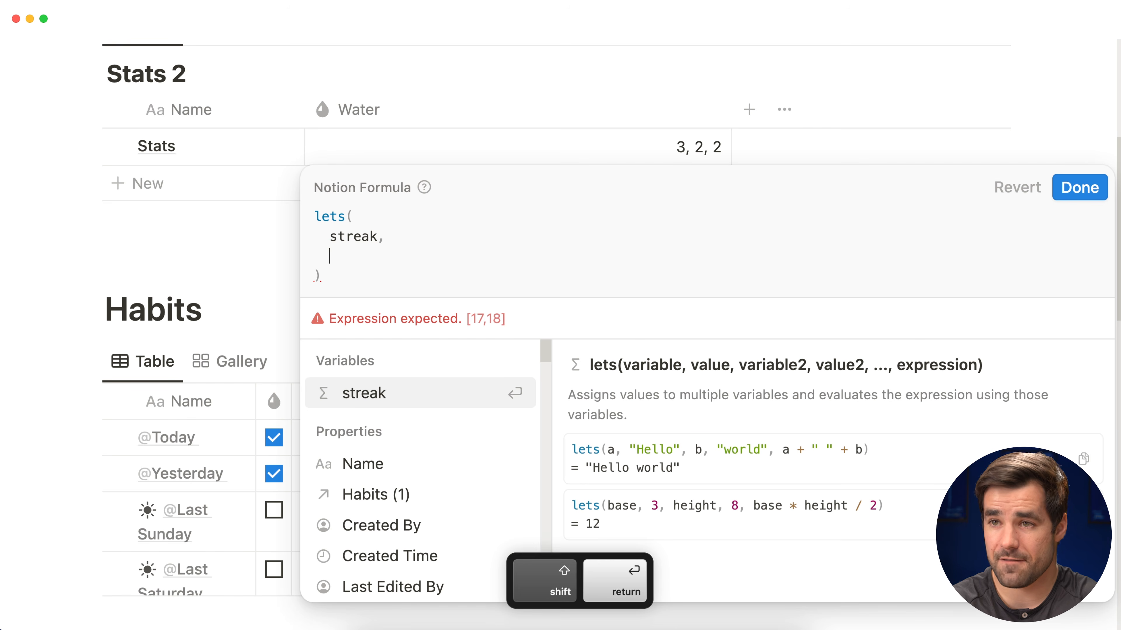
pyautogui.press('super+v')
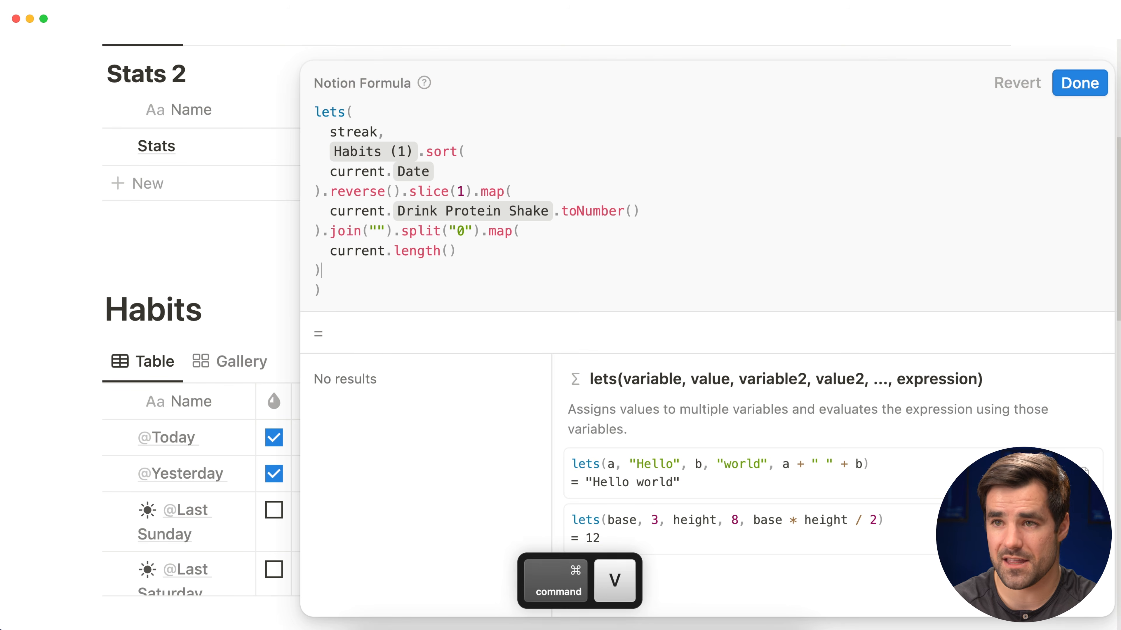
pyautogui.moveTo(319, 271); pyautogui.dragTo(270, 162)
pyautogui.press('Tab')
pyautogui.click(352, 273)
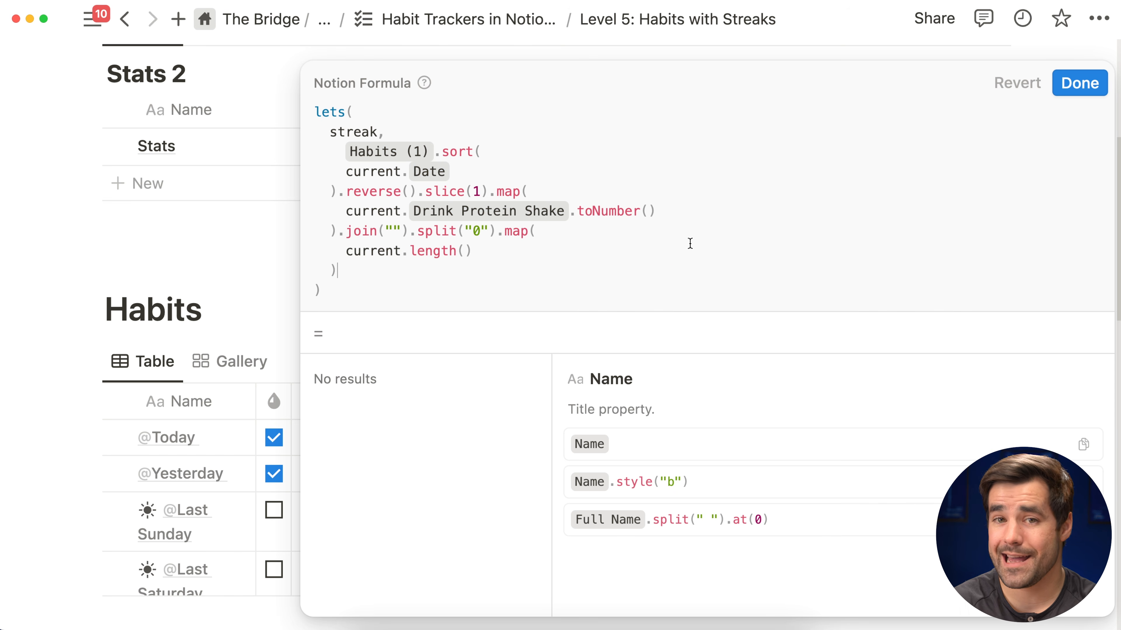
# Add a currentStreak variable with the value streak.first() to lets() and return currentStreak as the final expression
pyautogui.write(',')
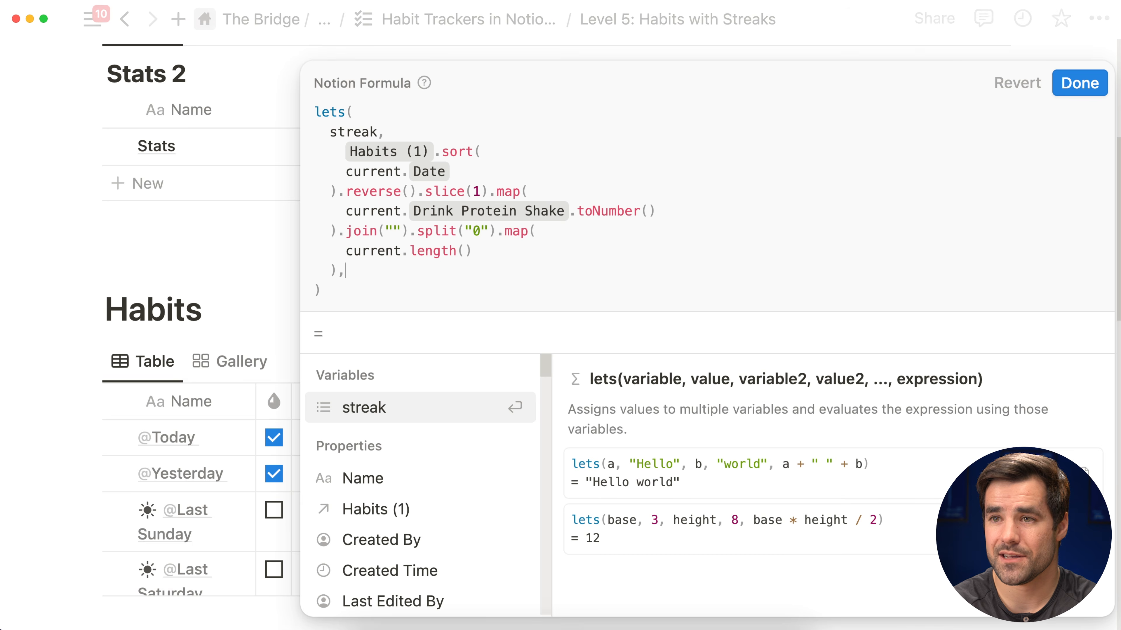
pyautogui.hotkey('shift', 'Return')
pyautogui.write('cu')
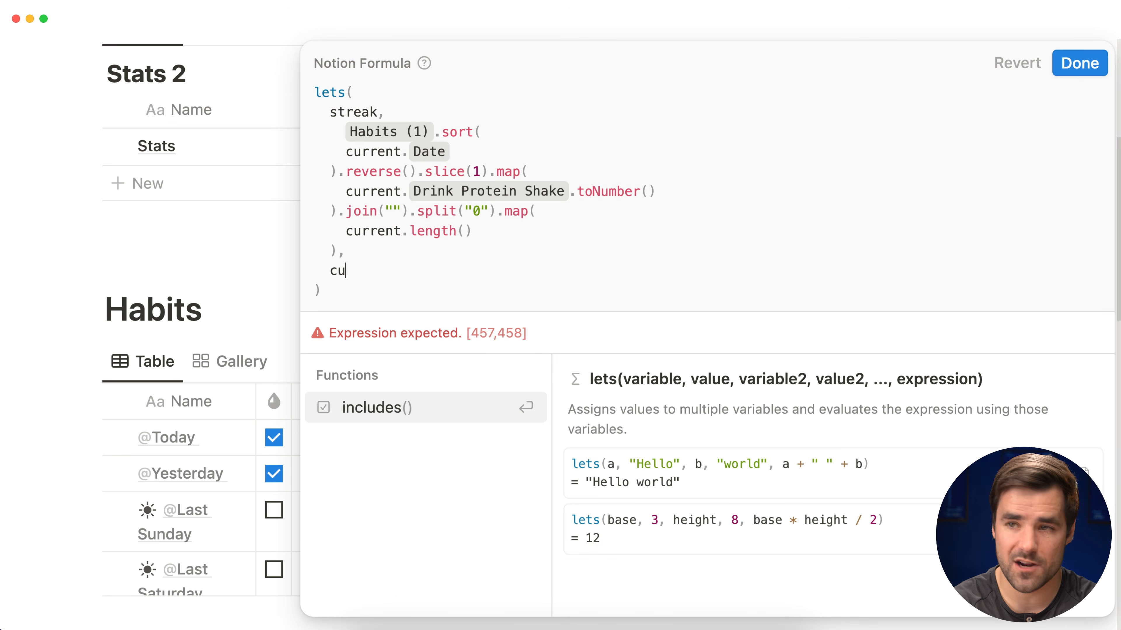
pyautogui.write('rrentStreak,')
pyautogui.hotkey('shift', 'Return')
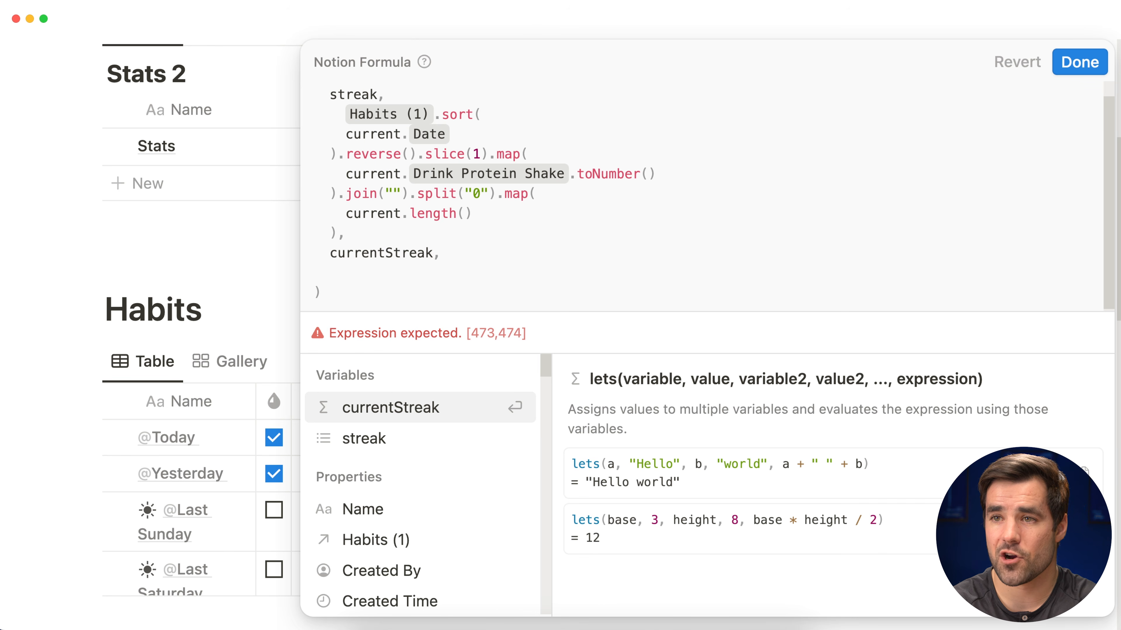
pyautogui.write('streak')
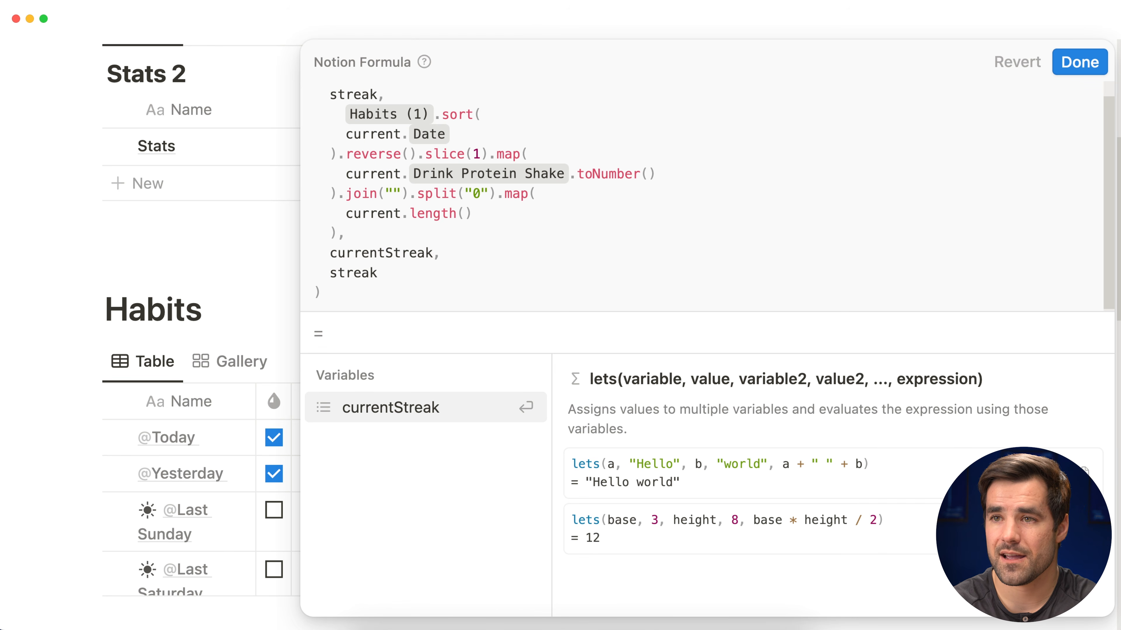
pyautogui.write(',')
pyautogui.hotkey('shift', 'Return')
pyautogui.write('currentStreak')
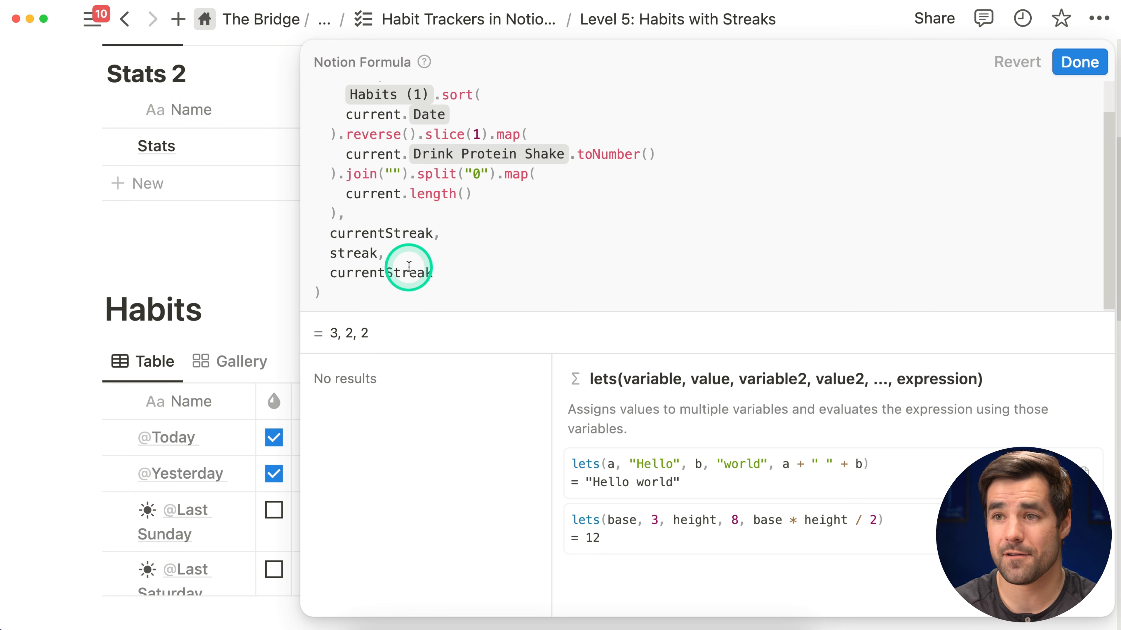
pyautogui.click(376, 255)
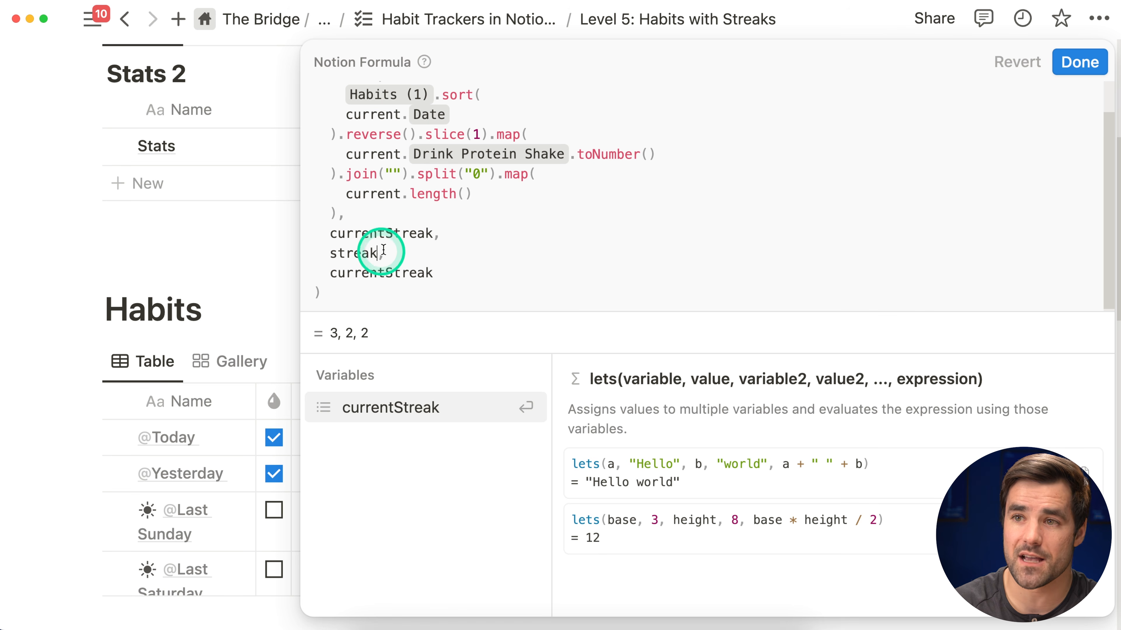
pyautogui.write('.first()')
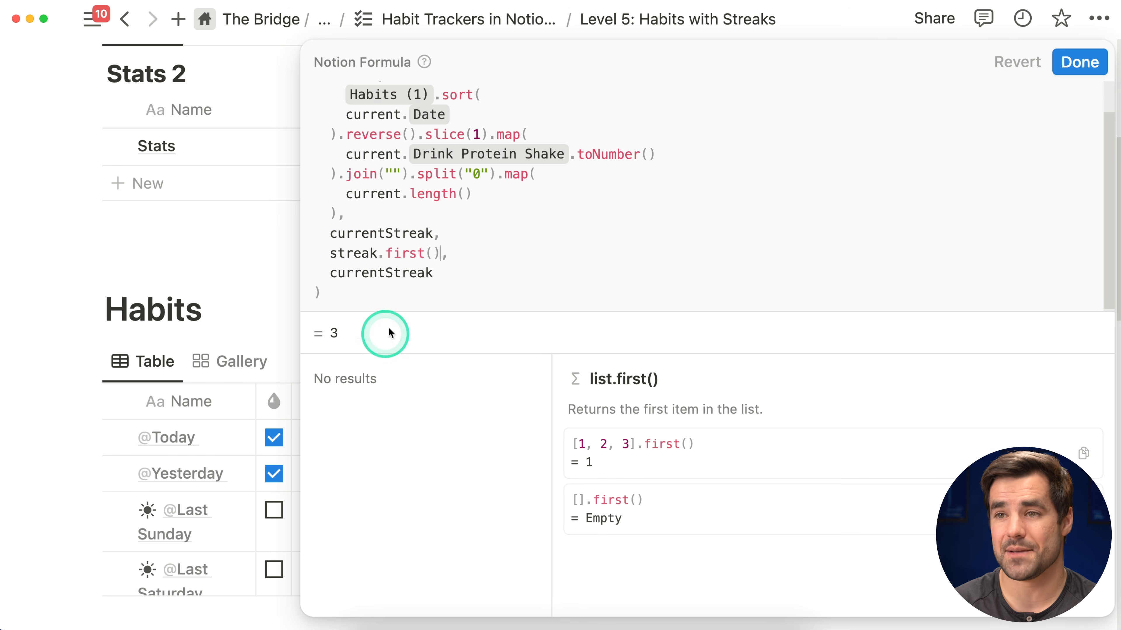
# Replace the final currentStreak expression with a new variable name, longestStreak, followed by a comma
pyautogui.click(438, 277)
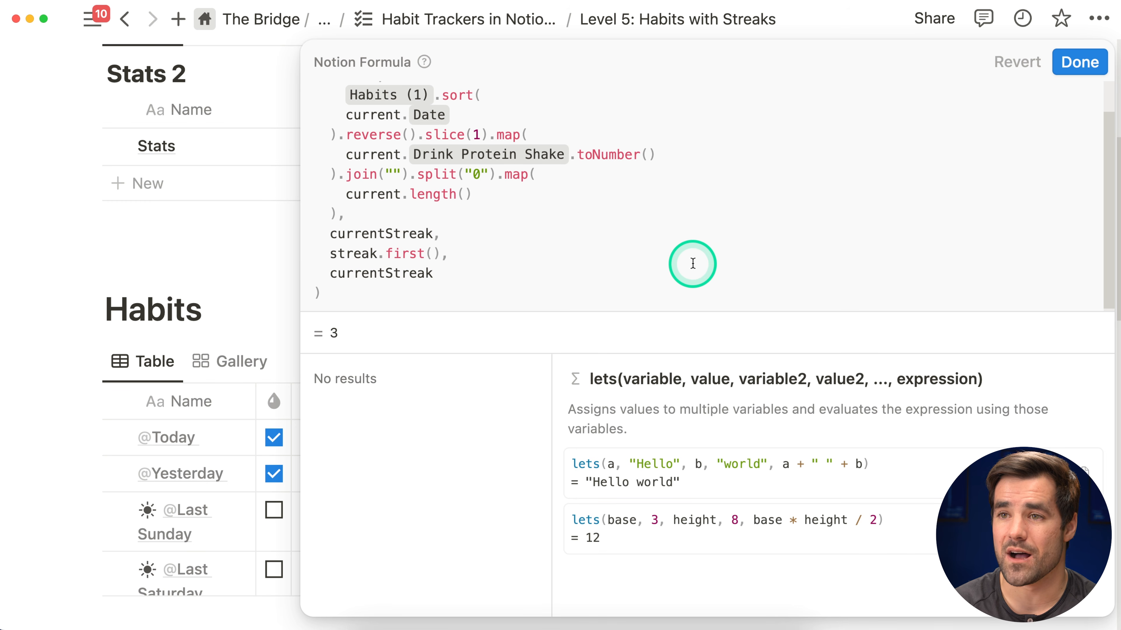
pyautogui.press('BackSpace')
pyautogui.press('BackSpace')
pyautogui.press('BackSpace')
pyautogui.press('BackSpace')
pyautogui.press('BackSpace')
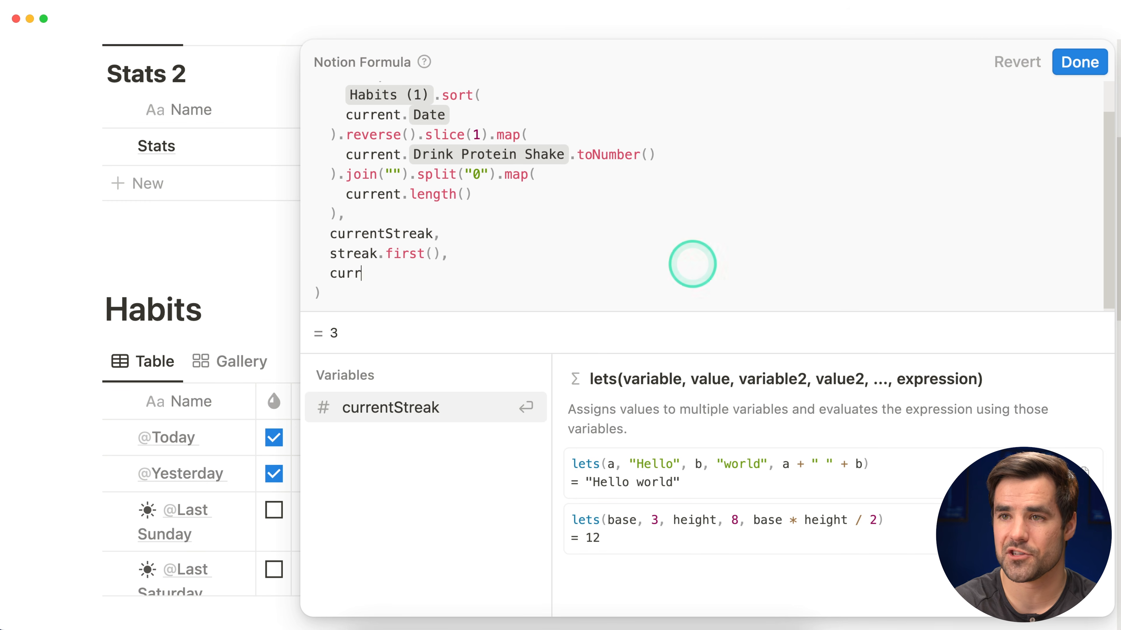
pyautogui.press('BackSpace')
pyautogui.press('BackSpace')
pyautogui.press('BackSpace')
pyautogui.press('BackSpace')
pyautogui.write('longestStreak,')
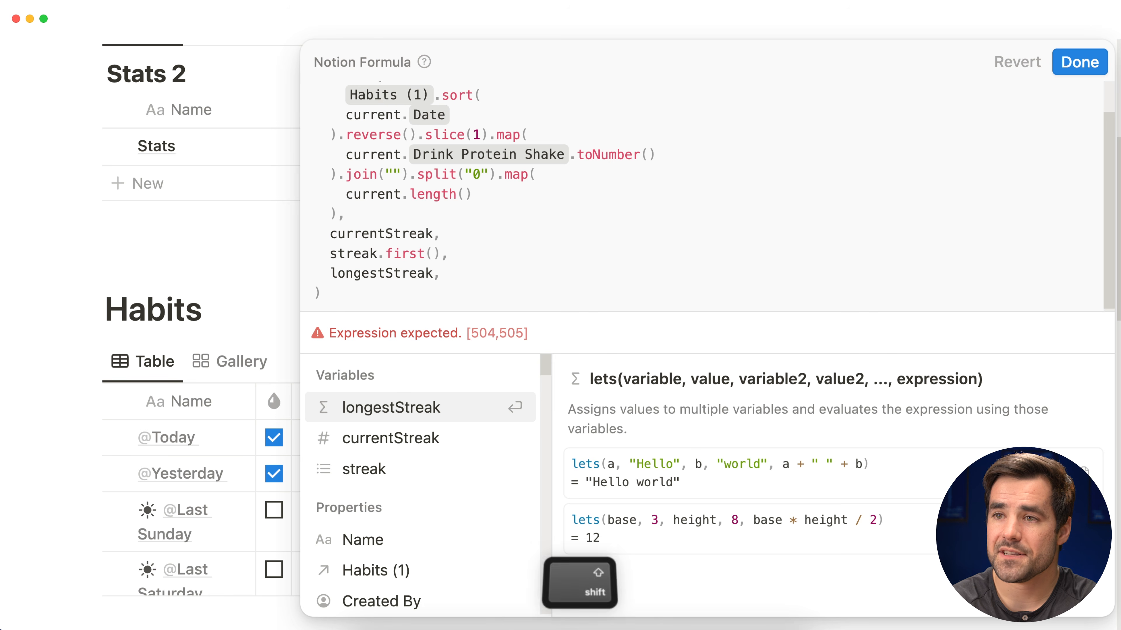
# Give longestStreak the value streak.max(), return longestStreak as the final expression and save the Water formula
pyautogui.hotkey('shift', 'Return')
pyautogui.write('streak')
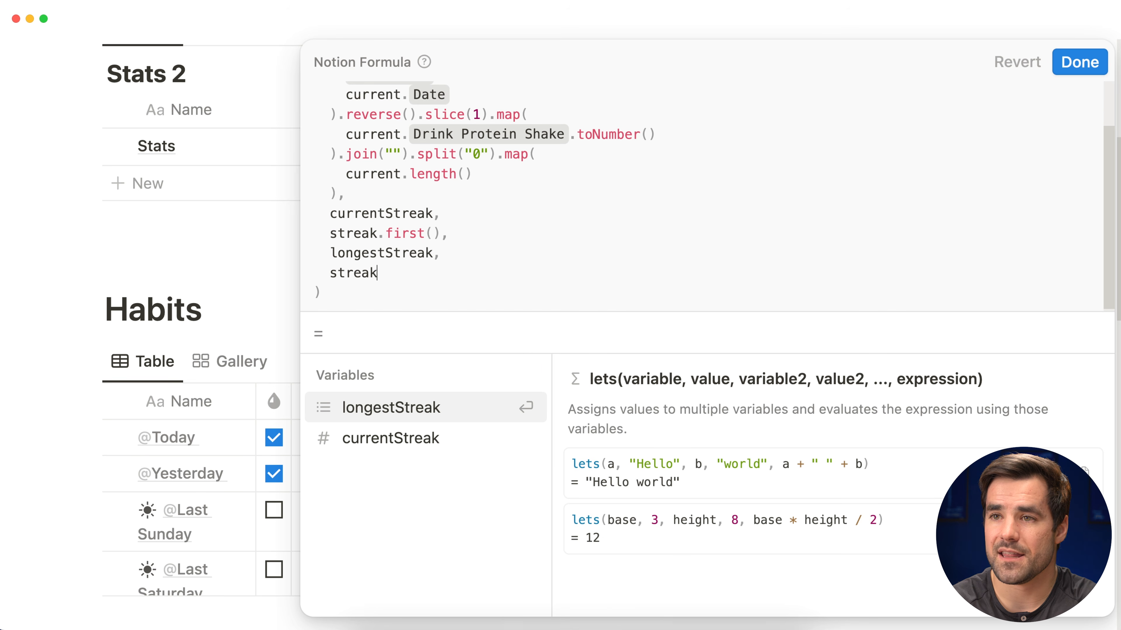
pyautogui.write('.')
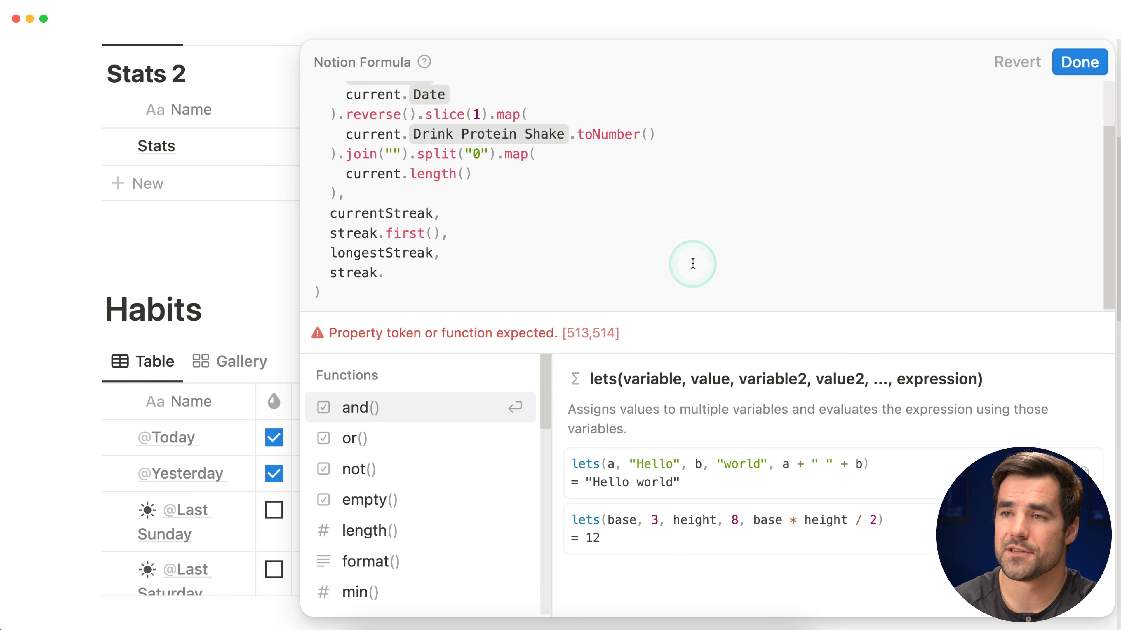
pyautogui.scroll(1, 693, 262)
pyautogui.scroll(-1, 629, 224)
pyautogui.write('max()')
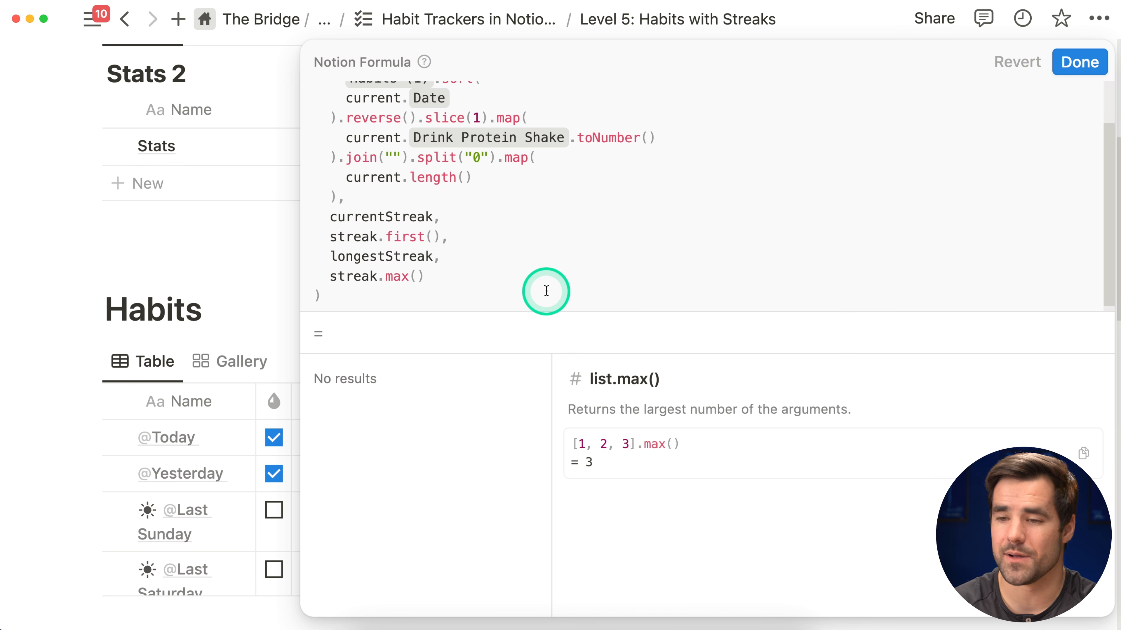
pyautogui.write(',')
pyautogui.hotkey('shift', 'Return')
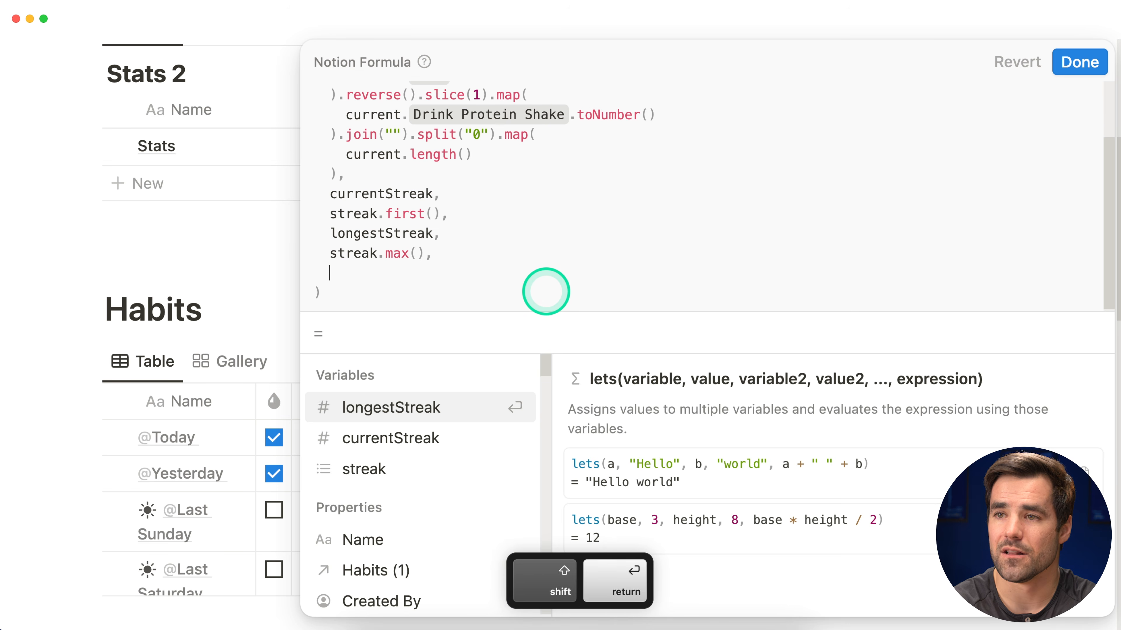
pyautogui.write('longestStreak')
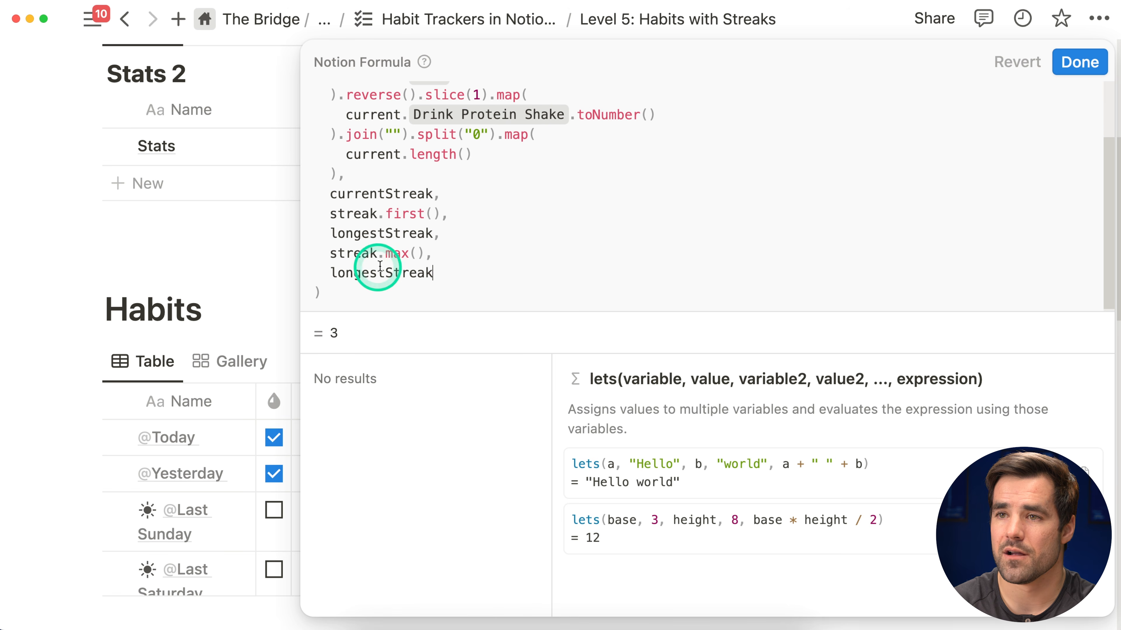
pyautogui.click(1079, 61)
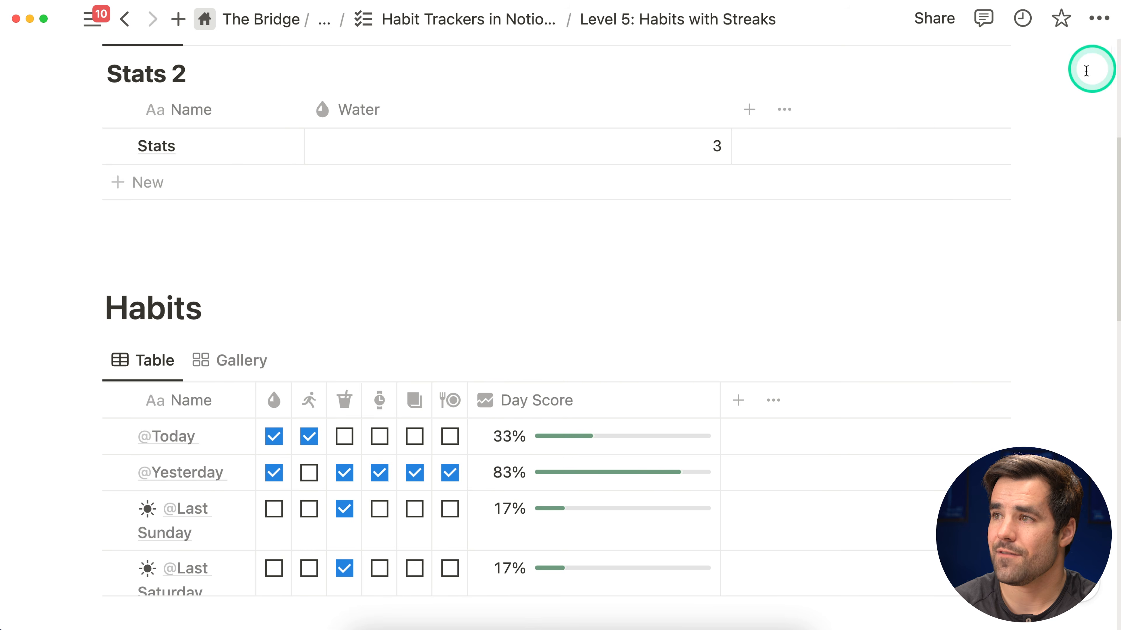
# Check Drink Protein Shake for an earlier missed day in the Habits table and compare the Water result in Stats 2
pyautogui.scroll(-7, 592, 275)
pyautogui.scroll(-2, 485, 353)
pyautogui.click(345, 398)
pyautogui.scroll(5, 348, 376)
pyautogui.scroll(5, 350, 405)
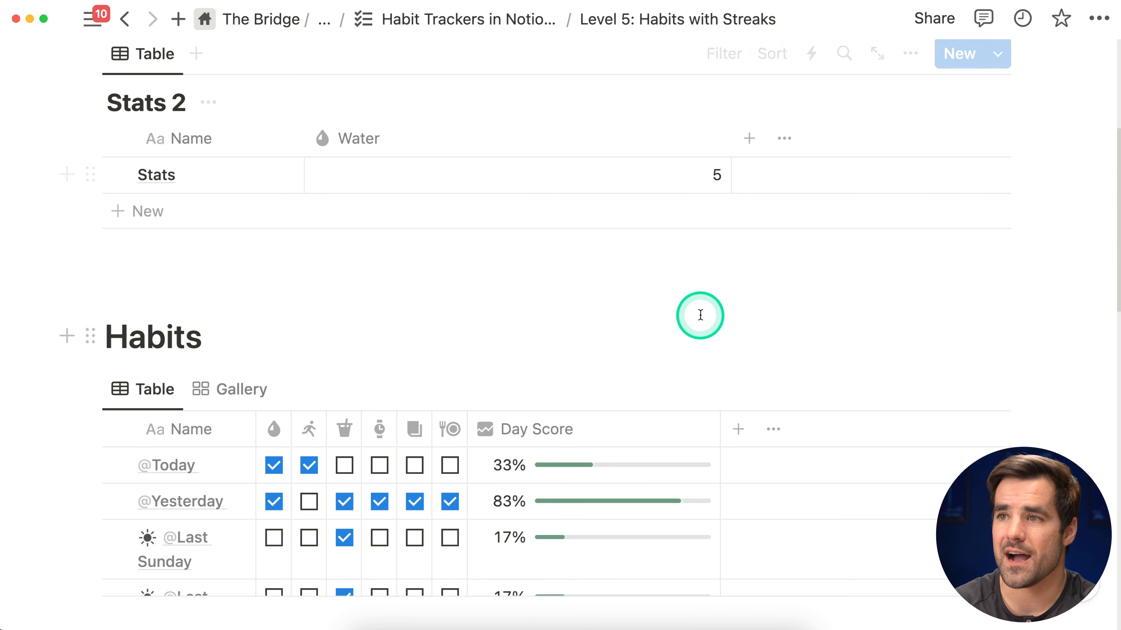
# Reopen the Water formula of the Stats entry for editing
pyautogui.click(653, 174)
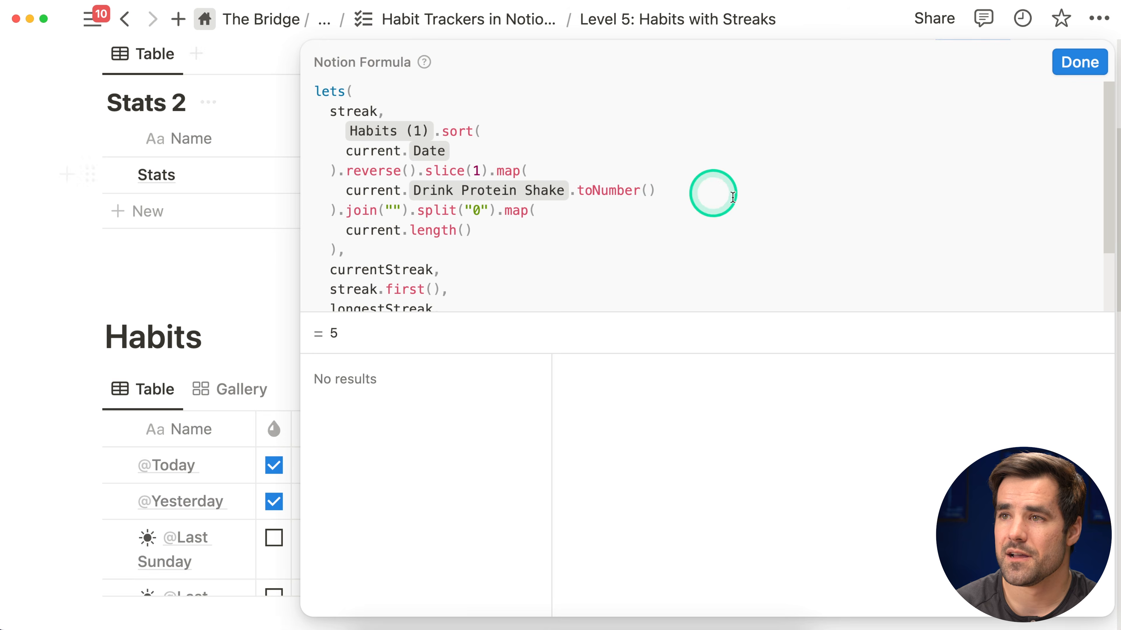
pyautogui.scroll(-1, 575, 207)
pyautogui.scroll(1, 583, 218)
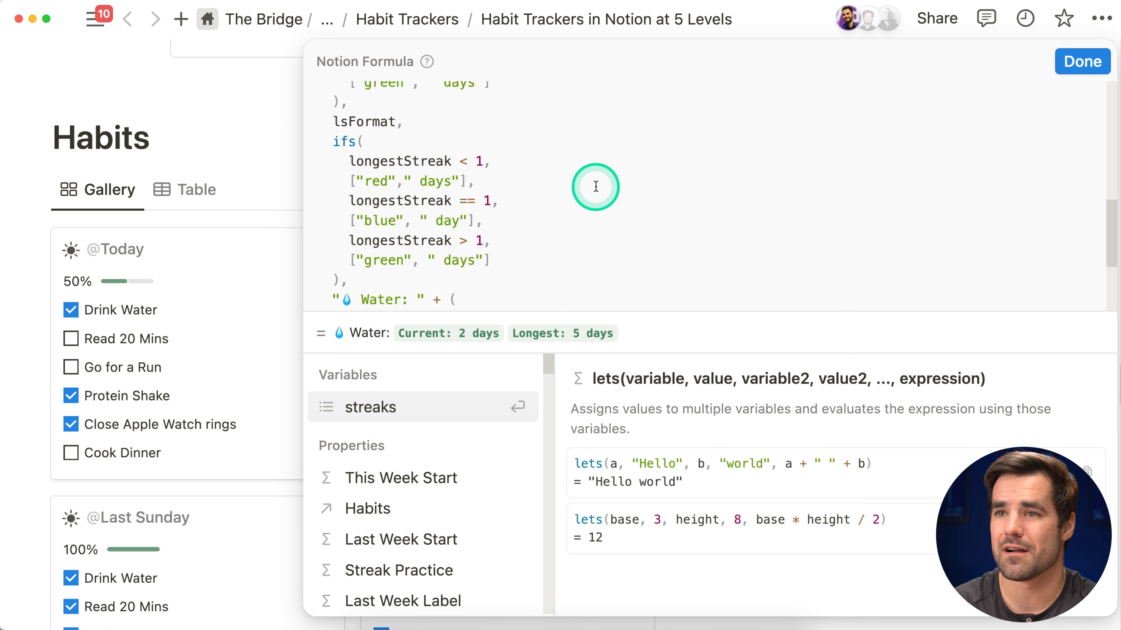
# Examine the csFormat and lsFormat ifs() blocks in the finished streak formula on the Habit Trackers in Notion at 5 Levels page
pyautogui.scroll(5, 598, 188)
pyautogui.scroll(-3, 735, 219)
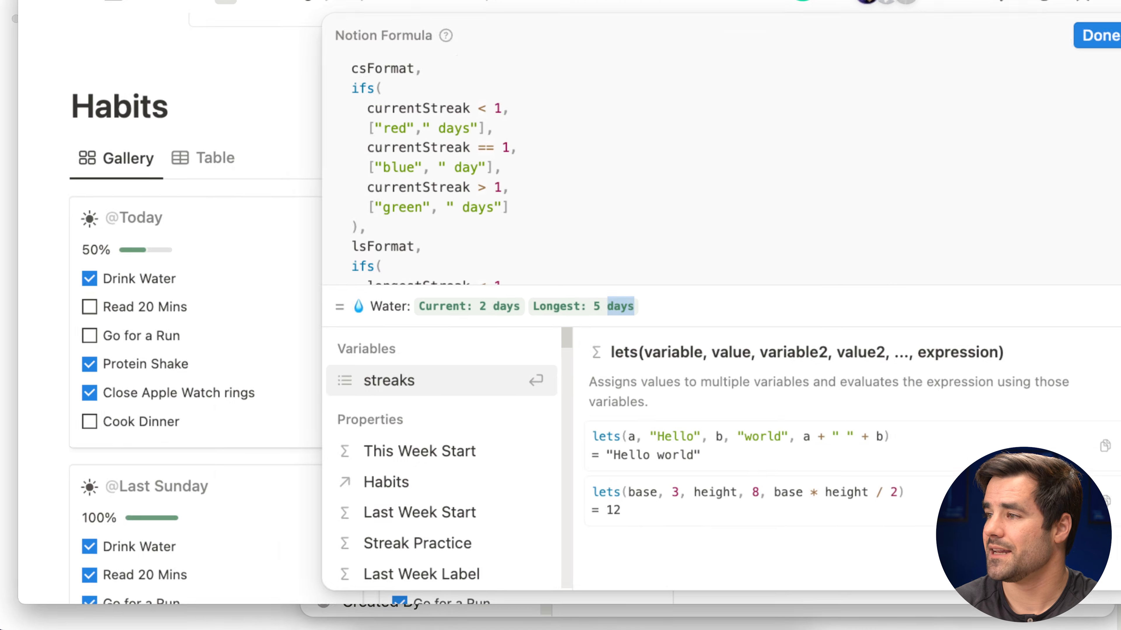
pyautogui.click(663, 189)
pyautogui.scroll(-7, 663, 190)
pyautogui.scroll(6, 662, 195)
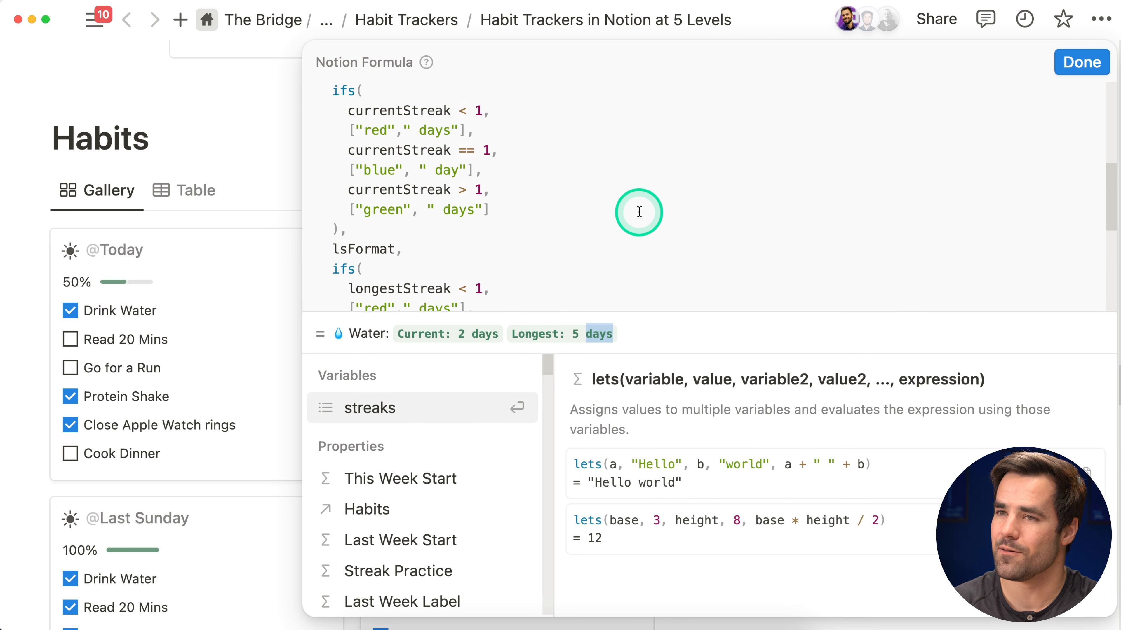
pyautogui.scroll(-10, 637, 199)
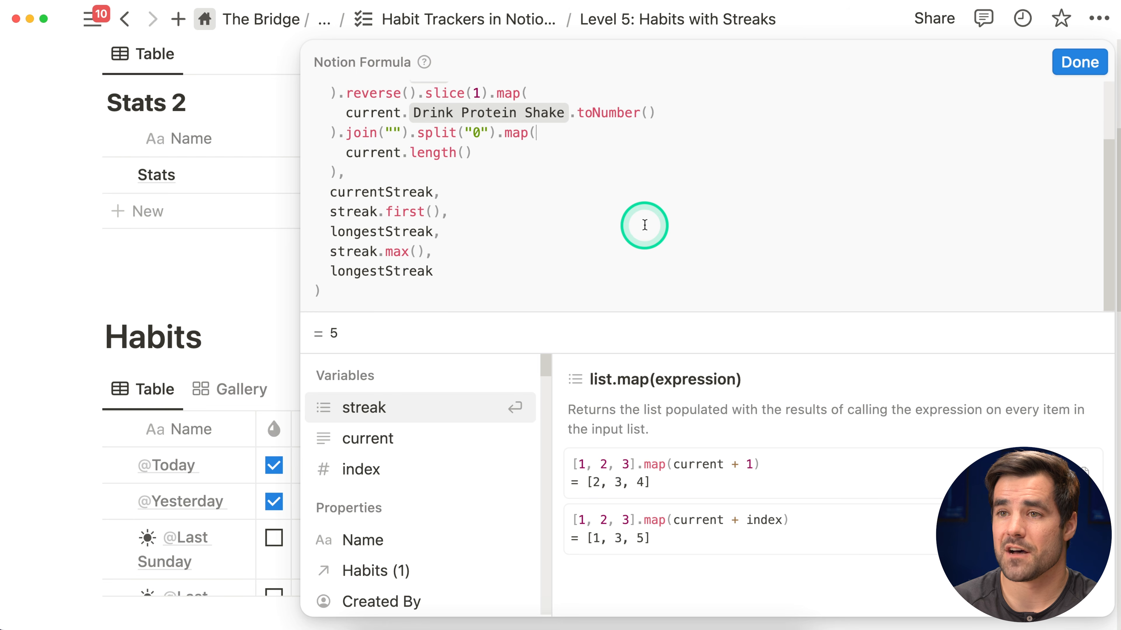
# Replace the final longestStreak expression in the Water formula with "Current Streak: " + currentStreak
pyautogui.click(441, 270)
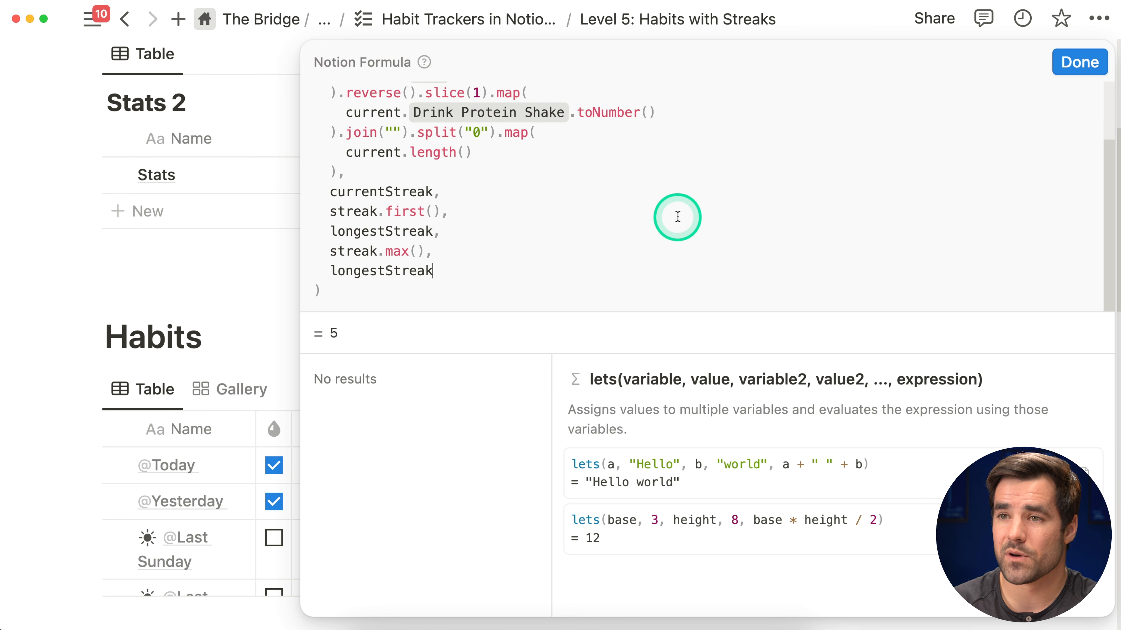
pyautogui.press('BackSpace')
pyautogui.press('BackSpace')
pyautogui.press('BackSpace')
pyautogui.press('BackSpace')
pyautogui.press('BackSpace')
pyautogui.press('BackSpace')
pyautogui.press('BackSpace')
pyautogui.press('BackSpace')
pyautogui.press('BackSpace')
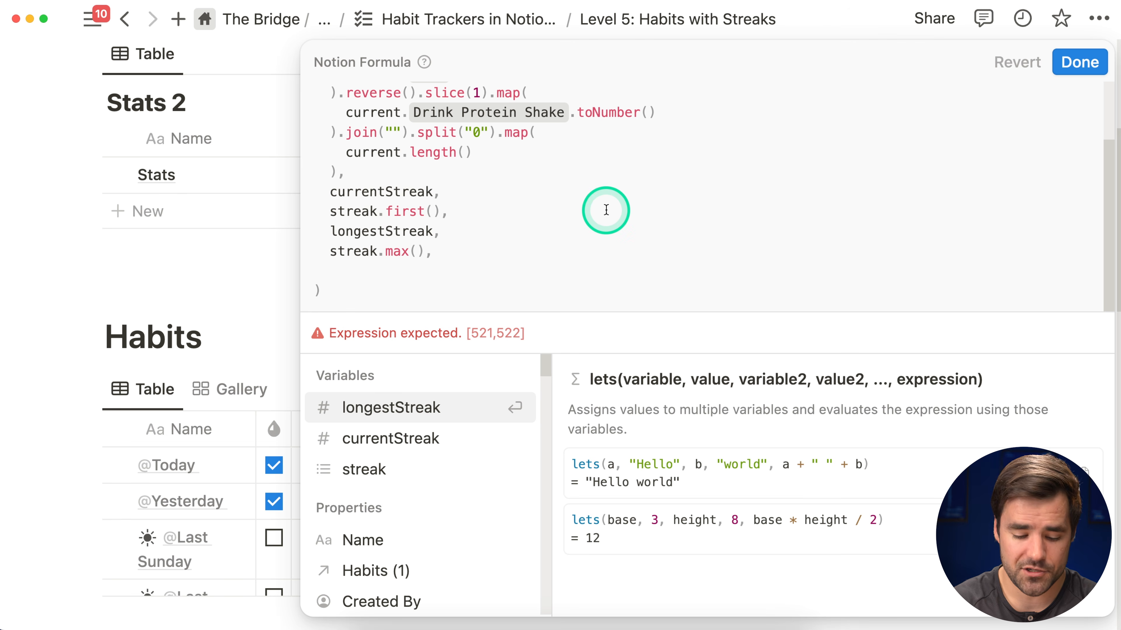
pyautogui.write('"C')
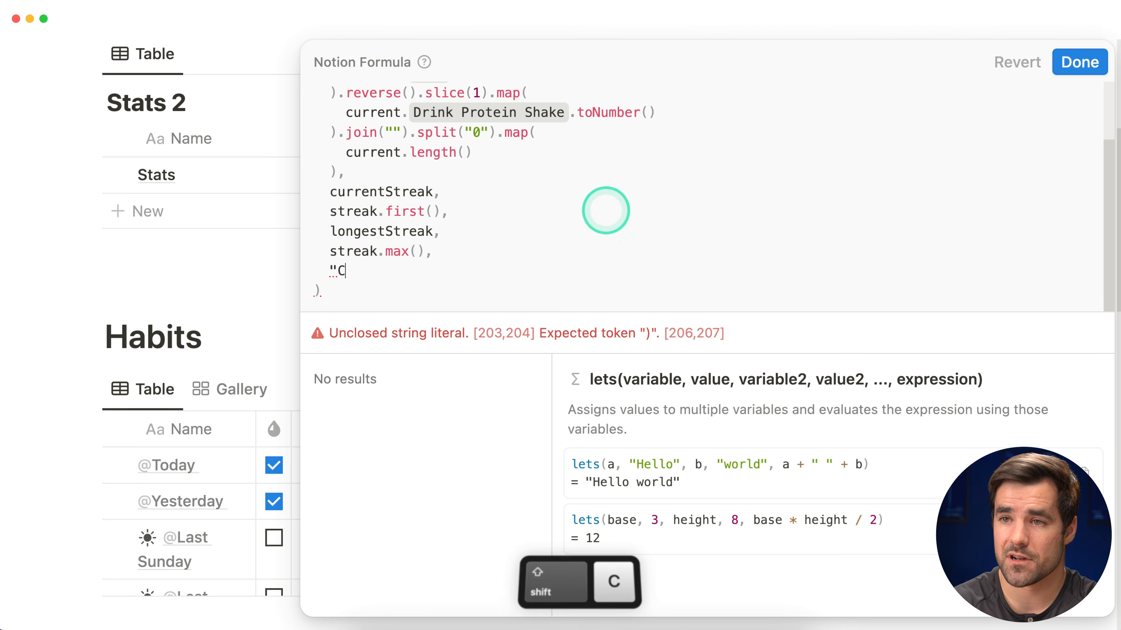
pyautogui.write('urrent strea')
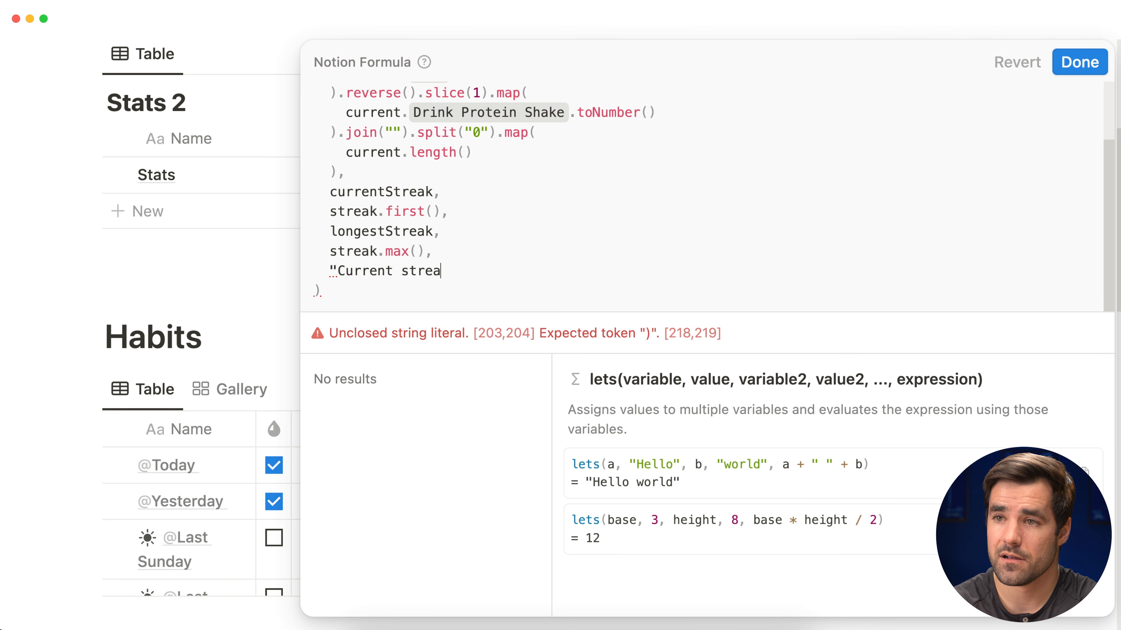
pyautogui.press('BackSpace')
pyautogui.press('BackSpace')
pyautogui.press('BackSpace')
pyautogui.press('BackSpace')
pyautogui.press('BackSpace')
pyautogui.write('Streak: " + ')
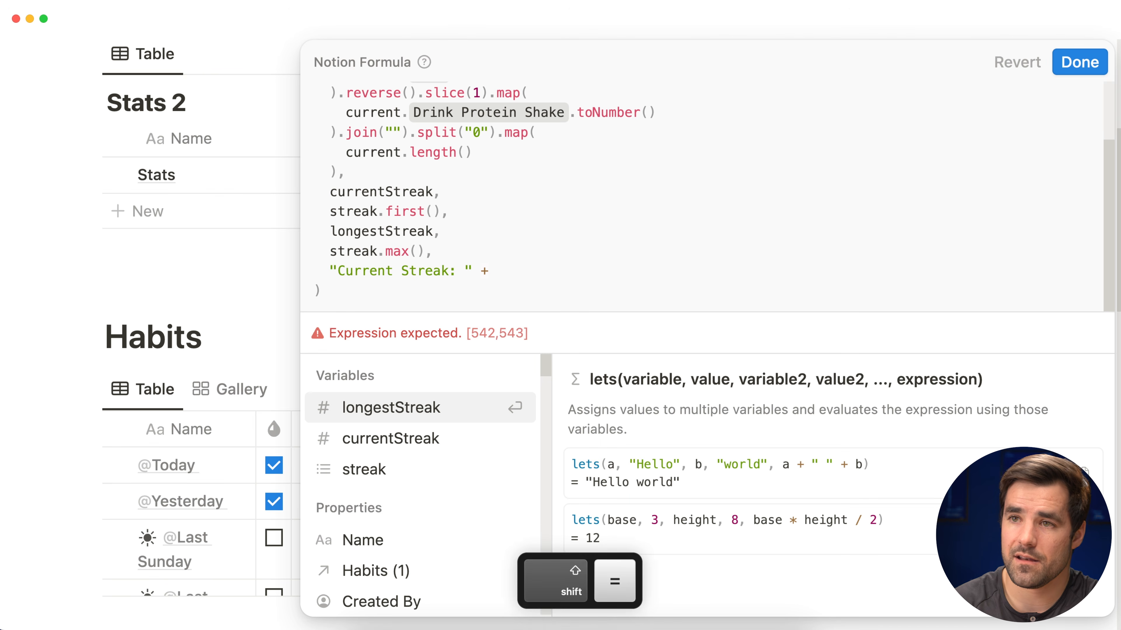
pyautogui.write('currentStreak')
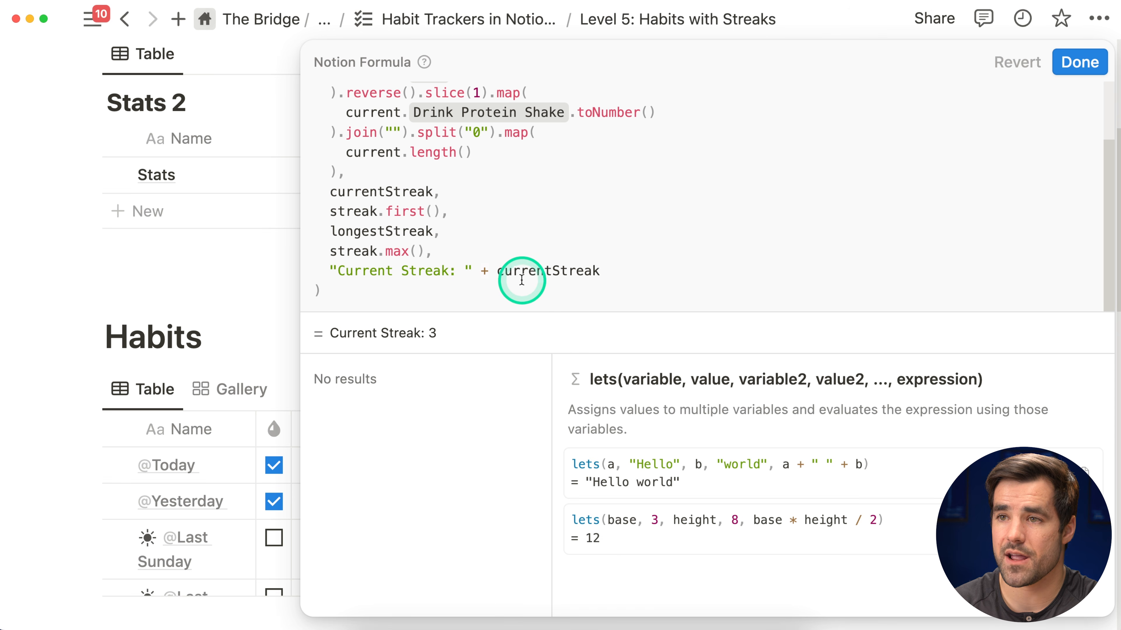
# Append .style("c", "b", "green", "green_background") to currentStreak in the final expression
pyautogui.write('.style()')
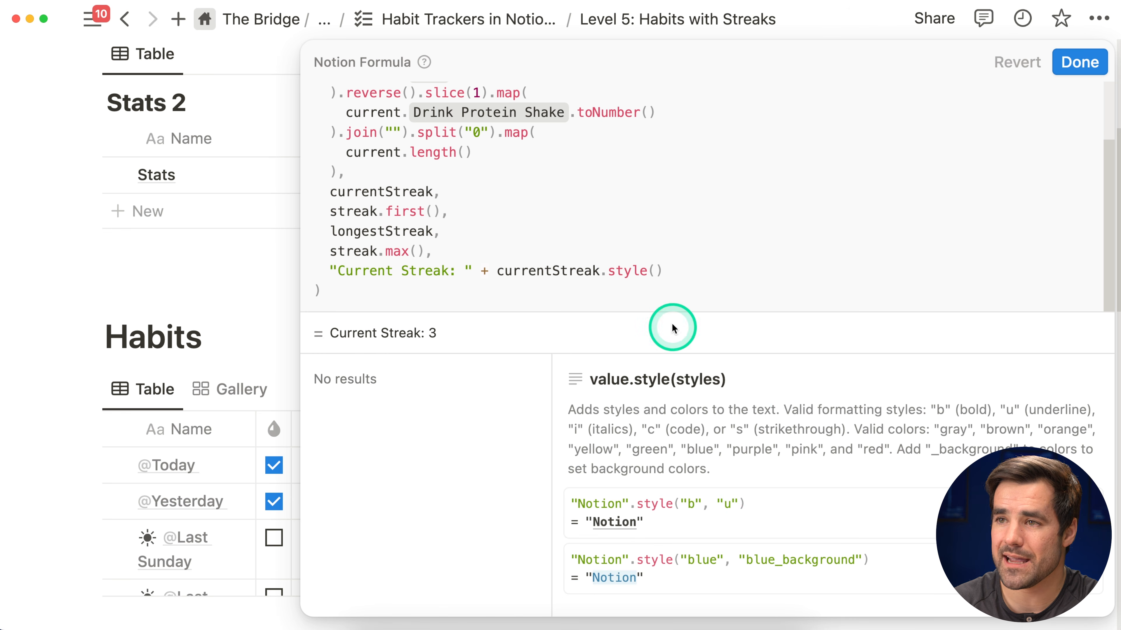
pyautogui.click(655, 270)
pyautogui.write('"c"')
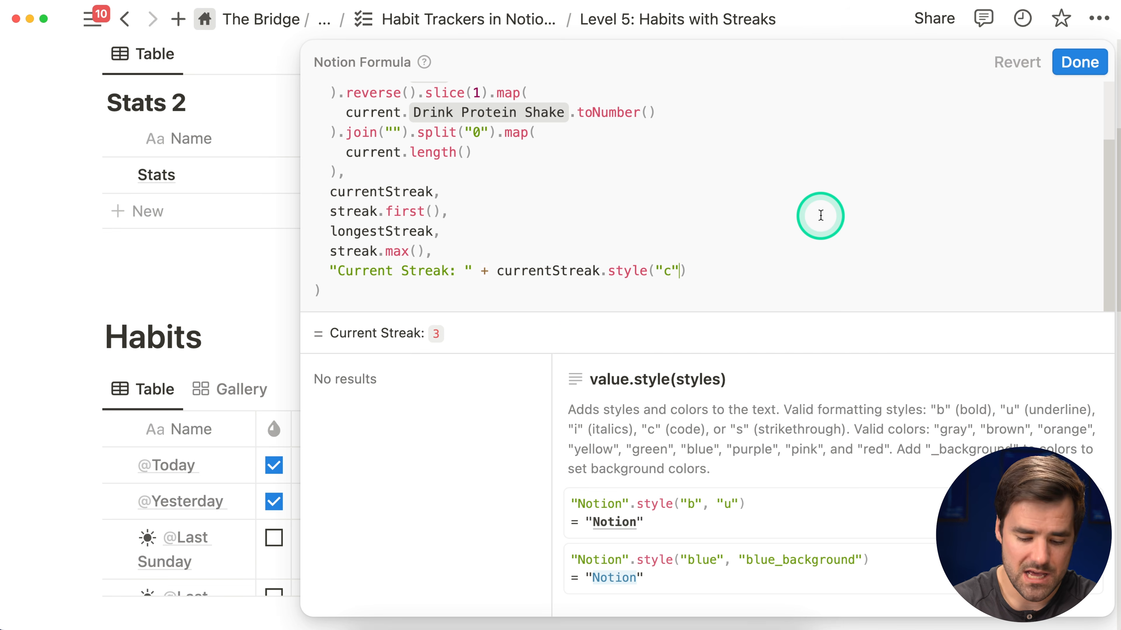
pyautogui.write(', "b"')
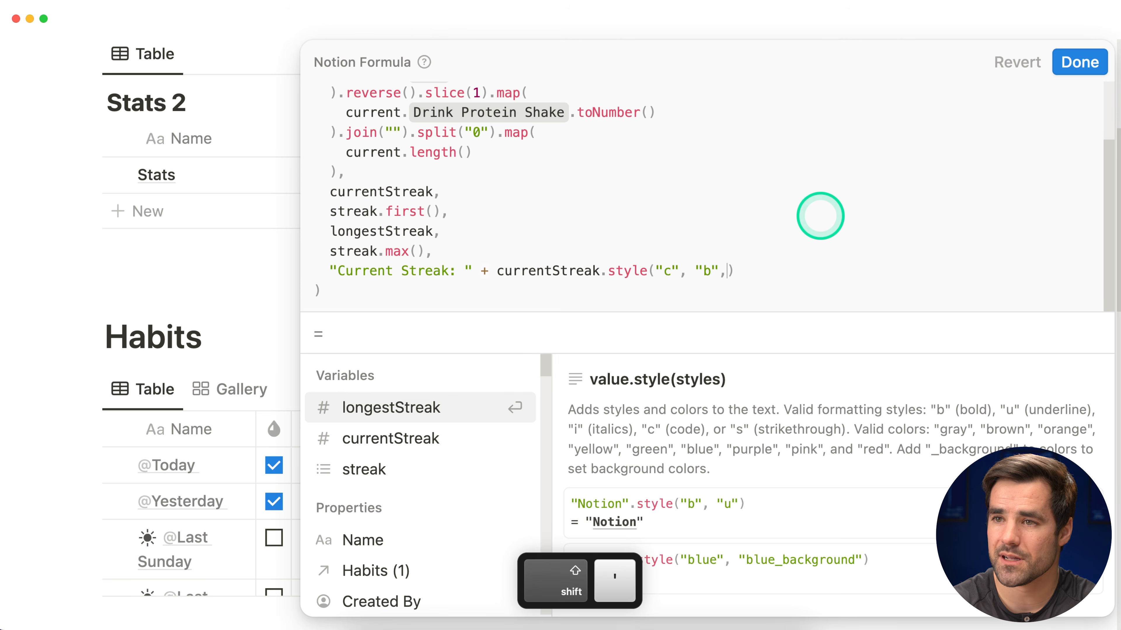
pyautogui.write(', "green",')
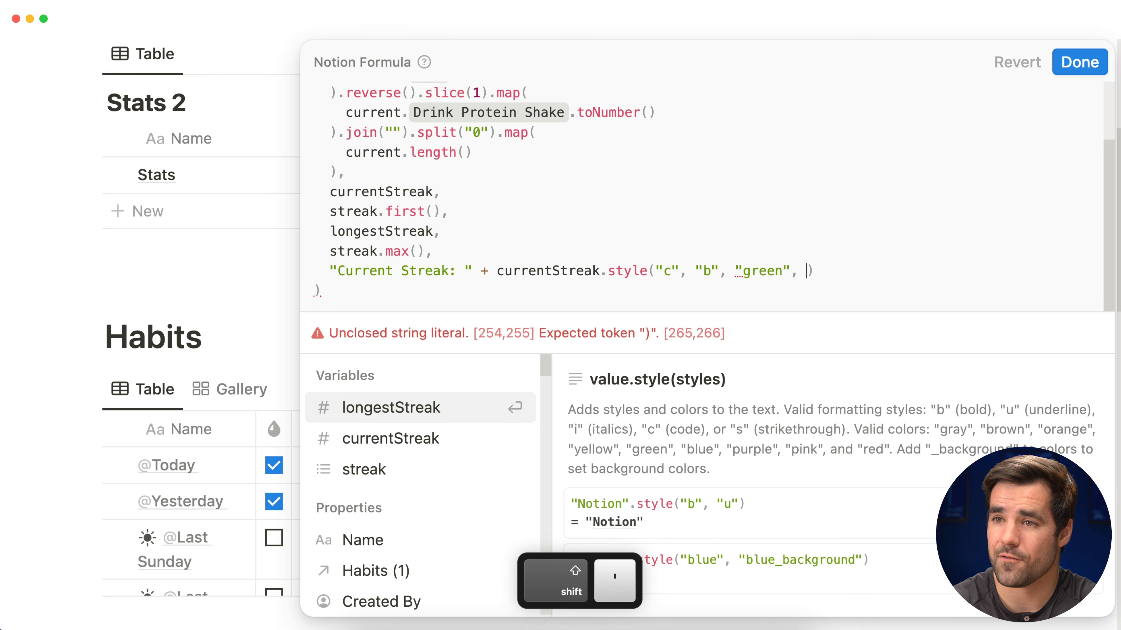
pyautogui.write(' "green_background"')
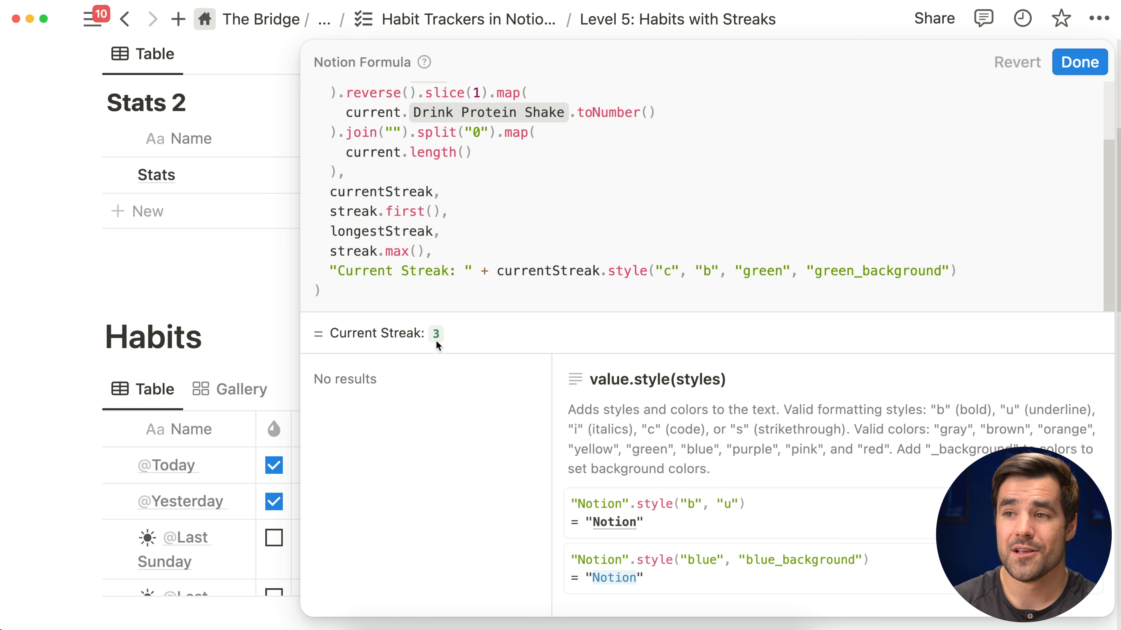
pyautogui.click(551, 356)
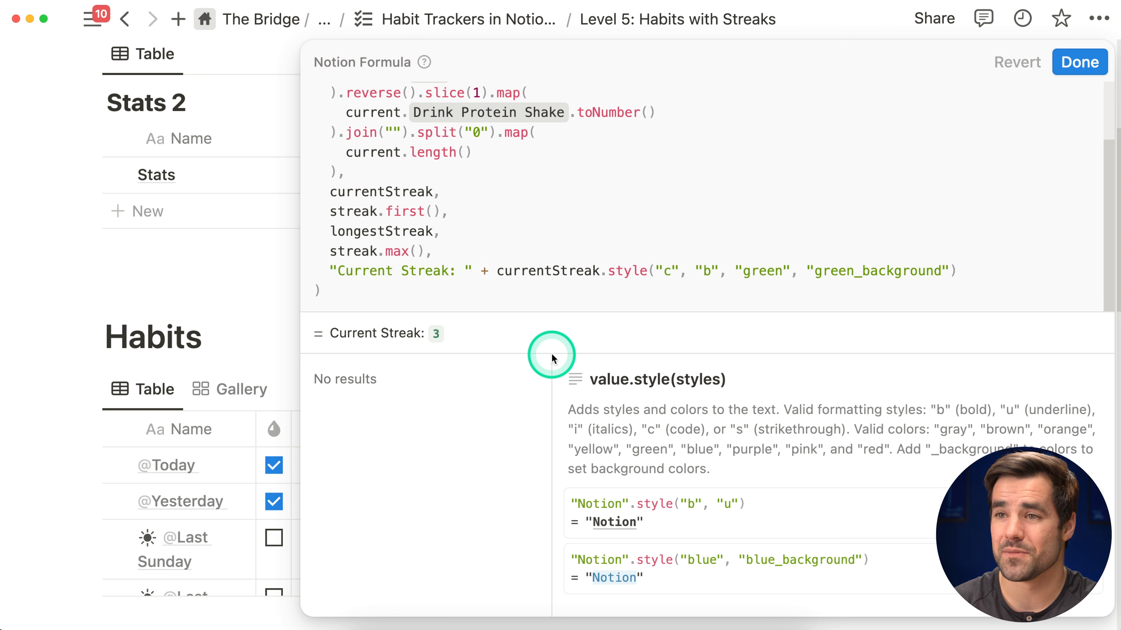
pyautogui.click(525, 305)
pyautogui.scroll(2, 525, 306)
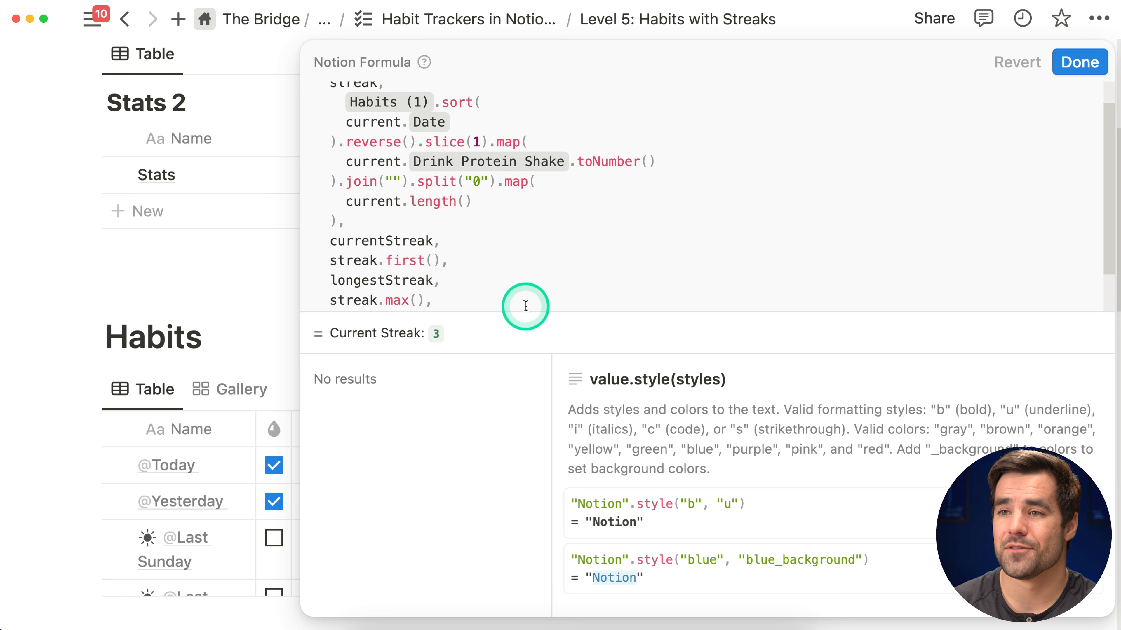
# Add a csFormat variable with an empty multi-line ifs() block after streak.max() in the lets() formula
pyautogui.click(446, 284)
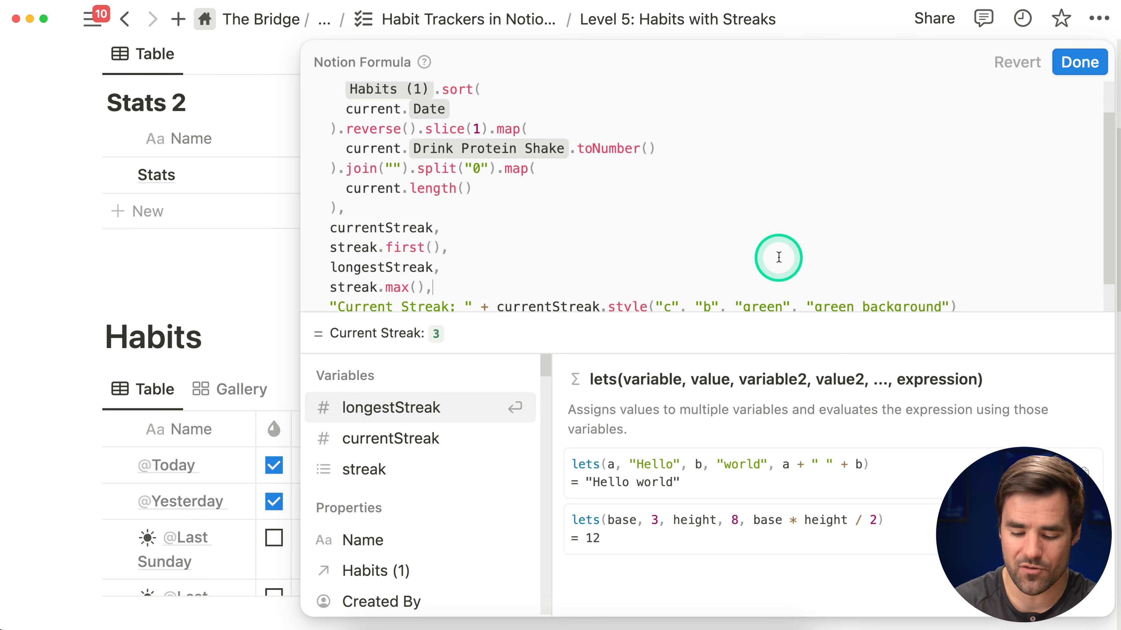
pyautogui.scroll(-1, 796, 245)
pyautogui.hotkey('shift', 'Return')
pyautogui.write('cs')
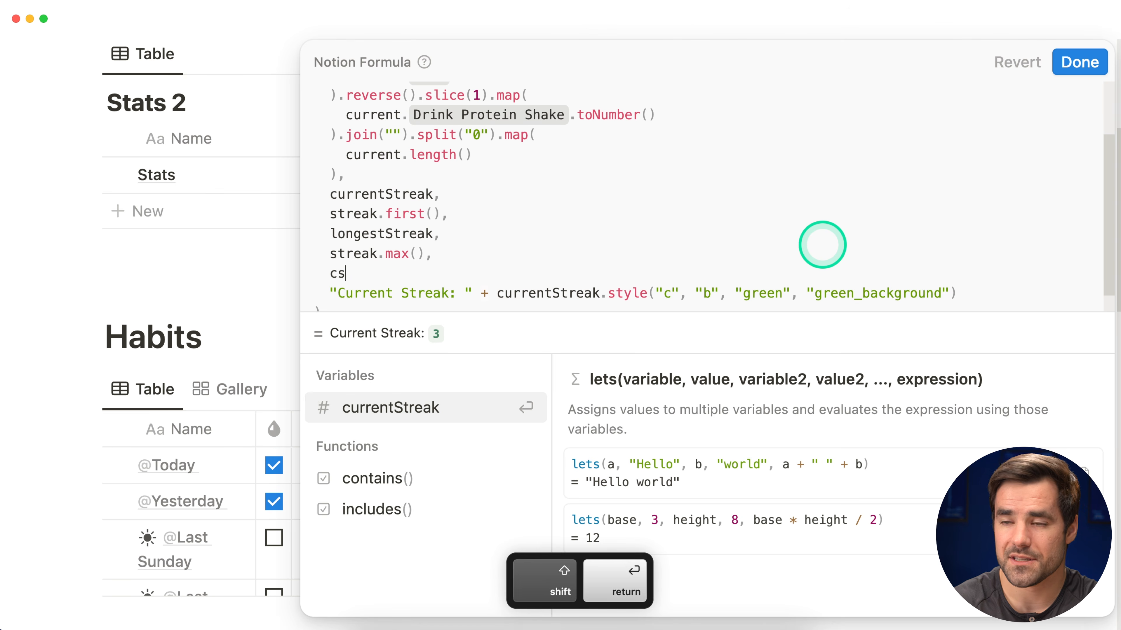
pyautogui.write('Format,')
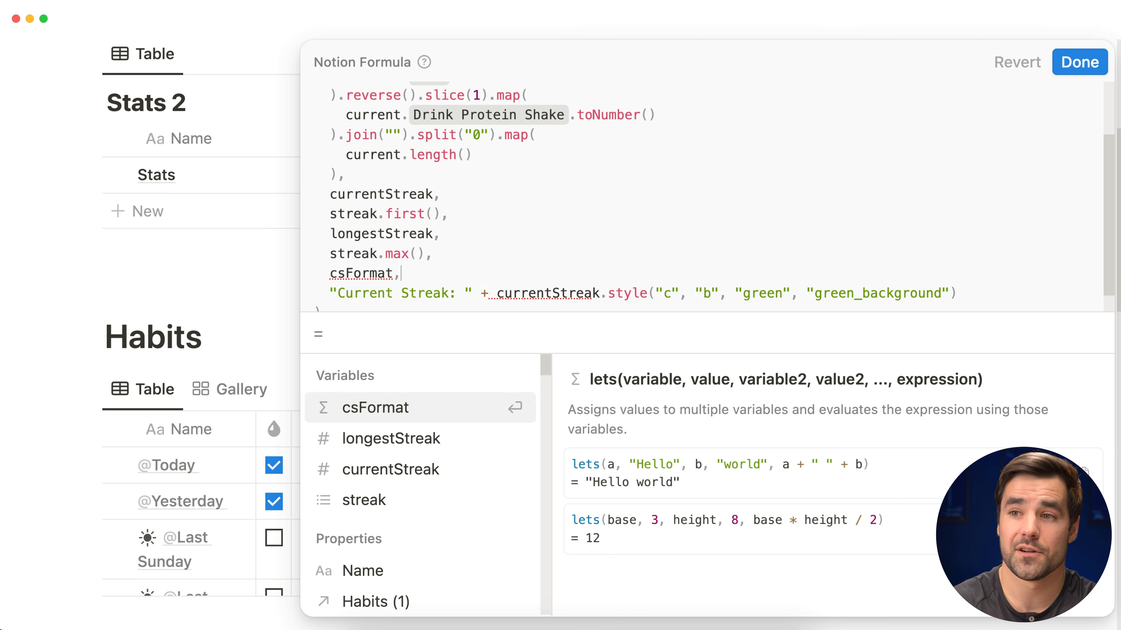
pyautogui.hotkey('shift', 'Return')
pyautogui.click(798, 287)
pyautogui.scroll(-1, 699, 200)
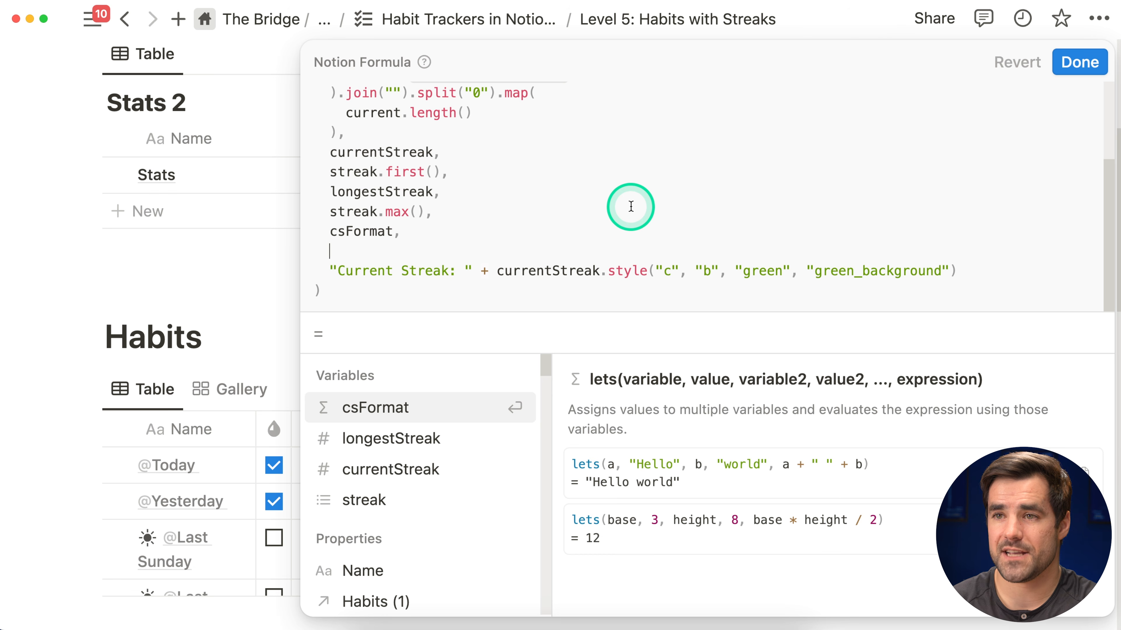
pyautogui.write('ifs()')
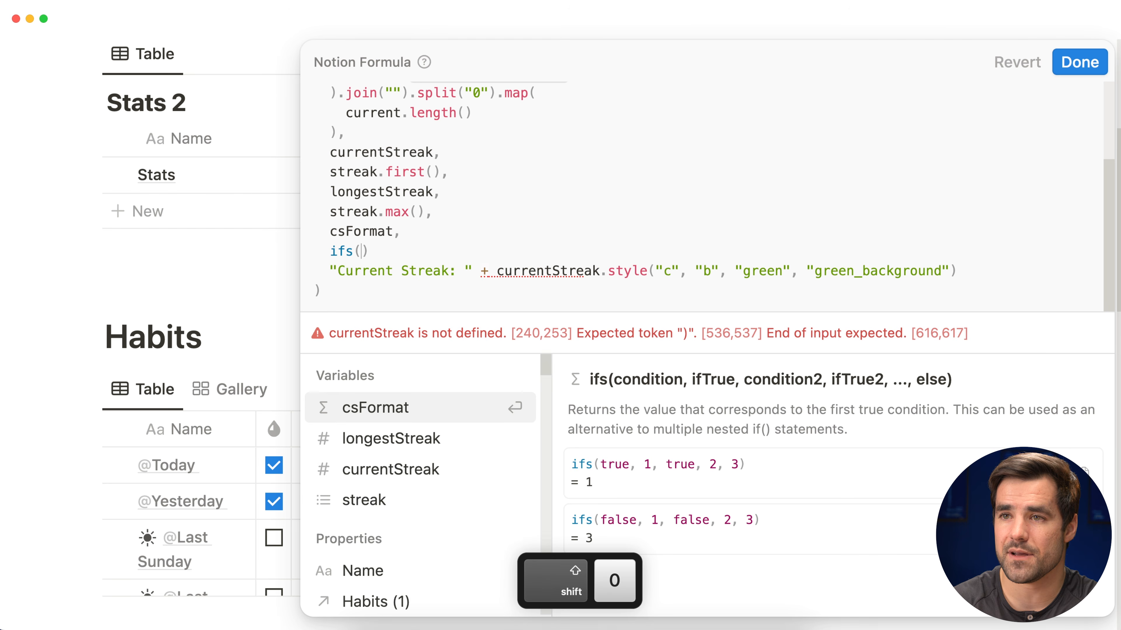
pyautogui.hotkey('shift', 'Return')
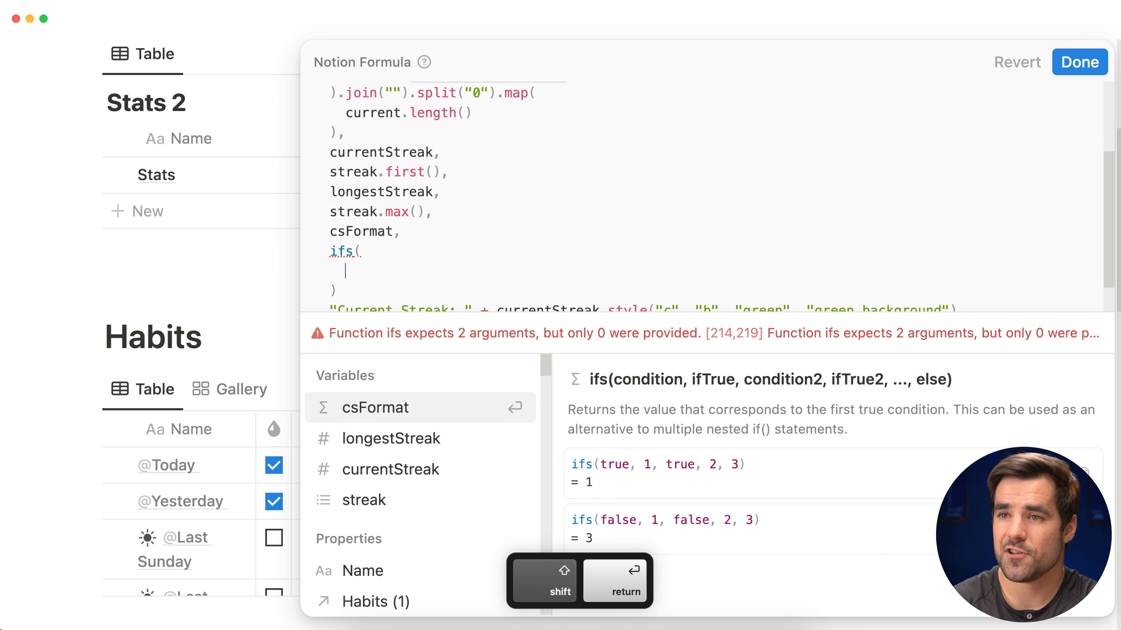
# Add the condition currentStreak < 1 with the placeholder result "something" inside the csFormat ifs() block
pyautogui.scroll(-1, 638, 200)
pyautogui.click(348, 228)
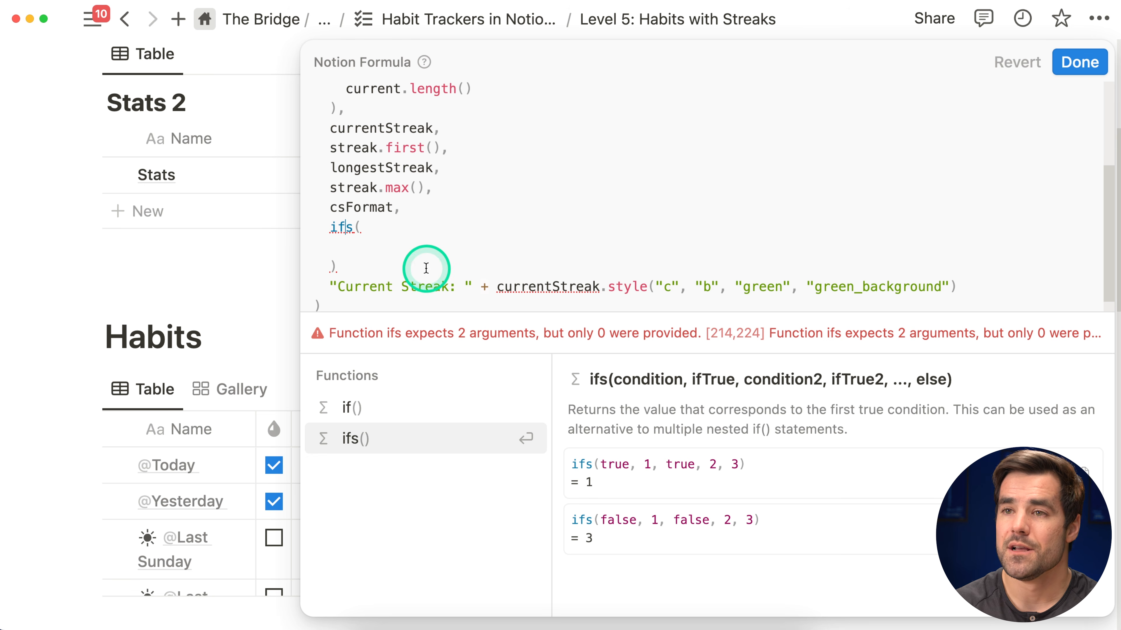
pyautogui.click(371, 246)
pyautogui.scroll(-1, 778, 180)
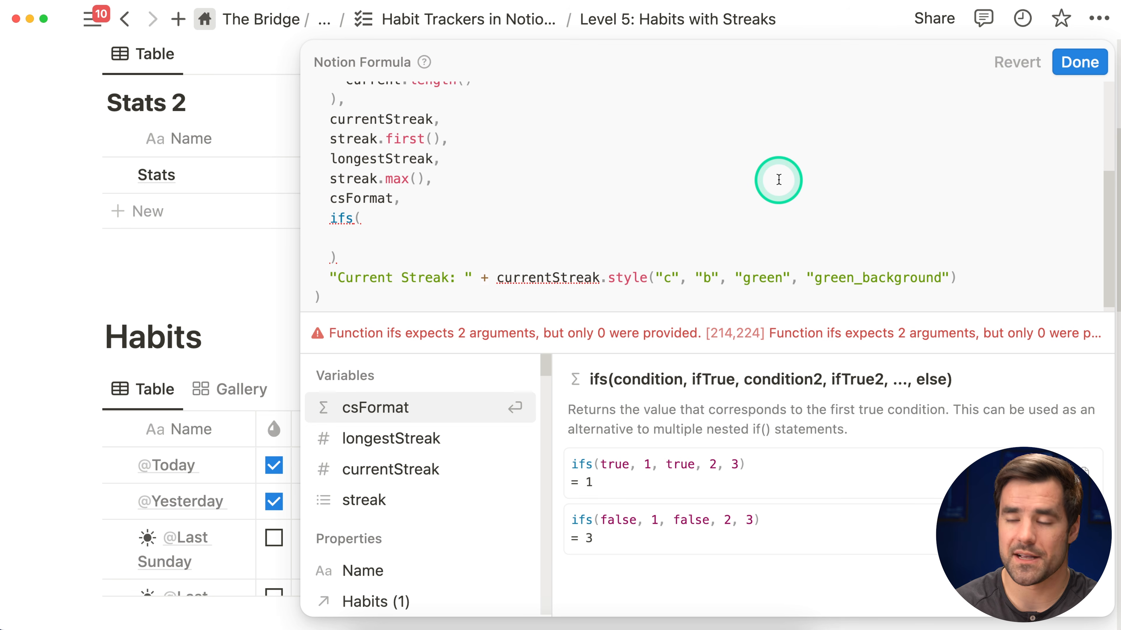
pyautogui.write('current')
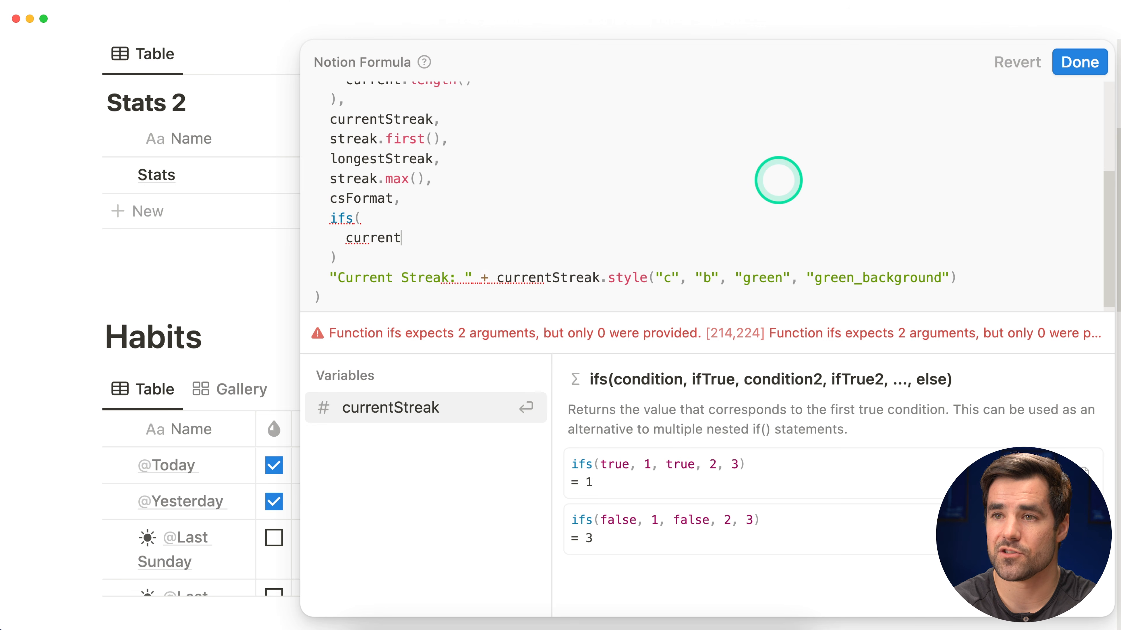
pyautogui.write('Streak < 1,')
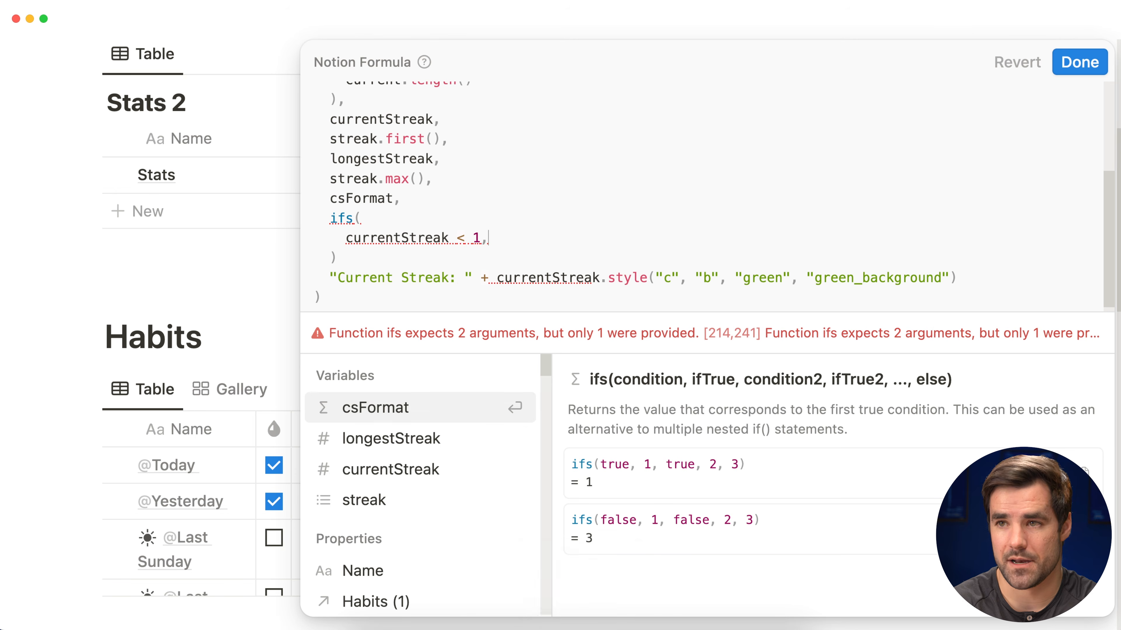
pyautogui.hotkey('shift', 'Return')
pyautogui.scroll(-2, 778, 180)
pyautogui.write('"som')
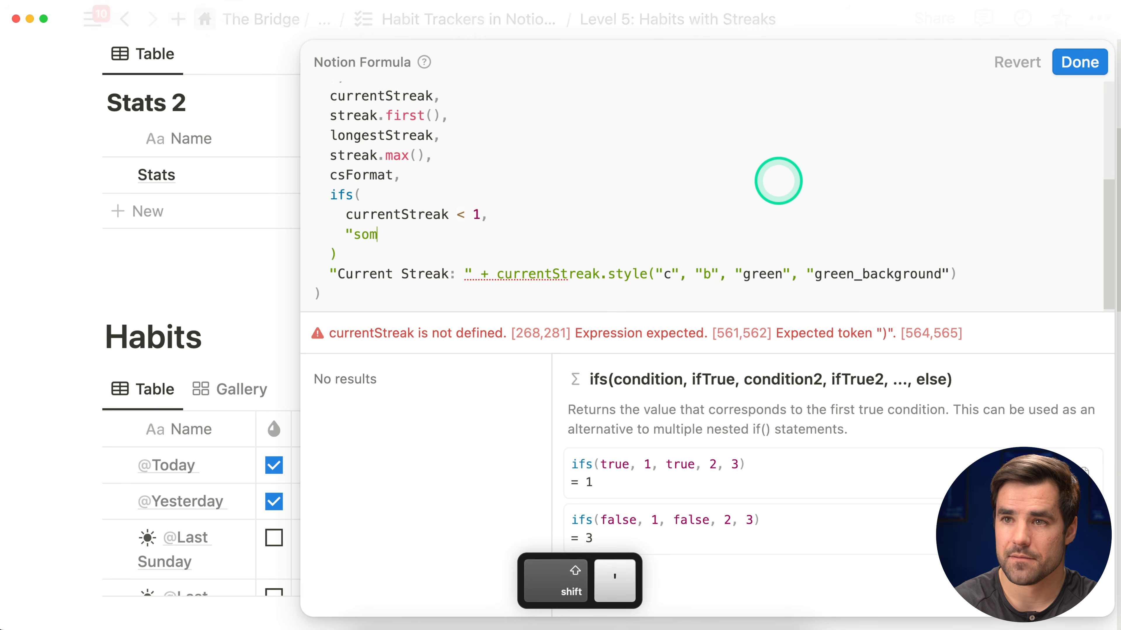
pyautogui.write('ething",')
# Add a second ifs() condition, currentStreak == 1, with the placeholder result "something"
pyautogui.hotkey('shift', 'Return')
pyautogui.write('curre')
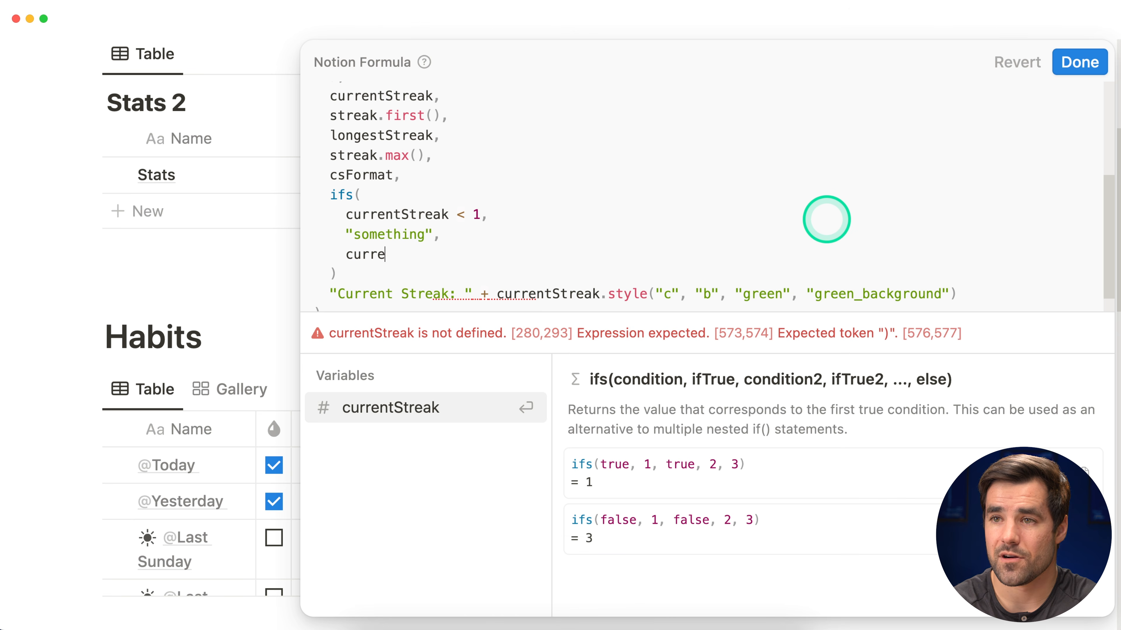
pyautogui.write('ntStreak == 1,')
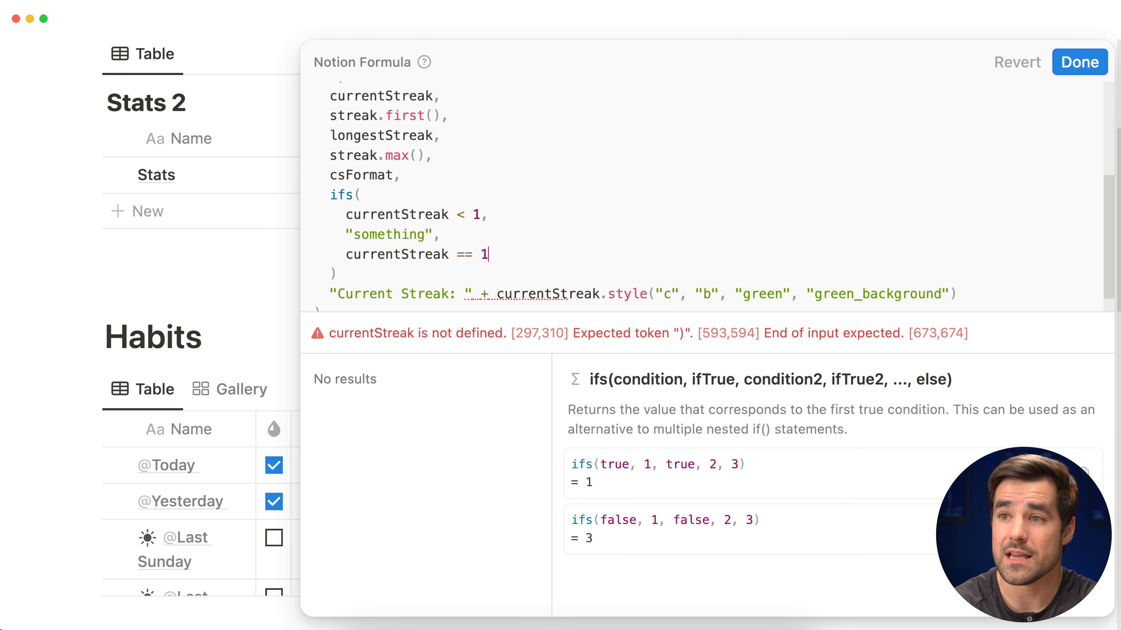
pyautogui.hotkey('shift', 'Return')
pyautogui.write('"something"')
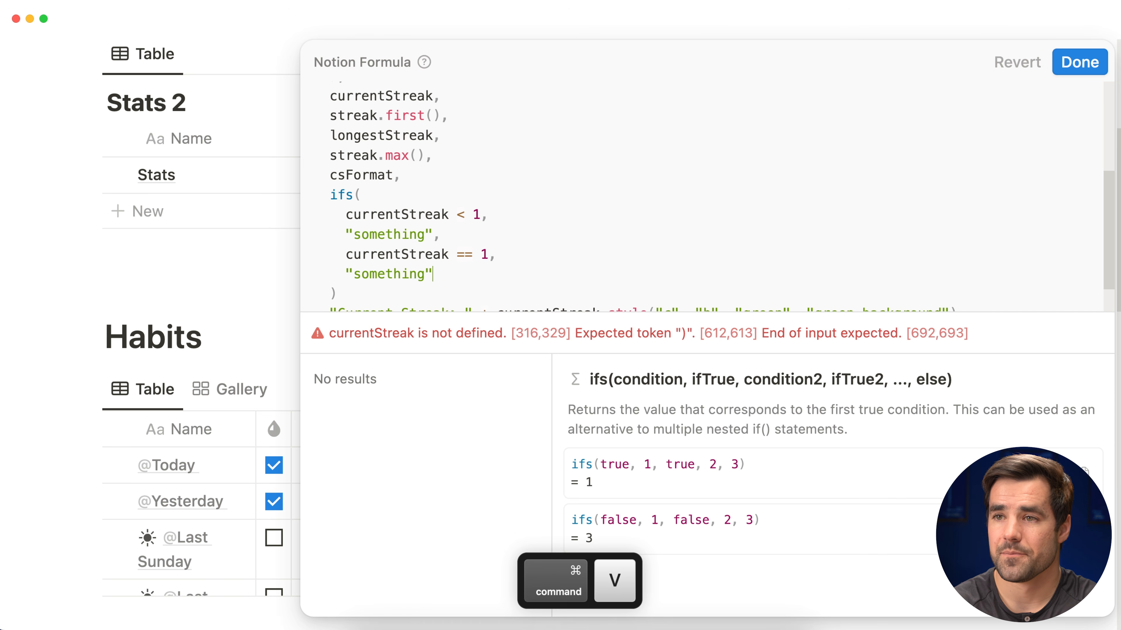
pyautogui.write(',')
# Add a third ifs() condition, currentStreak > 1, with the placeholder result "something"
pyautogui.hotkey('shift', 'Return')
pyautogui.write('currentStreak > ')
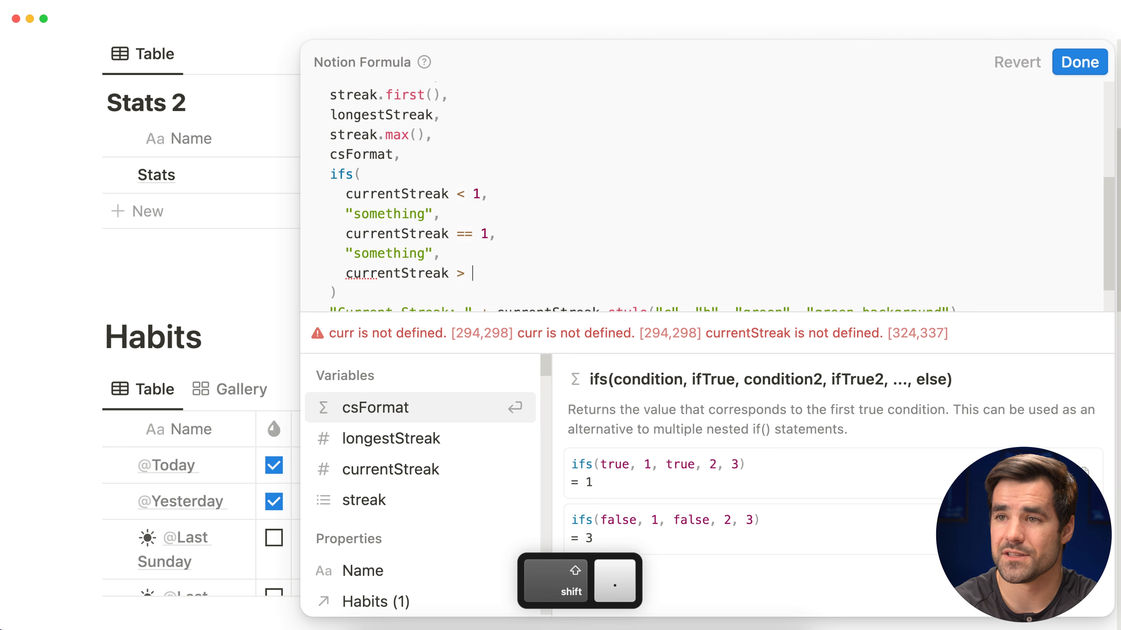
pyautogui.write('1,')
pyautogui.hotkey('shift', 'Return')
pyautogui.write('"something"')
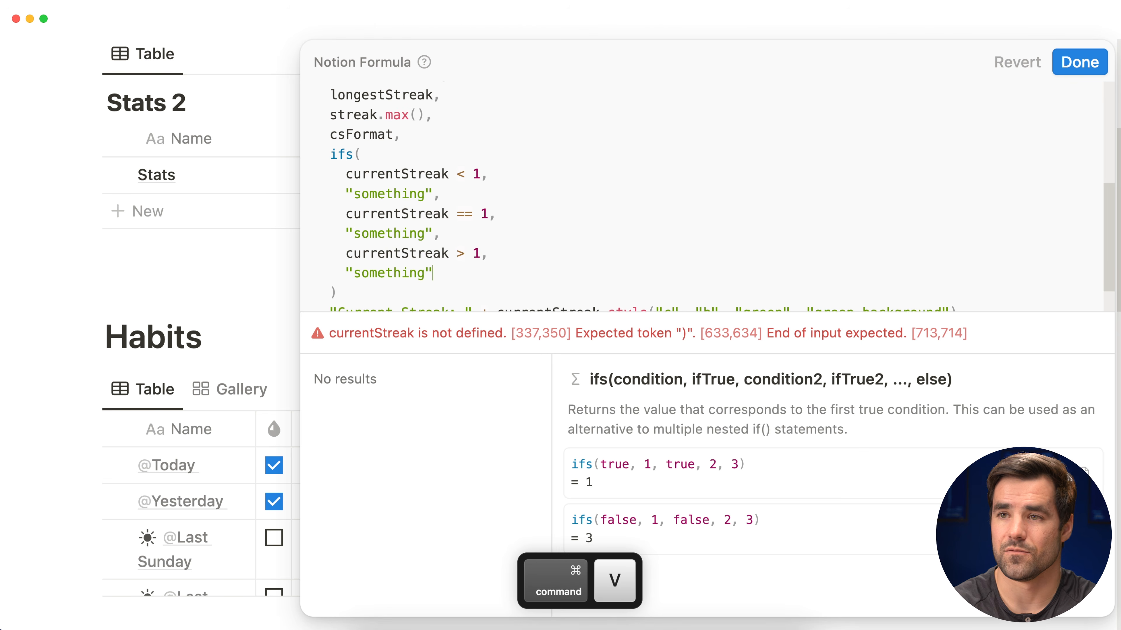
# Replace the three "something" placeholders with ["red", "days"], ["blue", "day"] and ["green", "days"], following the Habit Trackers in Notion at 5 Levels formula
pyautogui.scroll(-2, 752, 219)
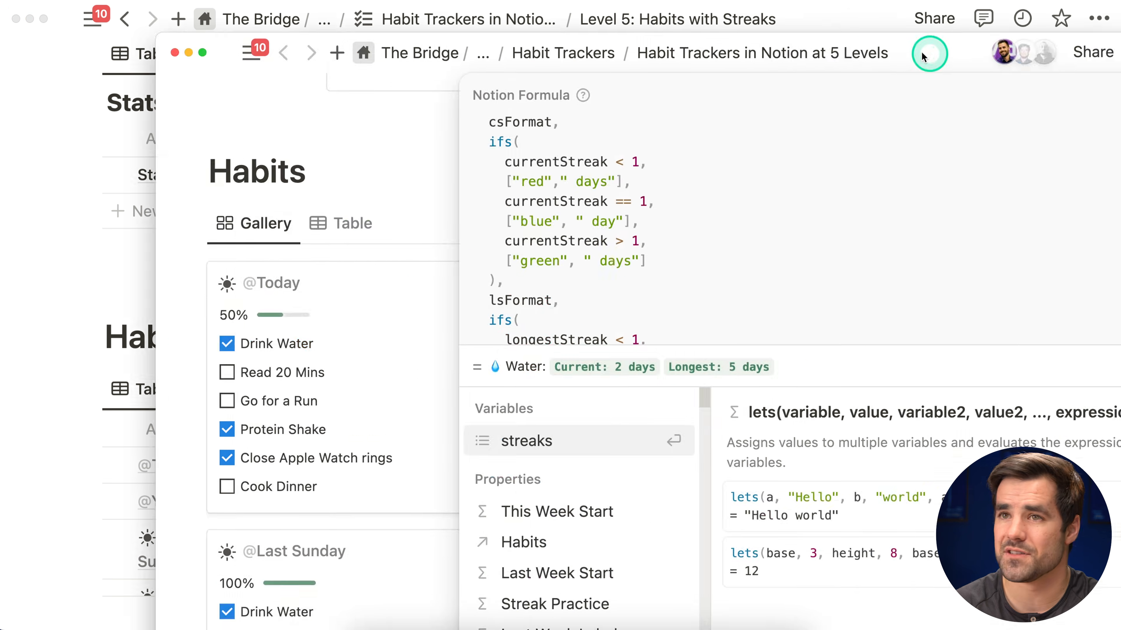
pyautogui.scroll(1, 475, 220)
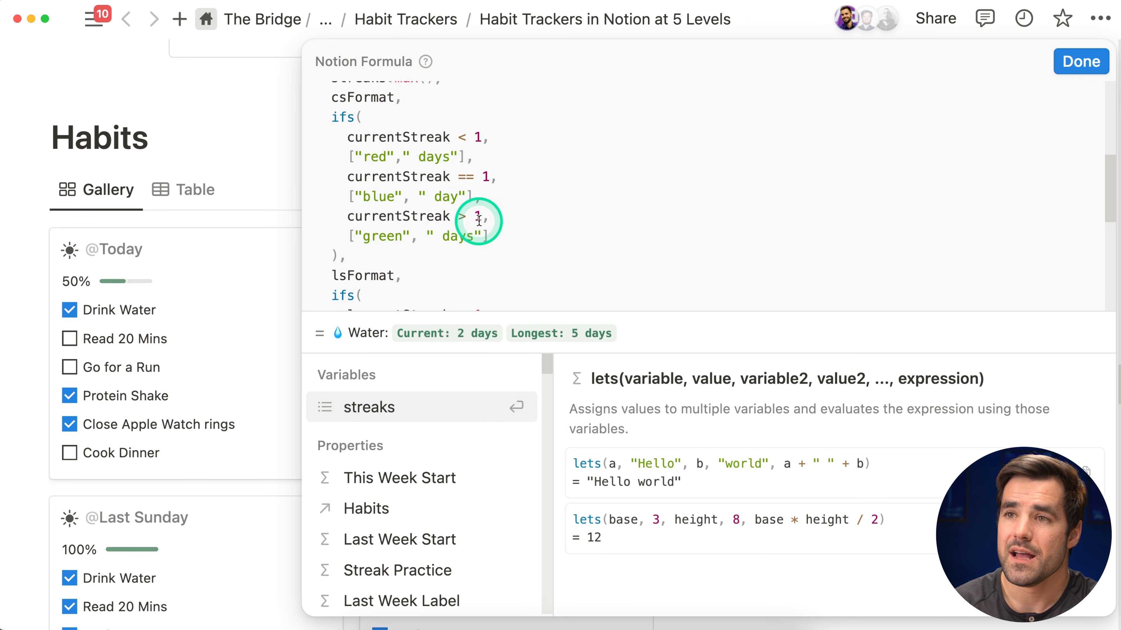
pyautogui.moveTo(461, 164); pyautogui.dragTo(346, 164)
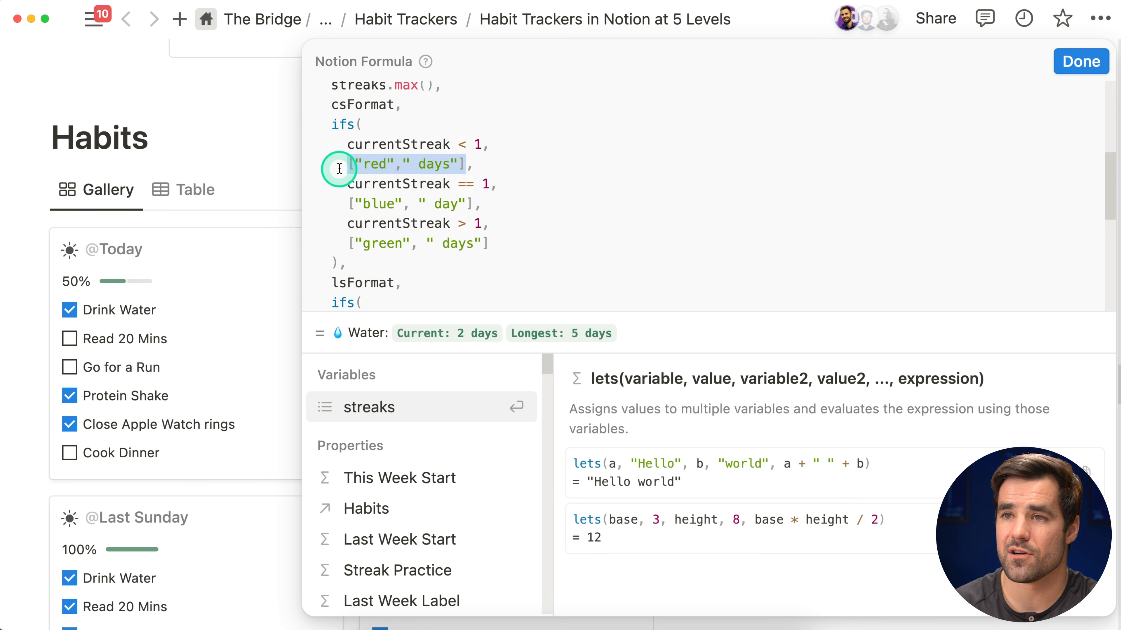
pyautogui.click(531, 164)
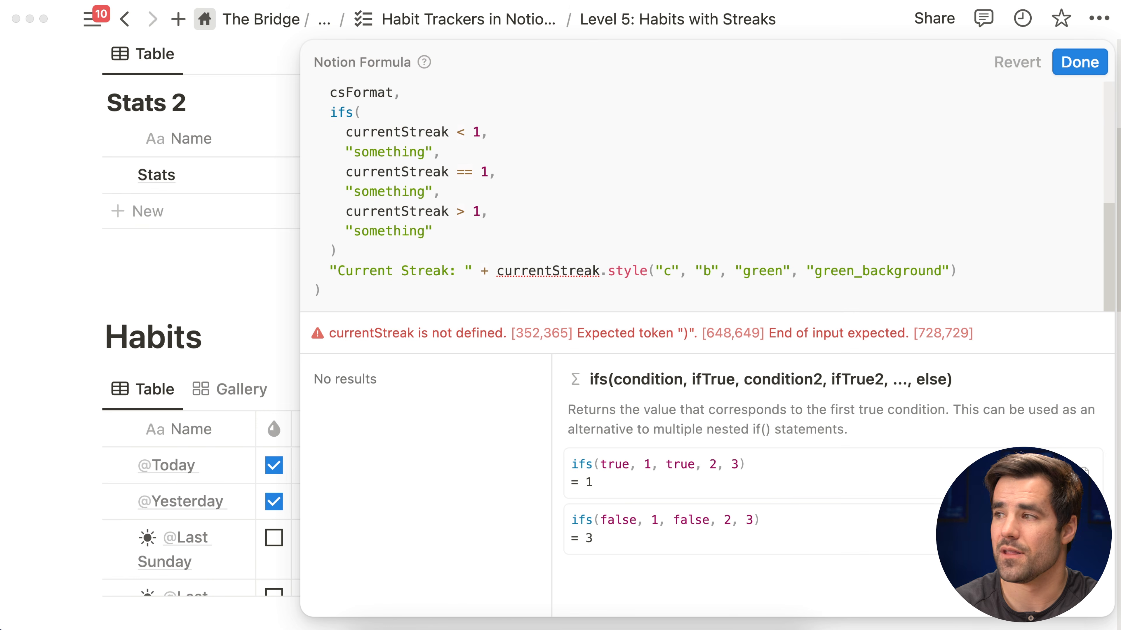
pyautogui.click(436, 154)
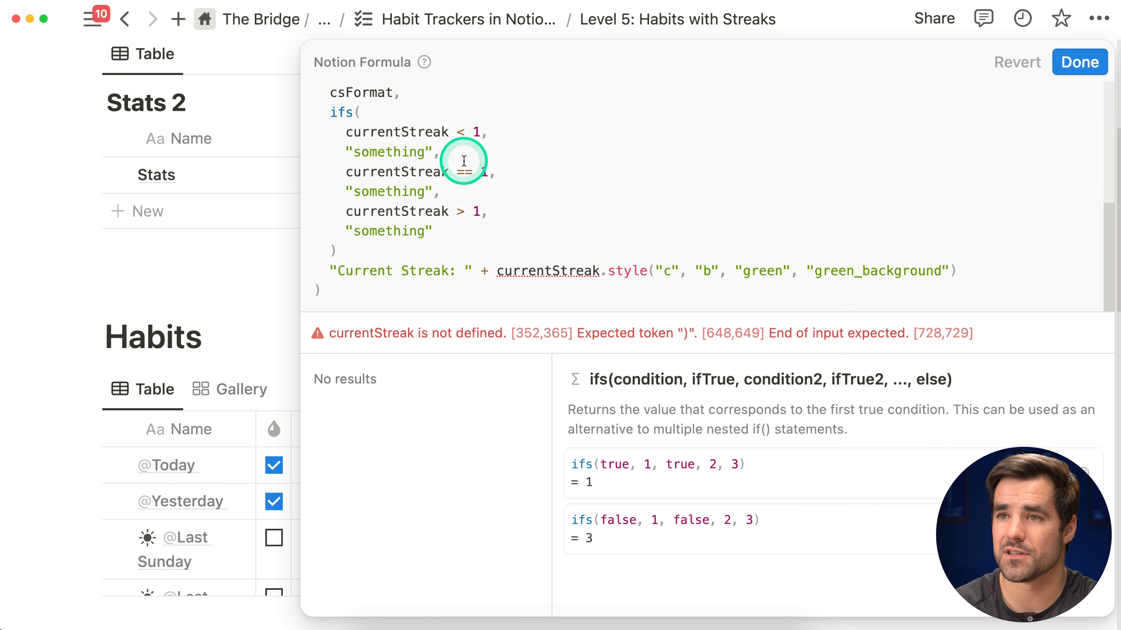
pyautogui.moveTo(433, 151); pyautogui.dragTo(347, 153)
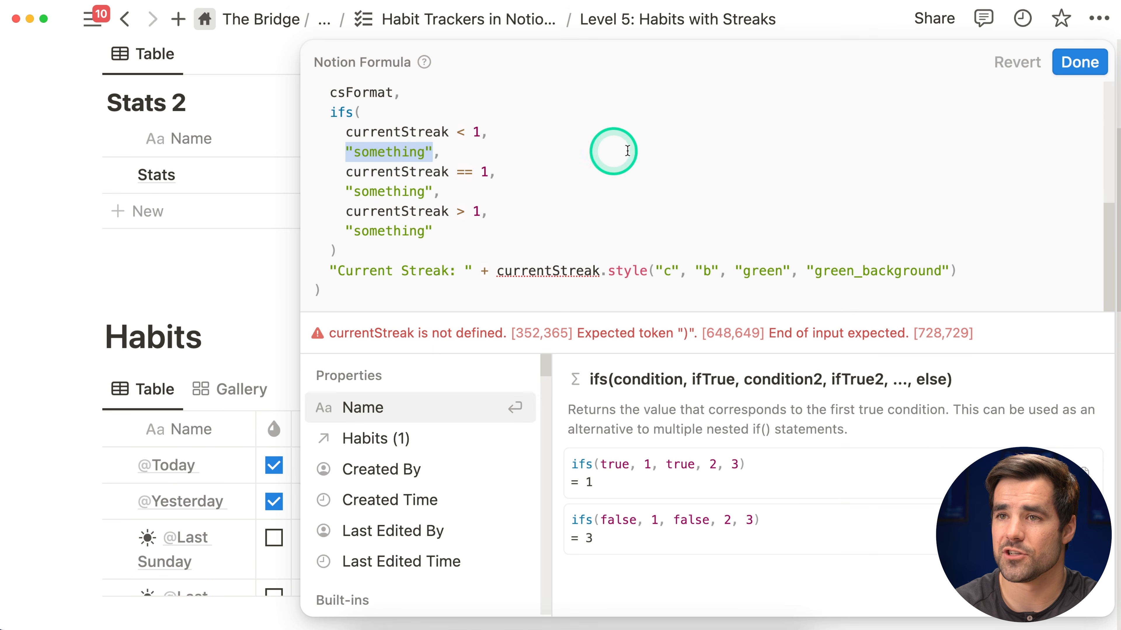
pyautogui.write('["red", "days')
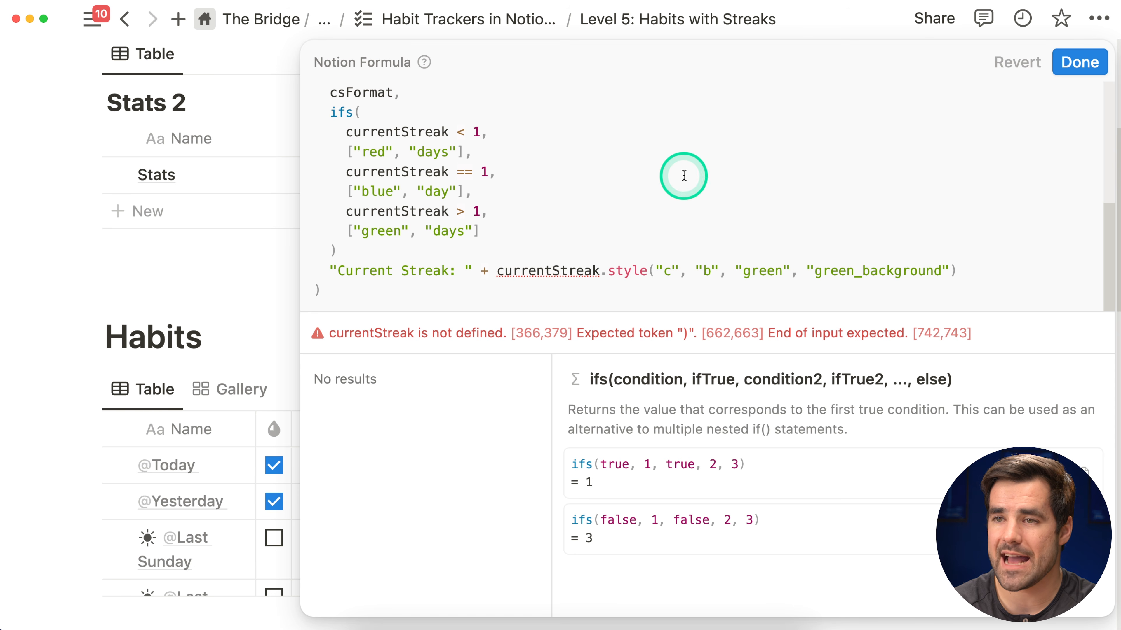
pyautogui.write(',')
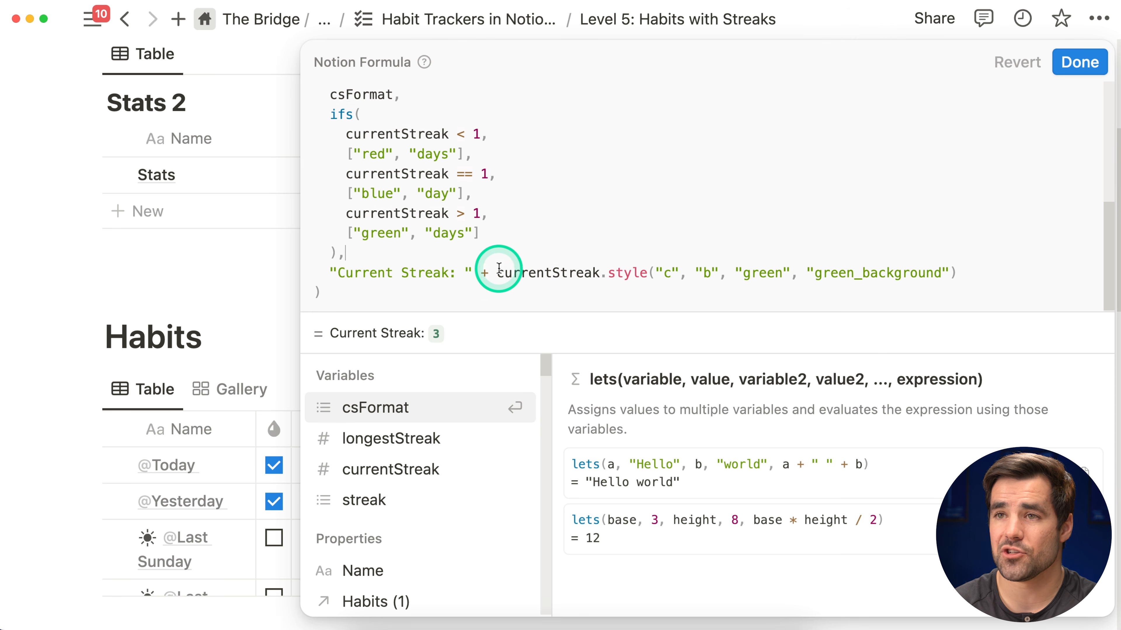
# Replace the "green" text color argument in the currentStreak style() call with csFormat.at(0)
pyautogui.scroll(1, 398, 154)
pyautogui.scroll(-1, 362, 126)
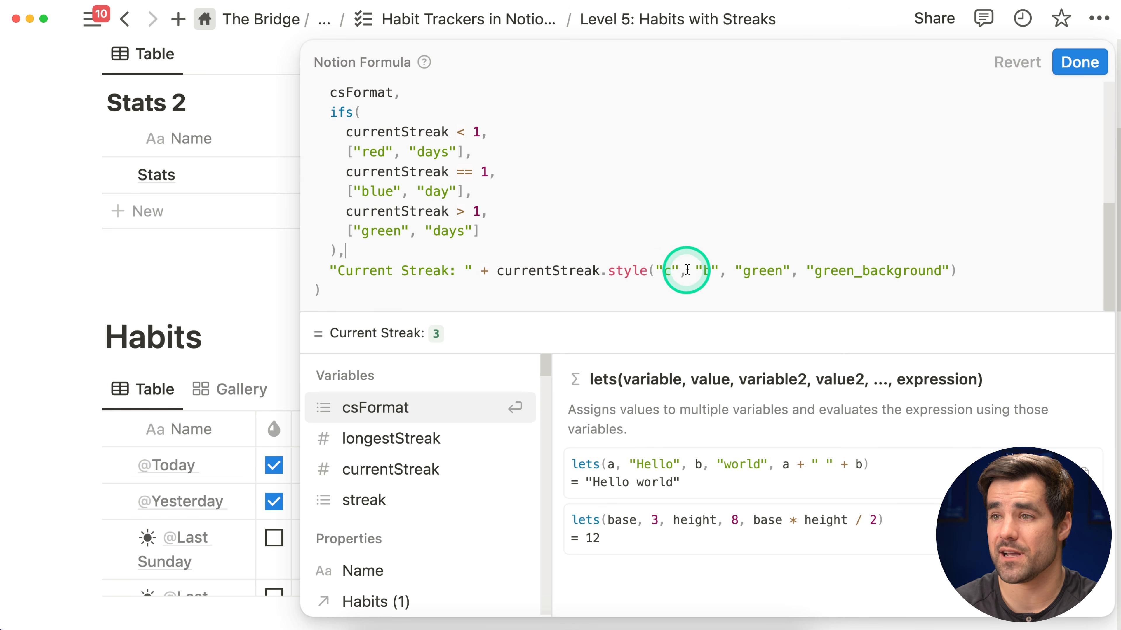
pyautogui.click(664, 270)
pyautogui.click(712, 272)
pyautogui.click(770, 272)
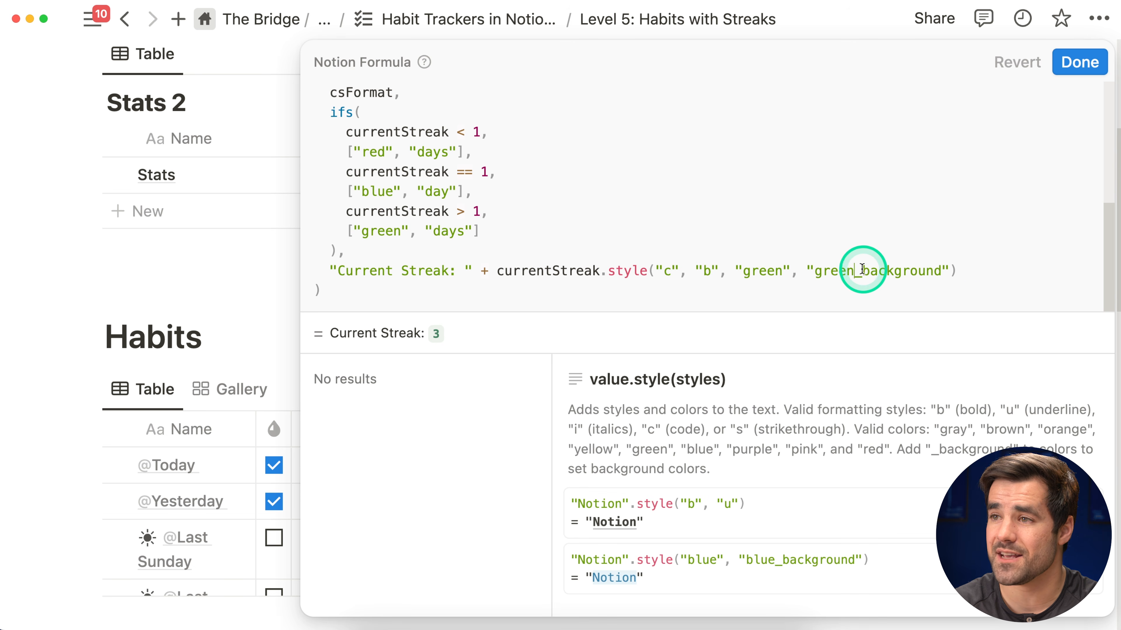
pyautogui.click(791, 273)
pyautogui.press('BackSpace')
pyautogui.press('BackSpace')
pyautogui.press('BackSpace')
pyautogui.press('BackSpace')
pyautogui.press('BackSpace')
pyautogui.press('BackSpace')
pyautogui.press('BackSpace')
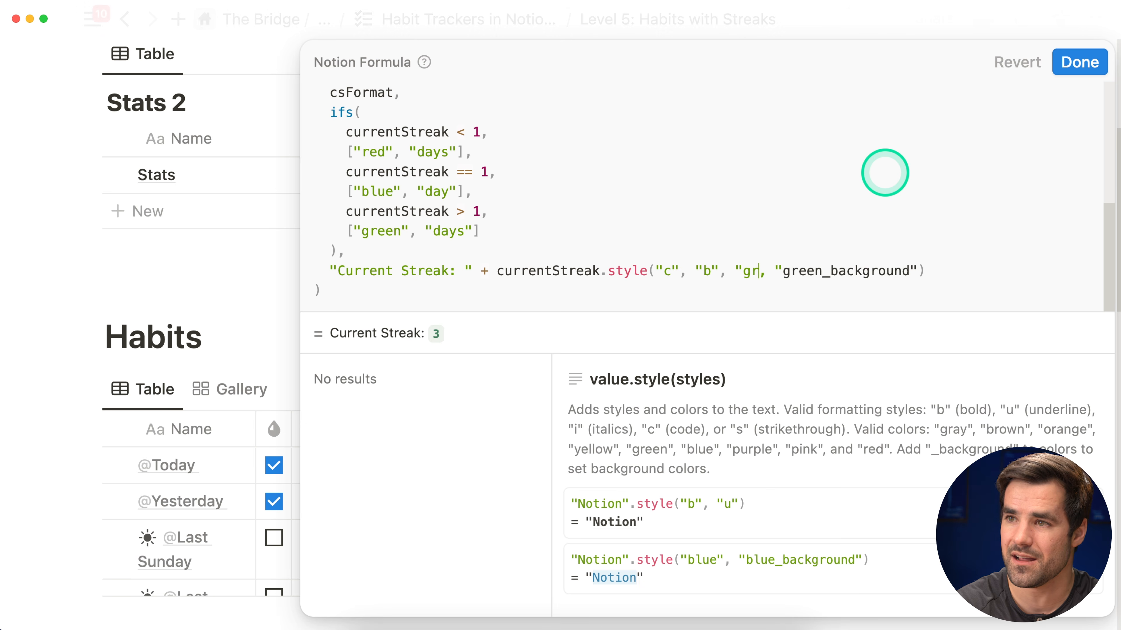
pyautogui.write('csFormat.at')
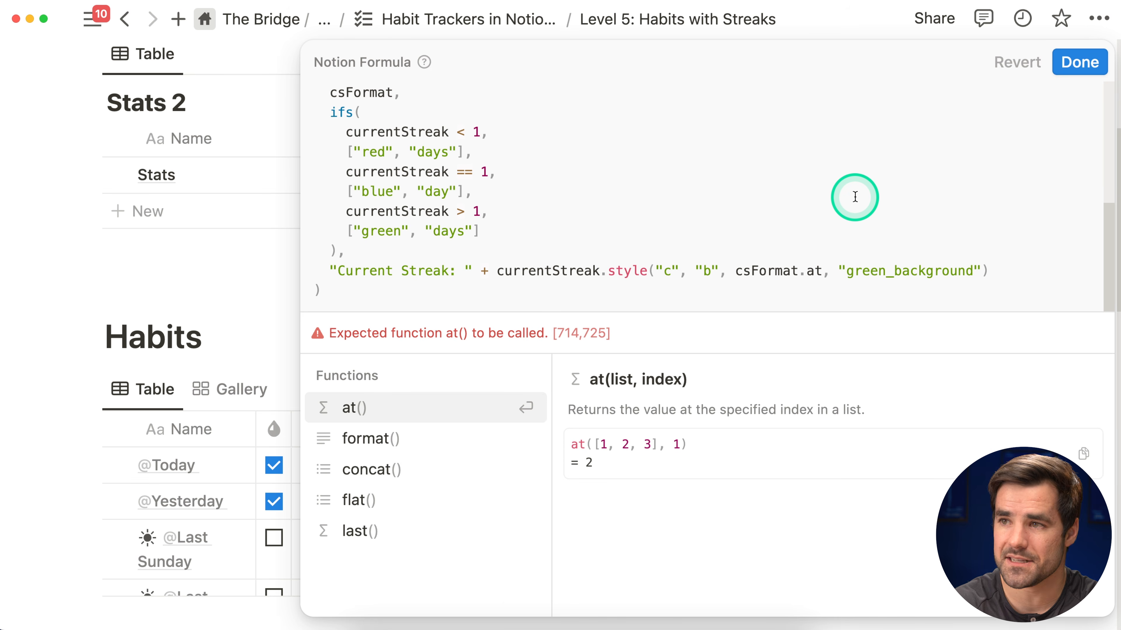
pyautogui.write('(0)')
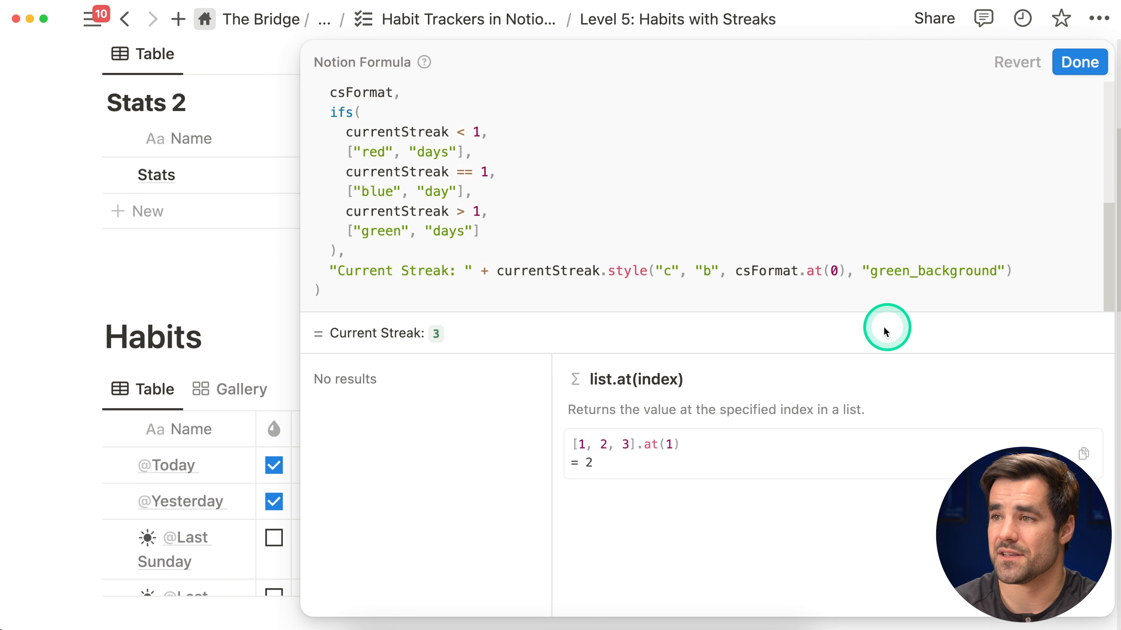
# Replace "green_background" in the style() call with csFormat.at(0) + "_background" and save the Water formula
pyautogui.click(918, 271)
pyautogui.press('BackSpace')
pyautogui.press('BackSpace')
pyautogui.press('BackSpace')
pyautogui.press('BackSpace')
pyautogui.press('BackSpace')
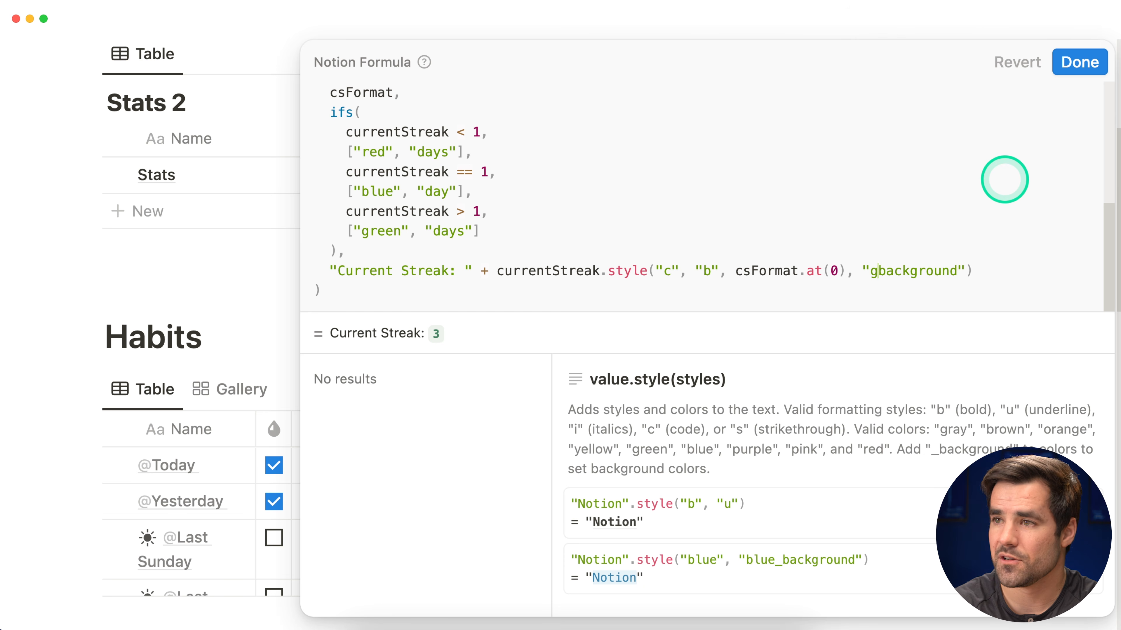
pyautogui.write('_')
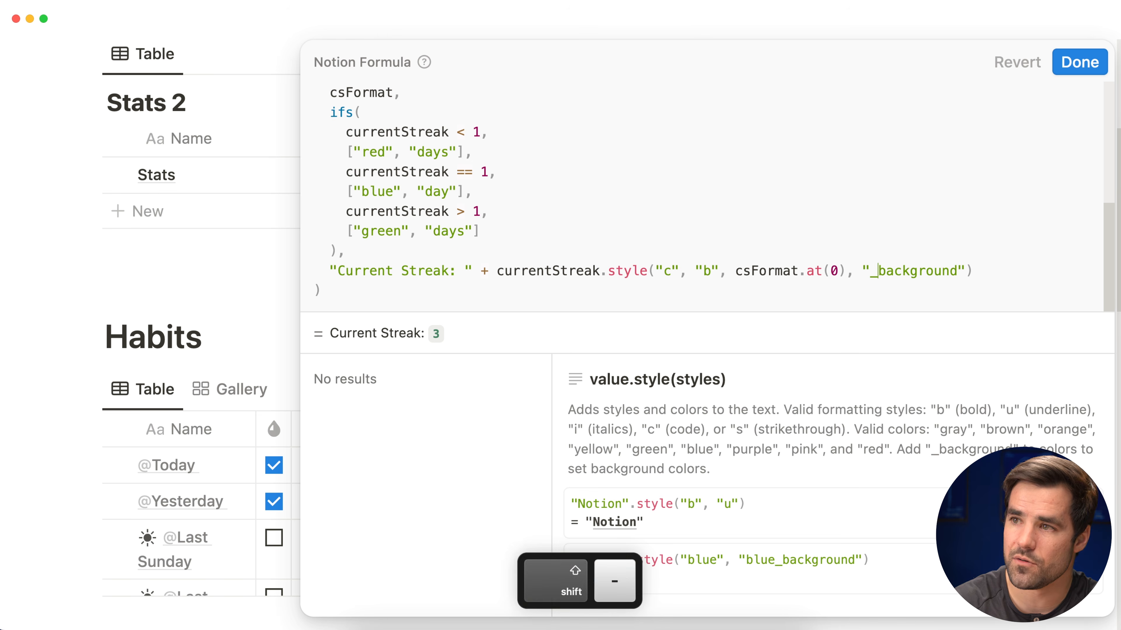
pyautogui.press('Left')
pyautogui.write('csFormat.at')
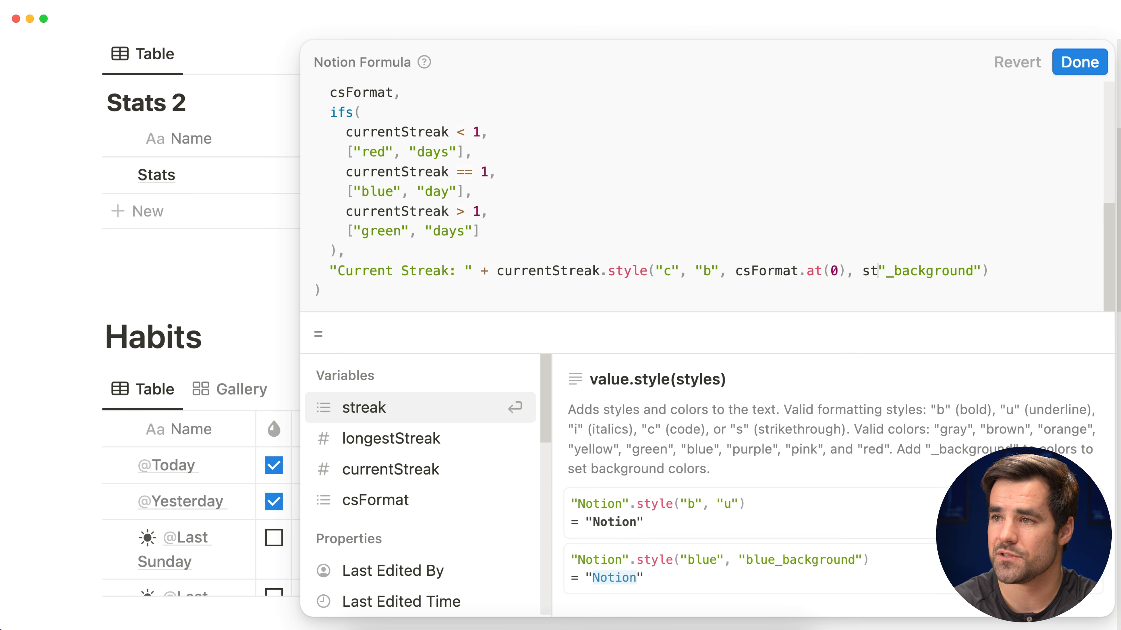
pyautogui.write('(0) +')
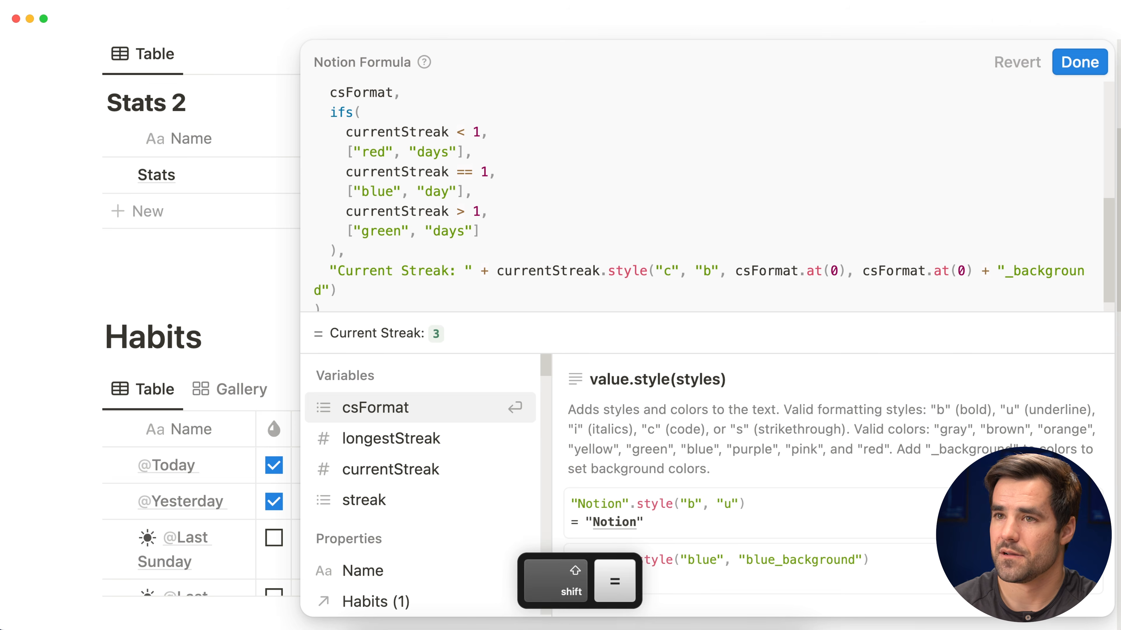
pyautogui.scroll(-1, 482, 283)
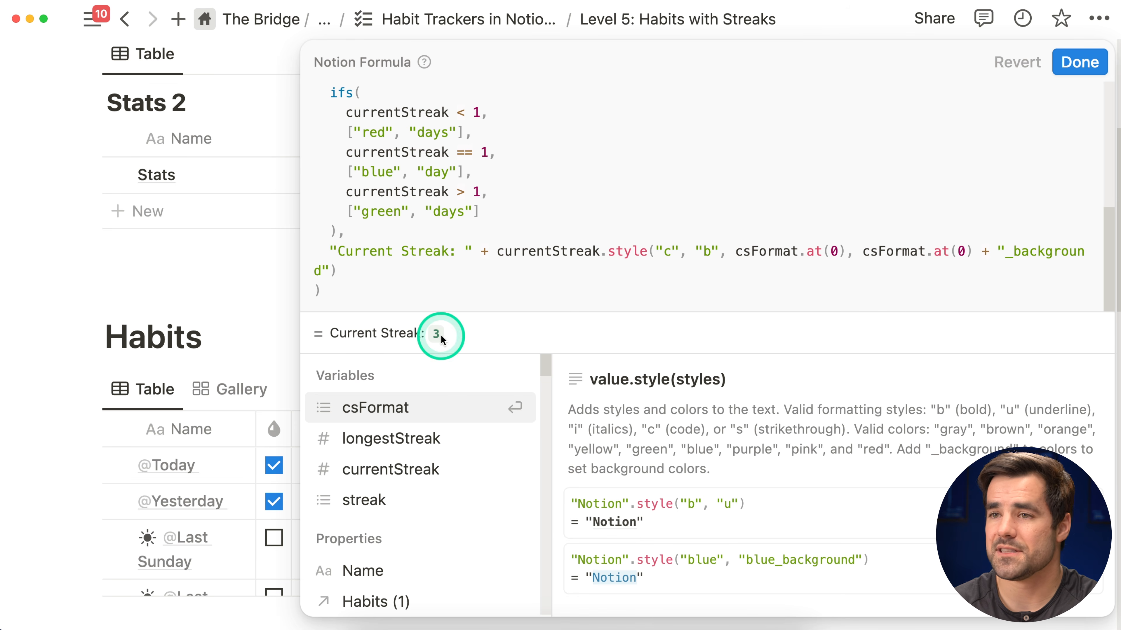
pyautogui.click(1077, 63)
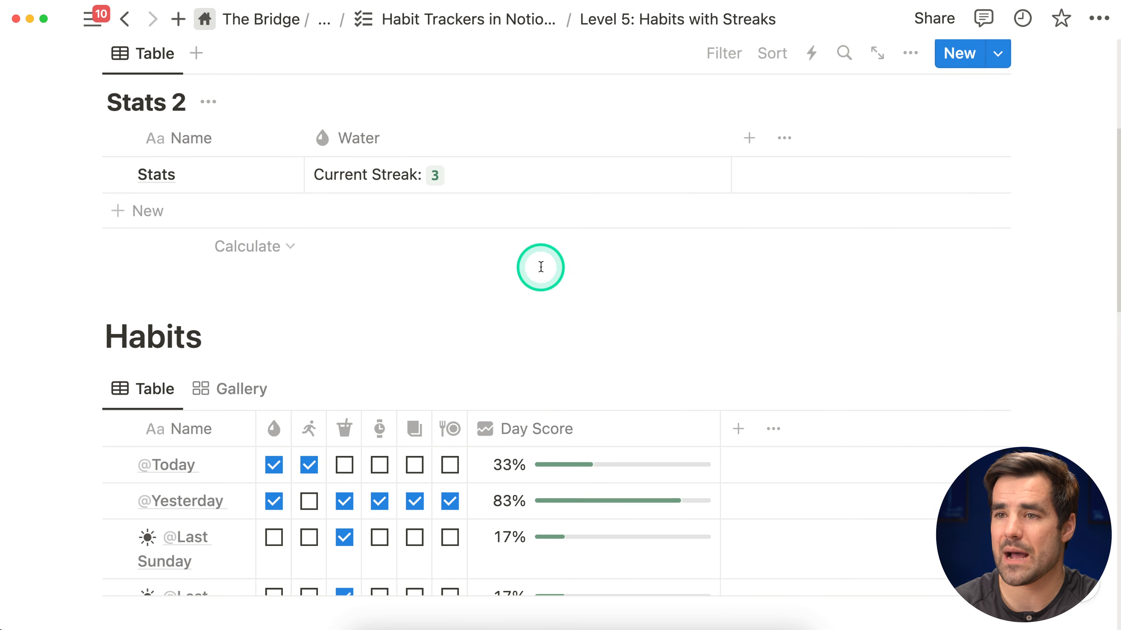
# Uncheck the protein shake habit for Last Sunday and Yesterday in the Habits table
pyautogui.scroll(-3, 541, 267)
pyautogui.click(343, 444)
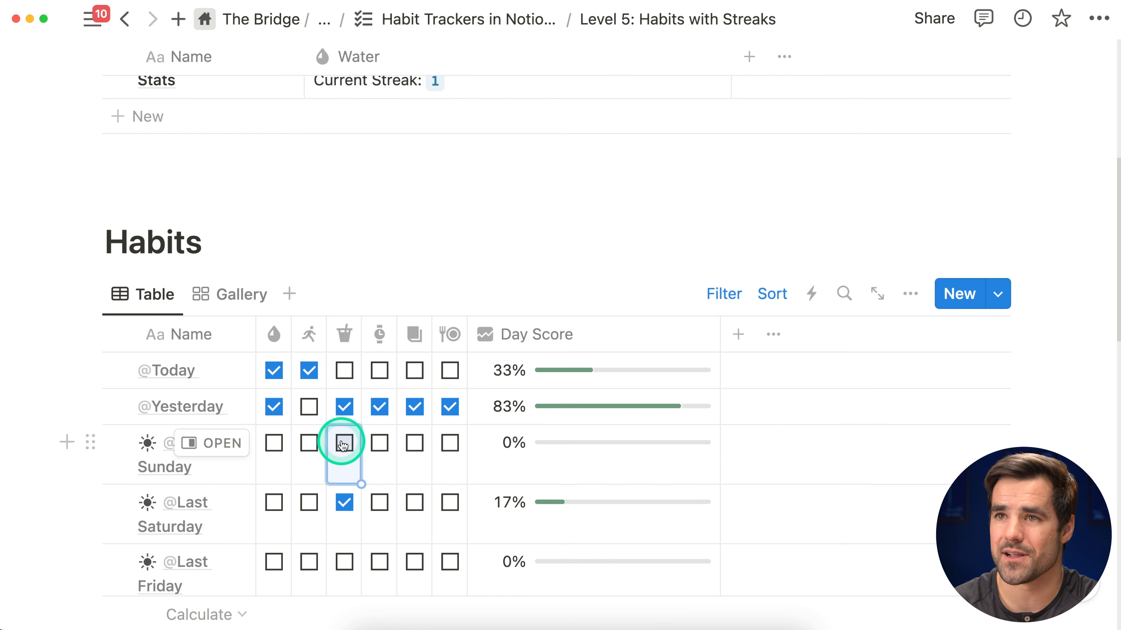
pyautogui.scroll(1, 525, 124)
pyautogui.click(344, 431)
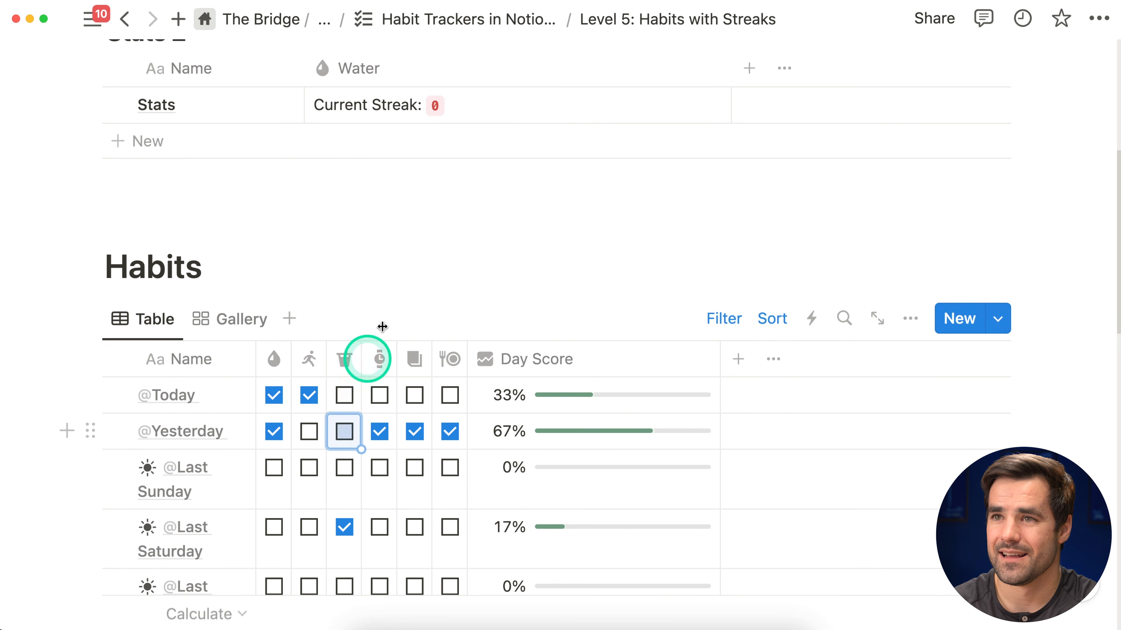
pyautogui.scroll(1, 440, 157)
# In the Water formula, replace the styled currentStreak with (currentStreak + csFormat.at(1)), keeping the style() call on the parenthesized expression
pyautogui.click(500, 172)
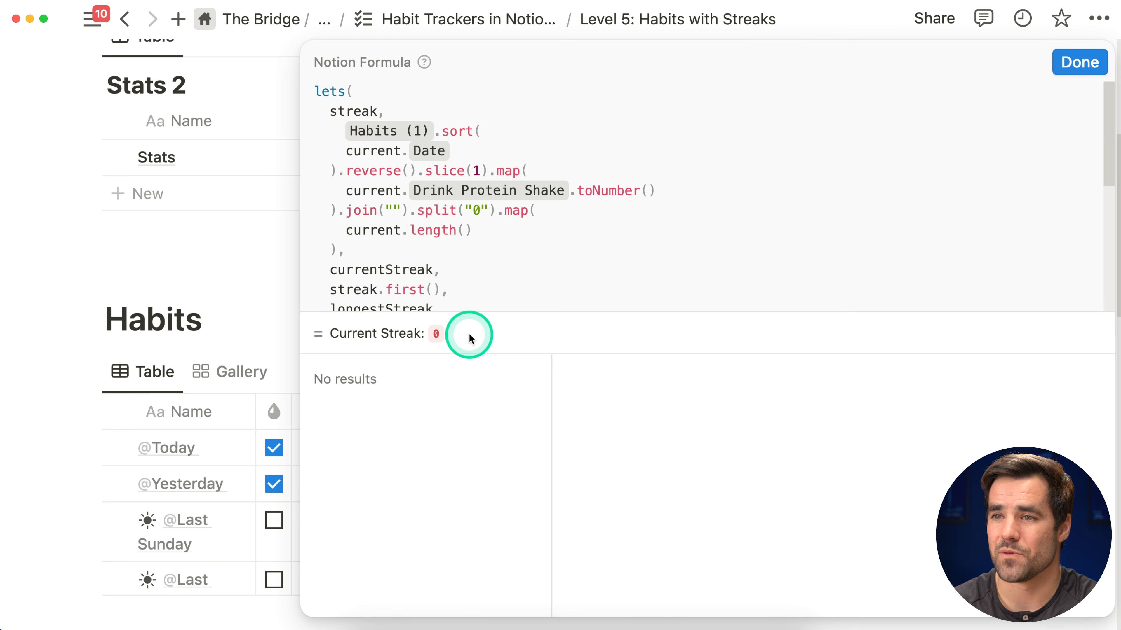
pyautogui.scroll(-10, 530, 257)
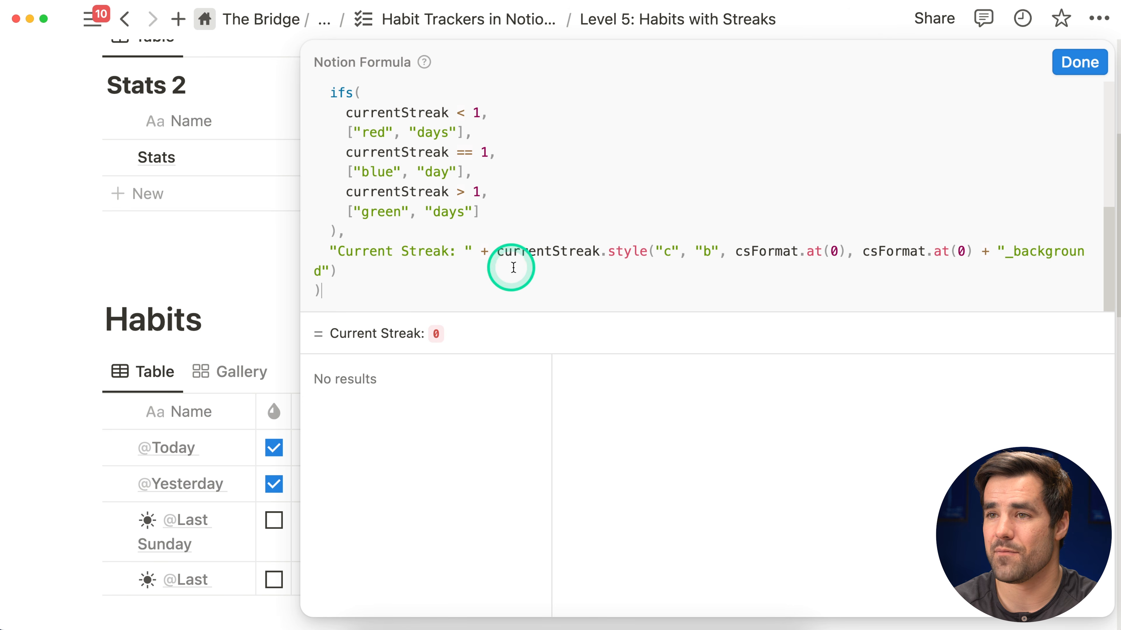
pyautogui.click(498, 253)
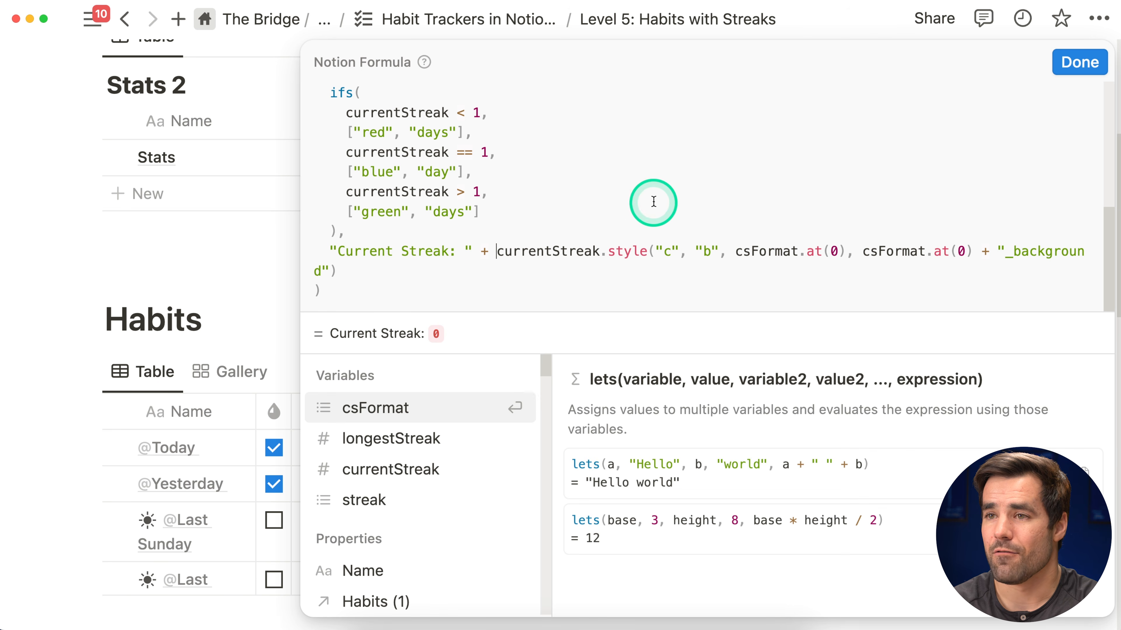
pyautogui.write('(')
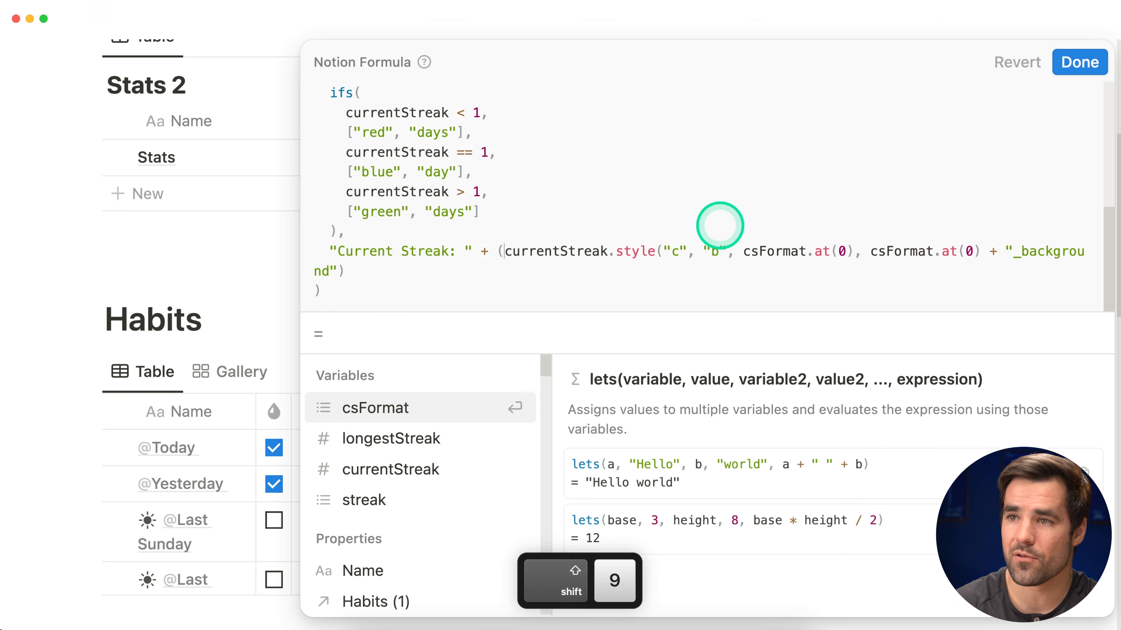
pyautogui.click(608, 245)
pyautogui.write(')')
pyautogui.press('Left')
pyautogui.write('+ csf')
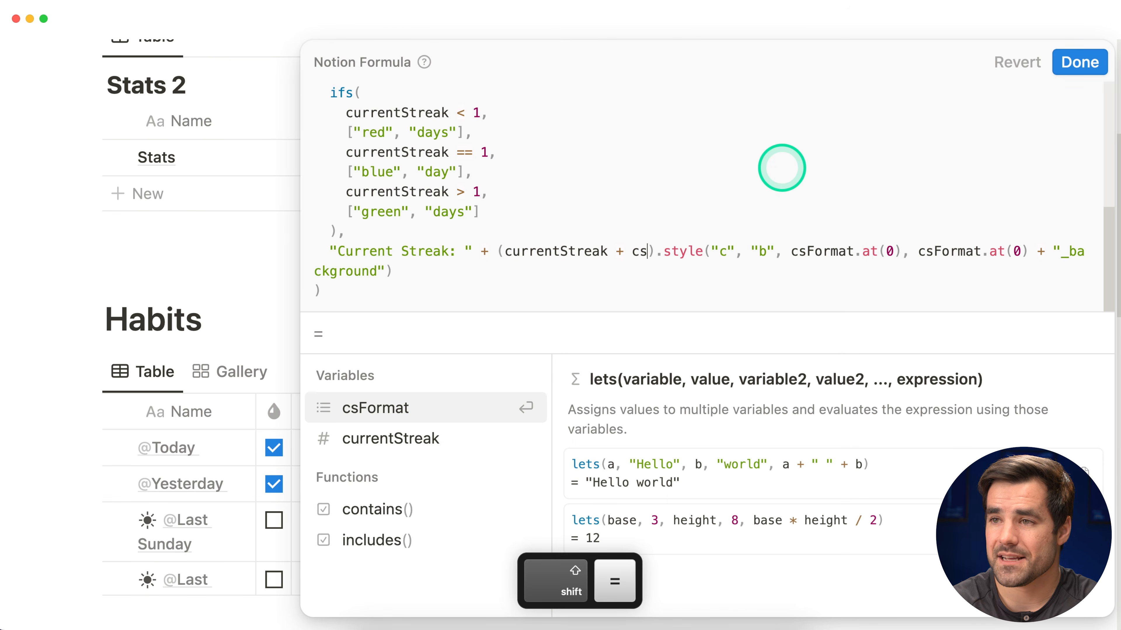
pyautogui.press('Return')
pyautogui.write('.at(1)')
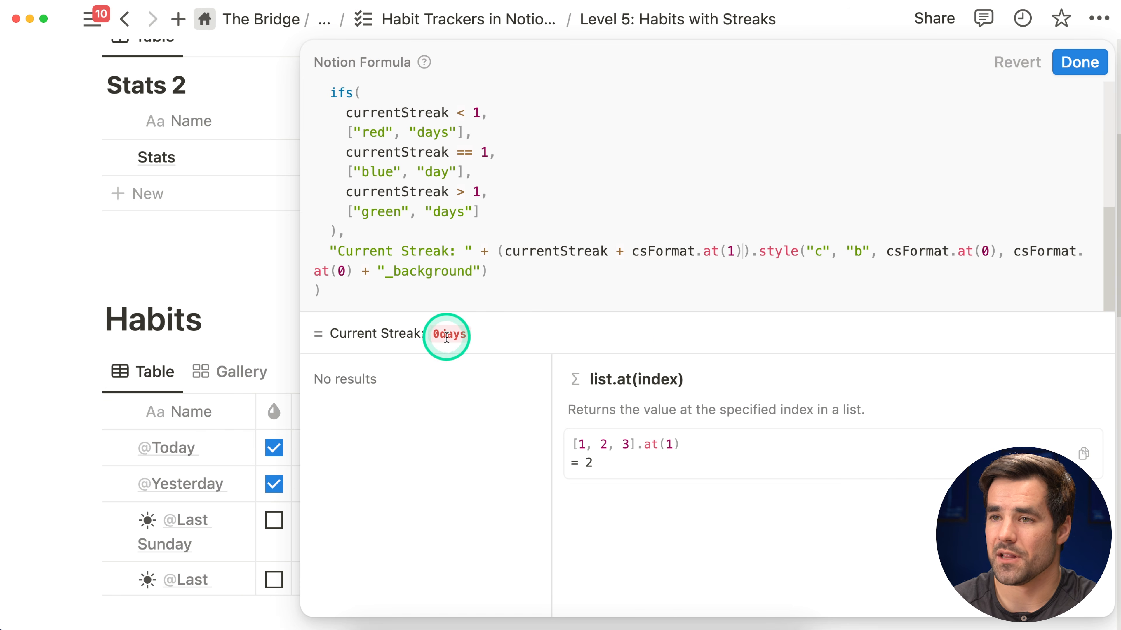
# Add a leading space inside the three unit strings of csFormat, making them " days", " day" and " days"
pyautogui.scroll(1, 413, 173)
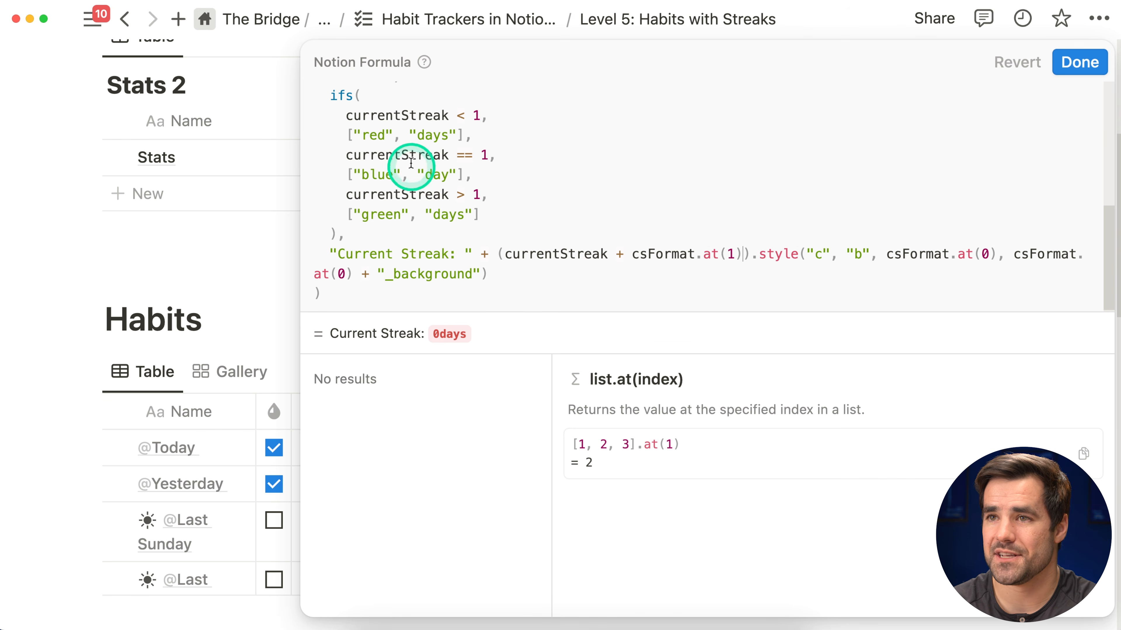
pyautogui.click(414, 135)
pyautogui.click(432, 175)
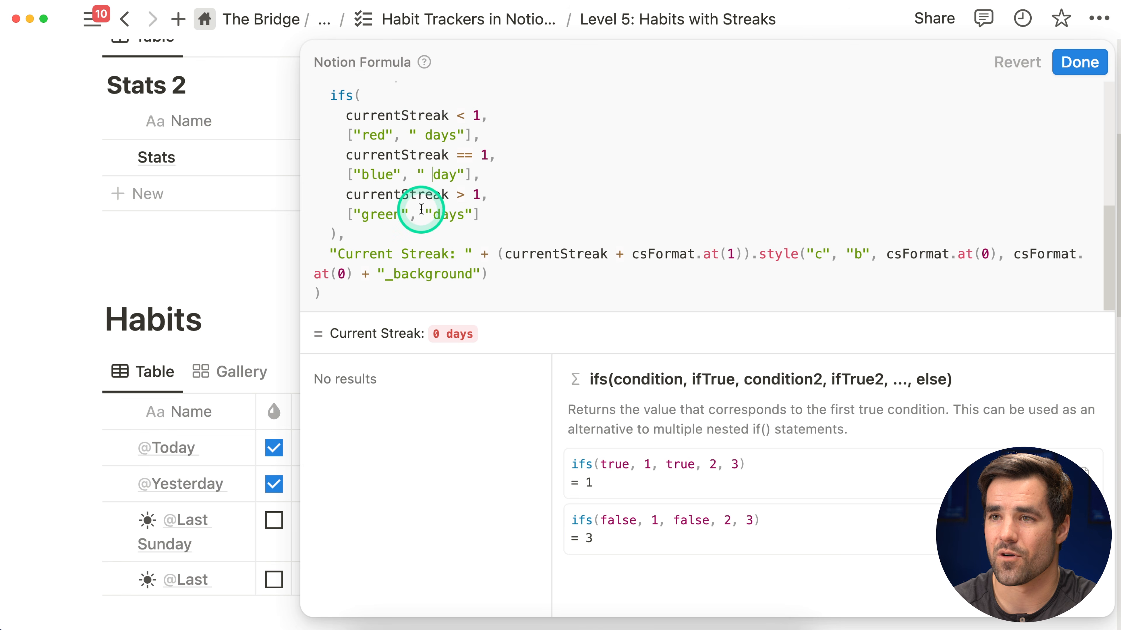
pyautogui.click(647, 228)
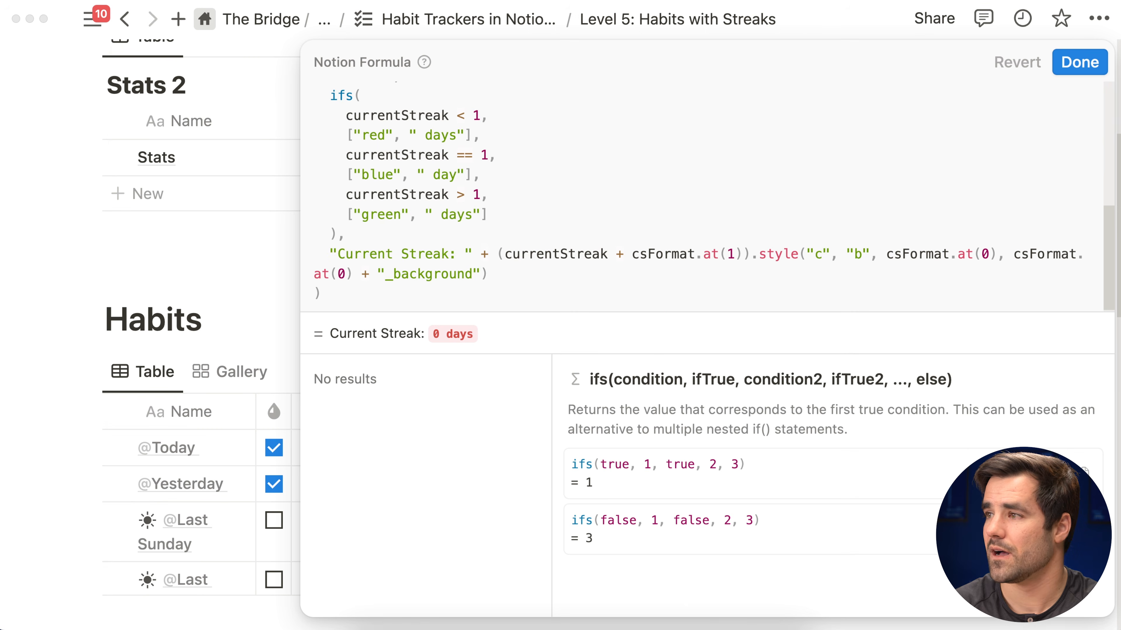
# Move the opening parenthesis in front of "Current Streak: " so that style() covers the label too
pyautogui.click(566, 255)
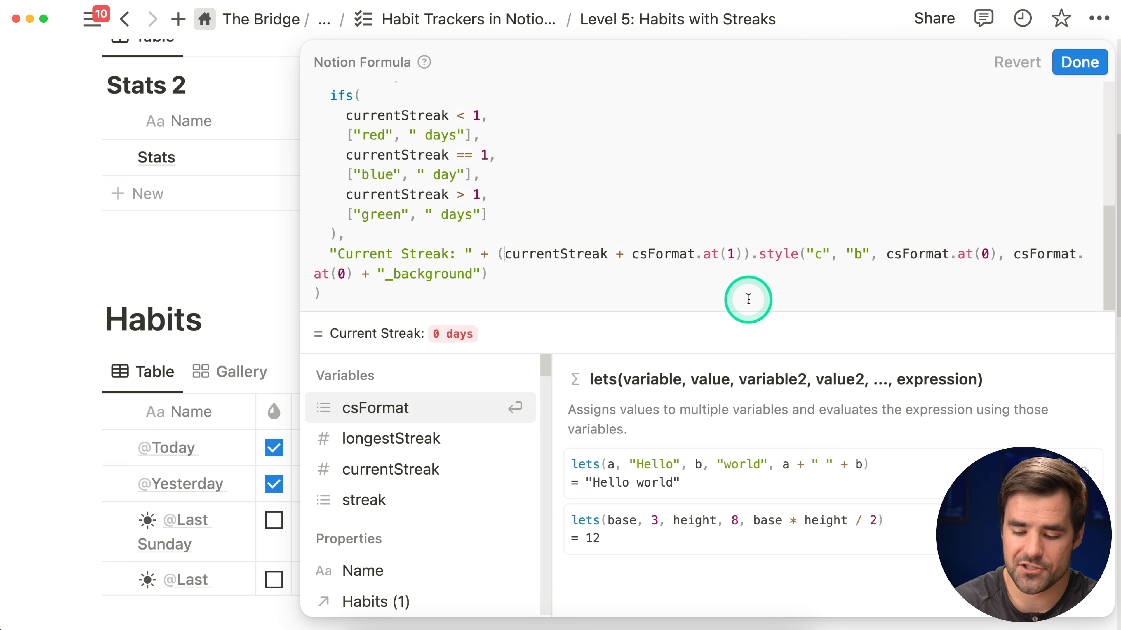
pyautogui.press('BackSpace')
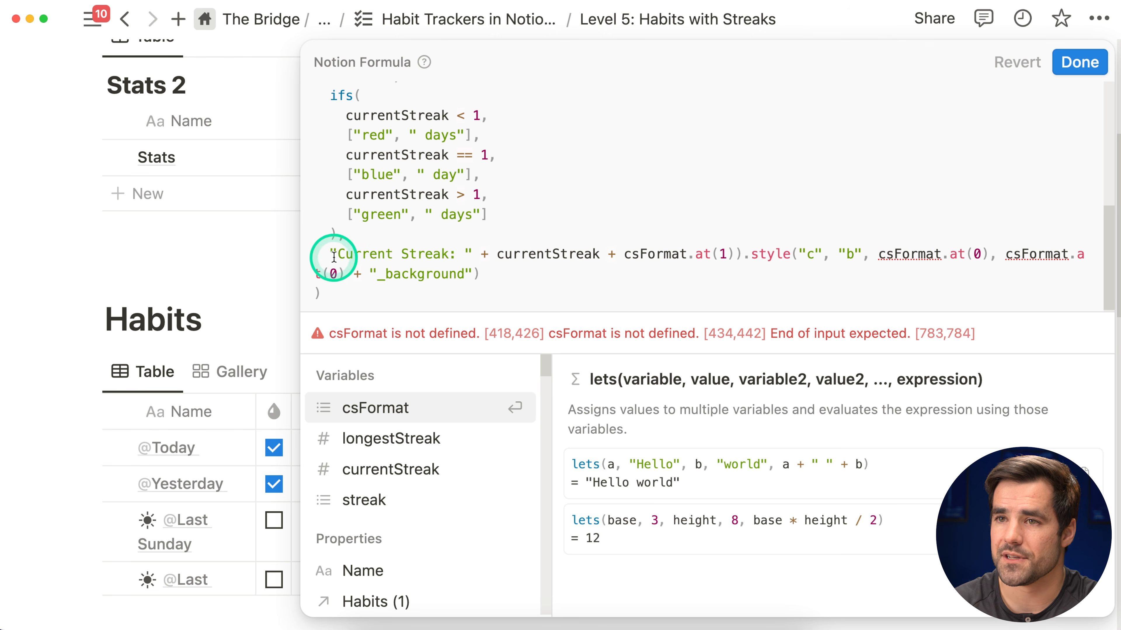
pyautogui.write('(')
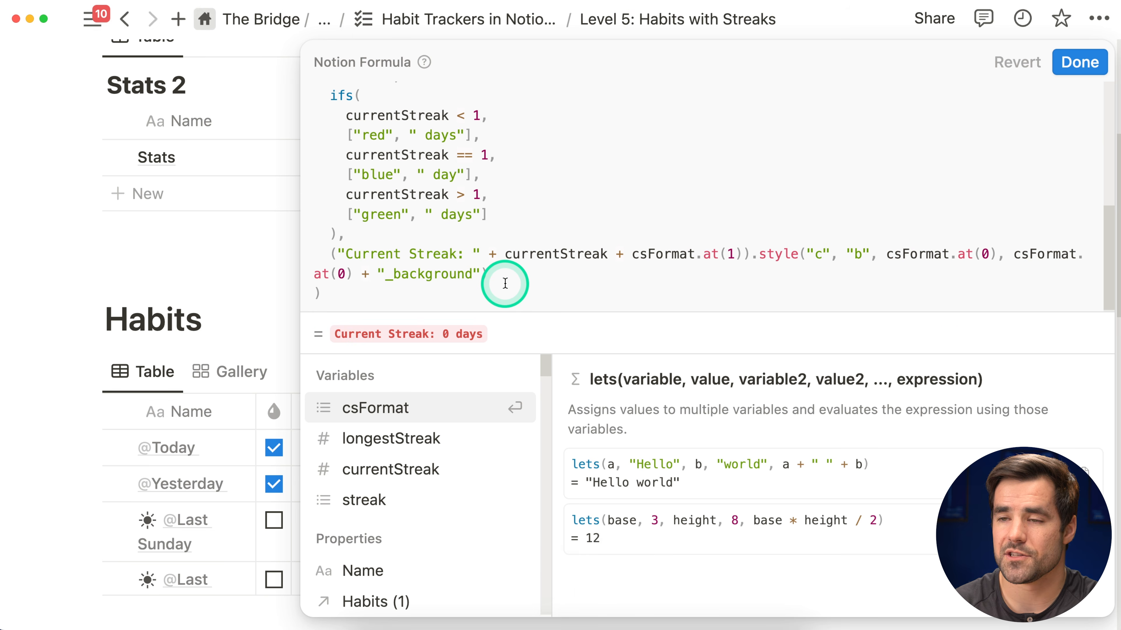
# Shorten the "Current Streak: " label in the Water formula to "Current: "
pyautogui.click(463, 257)
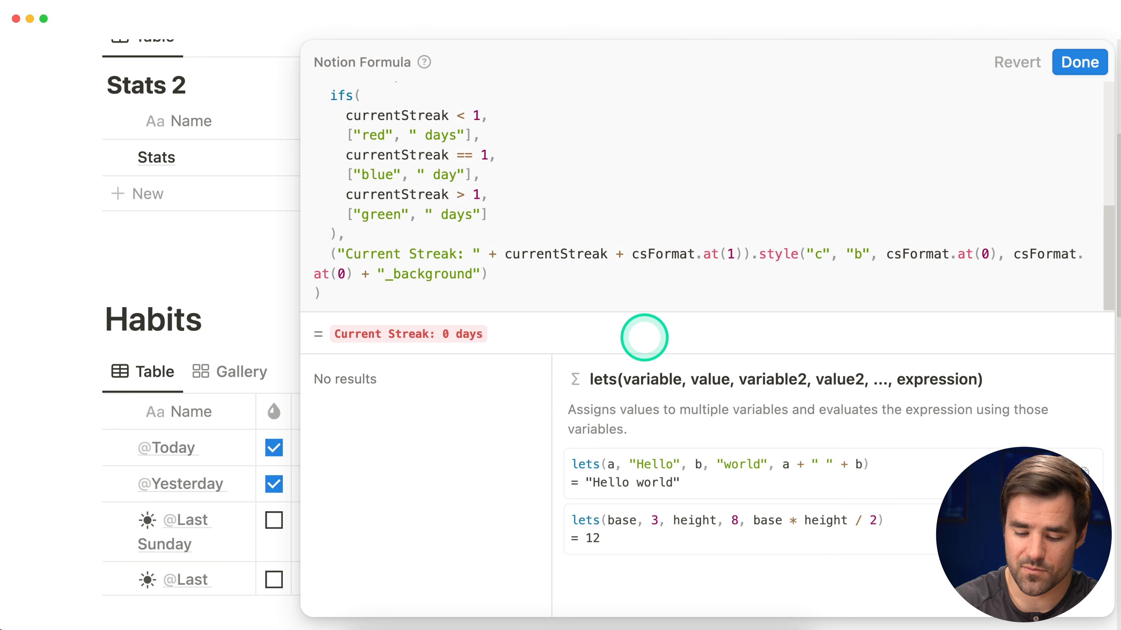
pyautogui.press('BackSpace')
pyautogui.press('BackSpace')
pyautogui.press('BackSpace')
pyautogui.press('BackSpace')
pyautogui.press('BackSpace')
pyautogui.press('BackSpace')
pyautogui.press('BackSpace')
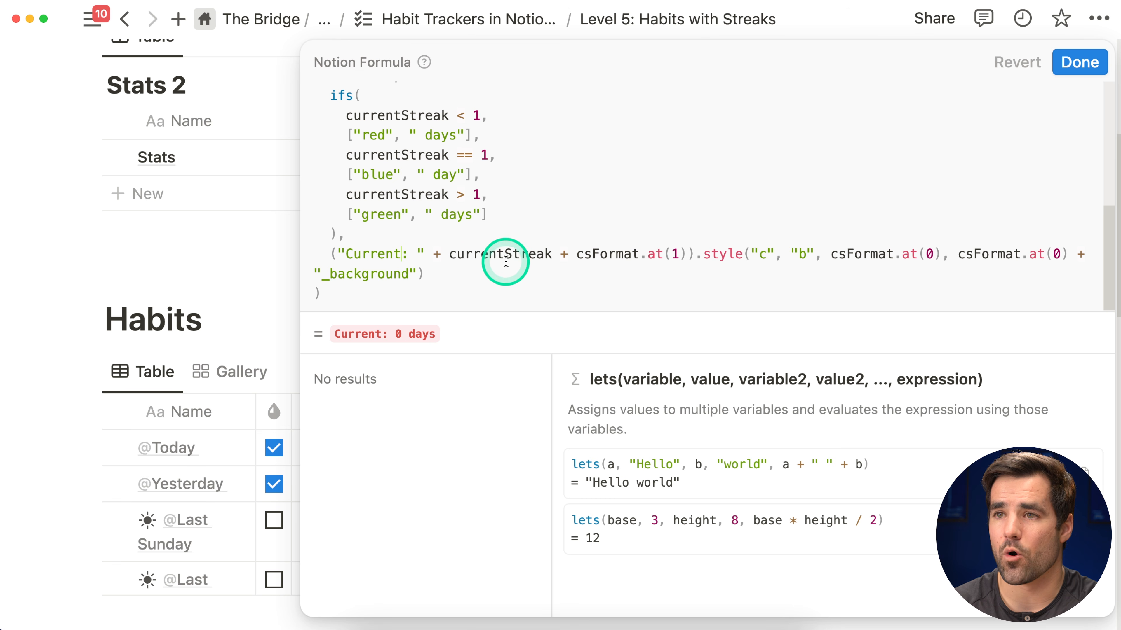
# Copy the csFormat variable with its whole ifs() block and paste the copy on a new line below it
pyautogui.scroll(3, 506, 256)
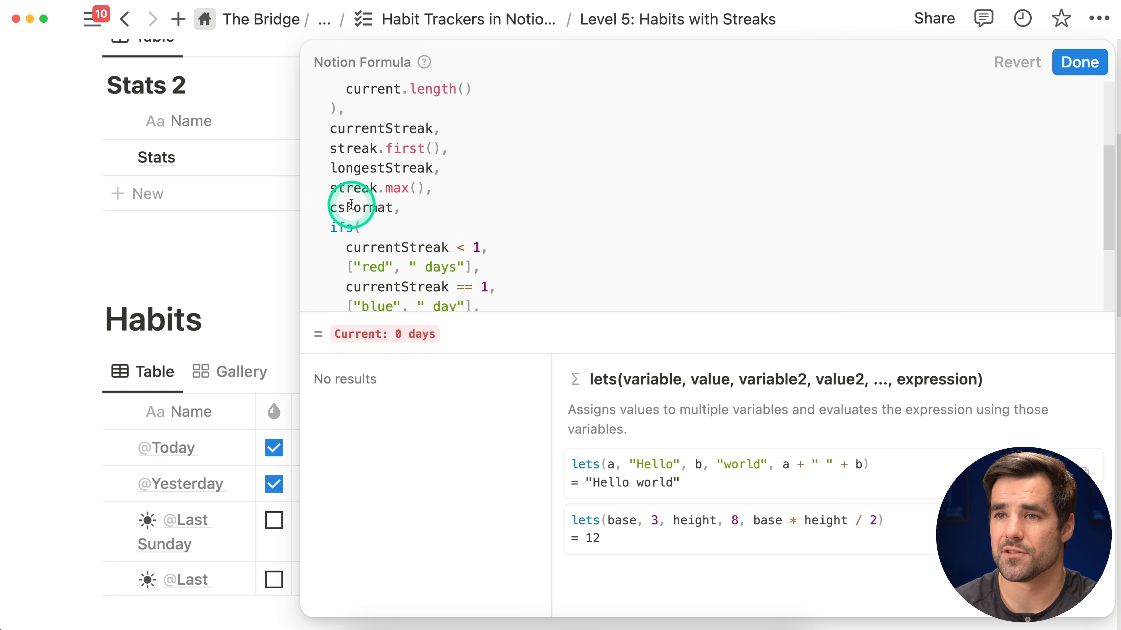
pyautogui.scroll(-3, 366, 221)
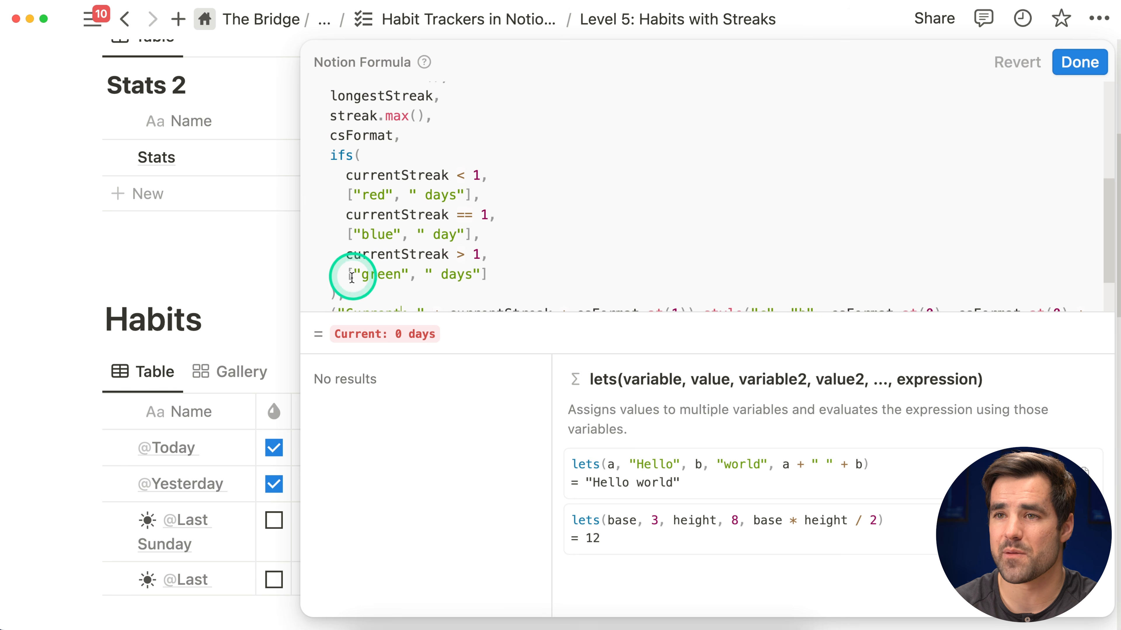
pyautogui.moveTo(335, 293); pyautogui.dragTo(333, 138)
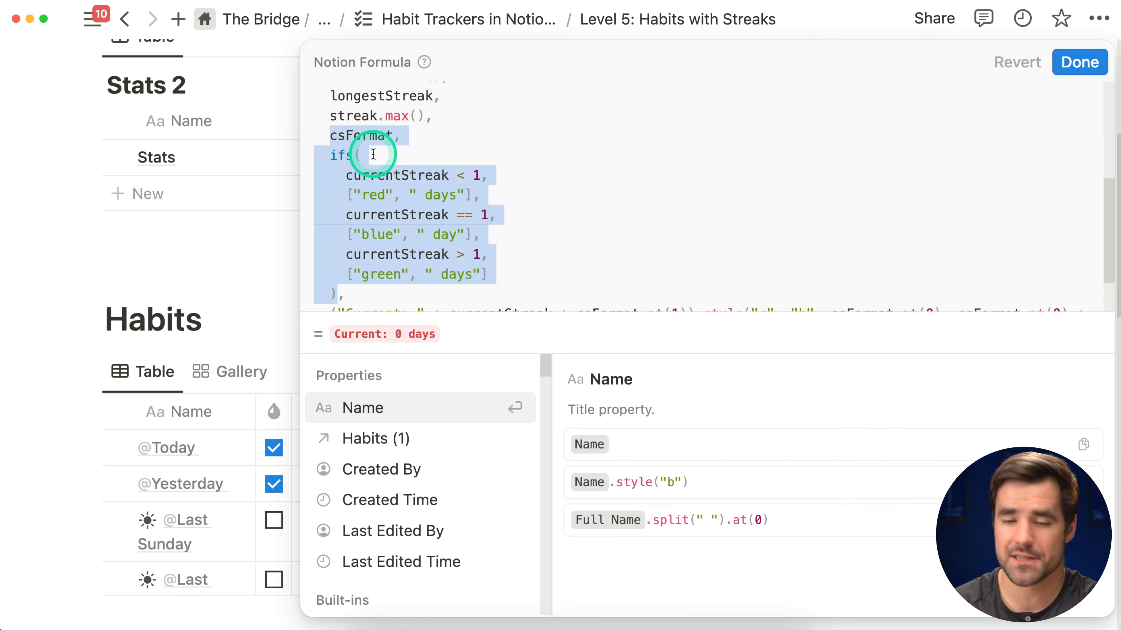
pyautogui.press('super+c')
pyautogui.click(365, 293)
pyautogui.hotkey('shift', 'Return')
pyautogui.press('super+v')
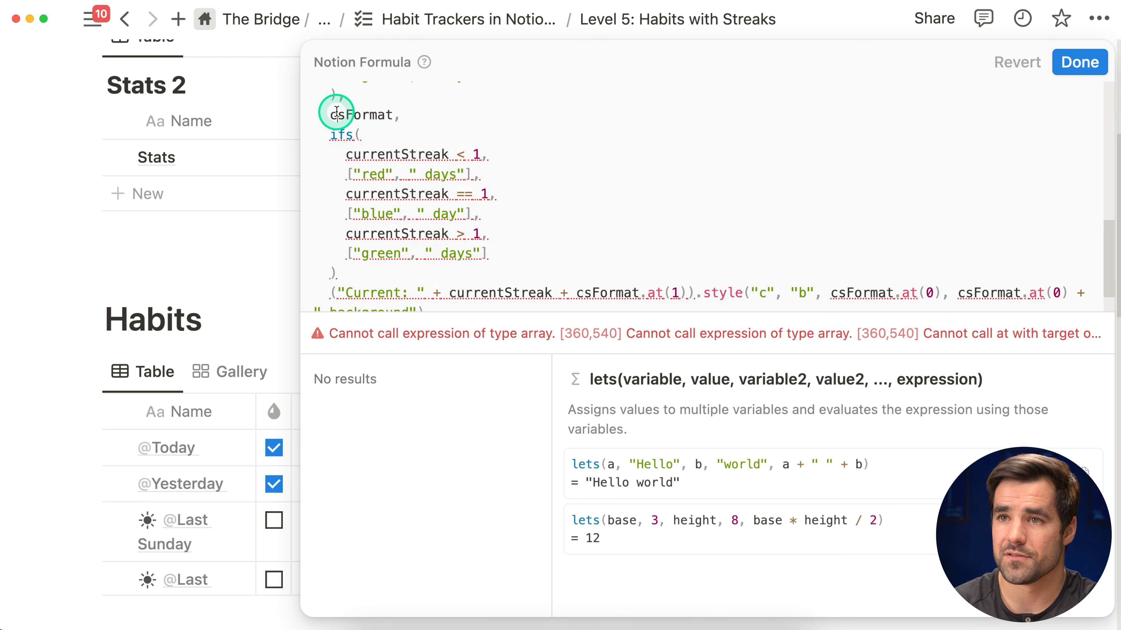
# Rename the copied variable lsFormat, change its three conditions to longestStreak, and end the block with a comma
pyautogui.click(337, 113)
pyautogui.press('BackSpace')
pyautogui.write('s')
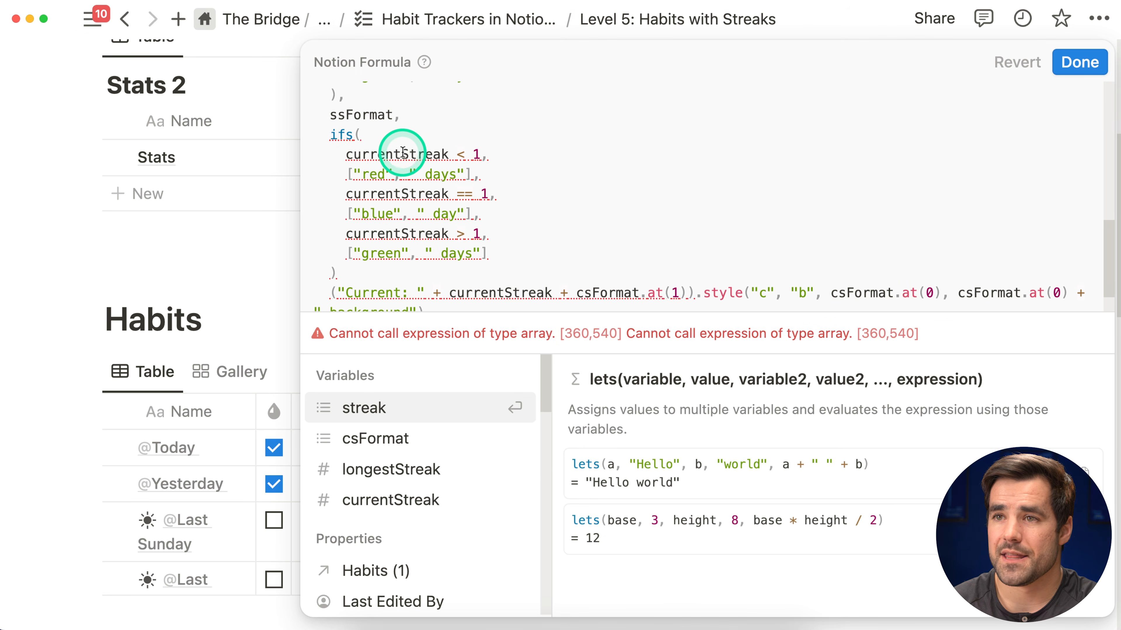
pyautogui.moveTo(403, 153); pyautogui.dragTo(343, 155)
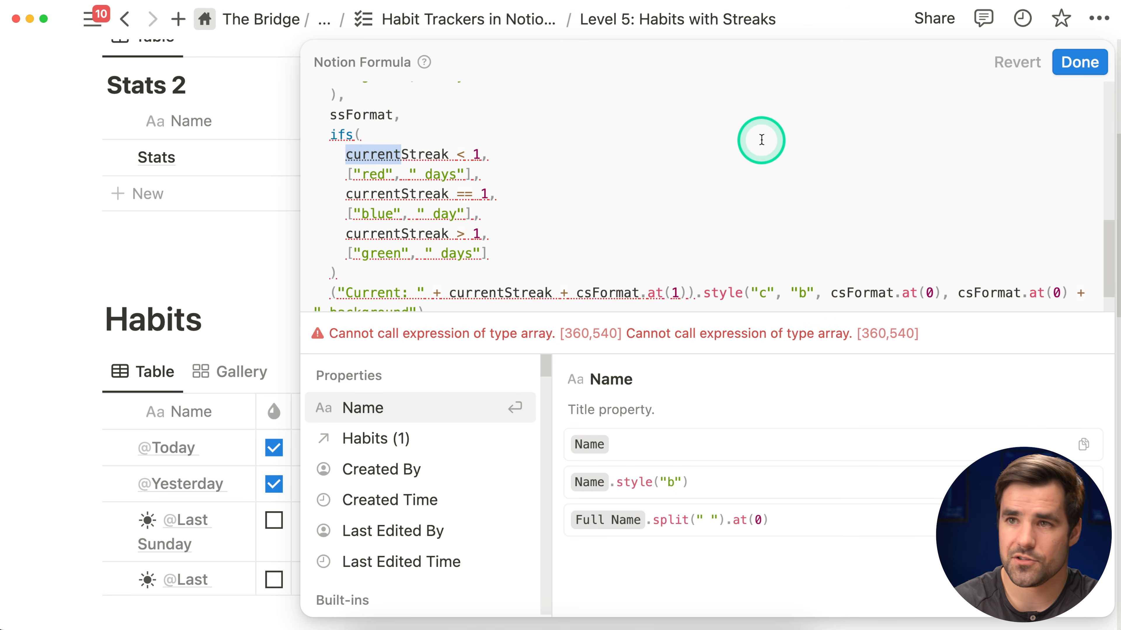
pyautogui.write('longest')
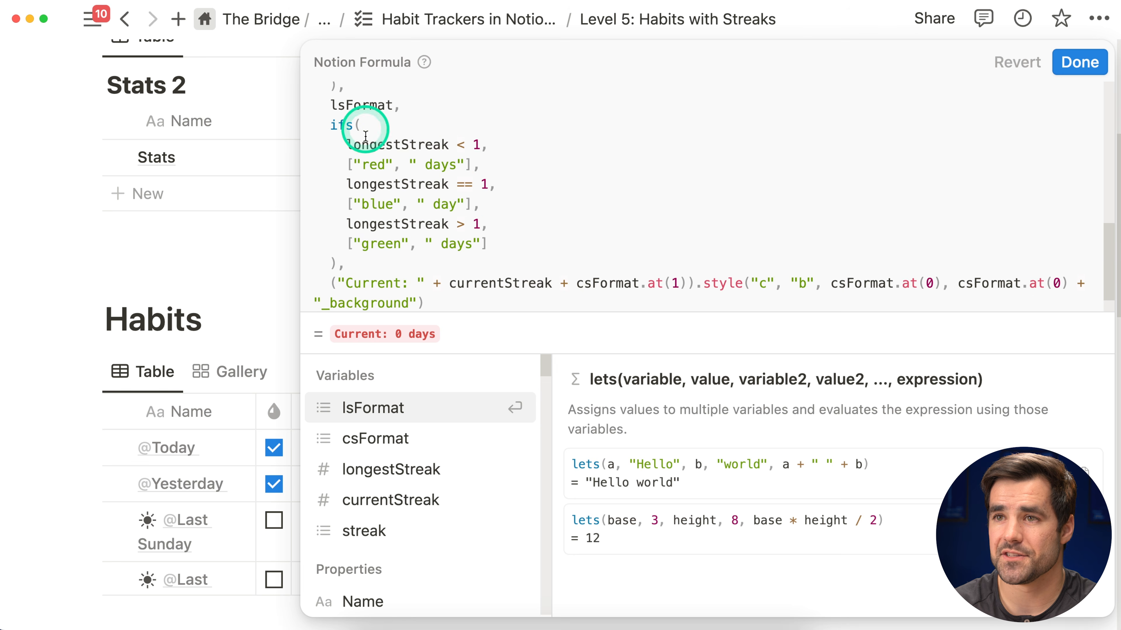
# Duplicate the styled "Current: " expression and append the copy to the original with a + operator
pyautogui.scroll(10, 366, 135)
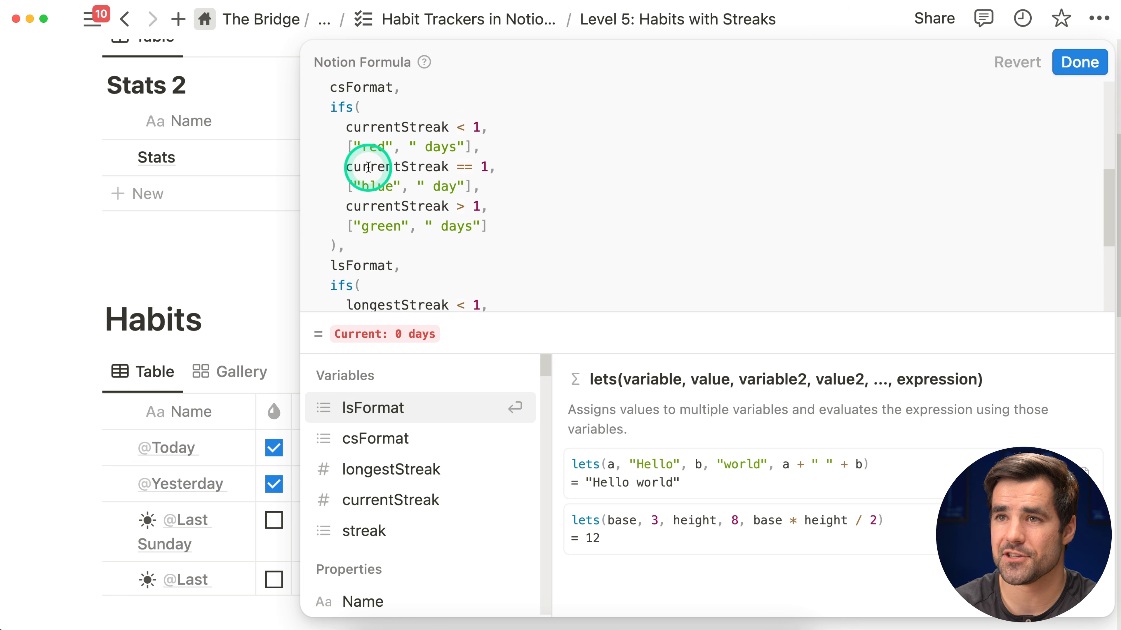
pyautogui.scroll(-10, 366, 167)
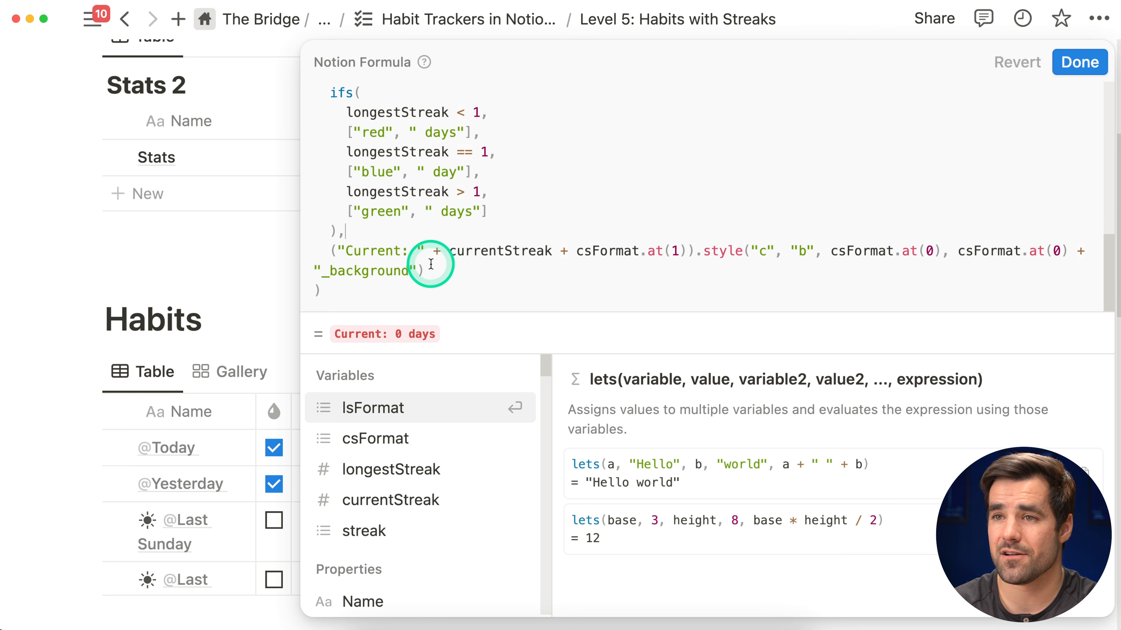
pyautogui.moveTo(330, 248); pyautogui.dragTo(430, 268)
pyautogui.press('super+c')
pyautogui.press('Right')
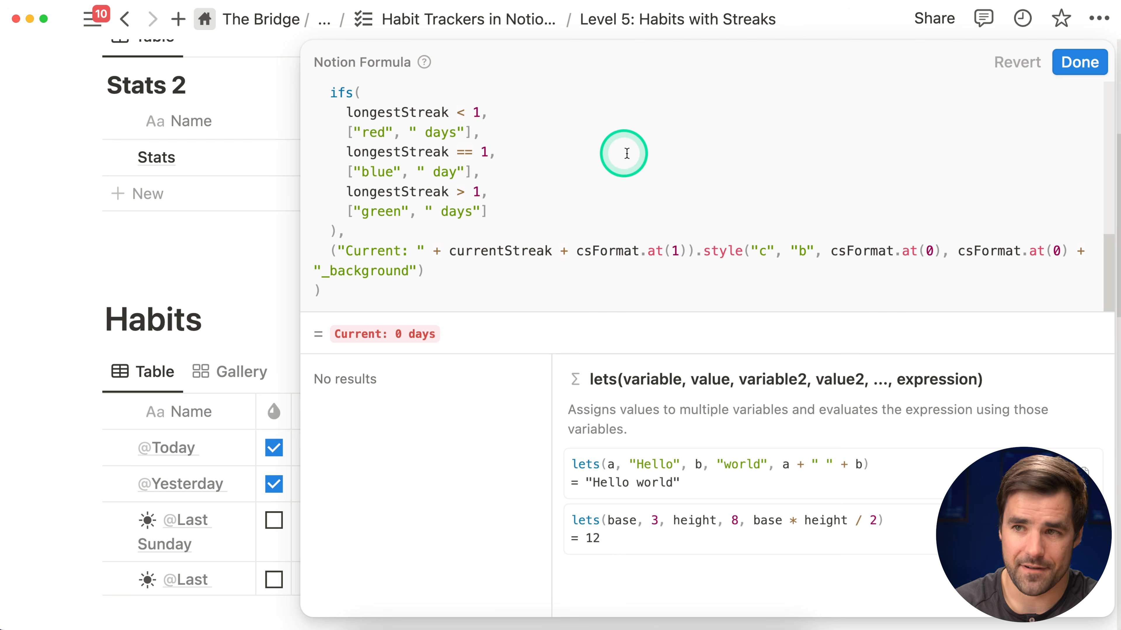
pyautogui.write('+')
pyautogui.press('super+v')
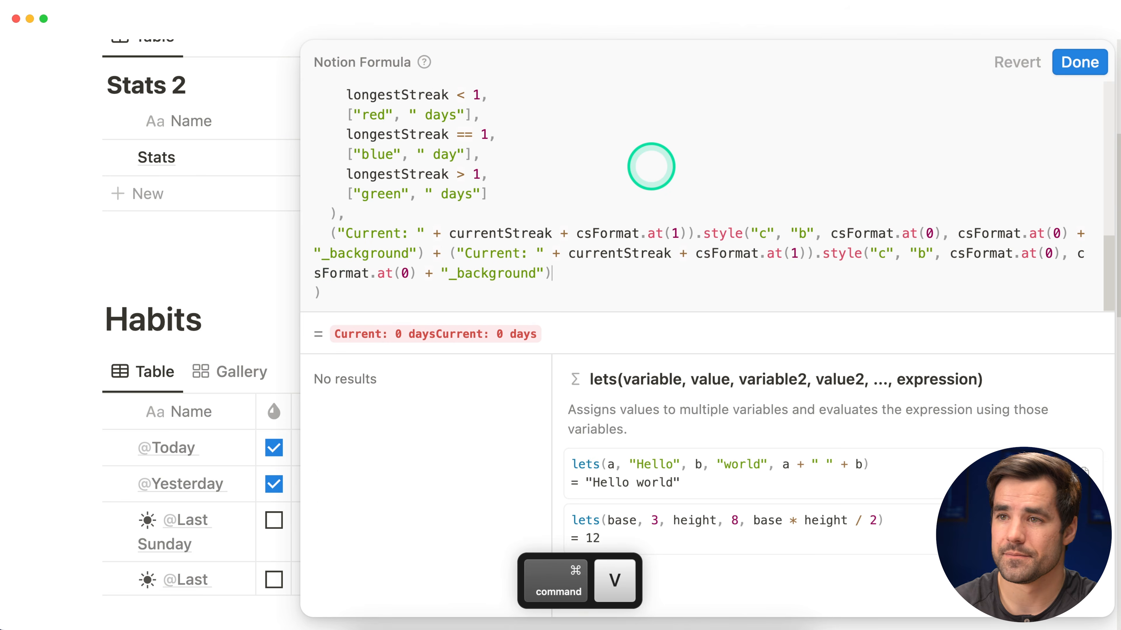
# Change the duplicate's label to "Longest: " and its variable to longestStreak
pyautogui.write('Longest')
pyautogui.moveTo(623, 253); pyautogui.dragTo(571, 254)
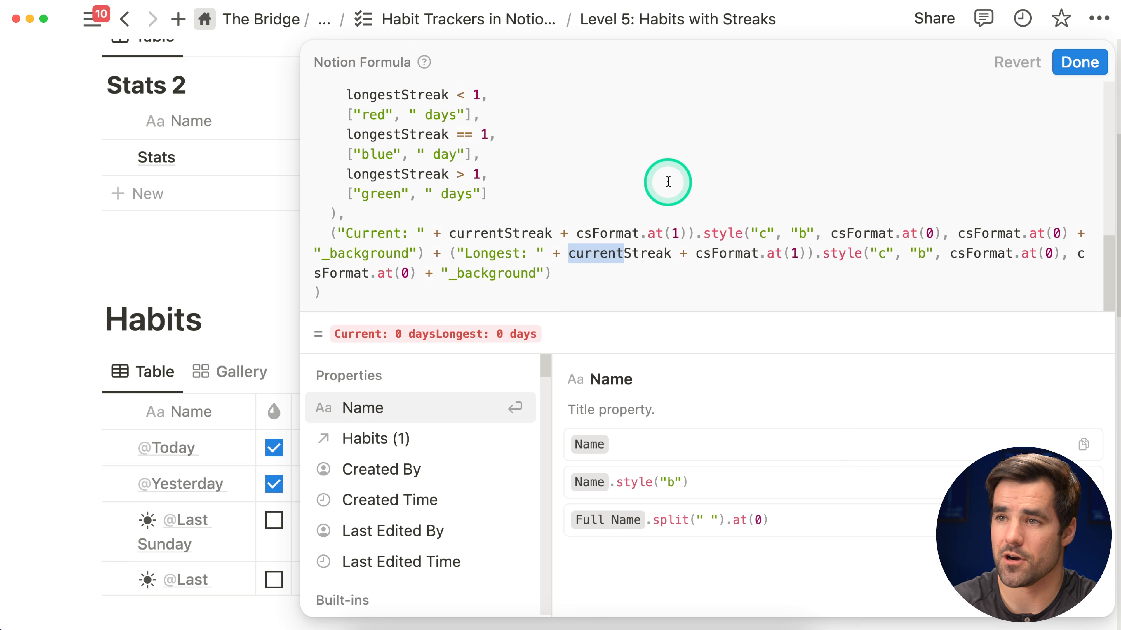
pyautogui.write('longest')
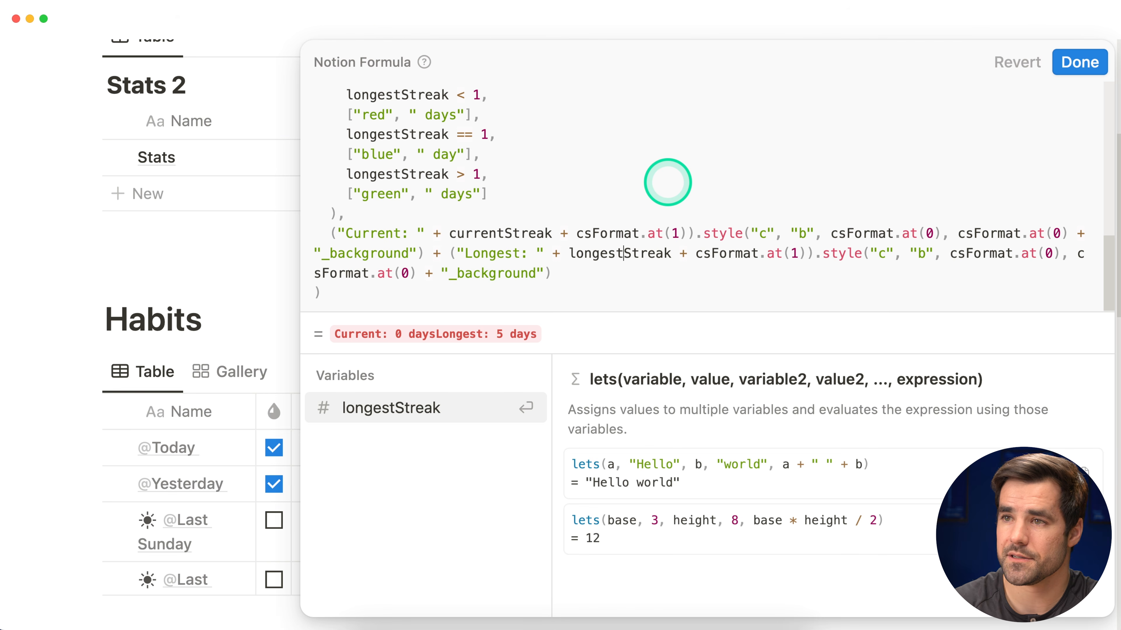
# Replace csFormat with lsFormat throughout the "Longest: " expression and insert a " " separator string between the two styled expressions
pyautogui.press('Right')
pyautogui.press('Right')
pyautogui.press('Right')
pyautogui.press('Right')
pyautogui.press('Right')
pyautogui.press('BackSpace')
pyautogui.press('BackSpace')
pyautogui.write('ls')
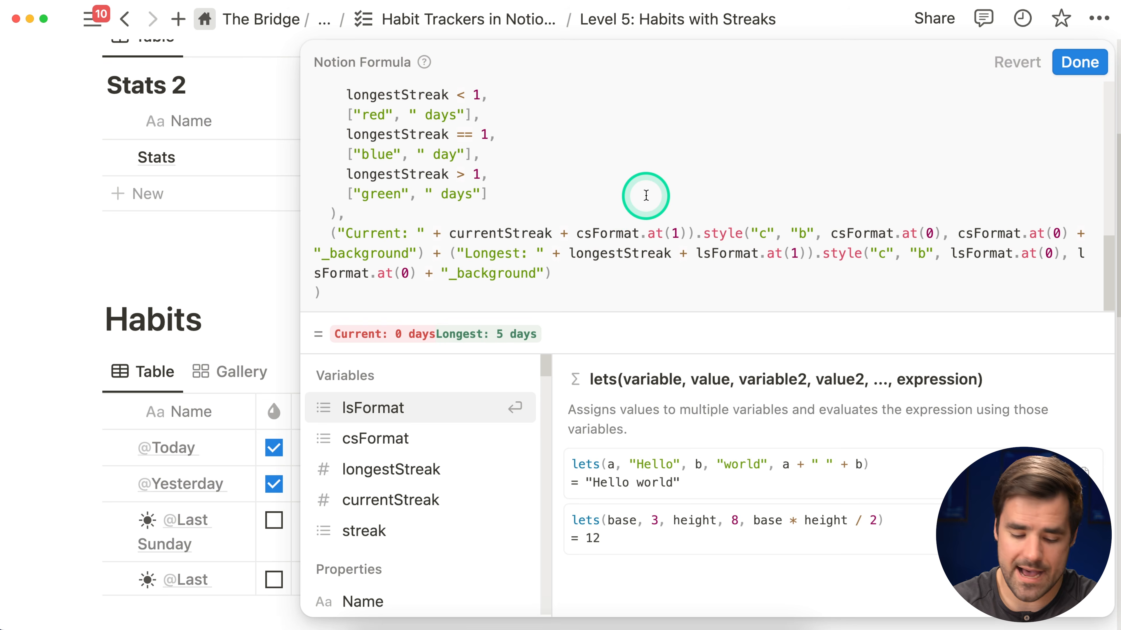
pyautogui.write('" " +')
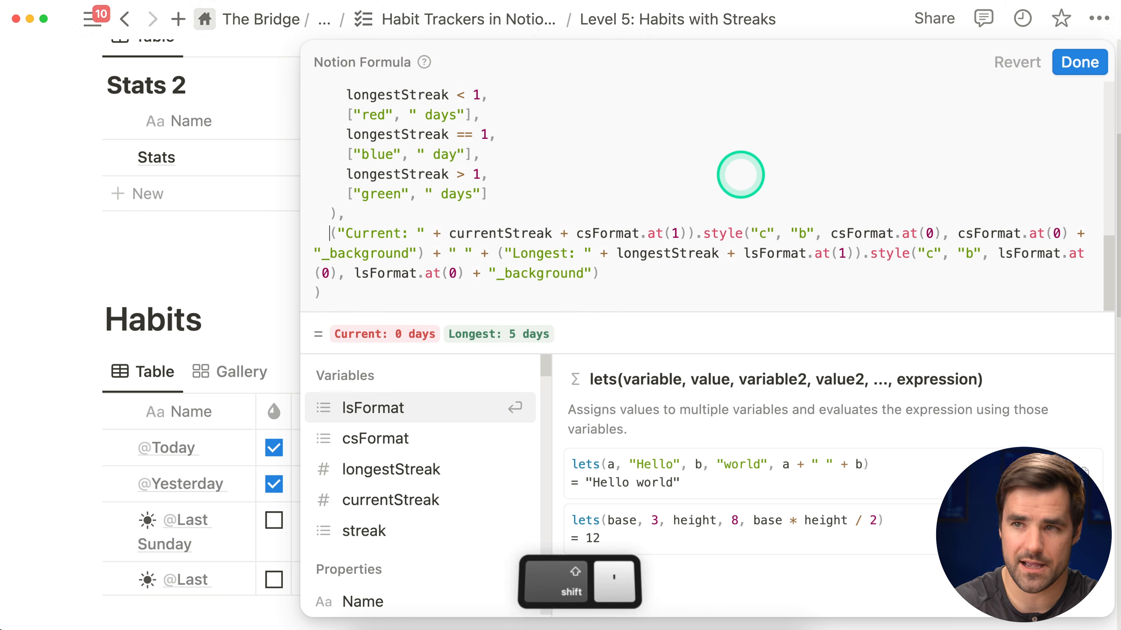
# Begin a new string with a water droplet emoji in front of the "Current: " expression
pyautogui.write('"')
pyautogui.press('ctrl+super+space')
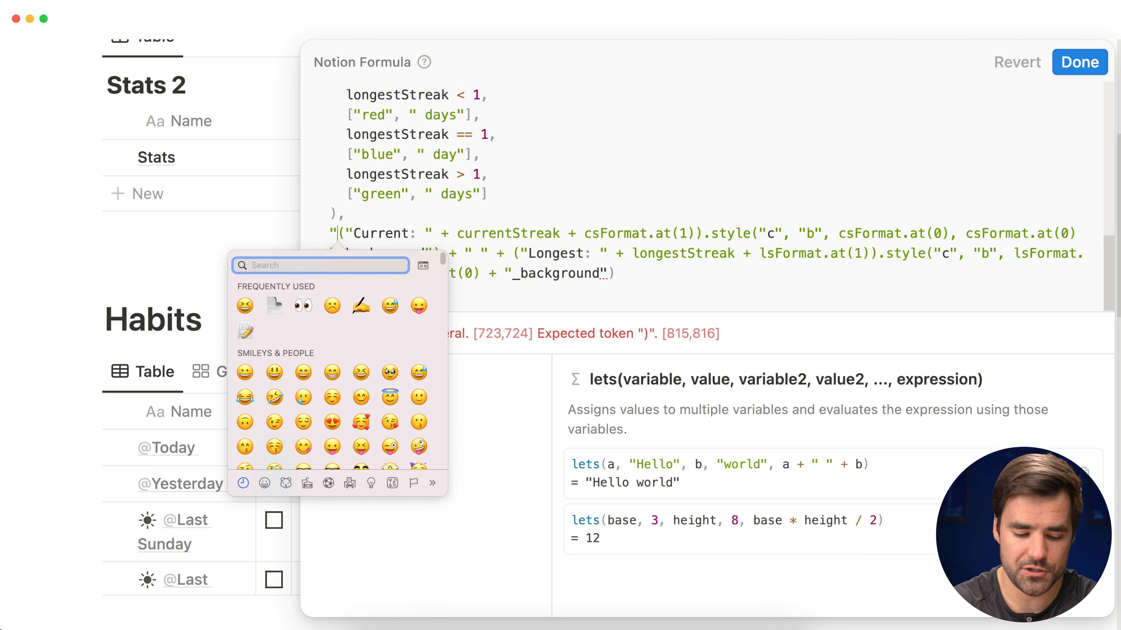
pyautogui.press('Return')
pyautogui.scroll(10, 739, 212)
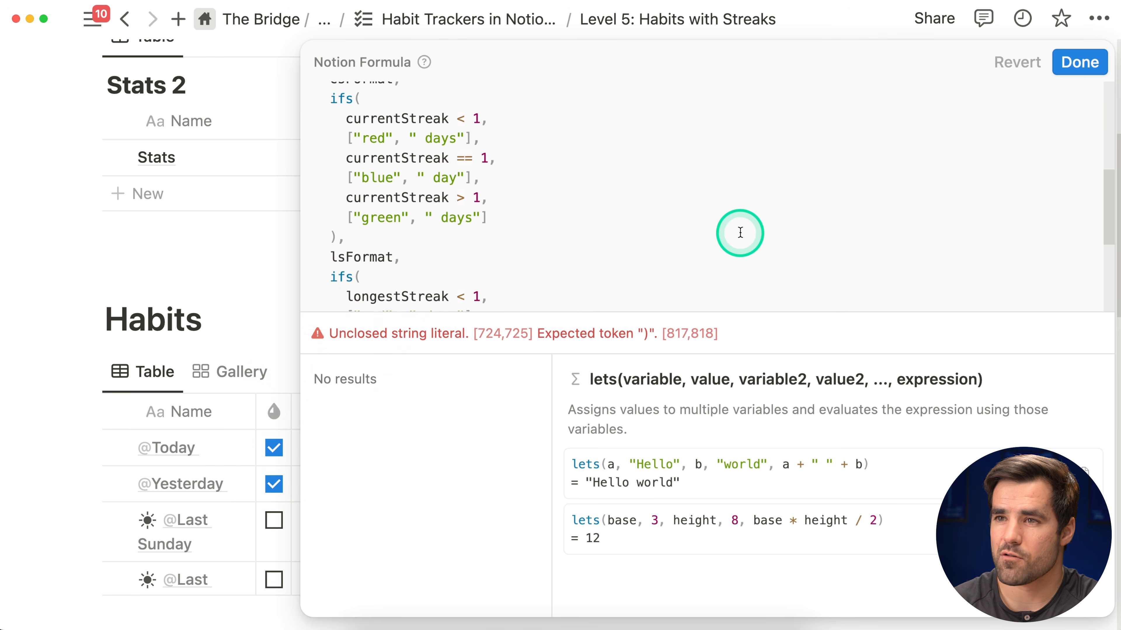
pyautogui.scroll(-10, 547, 203)
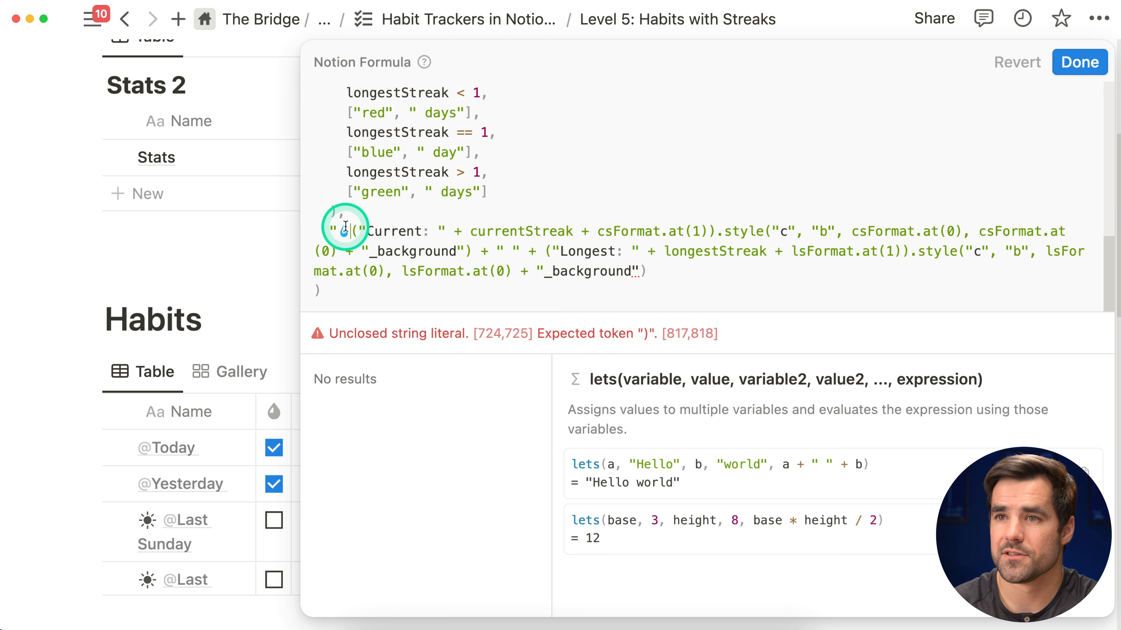
# Replace the droplet emoji with a drink cup emoji labelled "Protein: ", join it to the "Current: " expression with +, and save the formula
pyautogui.press('BackSpace')
pyautogui.press('ctrl+super+space')
pyautogui.write('d')
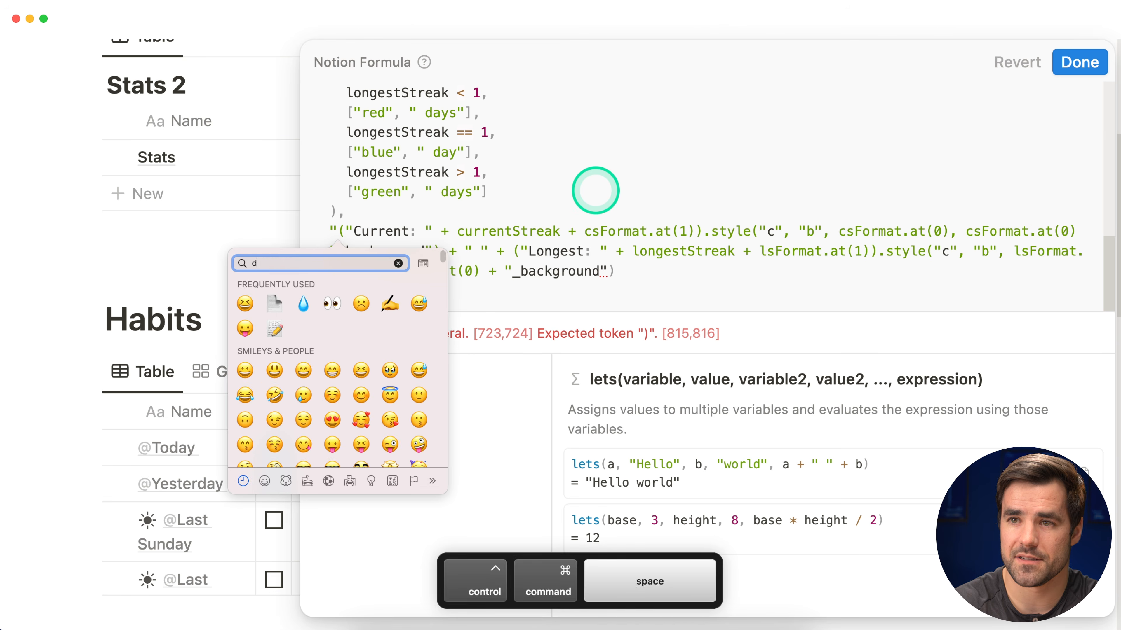
pyautogui.write('rink')
pyautogui.press('Return')
pyautogui.write('Protine')
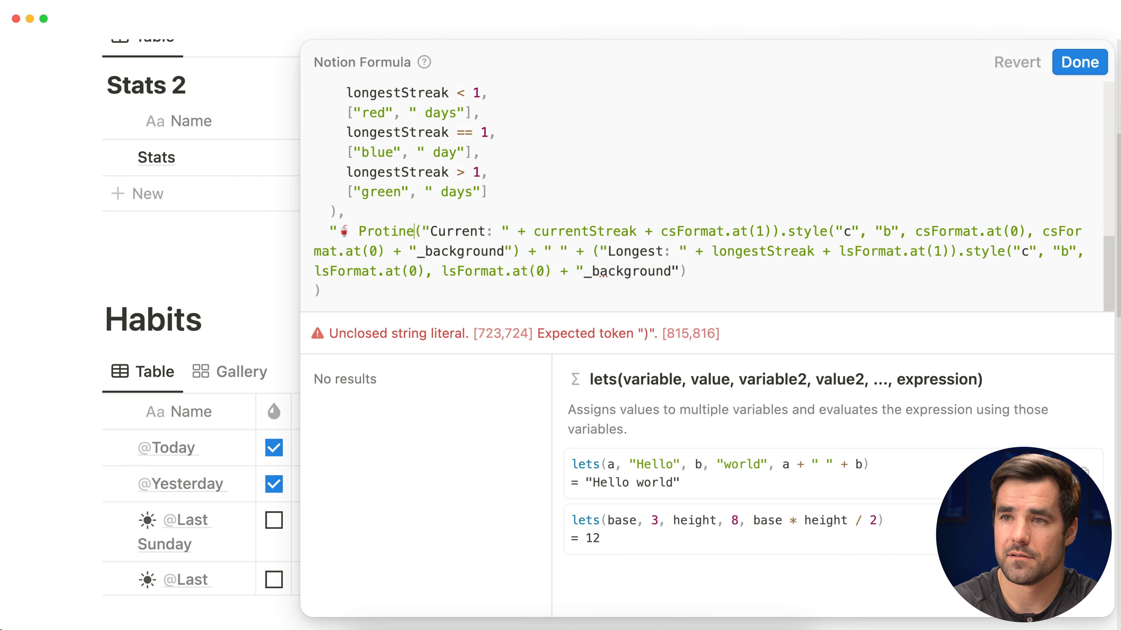
pyautogui.press('BackSpace')
pyautogui.press('BackSpace')
pyautogui.press('BackSpace')
pyautogui.write('ein: " +')
pyautogui.click(1078, 62)
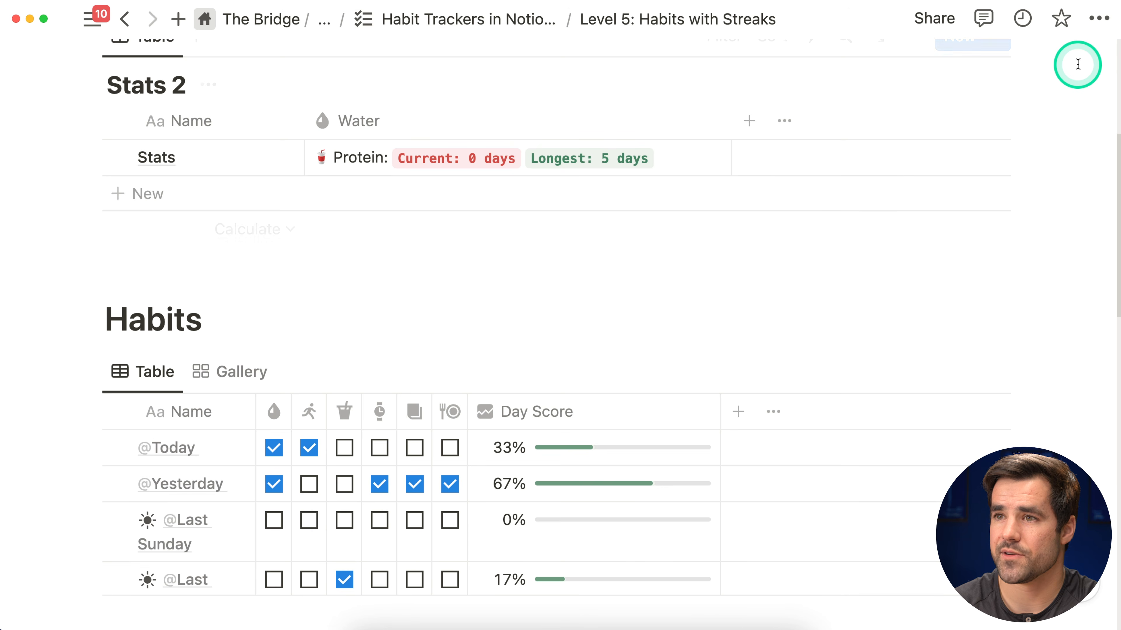
# Change the Stats 2 database view to a Gallery layout with card preview set to None
pyautogui.scroll(3, 963, 213)
pyautogui.click(911, 167)
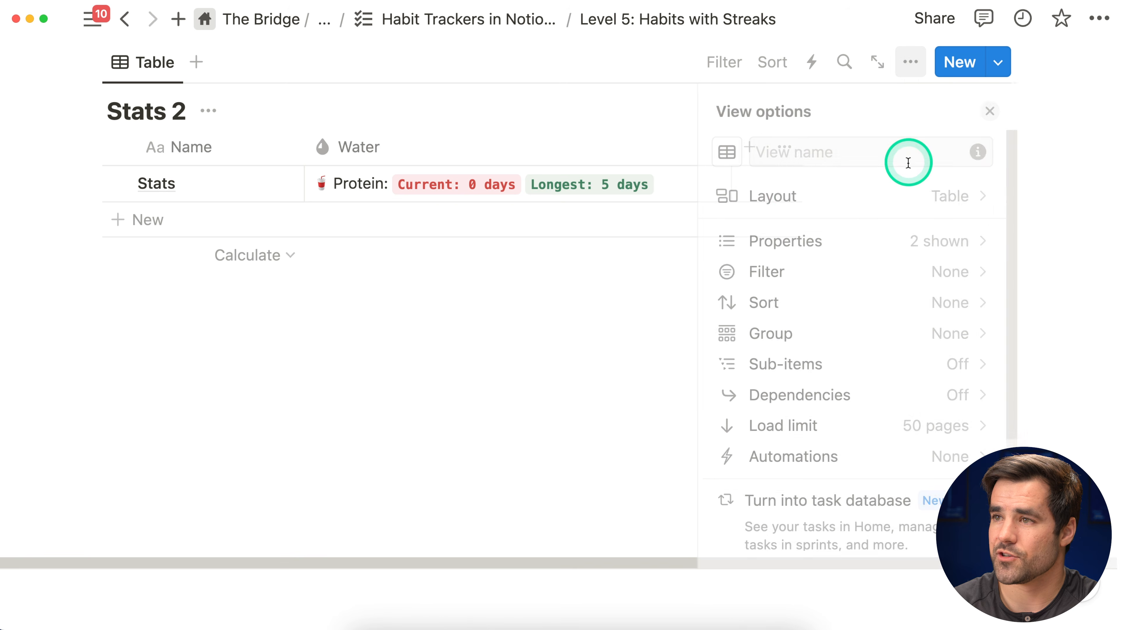
pyautogui.click(945, 196)
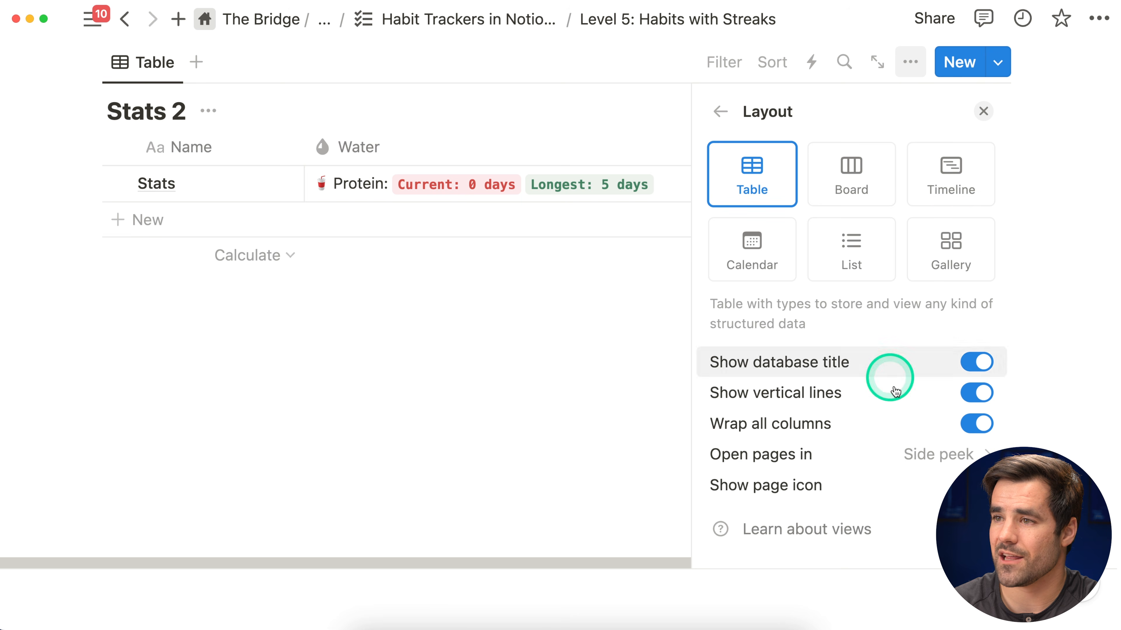
pyautogui.click(949, 263)
pyautogui.click(930, 392)
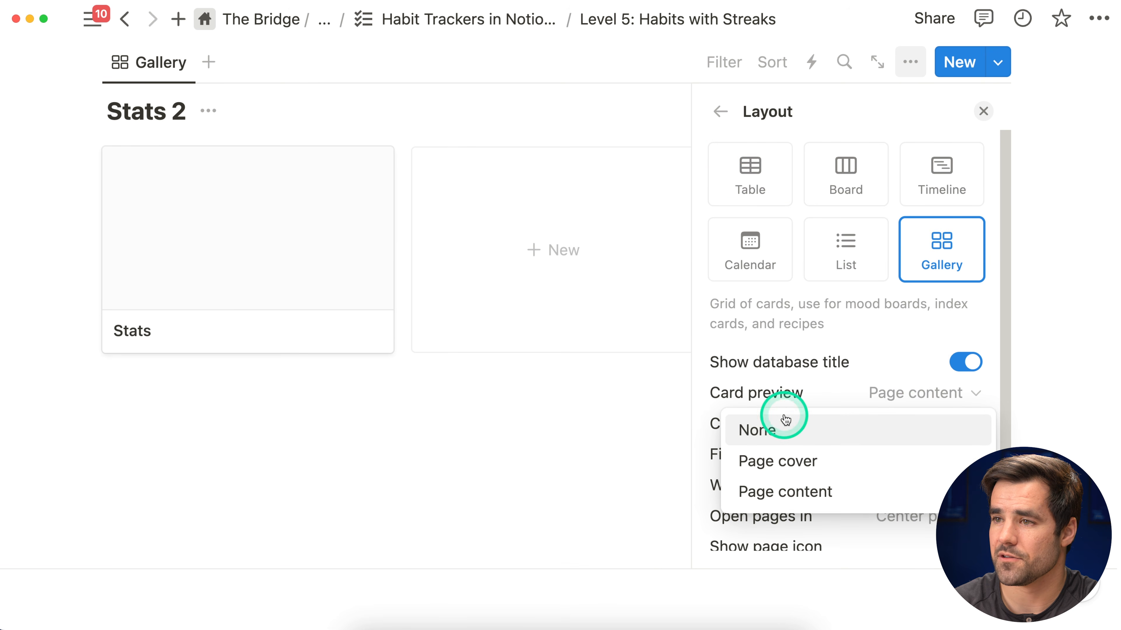
pyautogui.click(809, 429)
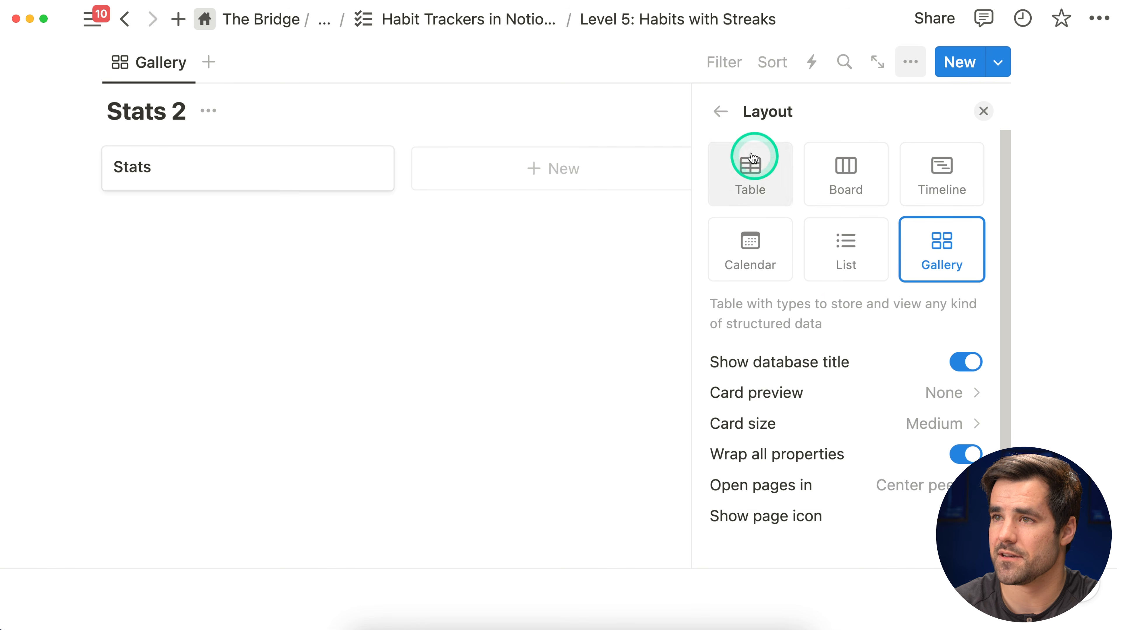
# Show the Water formula property on the Stats 2 gallery cards
pyautogui.click(720, 112)
pyautogui.click(866, 232)
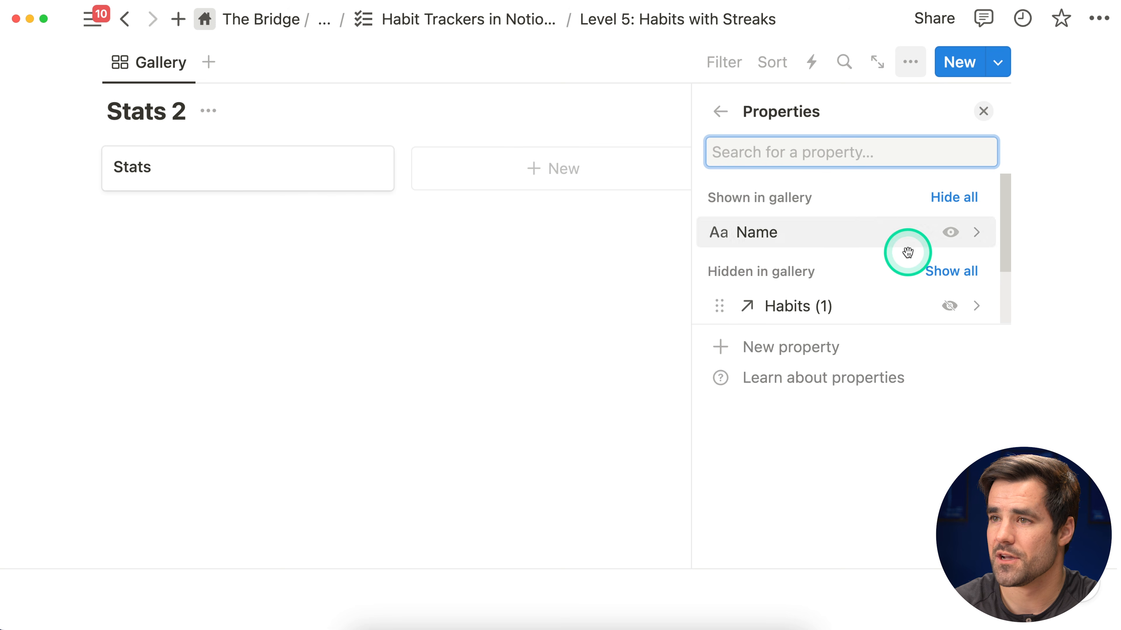
pyautogui.scroll(-2, 905, 265)
pyautogui.click(951, 258)
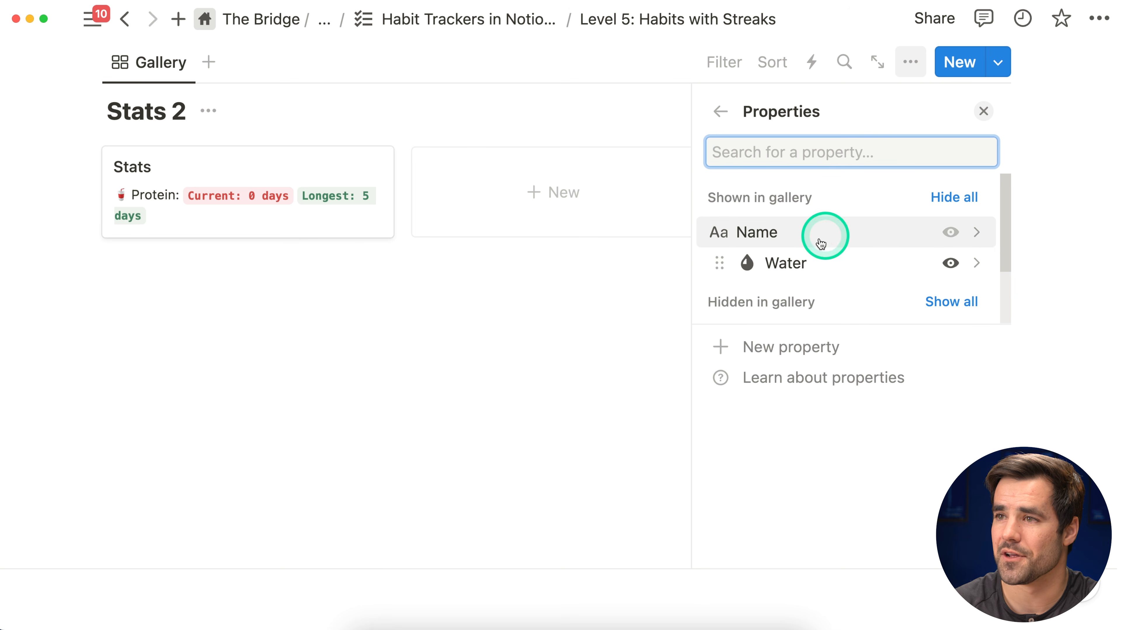
# Rename the Water property as Protein, give it a drink cup icon, and close its settings
pyautogui.click(975, 265)
pyautogui.press('super+a')
pyautogui.write('Pro')
pyautogui.click(604, 291)
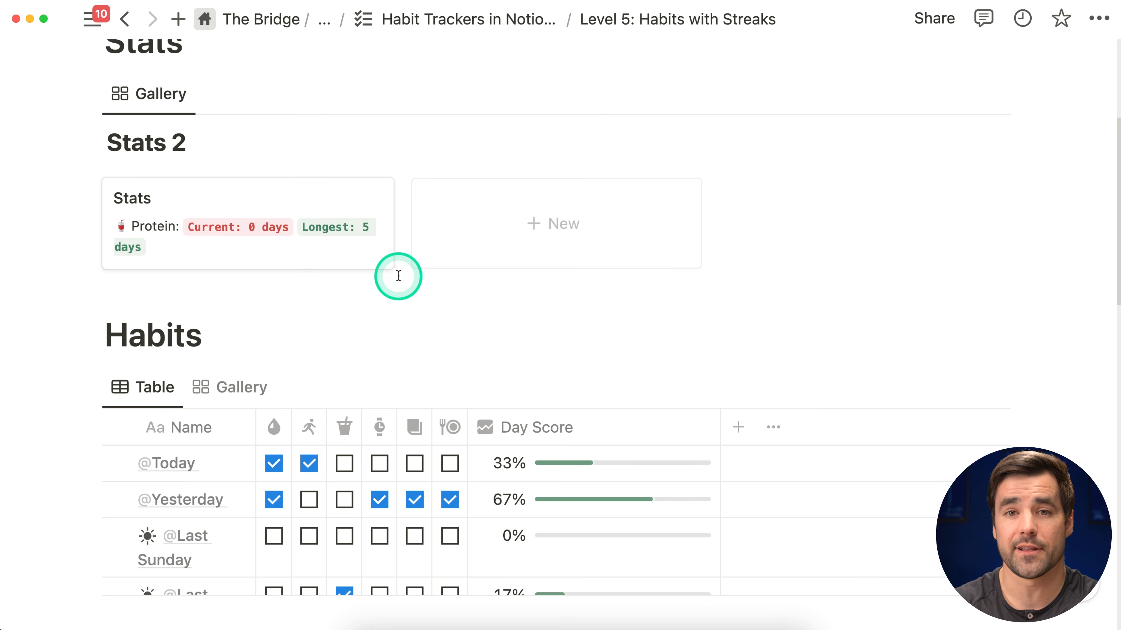
# Open the Stats card and duplicate its Protein property
pyautogui.scroll(-1, 440, 315)
pyautogui.scroll(1, 440, 315)
pyautogui.click(220, 227)
pyautogui.scroll(-4, 221, 223)
pyautogui.click(221, 236)
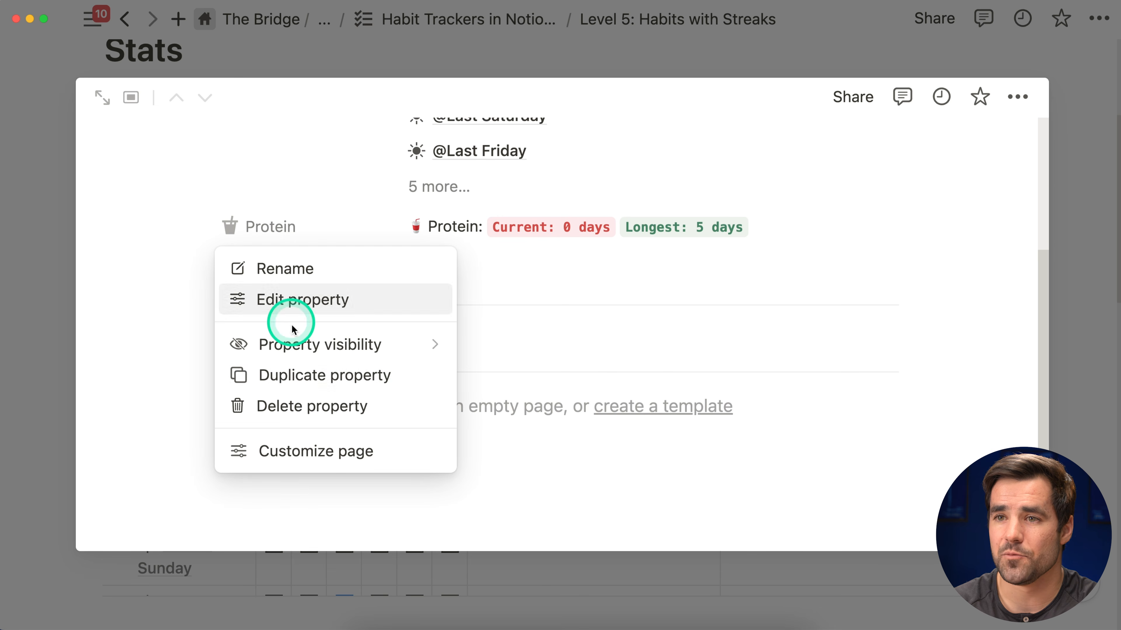
pyautogui.click(293, 375)
# Rename the duplicated Protein property as Water and give it a droplet icon
pyautogui.click(270, 267)
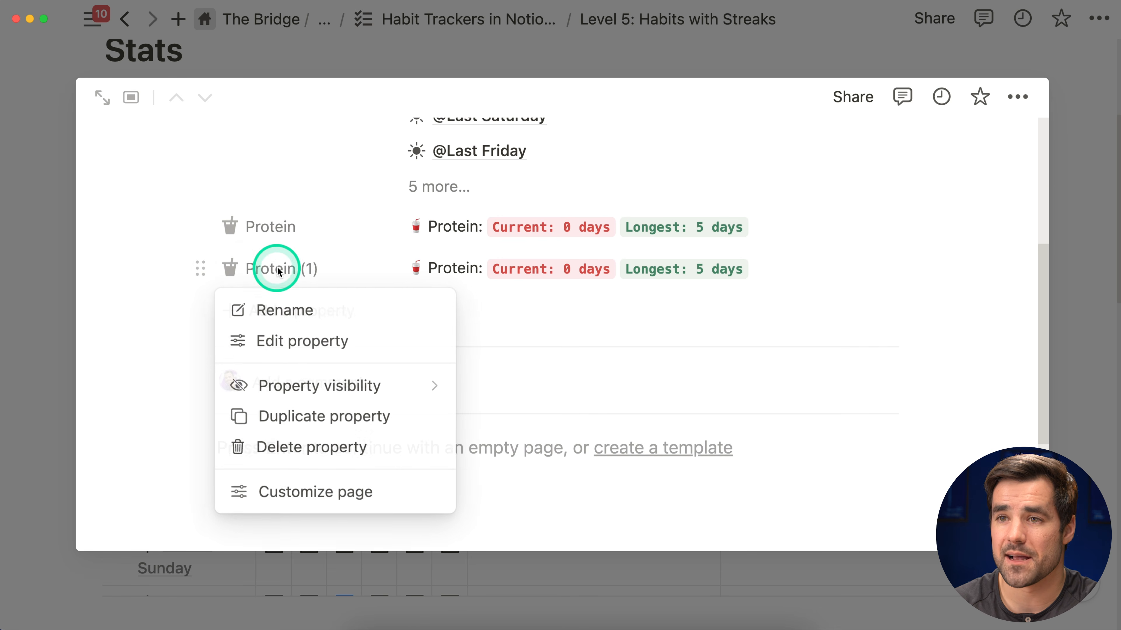
pyautogui.click(318, 327)
pyautogui.moveTo(413, 315); pyautogui.dragTo(278, 313)
pyautogui.press('BackSpace')
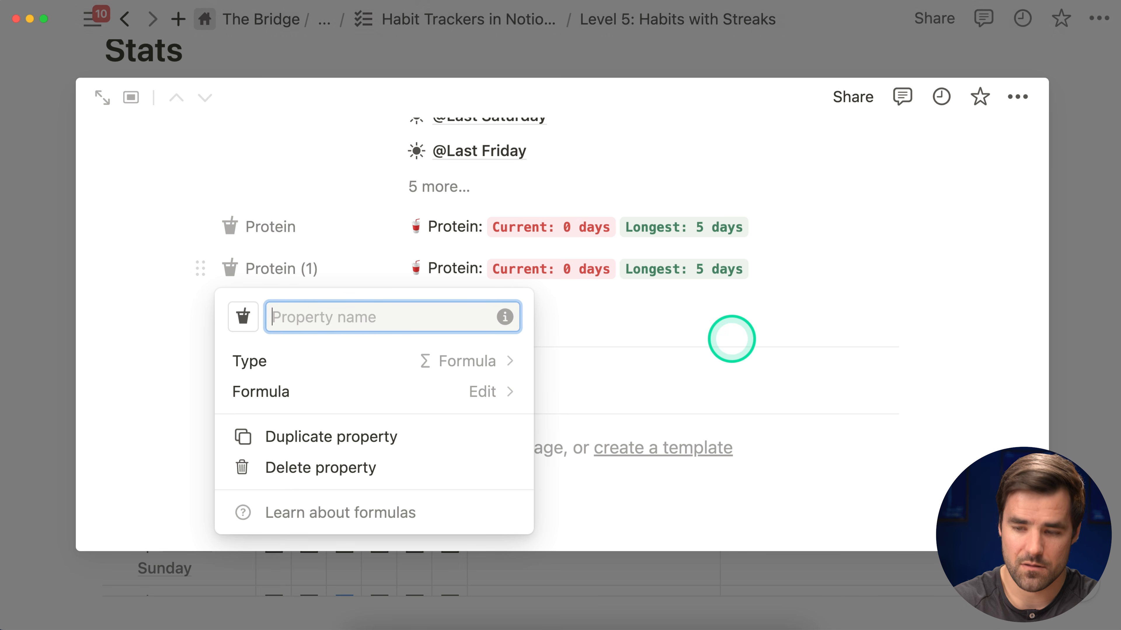
pyautogui.write('Water')
pyautogui.click(244, 317)
pyautogui.click(170, 381)
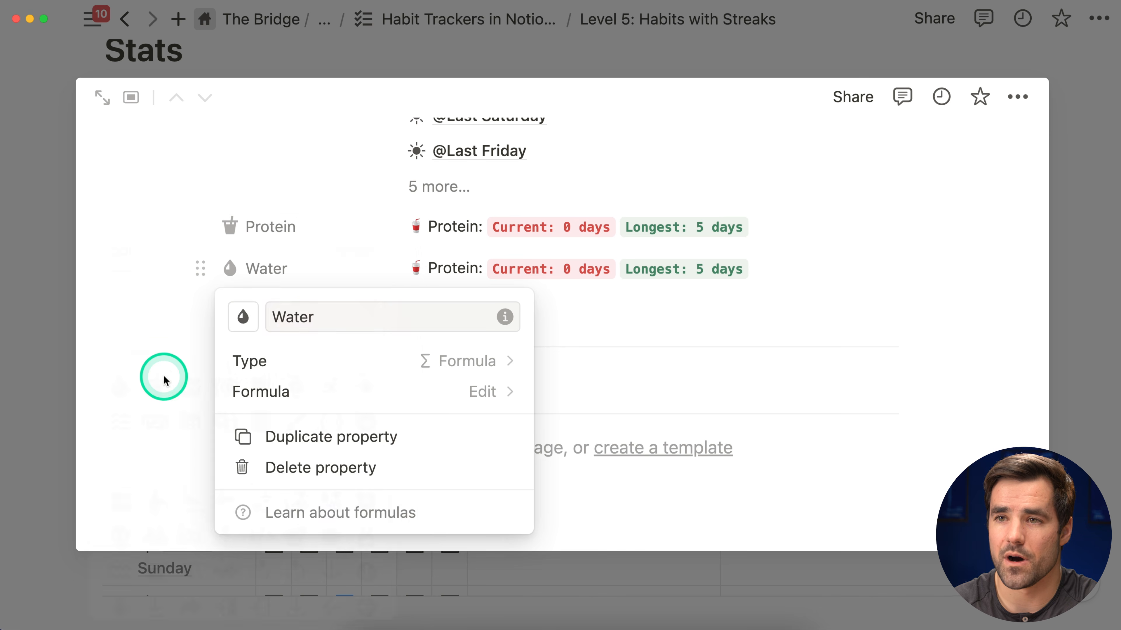
pyautogui.click(843, 334)
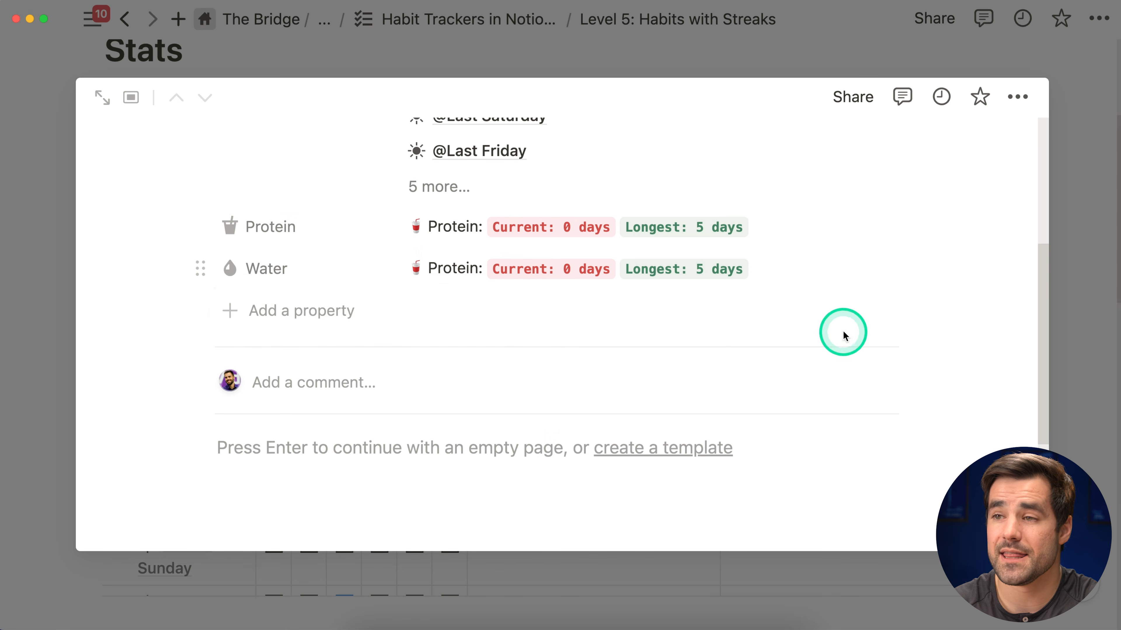
# In the Water property's formula, replace Drink Protein Shake with the Drink Water property inside map()
pyautogui.click(582, 269)
pyautogui.click(570, 190)
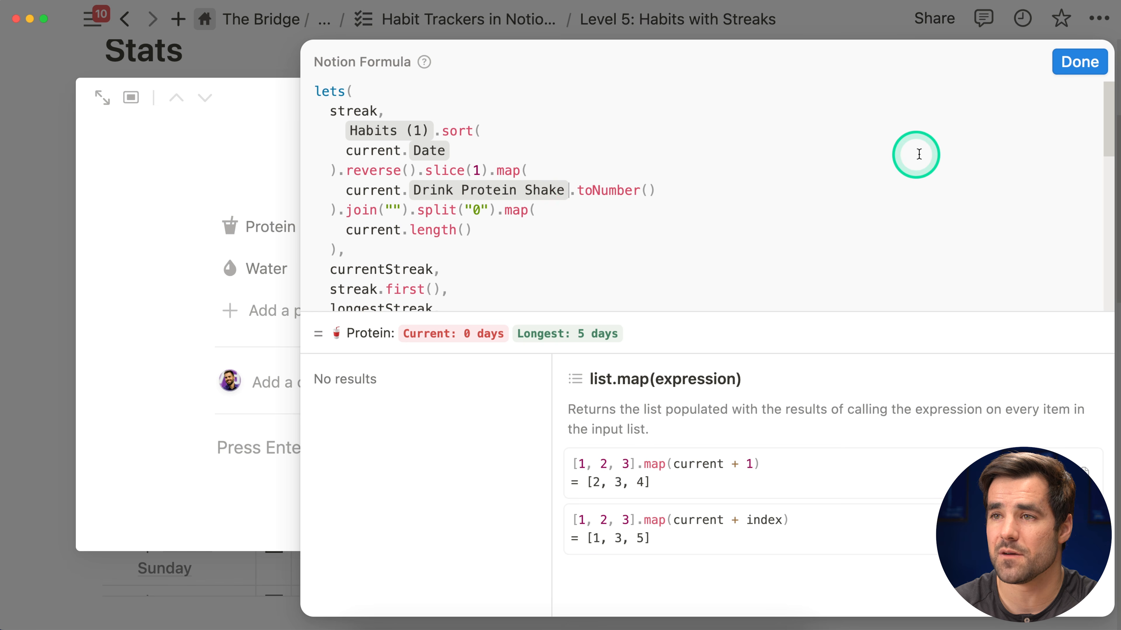
pyautogui.press('BackSpace')
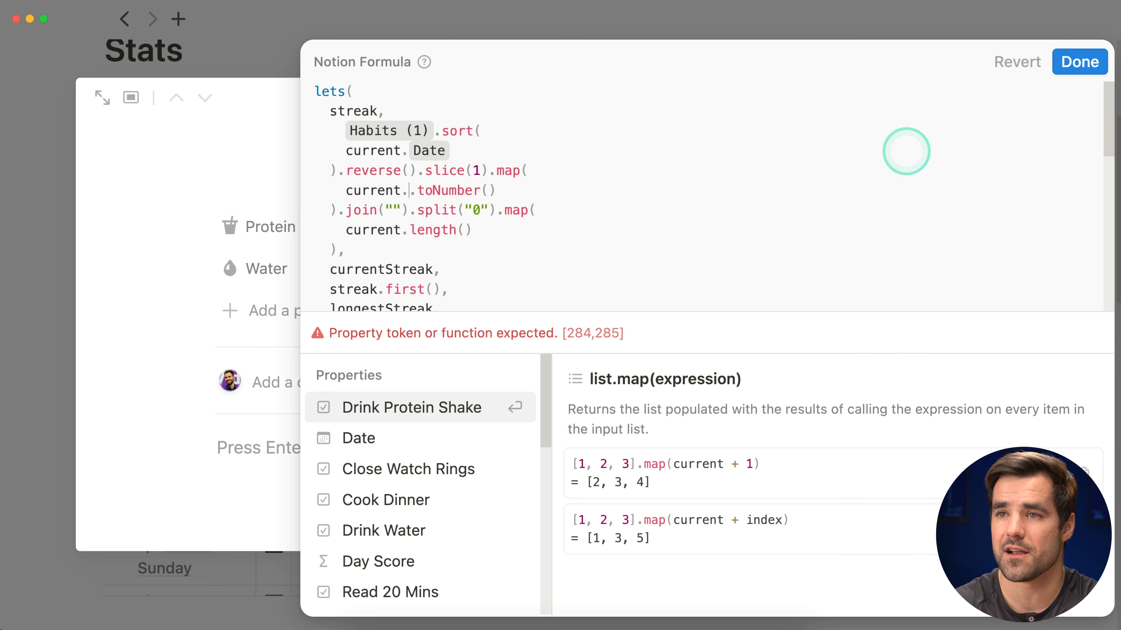
pyautogui.write('drin')
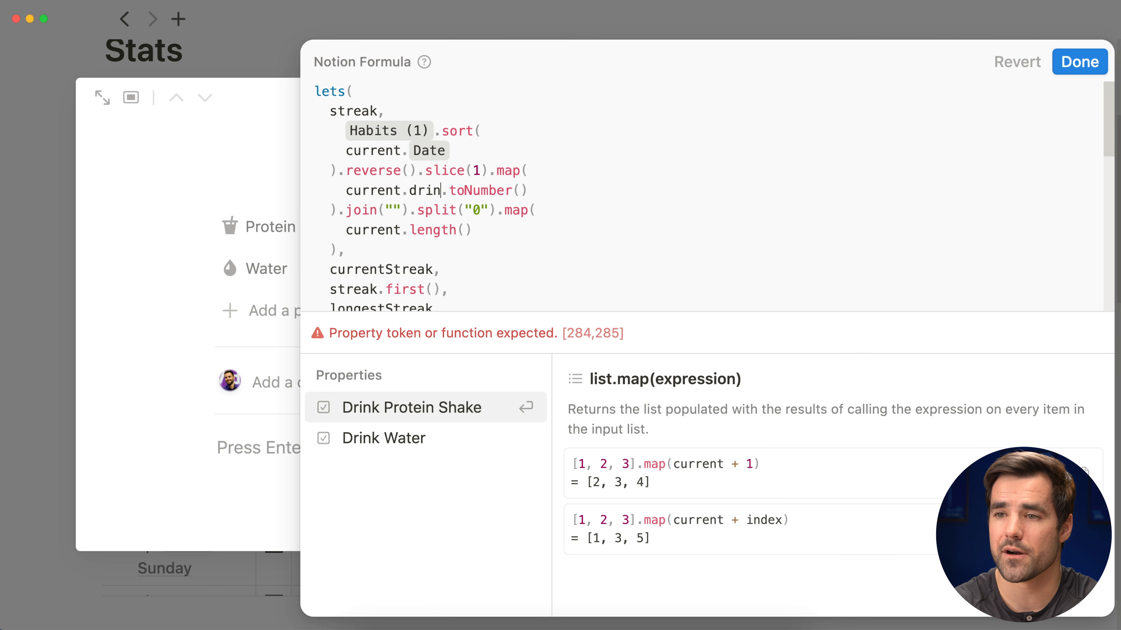
pyautogui.press('Down')
pyautogui.press('Return')
# Change the Water formula's label from the Protein text to a water droplet emoji followed by "Water", and save the formula
pyautogui.scroll(-5, 568, 224)
pyautogui.scroll(-5, 568, 224)
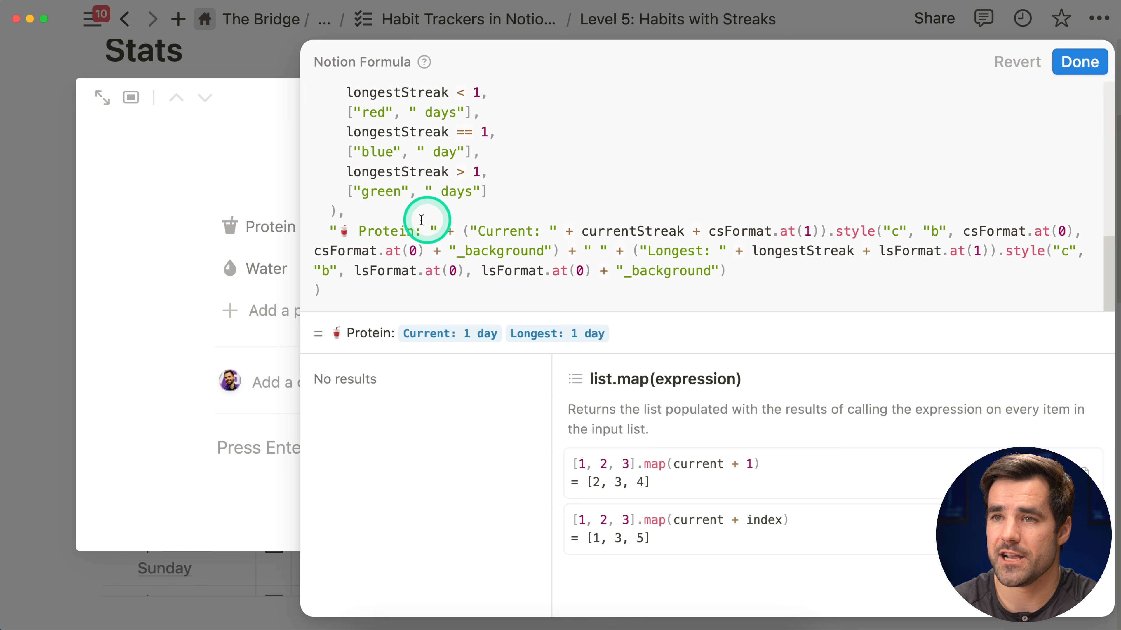
pyautogui.moveTo(413, 231); pyautogui.dragTo(356, 235)
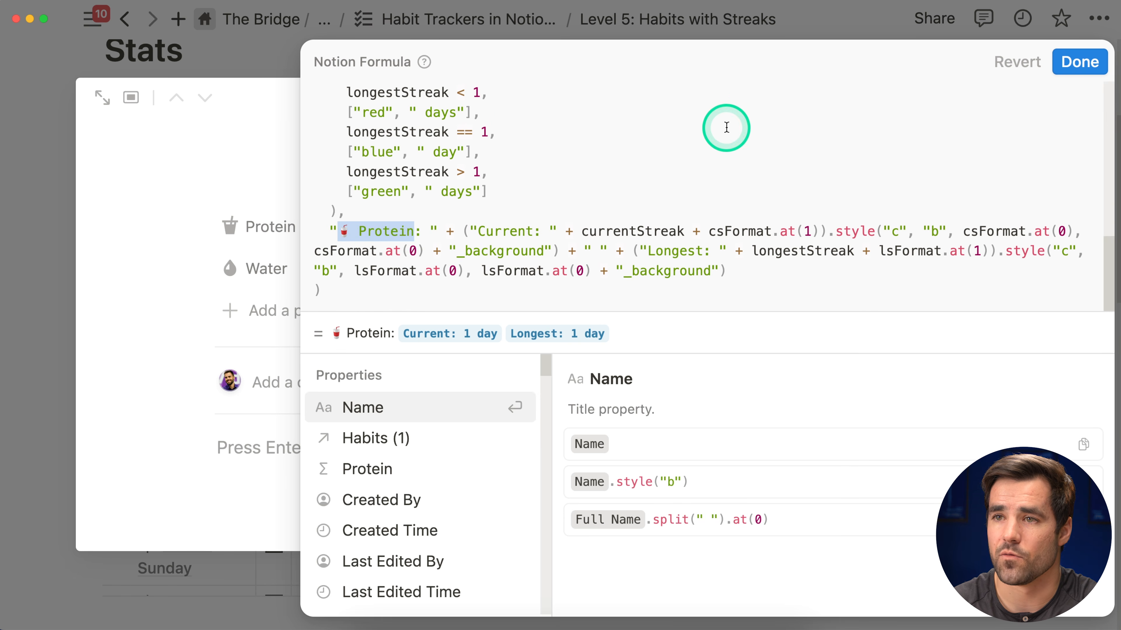
pyautogui.press('BackSpace')
pyautogui.press('ctrl+super+space')
pyautogui.click(331, 303)
pyautogui.write('Water')
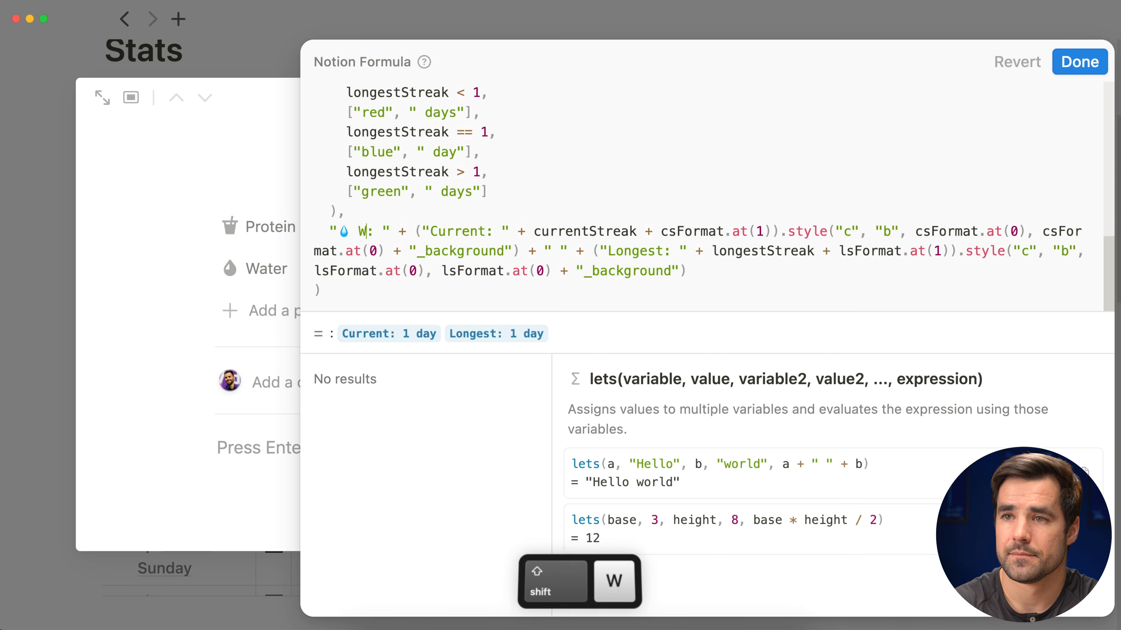
pyautogui.click(1079, 61)
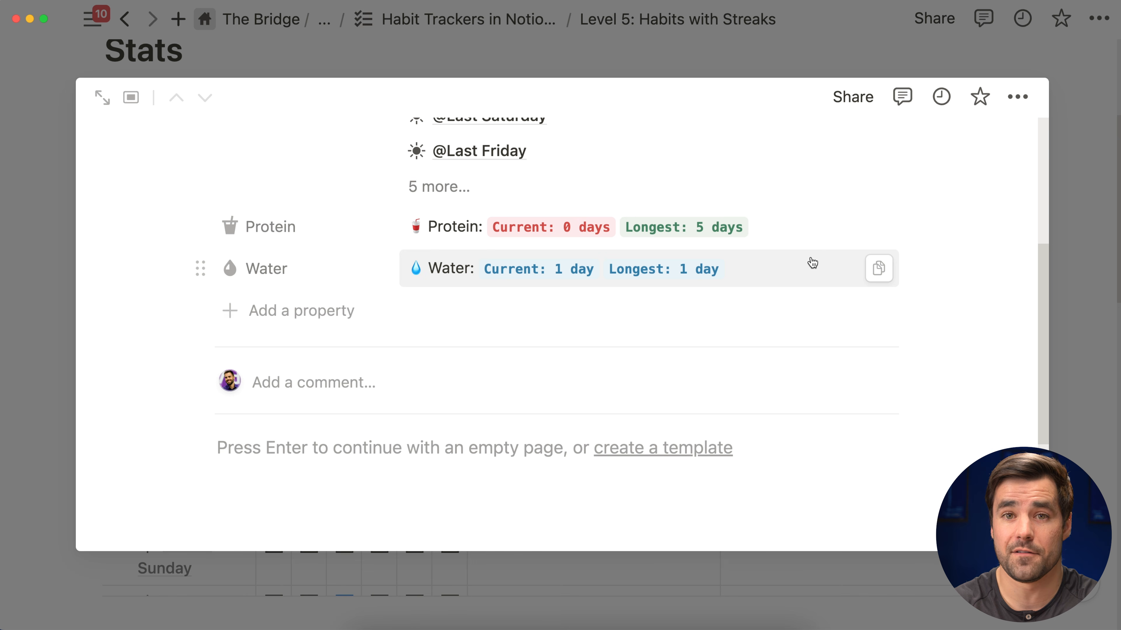
pyautogui.click(717, 271)
pyautogui.click(798, 260)
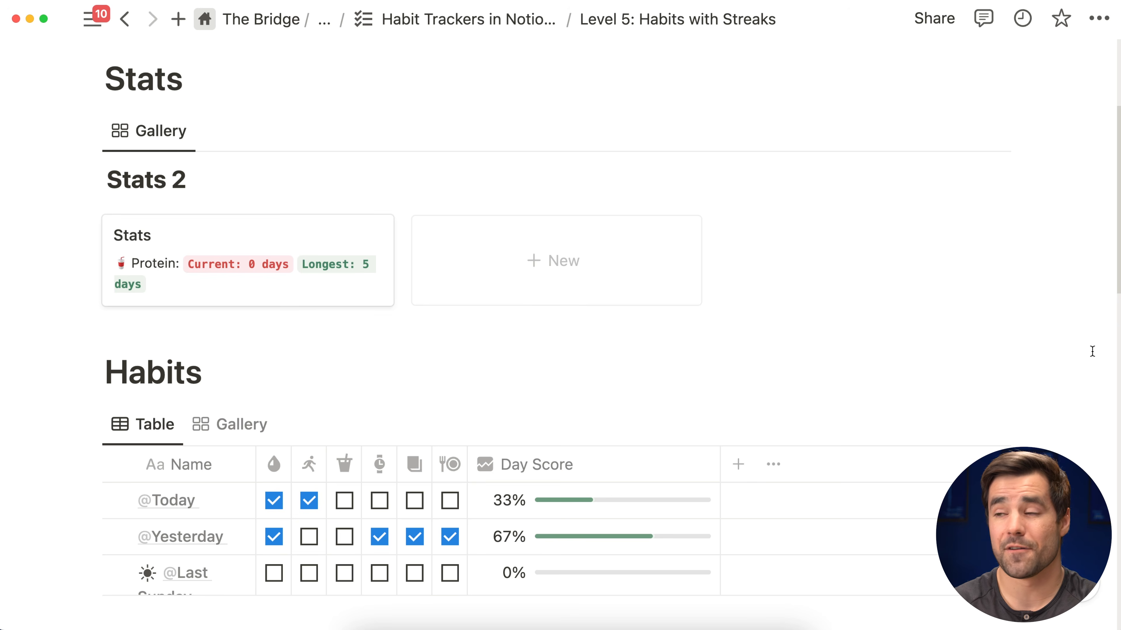
# Insert a two-column block directly beneath the page title
pyautogui.scroll(5, 1068, 344)
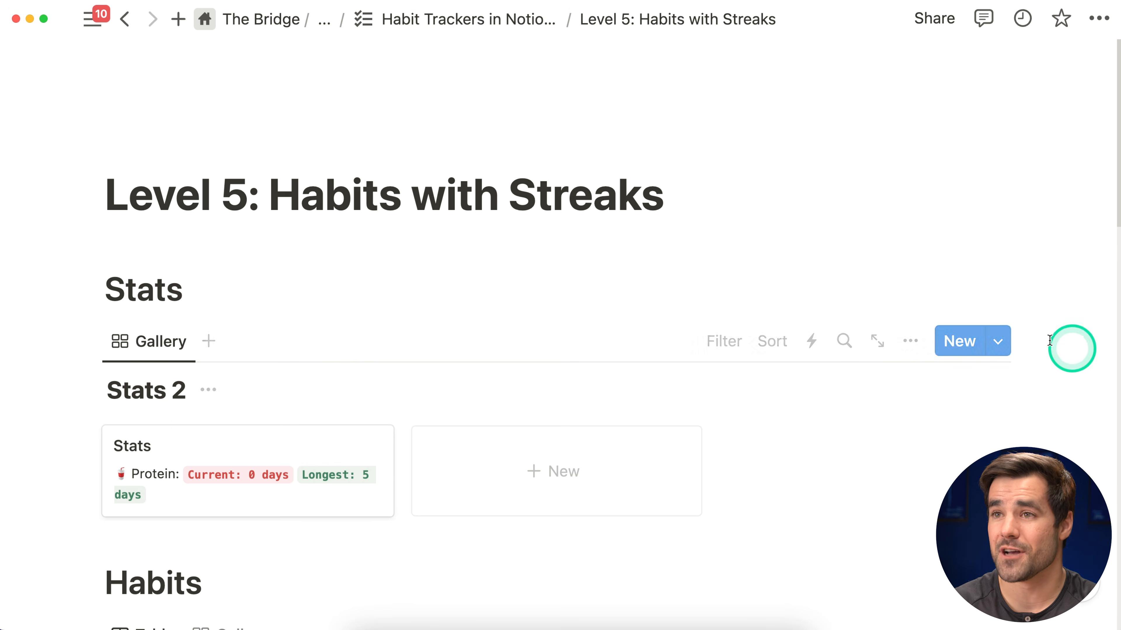
pyautogui.press('Return')
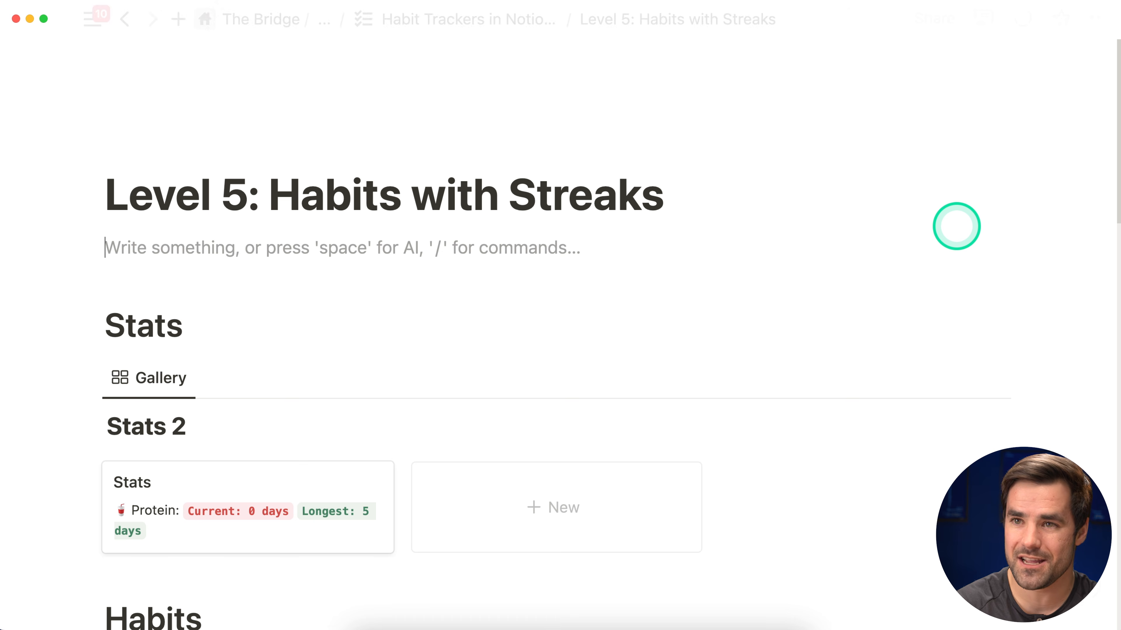
pyautogui.write('/2c')
pyautogui.press('Return')
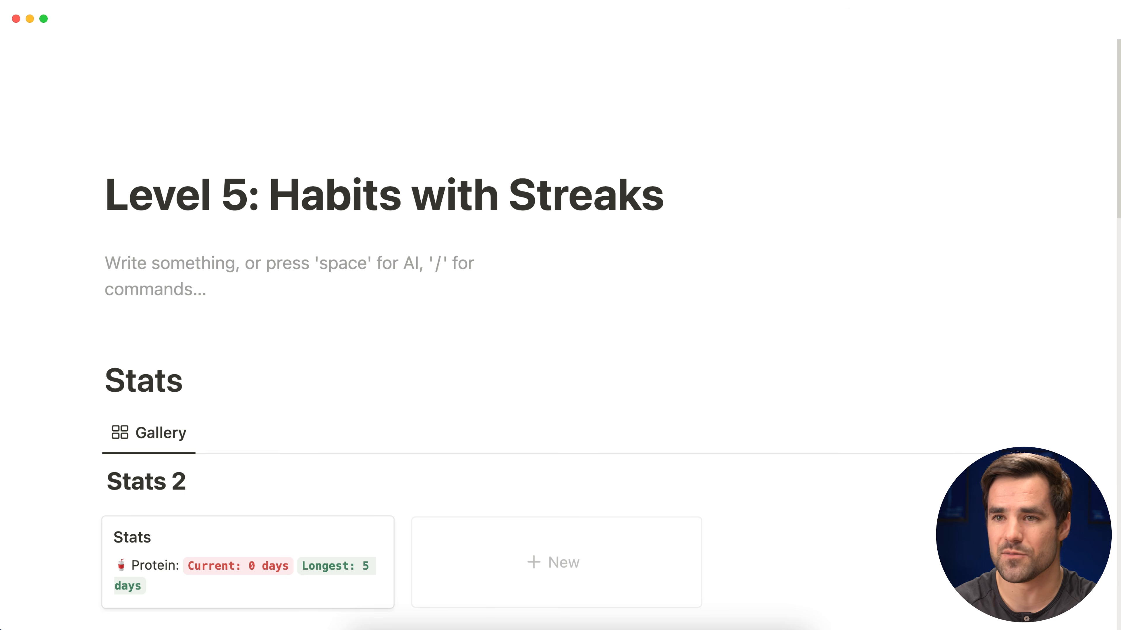
# Move the Stats heading and its gallery database into the right-hand column
pyautogui.moveTo(99, 381); pyautogui.dragTo(874, 241)
pyautogui.moveTo(84, 285); pyautogui.dragTo(726, 259)
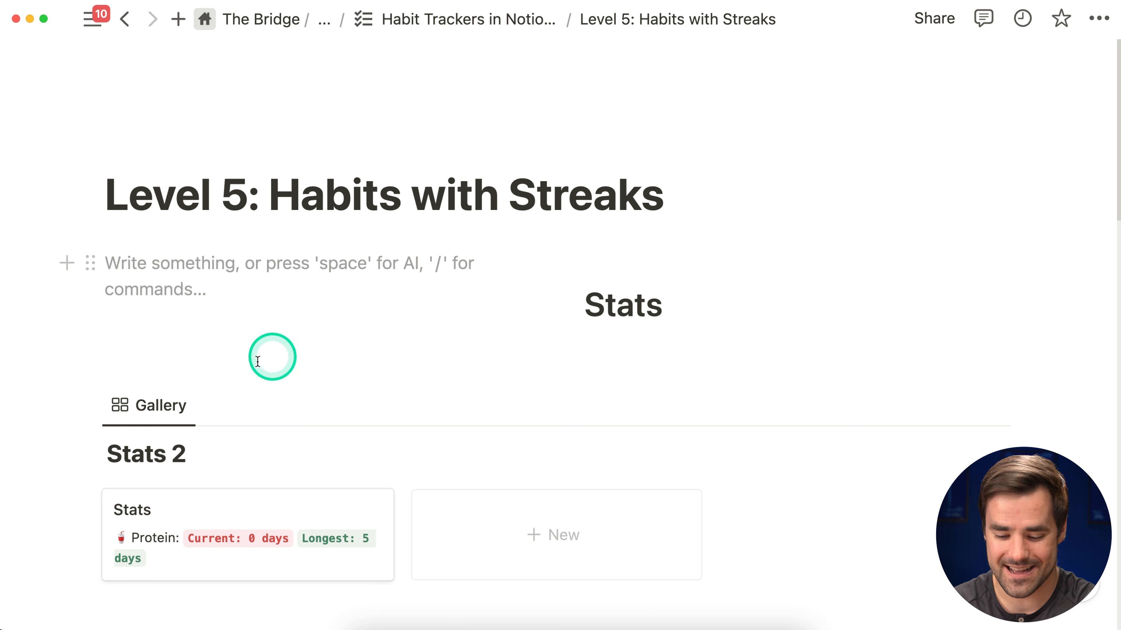
pyautogui.moveTo(622, 332); pyautogui.dragTo(623, 334)
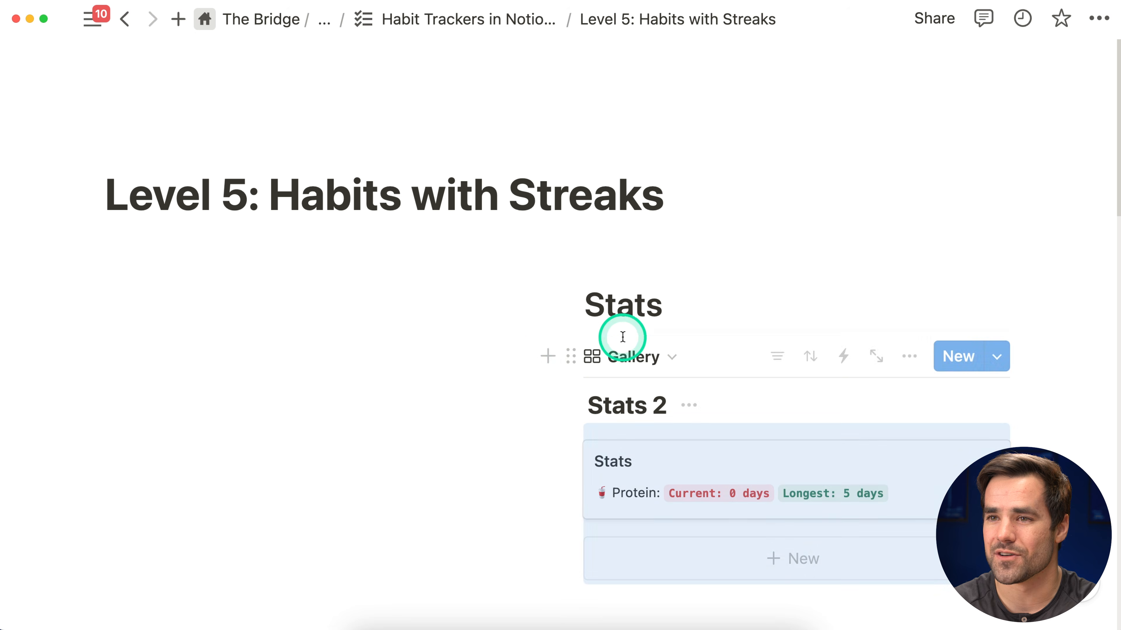
# Move the Habits heading and its database into the left-hand column and delete the leftover empty line
pyautogui.scroll(-15, 574, 357)
pyautogui.scroll(8, 551, 378)
pyautogui.moveTo(124, 170); pyautogui.dragTo(177, 306)
pyautogui.click(190, 300)
pyautogui.press('BackSpace')
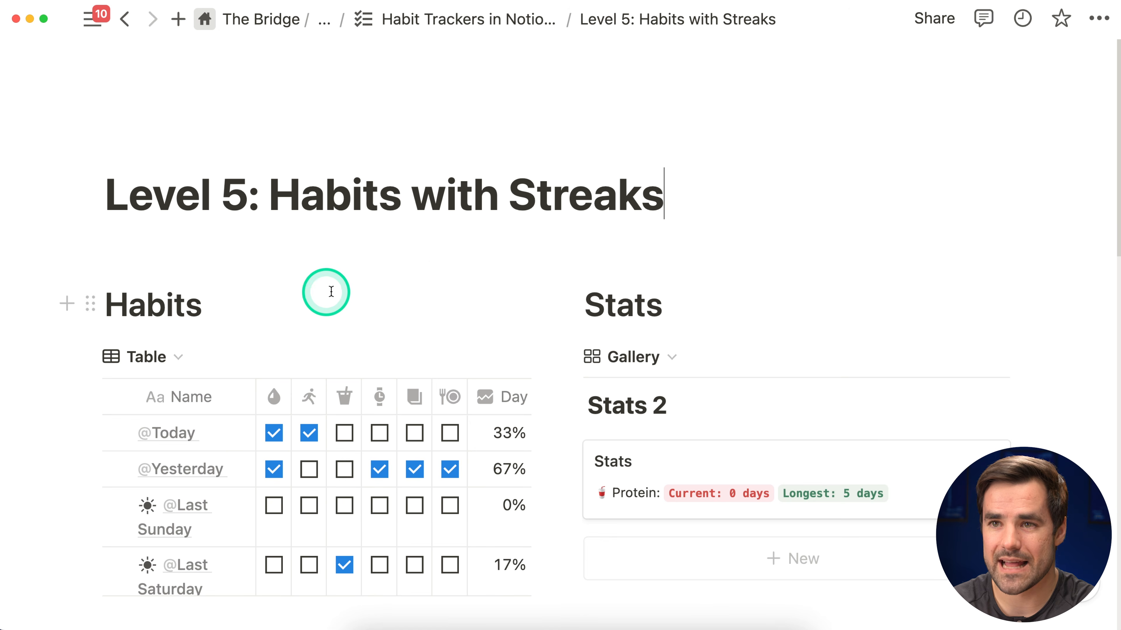
# Switch the Habits database from its Table view to the Gallery view
pyautogui.scroll(-1, 575, 333)
pyautogui.click(168, 335)
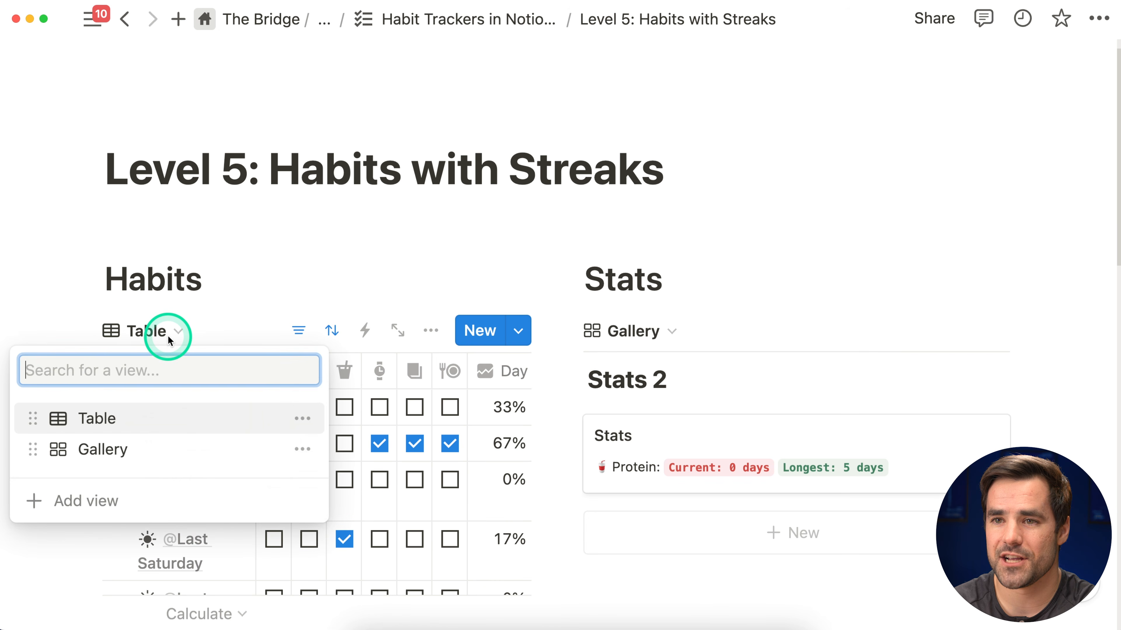
pyautogui.click(121, 450)
pyautogui.scroll(-5, 684, 490)
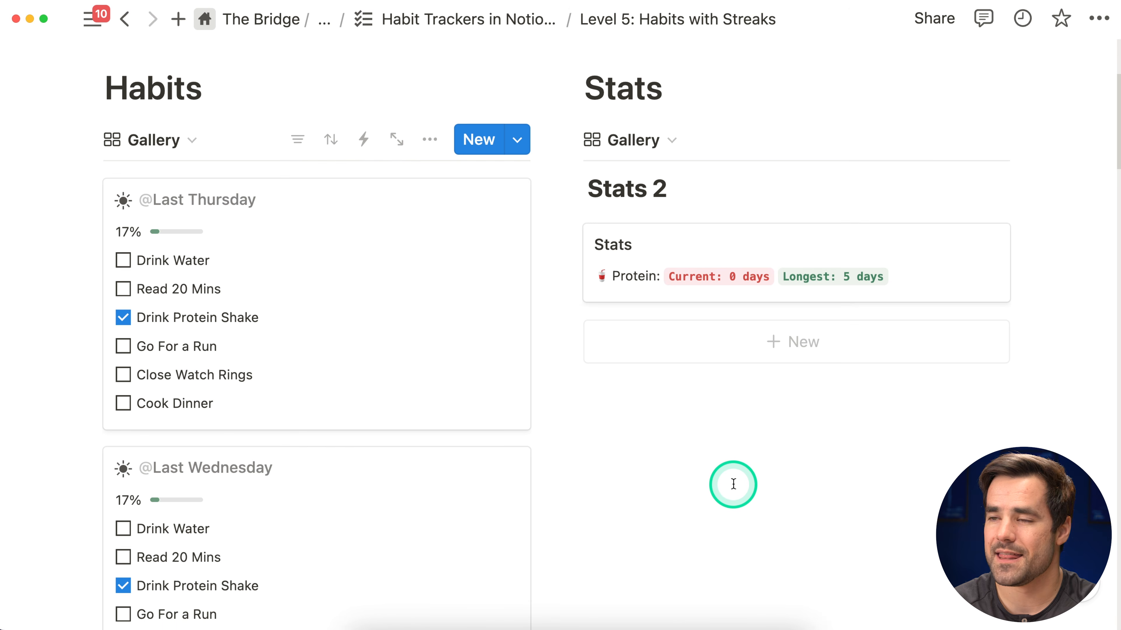
# Hide the Stats 2 database title above the stats card
pyautogui.click(682, 301)
pyautogui.click(757, 403)
pyautogui.scroll(-1, 711, 436)
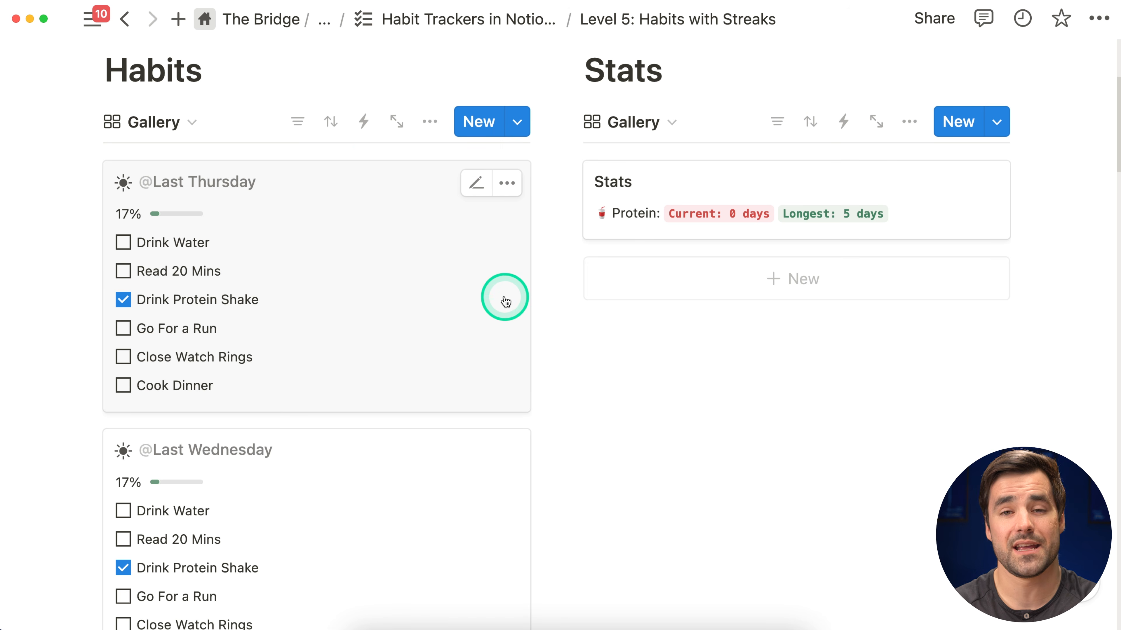
# Sort the Habits gallery by Date in descending order and save the sort for everyone
pyautogui.click(336, 126)
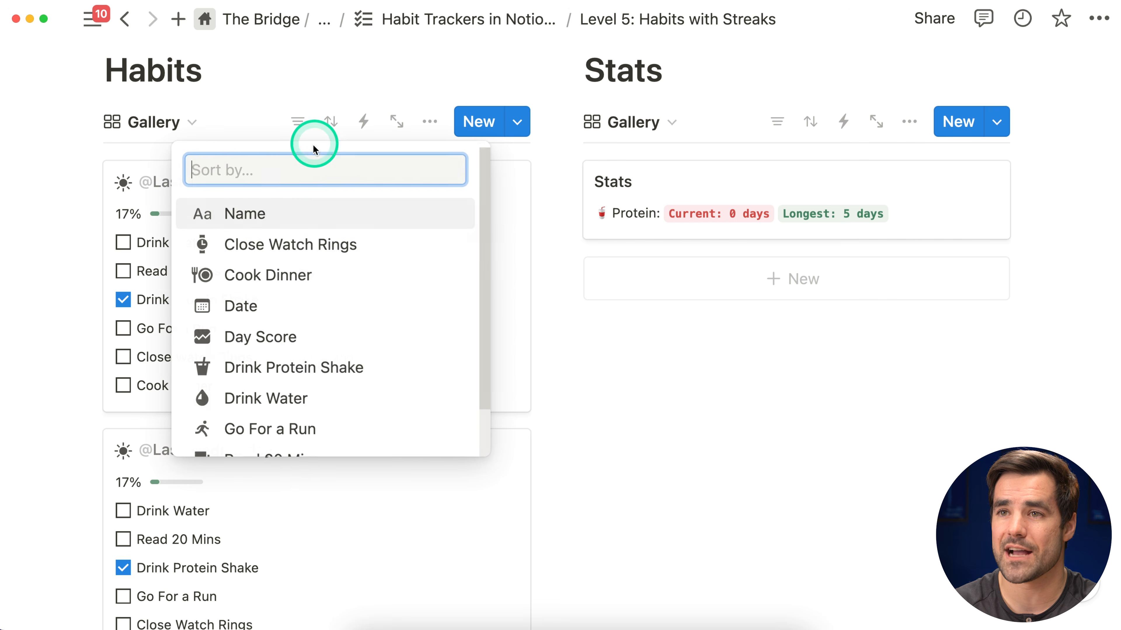
pyautogui.click(283, 319)
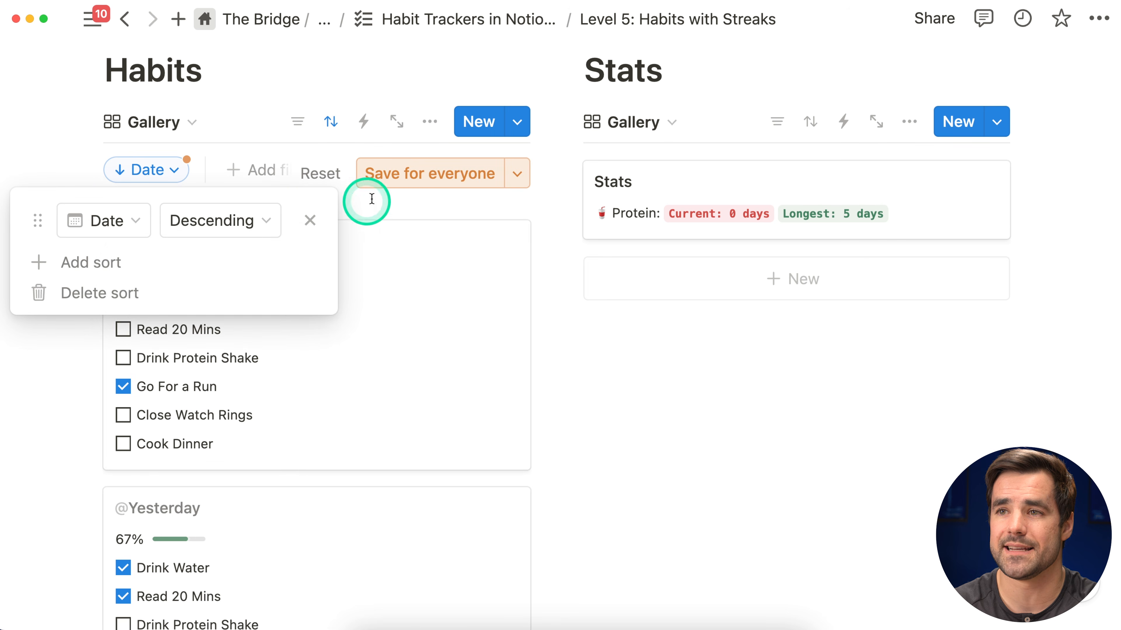
pyautogui.click(403, 179)
pyautogui.click(930, 357)
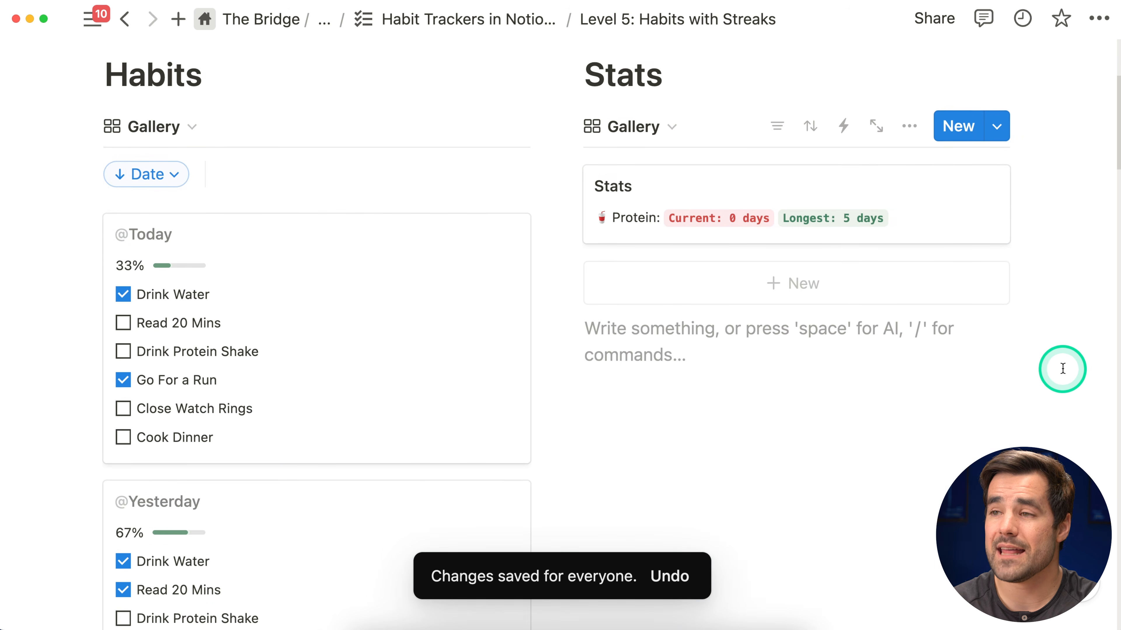
# Show the Water streak property alongside Protein on the Stats gallery card
pyautogui.scroll(2, 1062, 367)
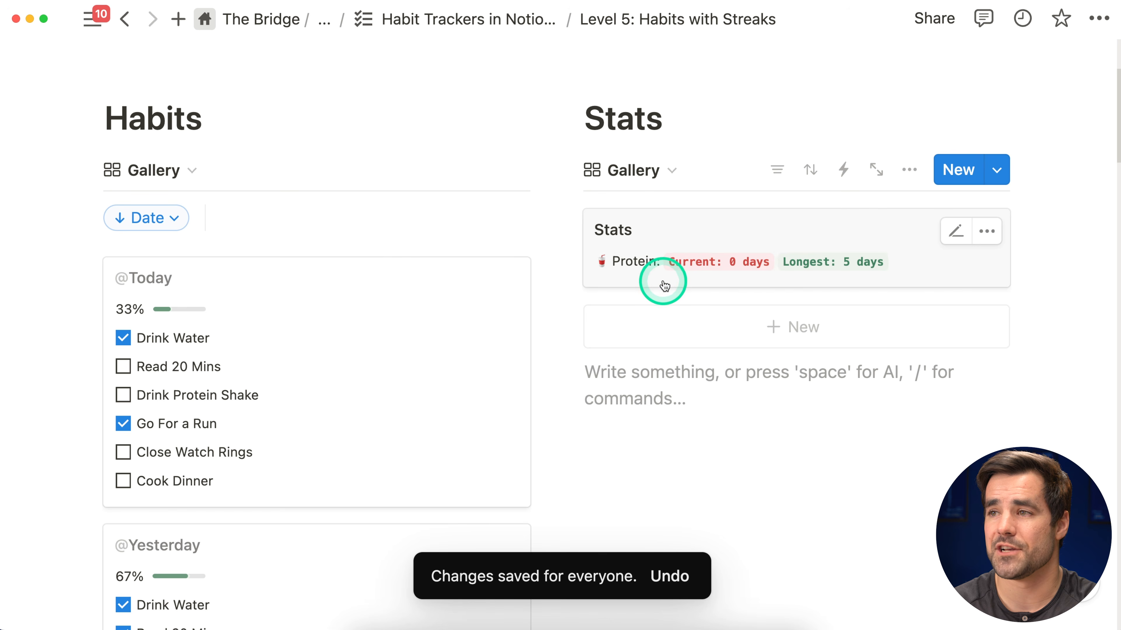
pyautogui.click(909, 182)
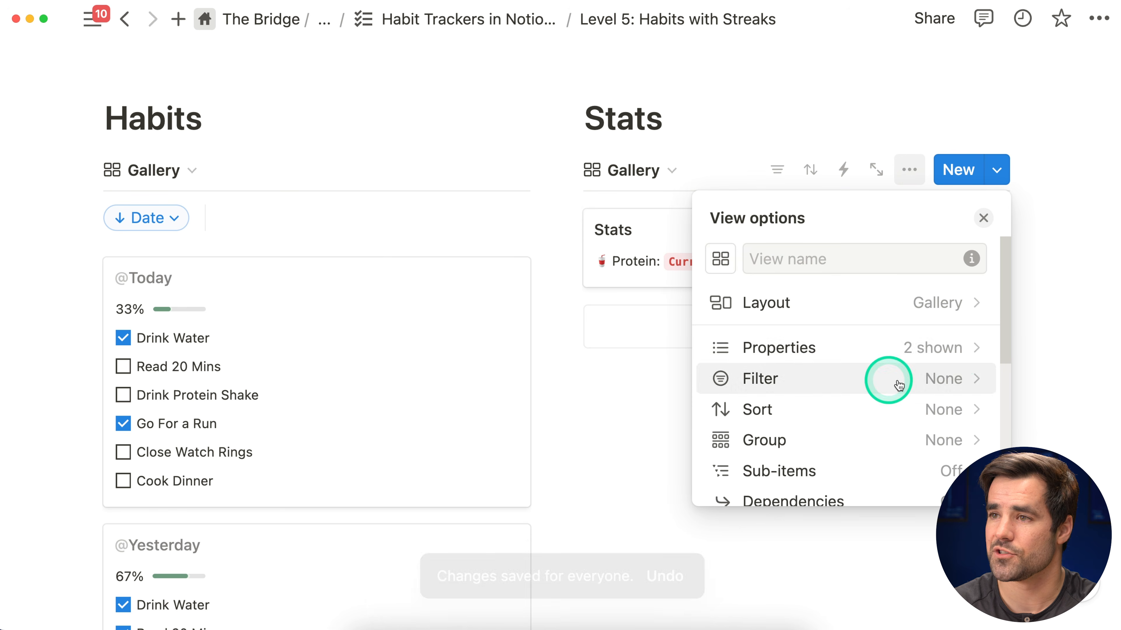
pyautogui.click(963, 360)
pyautogui.click(954, 366)
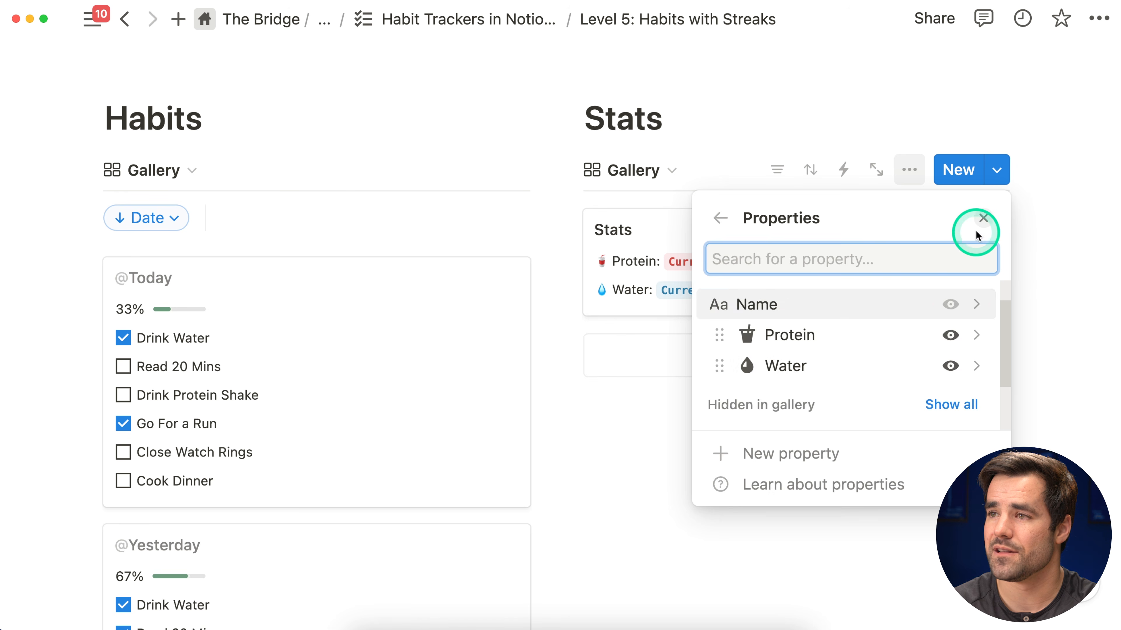
pyautogui.click(982, 219)
pyautogui.scroll(-1, 1040, 314)
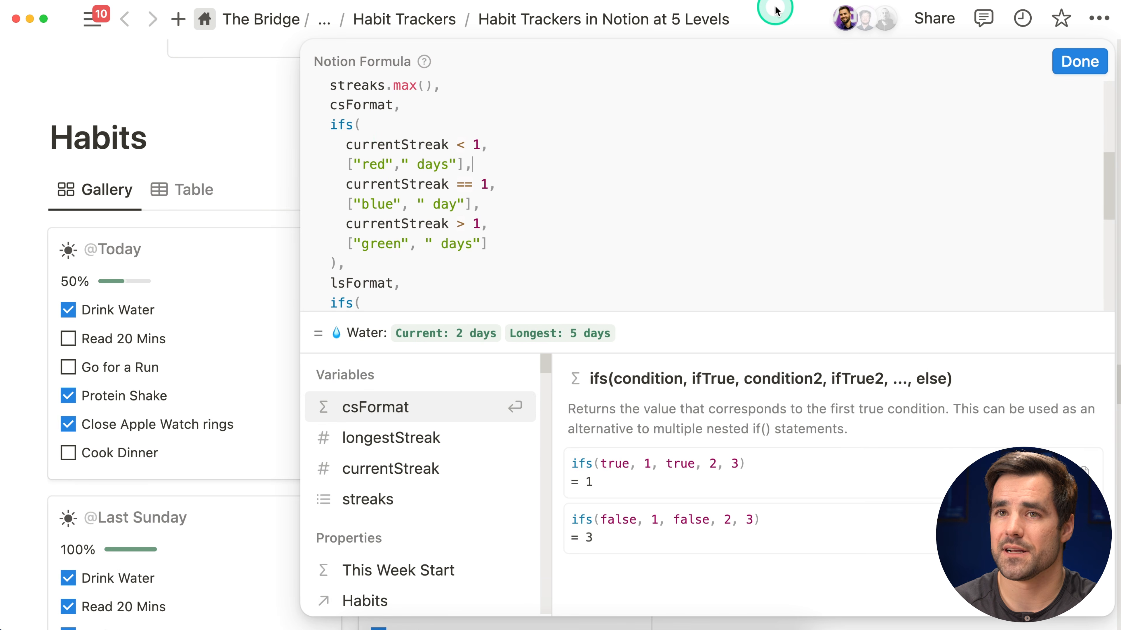
pyautogui.click(259, 129)
pyautogui.scroll(-2, 895, 455)
pyautogui.click(893, 495)
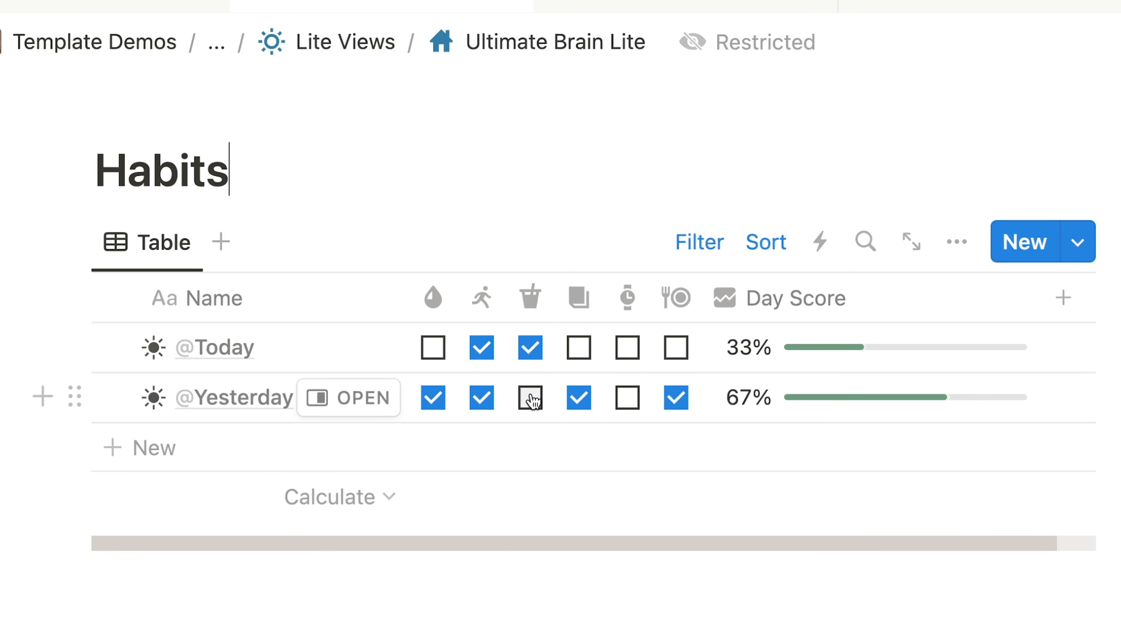
# Mark the protein shake and watch rings habits as completed for Yesterday in the Habits table
pyautogui.click(521, 397)
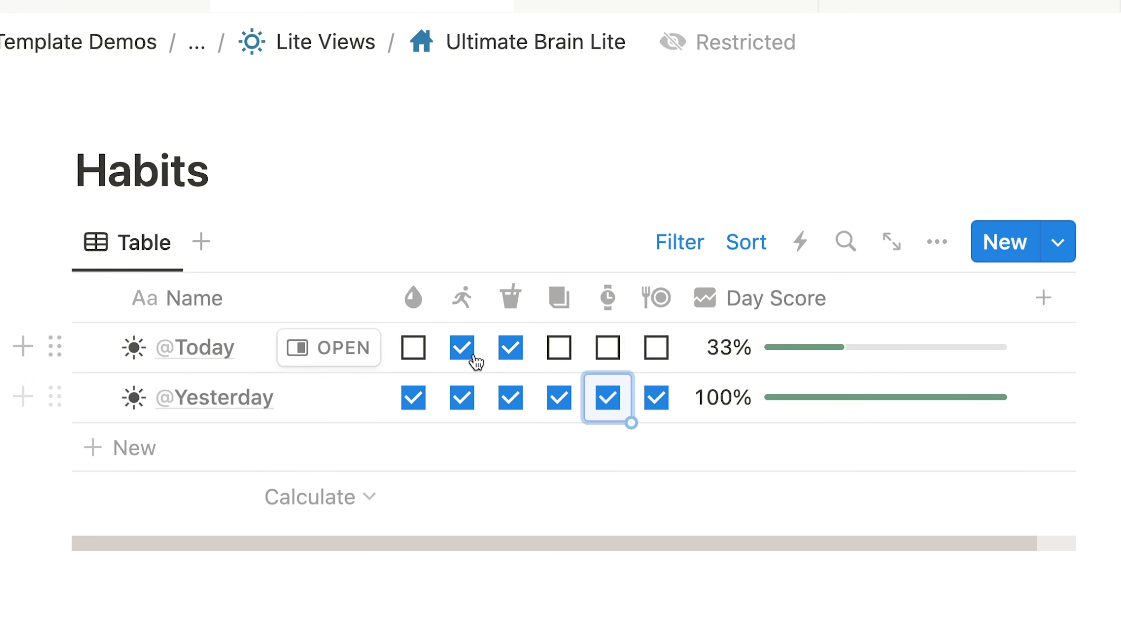